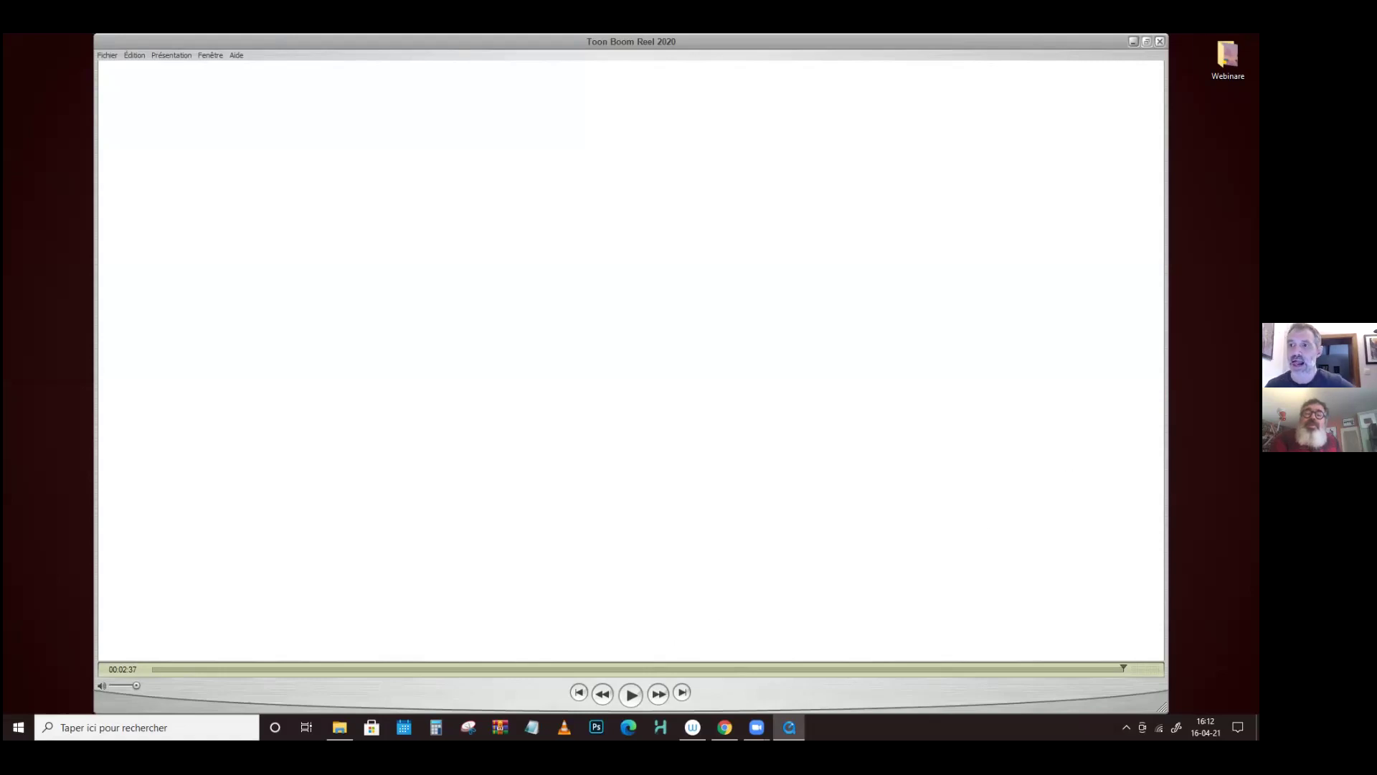
- Close the demo reel video and open the Demo_KR Harmony scene from the Demo_KR project folder
left_click(1160, 41)
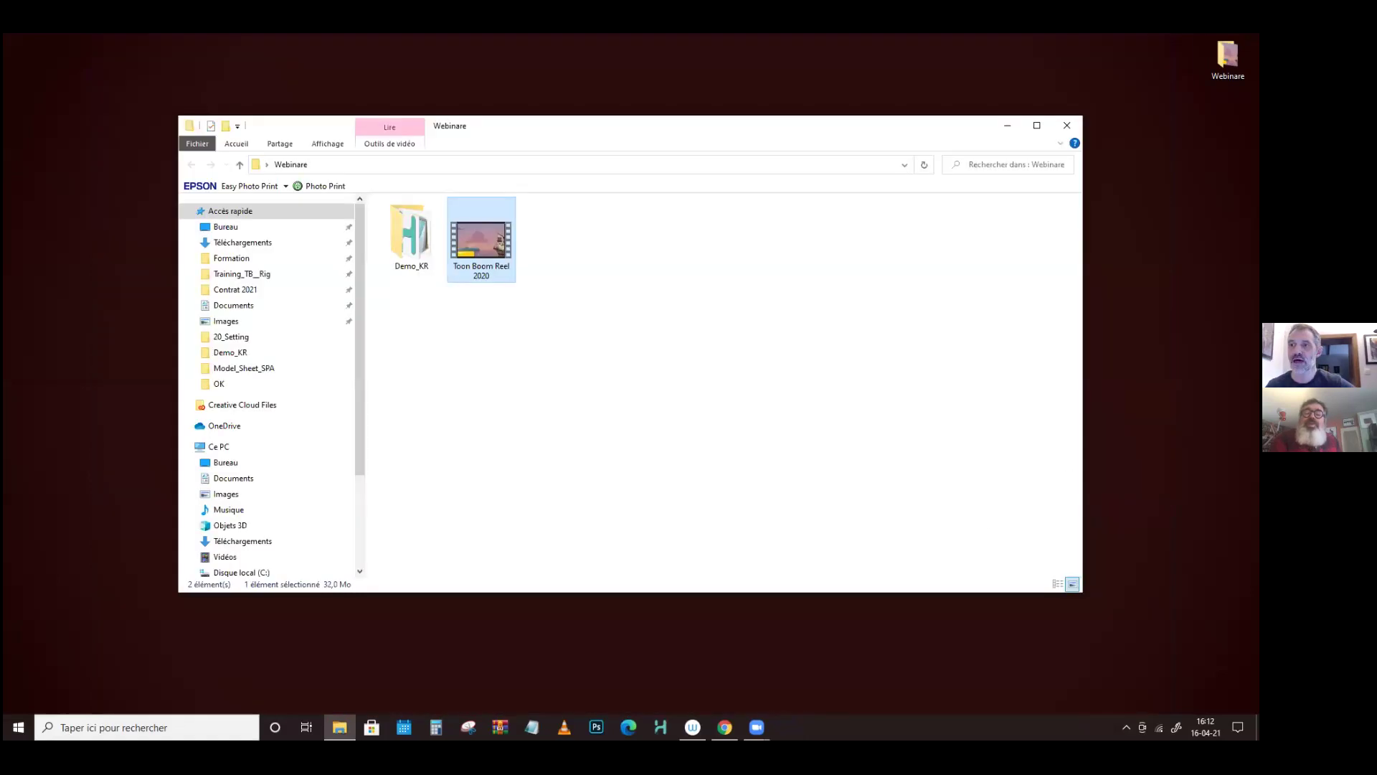
double_click(423, 213)
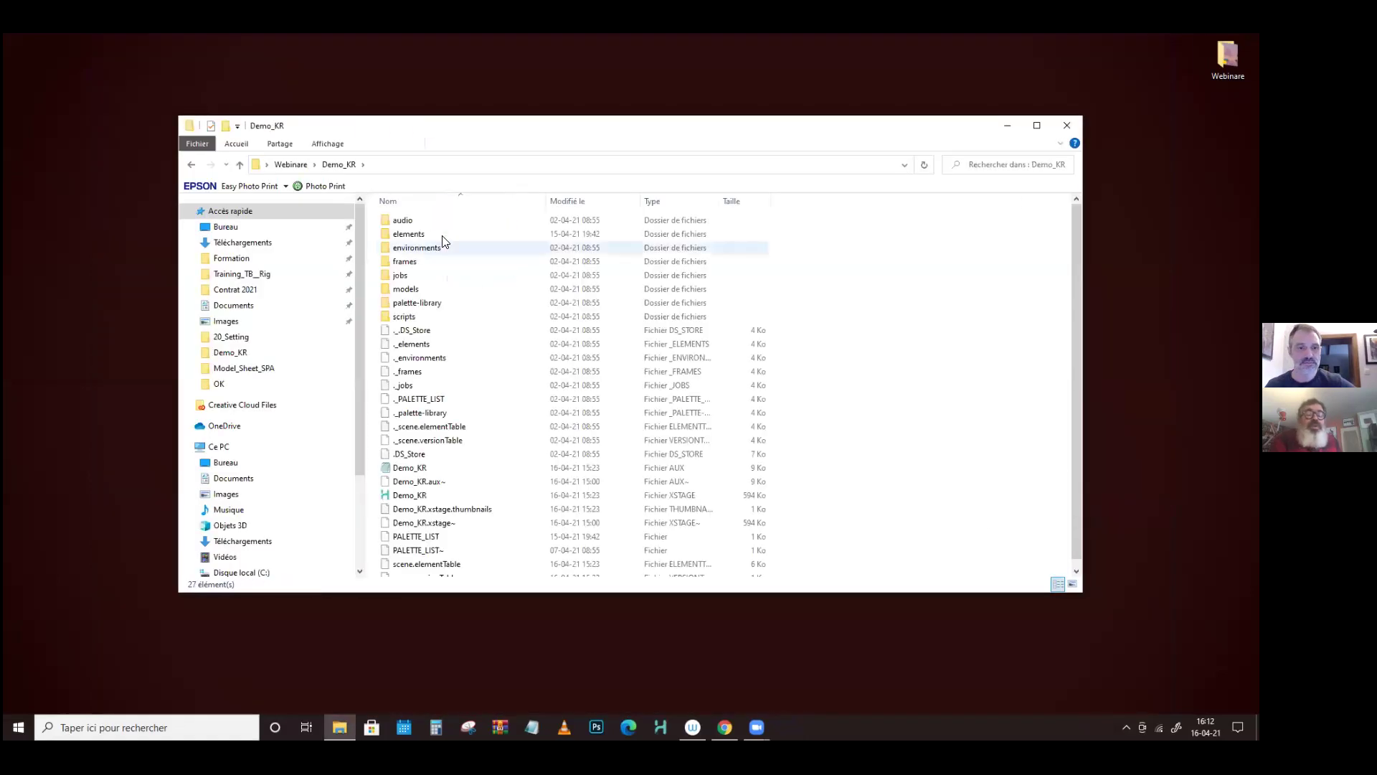
scroll(402, 481, "down", 1)
double_click(387, 486)
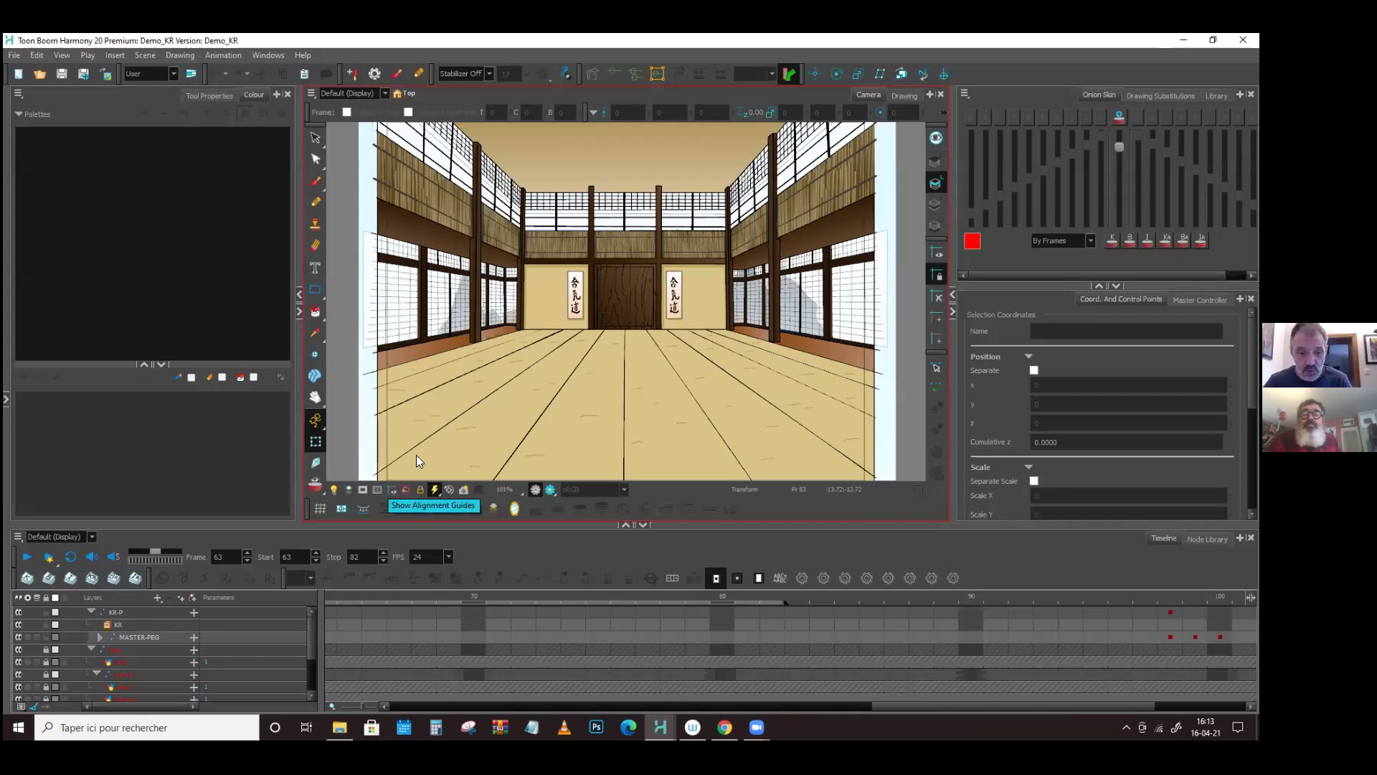
- Make the Timeline slightly shorter and reveal the collapsed Node View, widening it enough to show the scene's node network
left_click_drag(775, 528, 775, 540)
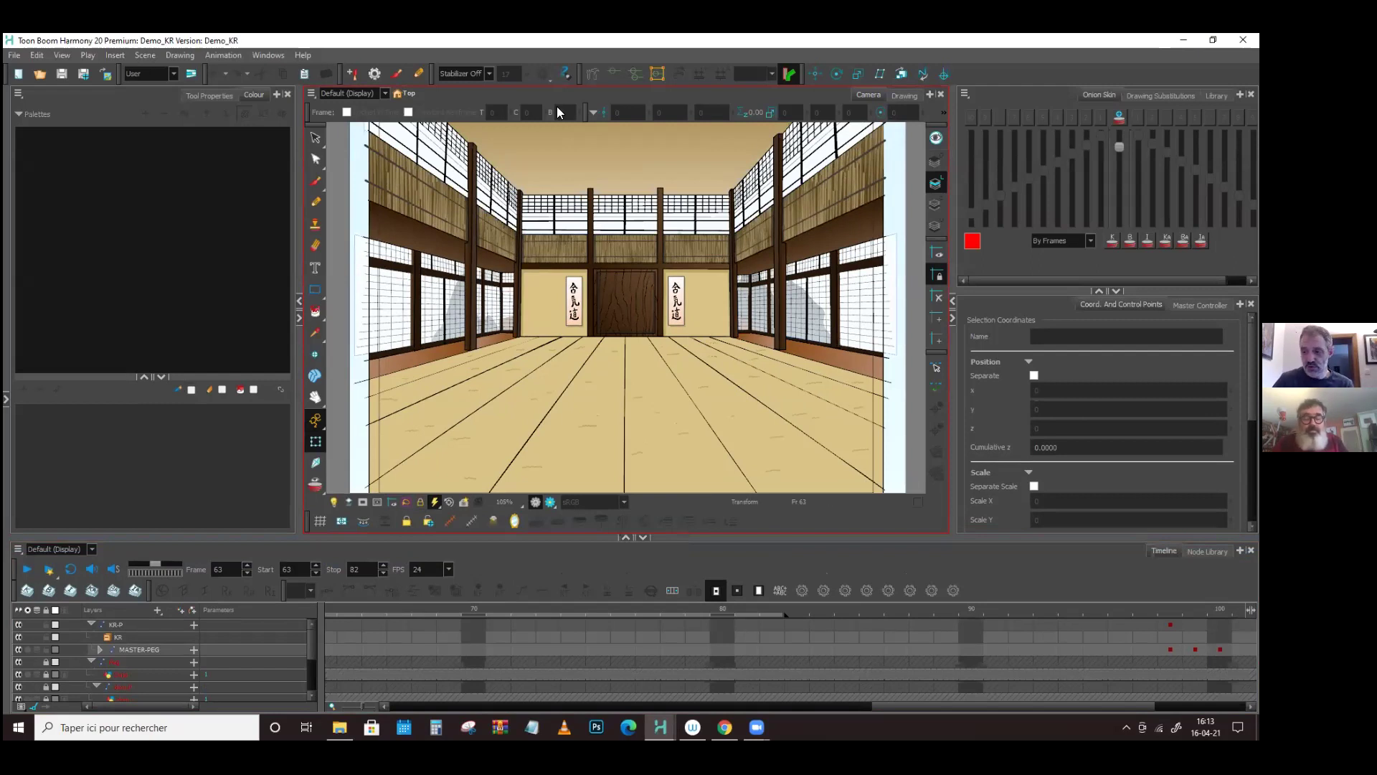
left_click(233, 262)
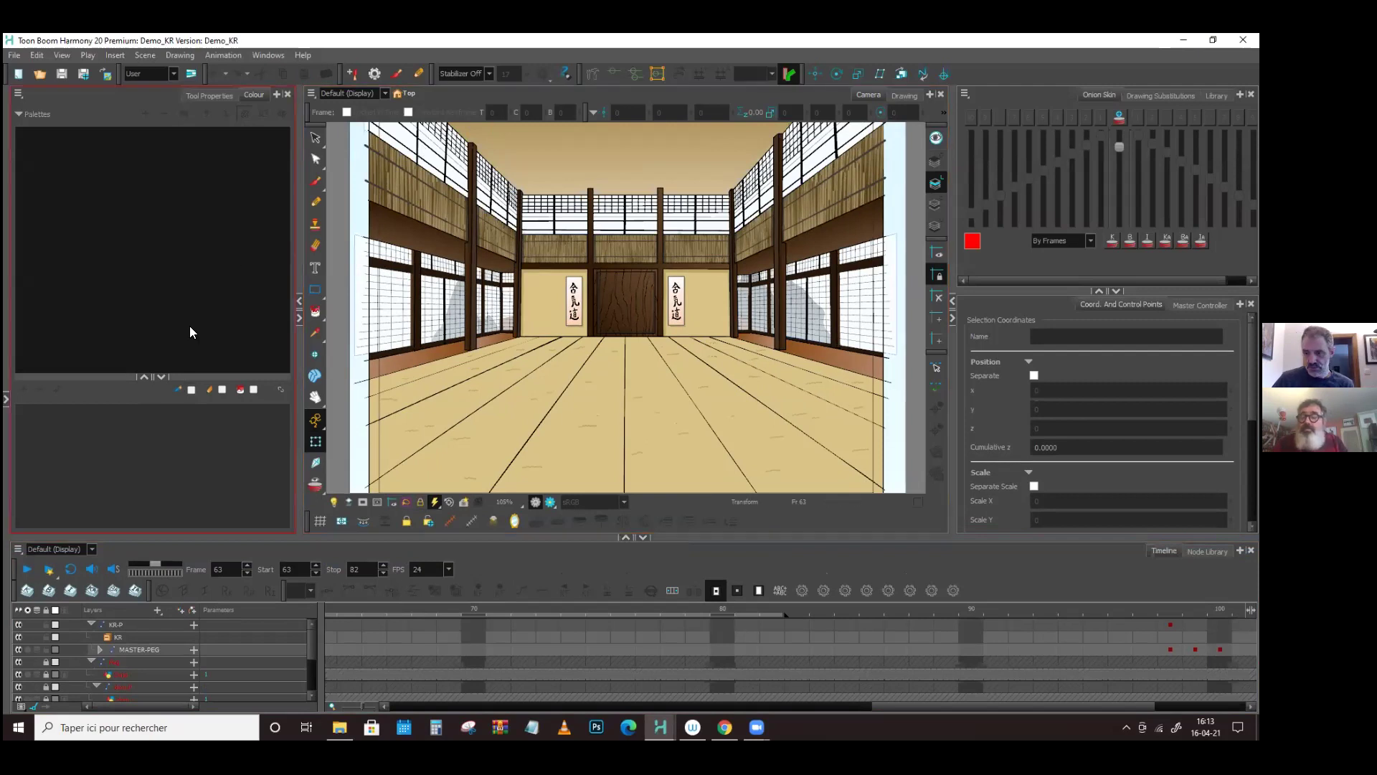
left_click(769, 362)
scroll(653, 352, "down", 1)
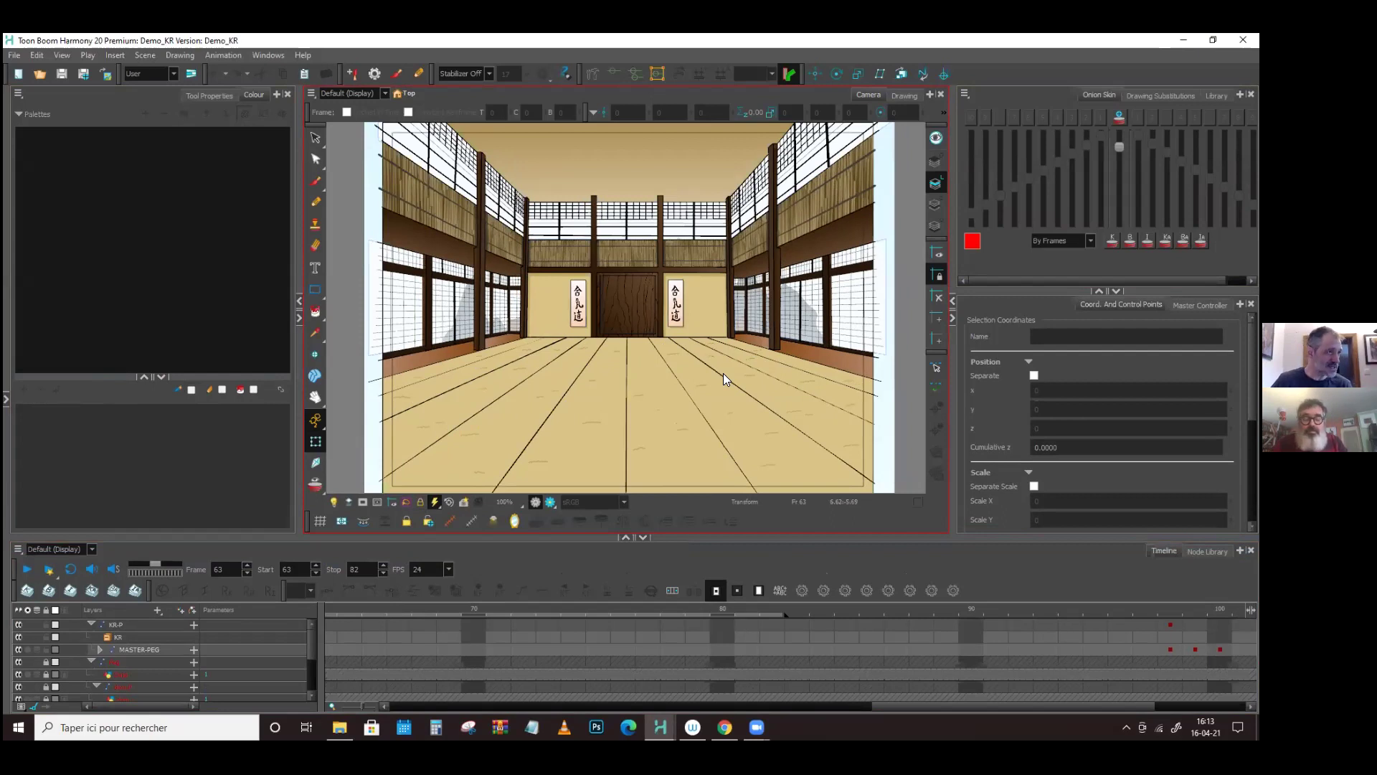
left_click(129, 420)
left_click(775, 369)
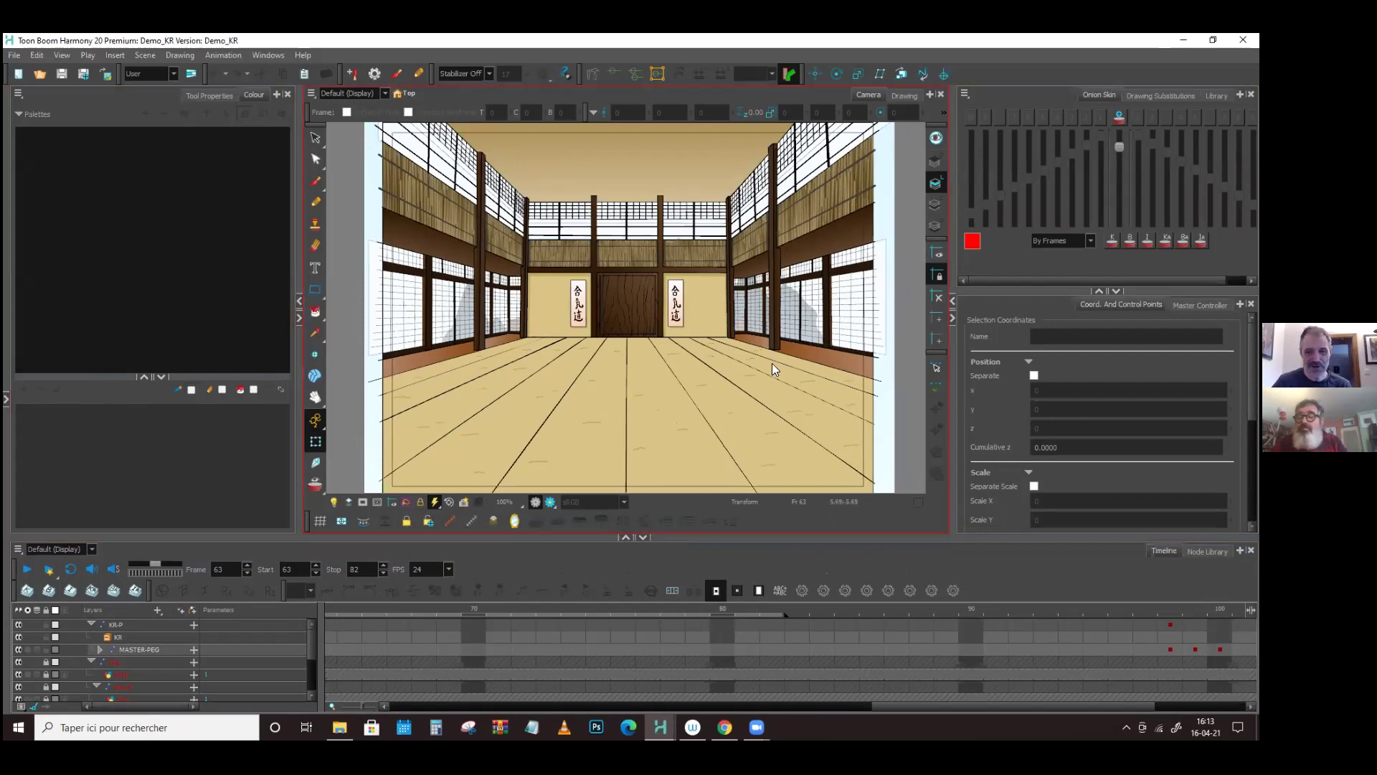
left_click(230, 408)
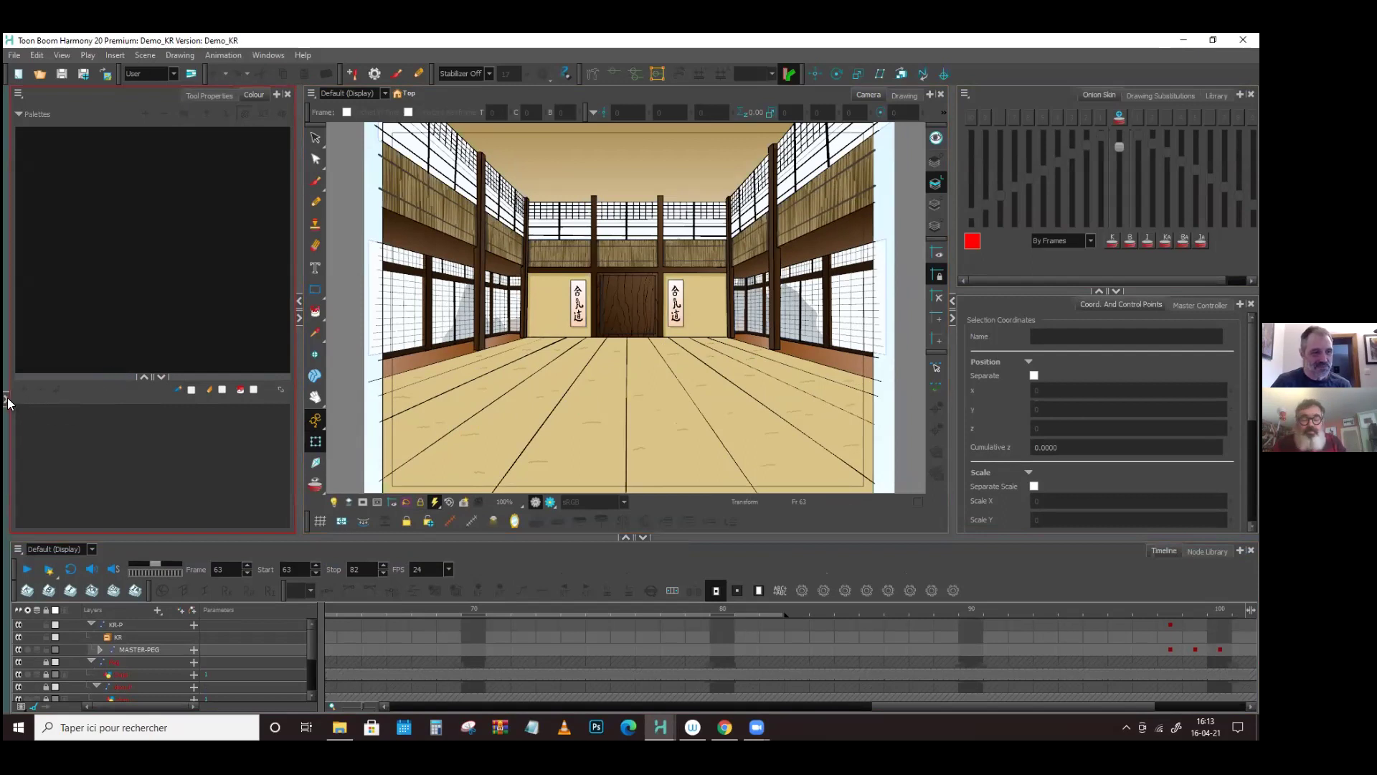
left_click(6, 401)
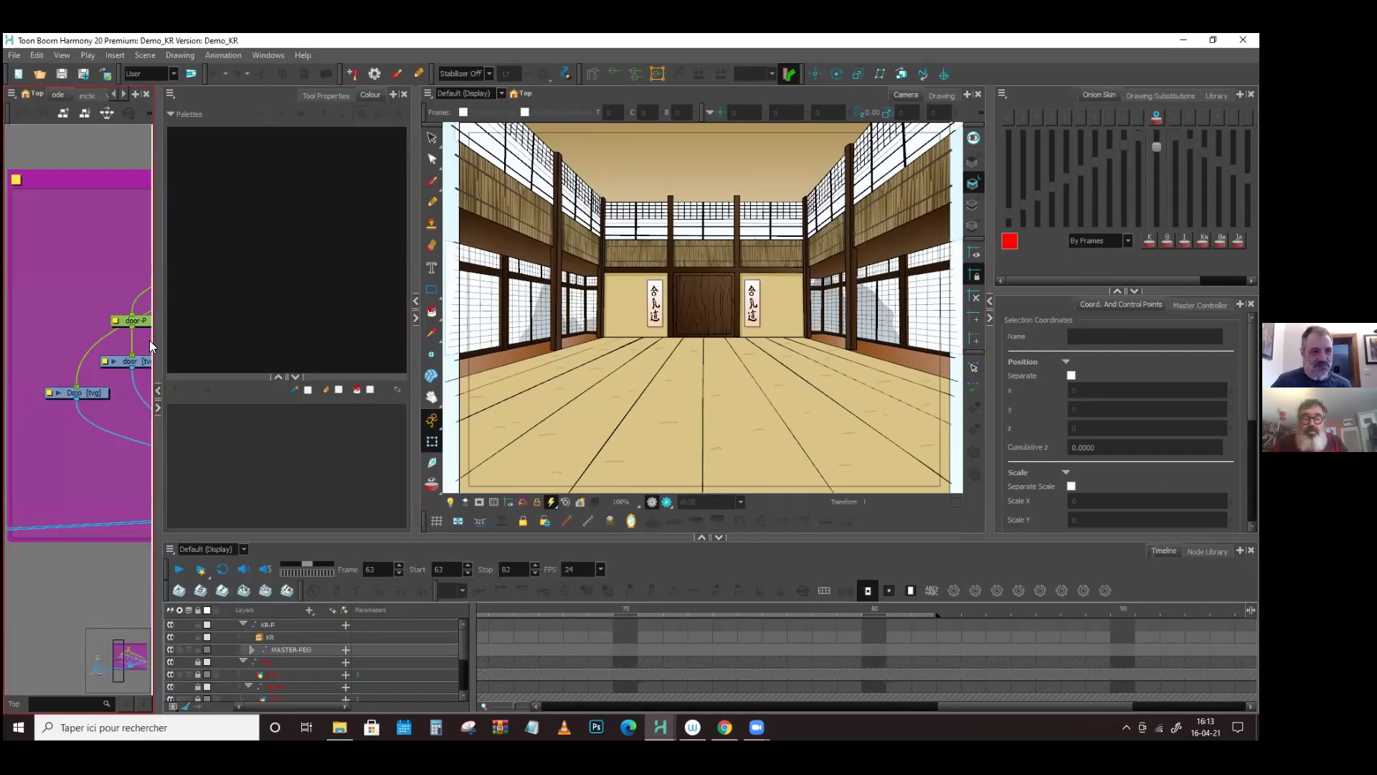
left_click_drag(157, 342, 379, 343)
scroll(809, 324, "down", 2)
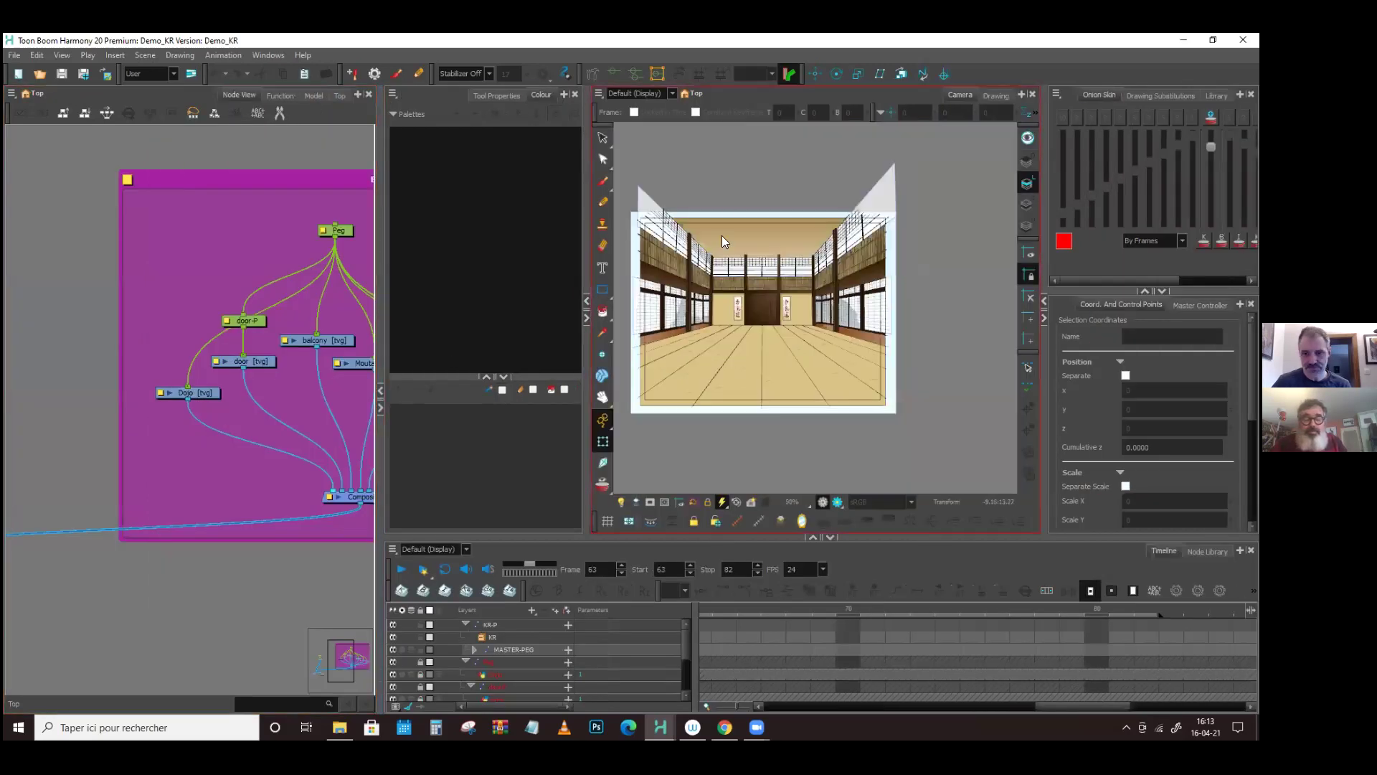
- Move the BG backdrop group closer to the main composite and shift the Display node directly beneath that composite
left_click_drag(311, 140, 168, 153)
scroll(203, 179, "down", 3)
scroll(203, 179, "down", 1)
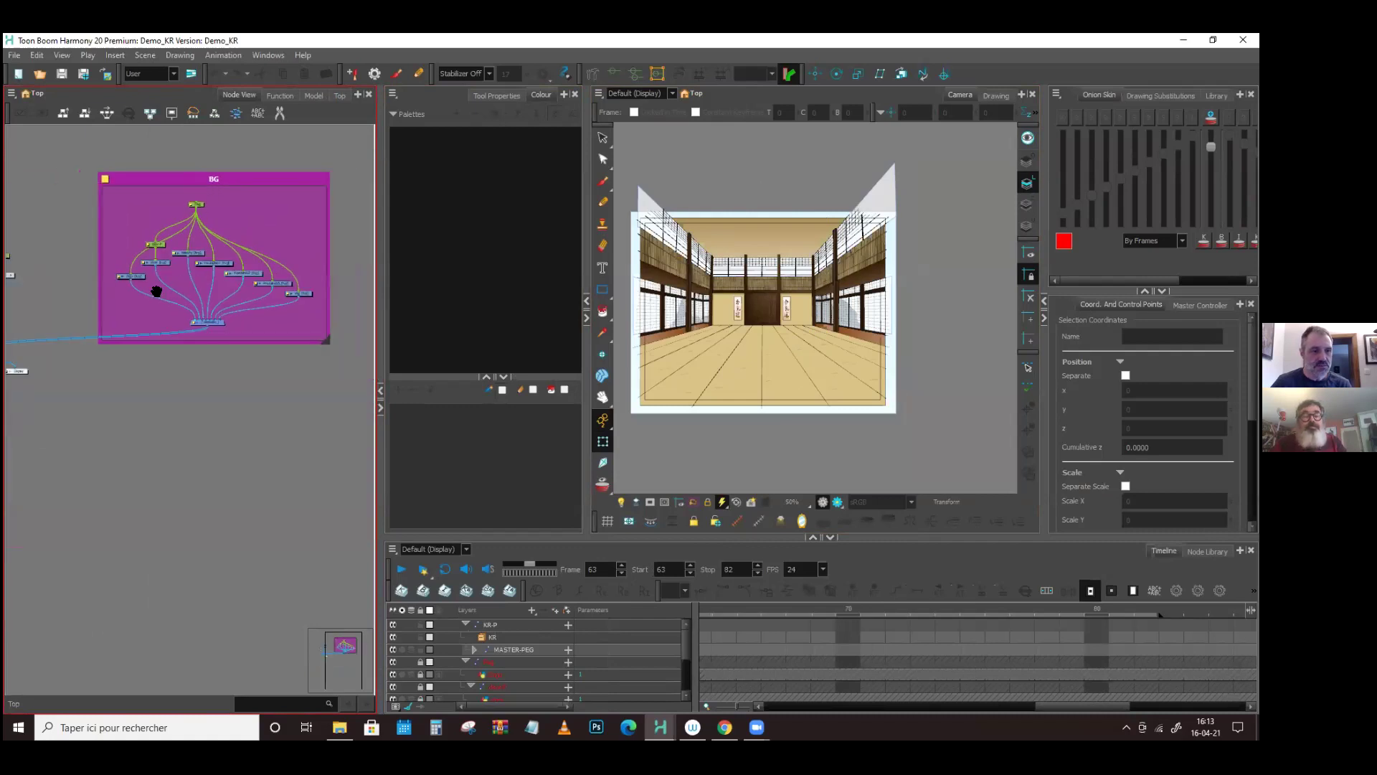
left_click_drag(157, 290, 233, 381)
left_click_drag(303, 288, 260, 267)
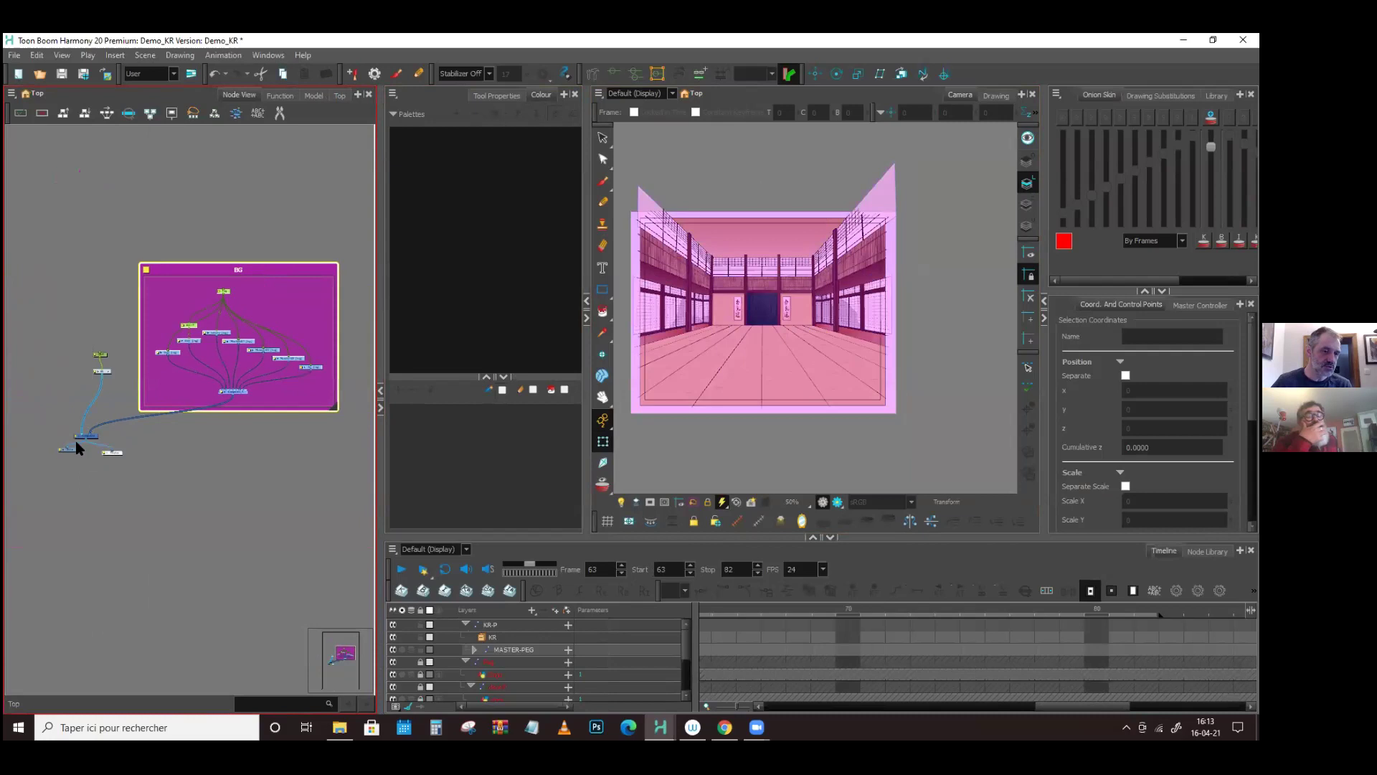
scroll(77, 446, "up", 2)
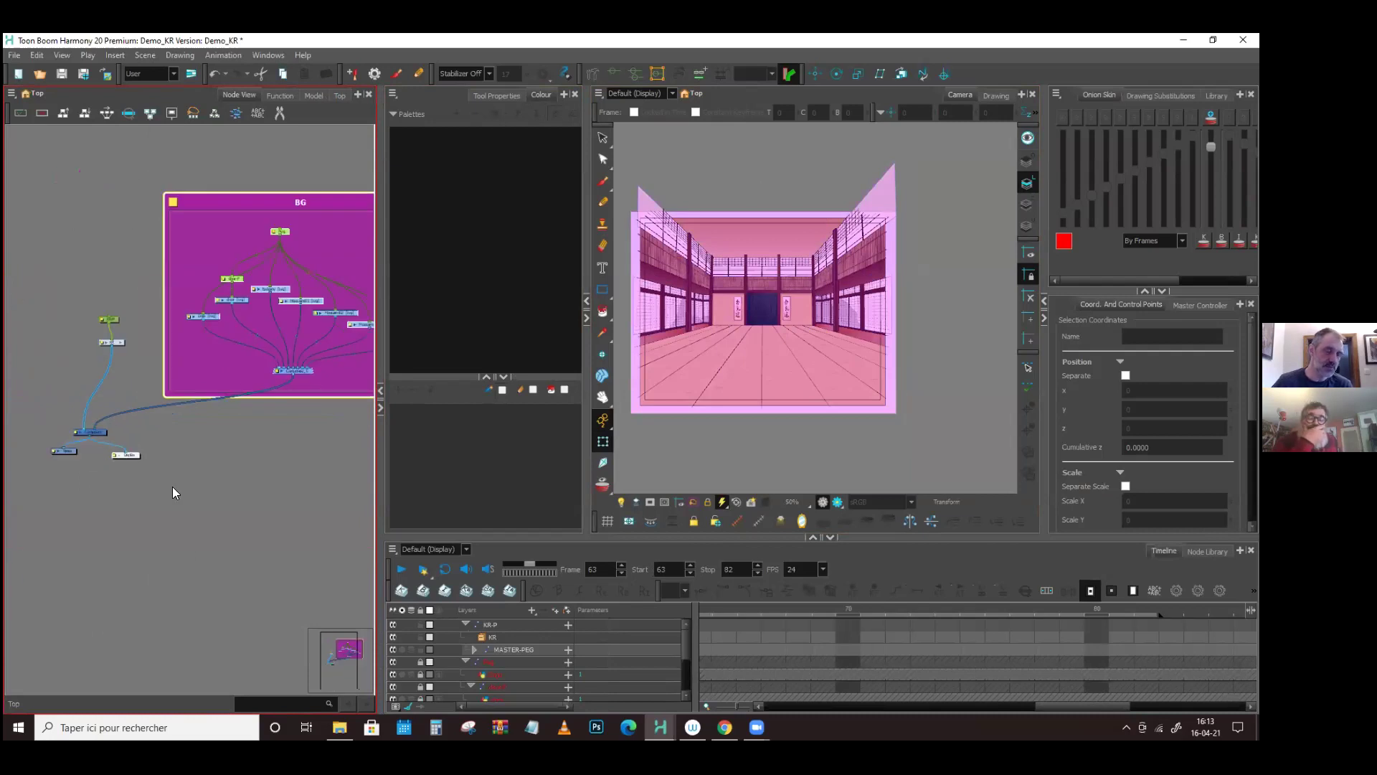
left_click(131, 454)
left_click_drag(121, 451, 118, 449)
left_click(188, 475)
- Disable all nodes in the BG backdrop to hide the dojo background
left_click(301, 208)
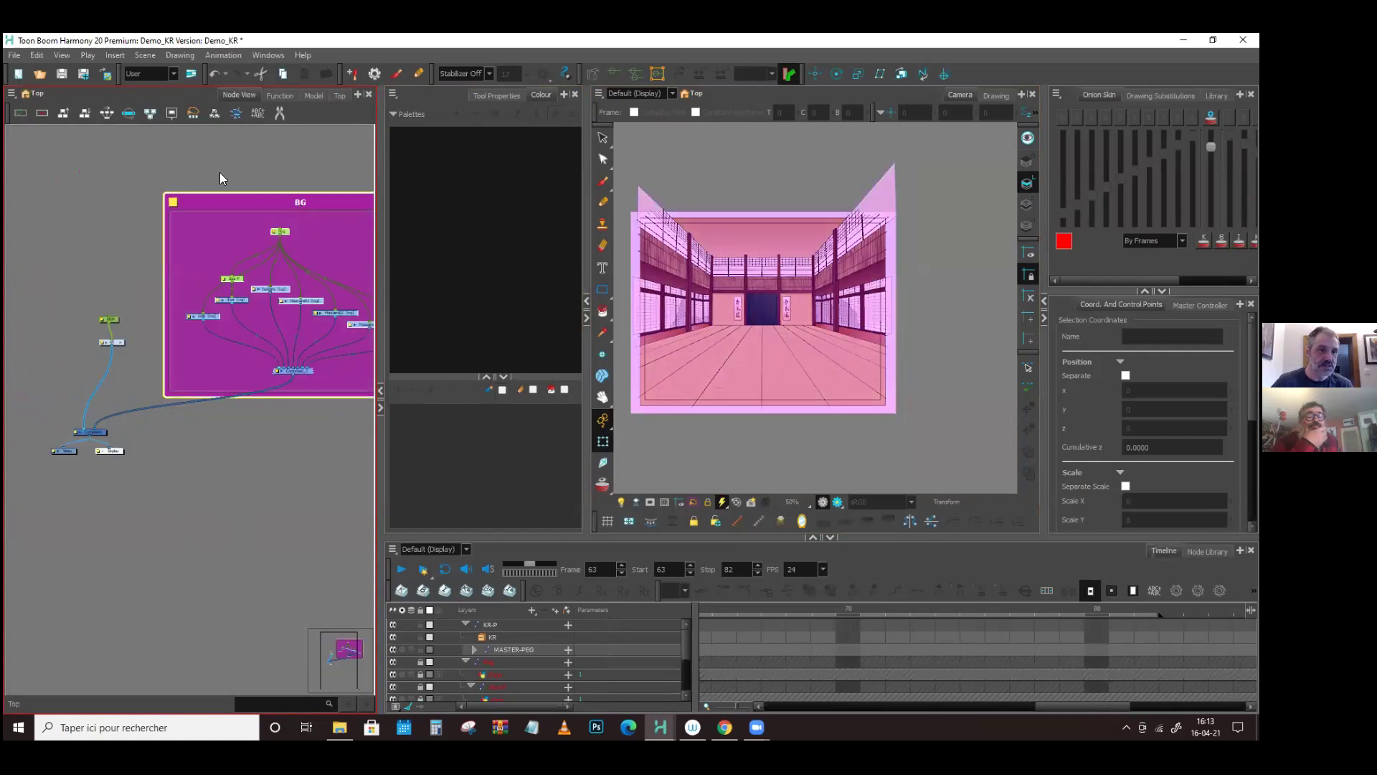
left_click(43, 115)
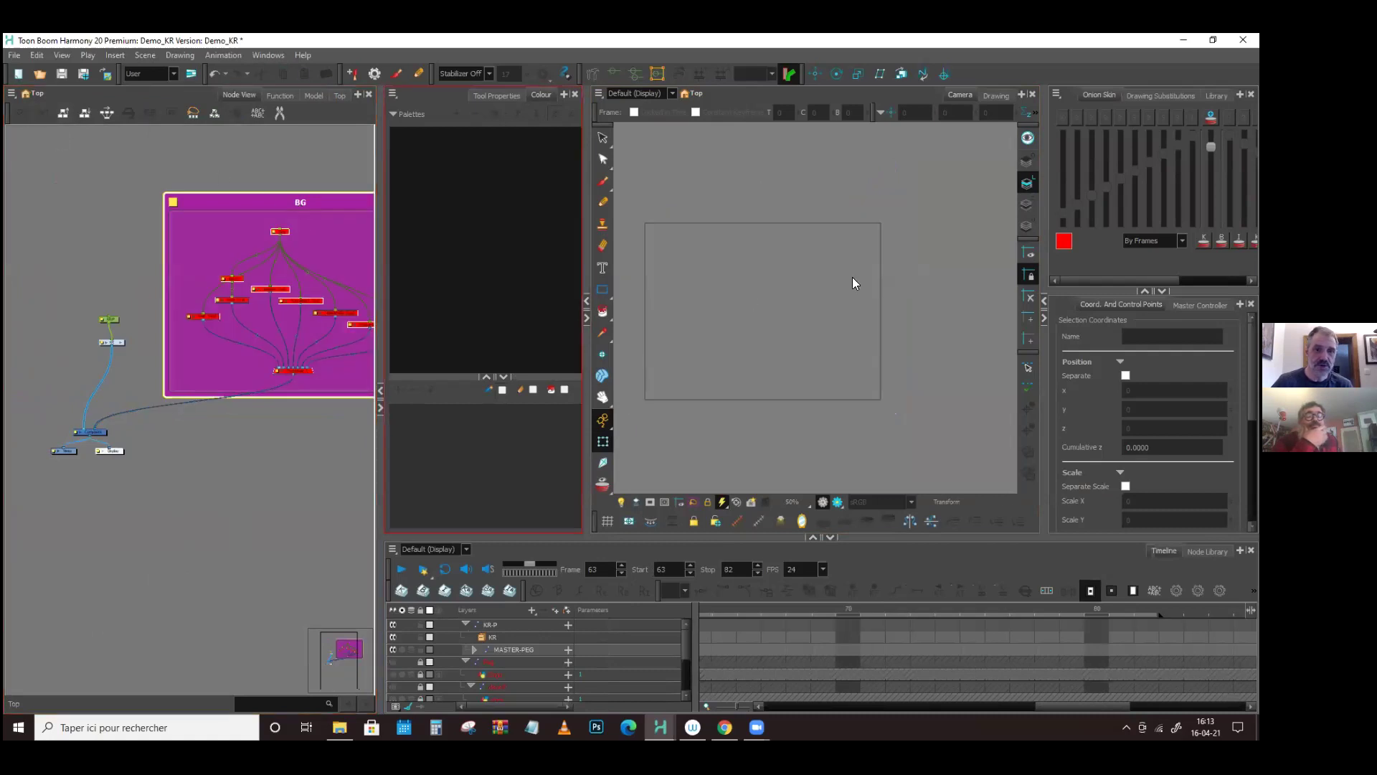
left_click(43, 113)
left_click(42, 113)
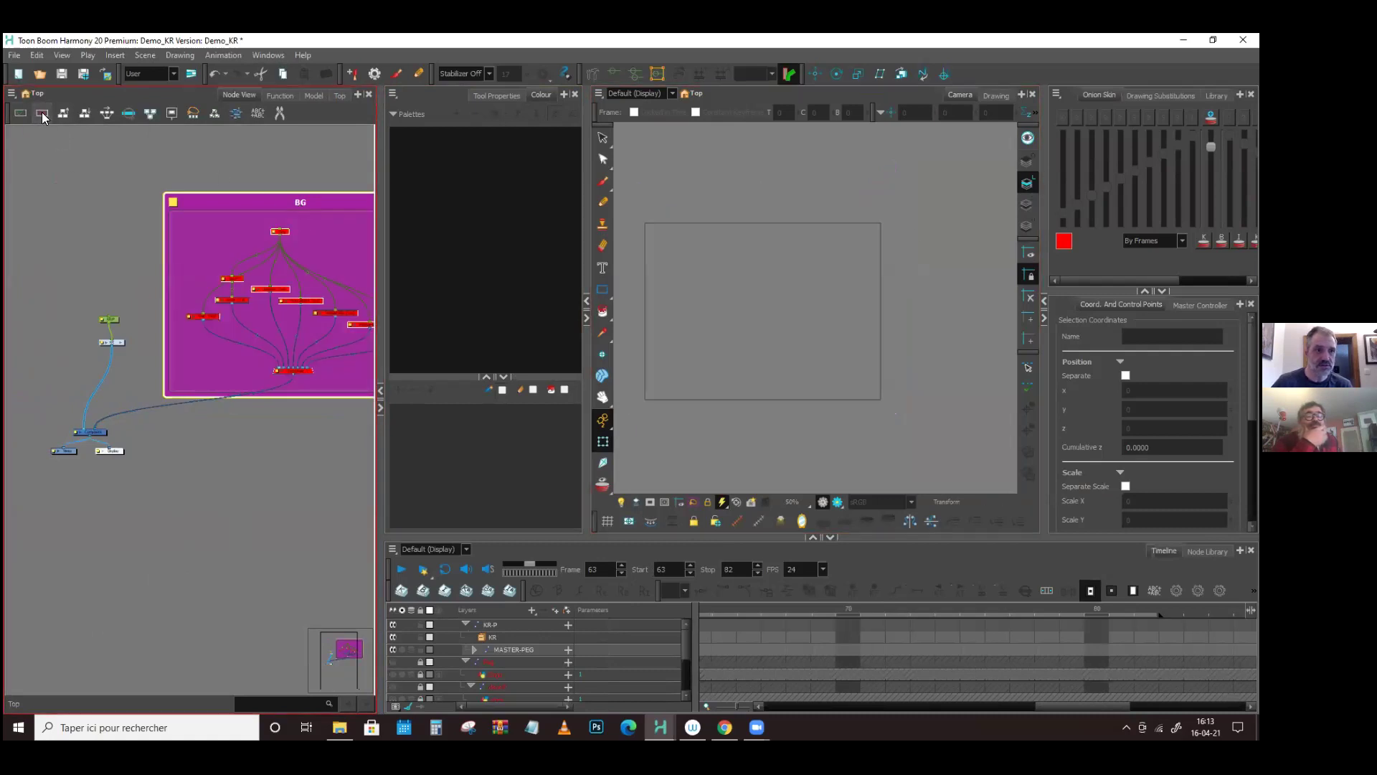
left_click(260, 501)
- Select the rabbit rig's KR-P peg in the node network and collapse the Node View
scroll(240, 475, "up", 1)
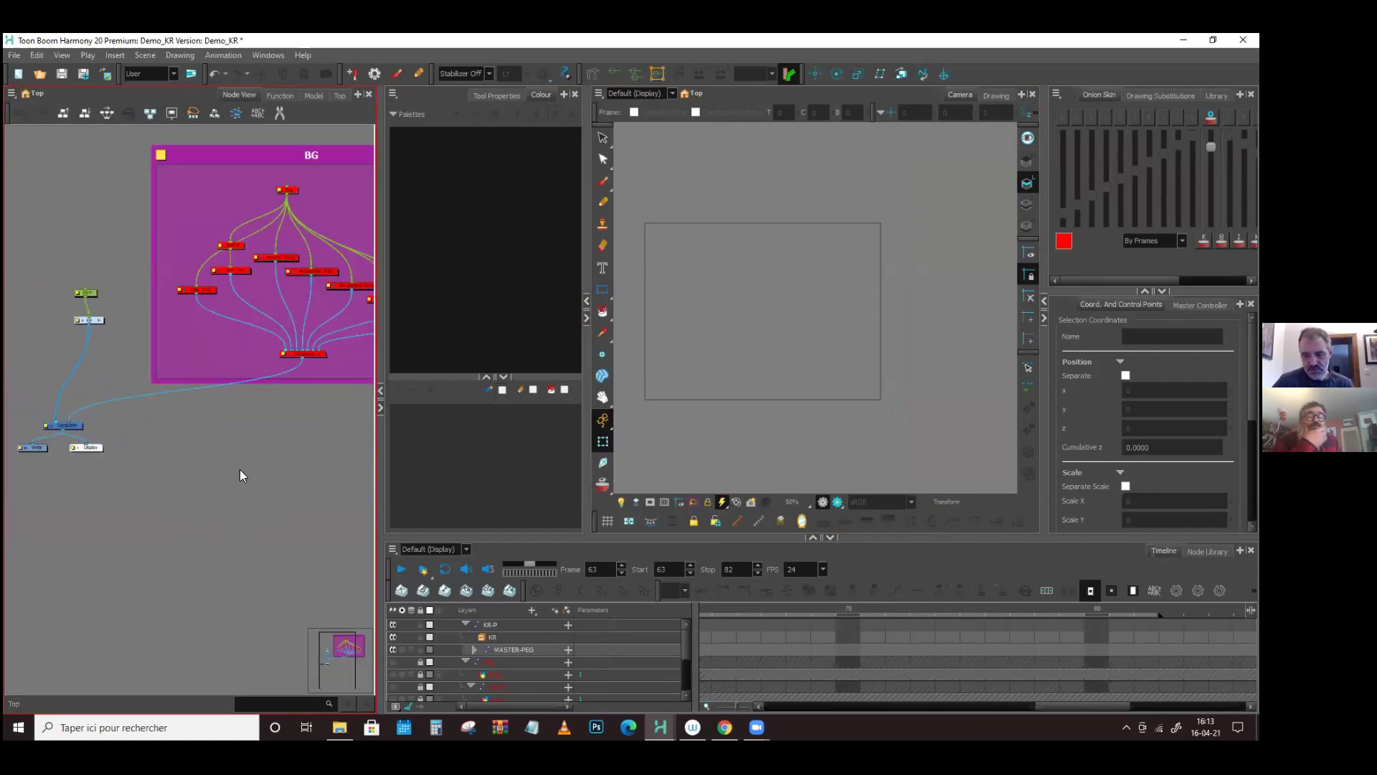
left_click(92, 291)
left_click(380, 394)
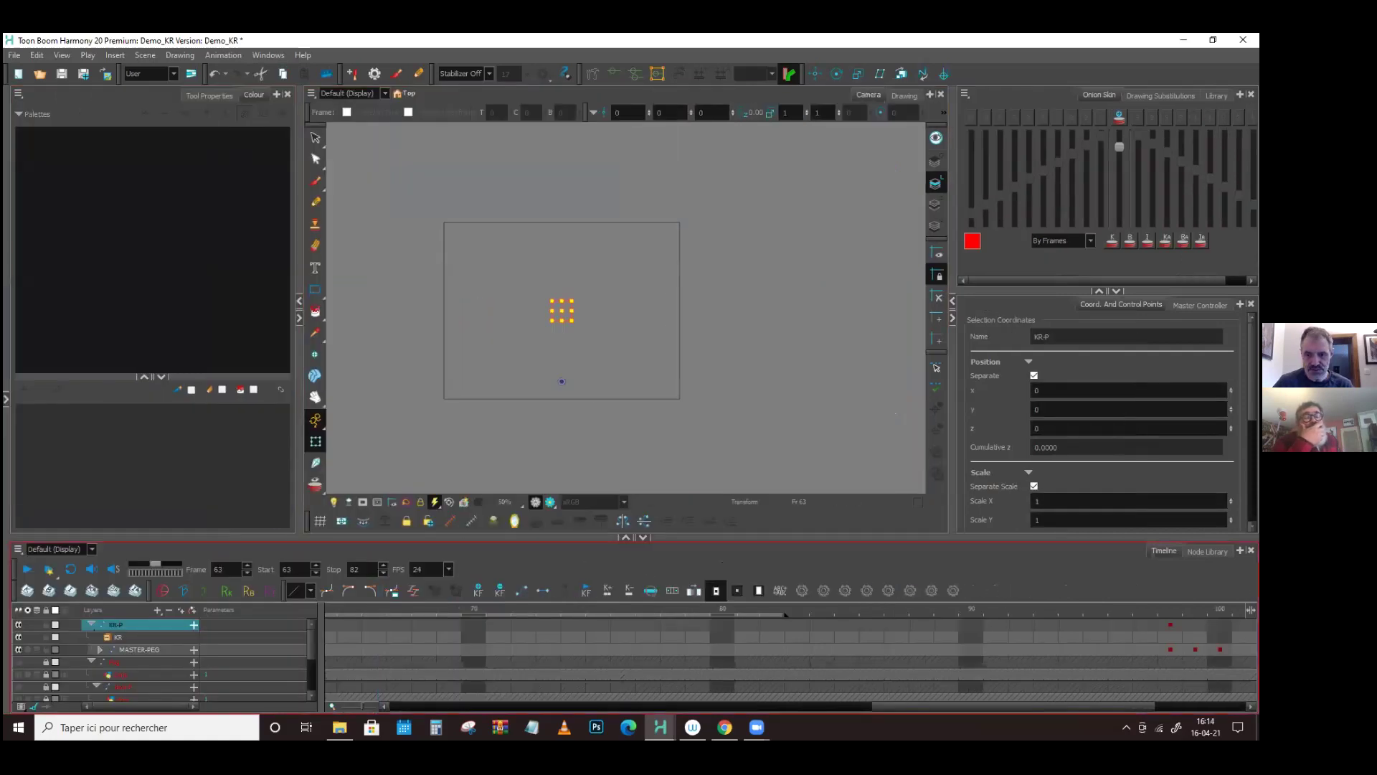
- Flip through the rabbit's turnaround poses on the MASTER-PEG layer, starting from frame 98
left_click(870, 649)
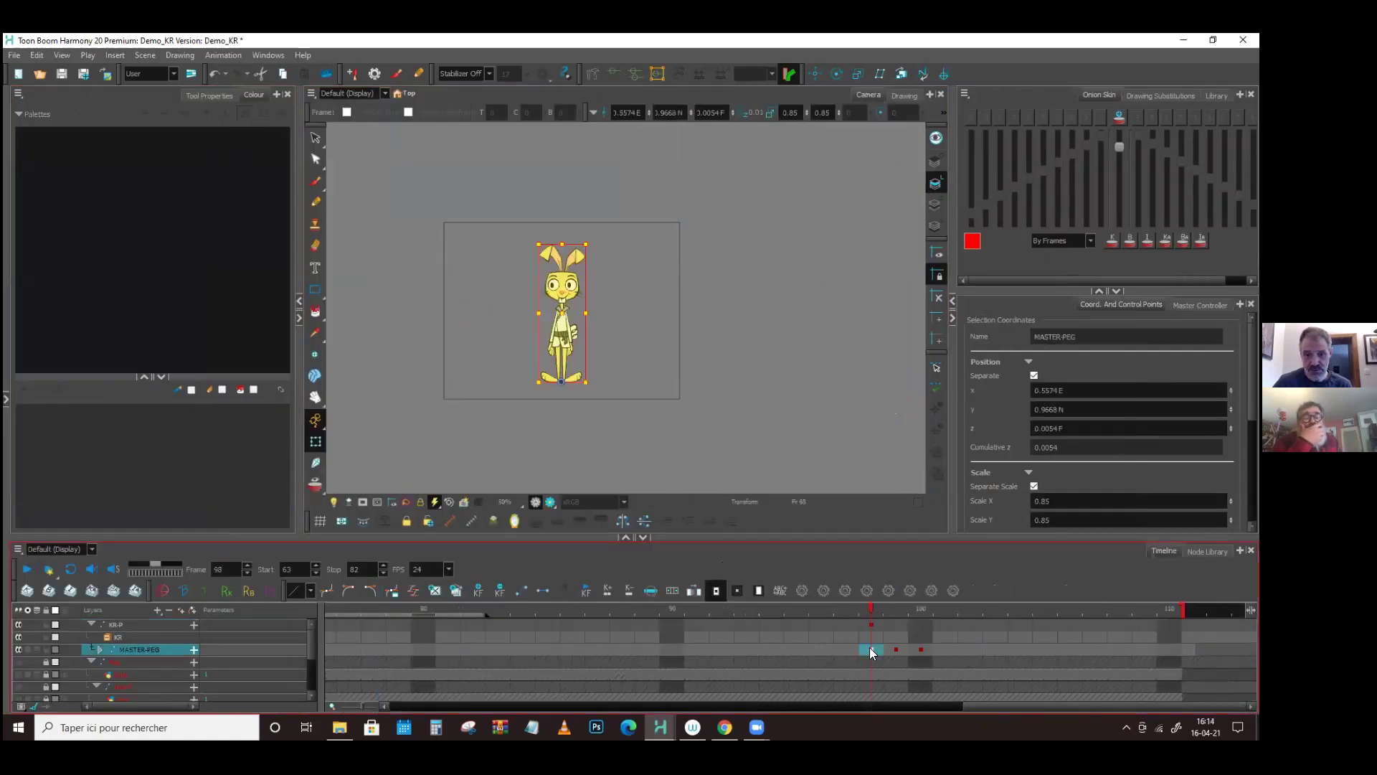
scroll(603, 348, "up", 2)
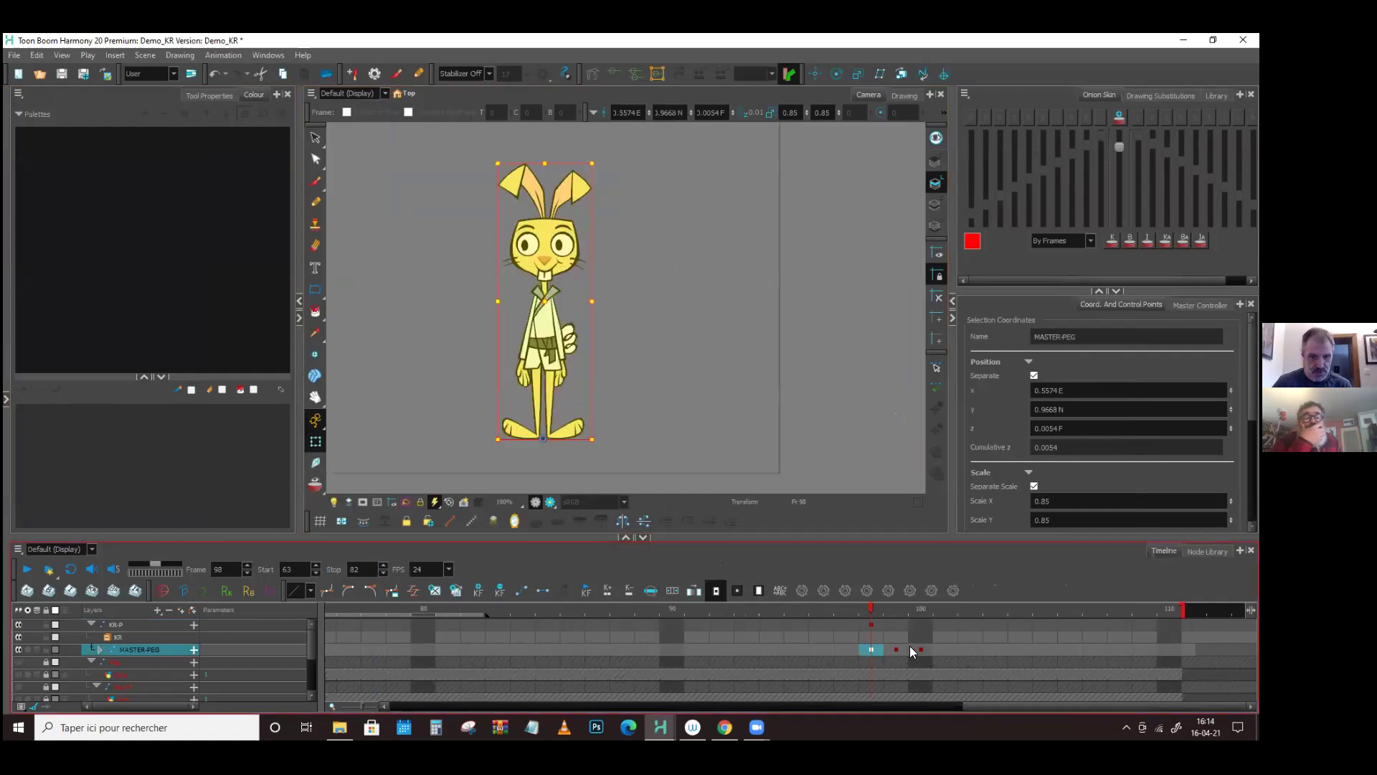
key("period")
key("period")
key("comma")
key("comma")
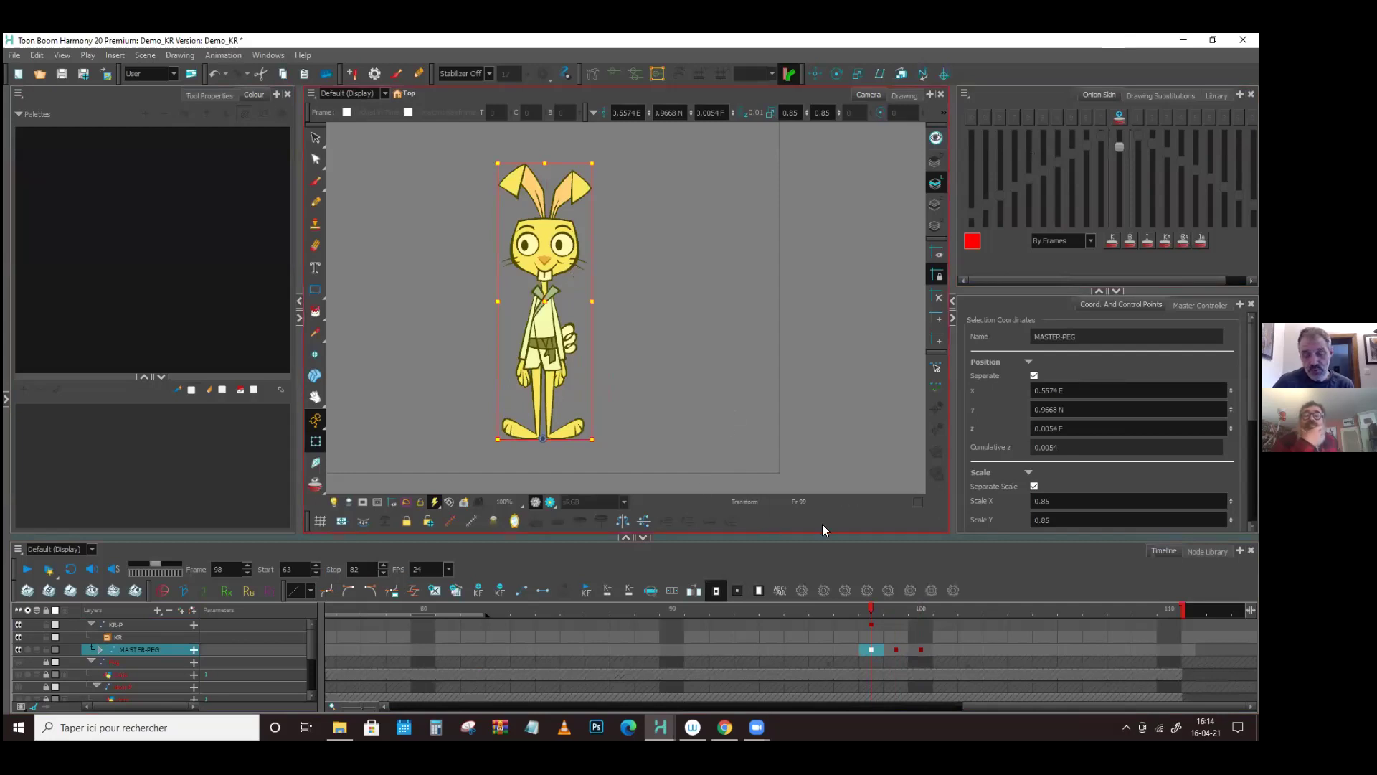
- Copy the rabbit's side-view pose from frame 100 of MASTER-PEG to frame 1 and centre the character in view
left_click(920, 650)
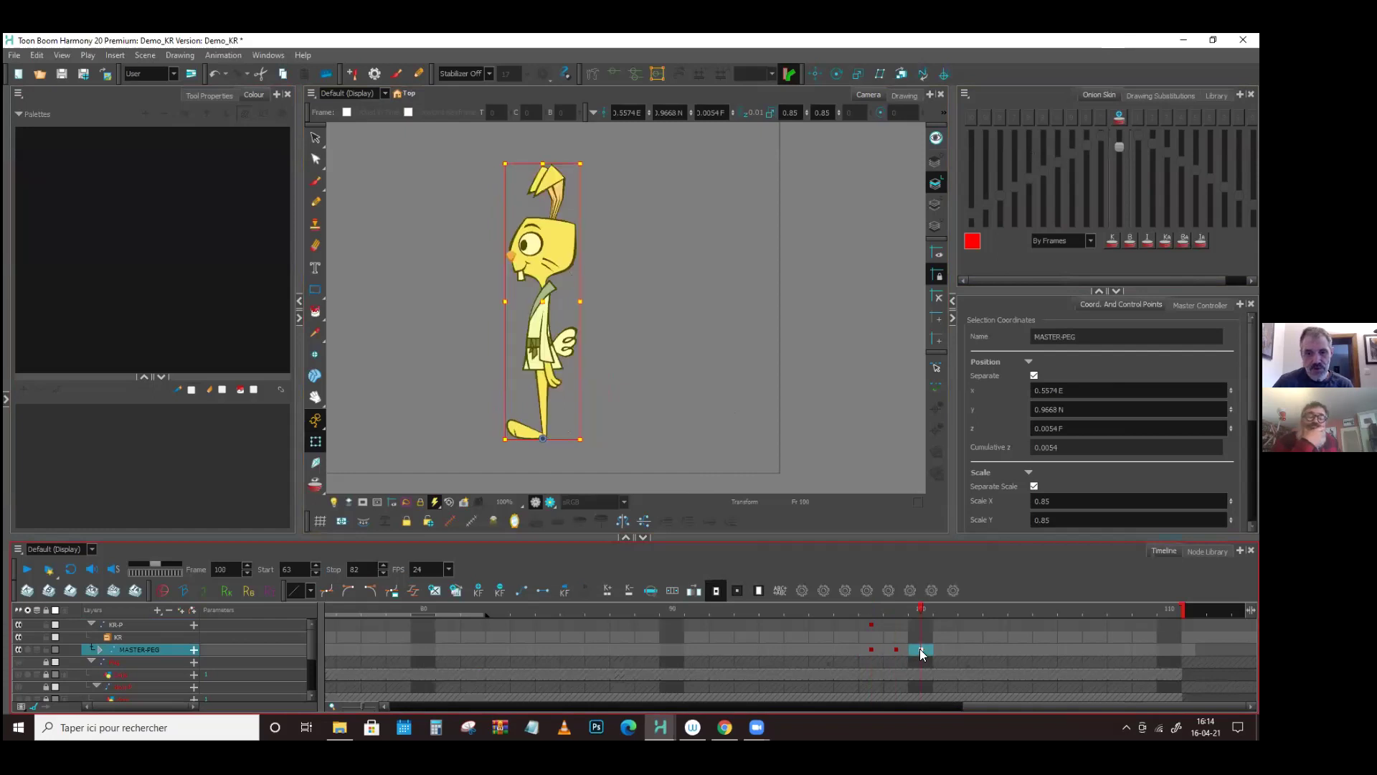
left_click_drag(1063, 697, 307, 692)
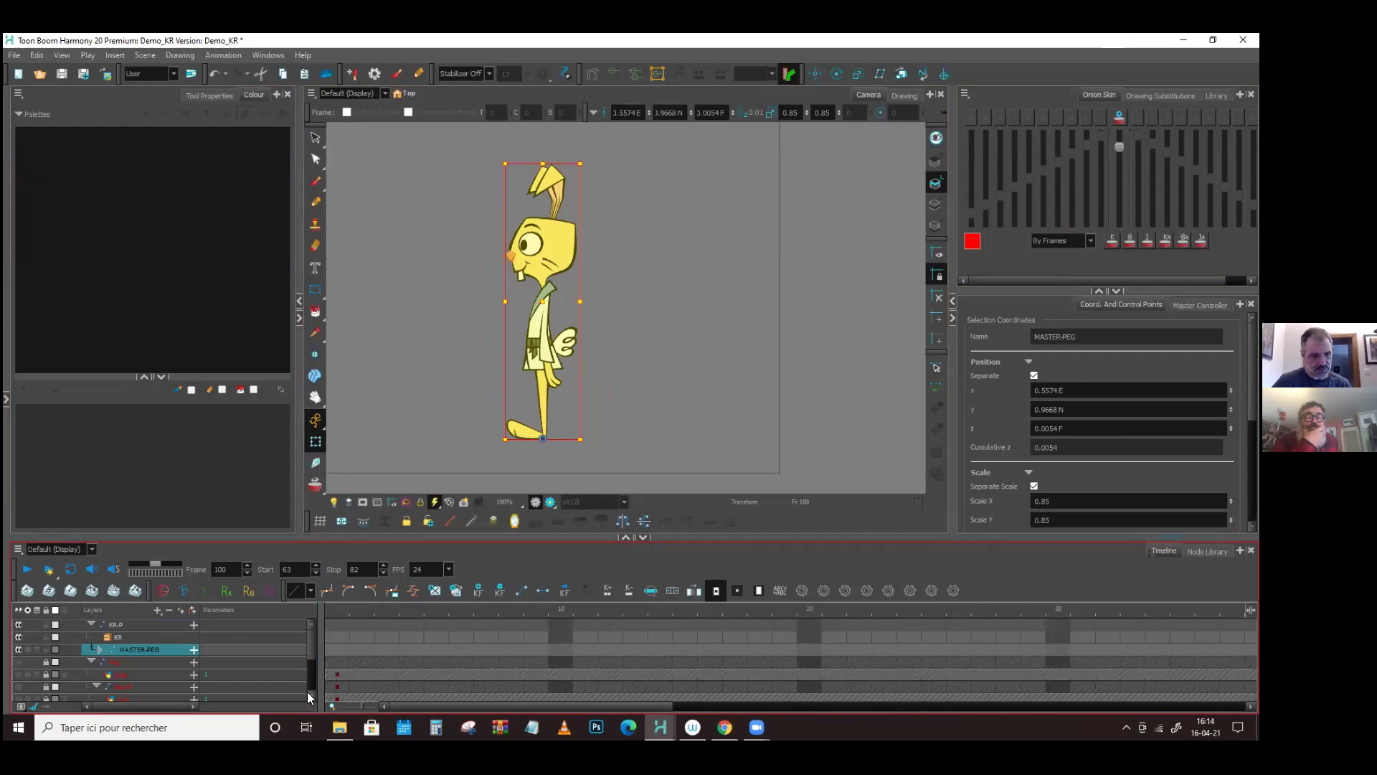
left_click(332, 652)
key("ctrl+v")
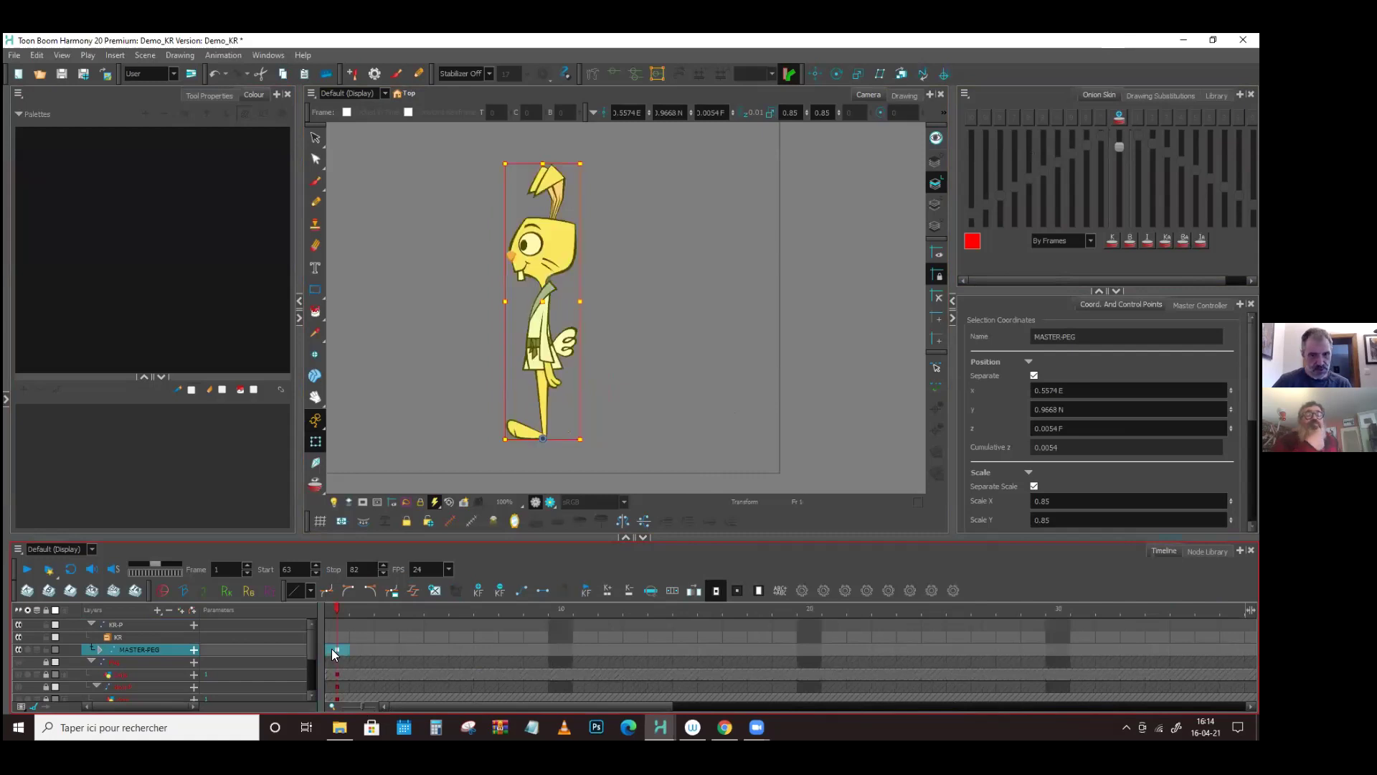
key("space")
left_click_drag(507, 373, 623, 380)
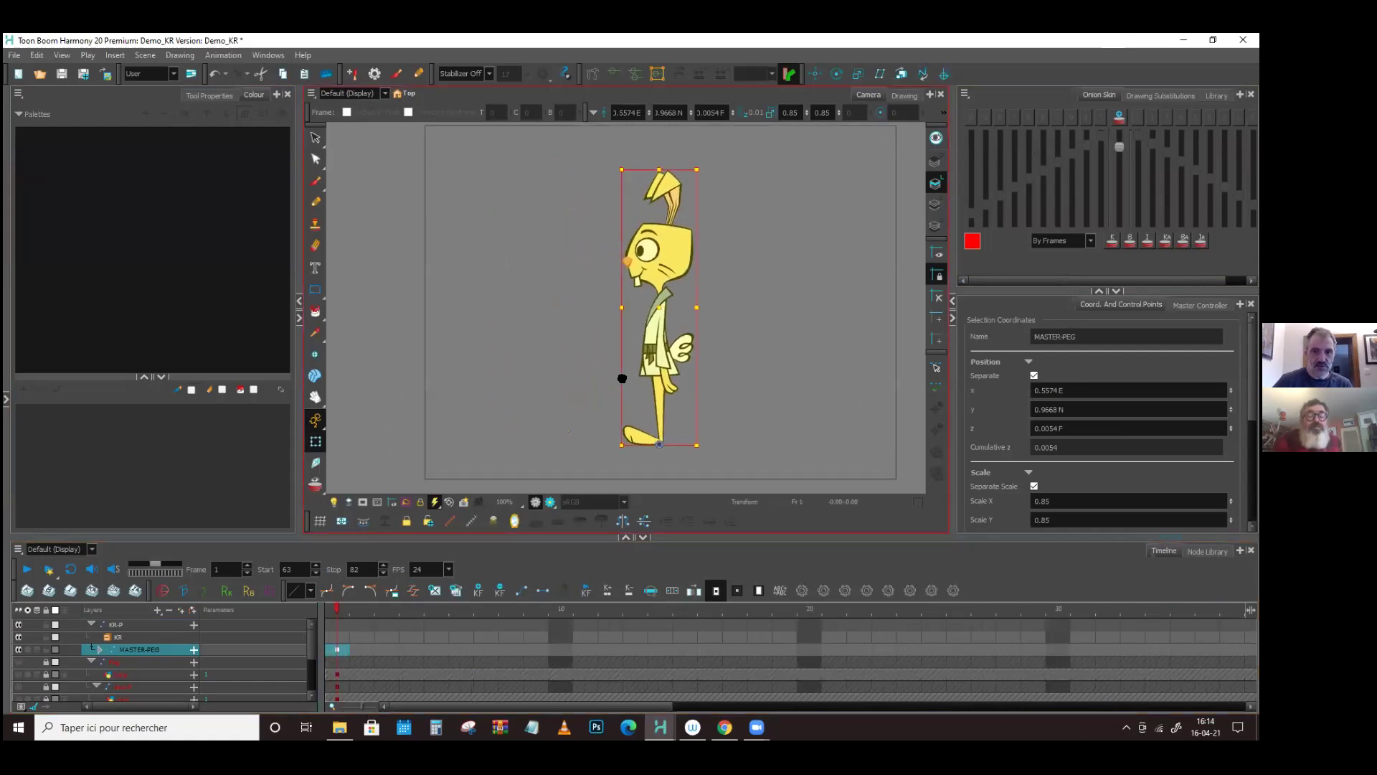
- Show the Harmony Premium Library's templates, select KR_Walk.tpl, and enlarge the Library view
left_click(1217, 95)
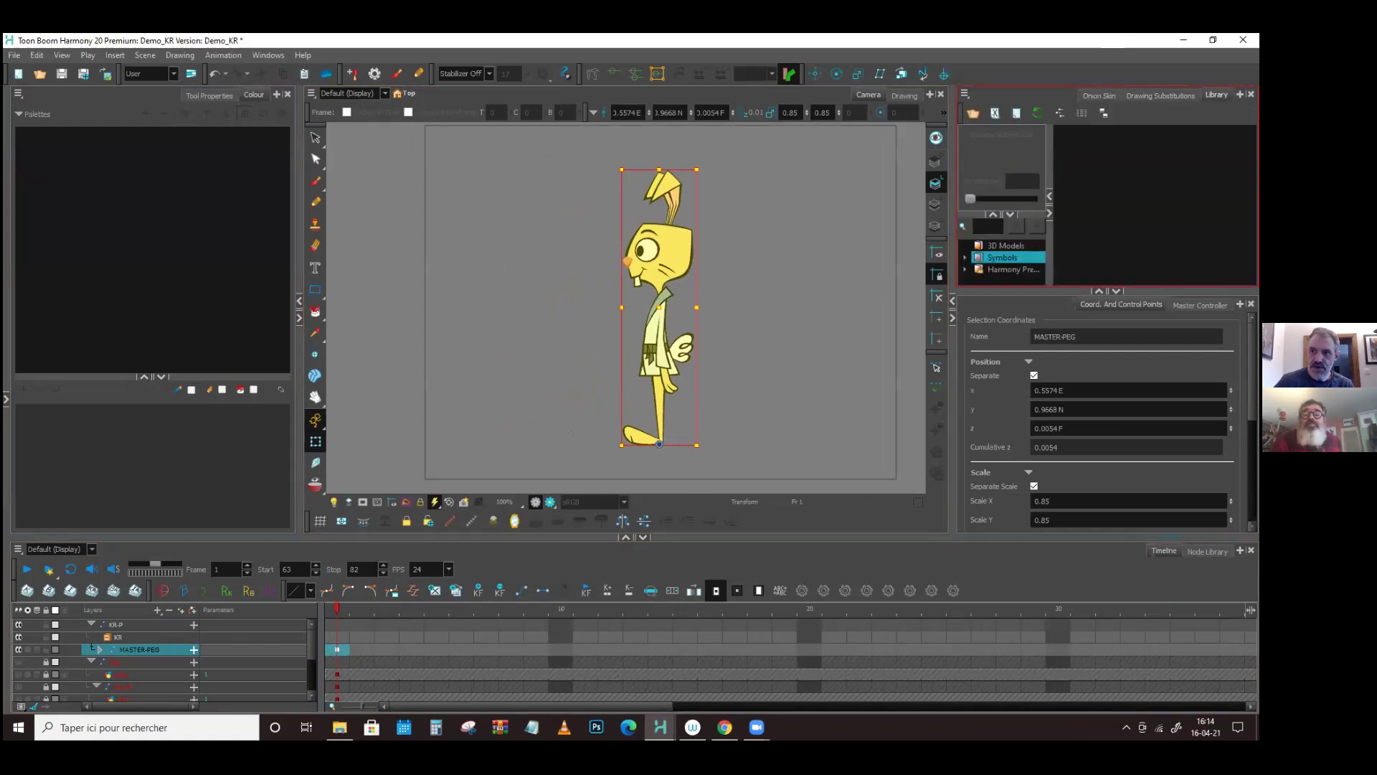
left_click_drag(1037, 291, 1043, 339)
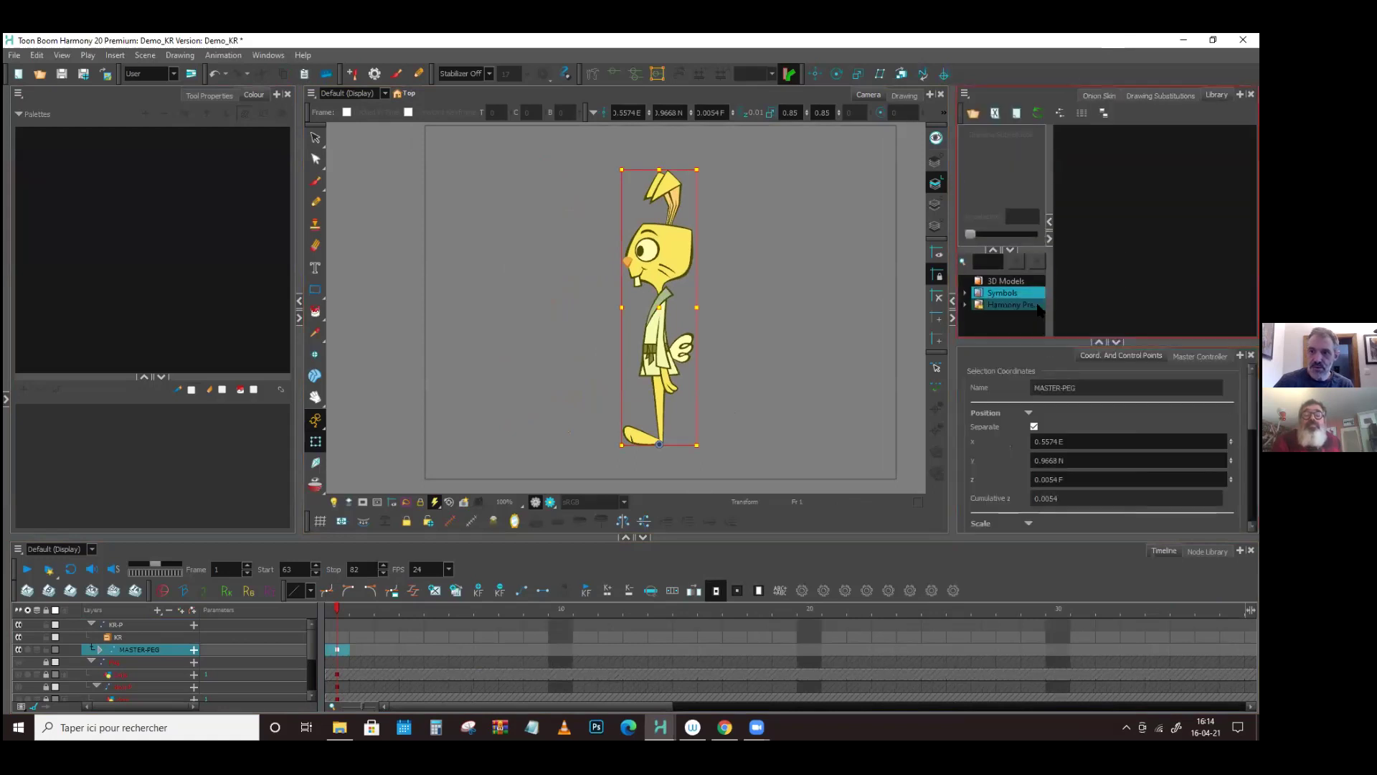
left_click(1033, 304)
left_click(1102, 240)
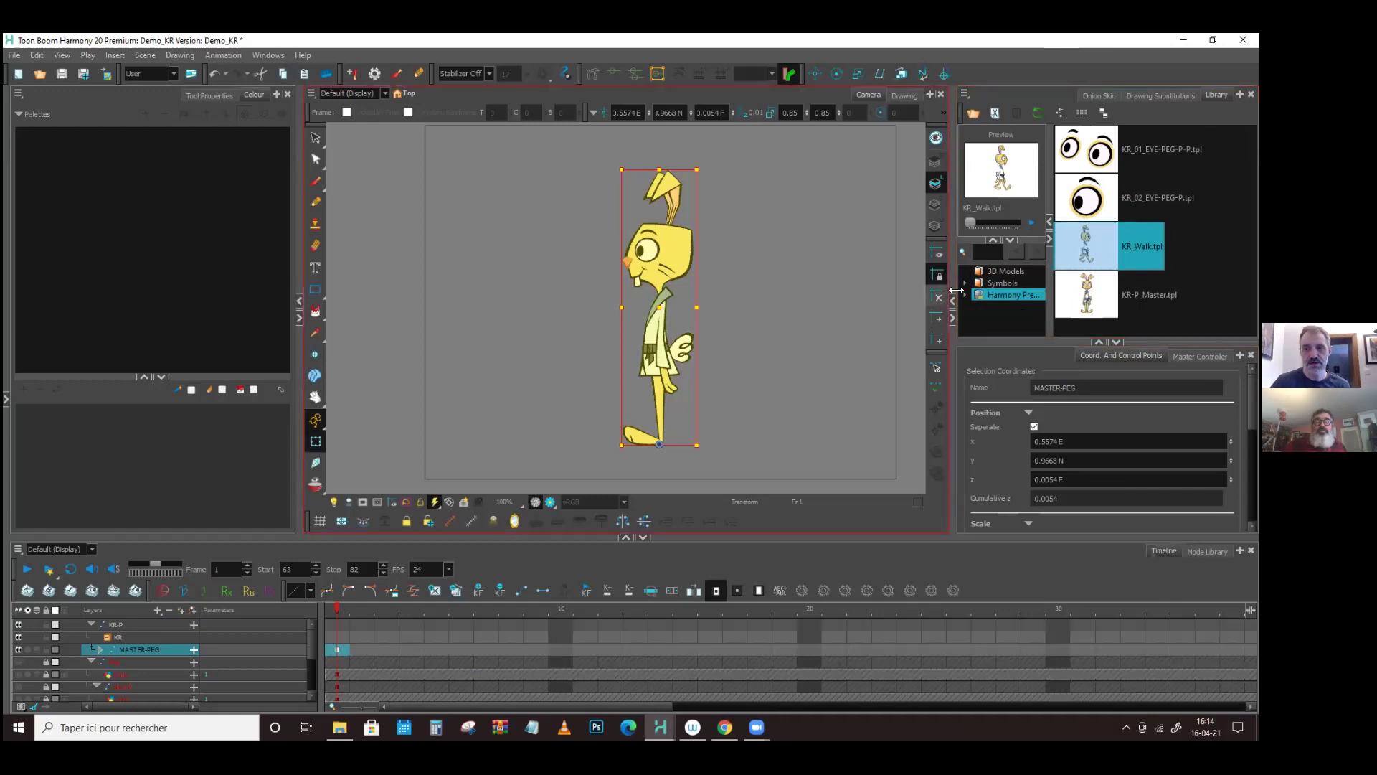
left_click_drag(957, 275, 901, 276)
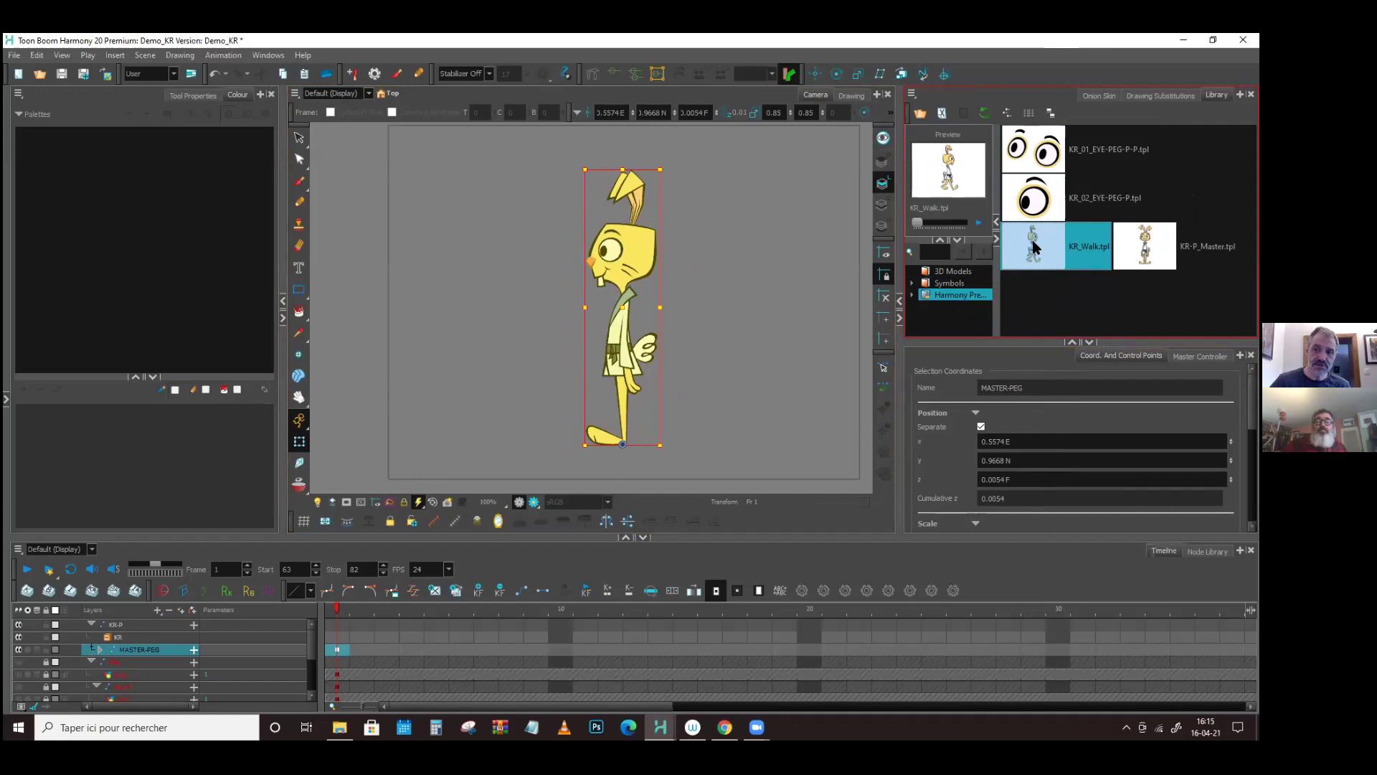
- Grant the right to modify the Harmony Premium Library
right_click(926, 295)
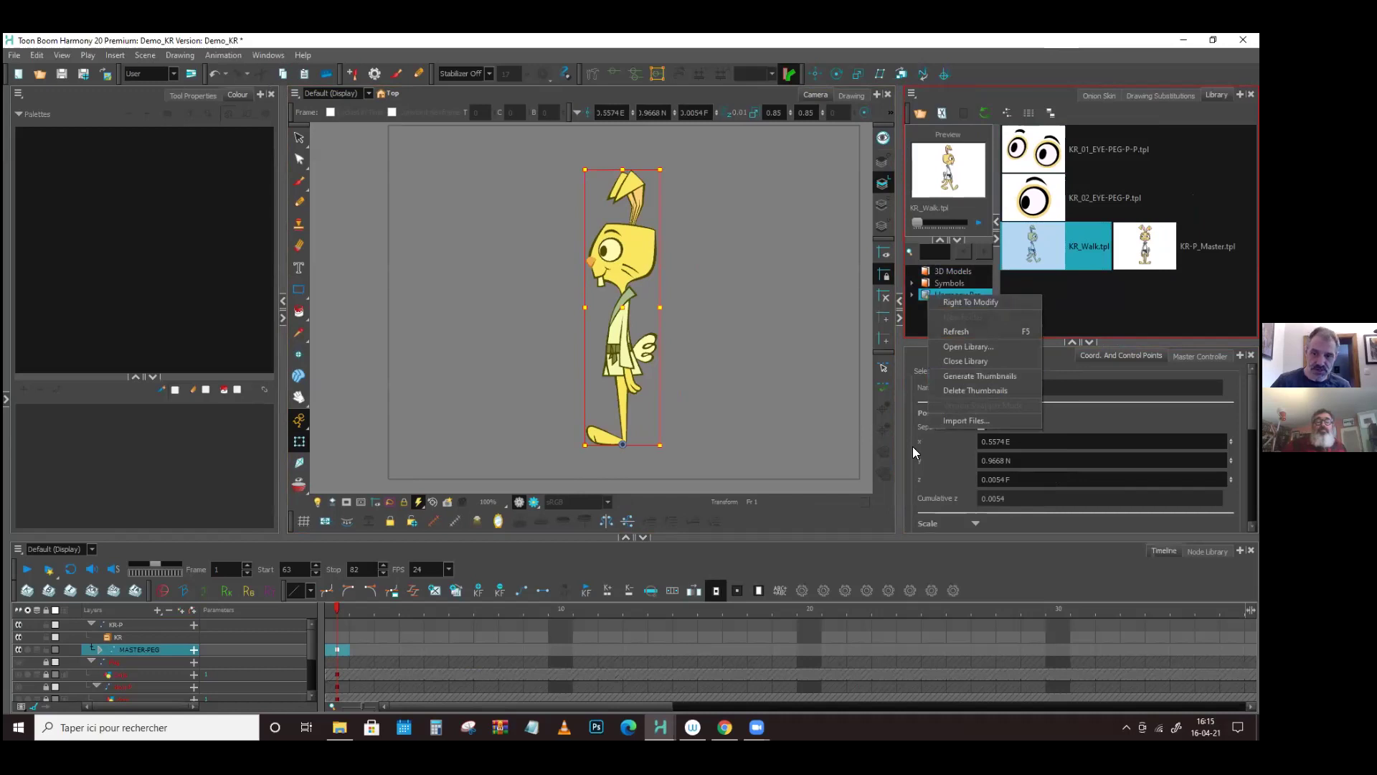
left_click(934, 438)
left_click(927, 294)
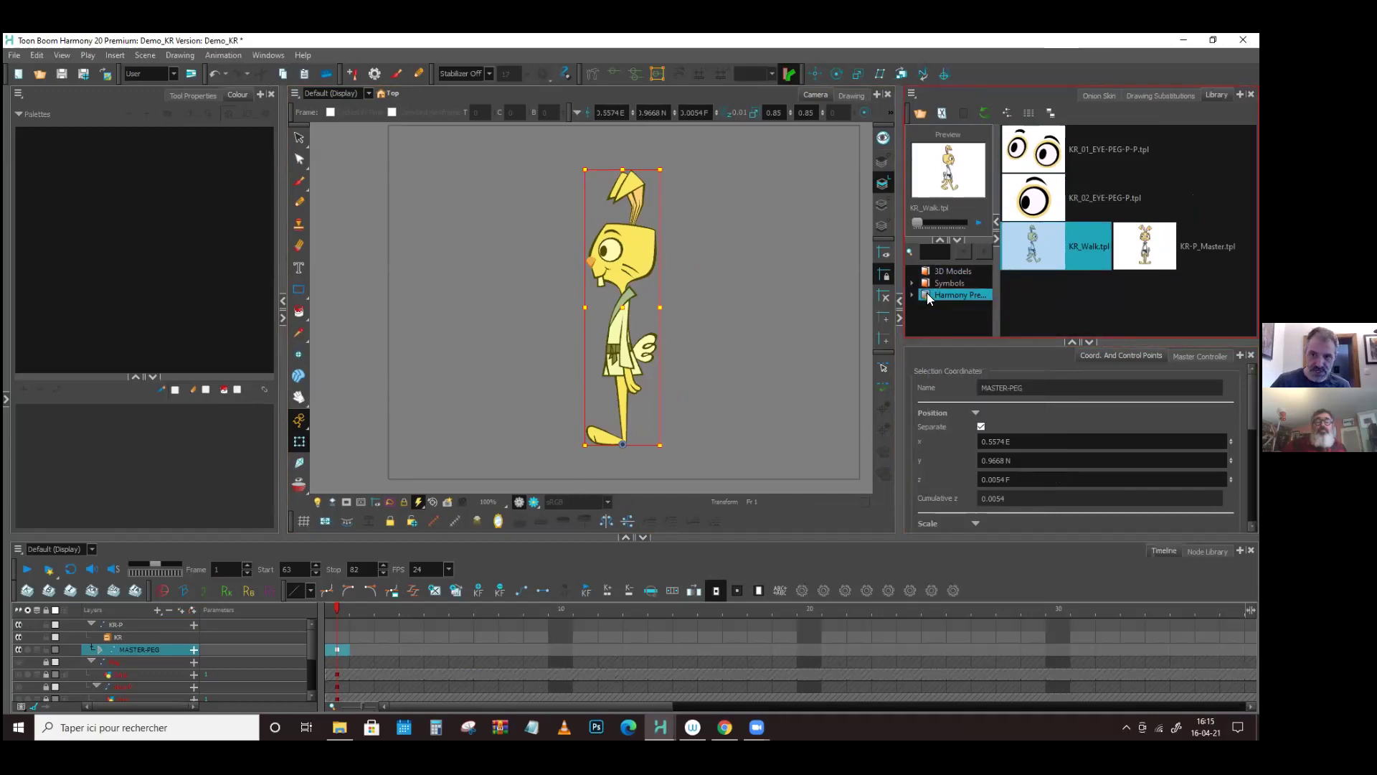
right_click(927, 293)
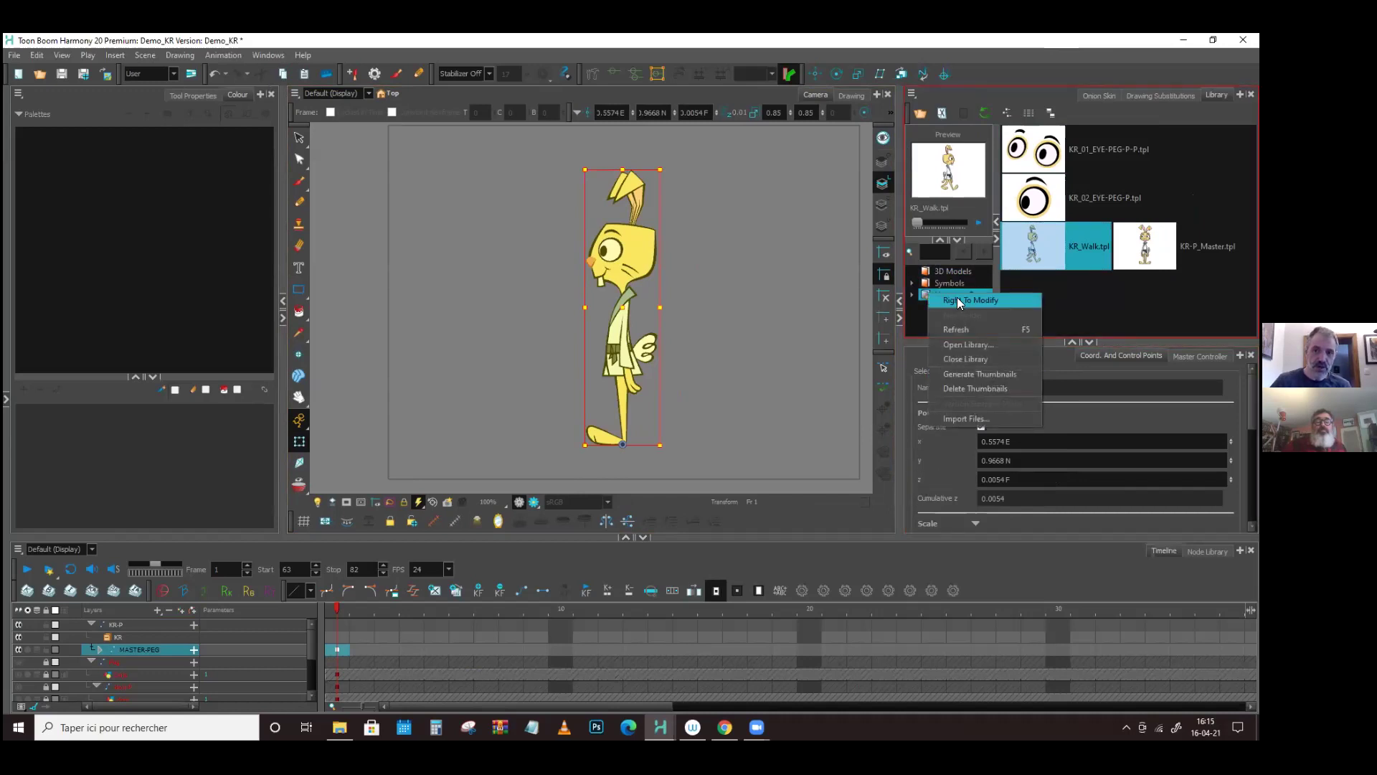
left_click(957, 298)
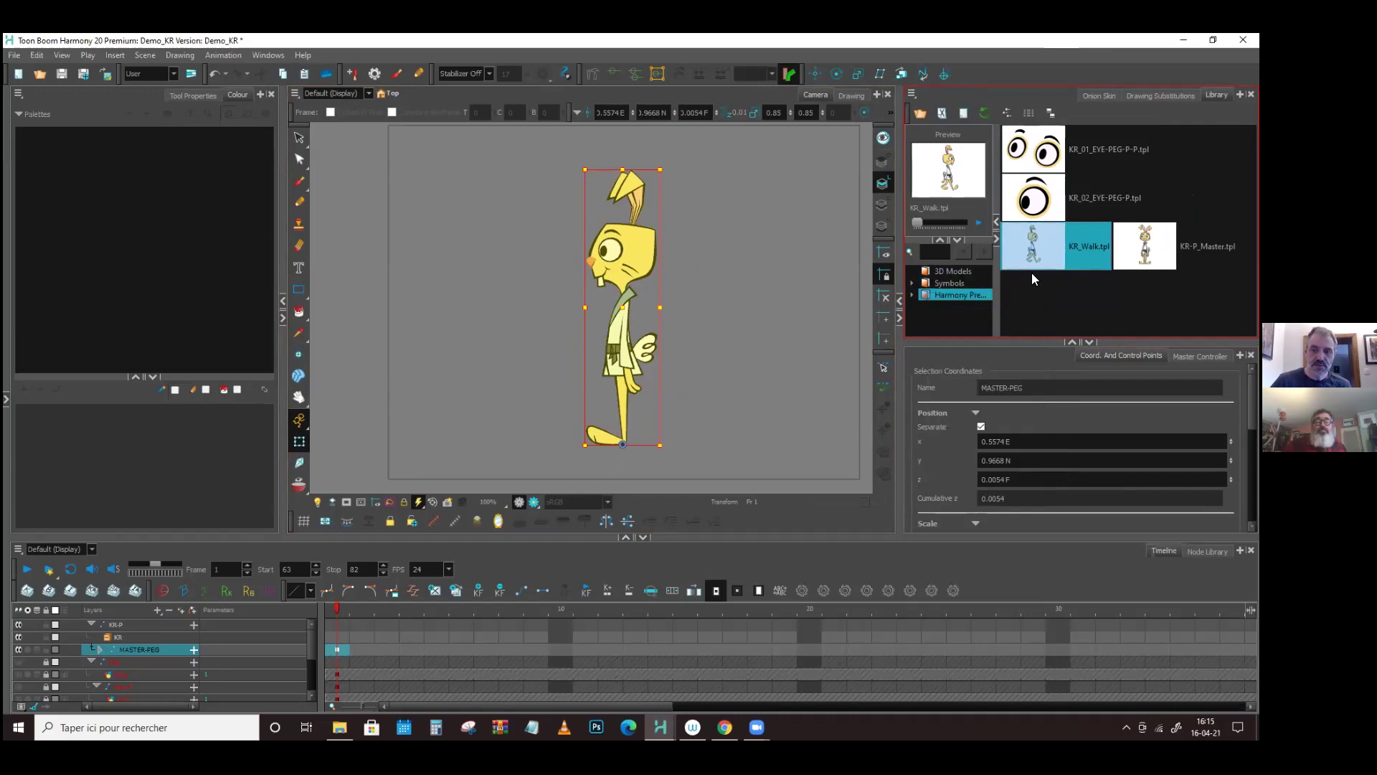
- Open the KR_Walk.tpl template for editing and play its walk cycle
right_click(1046, 249)
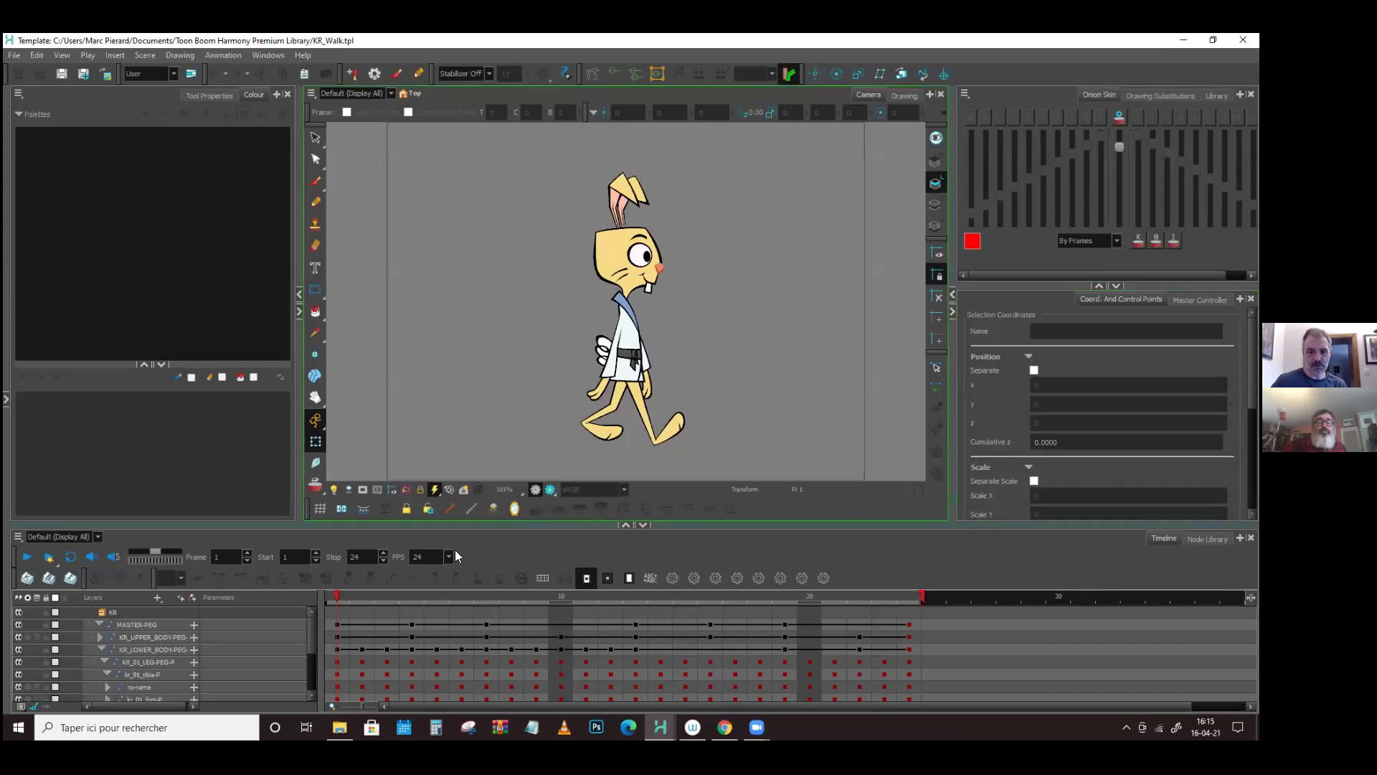
left_click(25, 558)
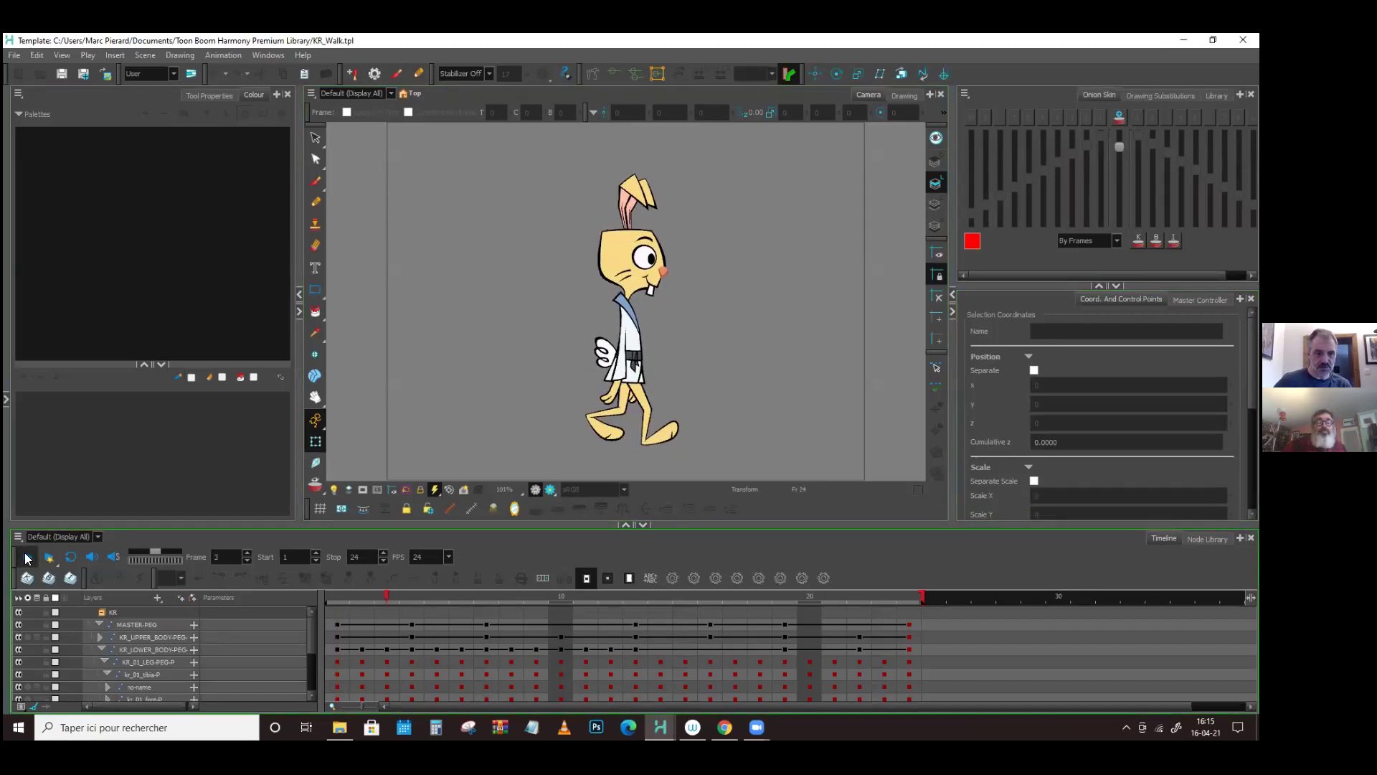
- Loop the playback of the KR_Walk.tpl walk cycle, stop it, and close the template to return to the Demo_KR scene
left_click(71, 559)
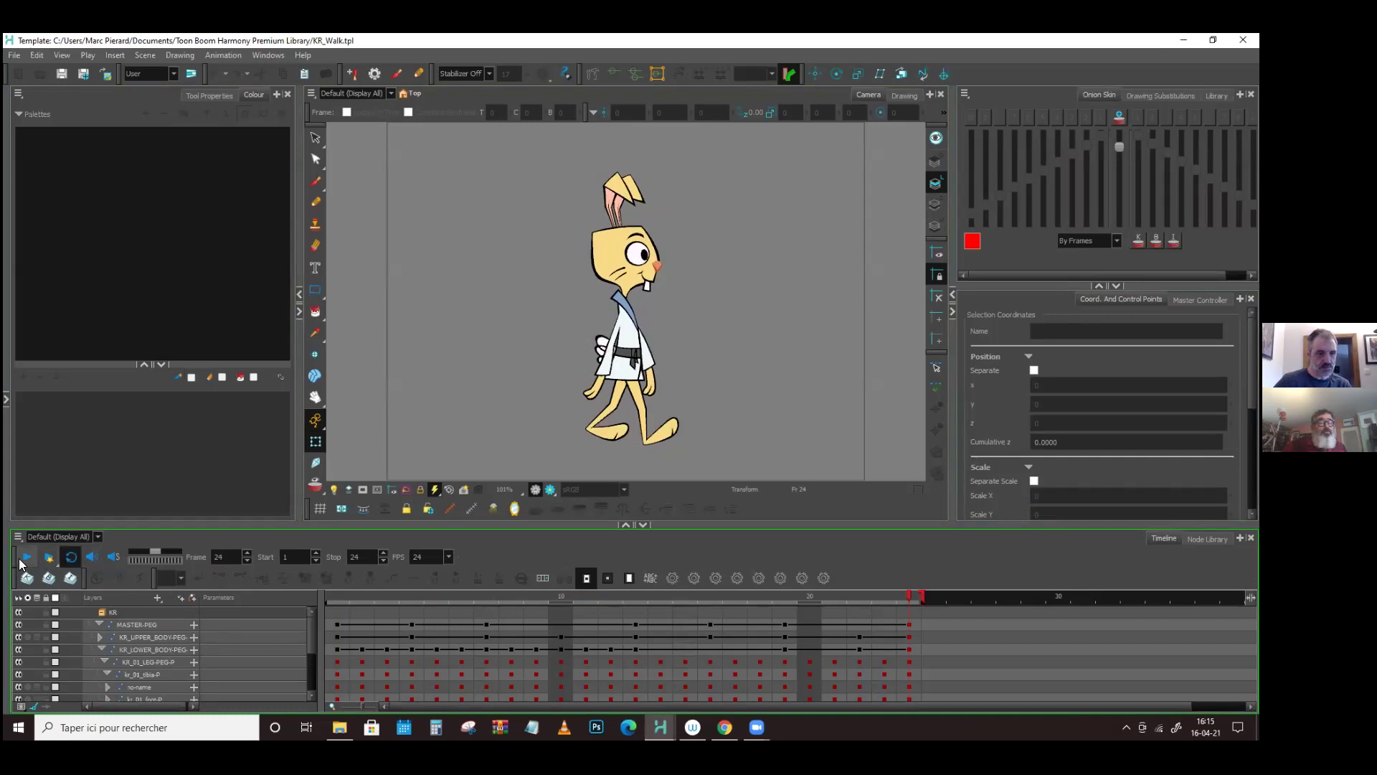
left_click(25, 559)
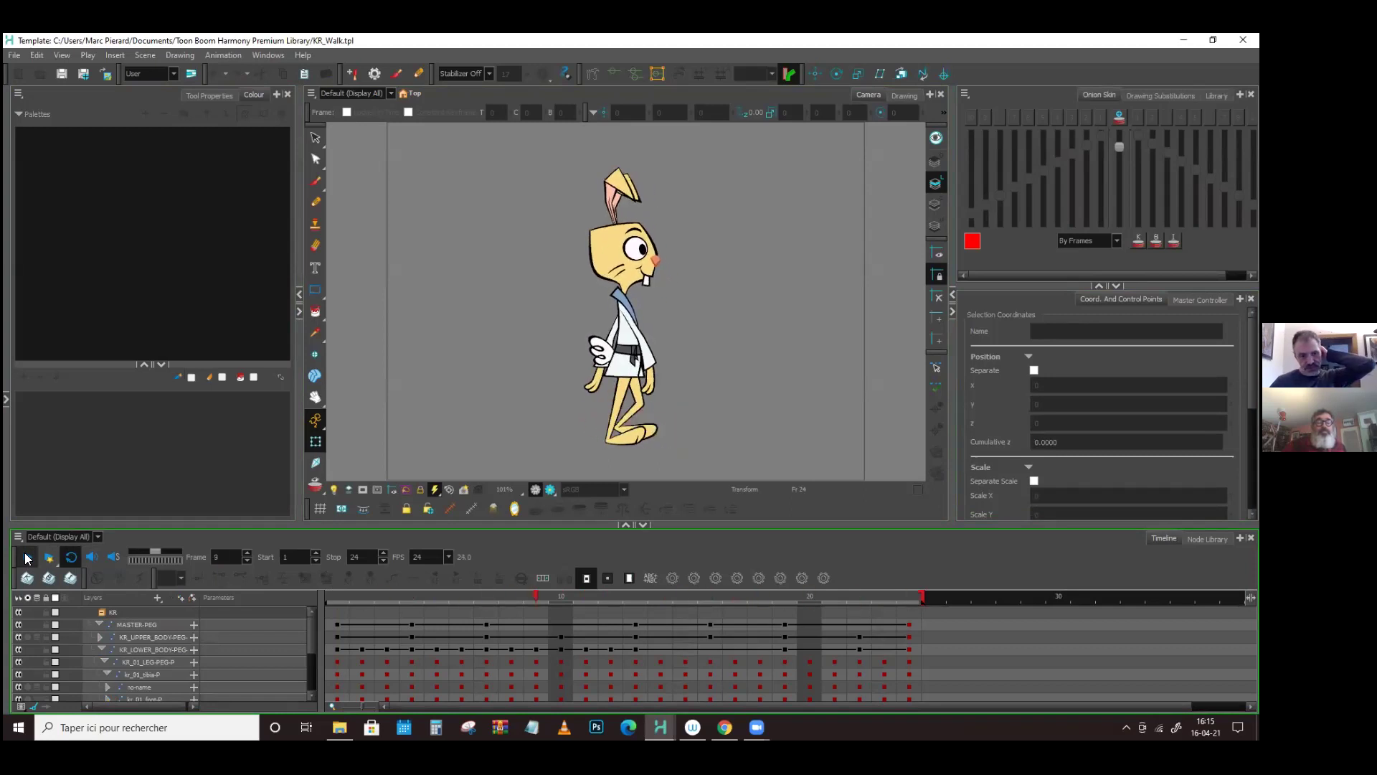
left_click(25, 558)
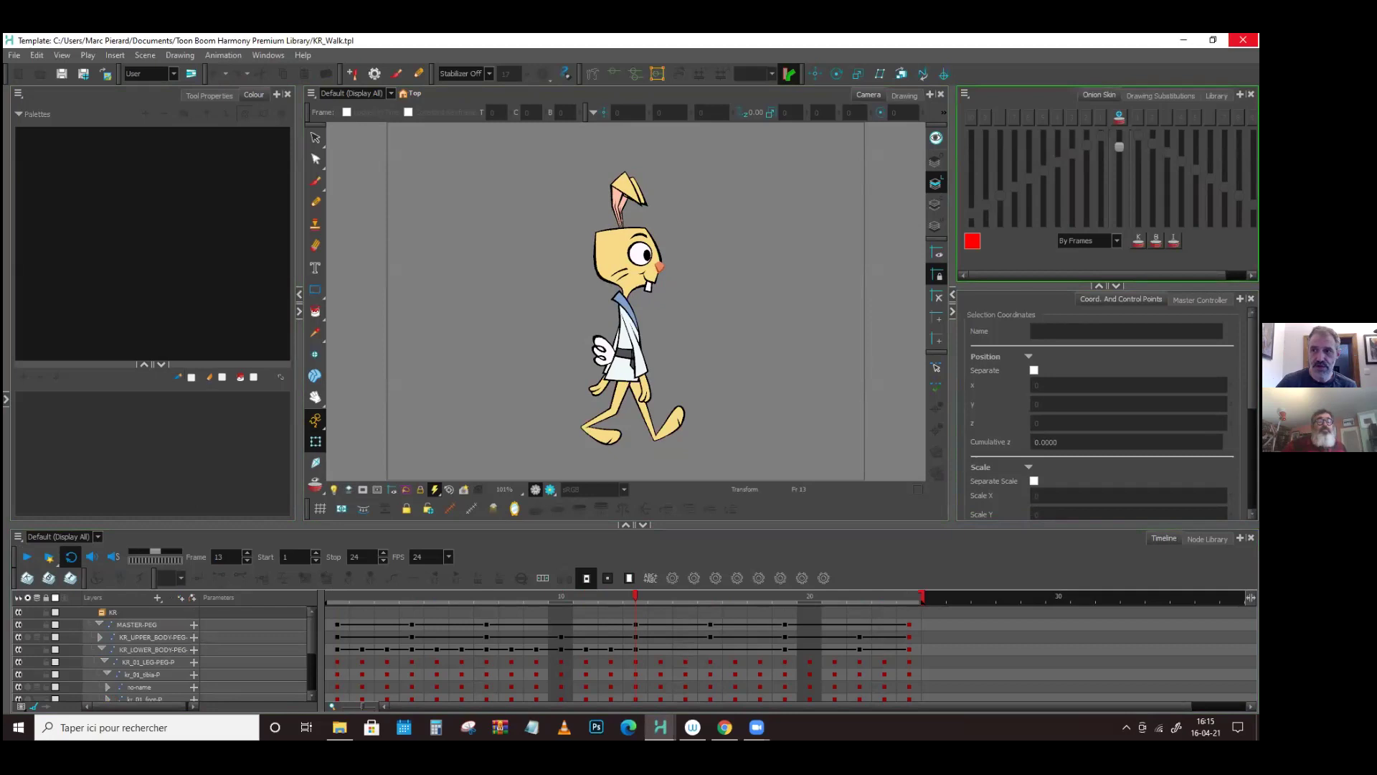
left_click(1243, 40)
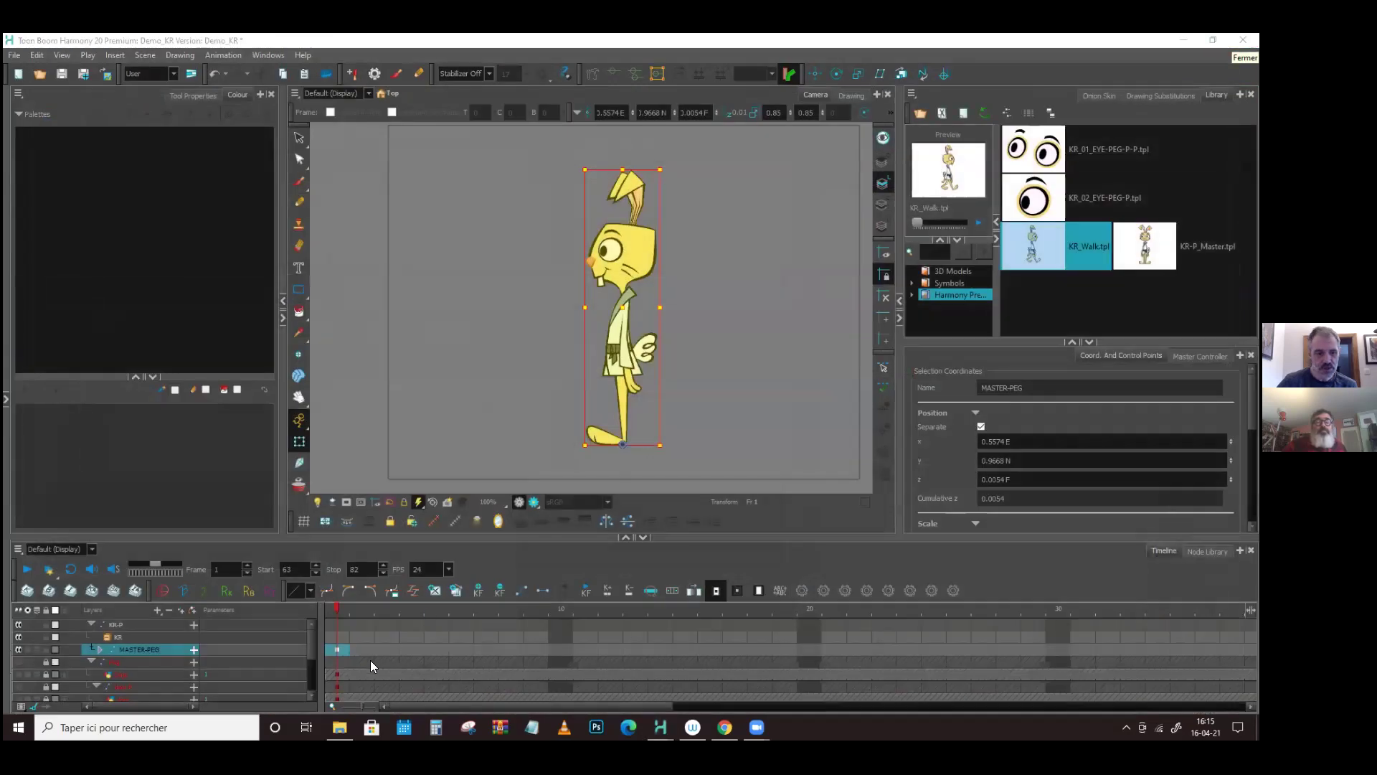
left_click(1047, 310)
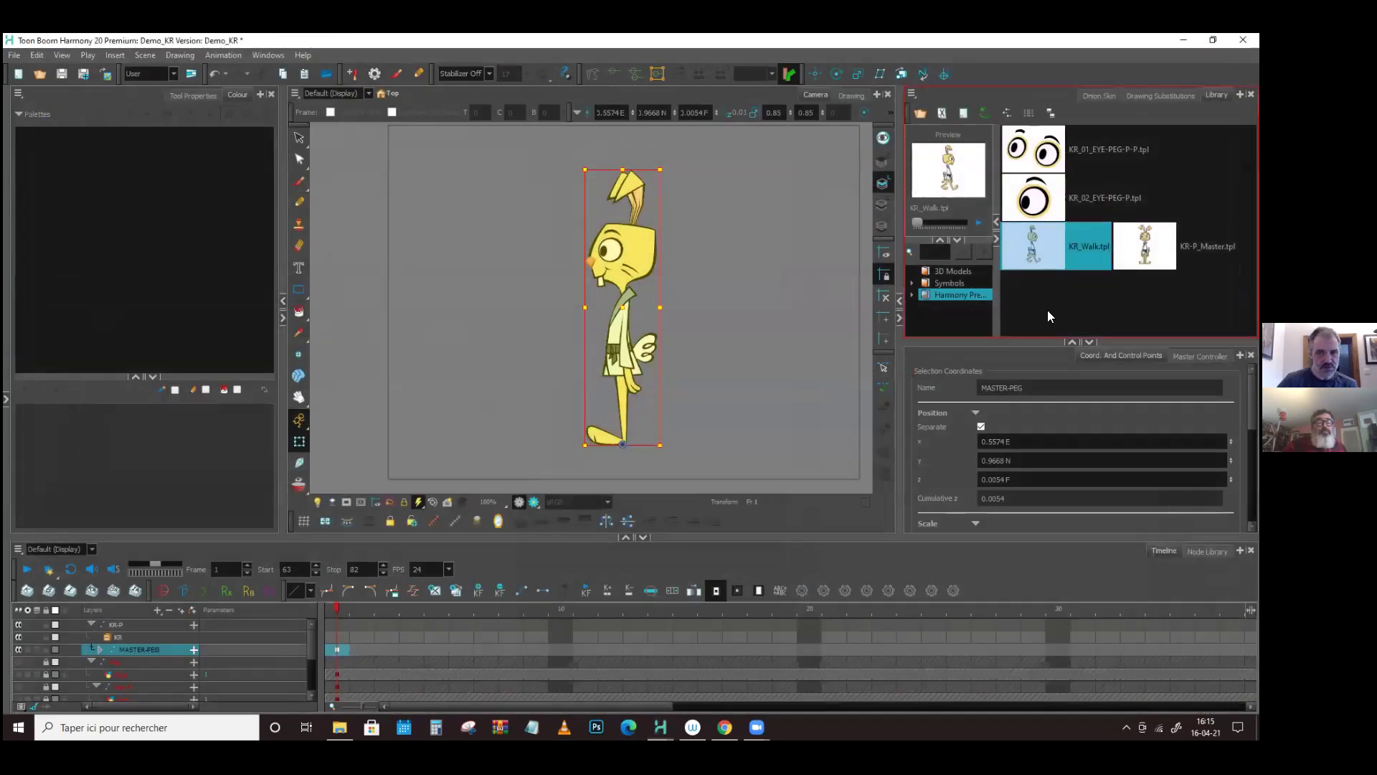
- Apply the KR_Walk.tpl library template to the KR rig starting at frame 1
left_click(1024, 257)
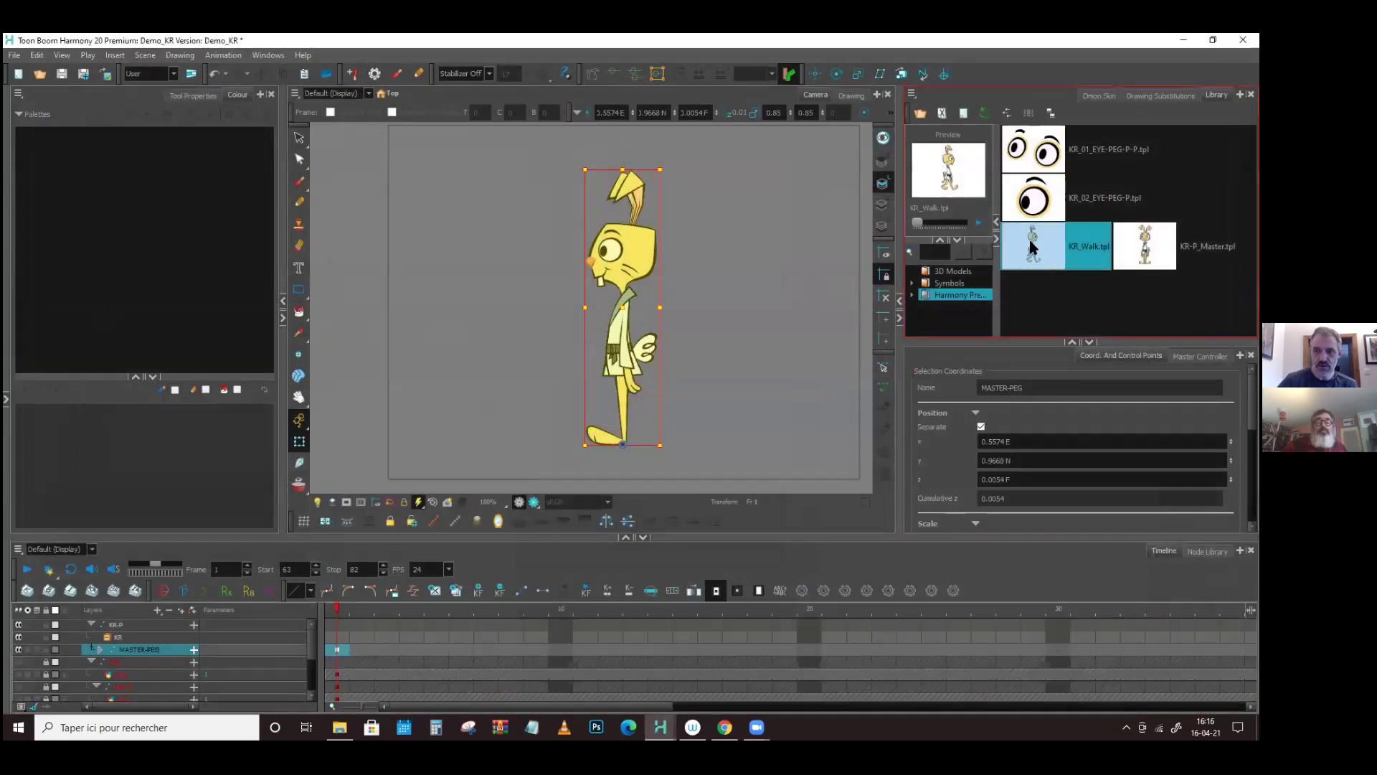
left_click_drag(1031, 247, 337, 633)
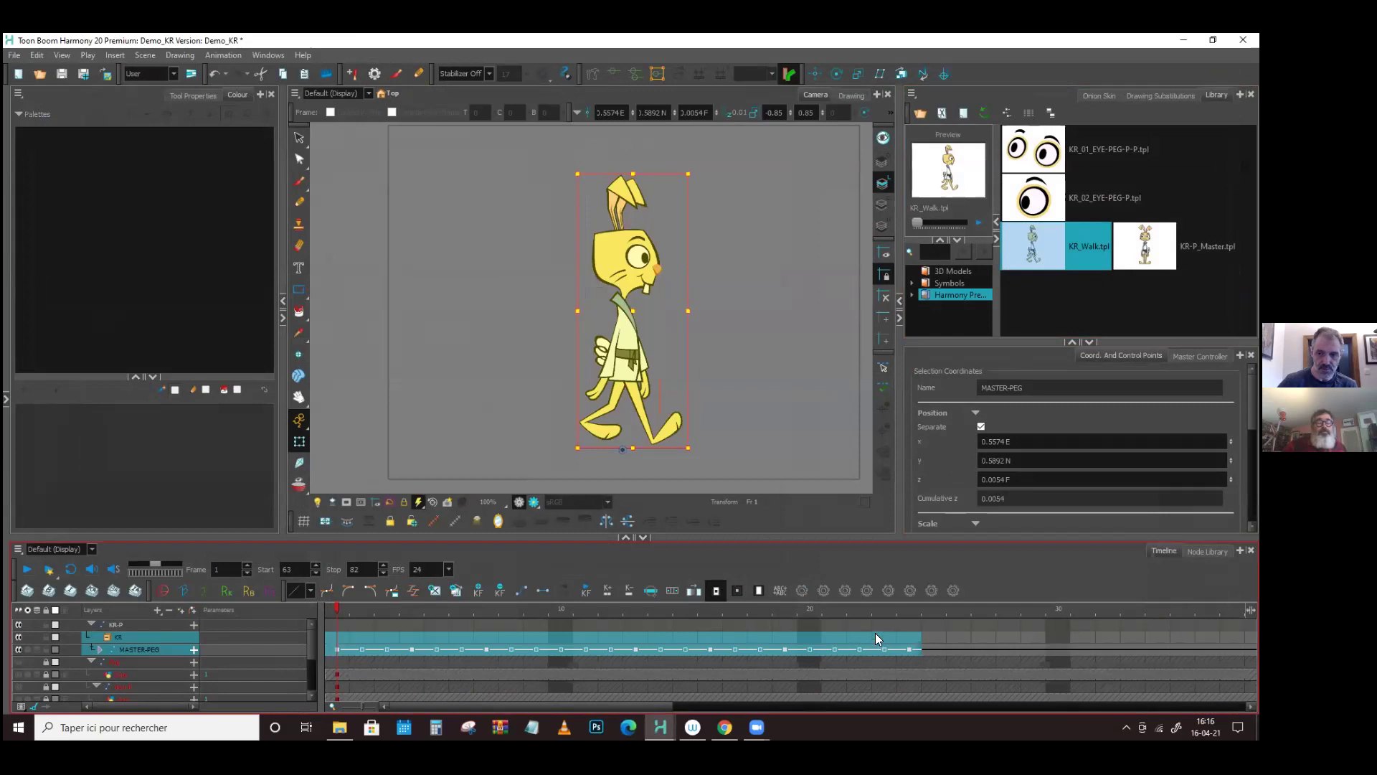
left_click(906, 649)
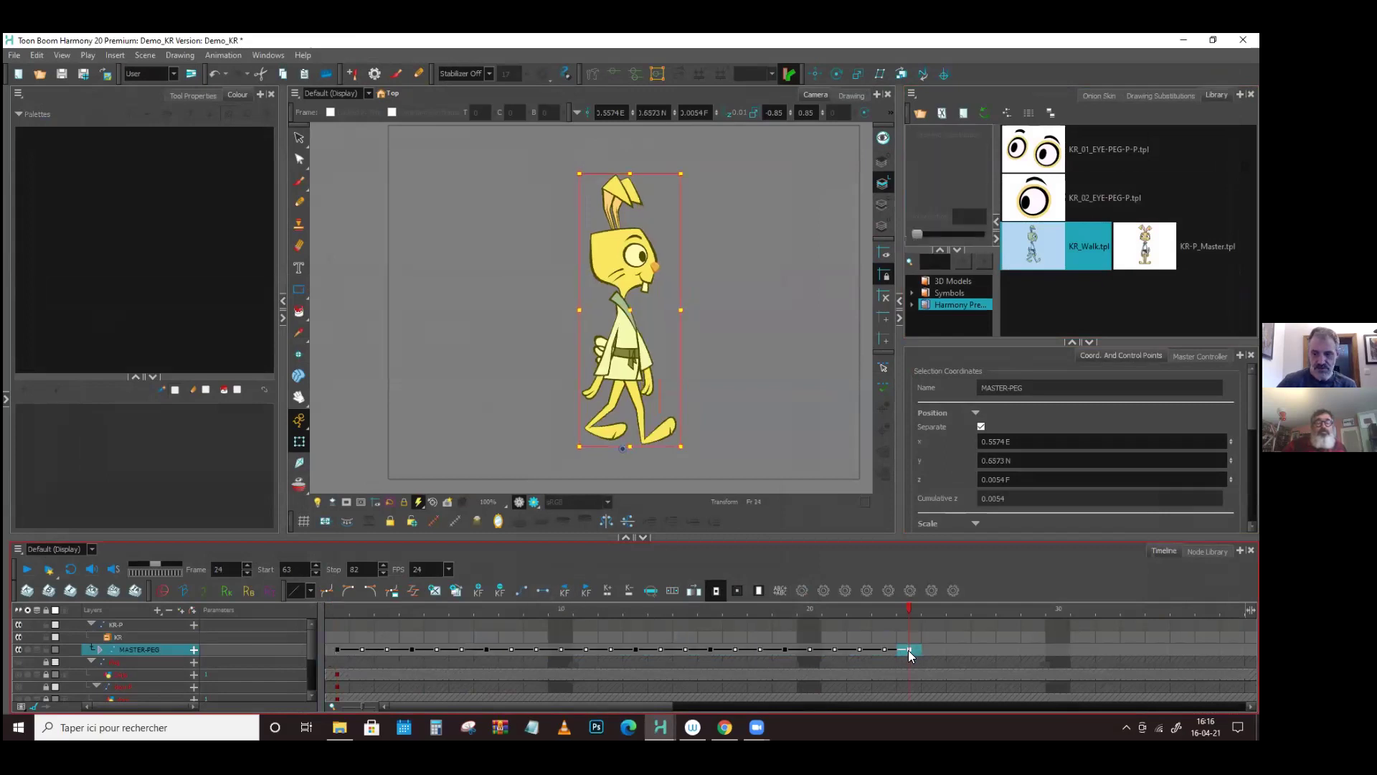
- Play the scene and scrub the timeline from frame 1 to 24 to check the imported walk cycle
left_click(338, 648)
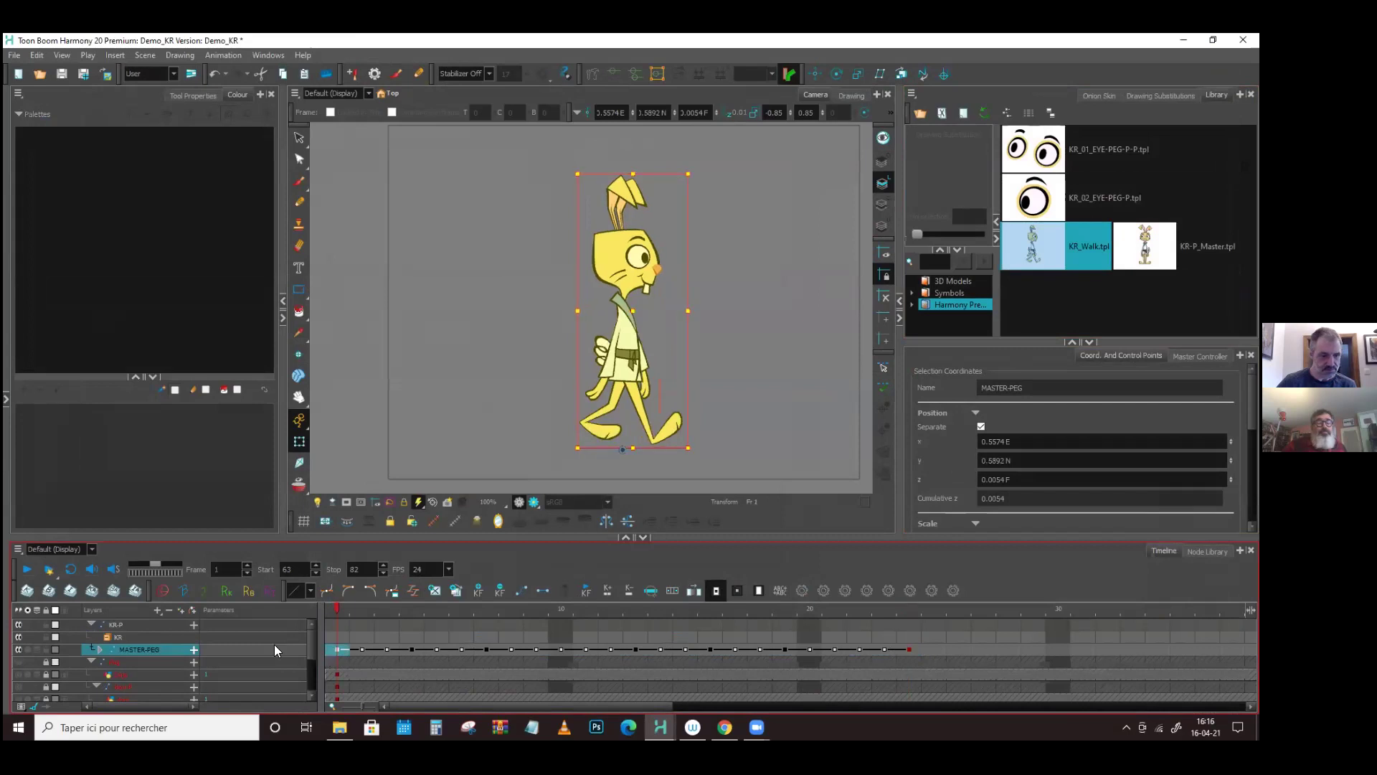
left_click(27, 571)
left_click(30, 568)
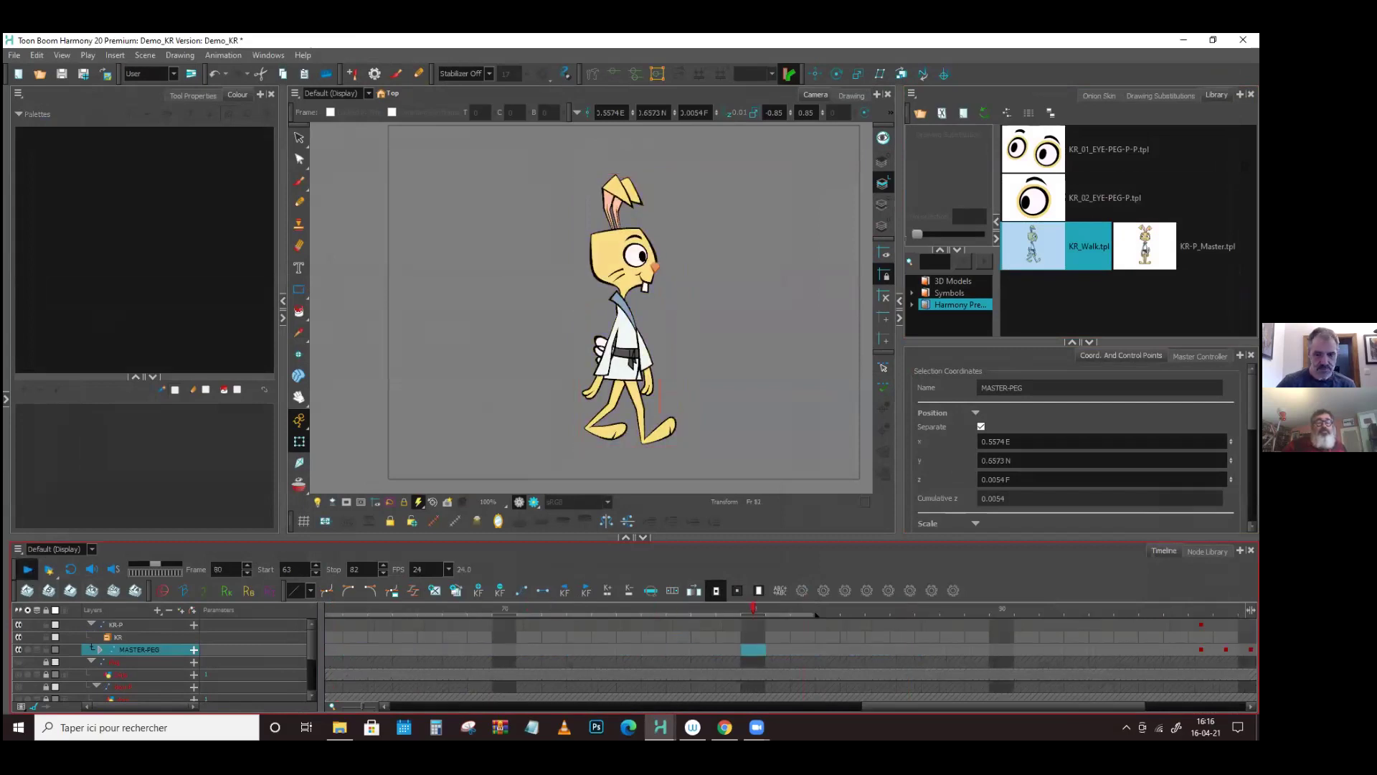
left_click_drag(950, 713, 502, 708)
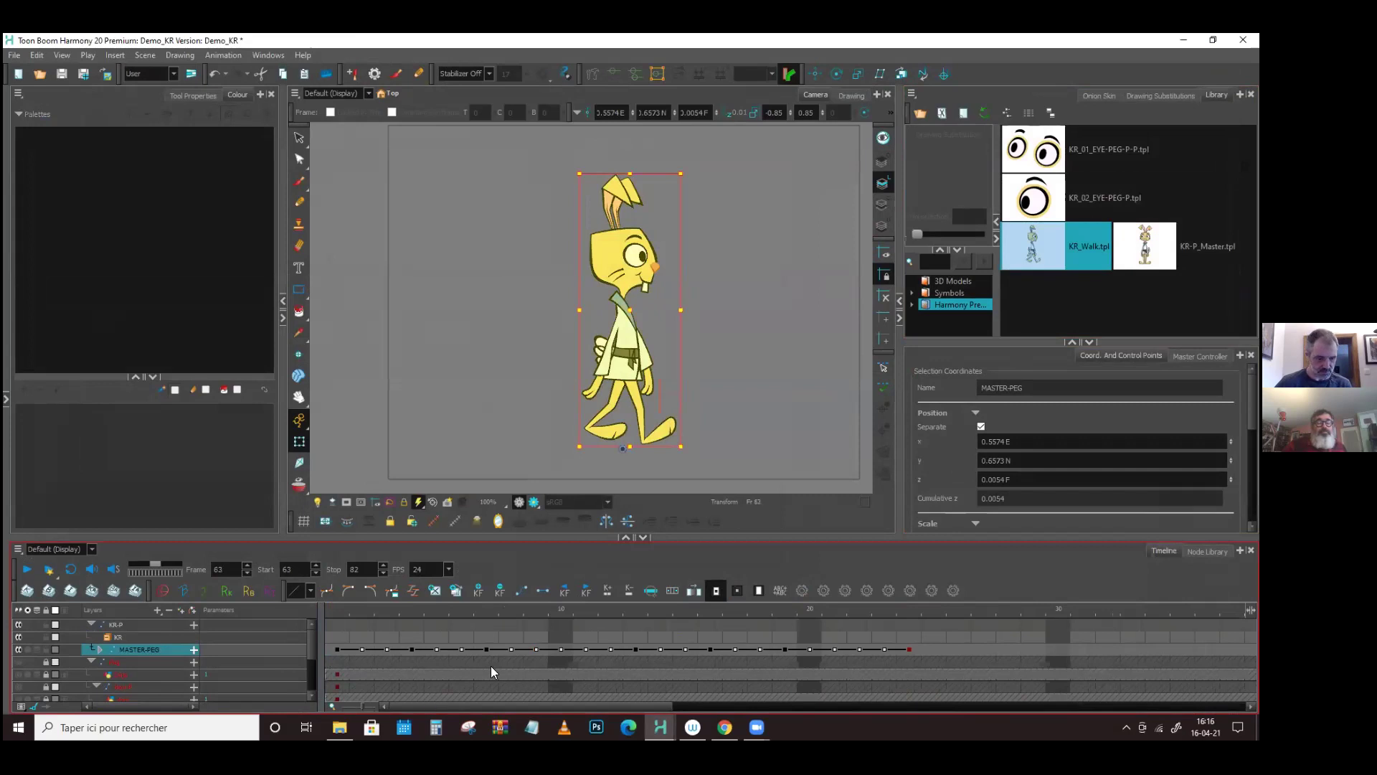
left_click(32, 566)
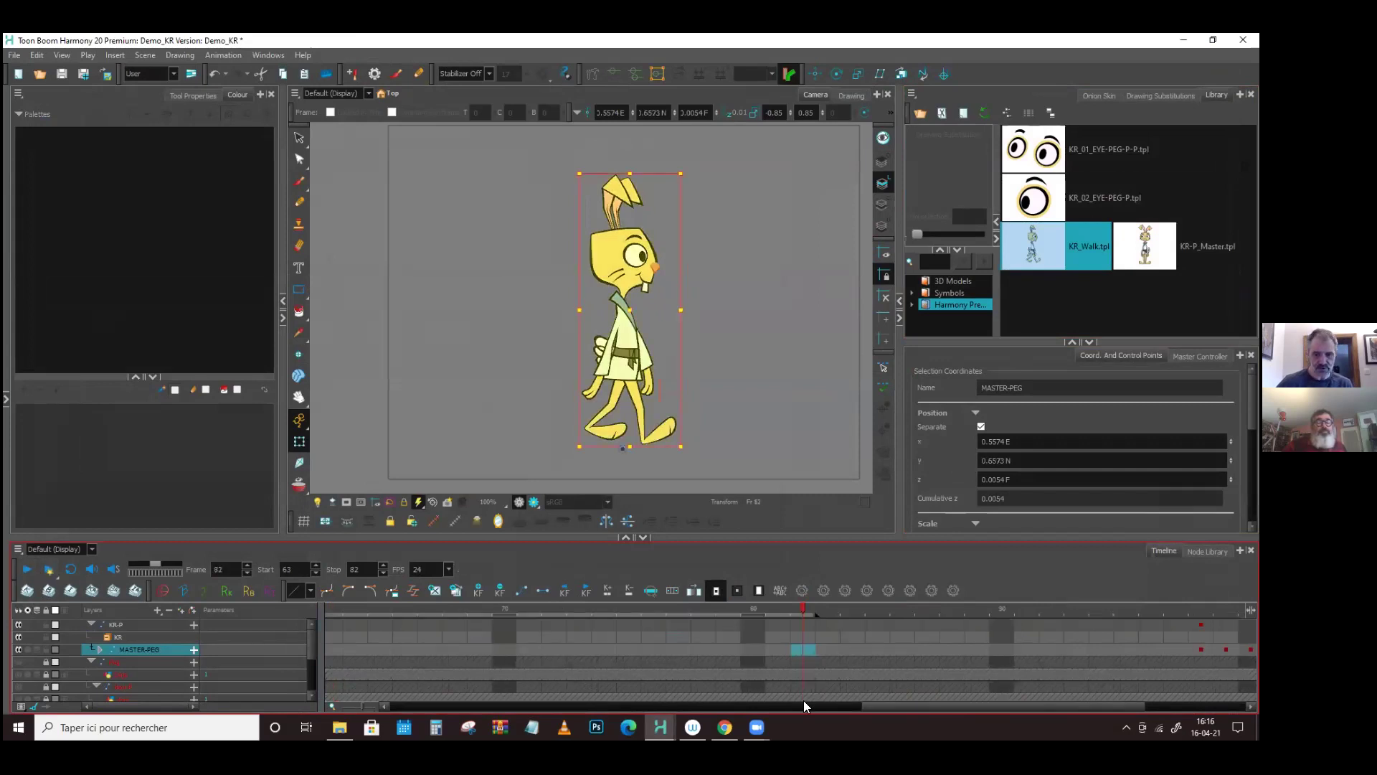
left_click_drag(896, 702, 330, 674)
left_click_drag(341, 612, 251, 631)
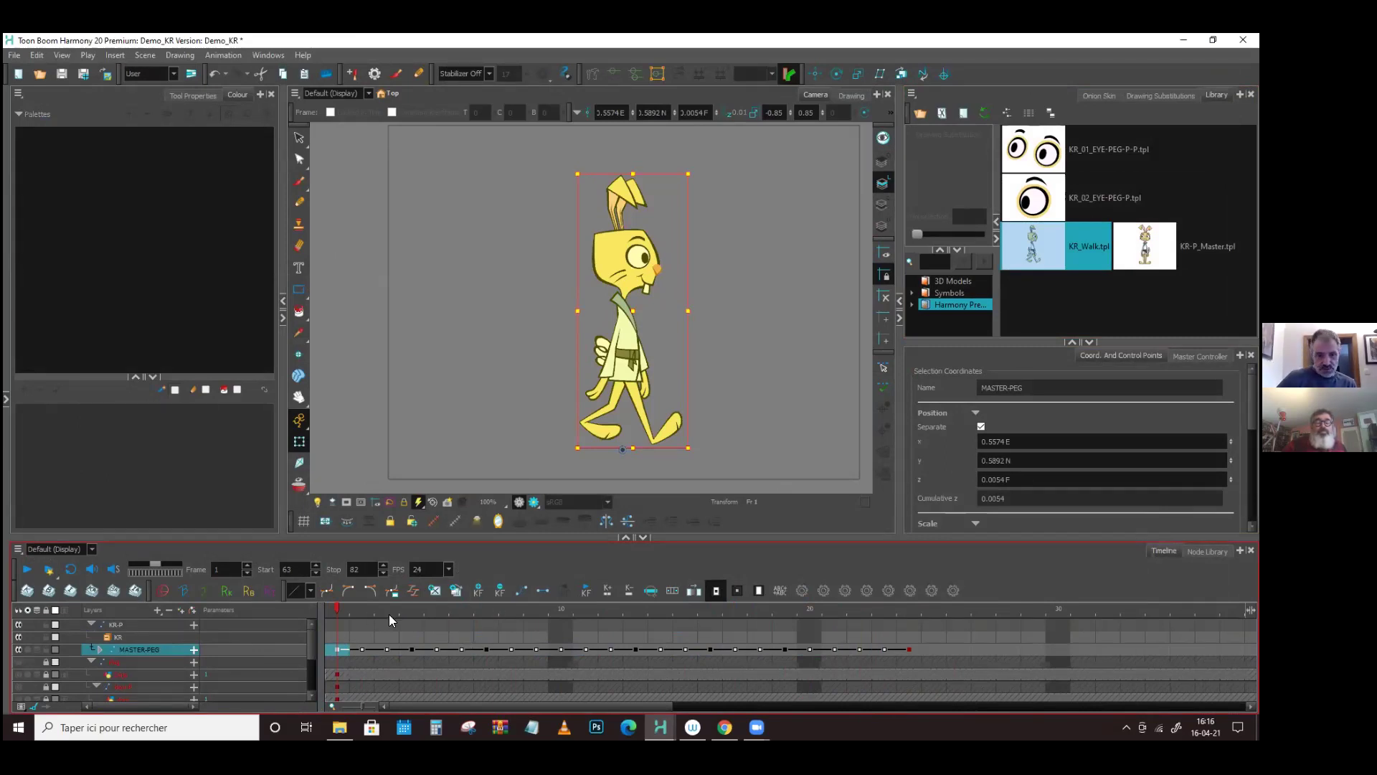
left_click_drag(340, 614, 906, 628)
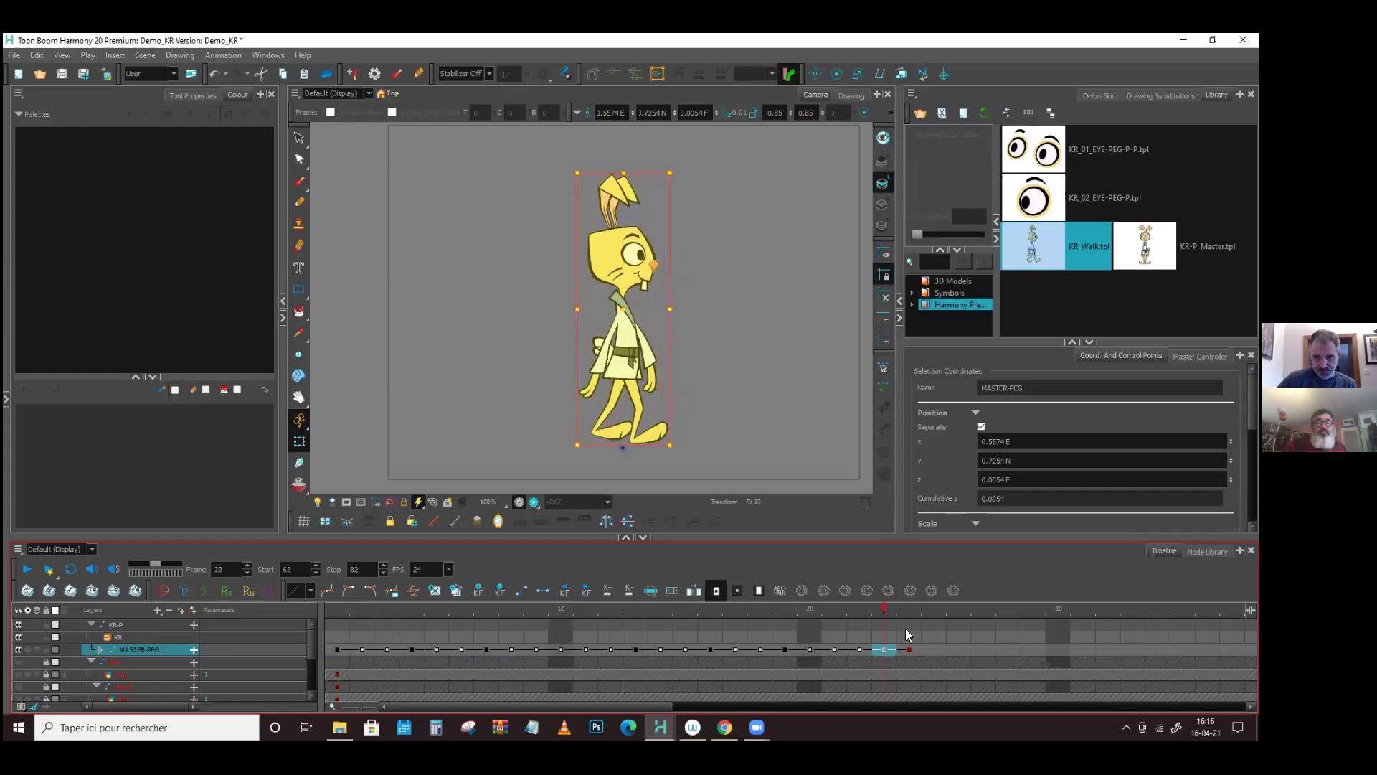
left_click_drag(654, 705, 772, 708)
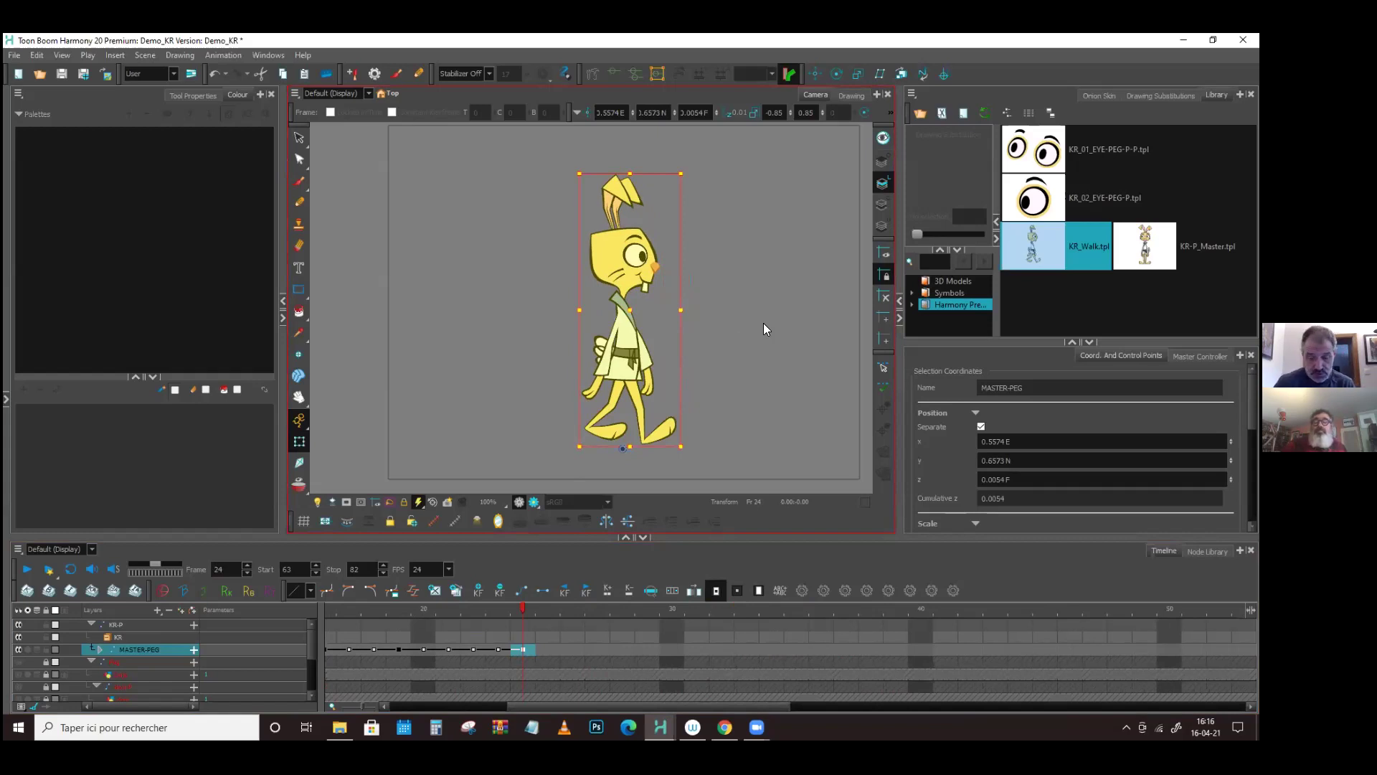
left_click_drag(782, 707, 666, 707)
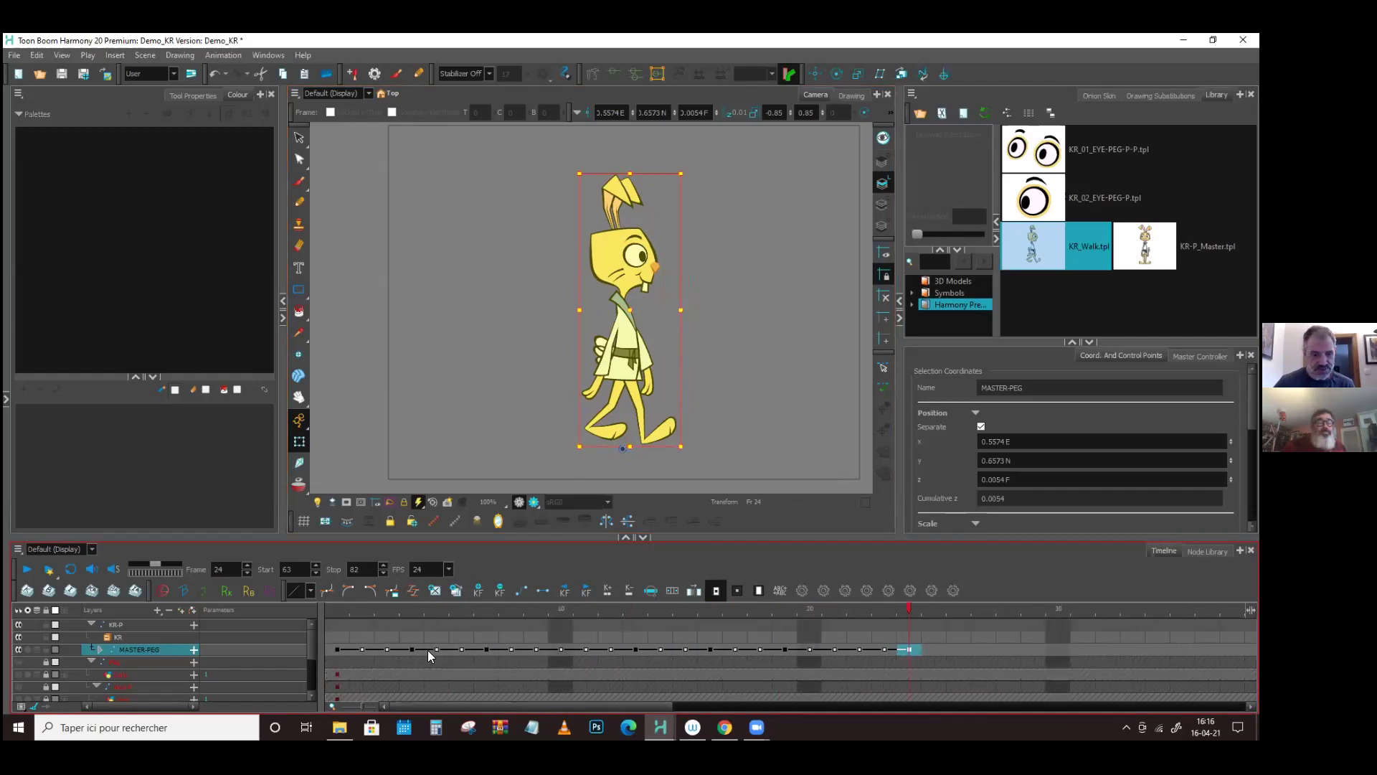
- Copy MASTER-PEG's keyframes from frames 1 to 24 and paste them at frame 1 as 3 normal (forward) cycles
left_click(336, 650)
left_click(911, 649, "shift")
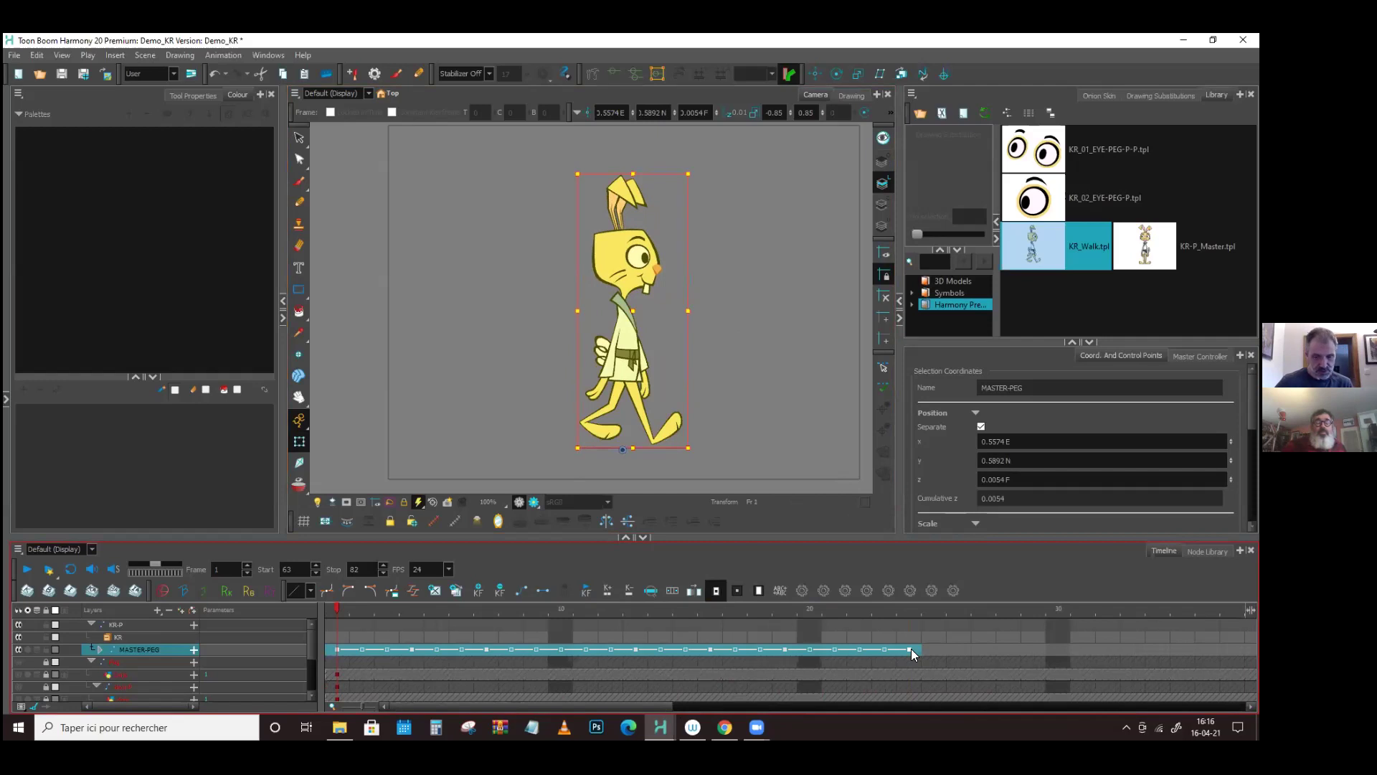
left_click(338, 649)
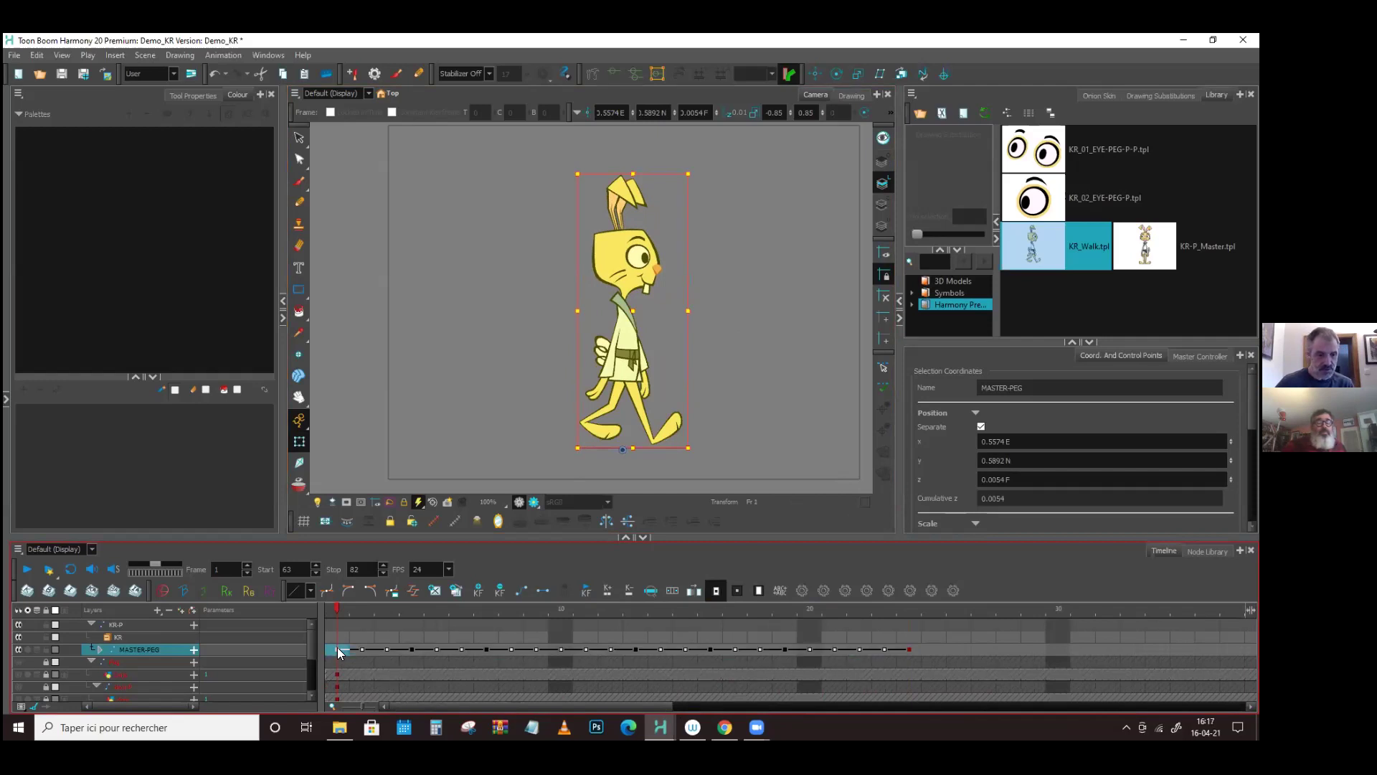
right_click(337, 649)
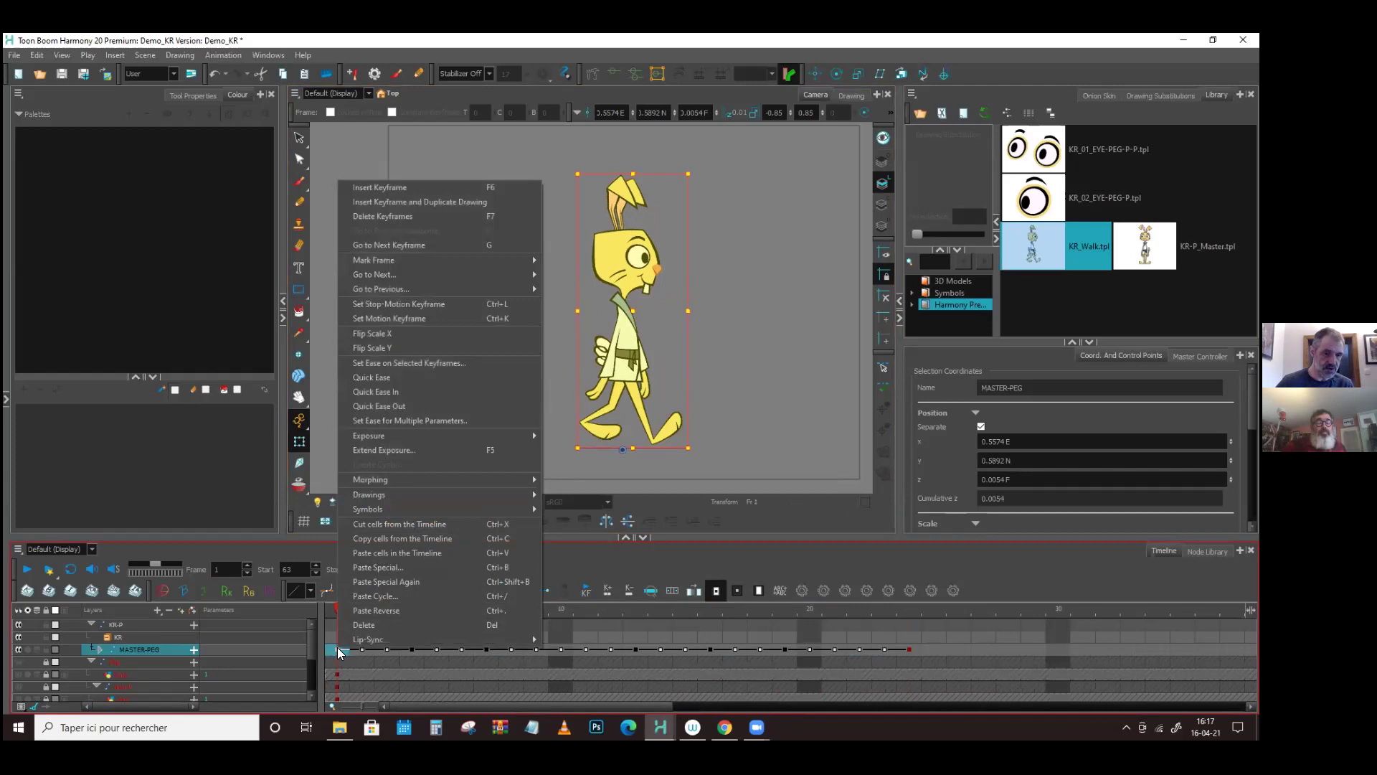
left_click(427, 595)
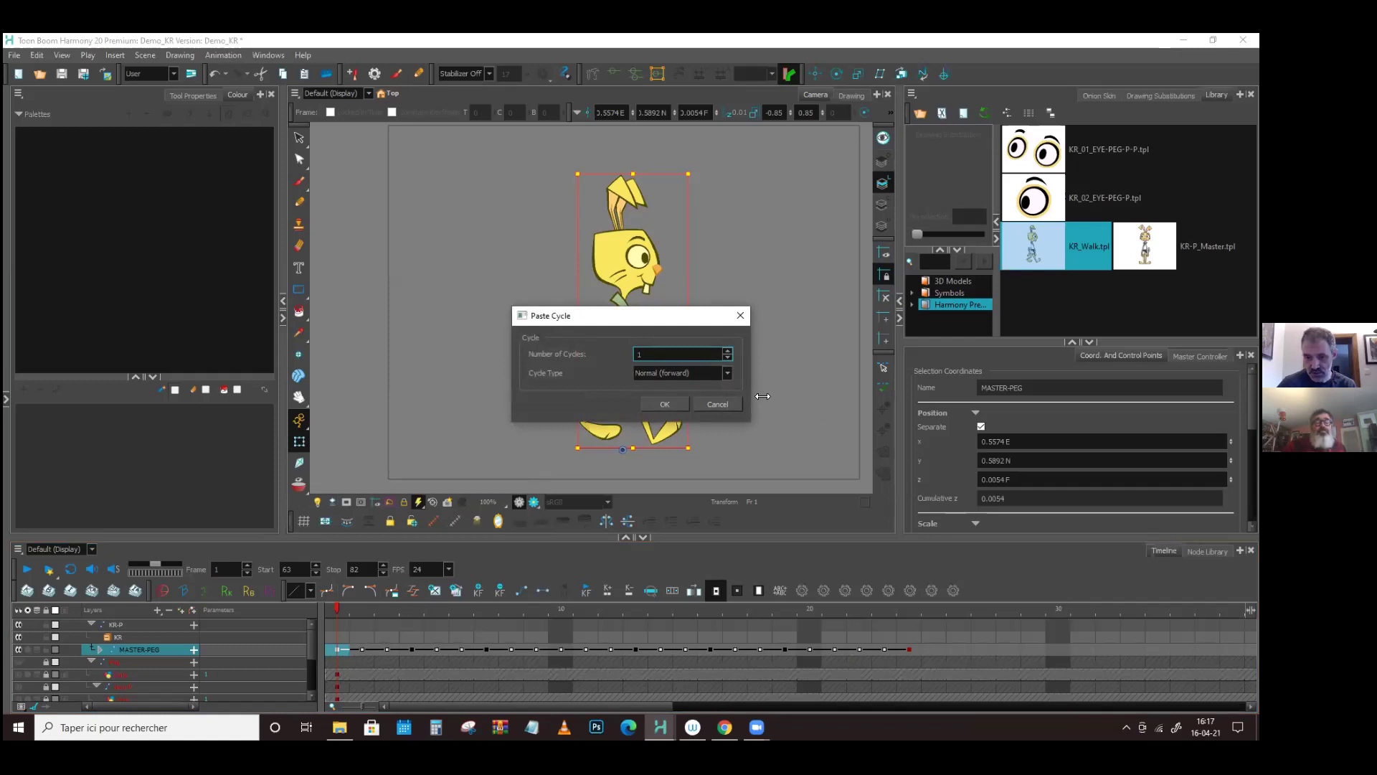
double_click(637, 354)
type("3")
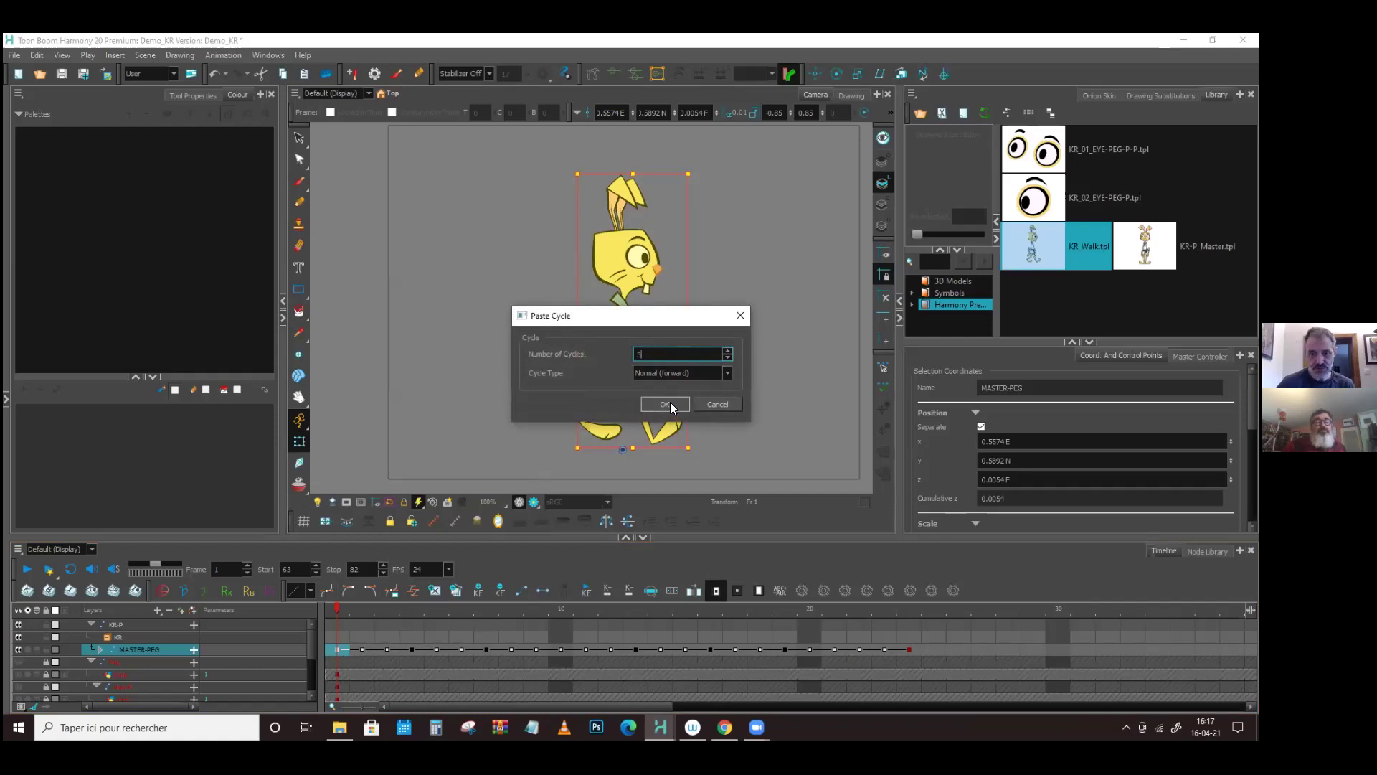
left_click(665, 404)
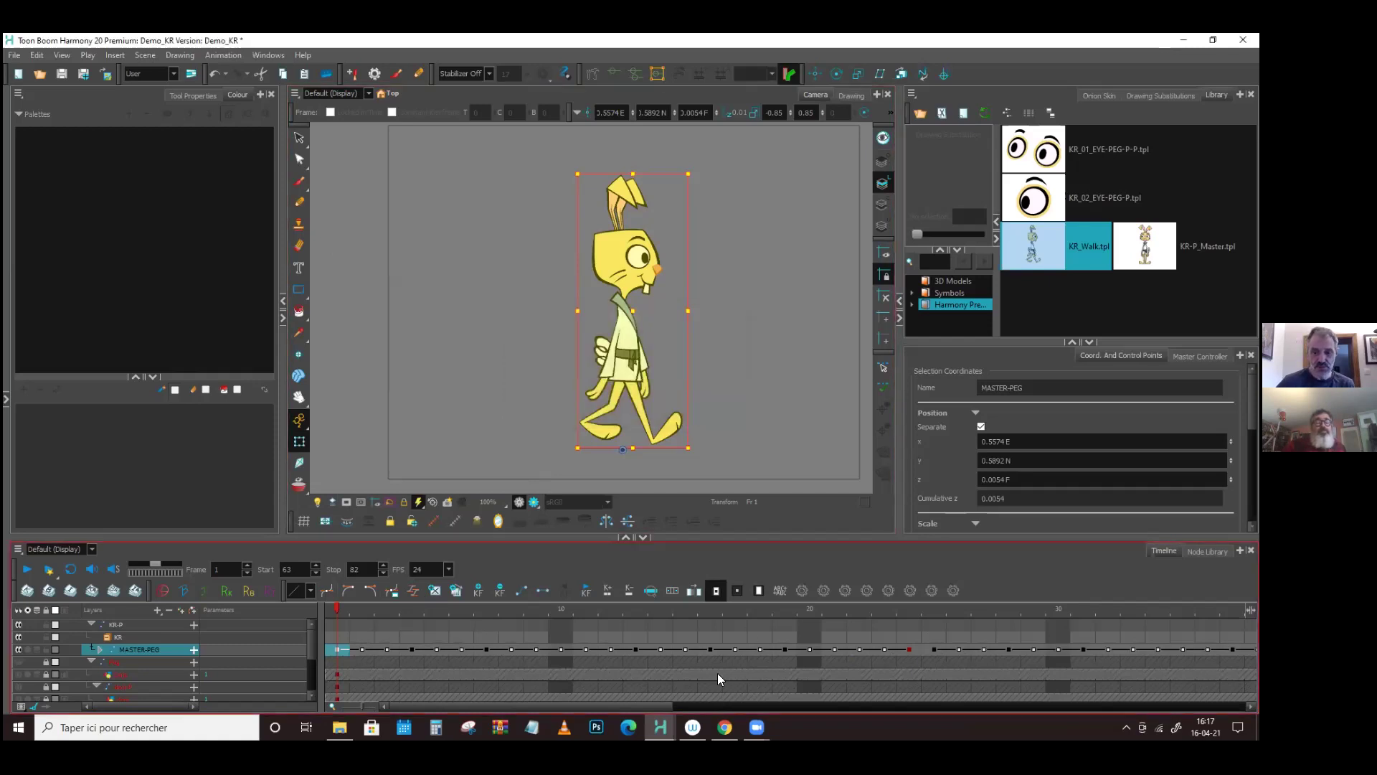
- Scrub through the repeated walk cycles on MASTER-PEG and return to frame 1
left_click_drag(335, 609, 1256, 616)
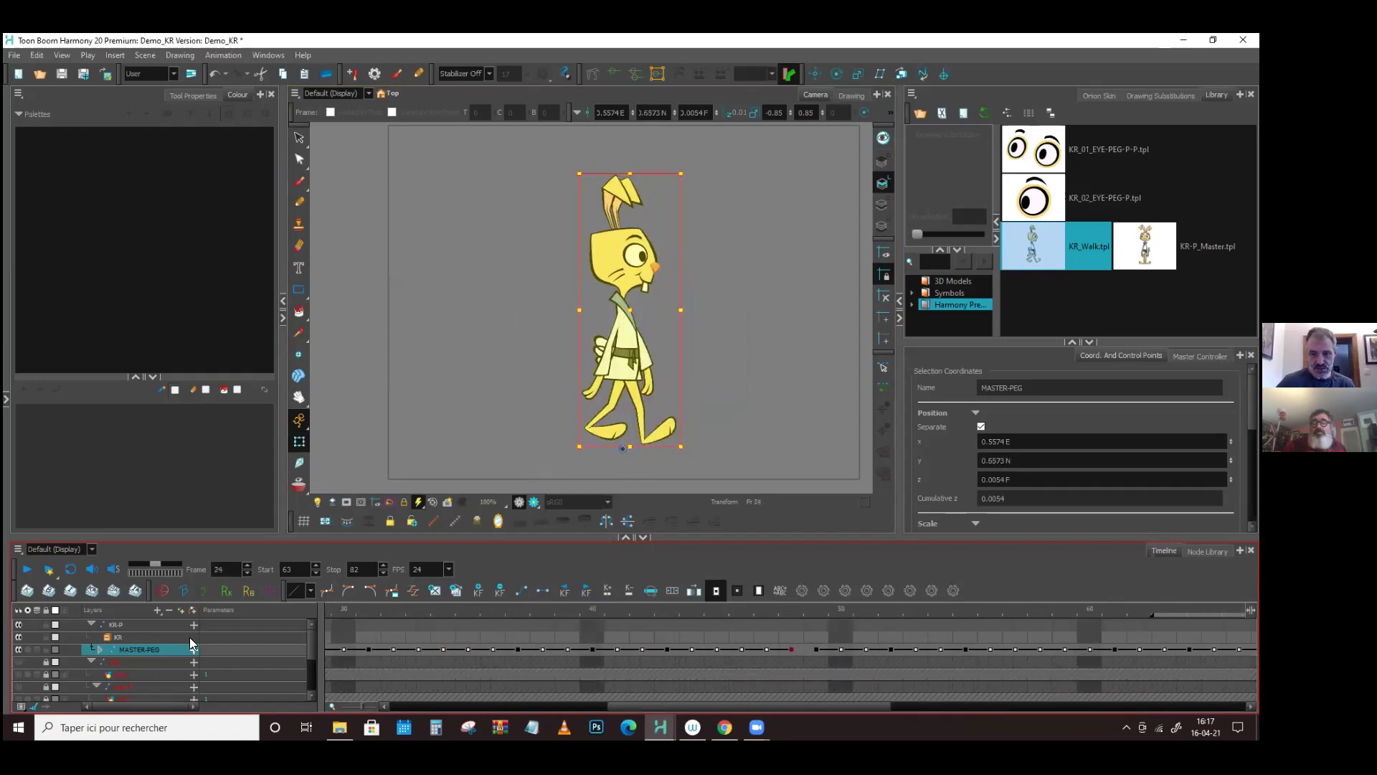
key("comma")
key("comma")
key("comma")
key("comma")
key("comma")
key("comma")
key("comma")
key("comma")
key("comma")
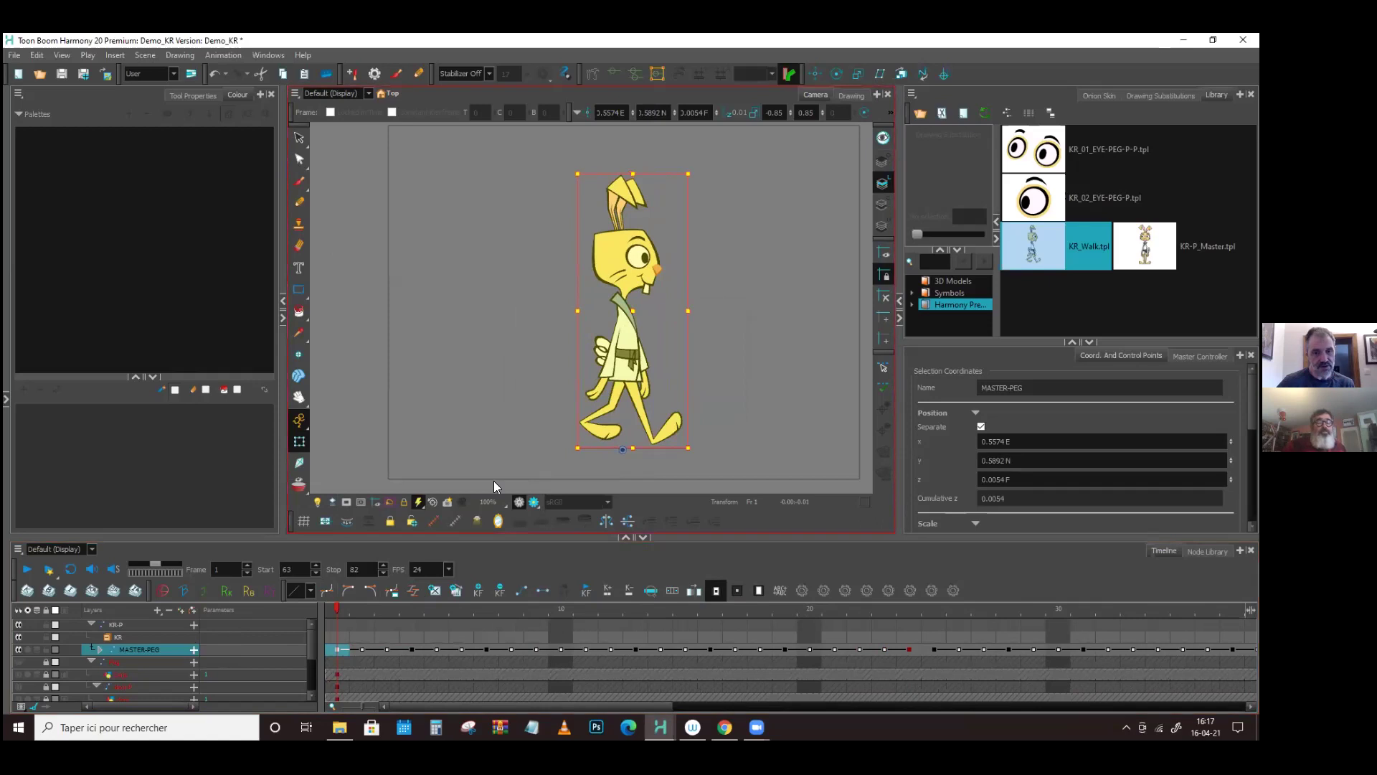
- Look inside the KR group in the Node View and select the KR-P peg above the group
left_click(6, 401)
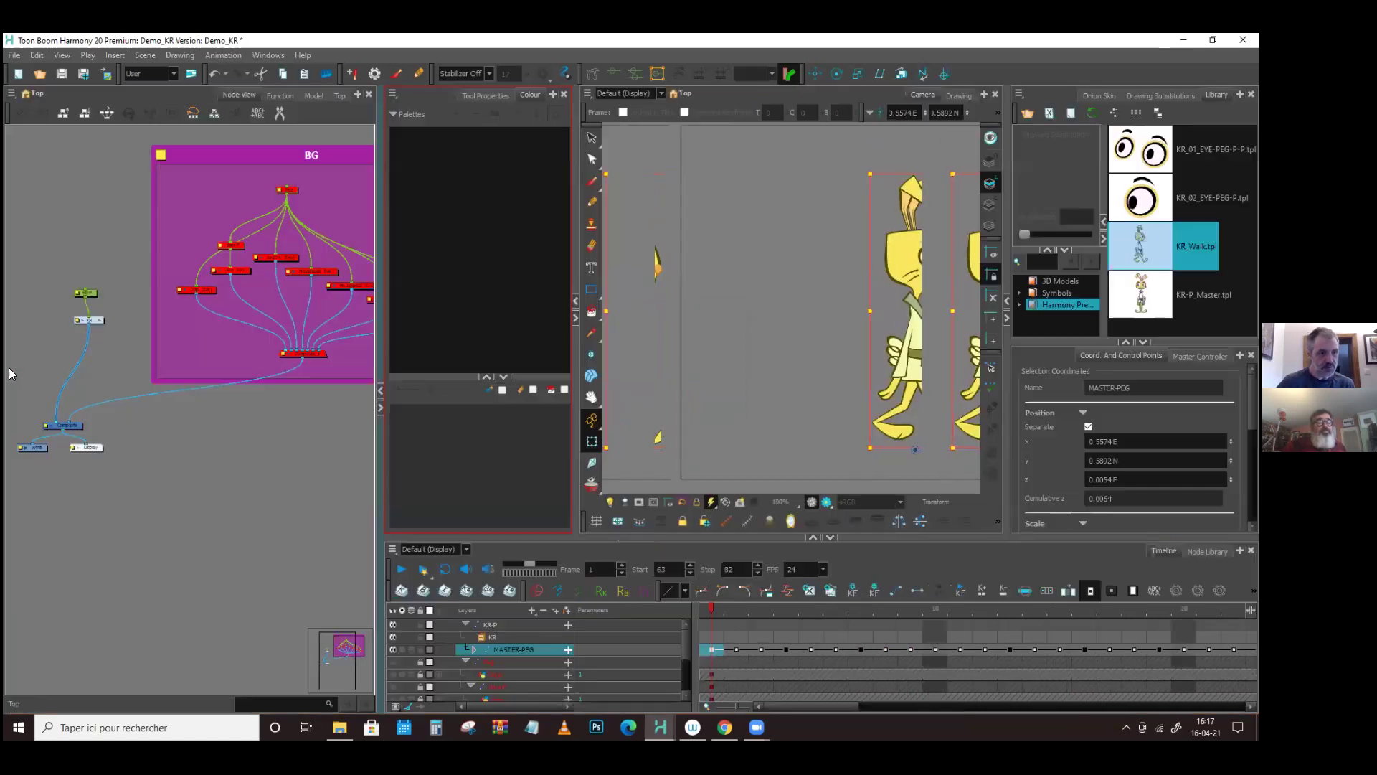
left_click(92, 320)
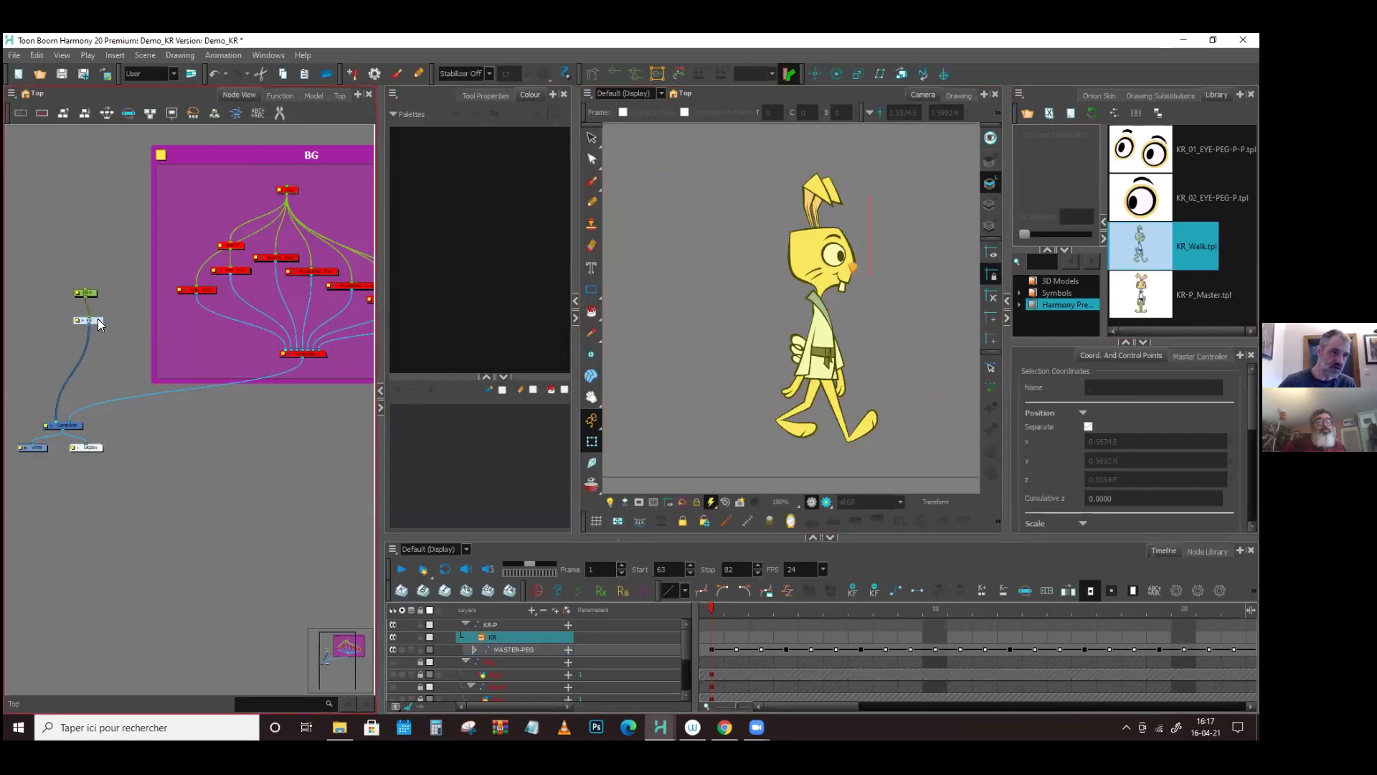
left_click(99, 320)
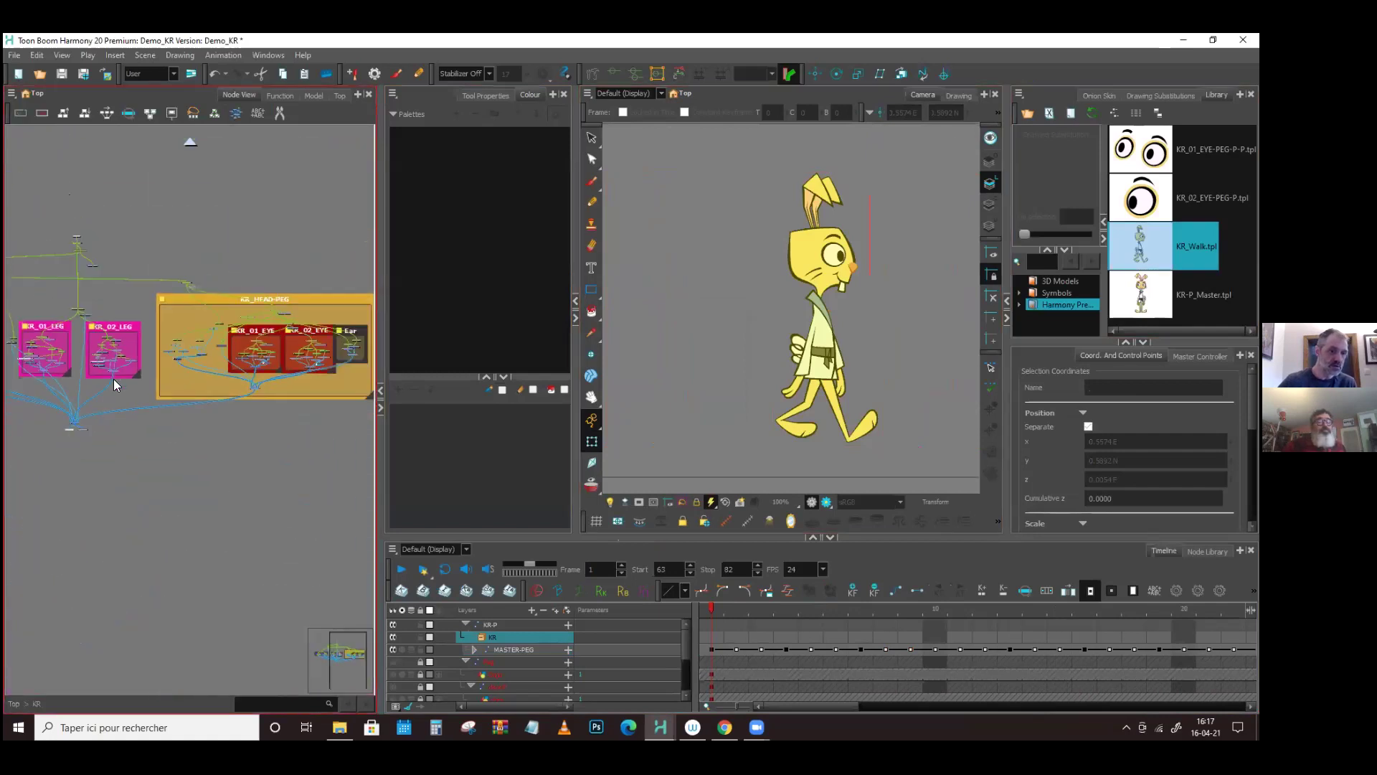
left_click_drag(120, 408, 291, 468)
left_click(188, 142)
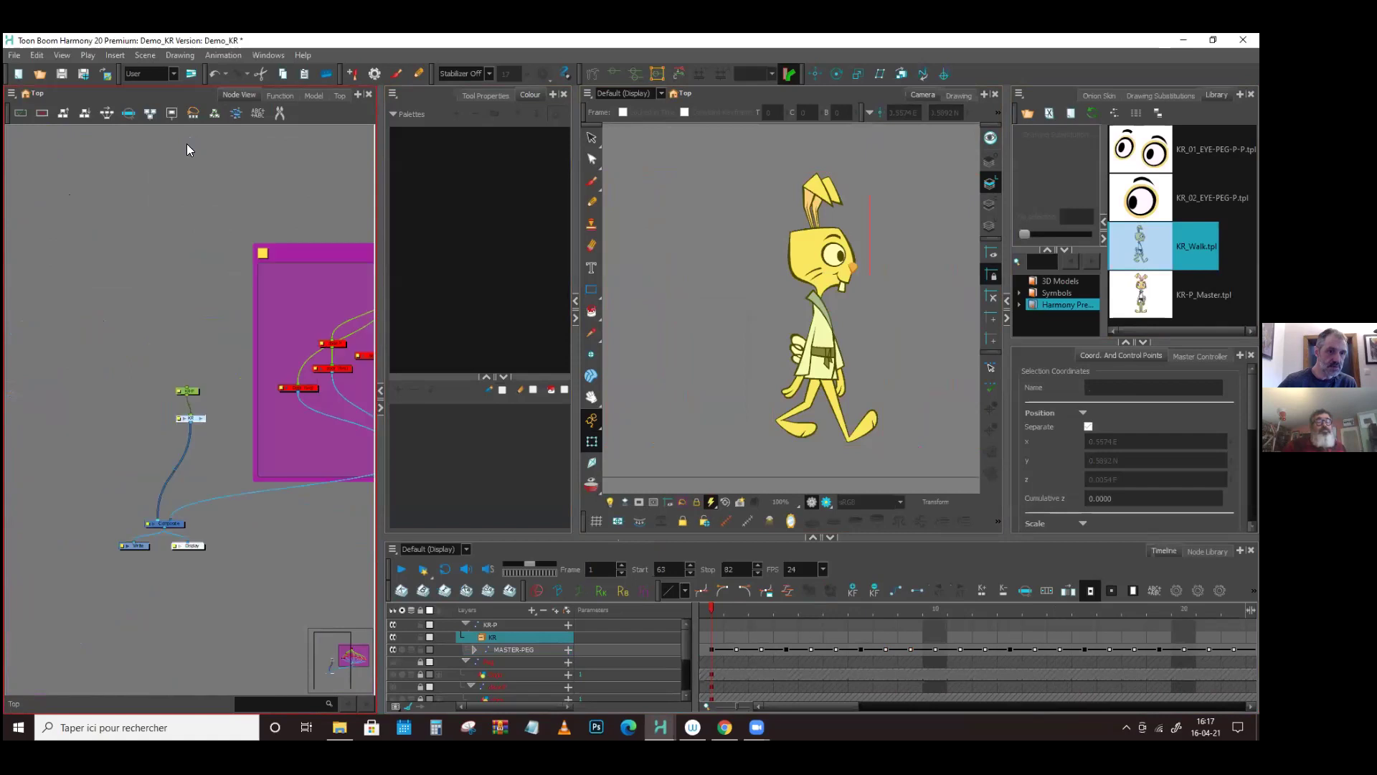
left_click(195, 394)
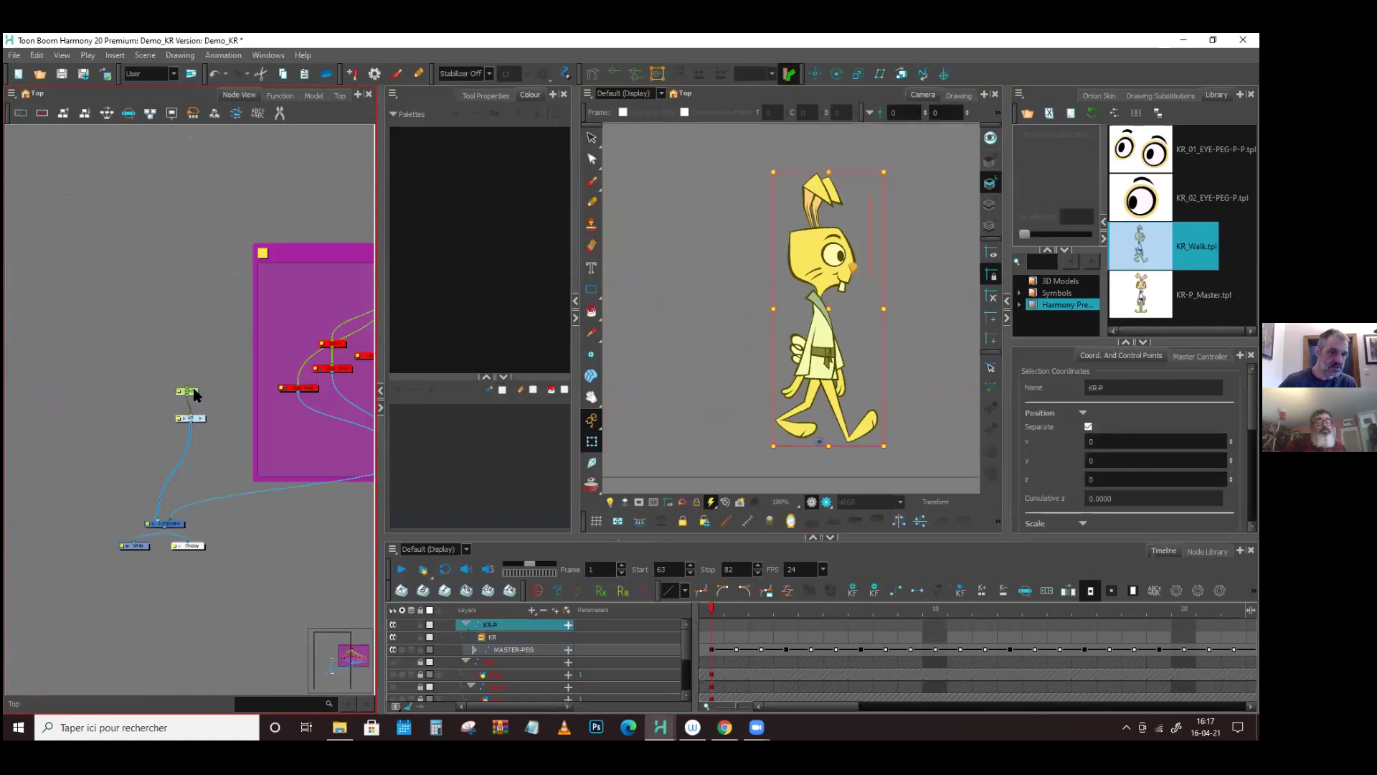
left_click_drag(196, 394, 193, 392)
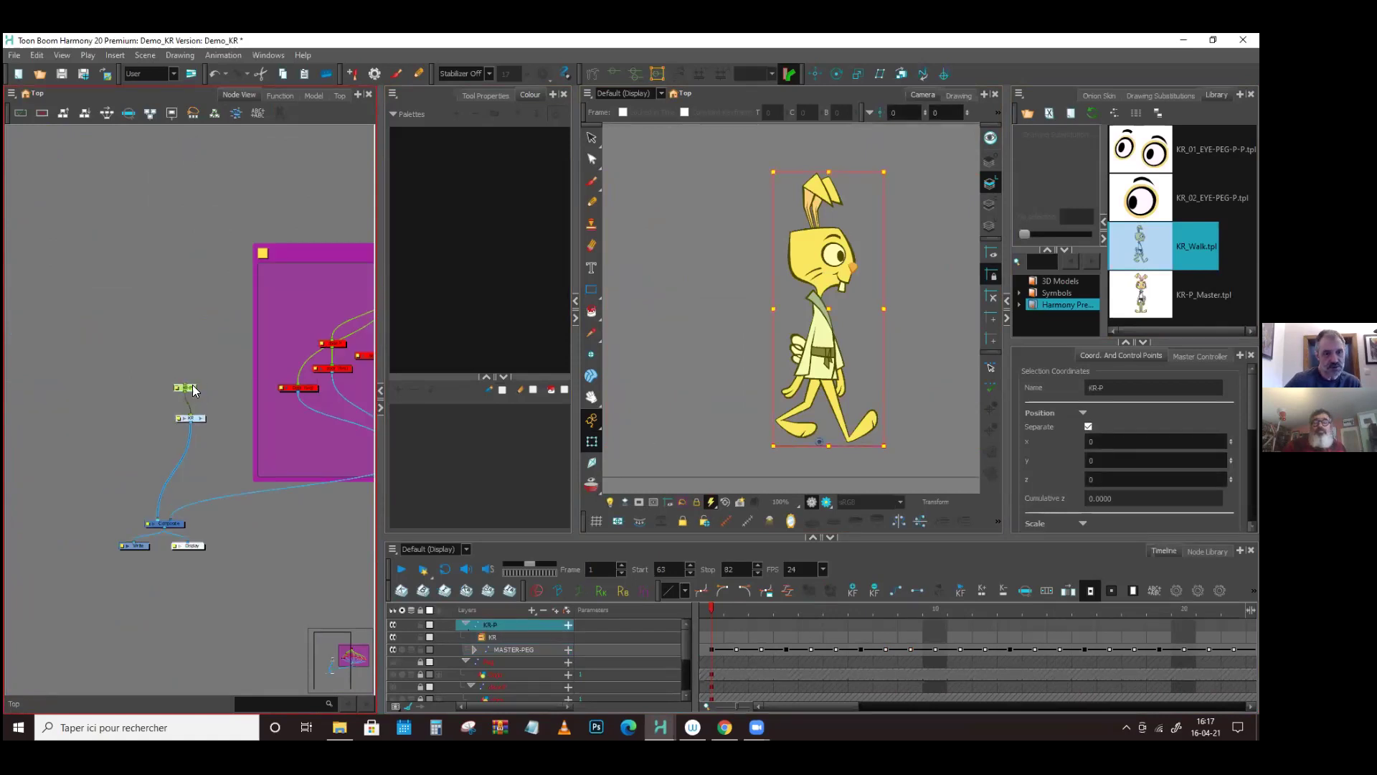
left_click(380, 390)
- Add keyframes to the KR-P peg at frame 1 and frame 72
left_click(337, 624)
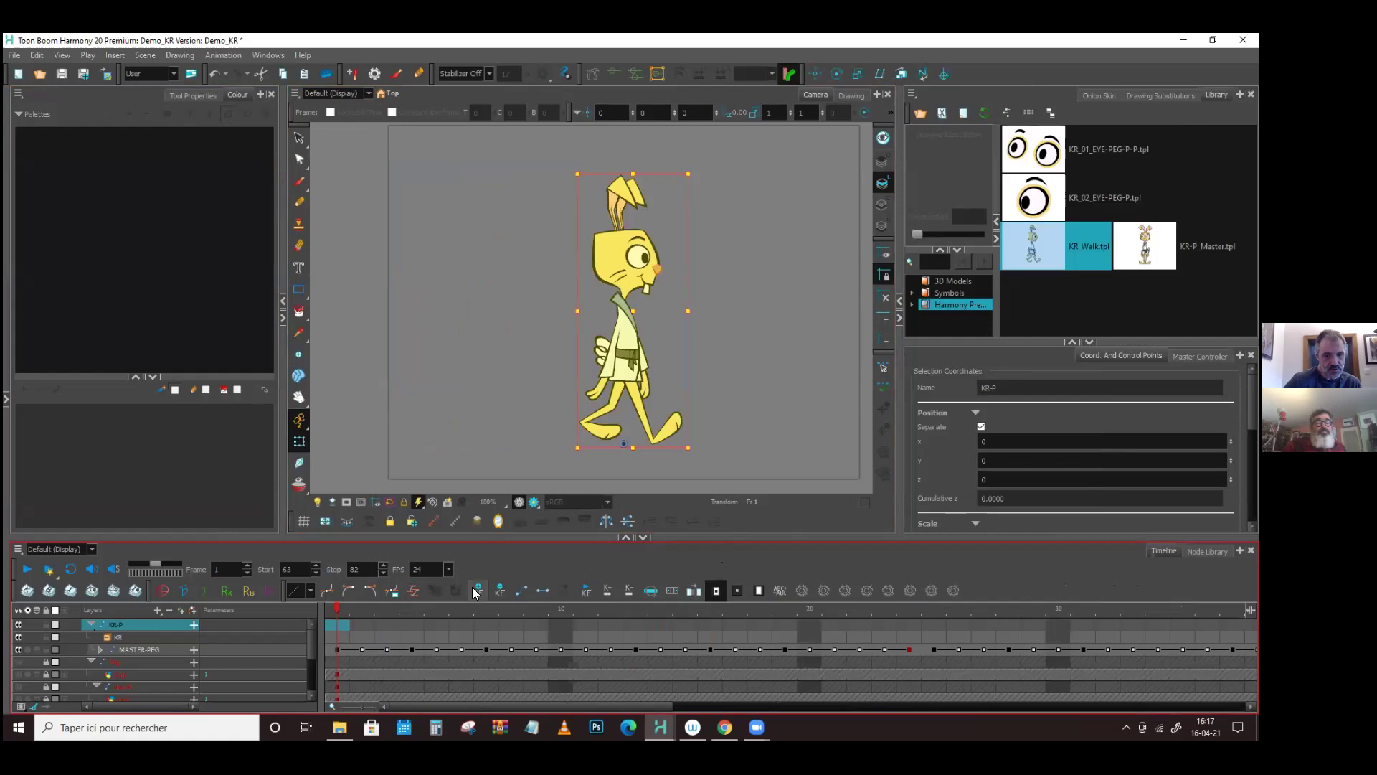
left_click_drag(489, 704, 862, 673)
left_click(889, 624)
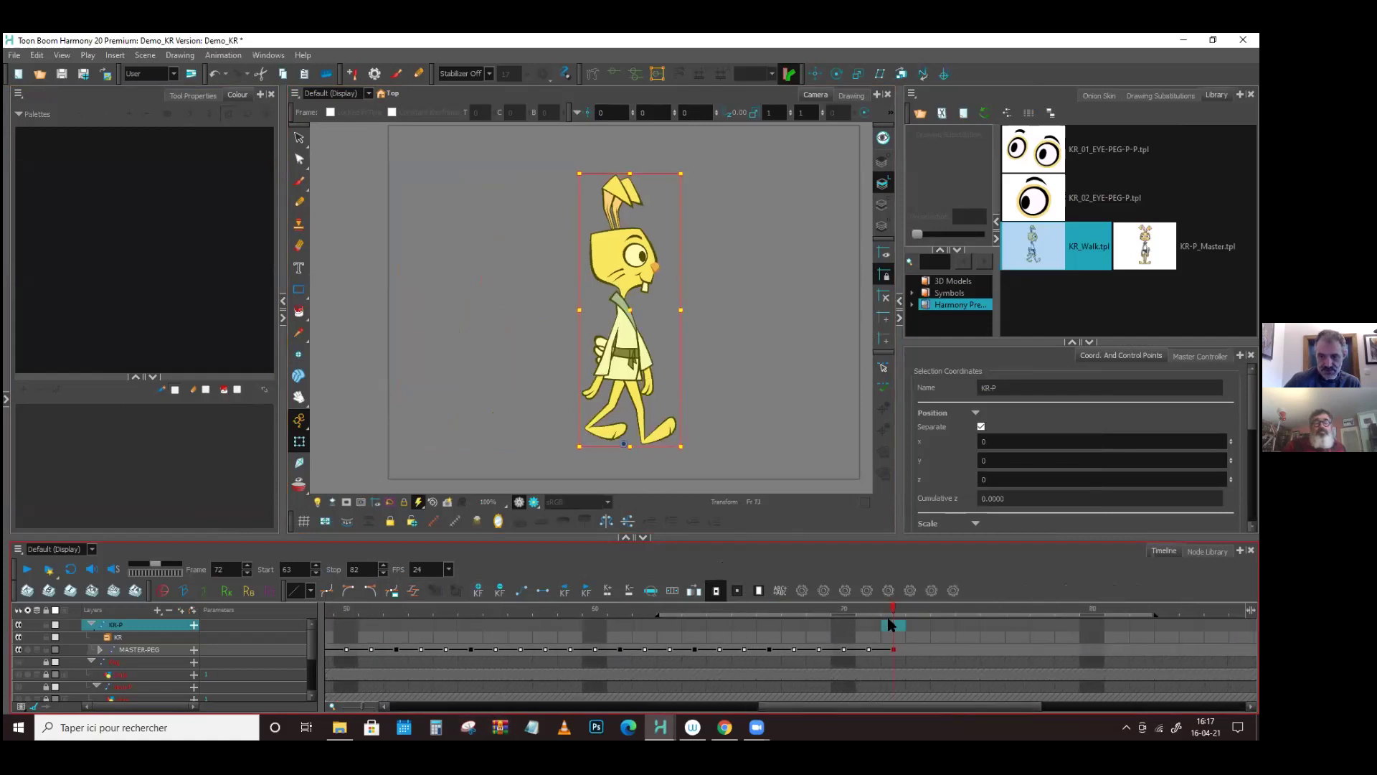
- Set the span between KR-P's two keyframes to motion interpolation and return to its first keyframe
left_click(475, 623)
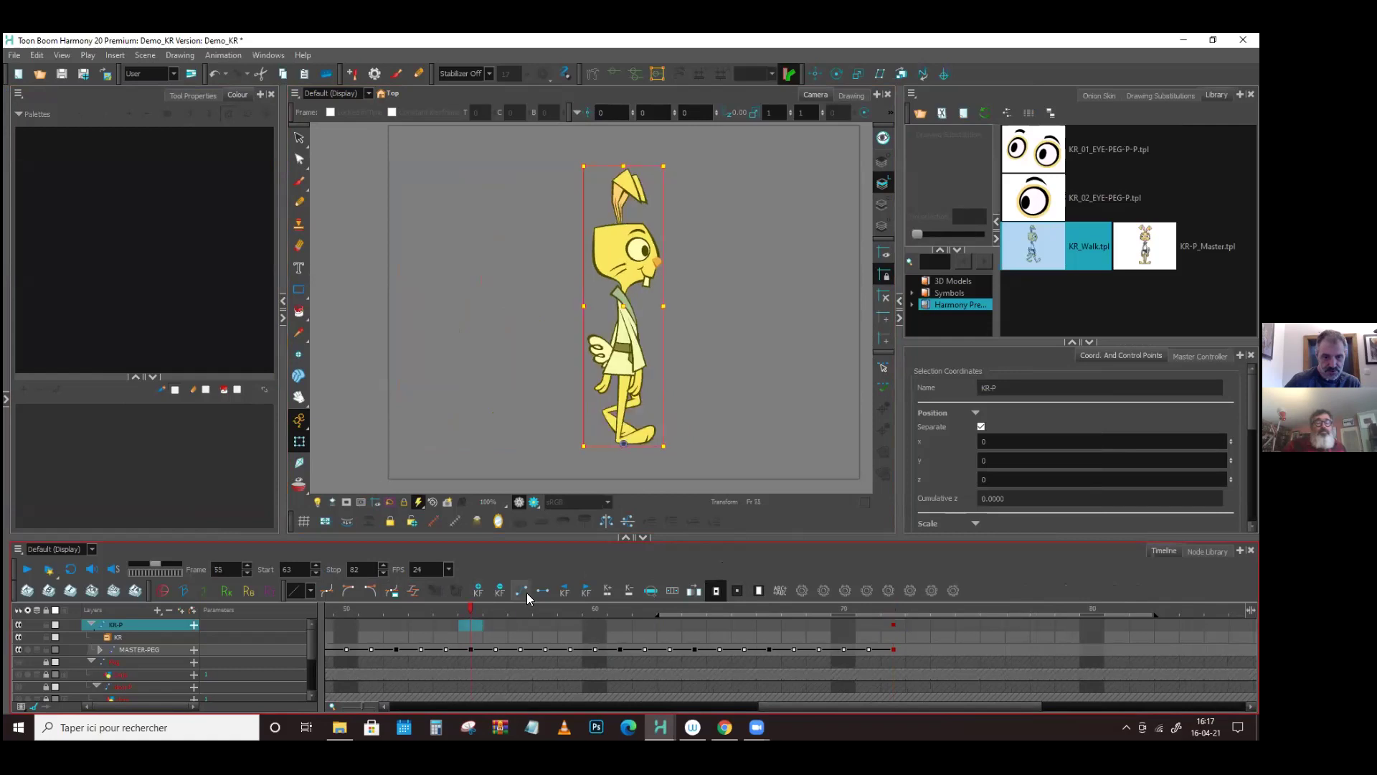
left_click(524, 590)
left_click(538, 591)
left_click(521, 590)
left_click_drag(836, 708, 439, 710)
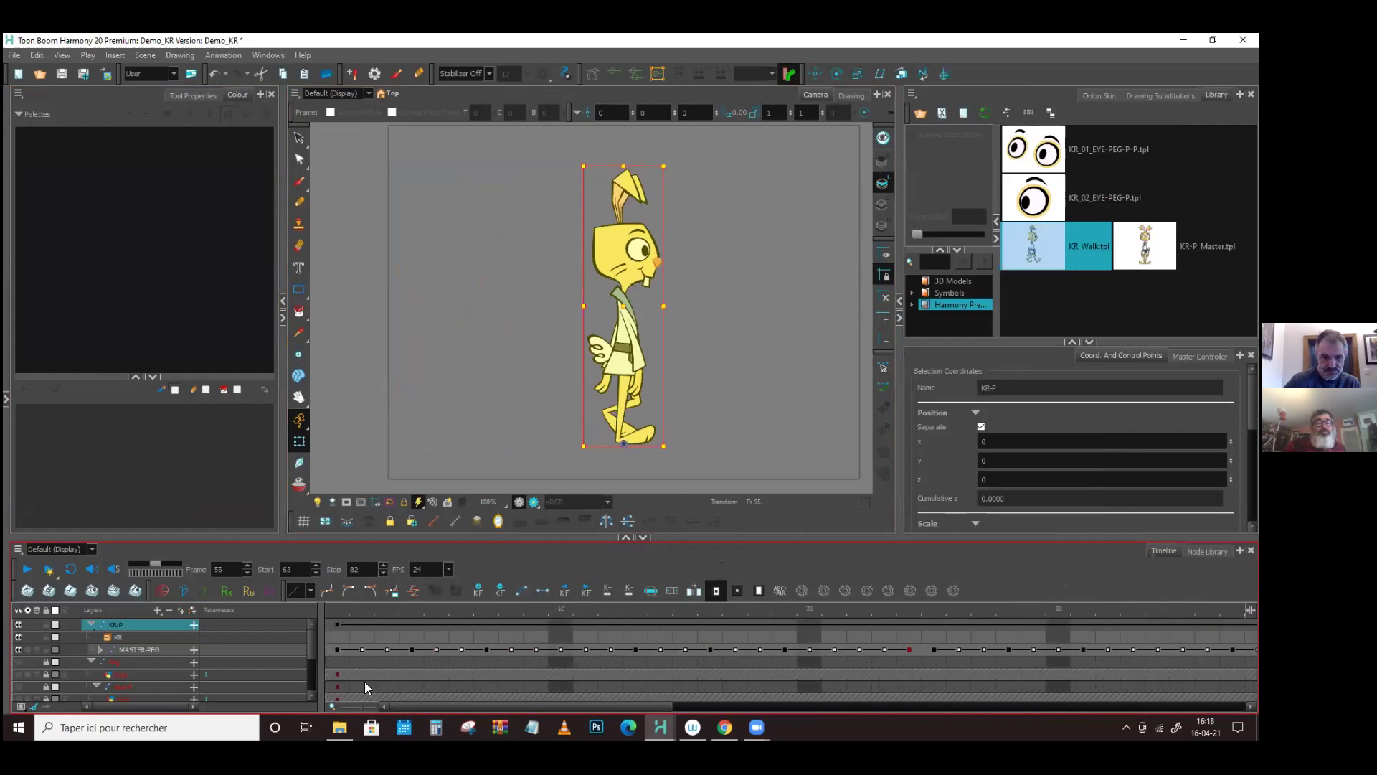
left_click(338, 624)
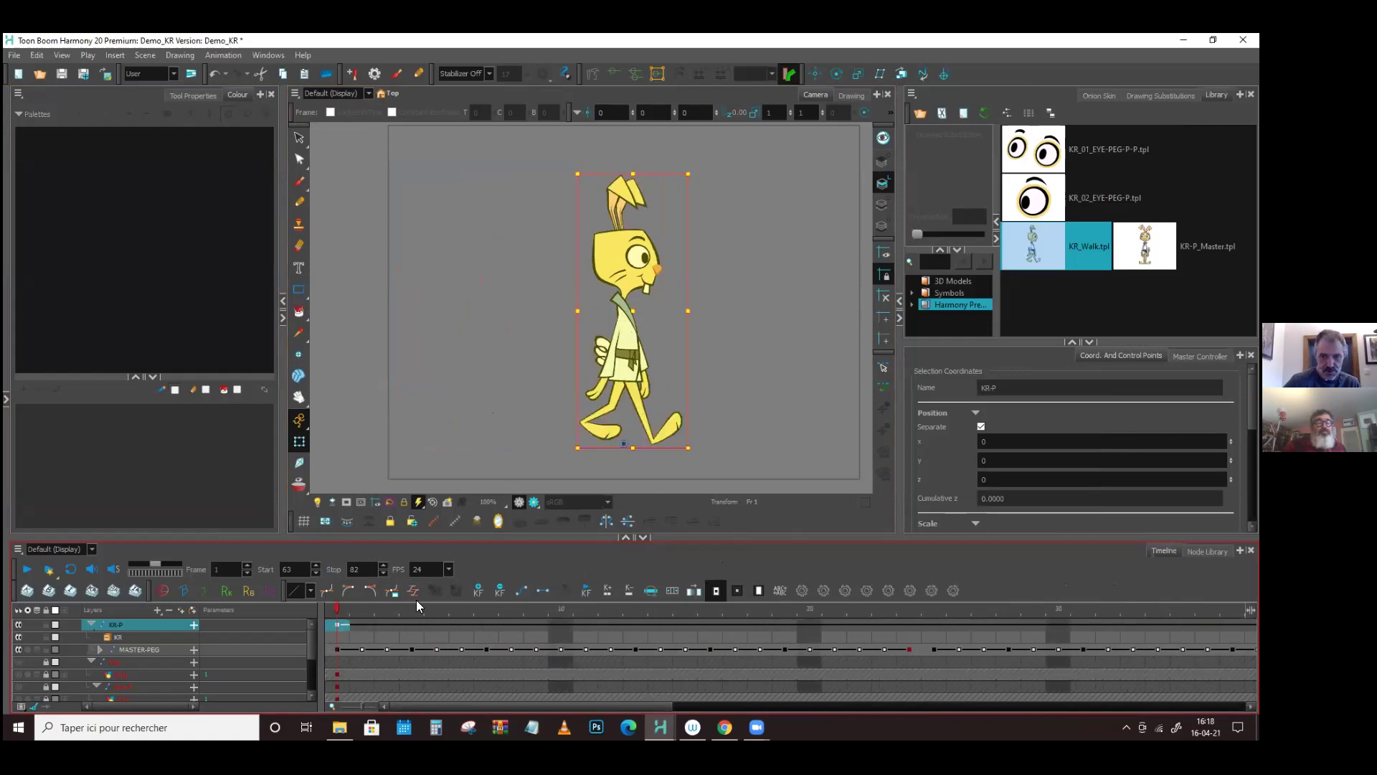
- Set the KR-P peg's X position to 21.6 at its frame 72 keyframe
left_click(1069, 340)
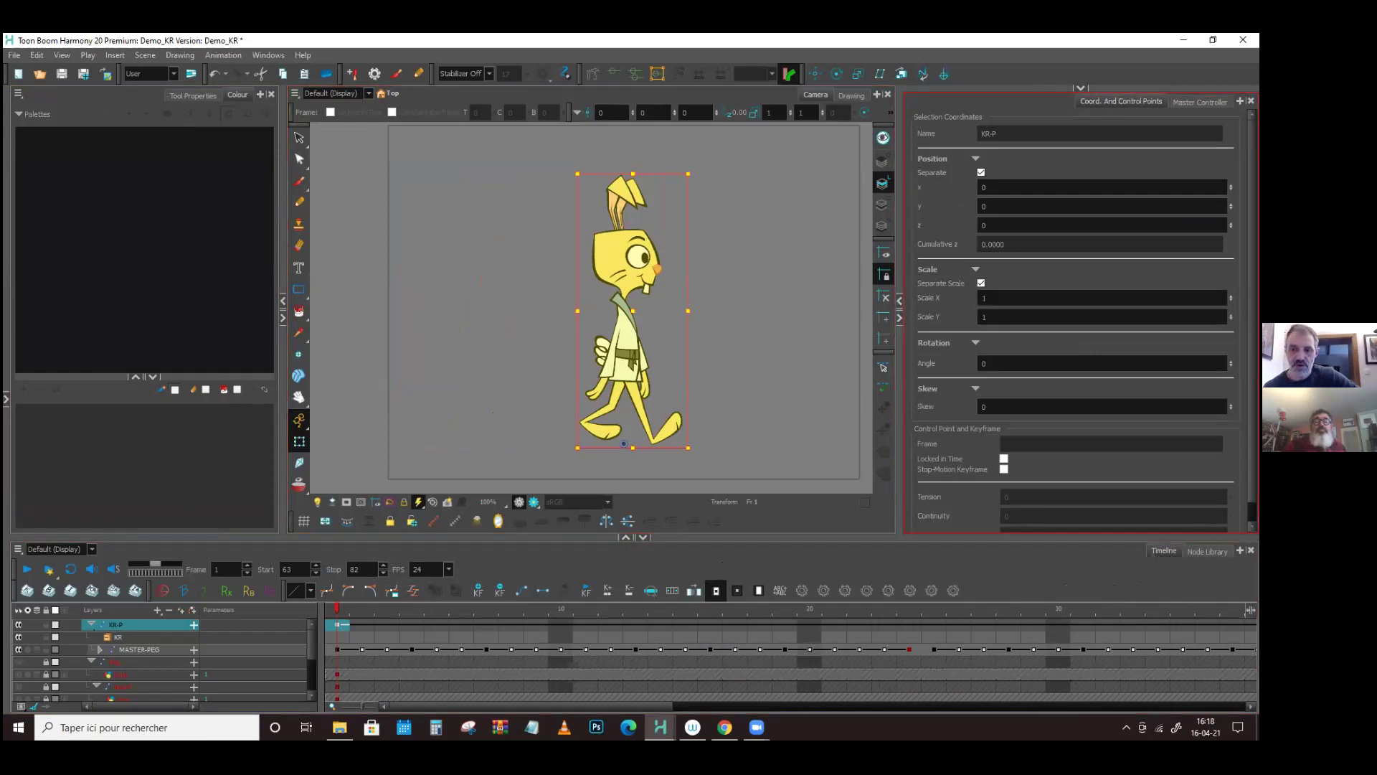
left_click(356, 640)
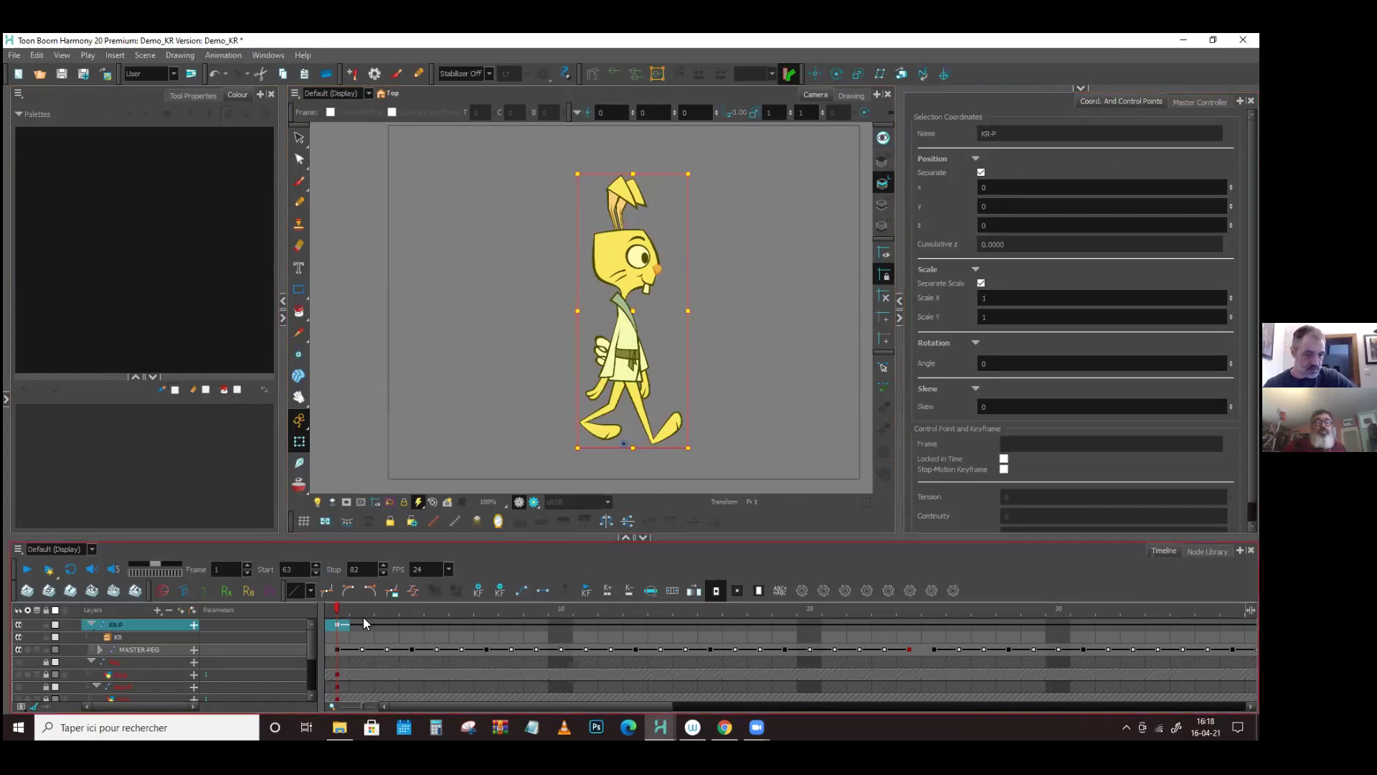
mouse_move(340, 605)
left_mouse_down()
mouse_move(473, 627)
mouse_move(329, 619)
left_mouse_up()
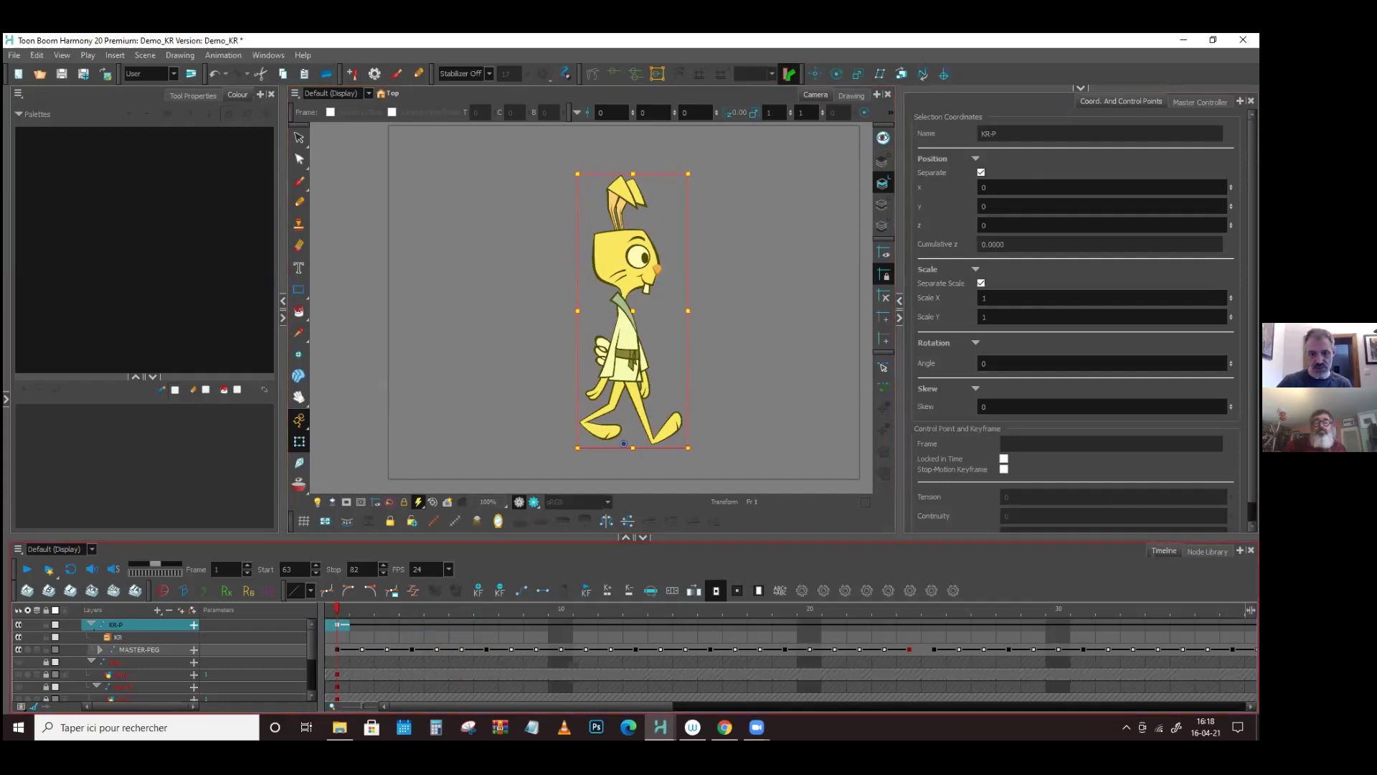
left_click(423, 621)
left_click_drag(423, 617, 333, 632)
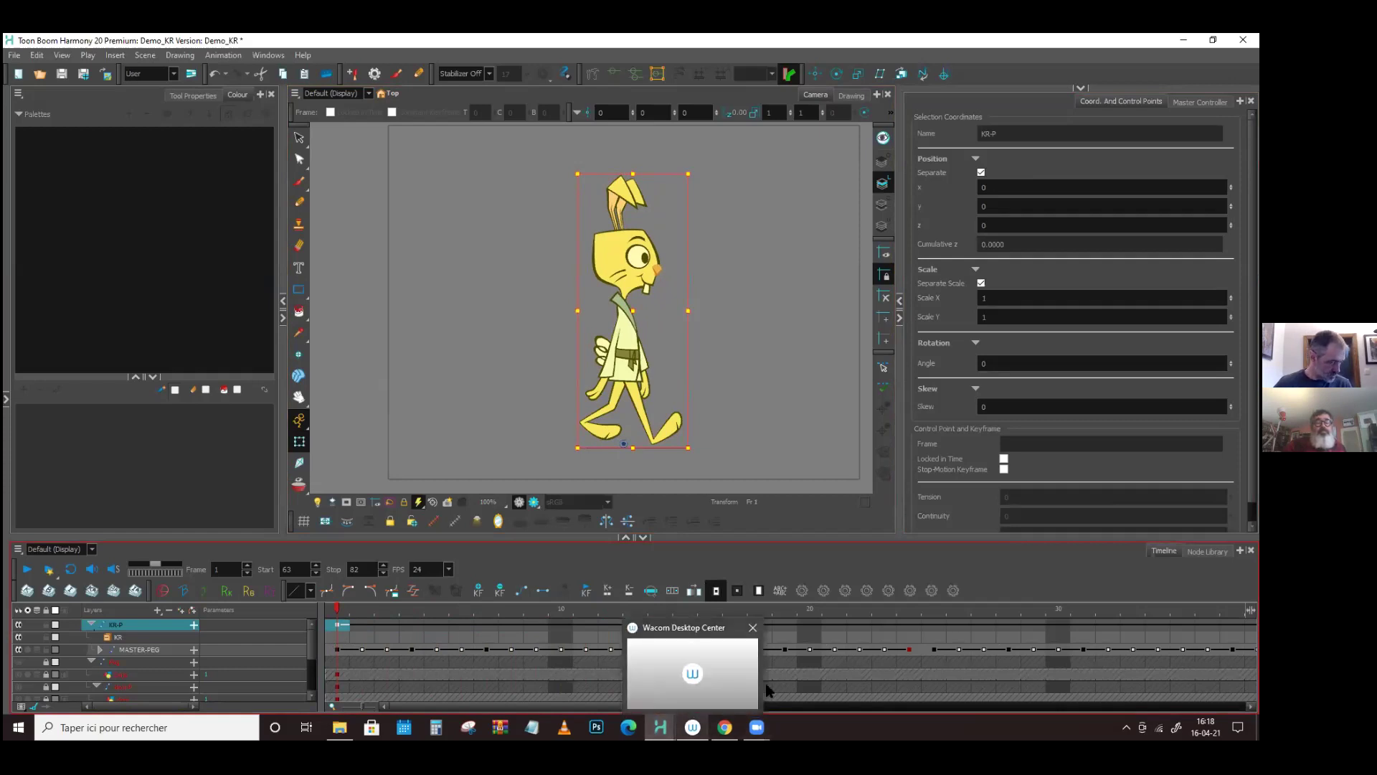
left_click_drag(606, 702, 779, 706)
left_click(578, 624)
left_click(984, 186)
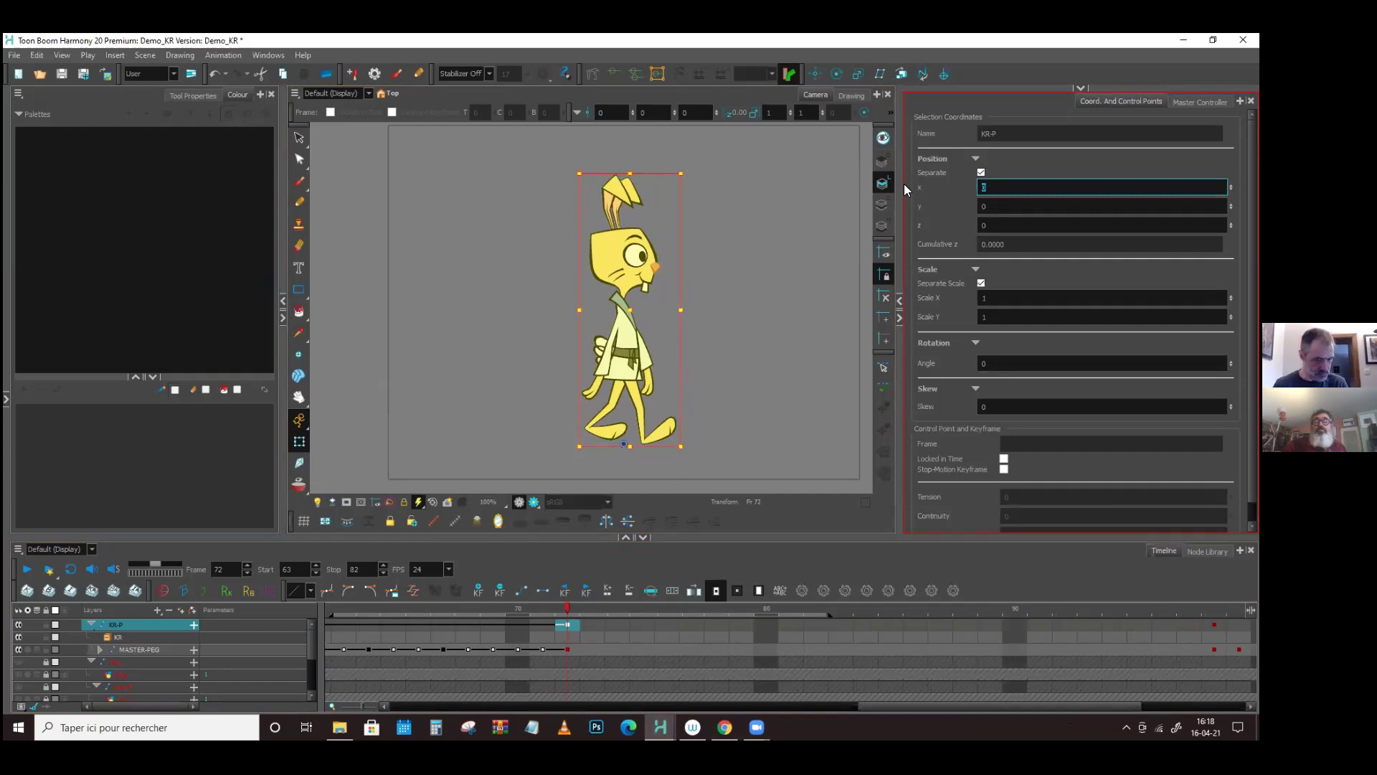
type("21.6")
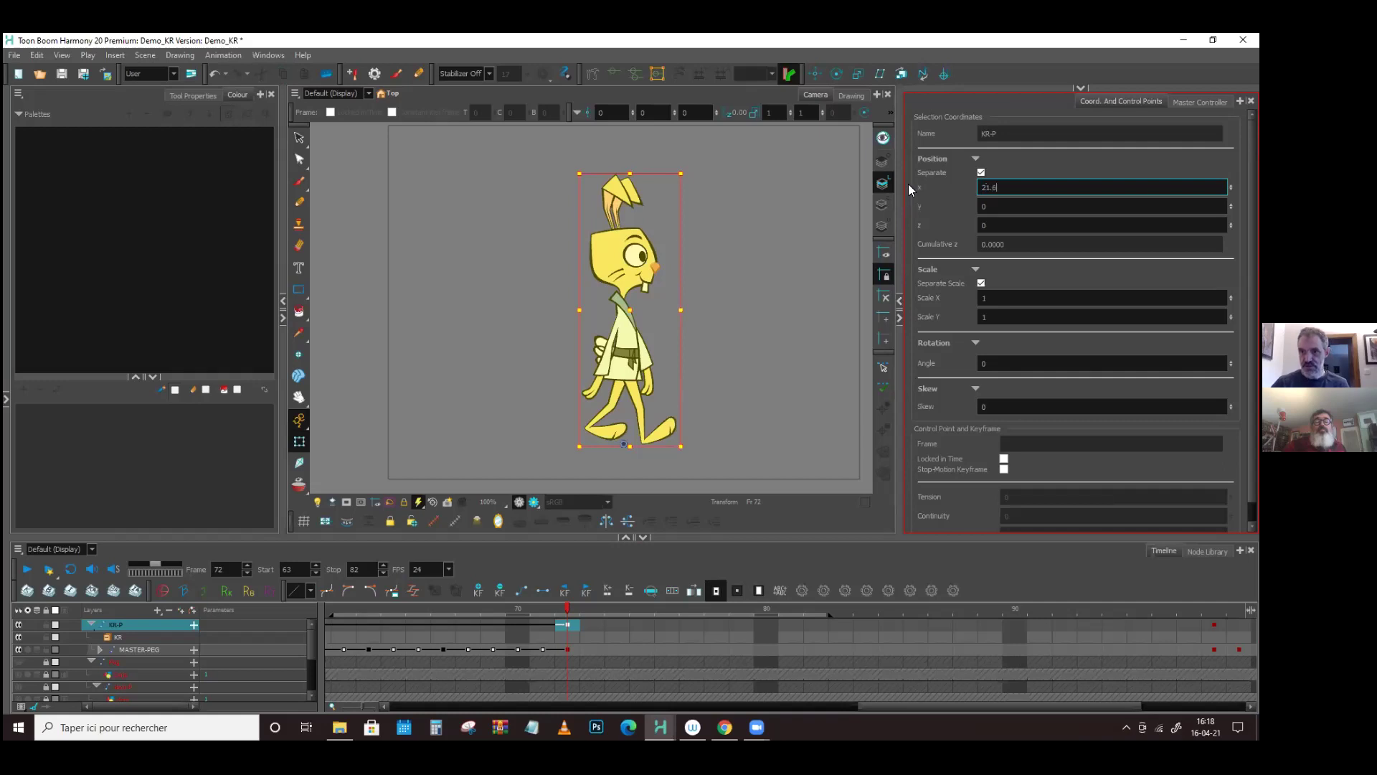
key("Return")
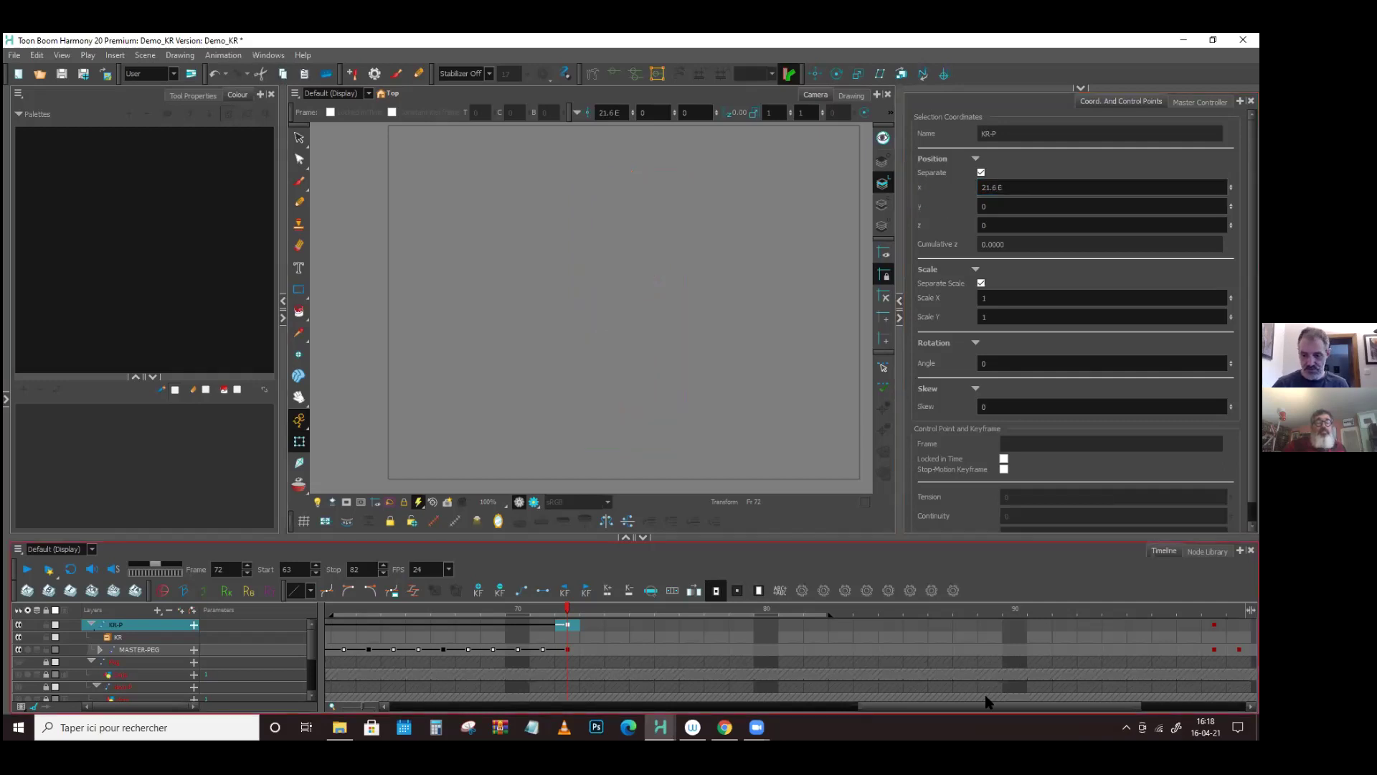
- Review the rabbit's travel from frame 1 with the whole camera frame and its surroundings in view
scroll(561, 352, "down", 4)
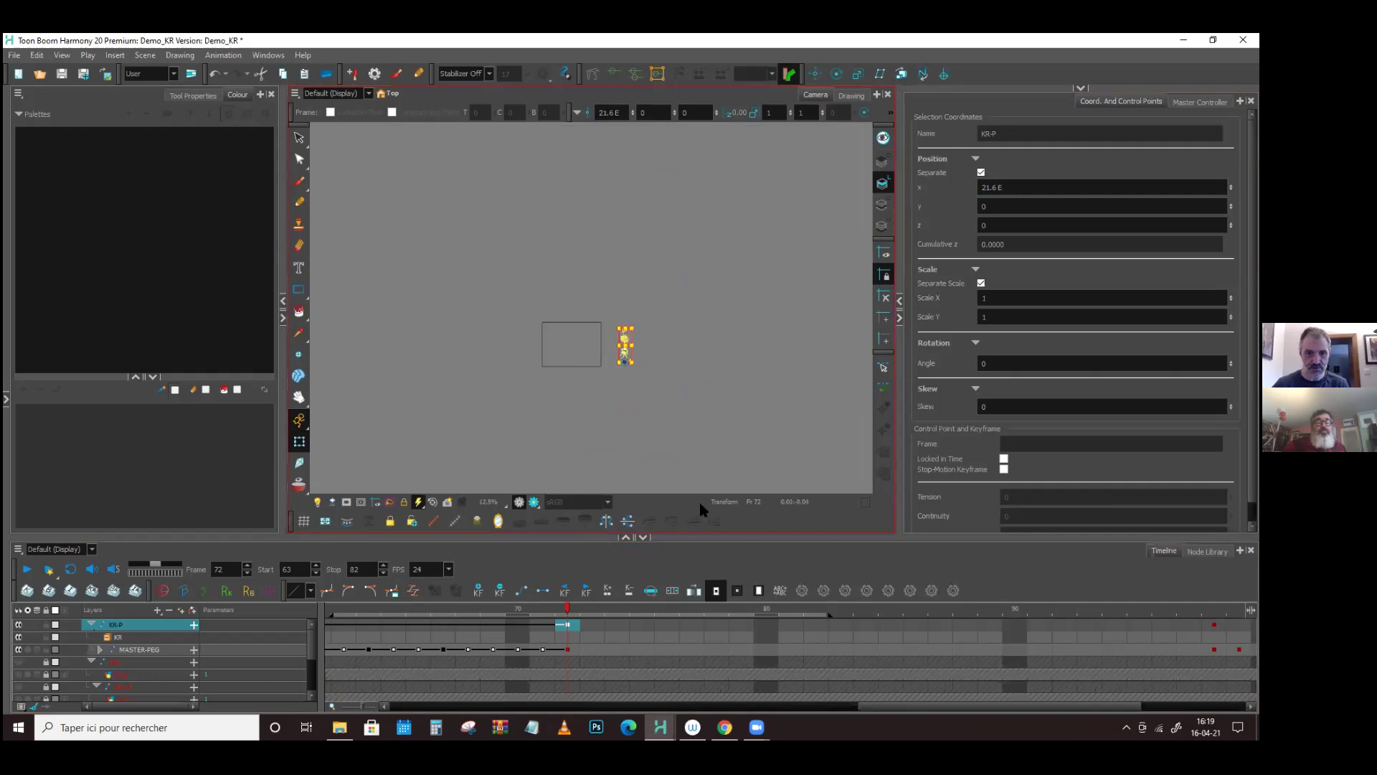
scroll(590, 312, "up", 3)
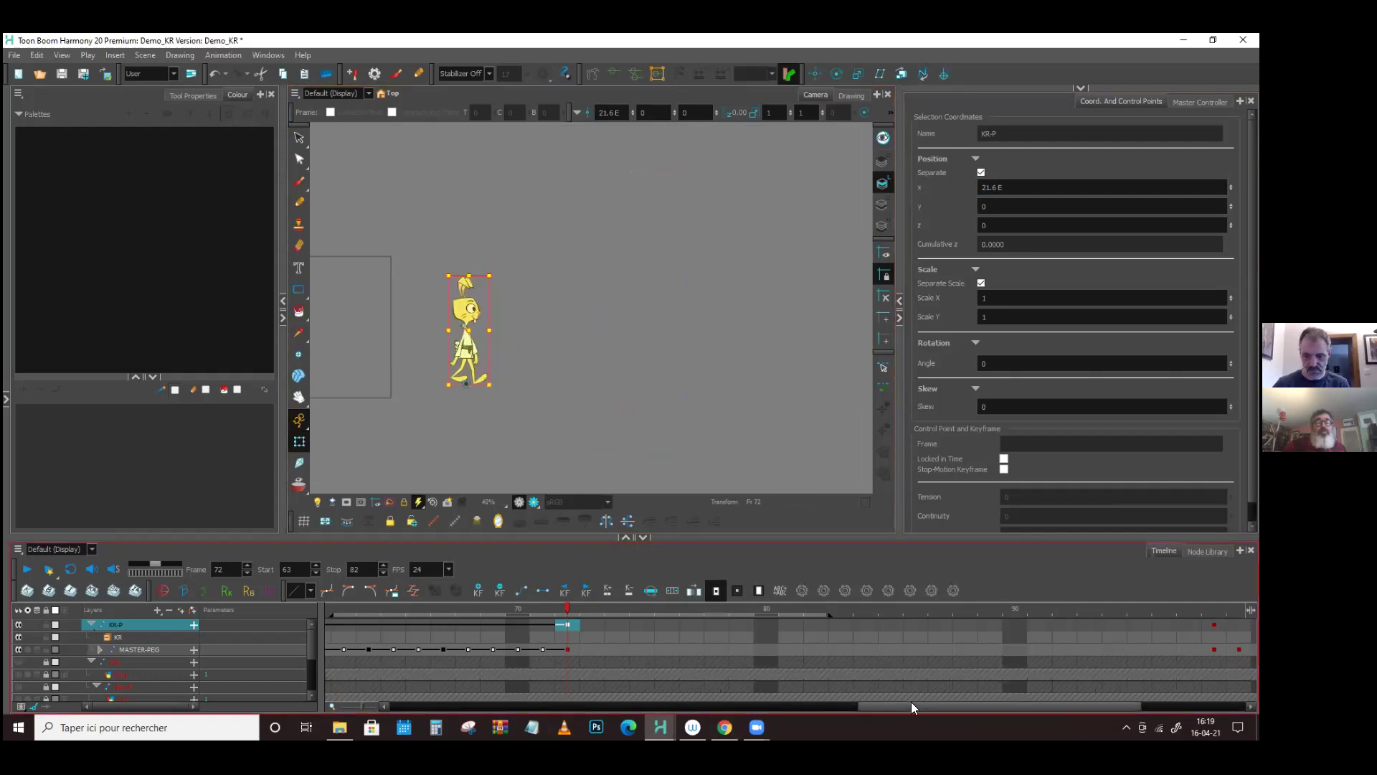
left_click_drag(911, 707, 383, 680)
left_click(340, 612)
left_click_drag(339, 612, 128, 627)
key("space")
left_click_drag(343, 383, 671, 401)
scroll(611, 320, "up", 2)
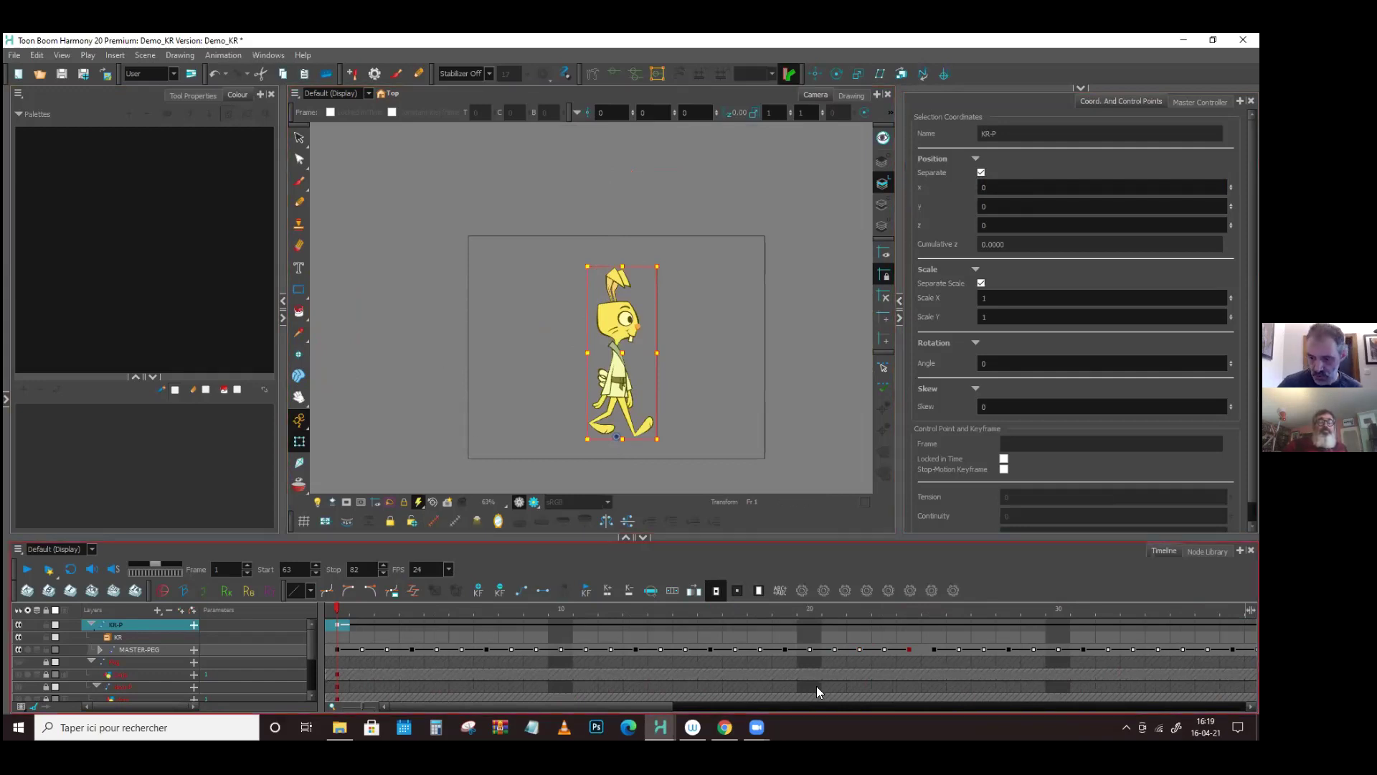
left_click_drag(599, 705, 615, 707)
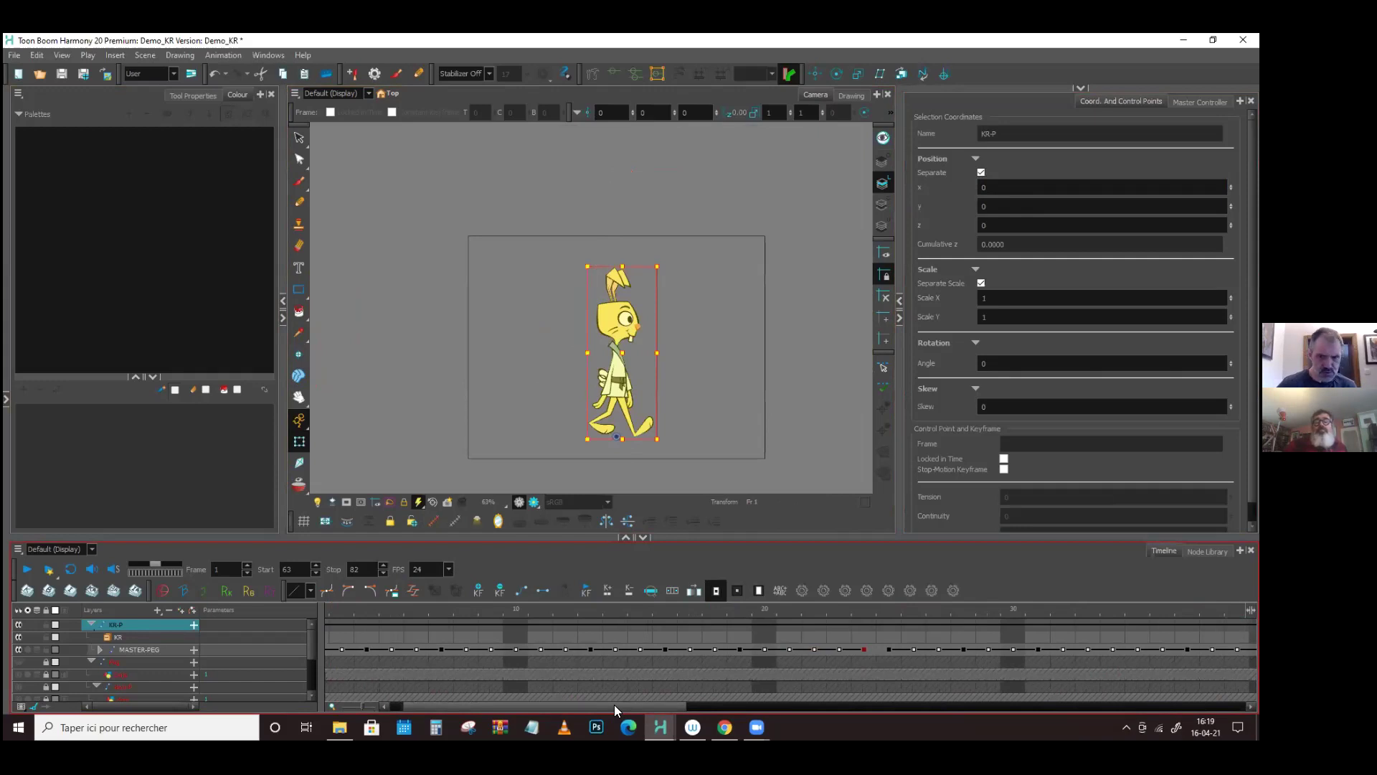
left_click_drag(614, 704, 504, 709)
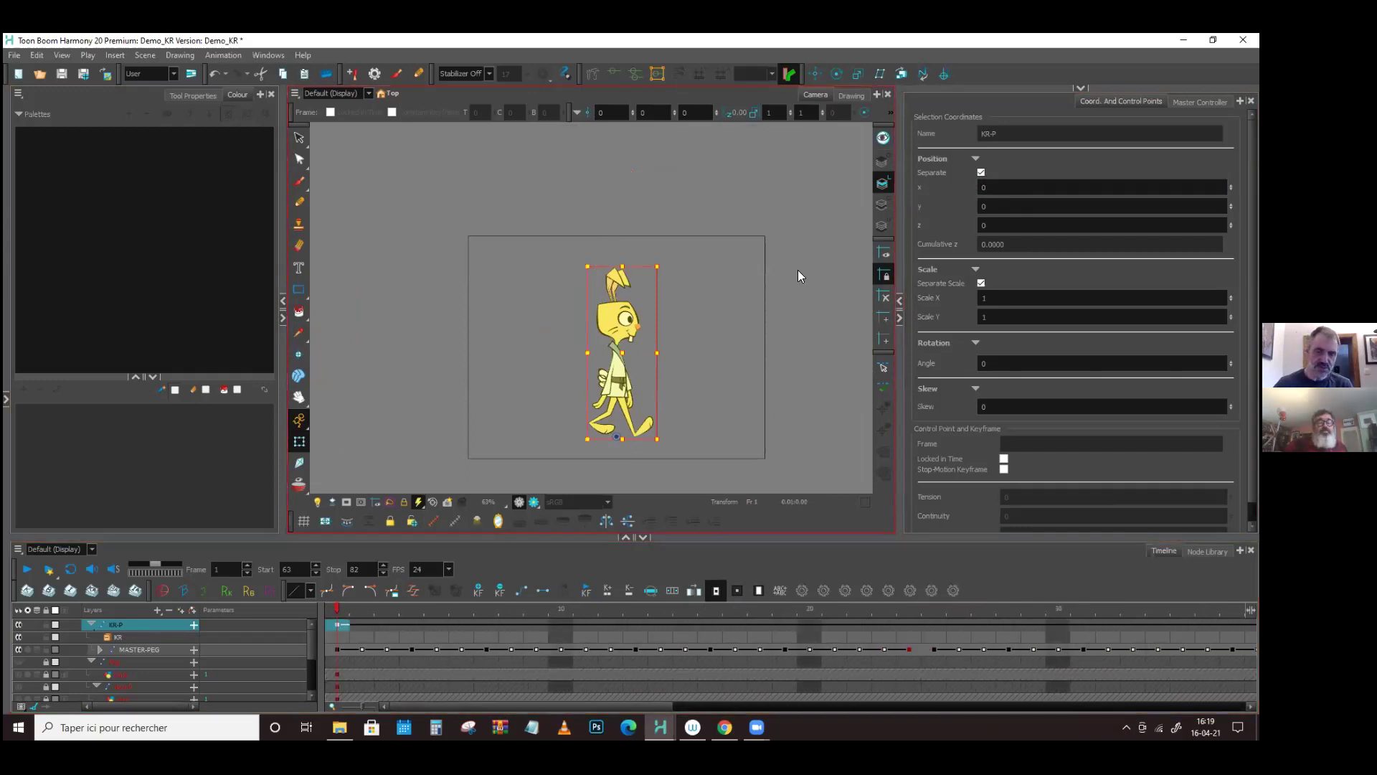
left_click_drag(339, 610, 547, 615)
left_click(338, 610)
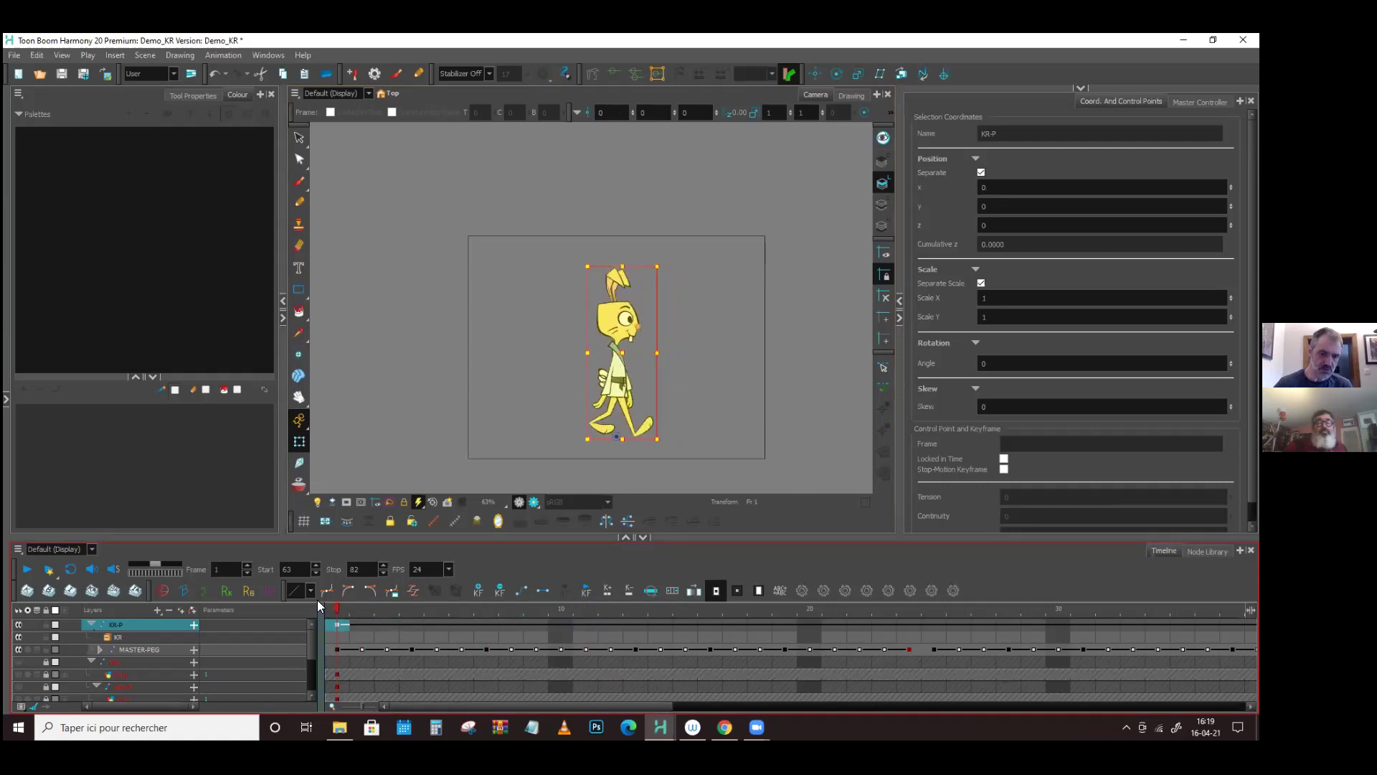
- Turn Animate mode off and offset the whole KR-P motion to X about 15.56 W, so the rabbit starts just outside the camera frame's left edge
left_click(299, 420)
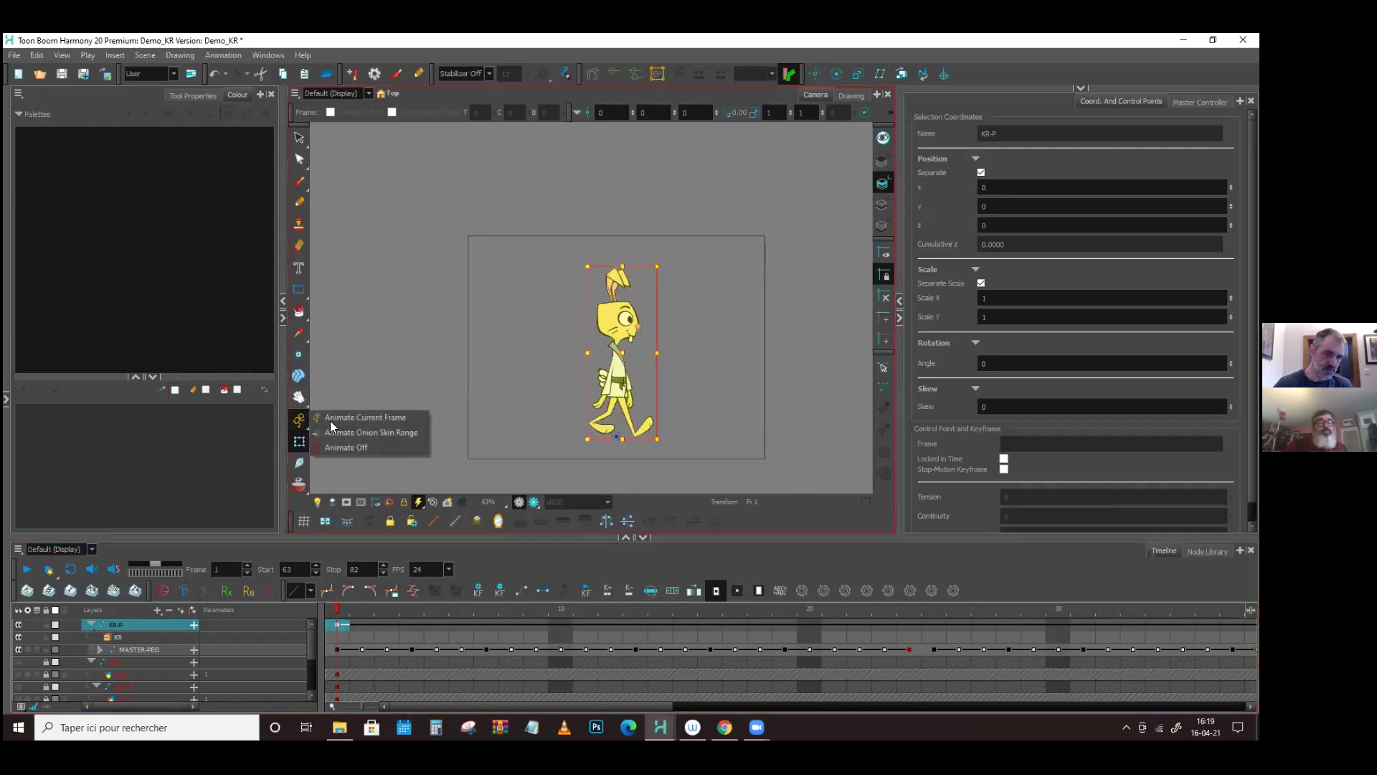
left_click(355, 451)
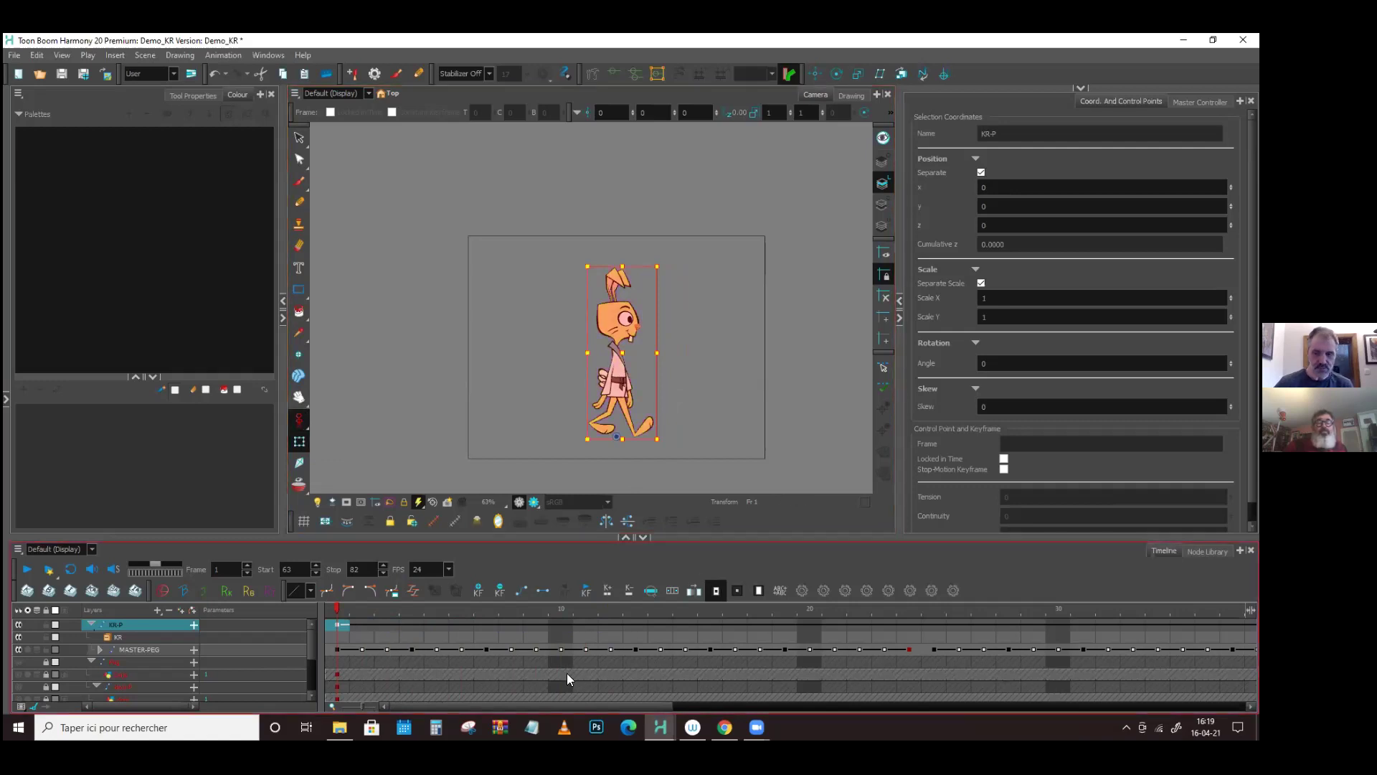
left_click_drag(623, 353, 432, 359)
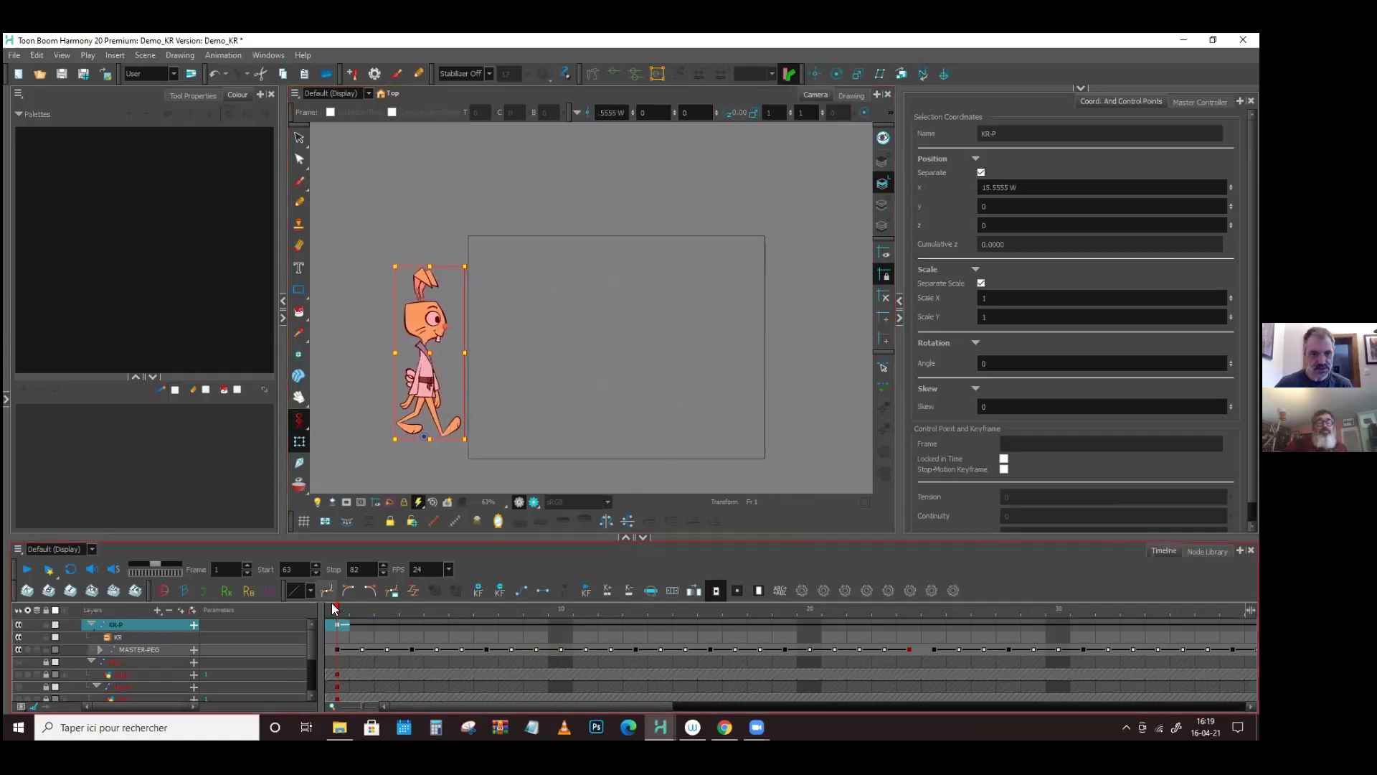
left_click_drag(339, 609, 181, 626)
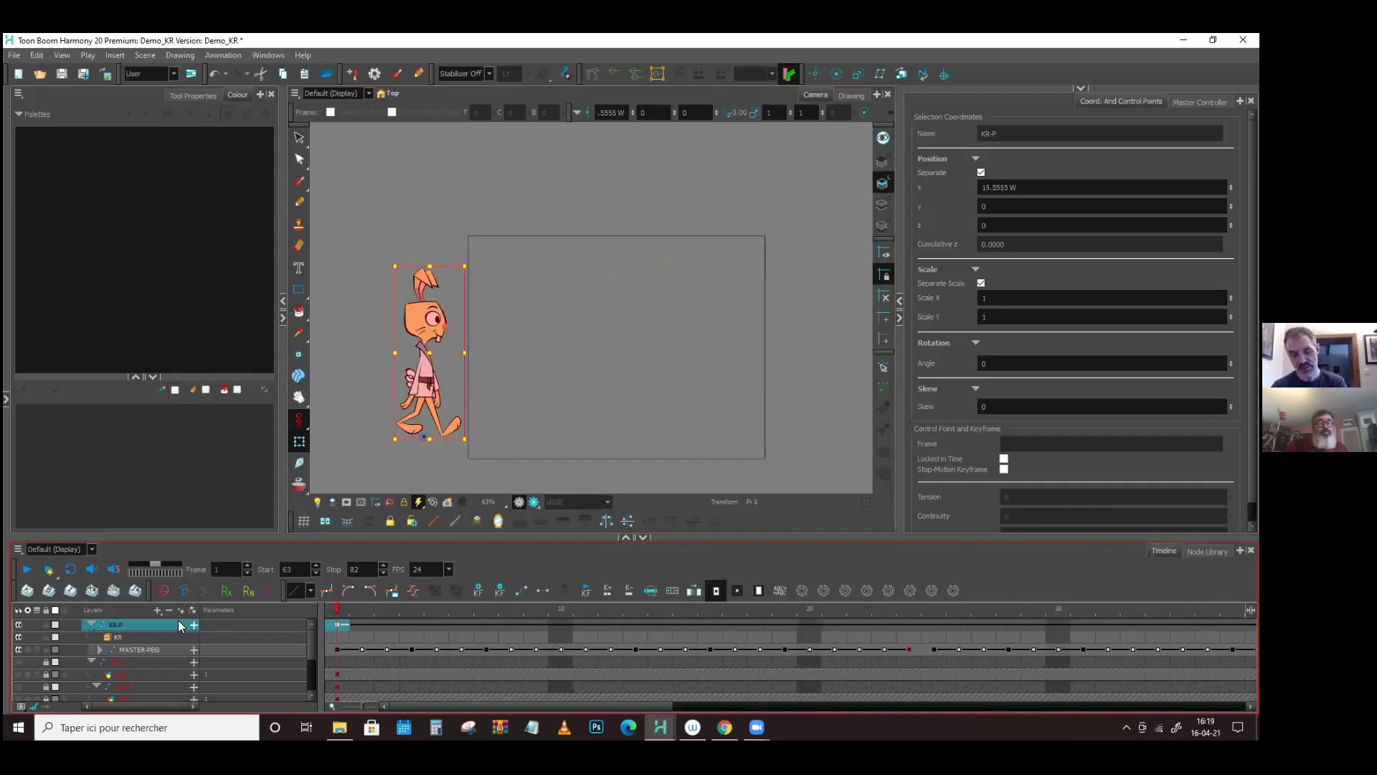
- Switch back to Animate Current Frame and scrub through the offset walk up to frame 73
left_click(301, 420)
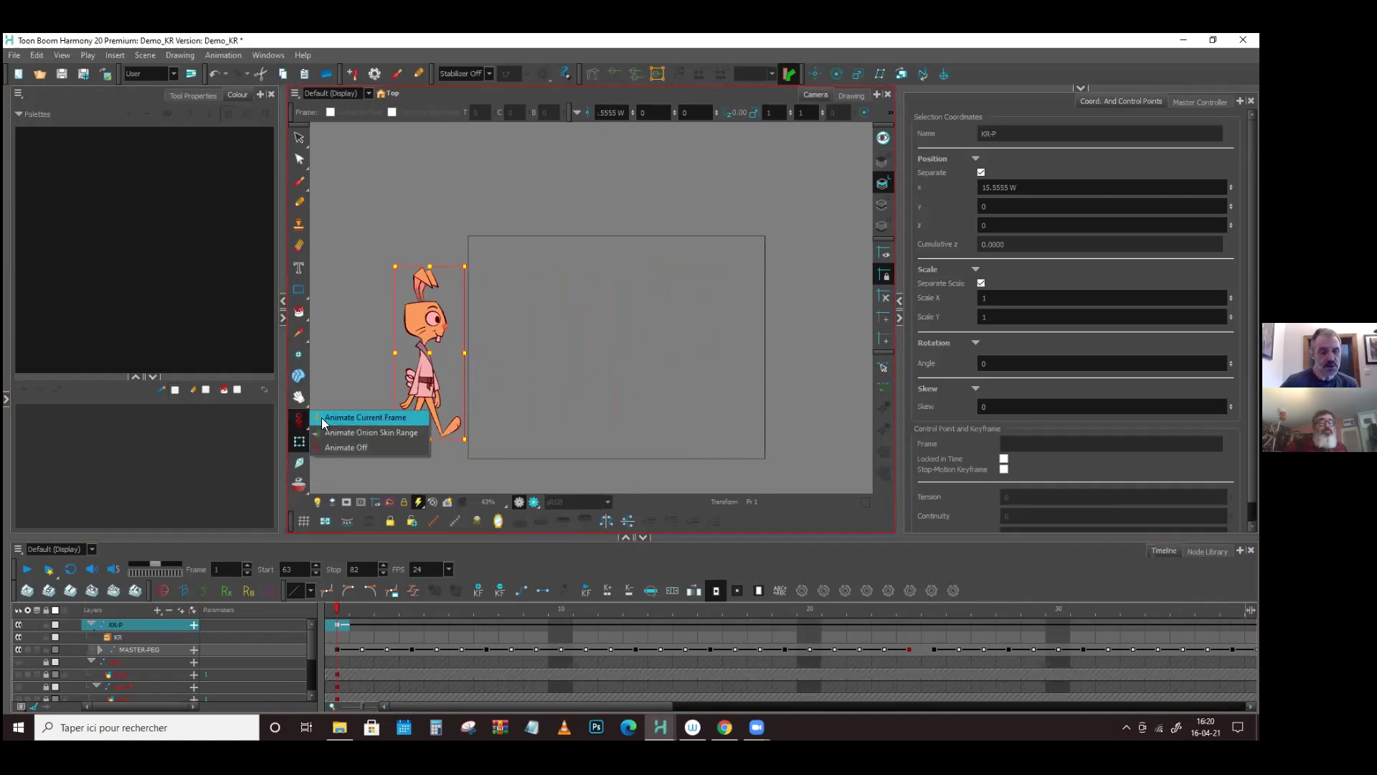
left_click(321, 418)
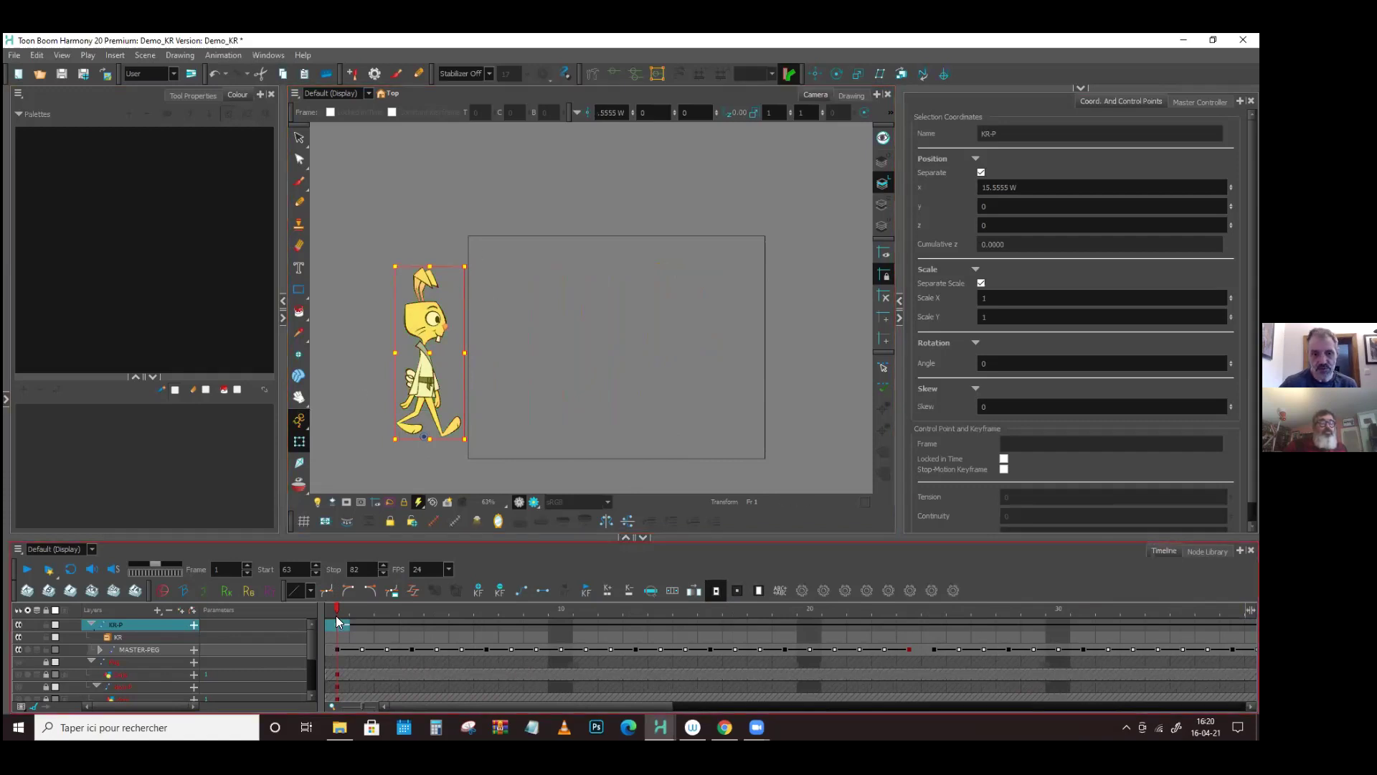
left_click_drag(336, 615, 870, 657)
left_click(933, 657)
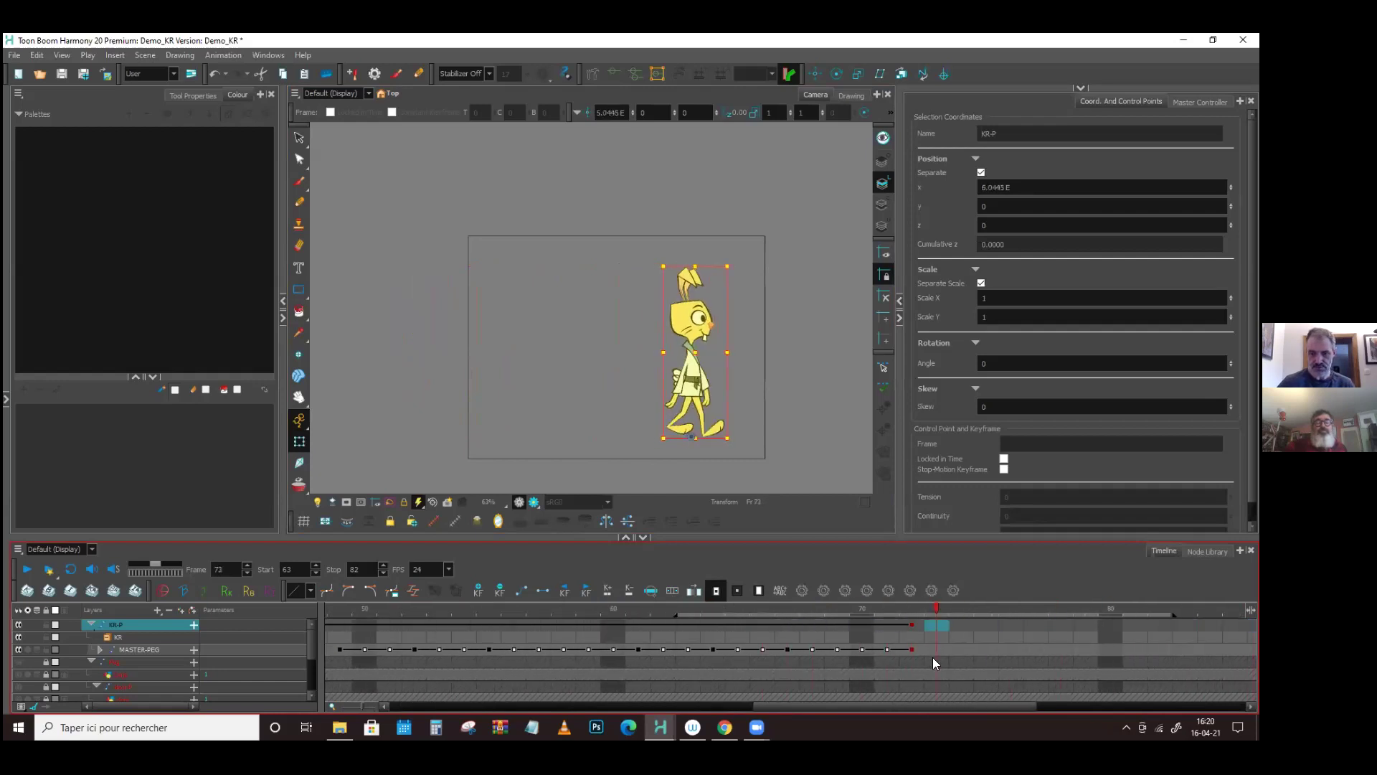
left_click_drag(808, 708, 908, 703)
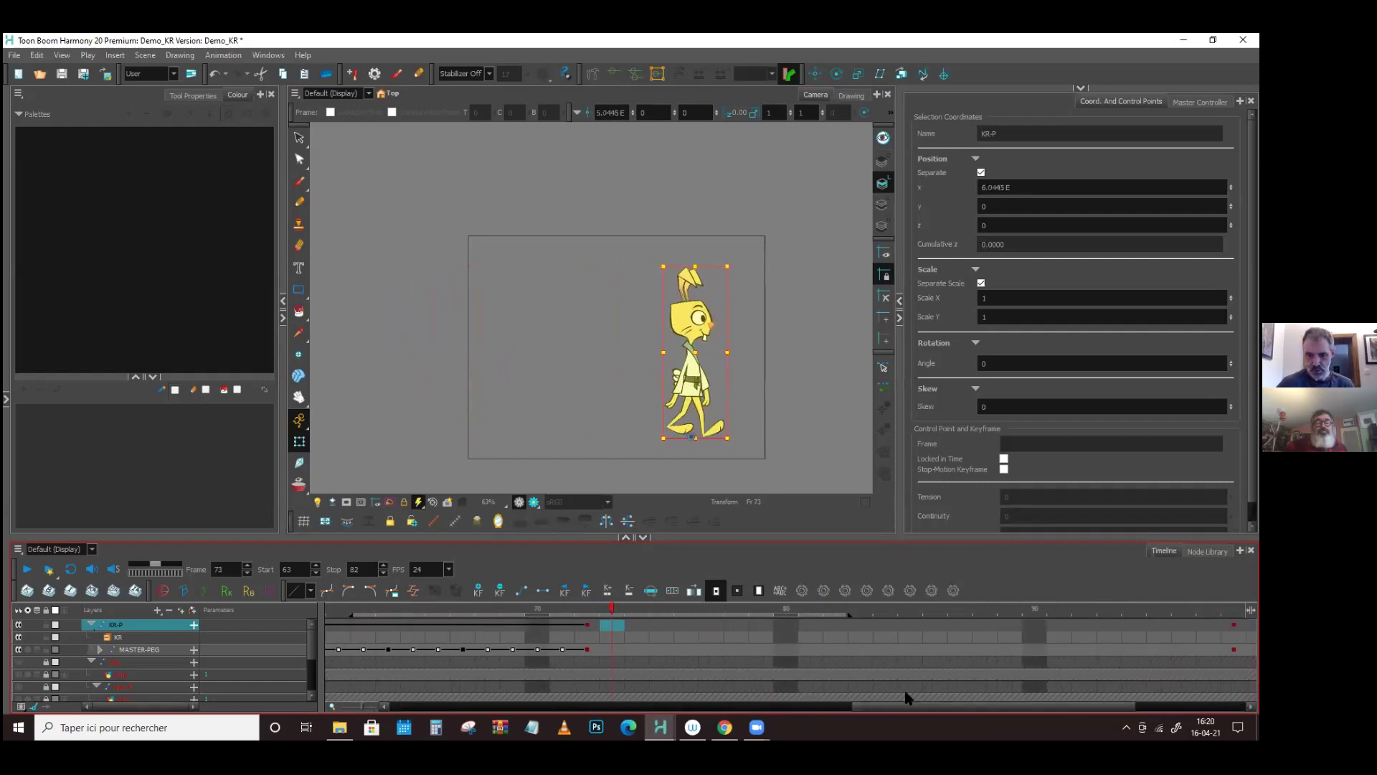
- Bring back the Library view above the peg coordinates, inspect MASTER-PEG's final keyframes, and make the Library slightly taller
left_click(1081, 89)
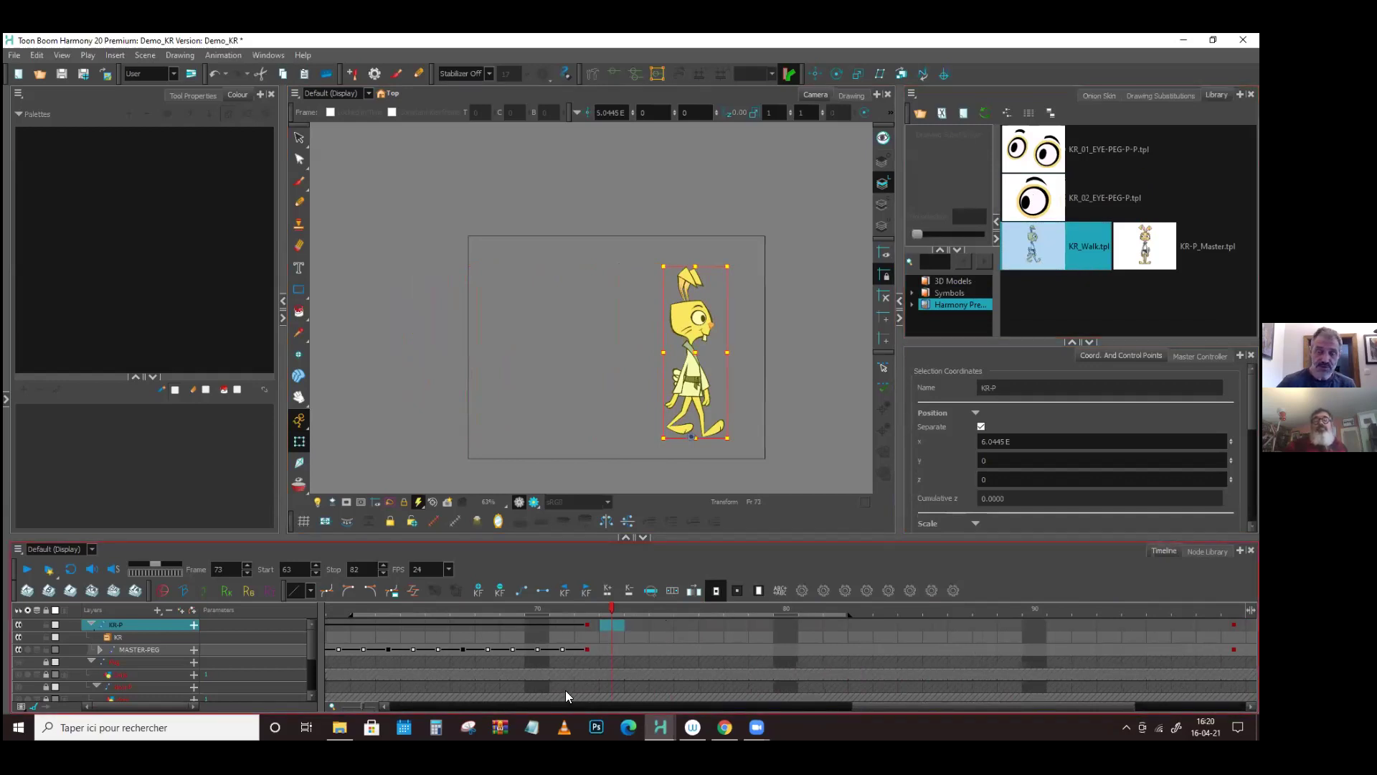
left_click(590, 648)
left_click(454, 649, "shift")
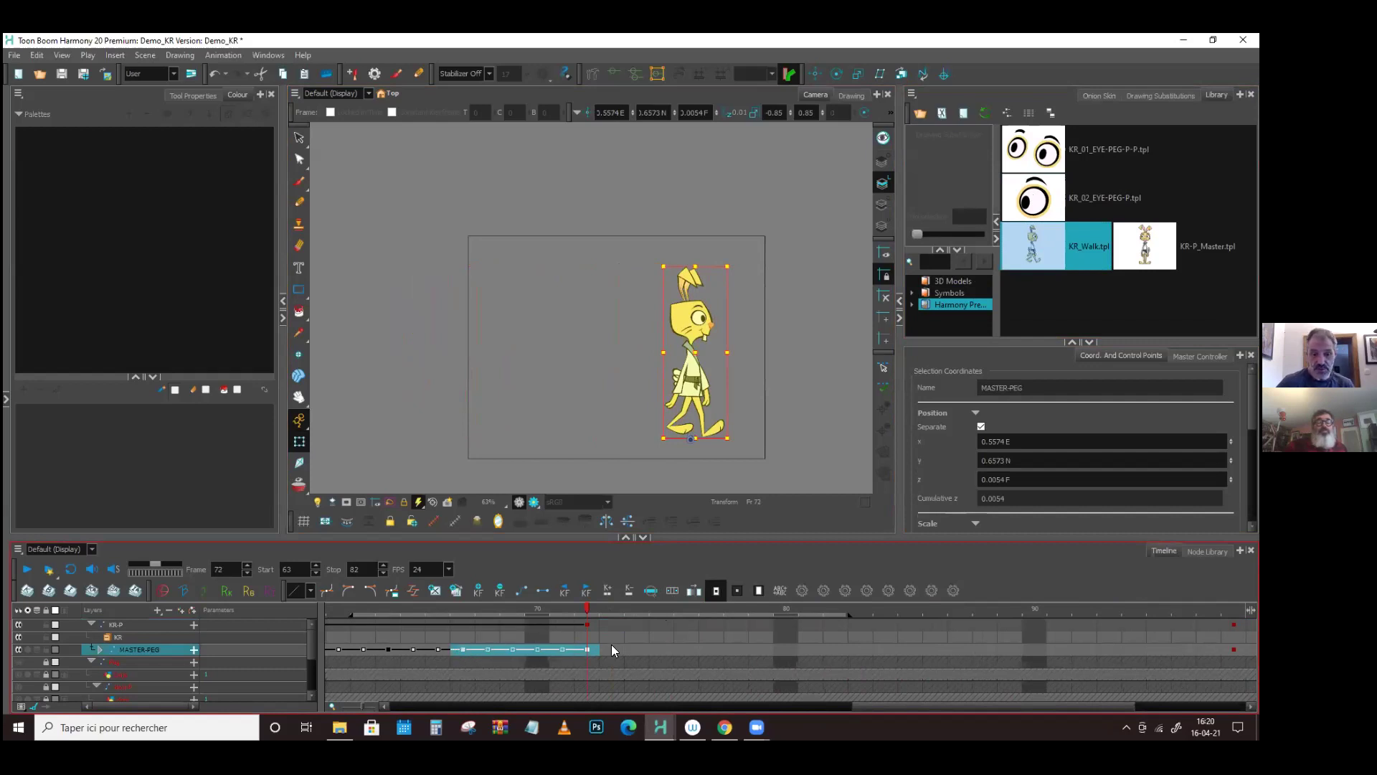
left_click(583, 650)
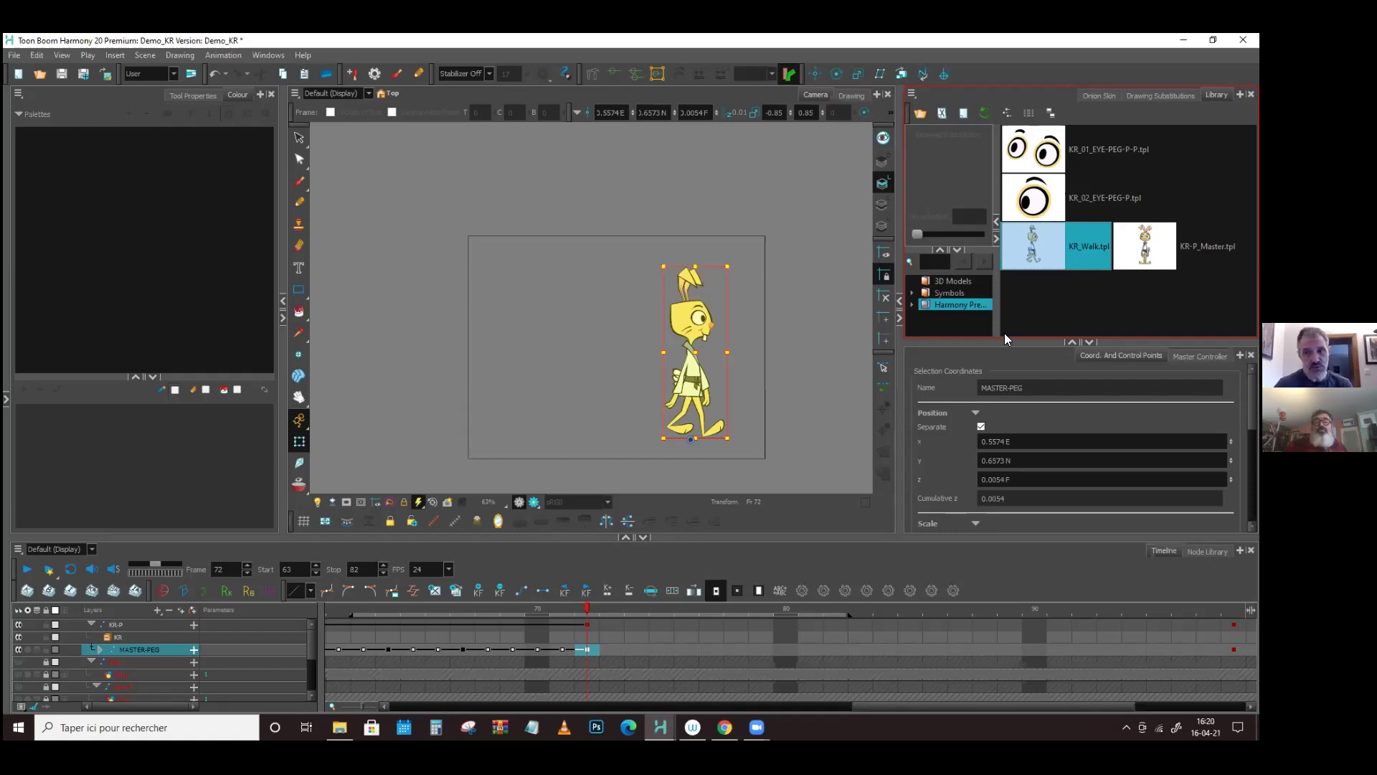
left_click_drag(1007, 345, 1010, 371)
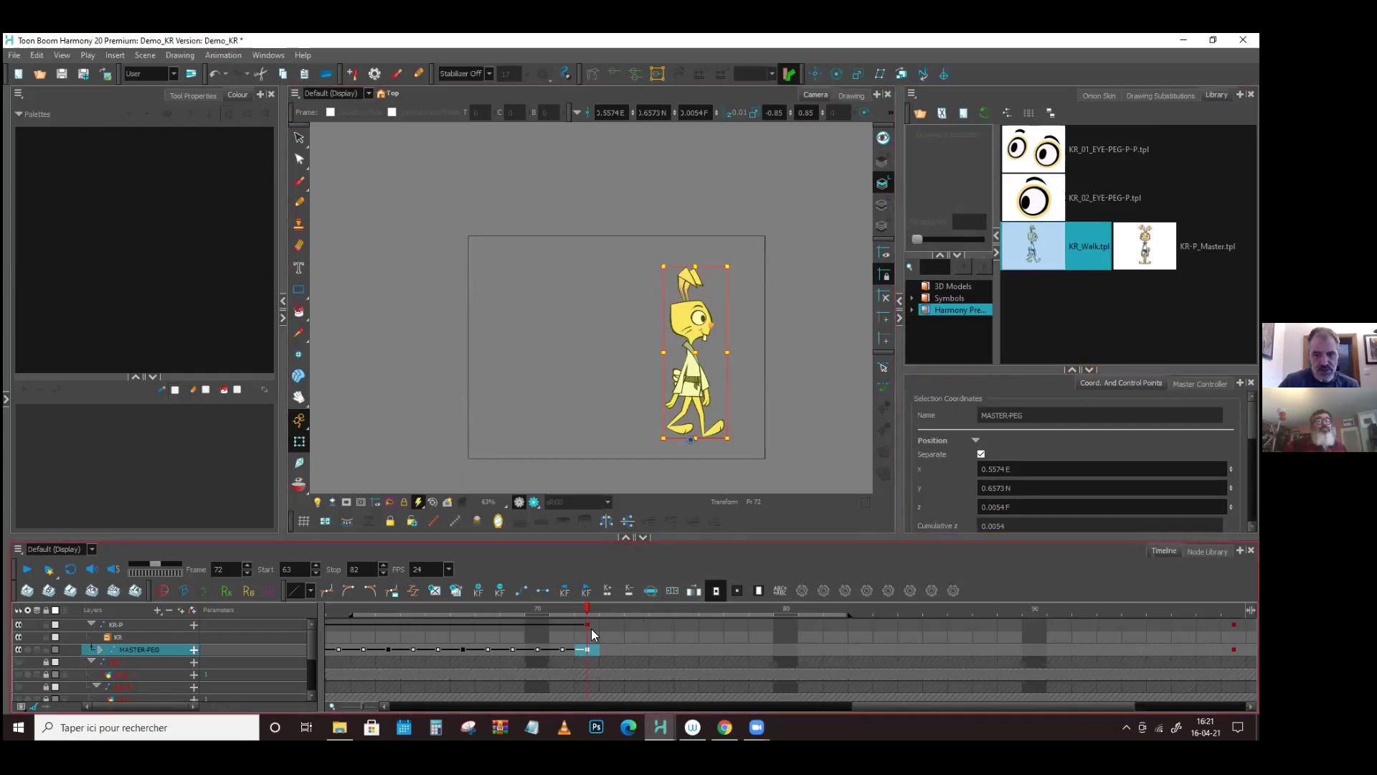
- Find the walk pose at frame 64 and add a keyframe to the KR-P peg there
left_click_drag(587, 608, 512, 610)
scroll(651, 408, "up", 3)
left_click_drag(744, 416, 669, 406)
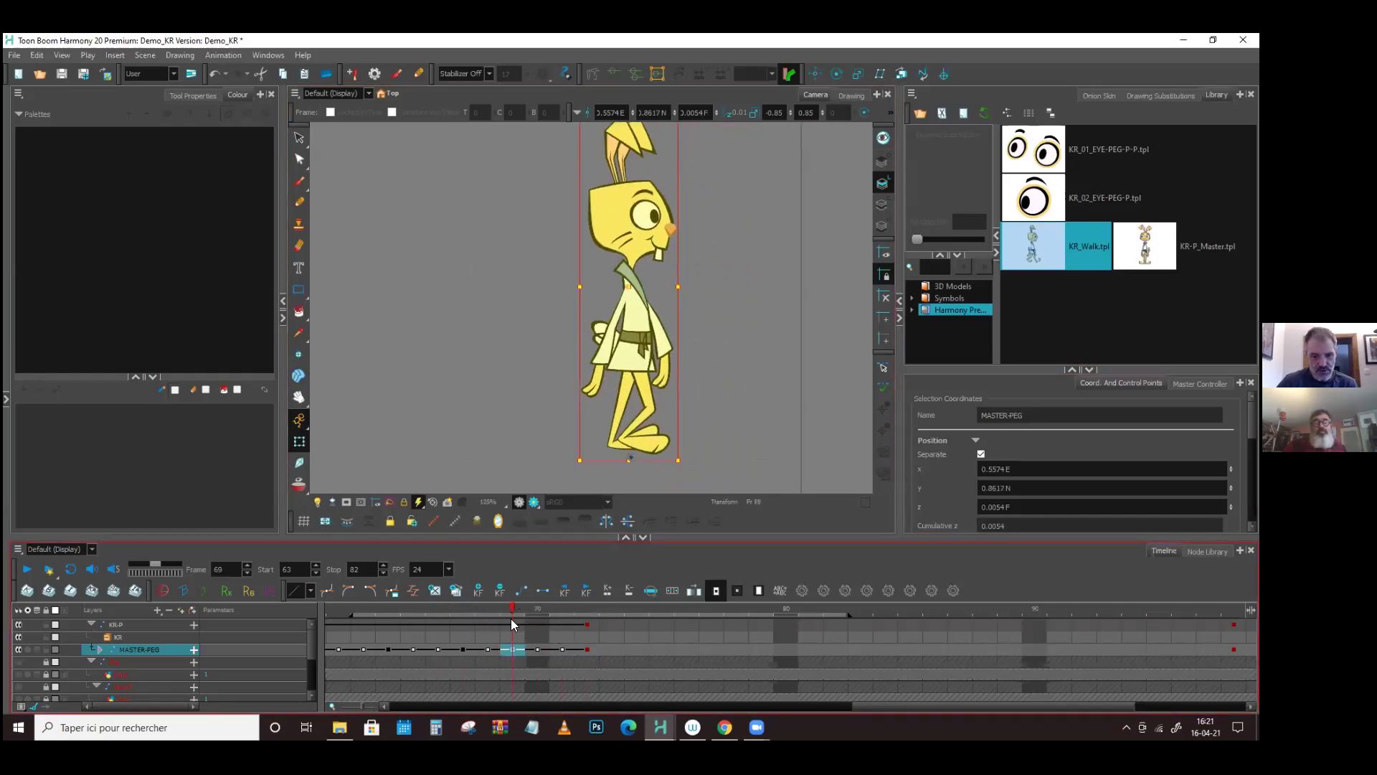
left_click_drag(507, 606, 398, 619)
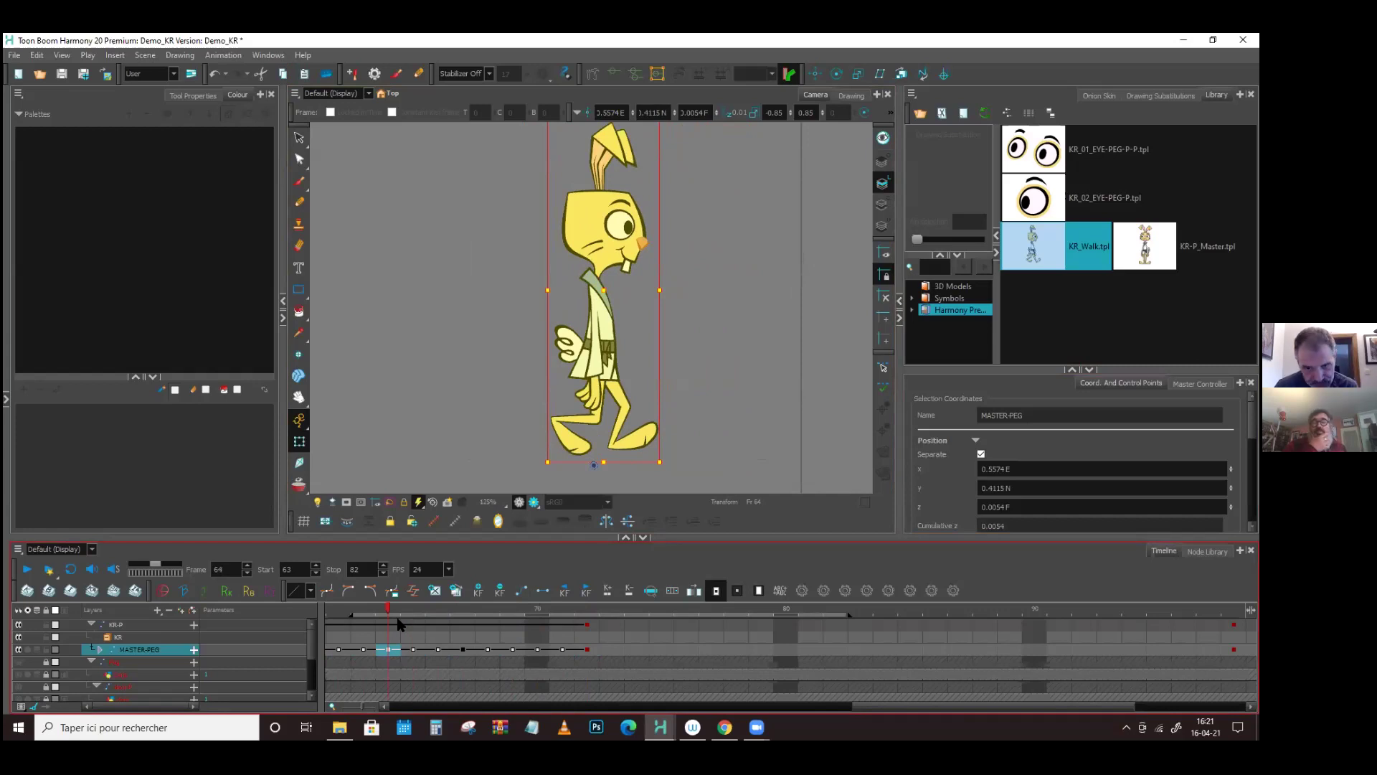
left_click_drag(394, 610, 363, 651)
left_click(389, 649)
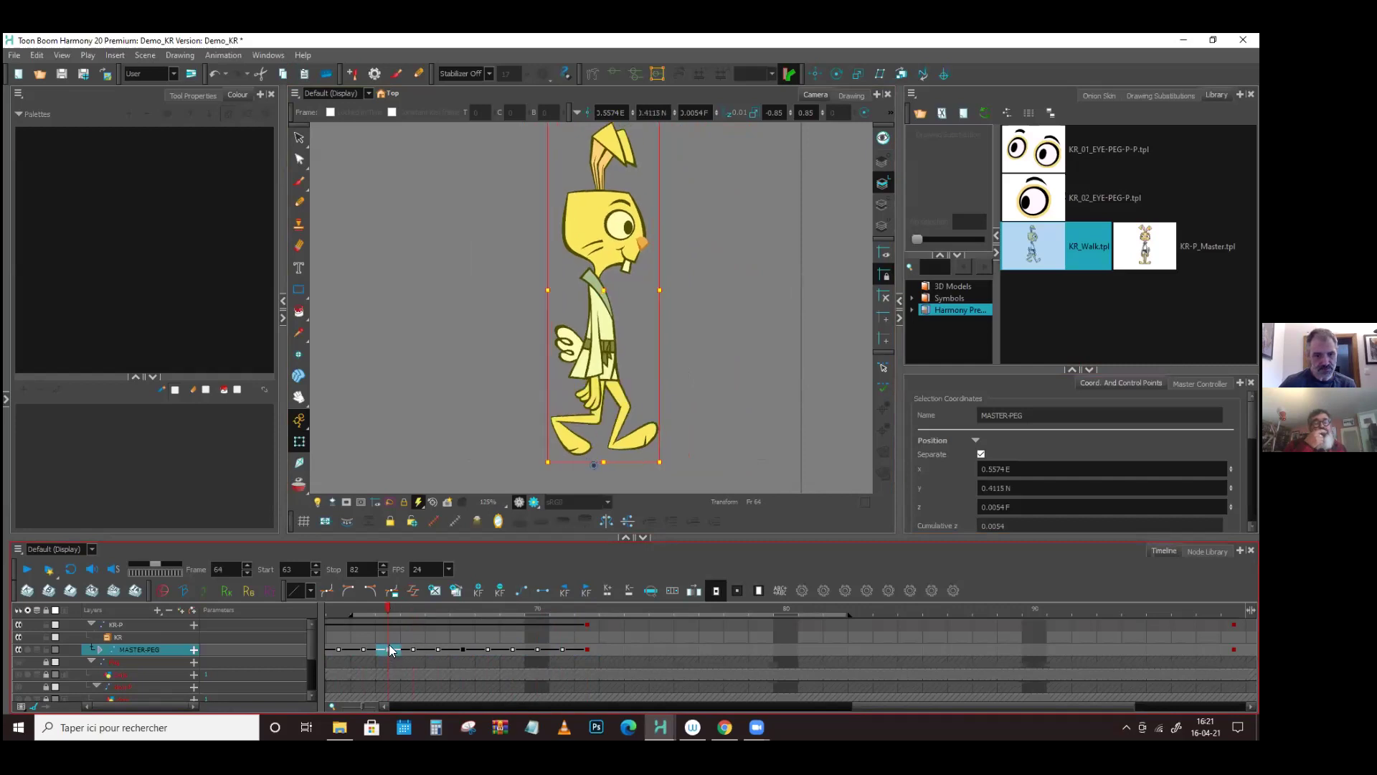
left_click(388, 625)
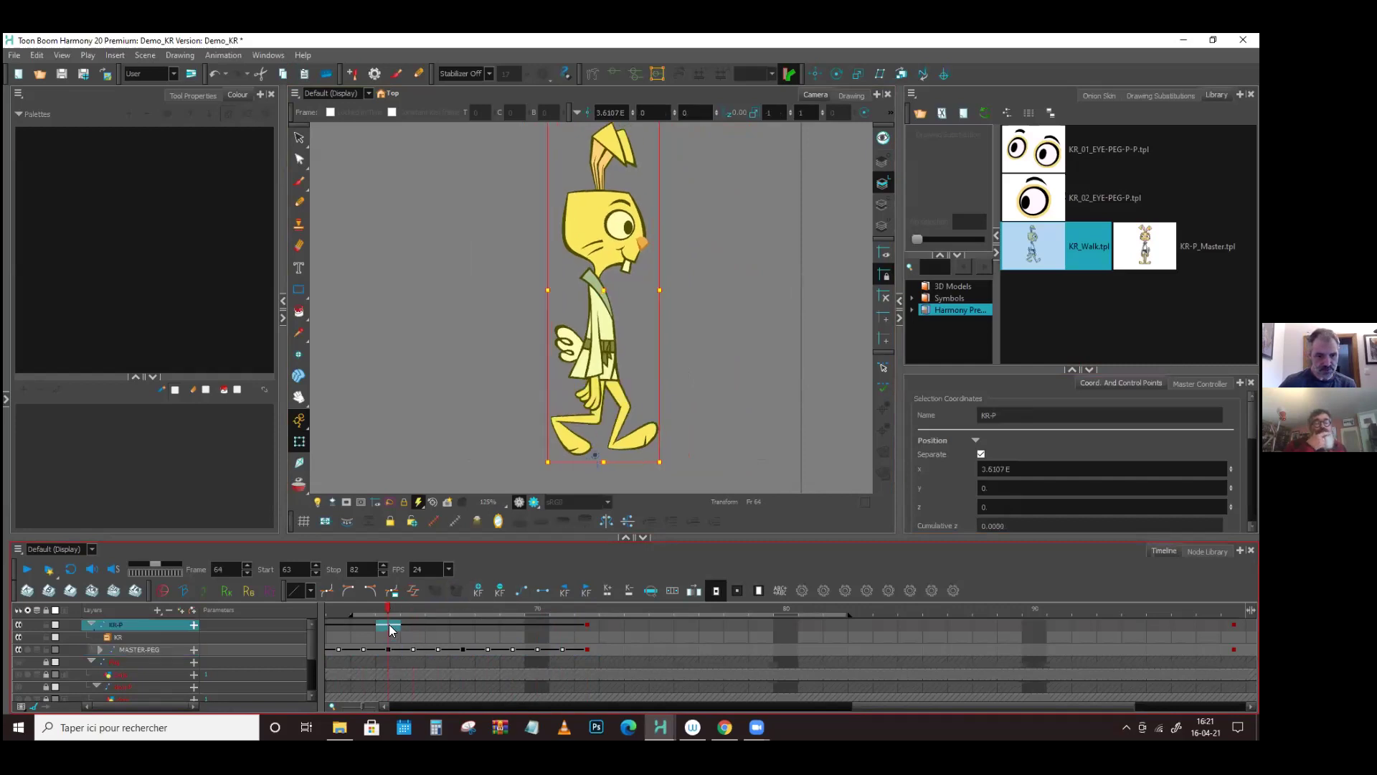
left_click(484, 594)
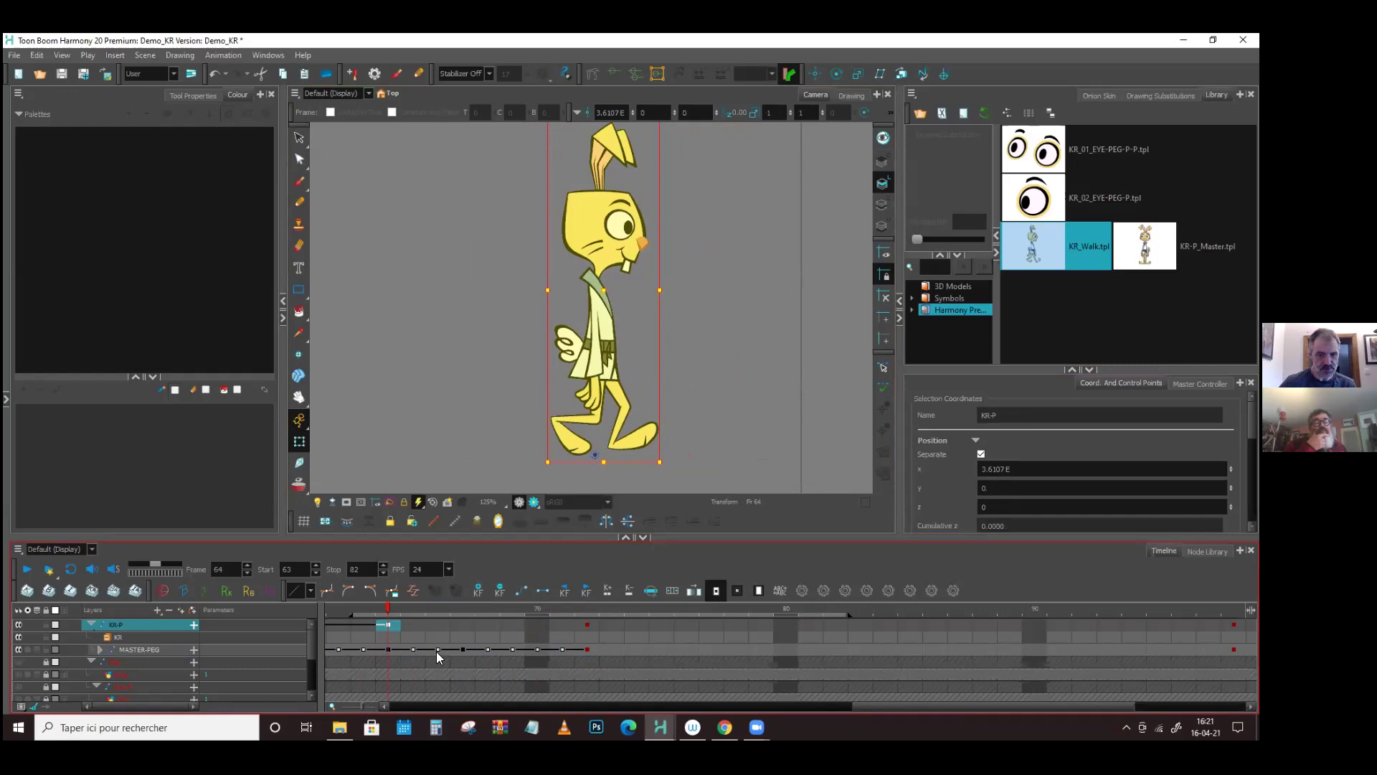
- Delete the keyframes and cells from frame 65 to 72 on KR-P, KR and MASTER-PEG, and return to KR-P's frame 64 keyframe
left_click(411, 626)
left_click(582, 649, "shift")
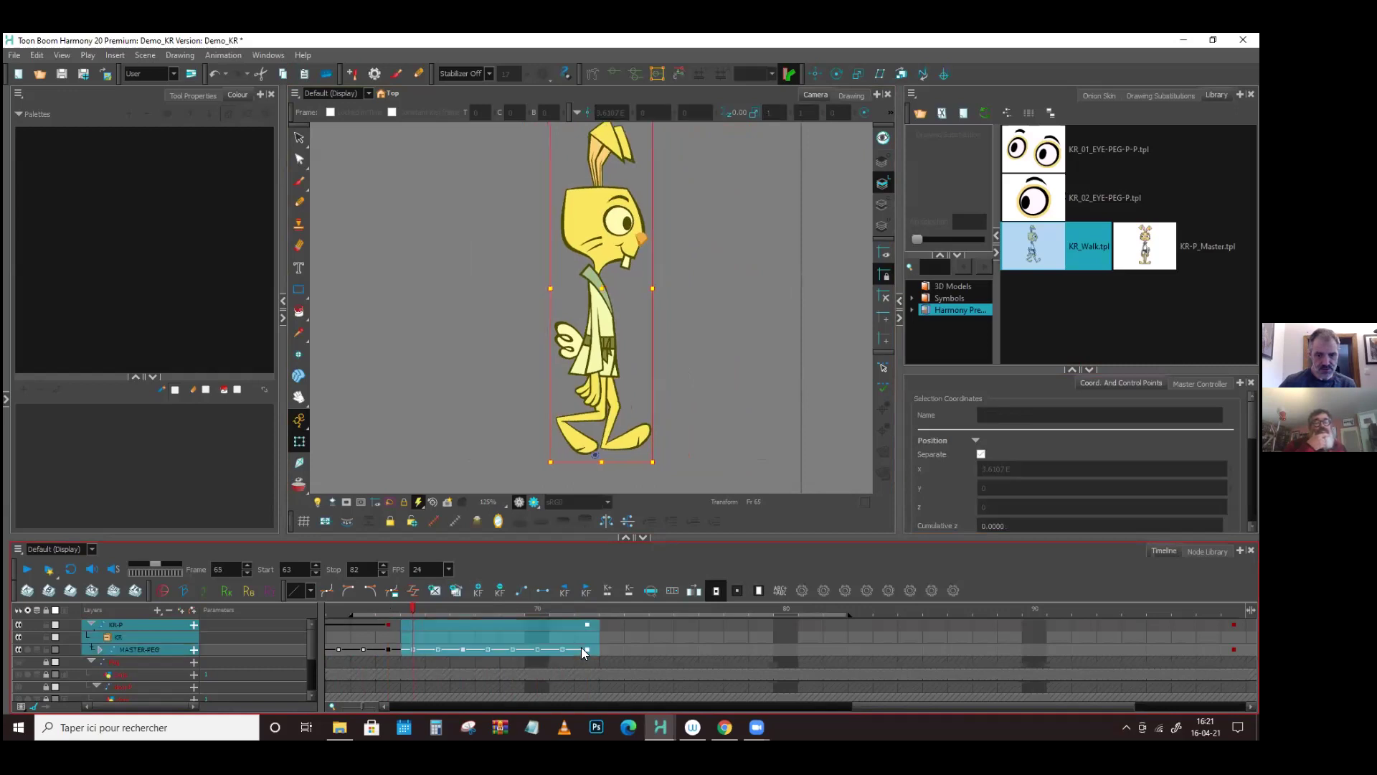
key("Delete")
left_click(593, 650)
left_click(559, 592)
left_click(585, 621, "shift")
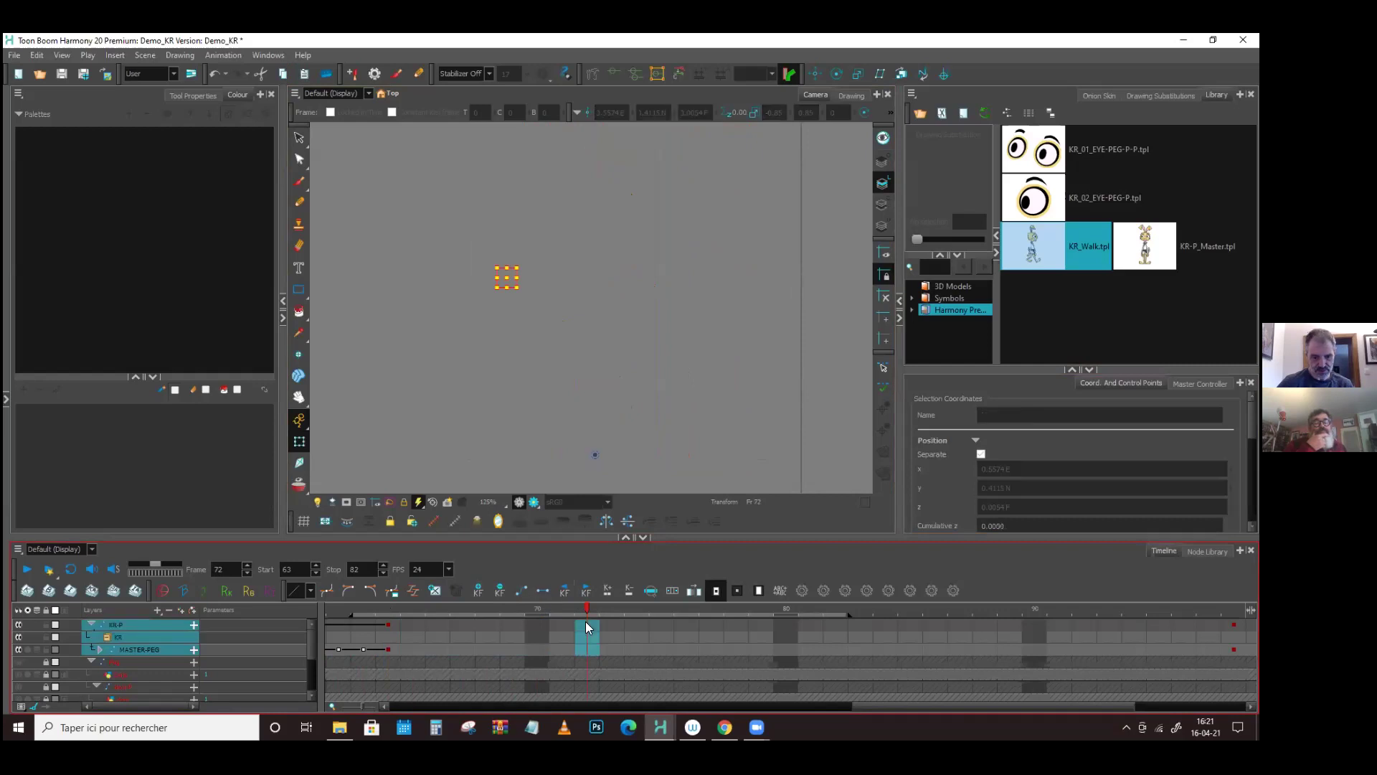
left_click(389, 625)
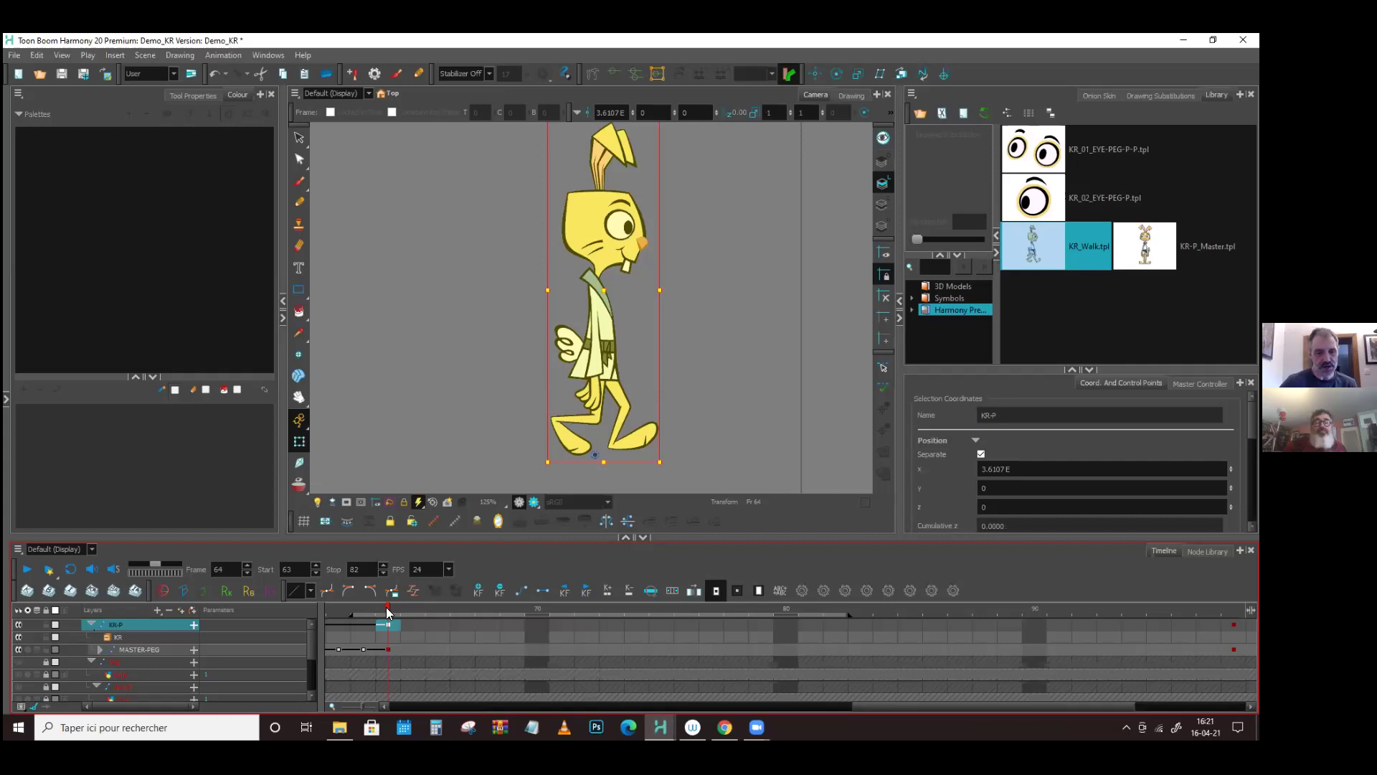
- Add a keyframe at frame 63 to the KR-P peg and to MASTER-PEG
left_click(374, 612)
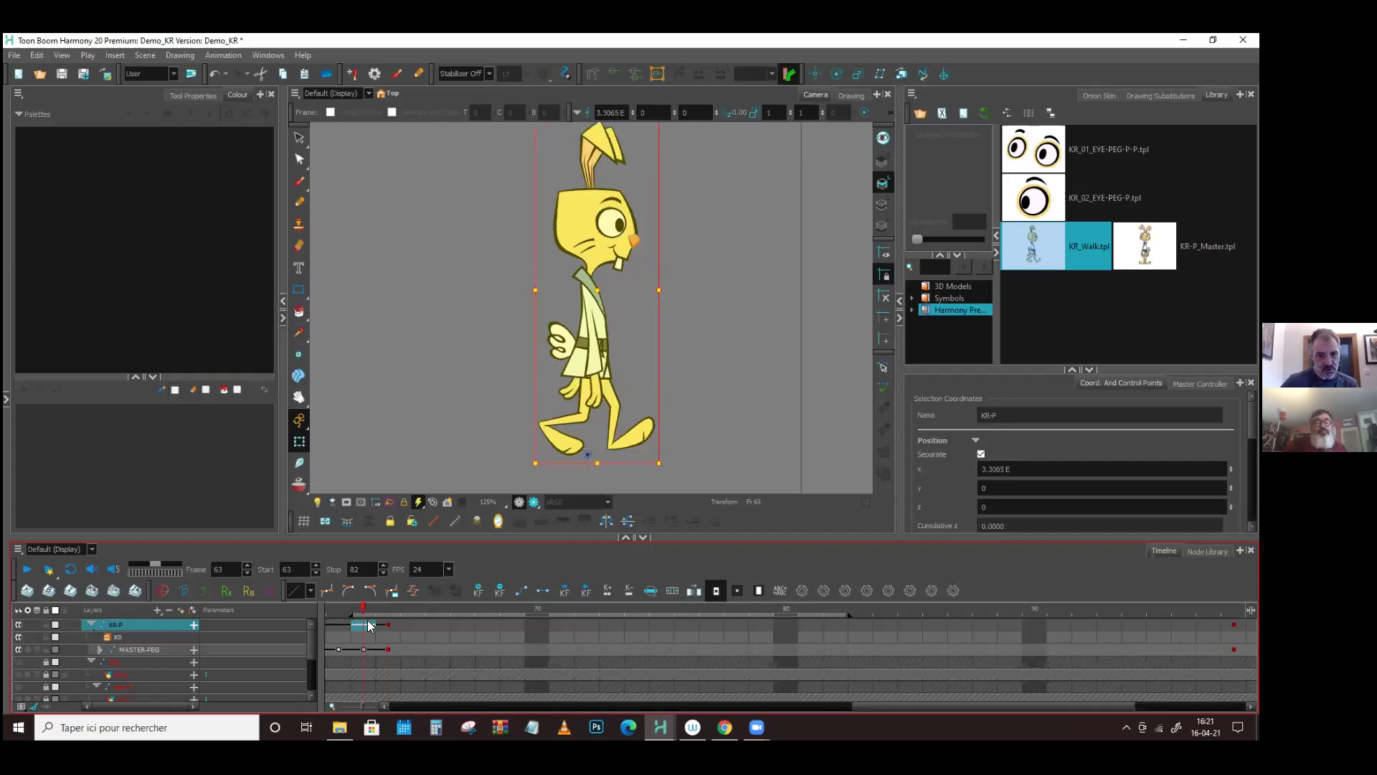
left_click(479, 591)
left_click(364, 650)
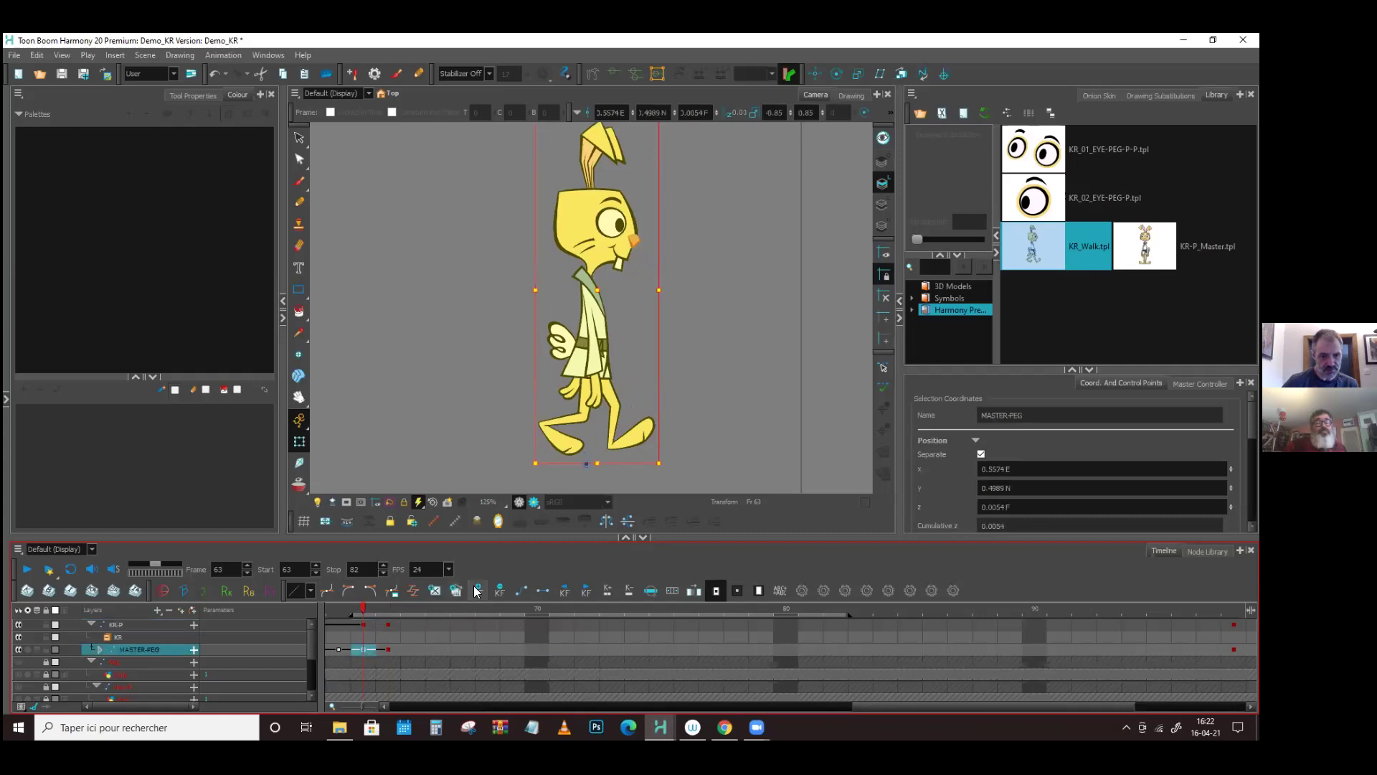
- Move the frame 64 keyframes of KR-P and MASTER-PEG to frame 67 and select both layers' frame 63 keyframes
left_click_drag(388, 625, 389, 647)
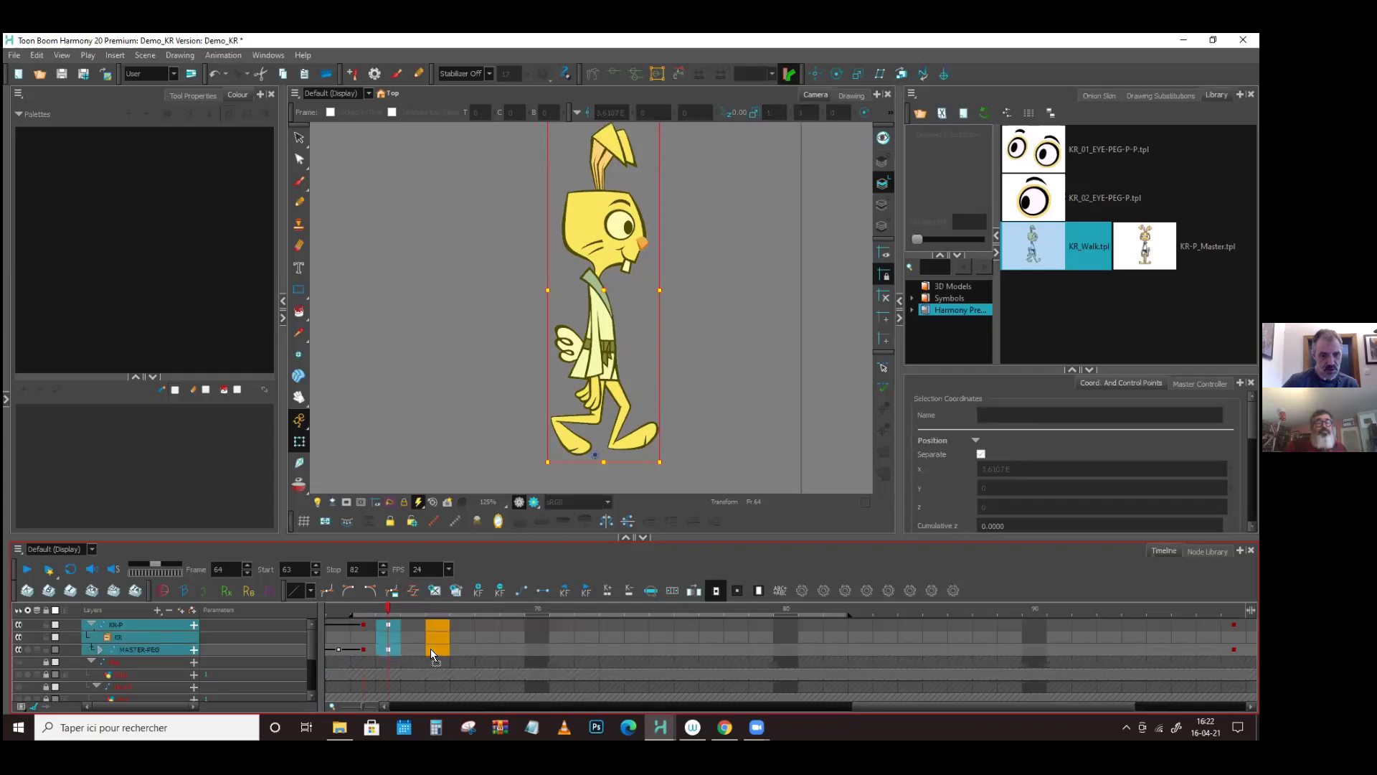
left_click_drag(449, 646, 456, 647)
left_click_drag(362, 624, 364, 645)
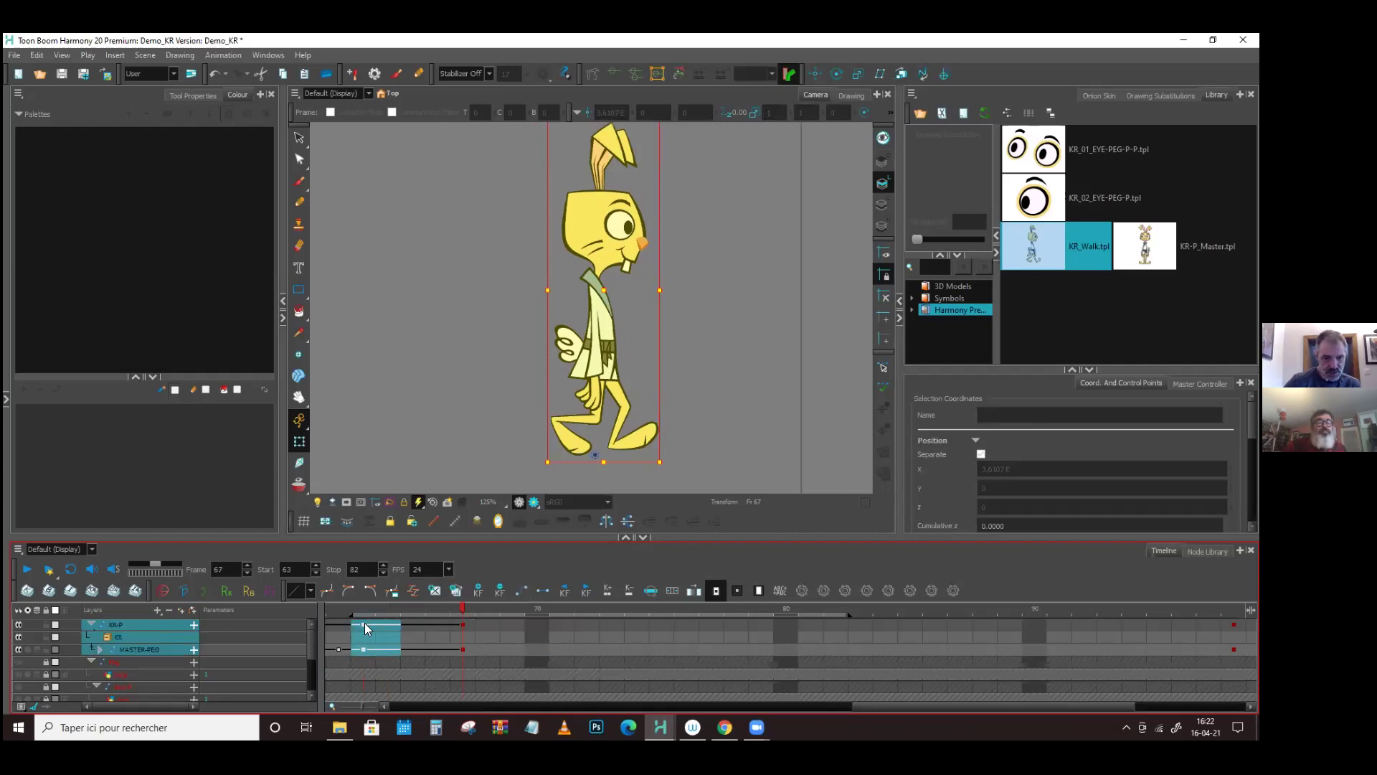
- Review the end of the walk and set the playback range from frame 58 to frame 74
left_click(364, 623)
left_click_drag(369, 609, 439, 656)
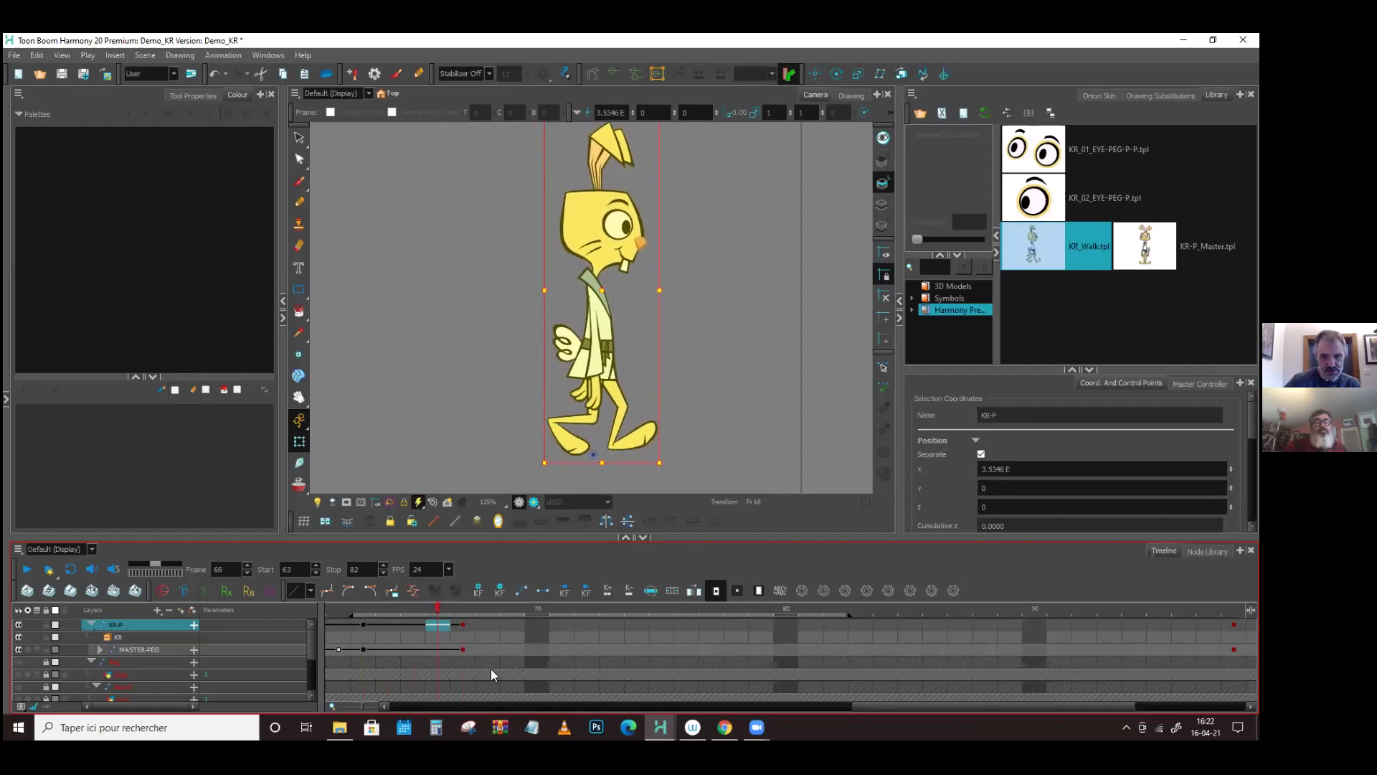
left_click_drag(873, 706, 833, 706)
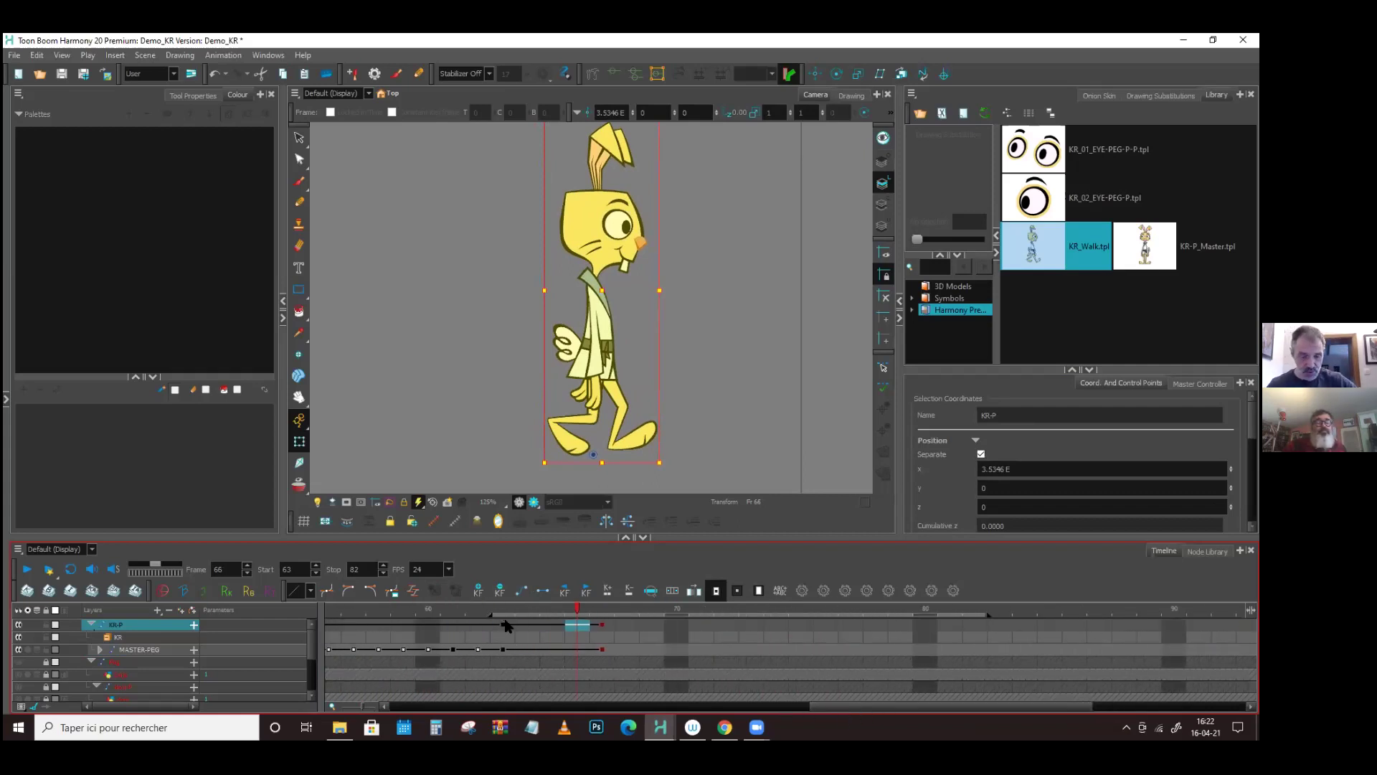
left_click(429, 608)
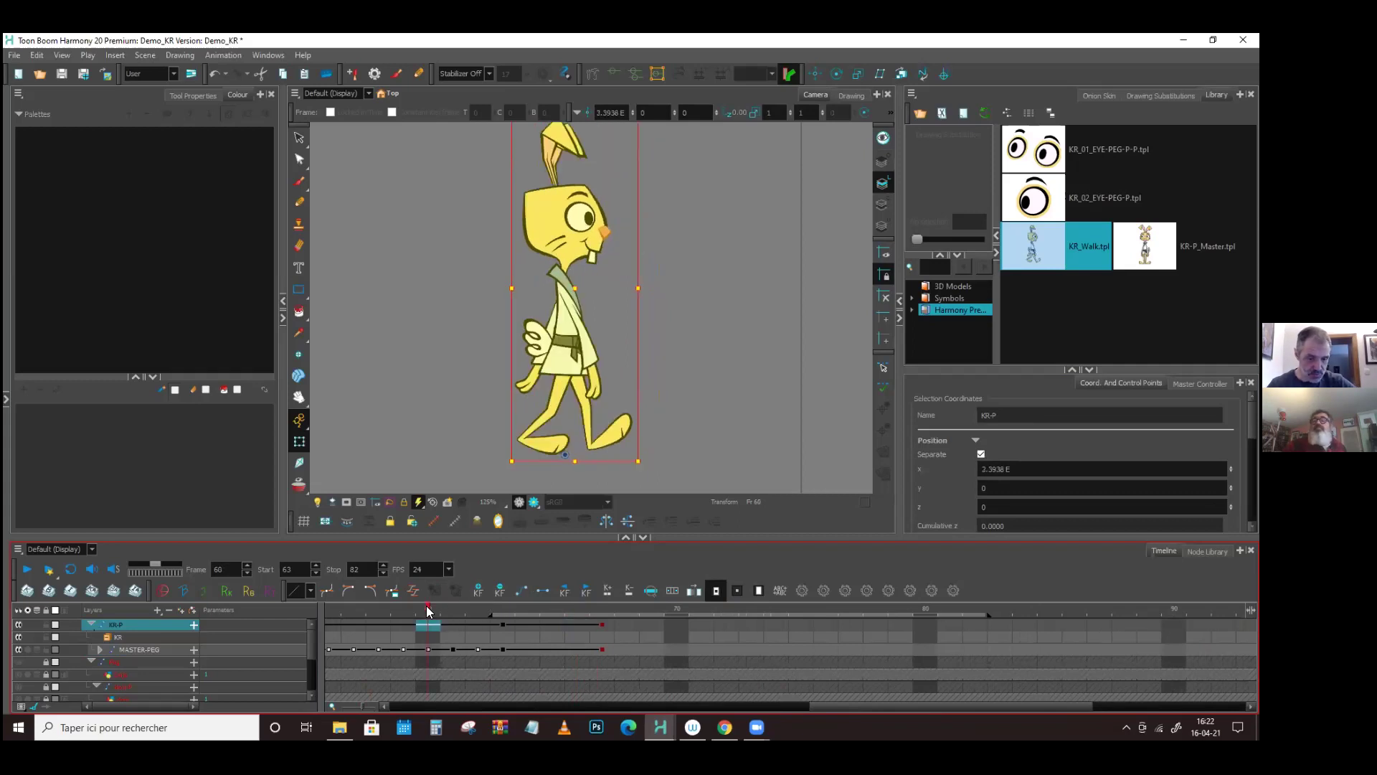
key("comma")
key("comma")
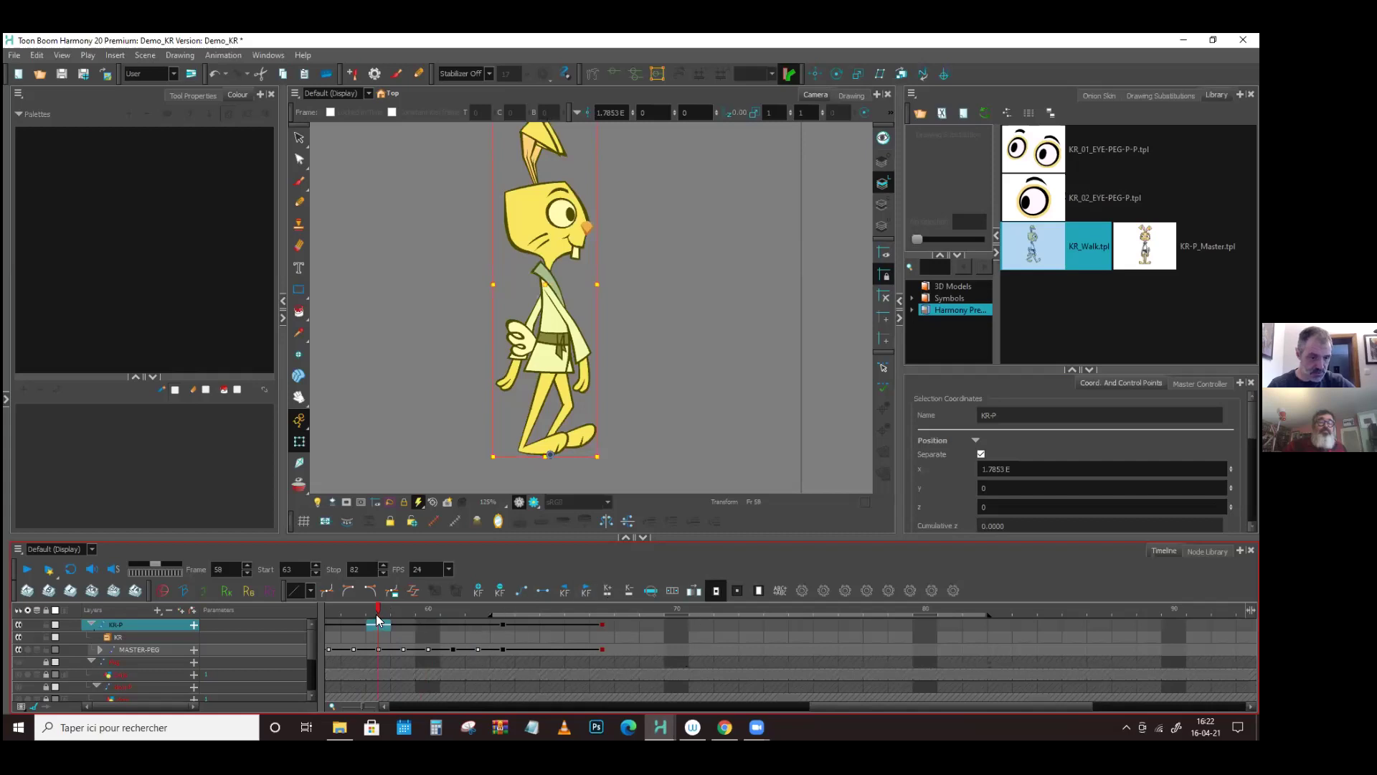
left_click(265, 569)
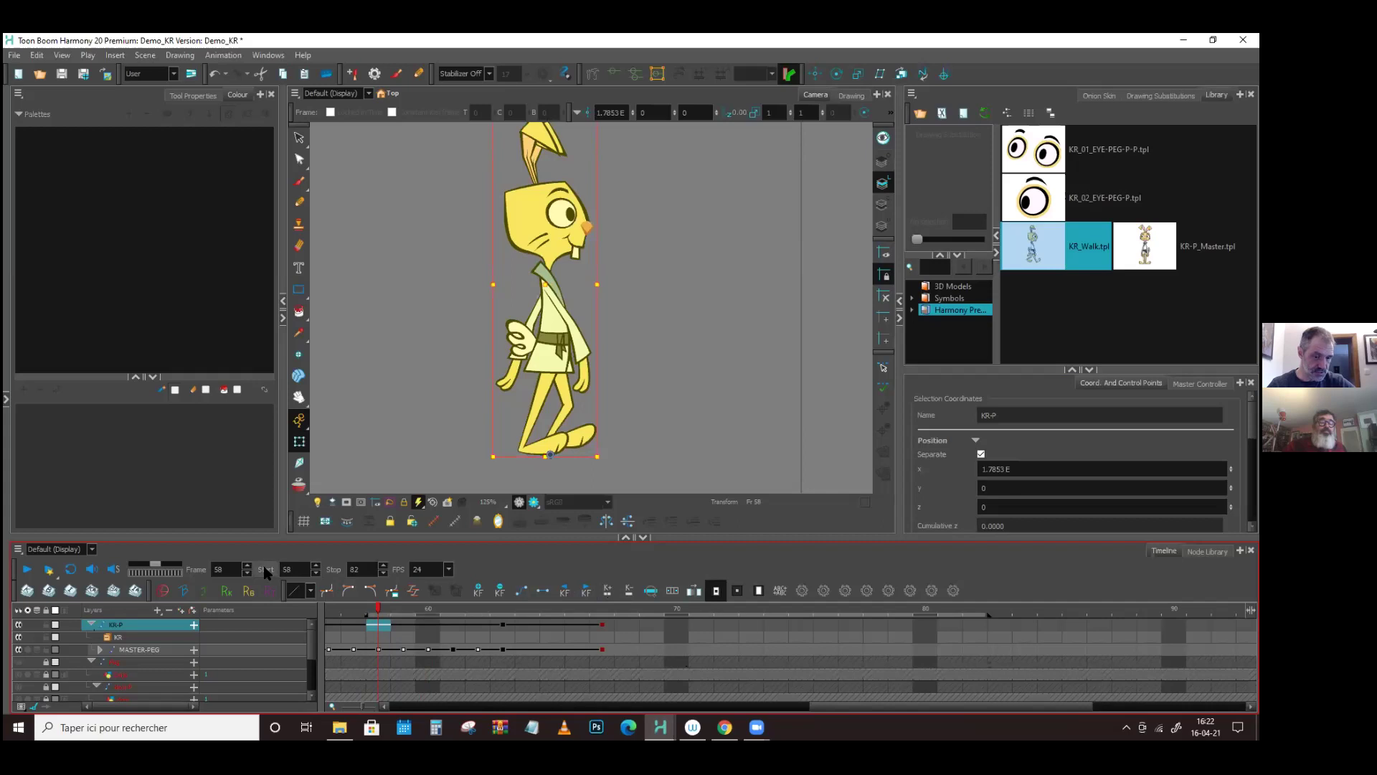
left_click(772, 609)
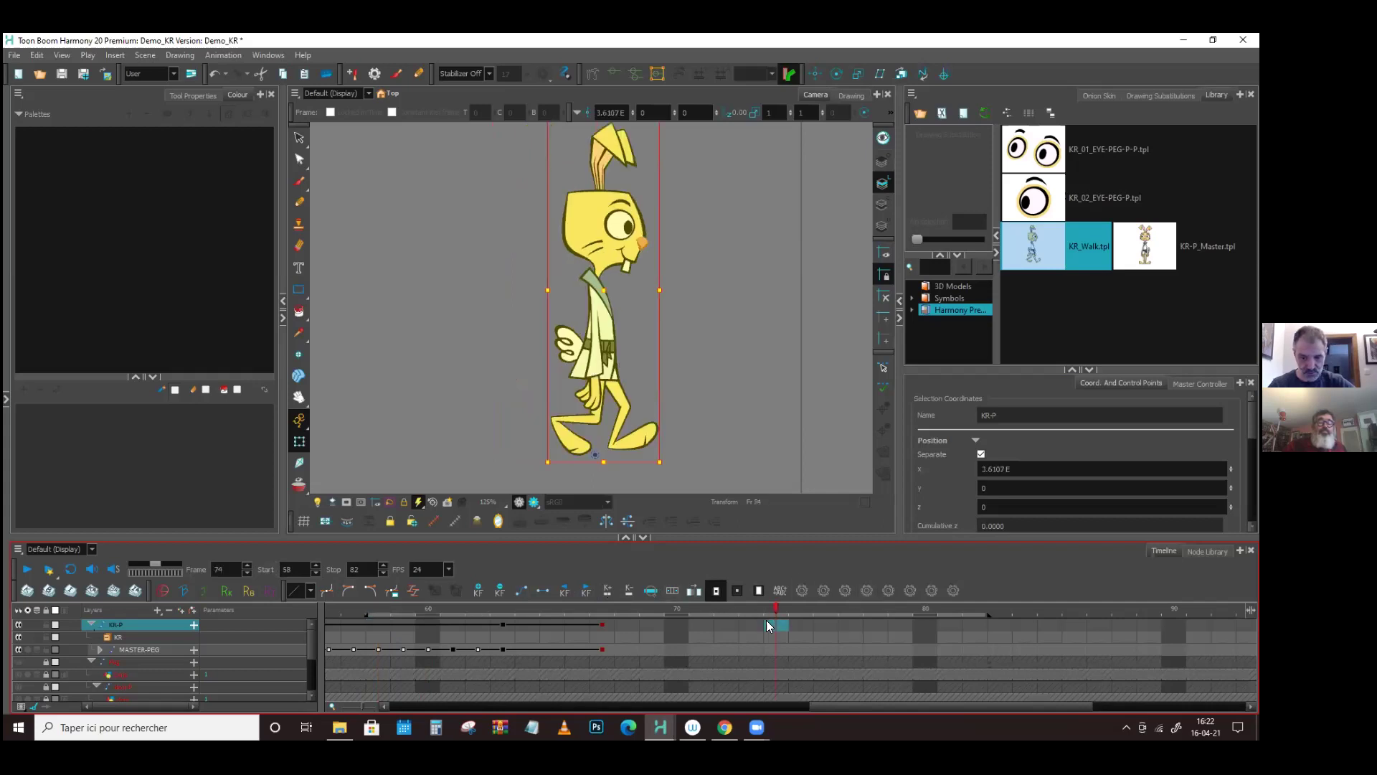
left_click(335, 571)
- Play the end of the walk repeatedly from frame 58 to frame 74 to judge how the rabbit stops
mouse_move(403, 607)
left_mouse_down()
mouse_move(374, 607)
mouse_move(805, 619)
mouse_move(280, 617)
mouse_move(813, 625)
mouse_move(524, 626)
mouse_move(855, 649)
mouse_move(496, 639)
left_mouse_up()
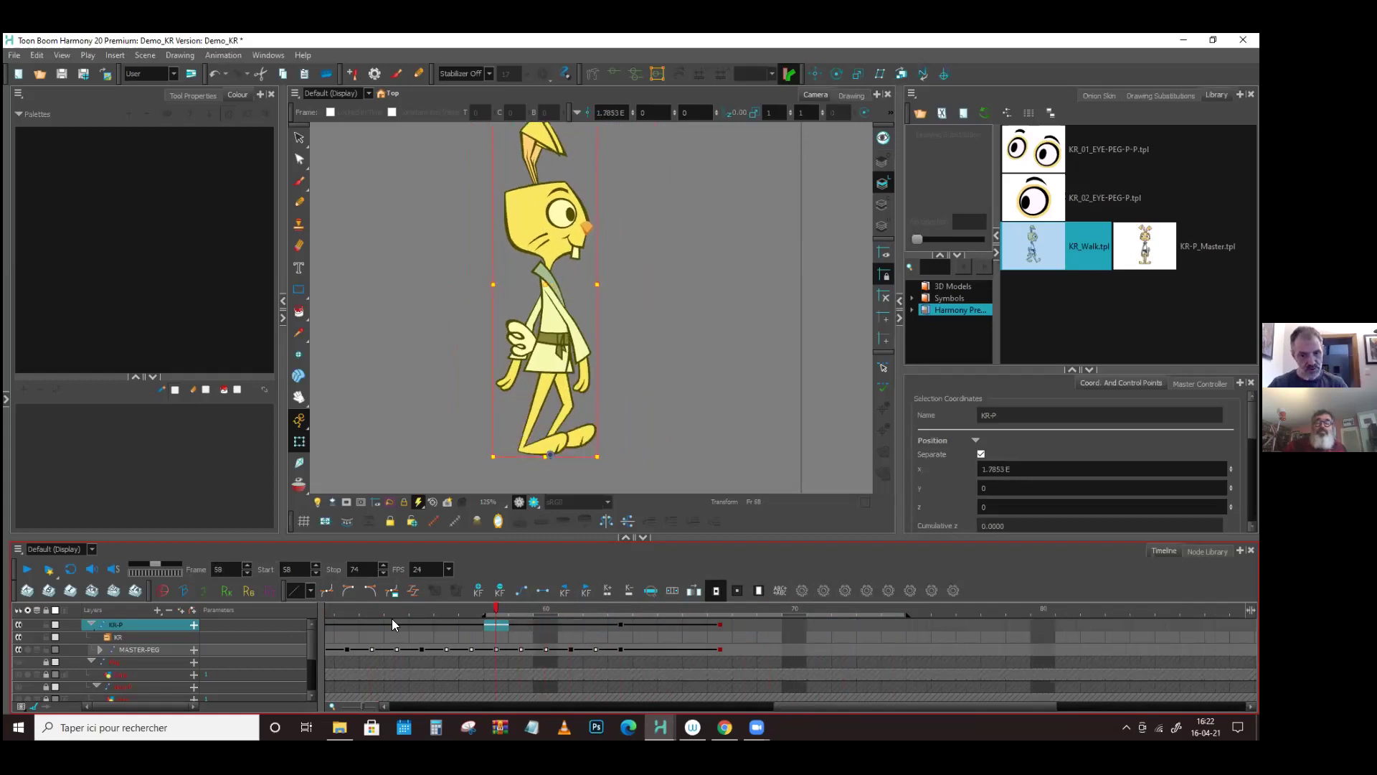
left_click(29, 571)
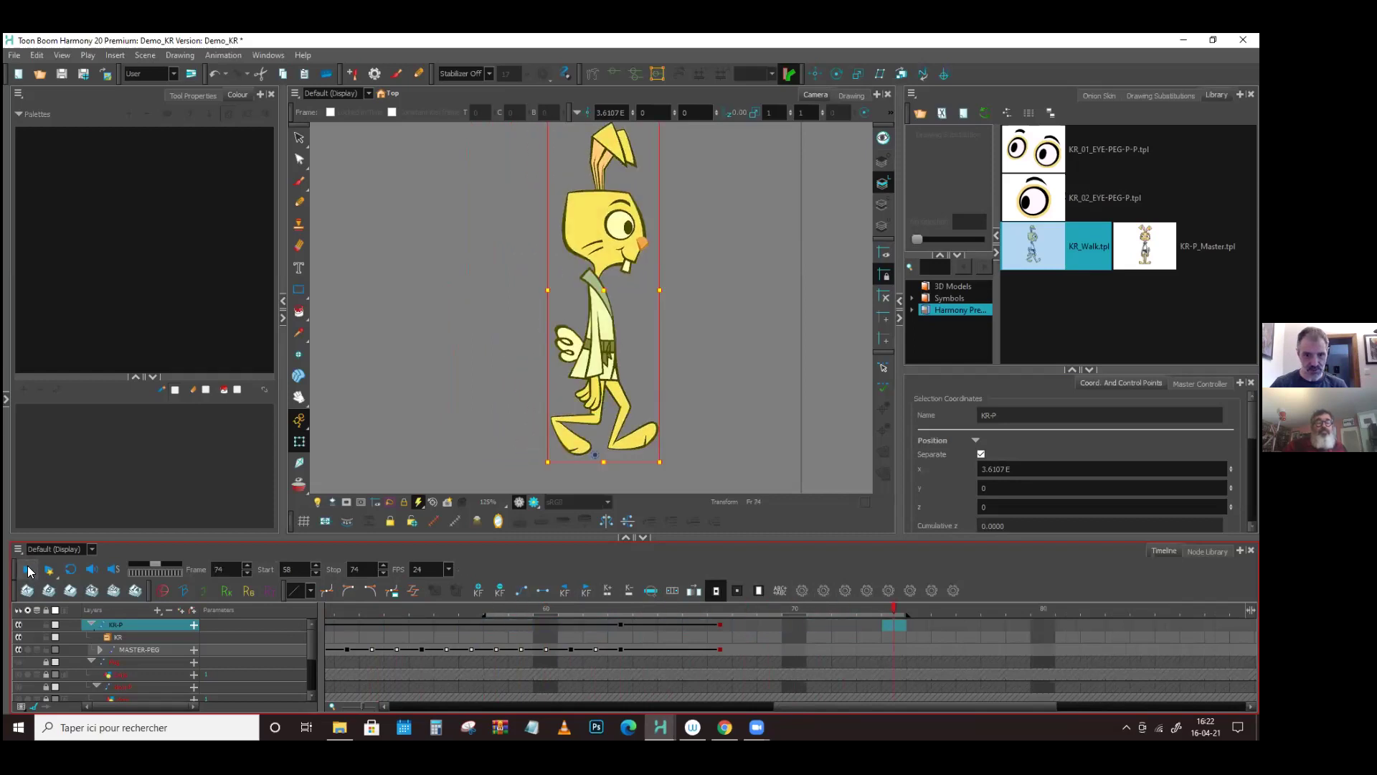
left_click(28, 571)
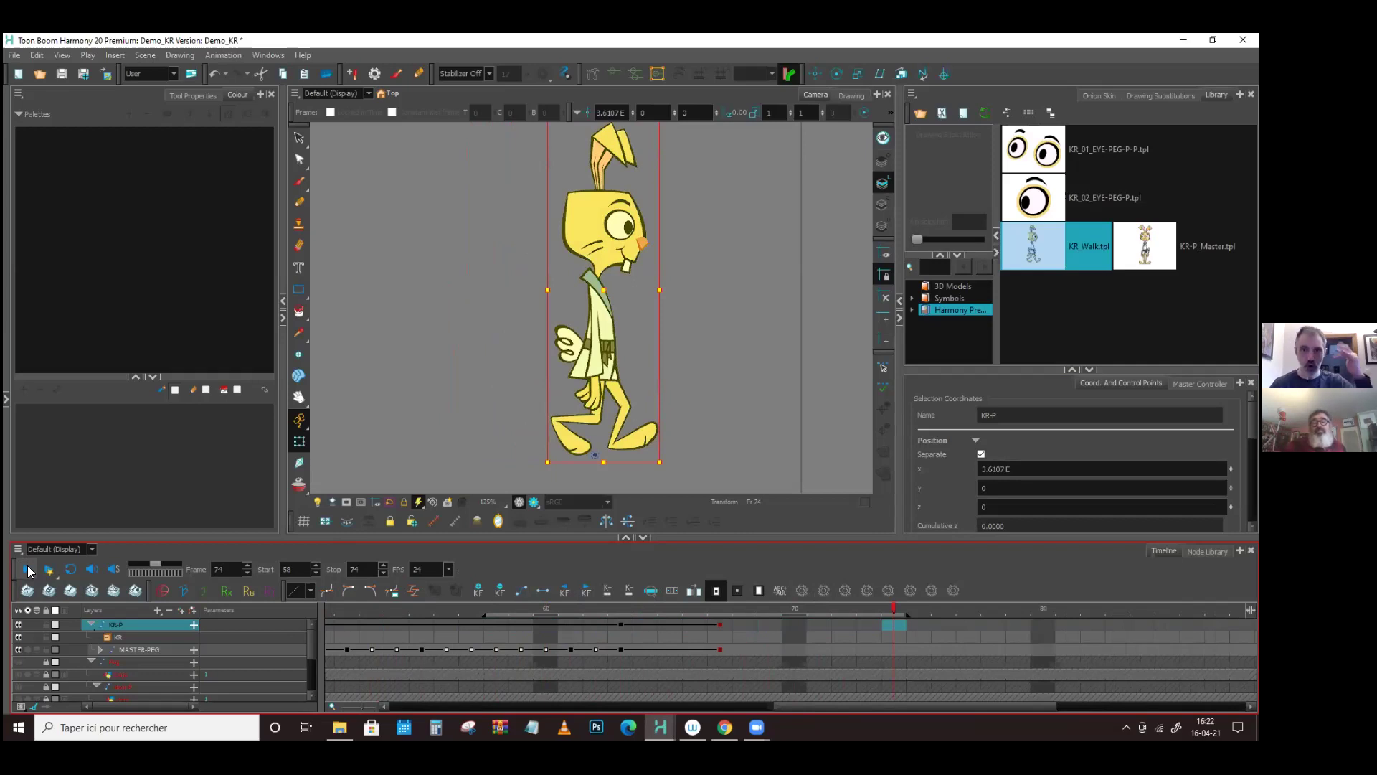
left_click(29, 571)
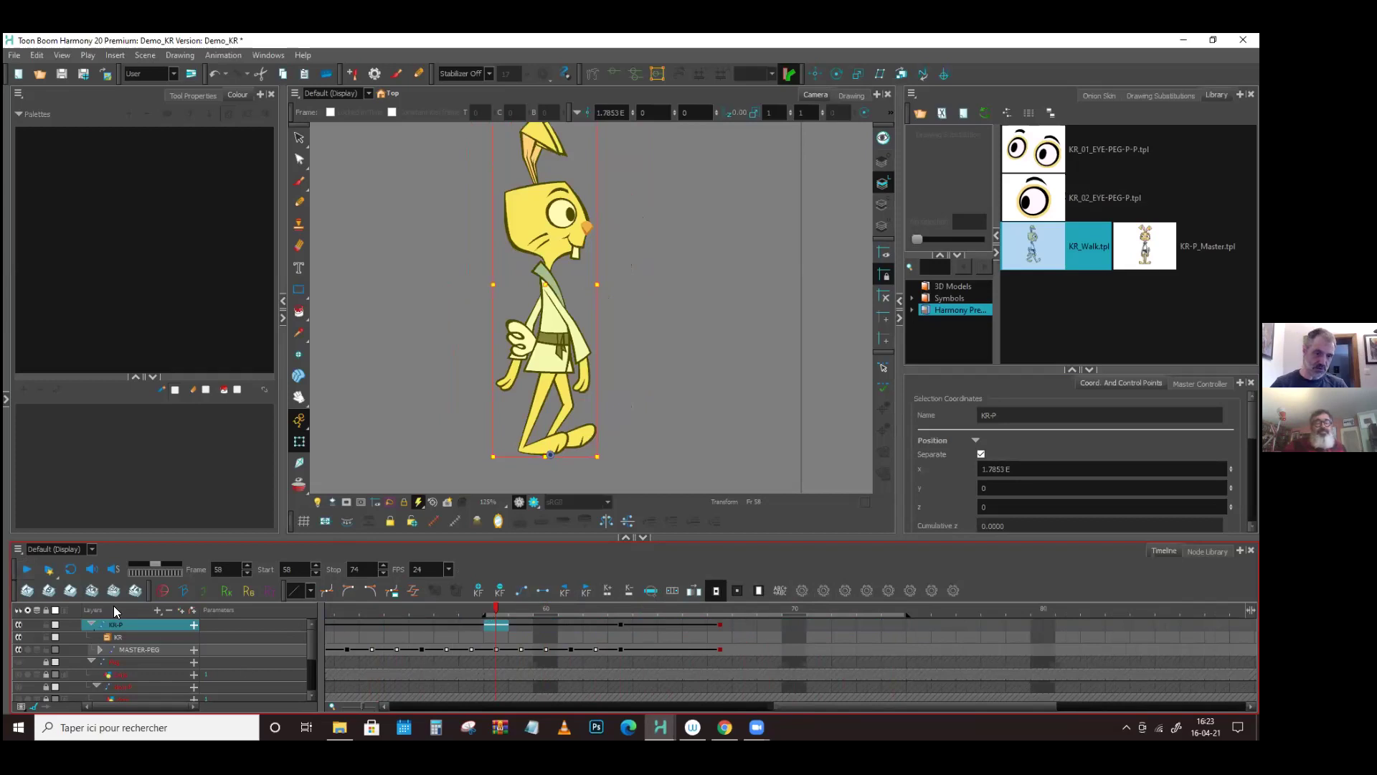
left_click(29, 569)
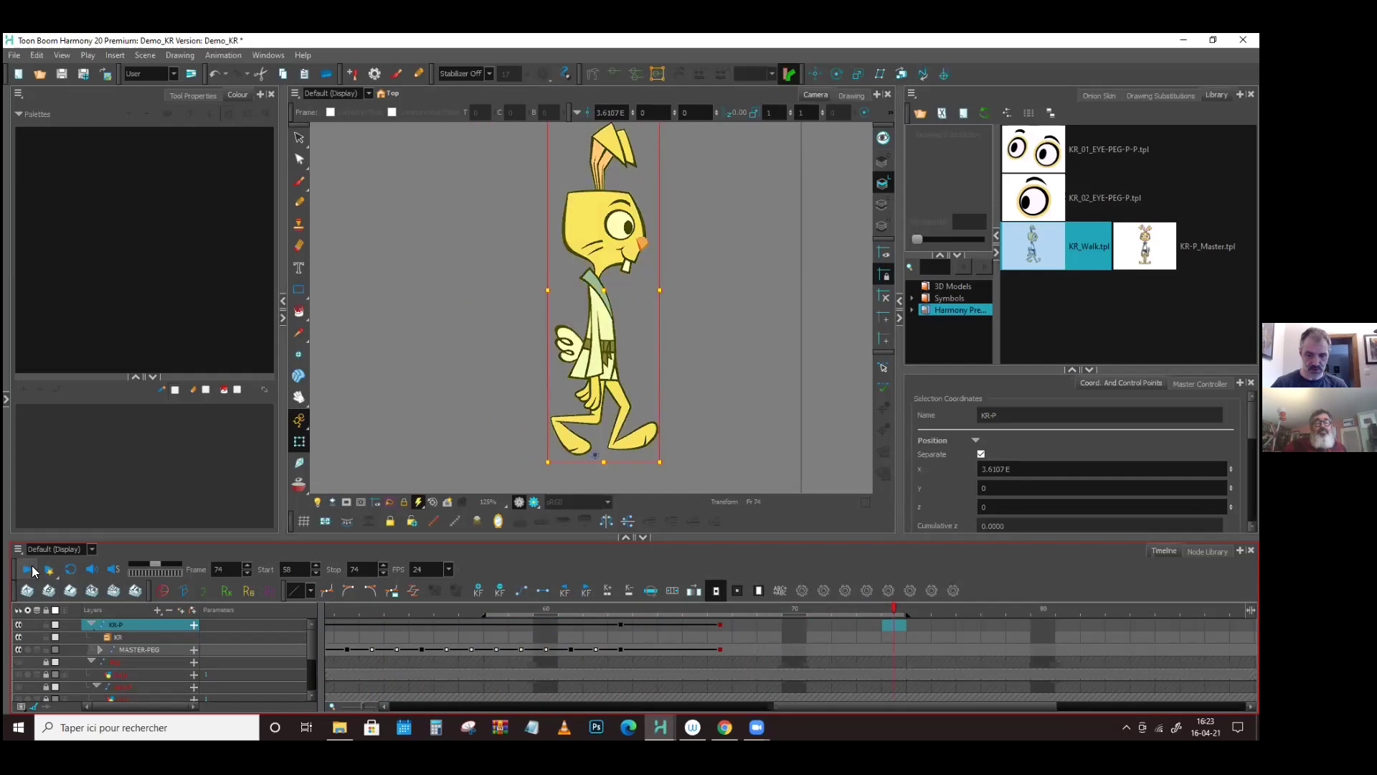
left_click(31, 567)
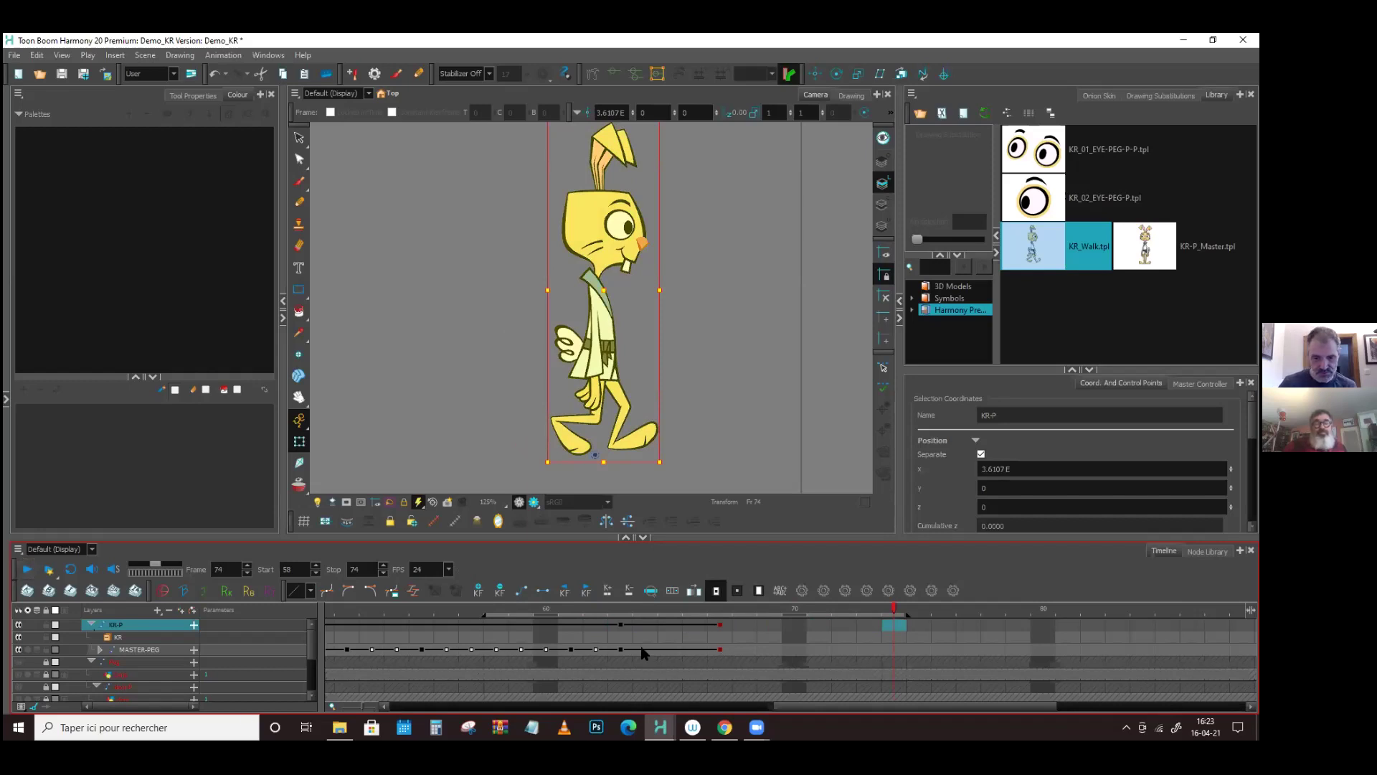
- Select the frame 63 keyframes on KR-P and MASTER-PEG and replace their linear ease with a curved ease type
left_click(619, 649)
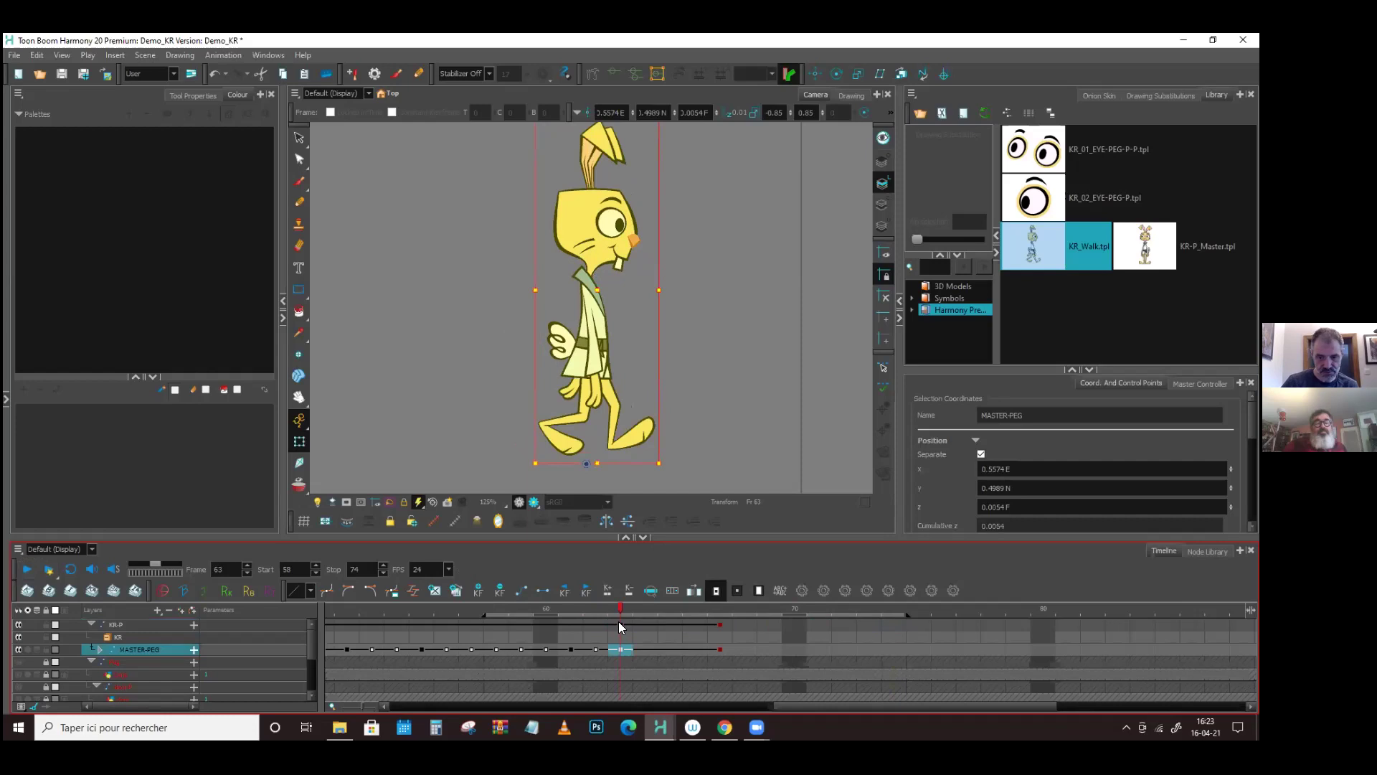
left_click(620, 624, "shift")
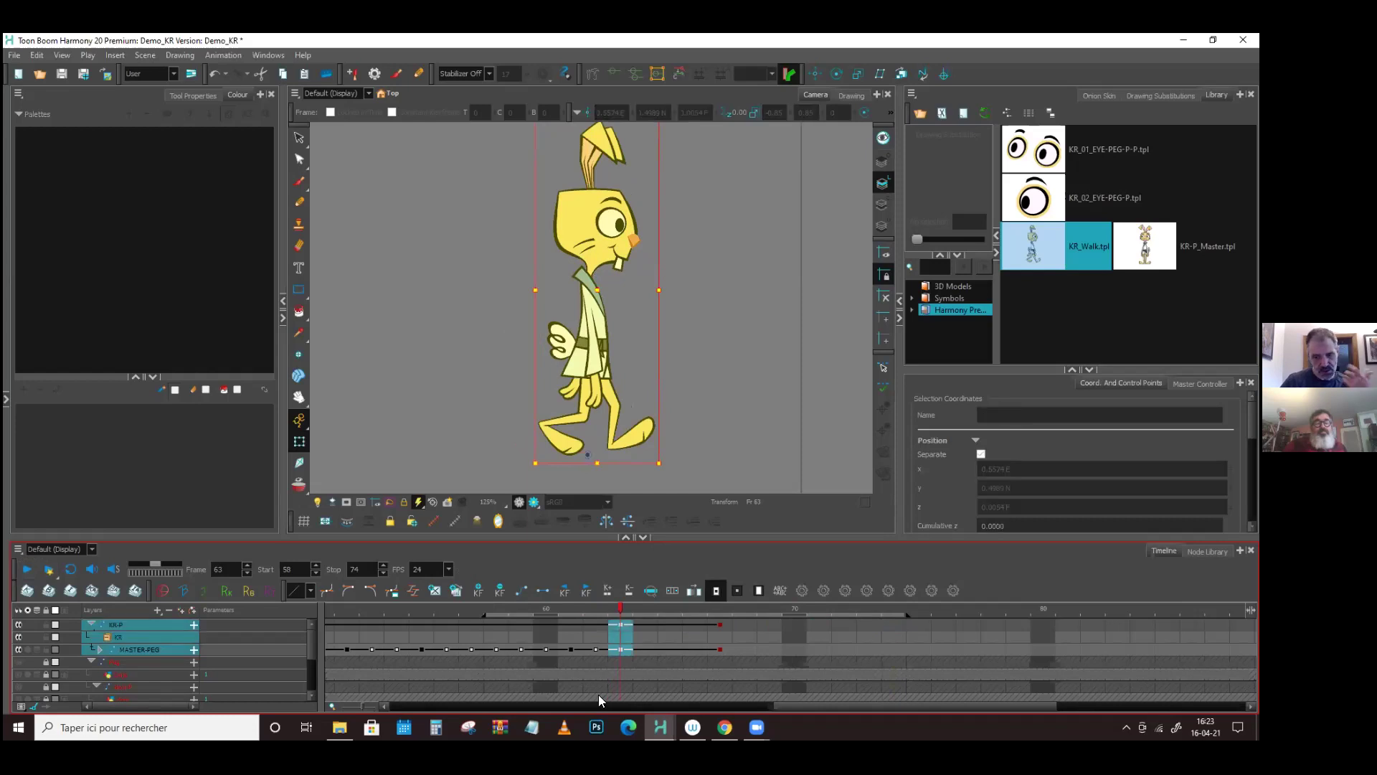
left_click(310, 593)
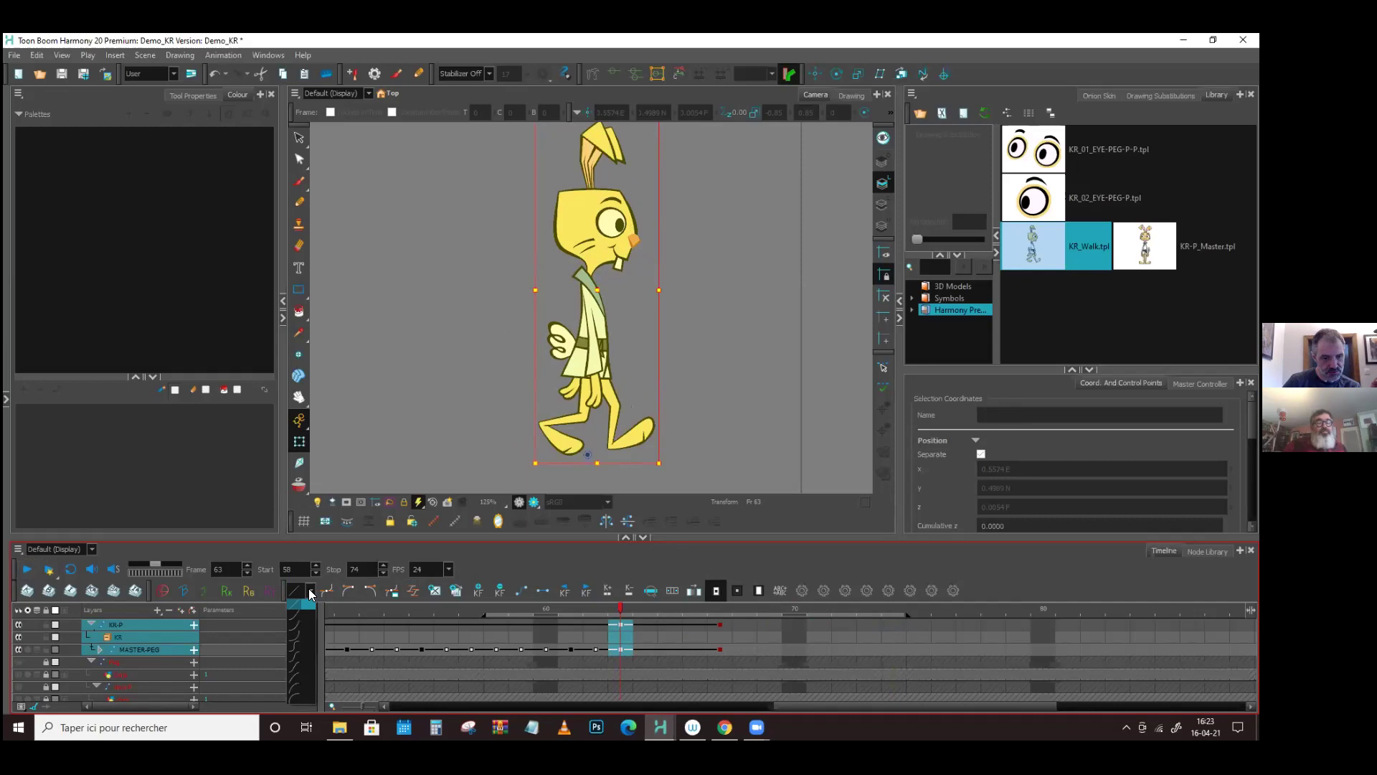
left_click(298, 687)
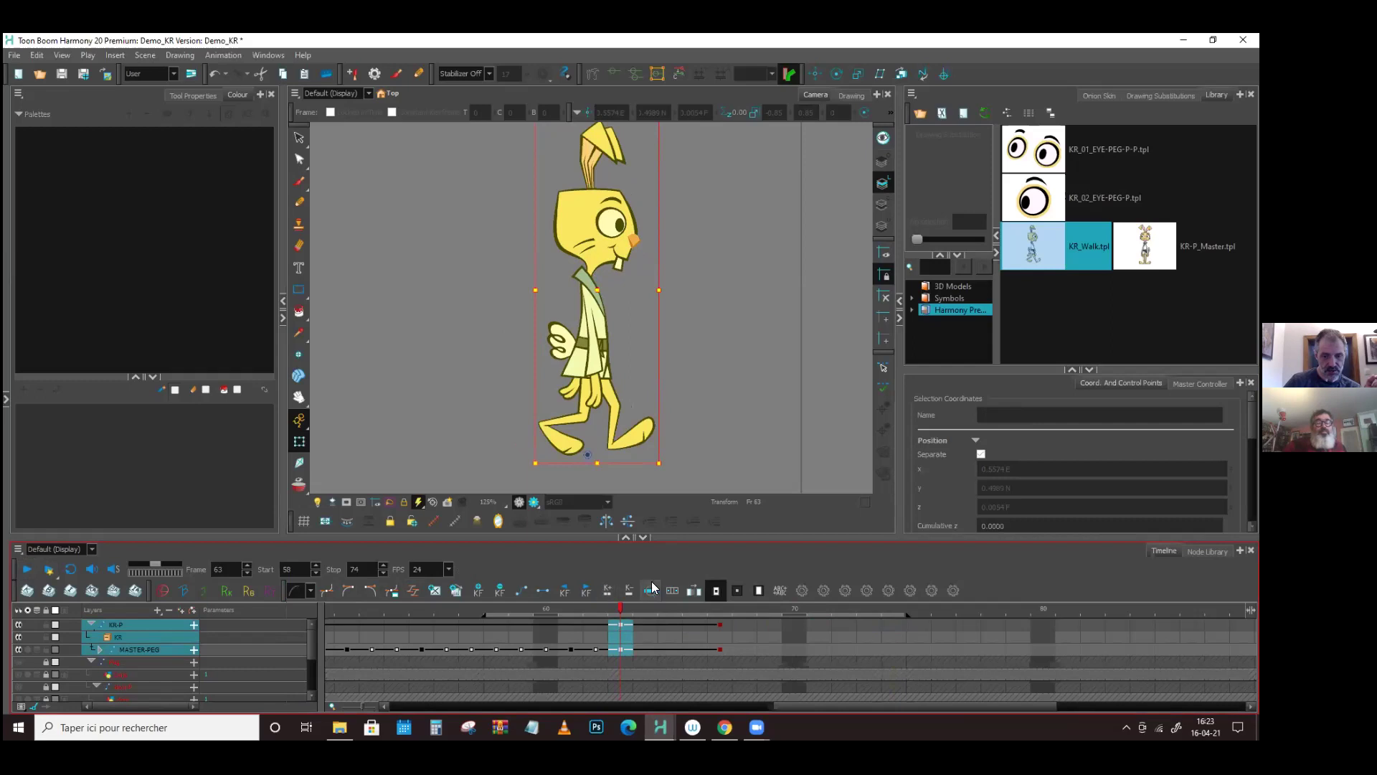
- Play the eased stop from frame 58 and extend the playback range to end at frame 80
left_click(666, 618)
left_click(726, 629)
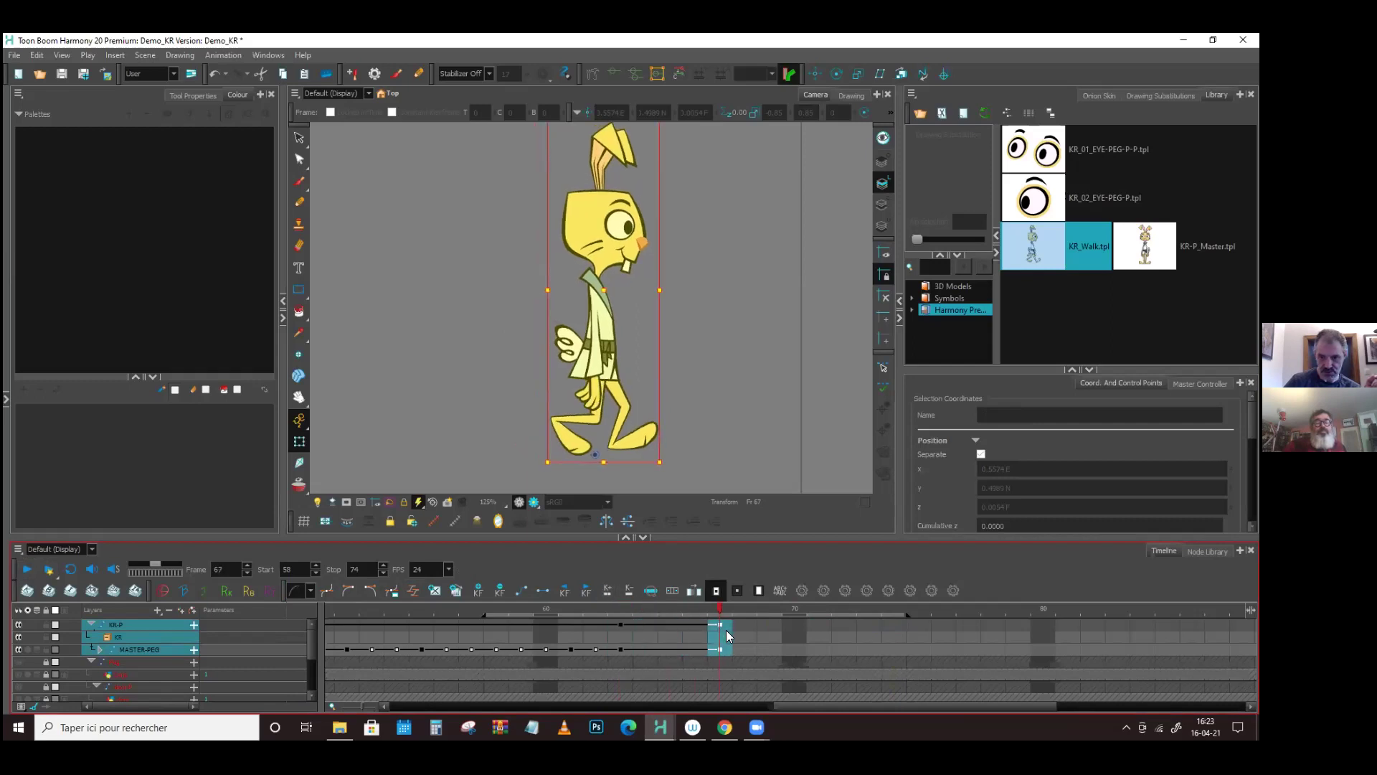
left_click(474, 638)
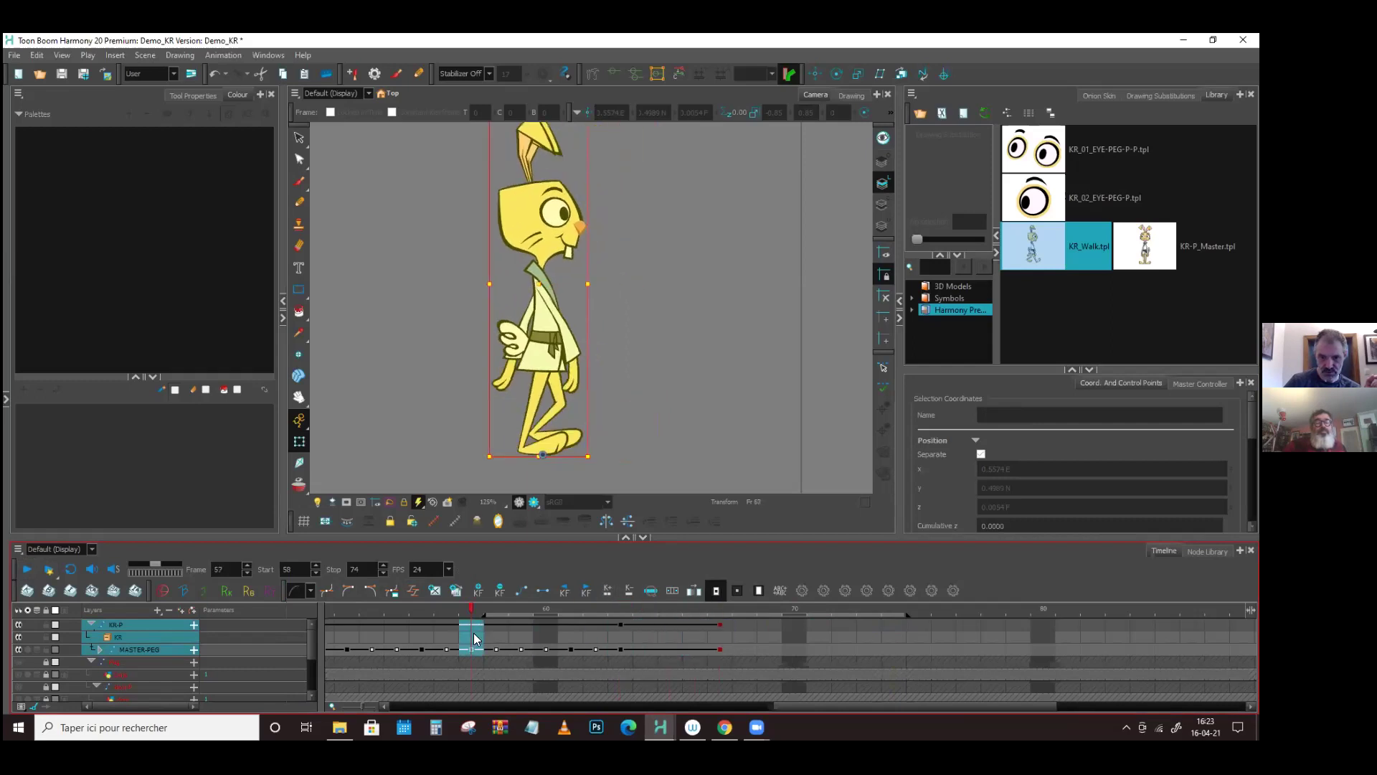
left_click(27, 569)
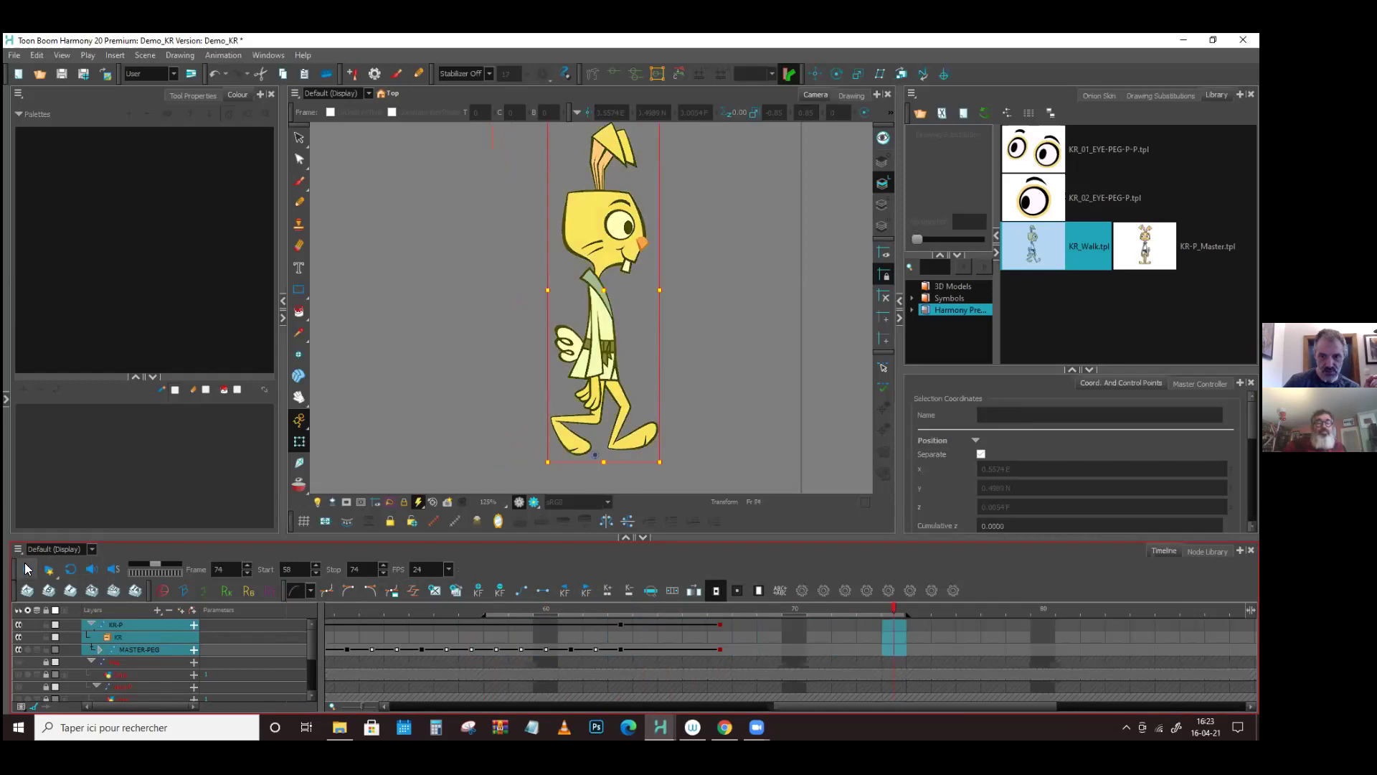
left_click_drag(843, 705, 882, 711)
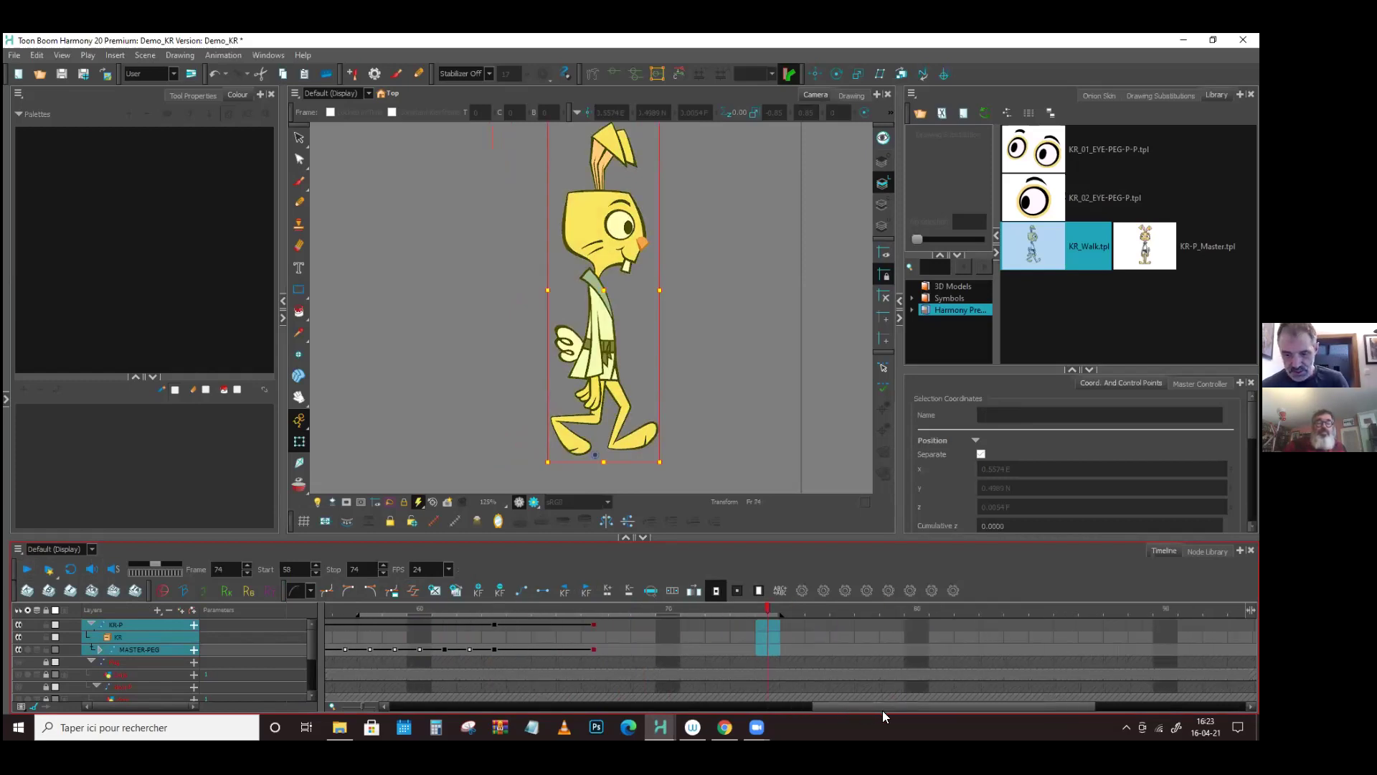
left_click_drag(827, 626, 929, 630)
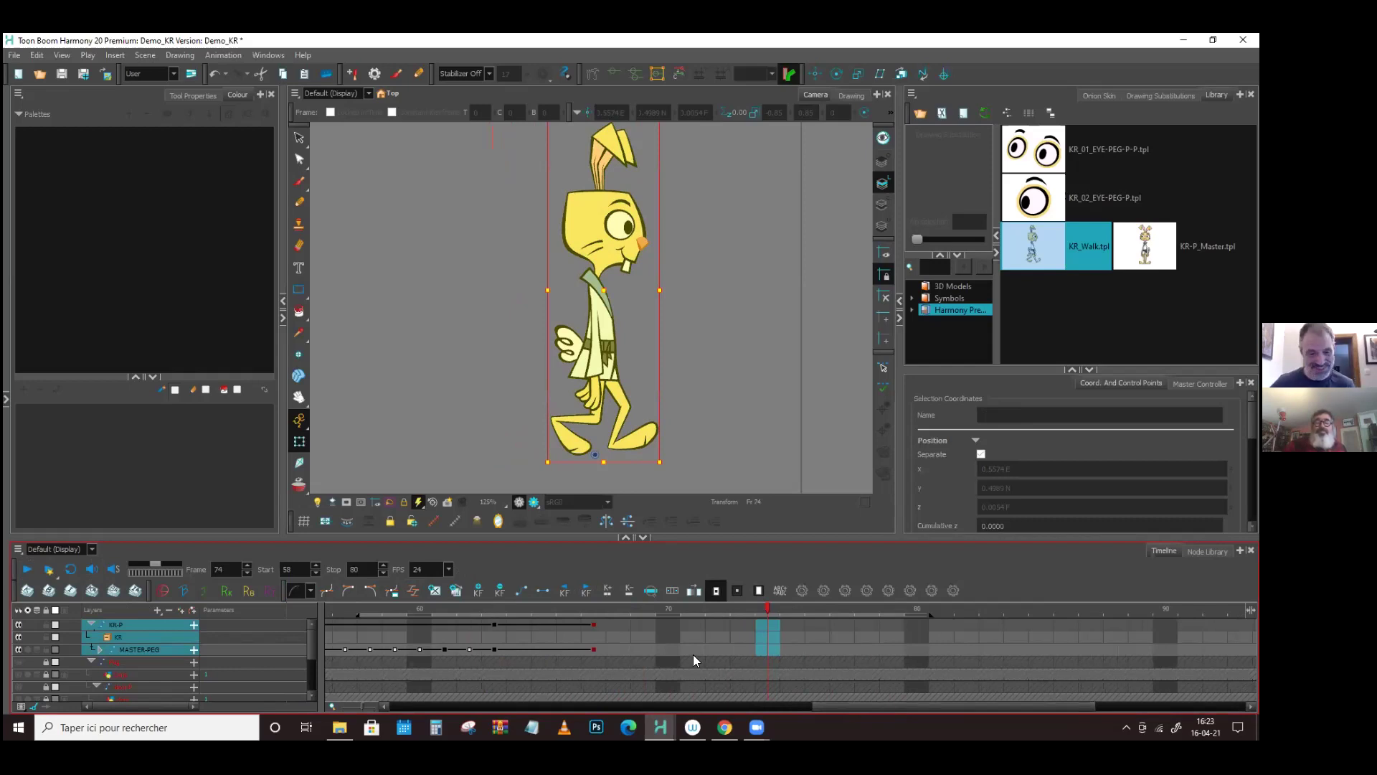
- Examine the stored MASTER-PEG poses at frames 98, 99 and 100 against the stopping pose at frame 67
left_click(514, 607)
left_click_drag(514, 607, 600, 609)
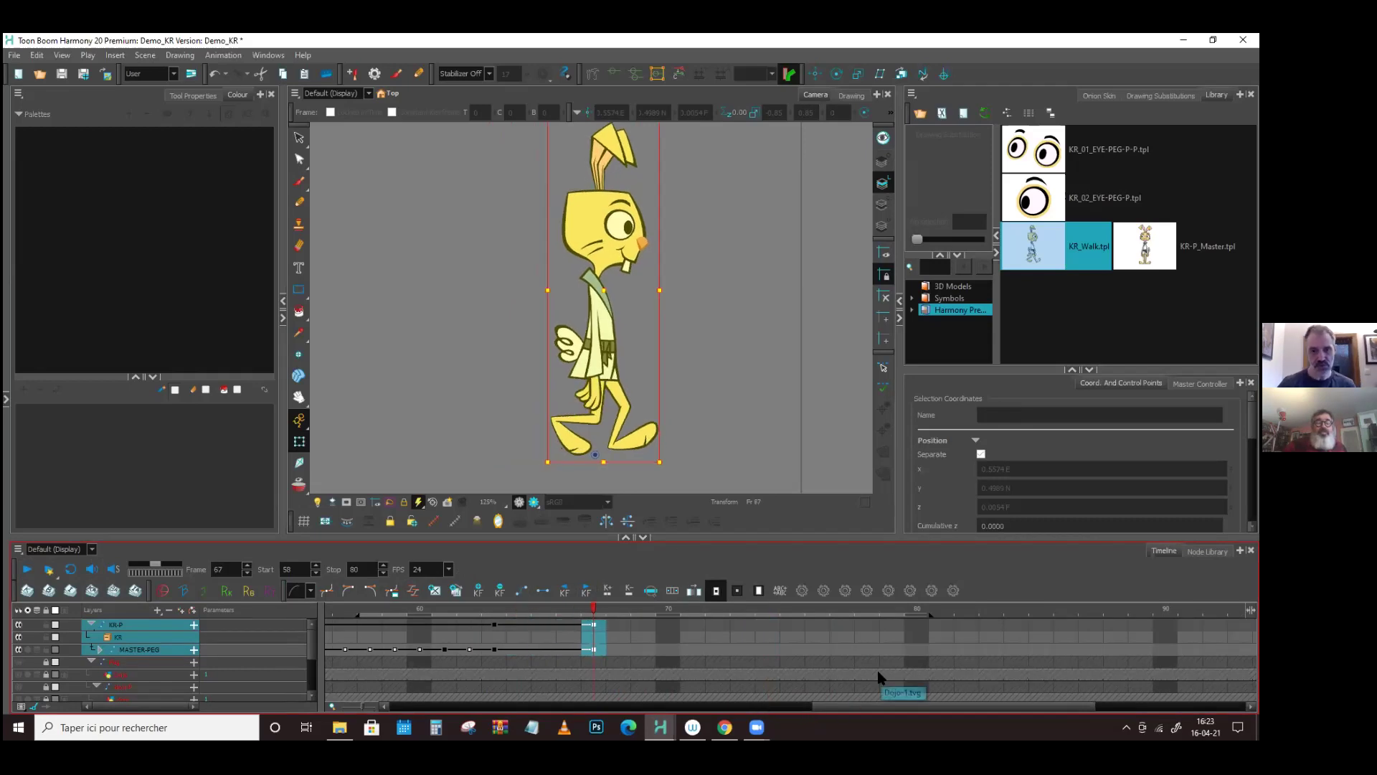
left_click_drag(878, 708, 989, 692)
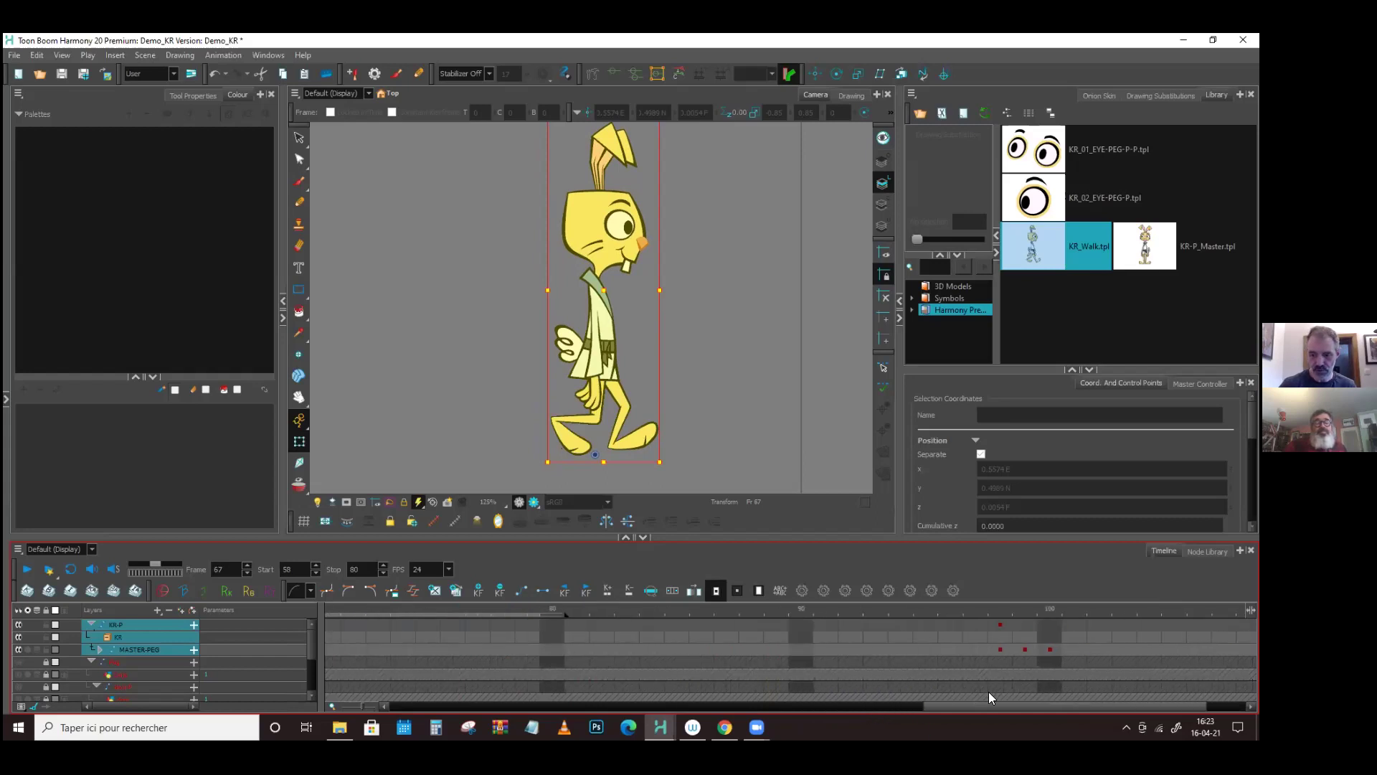
left_click(1026, 650)
scroll(734, 464, "down", 4)
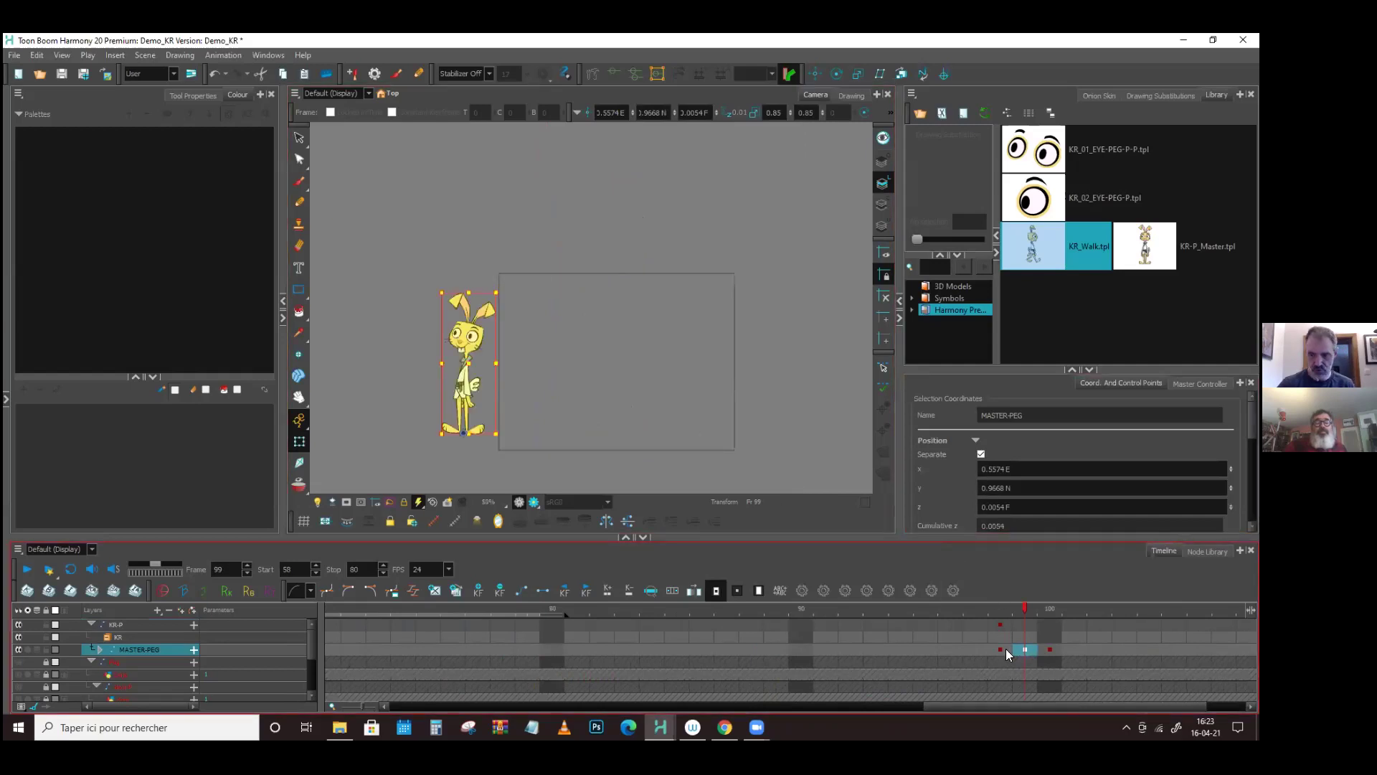
left_click(1001, 648)
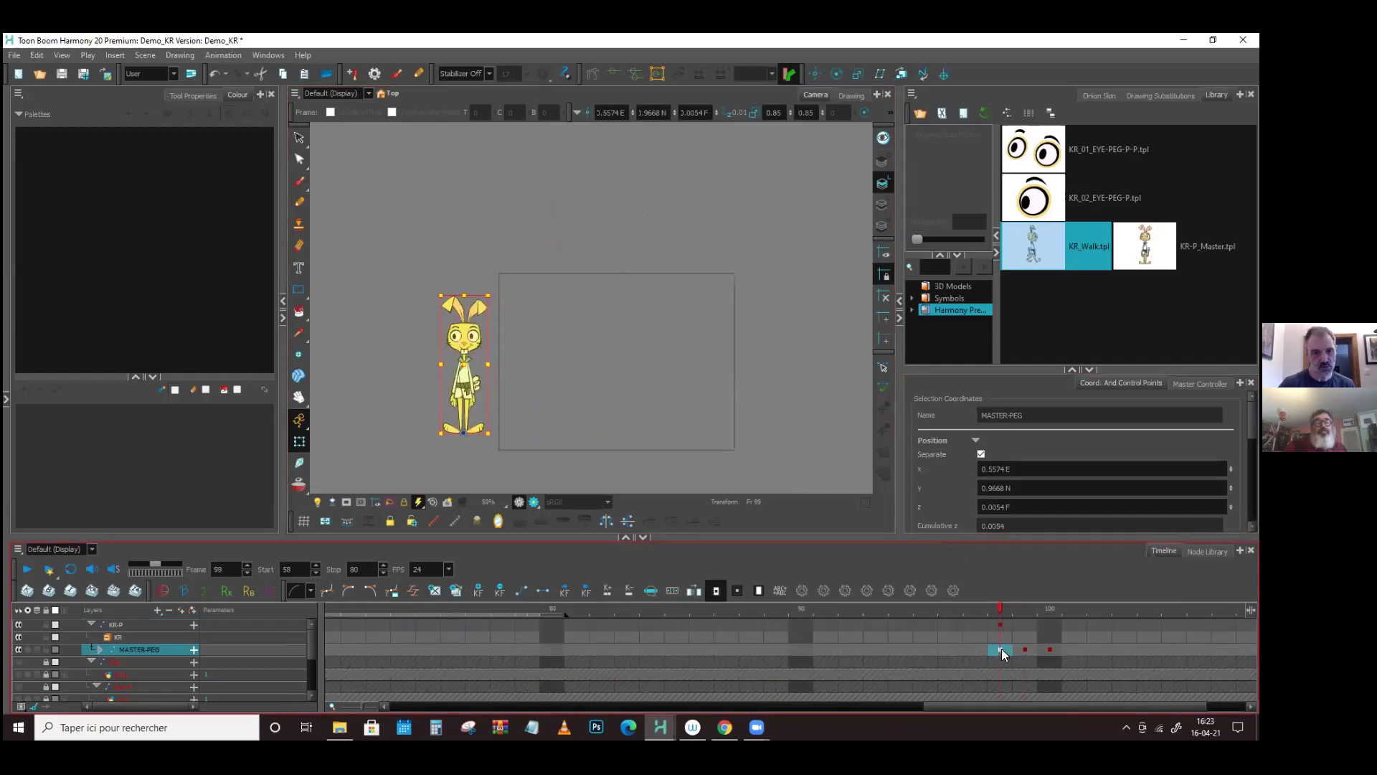
left_click(1025, 648)
left_click(1049, 649)
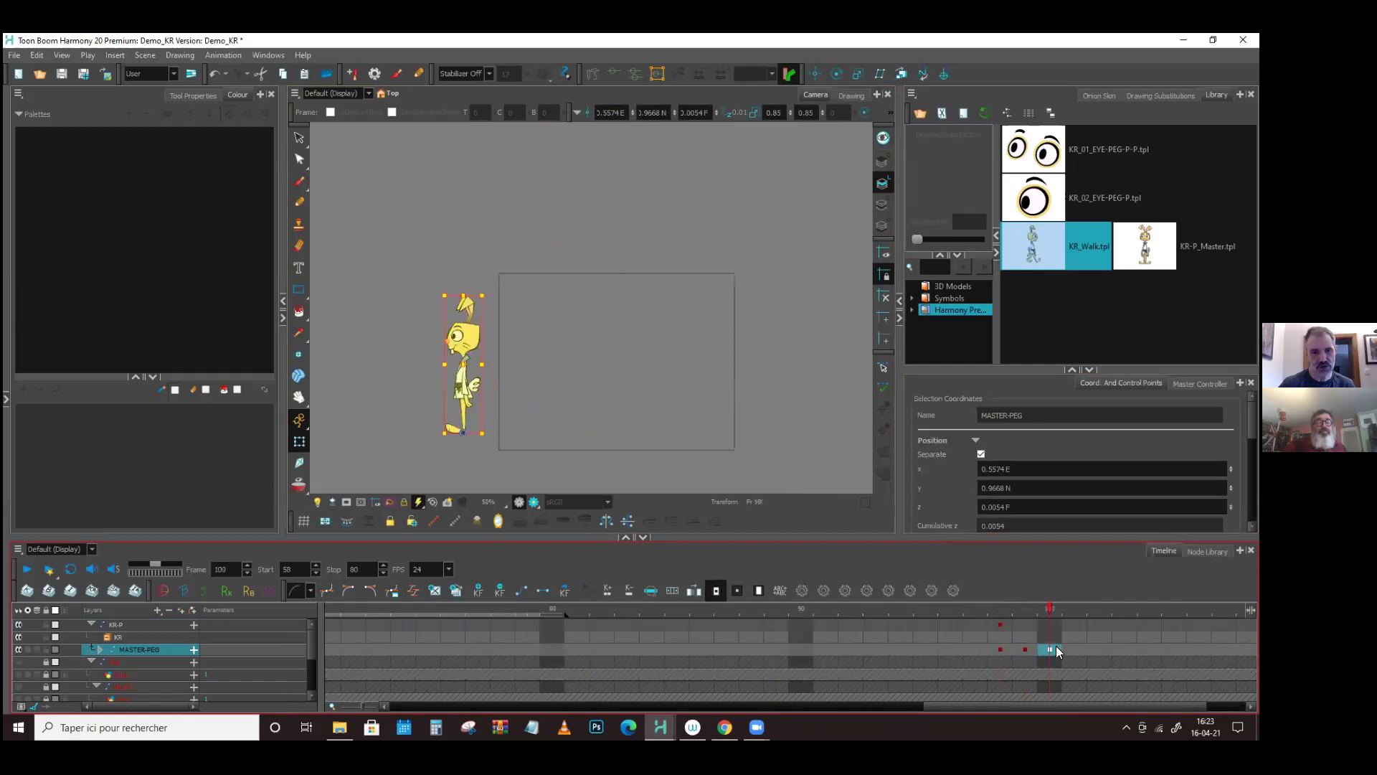
- Copy the MASTER-PEG pose from frame 99 to frame 73
left_click(1025, 648)
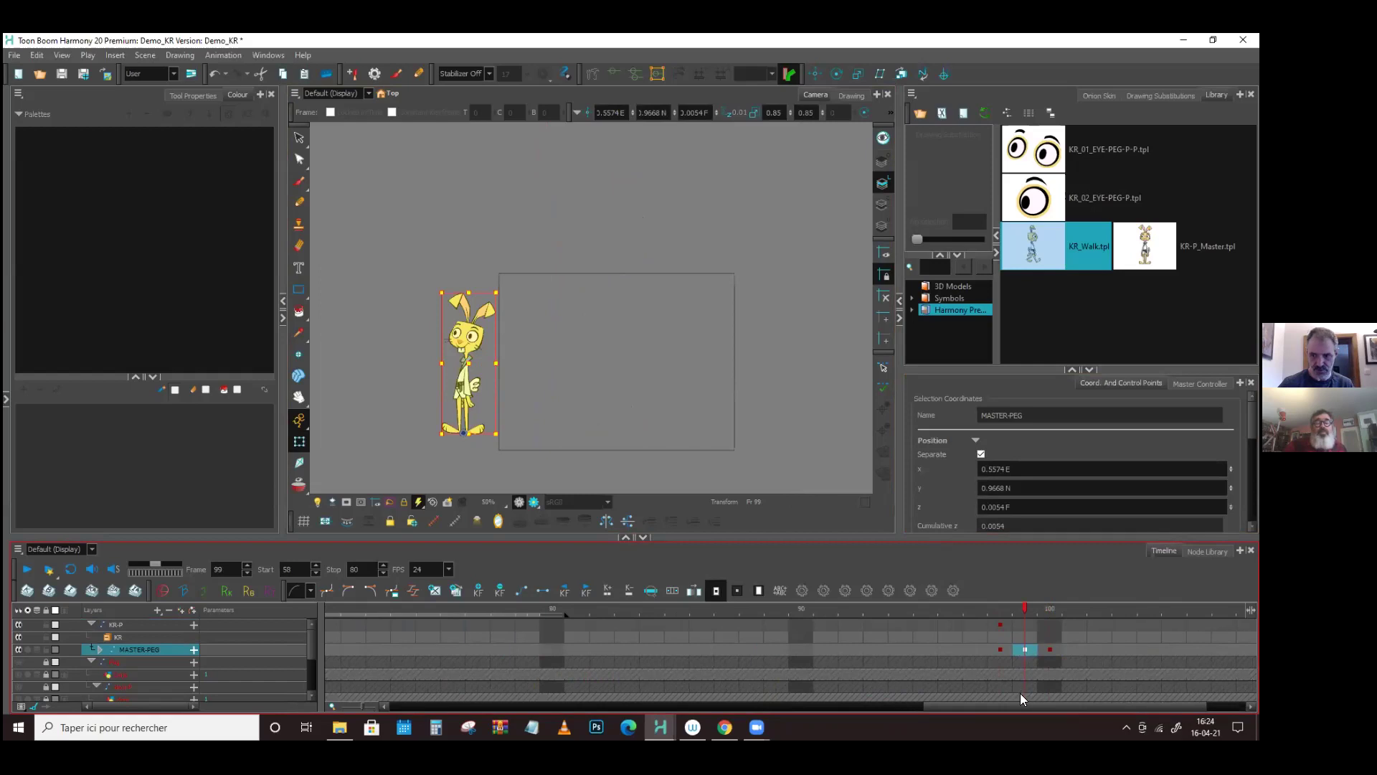
left_click_drag(1016, 709, 889, 703)
left_click(714, 649)
key("ctrl+v")
scroll(644, 335, "up", 3)
key("space")
left_click_drag(681, 428, 692, 349)
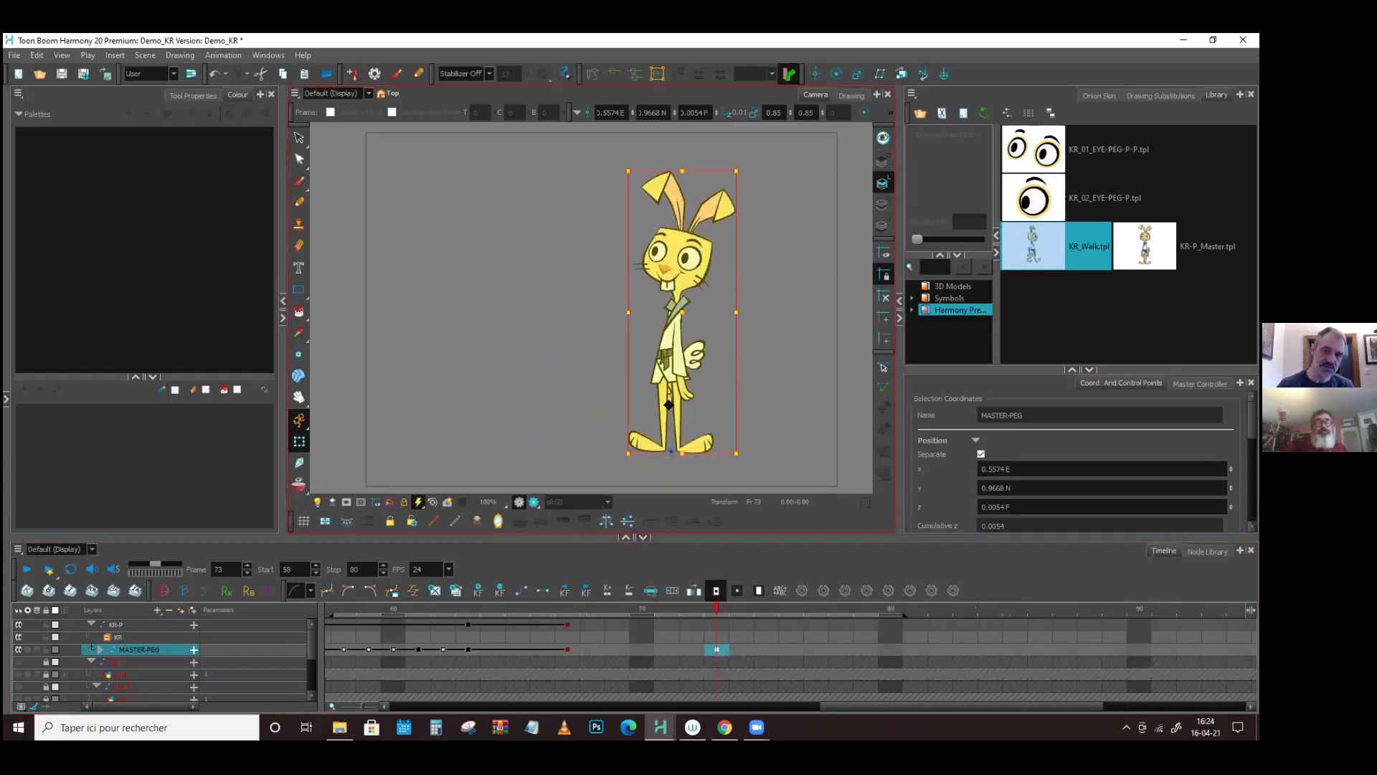
- Copy MASTER-PEG's frame 67 pose to frame 71 and move the standing pose keyframe from frame 73 to frame 77
left_click(568, 650)
scroll(690, 394, "up", 2)
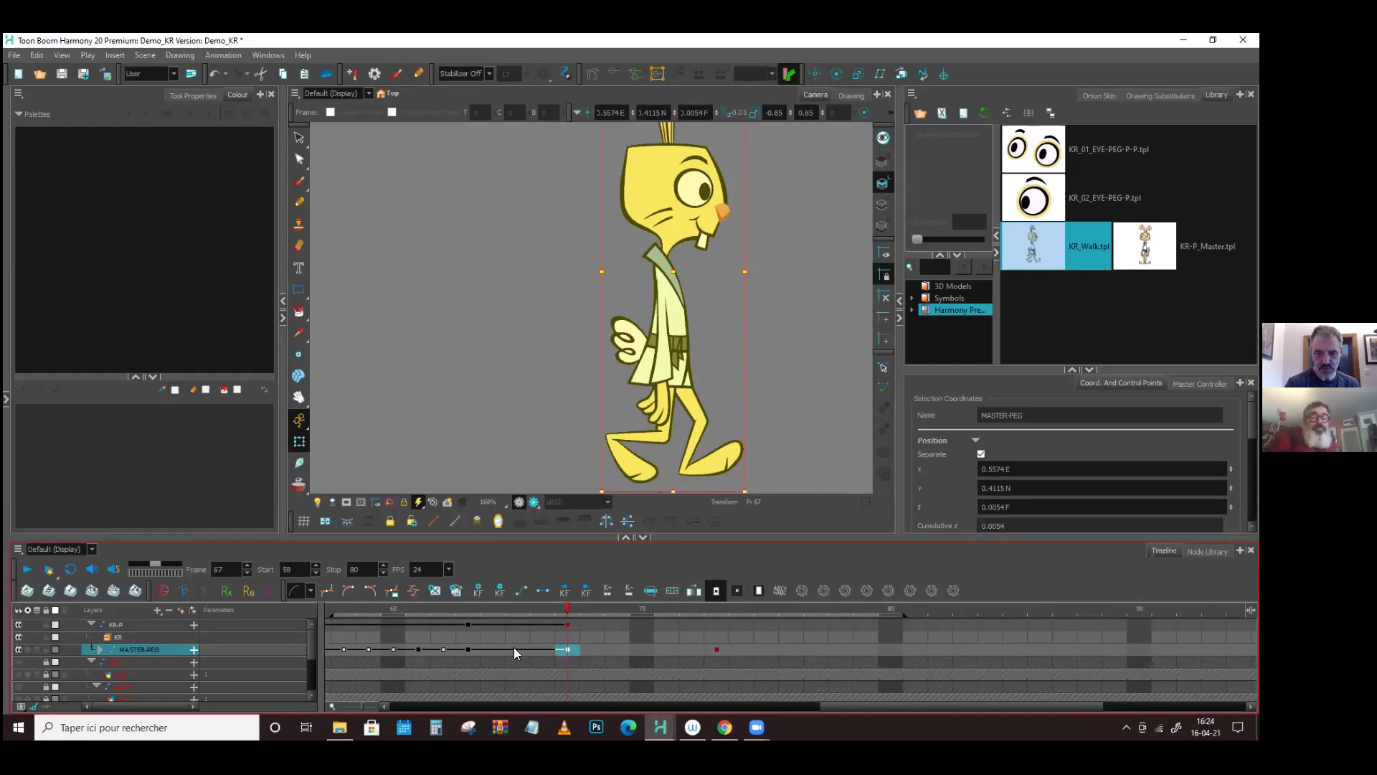
left_click(616, 650)
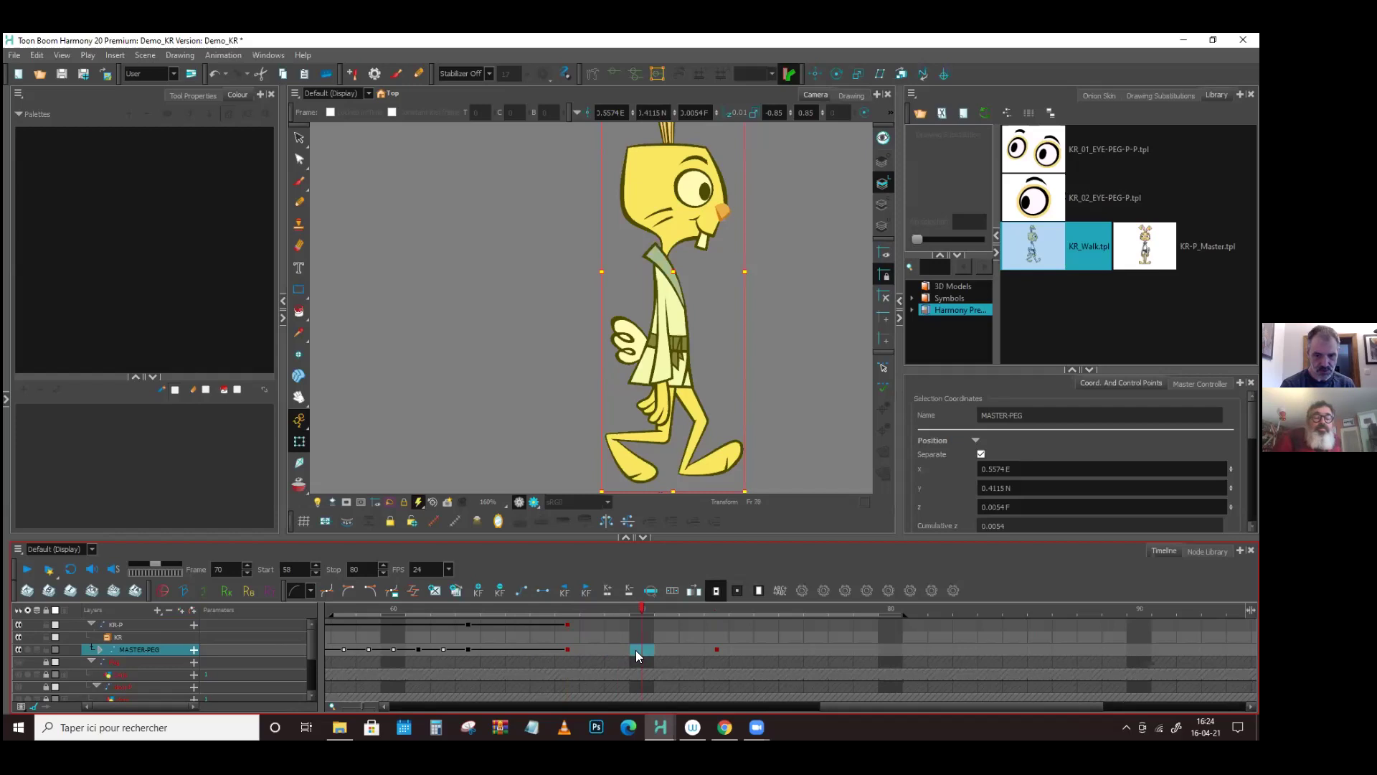
left_click(719, 650)
left_click_drag(809, 653, 813, 653)
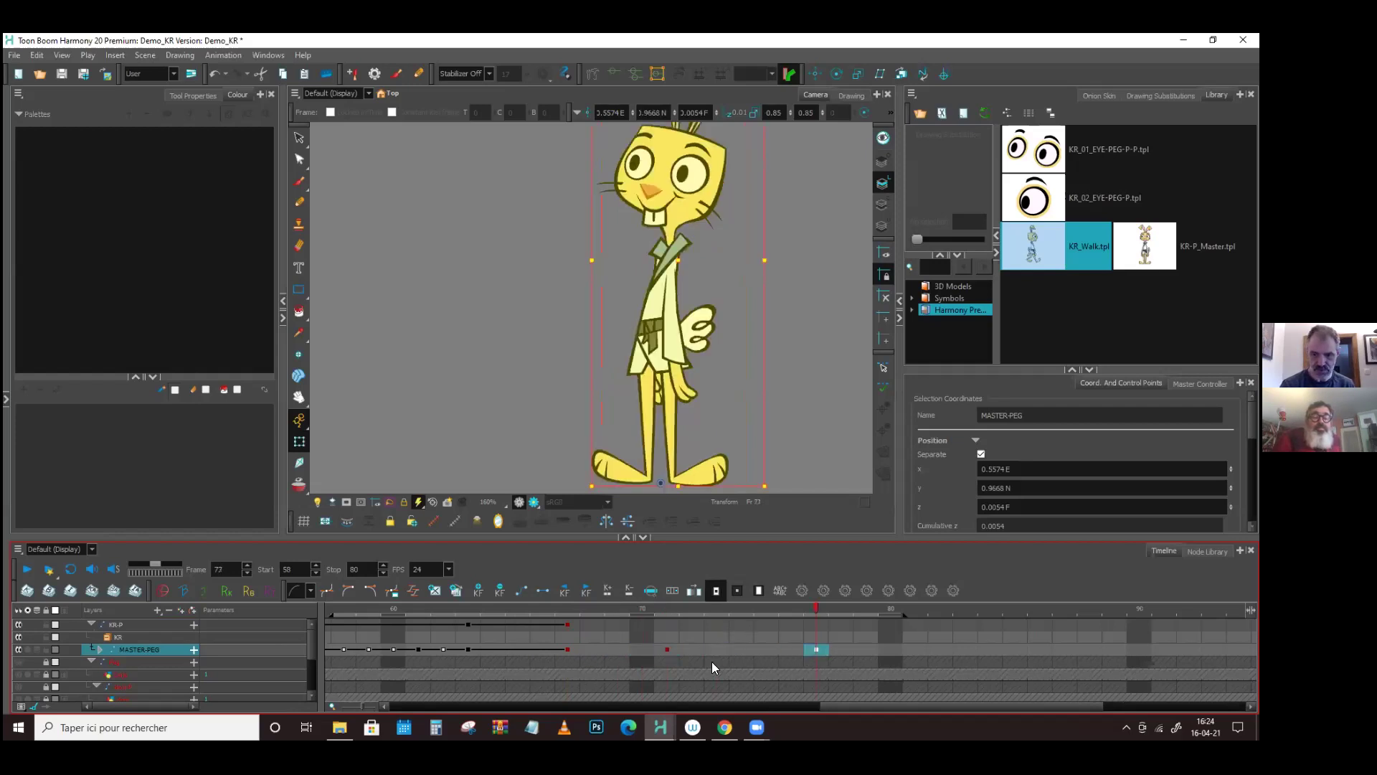
- Save the scene with MASTER-PEG's frame 71 keyframe selected and check the keyframes on its child layers
left_click(670, 650)
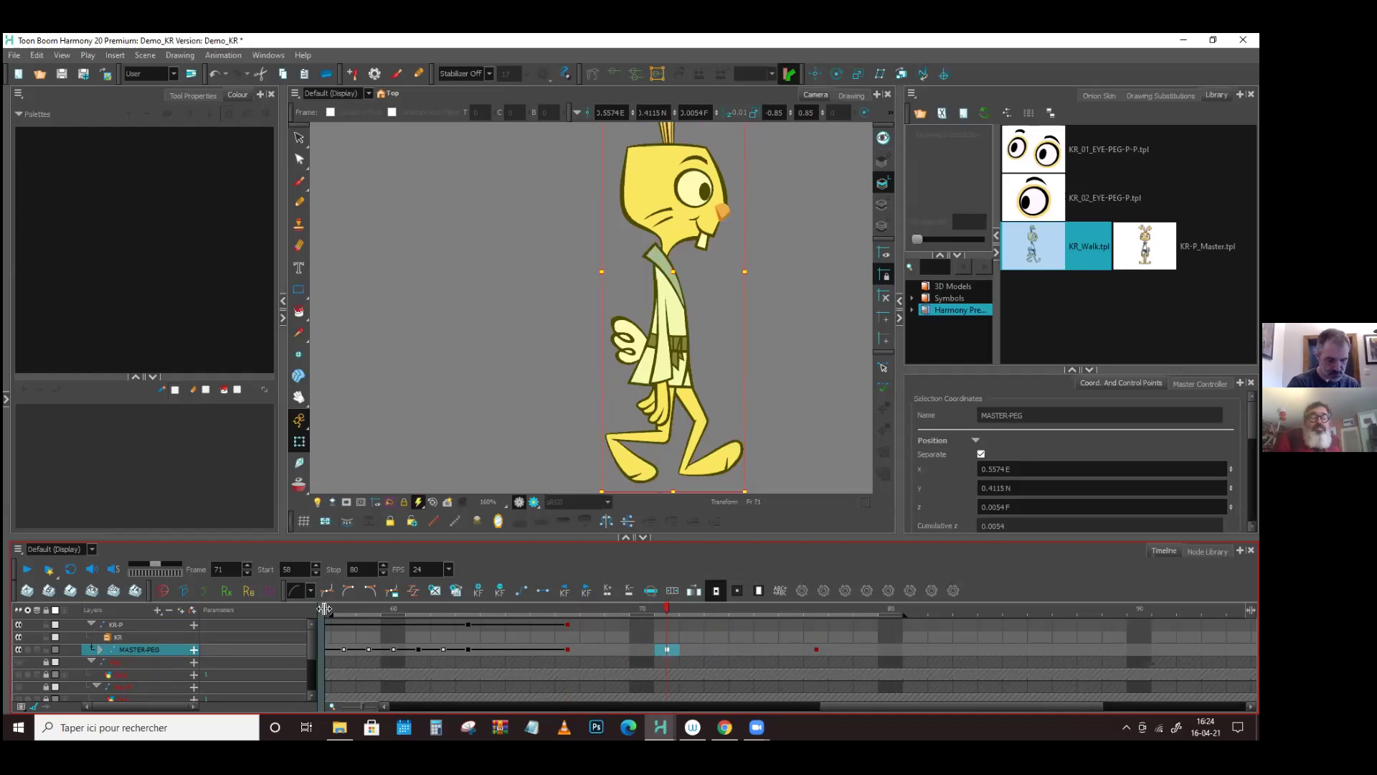
left_click(100, 649)
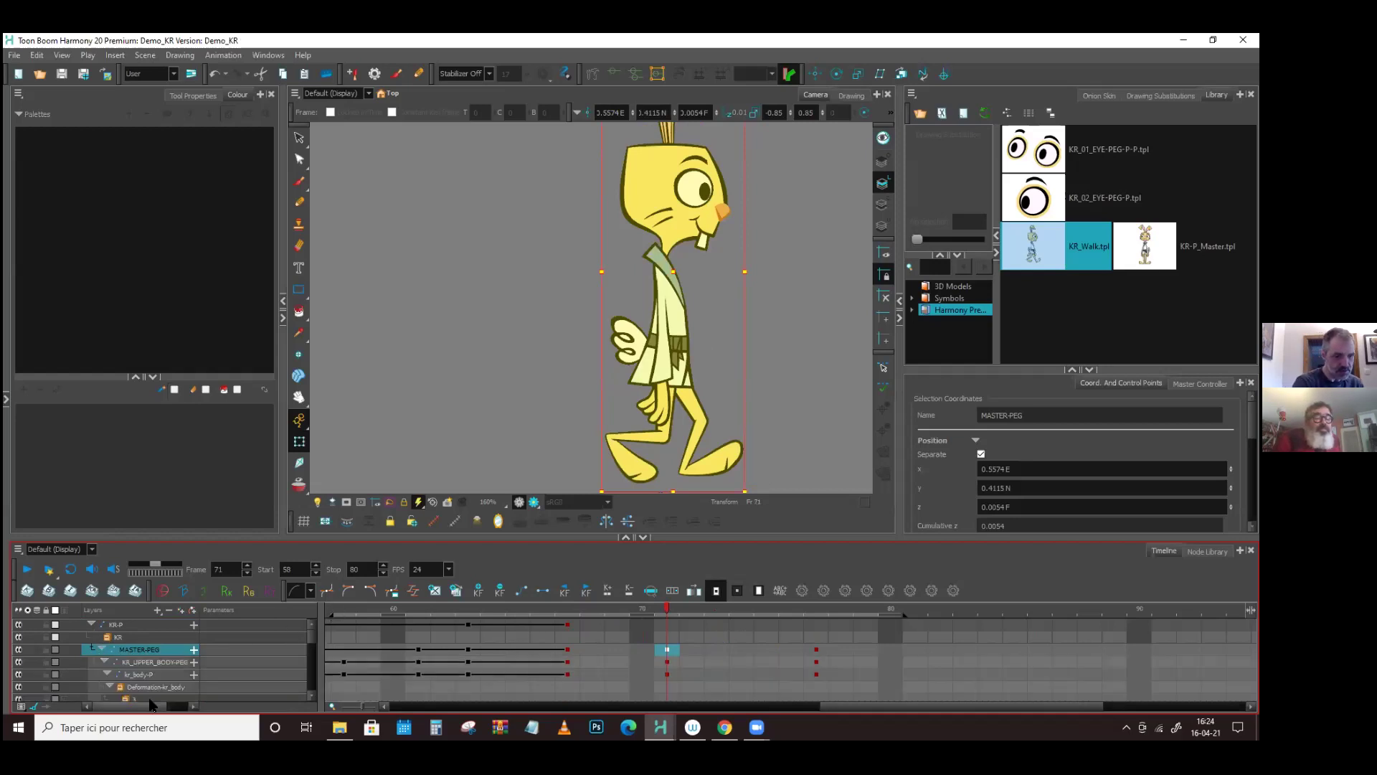
left_click(102, 648)
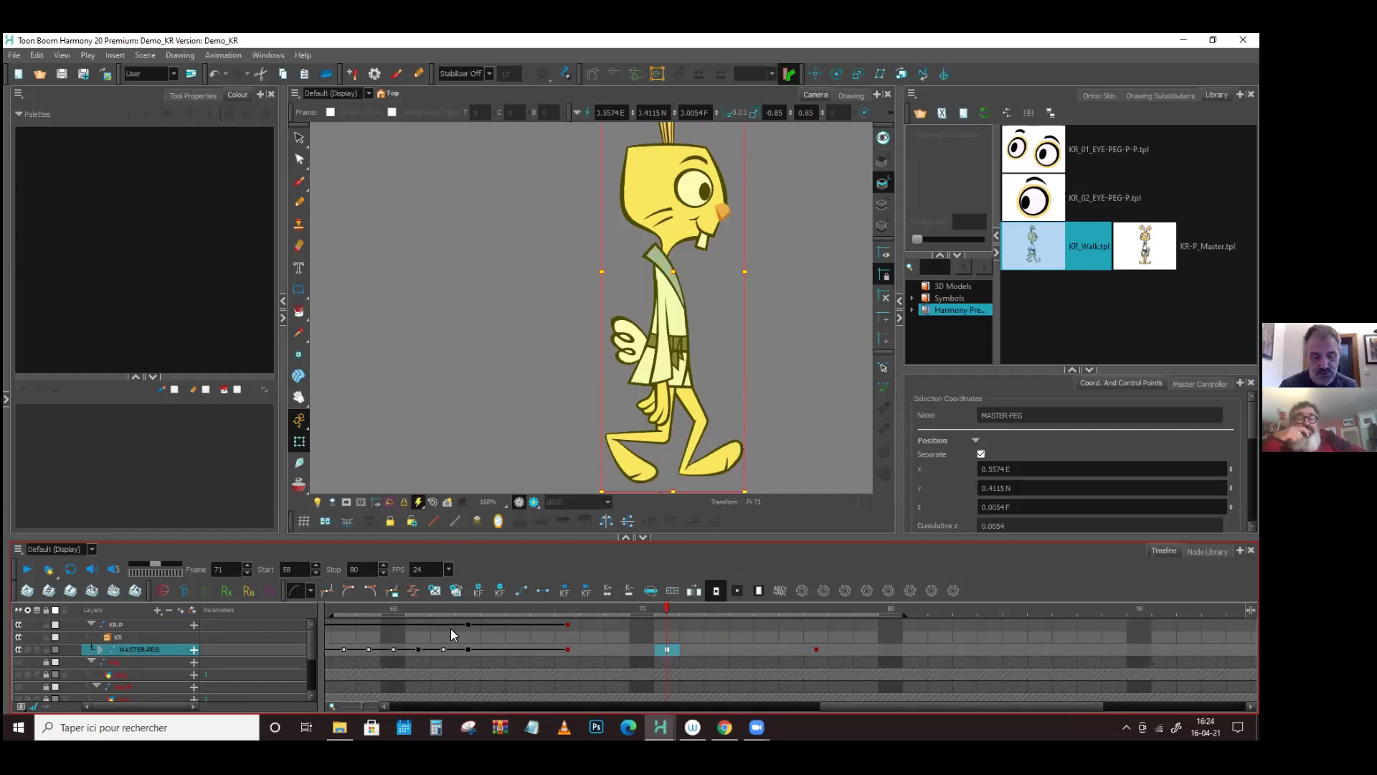
left_click_drag(788, 289, 749, 386)
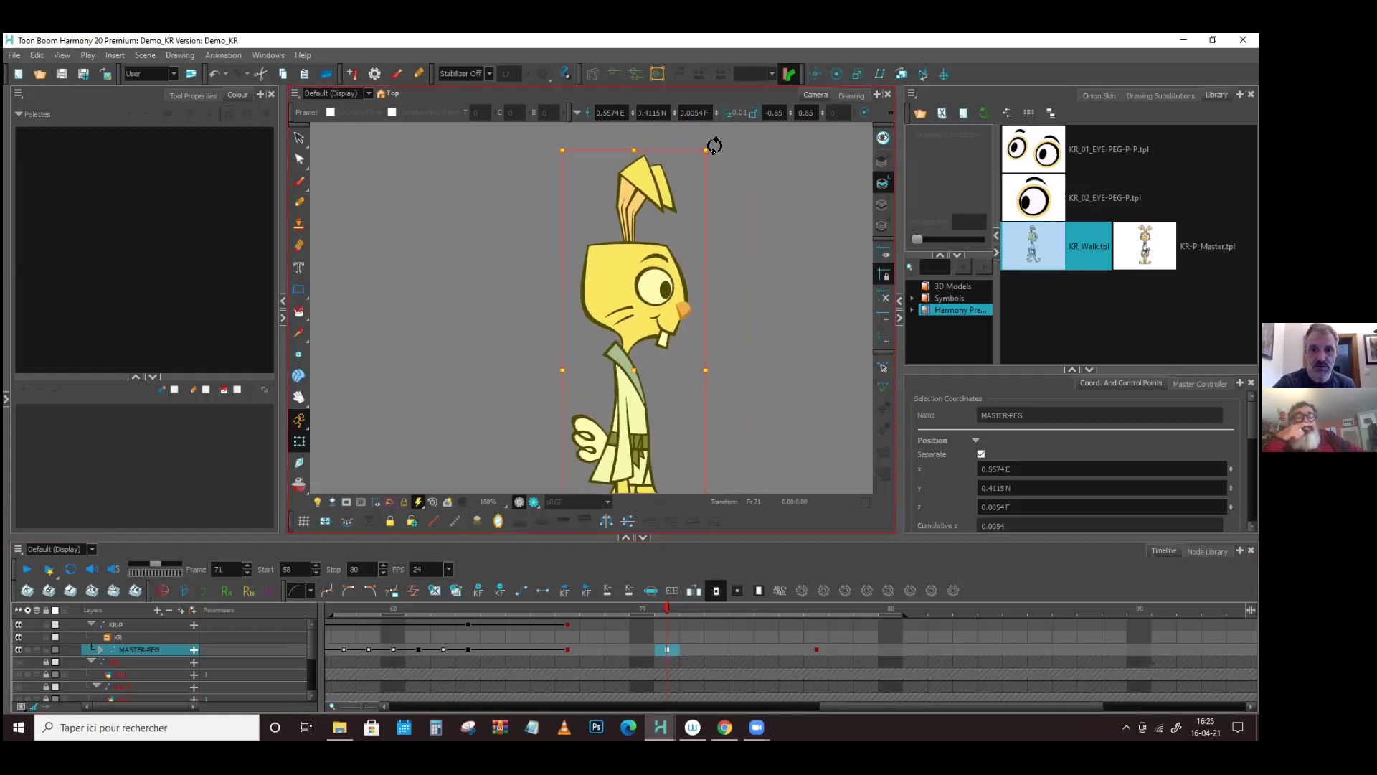
- Rotate MASTER-PEG to about -2.78° at frame 71, enable onion skin and move the rabbit back to about X 0.32 W
left_click_drag(715, 146, 743, 155)
key("space")
left_click_drag(768, 320, 757, 271)
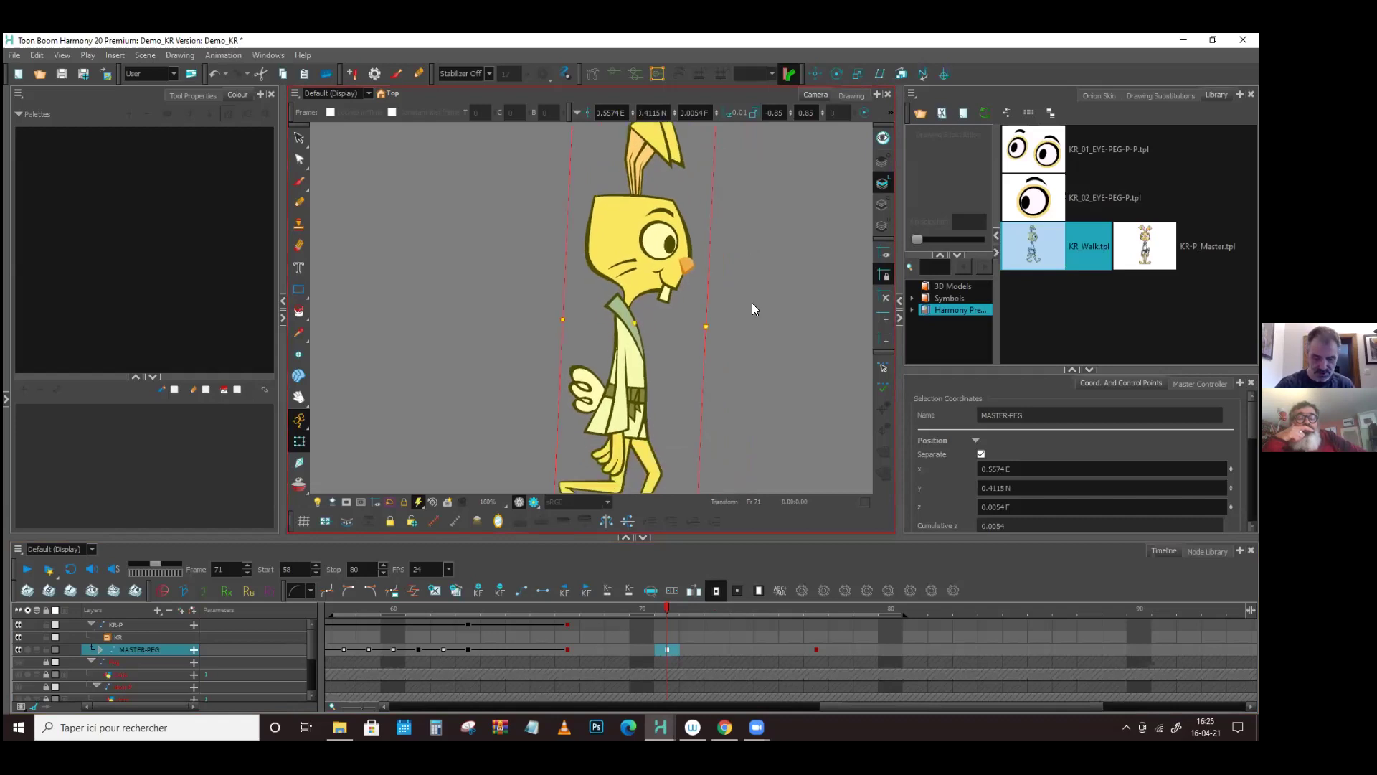
key("alt+o")
left_click_drag(634, 321, 599, 323)
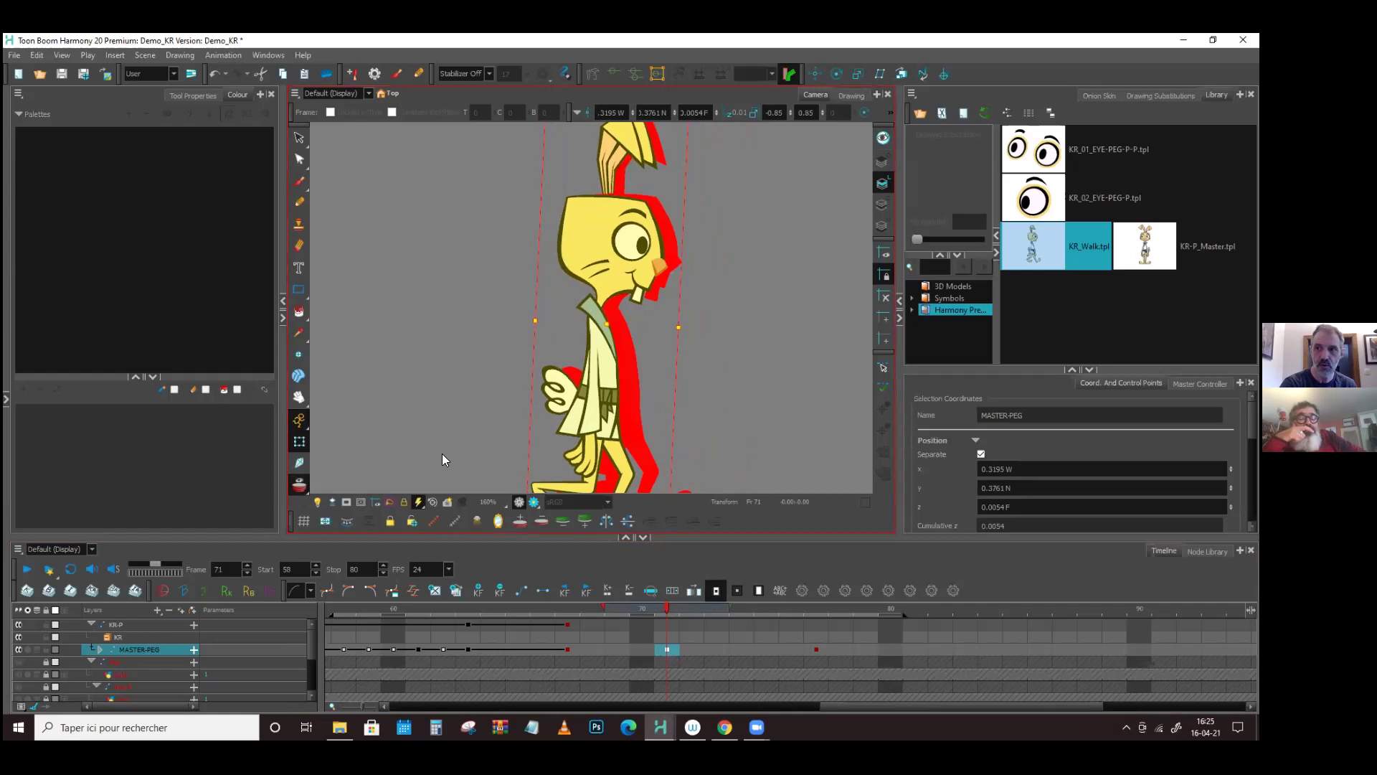
- Try the advanced onion skin display in the onion skin settings and return to the regular onion skin
left_click(1099, 94)
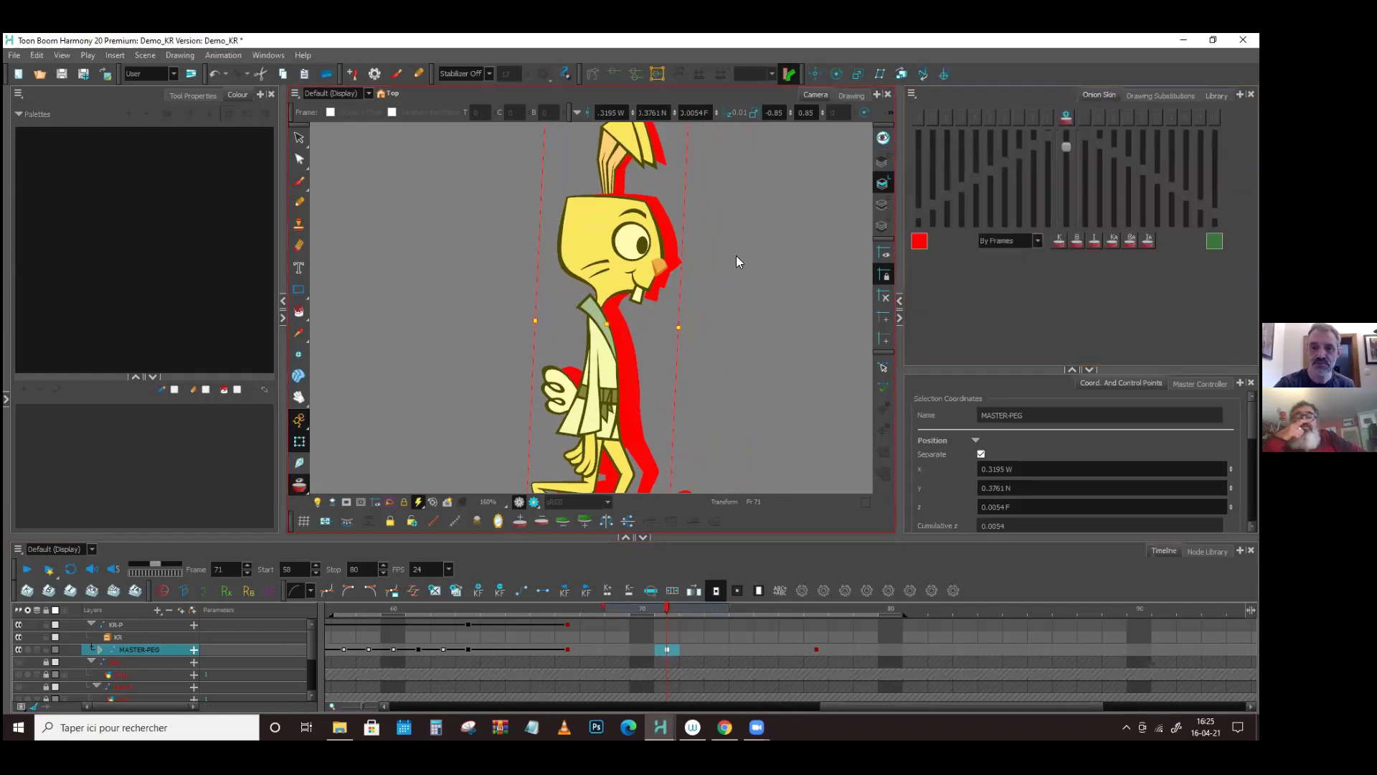
left_click(299, 485)
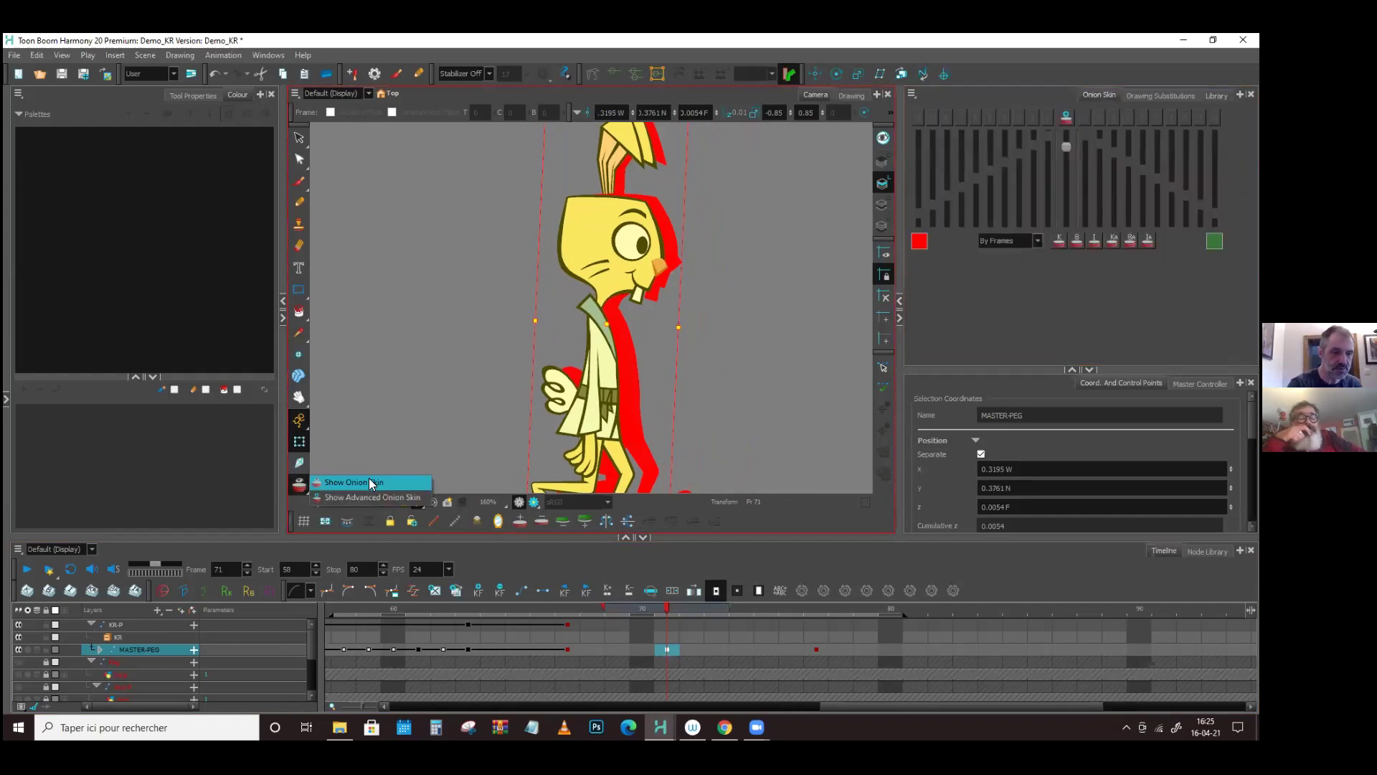
left_click(411, 498)
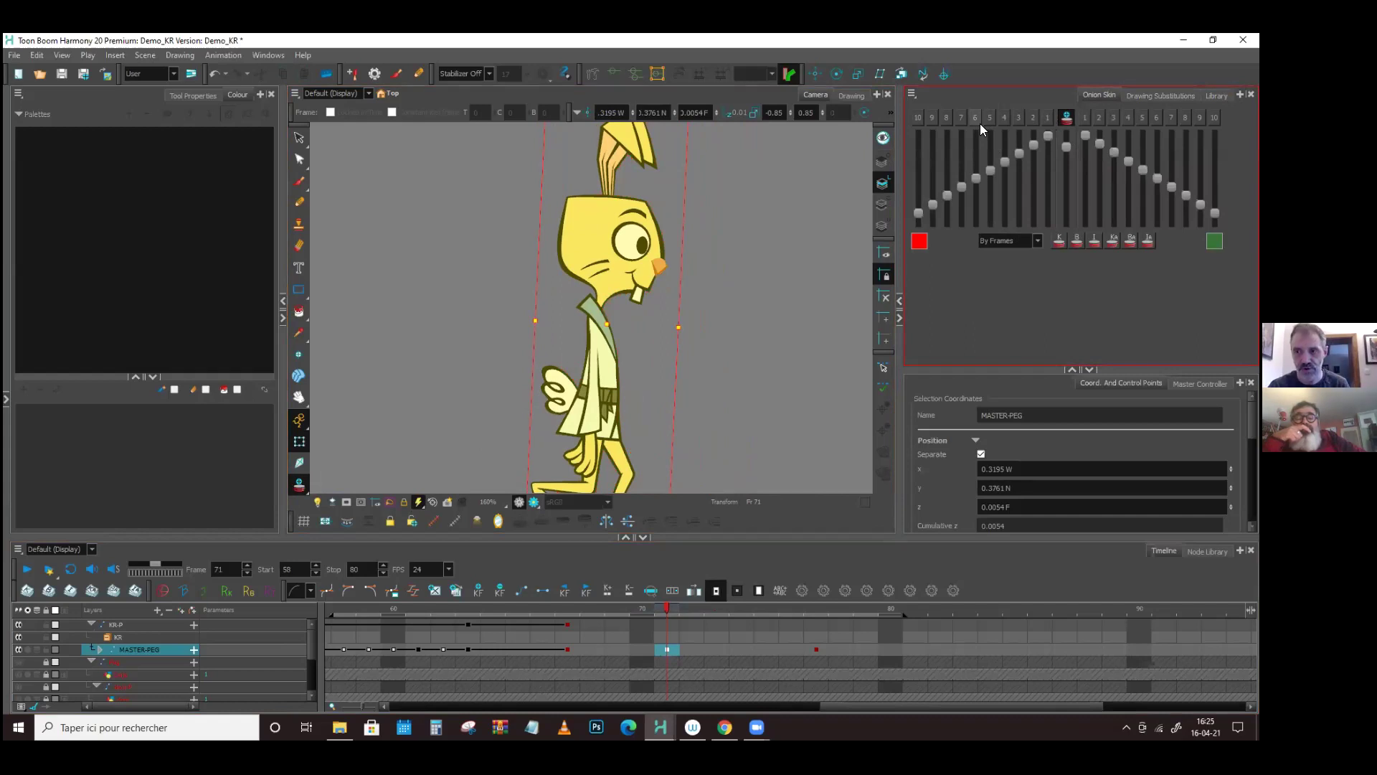
left_click_drag(902, 335, 912, 334)
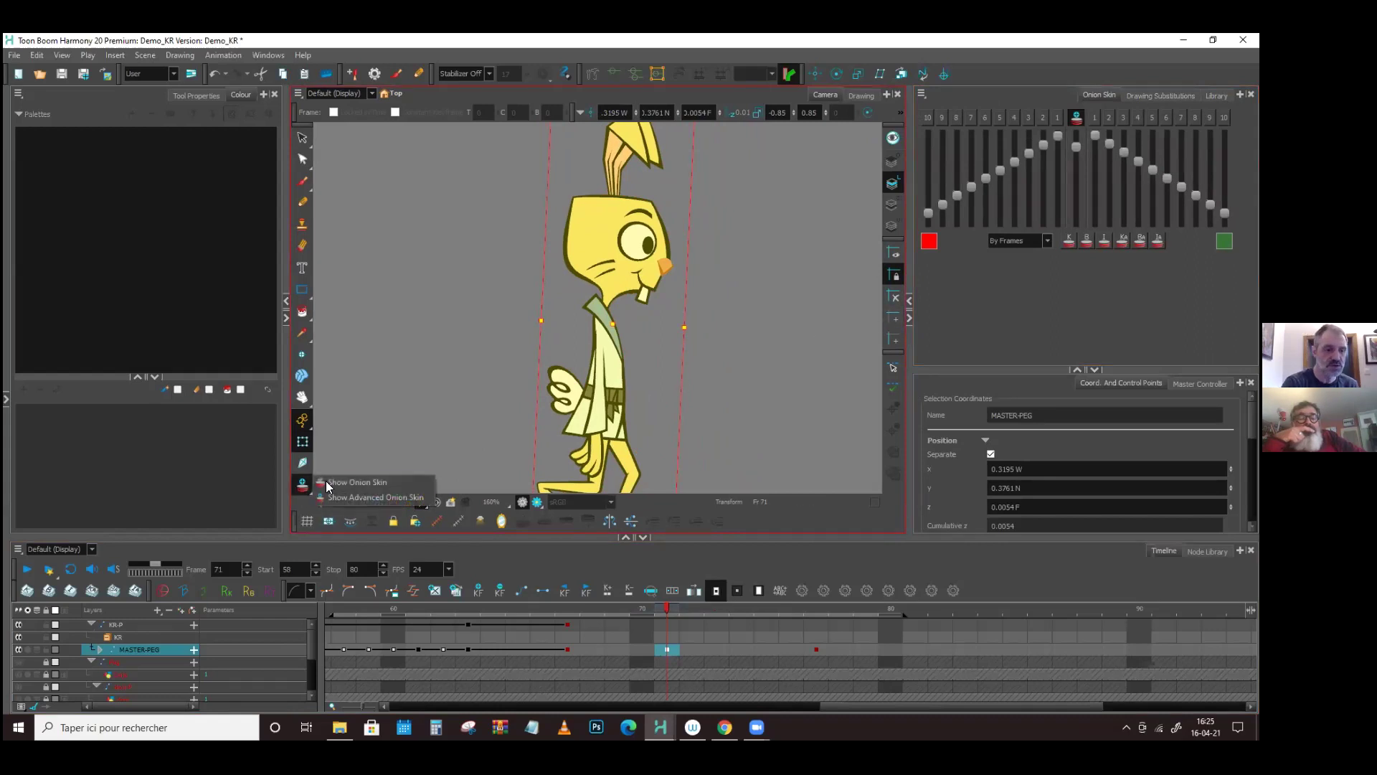
left_click(333, 482)
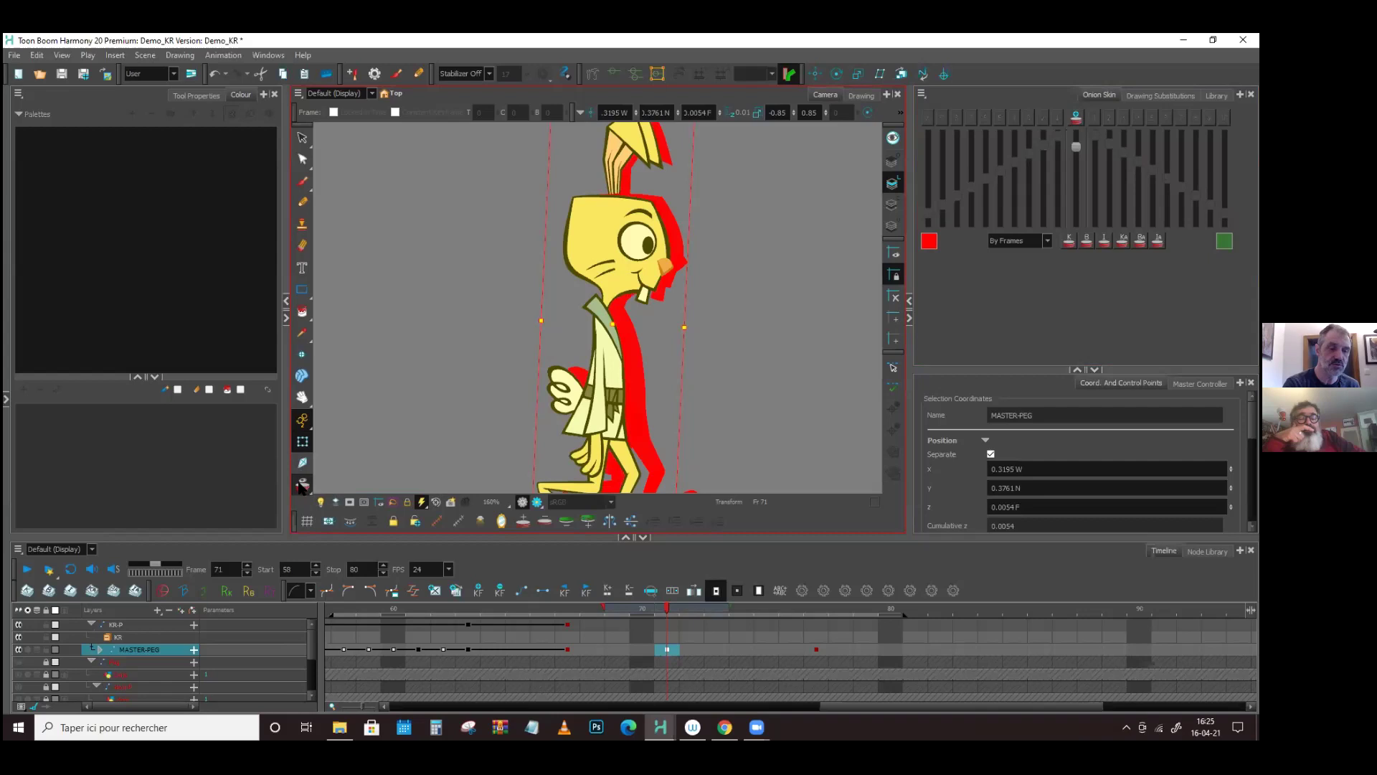
left_click(1036, 233)
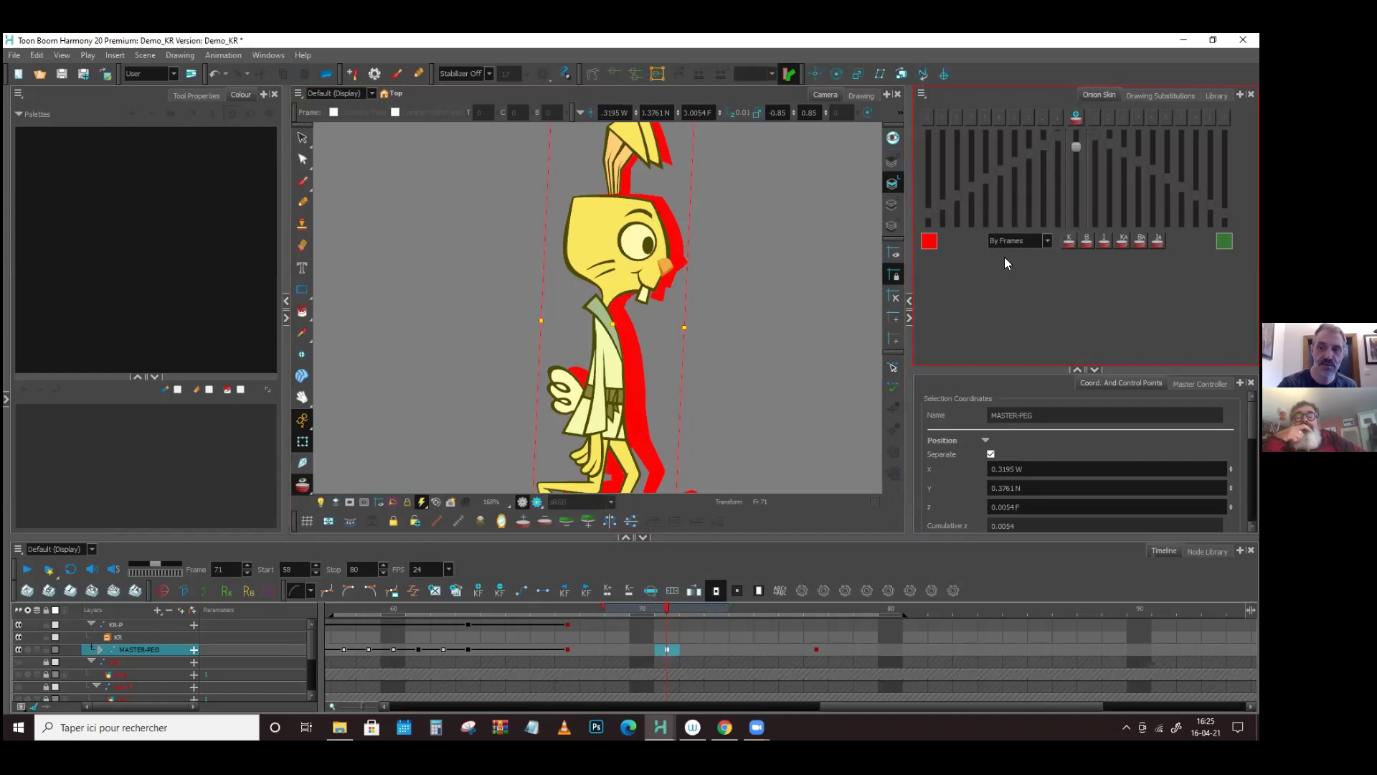
left_click(625, 385)
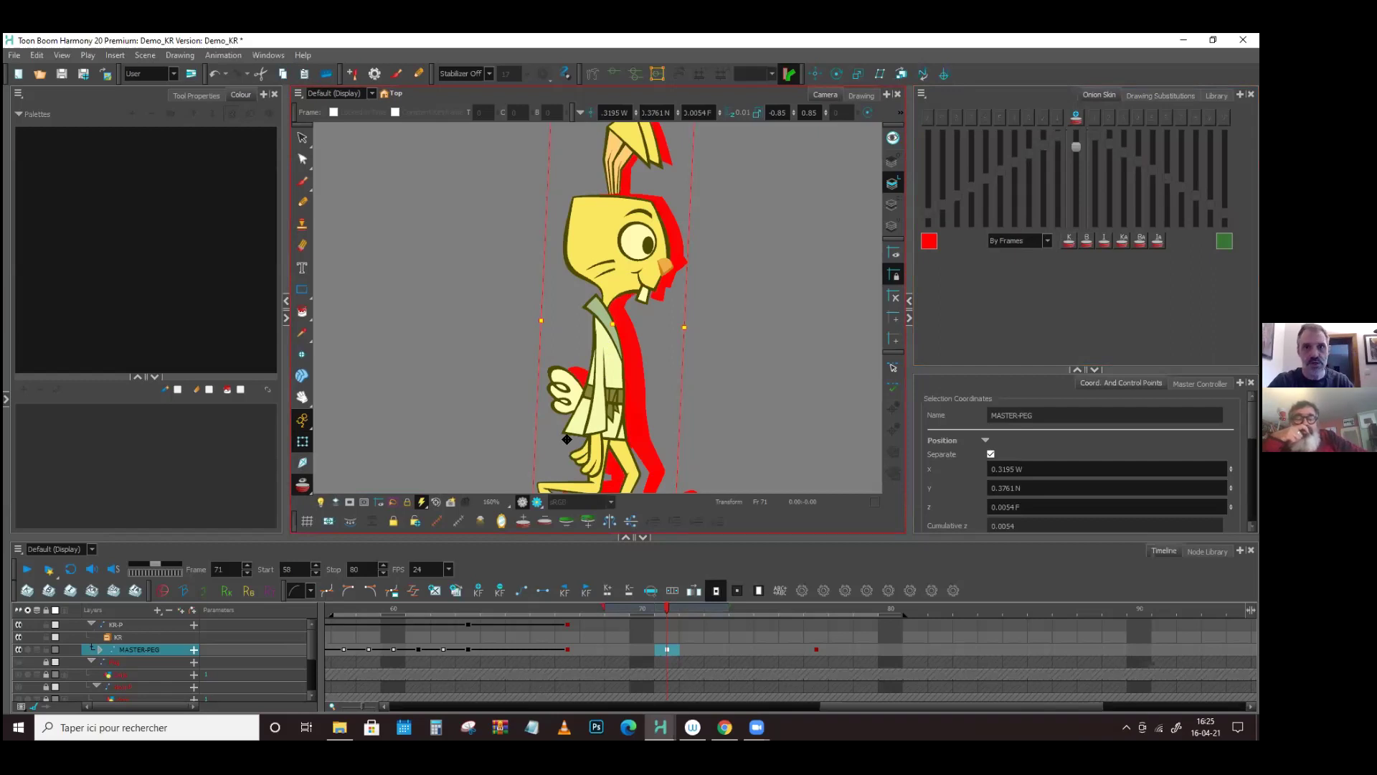
- Expand the coordinates view and nudge MASTER-PEG at frame 71 to about X 0.30 W
left_click(1078, 370)
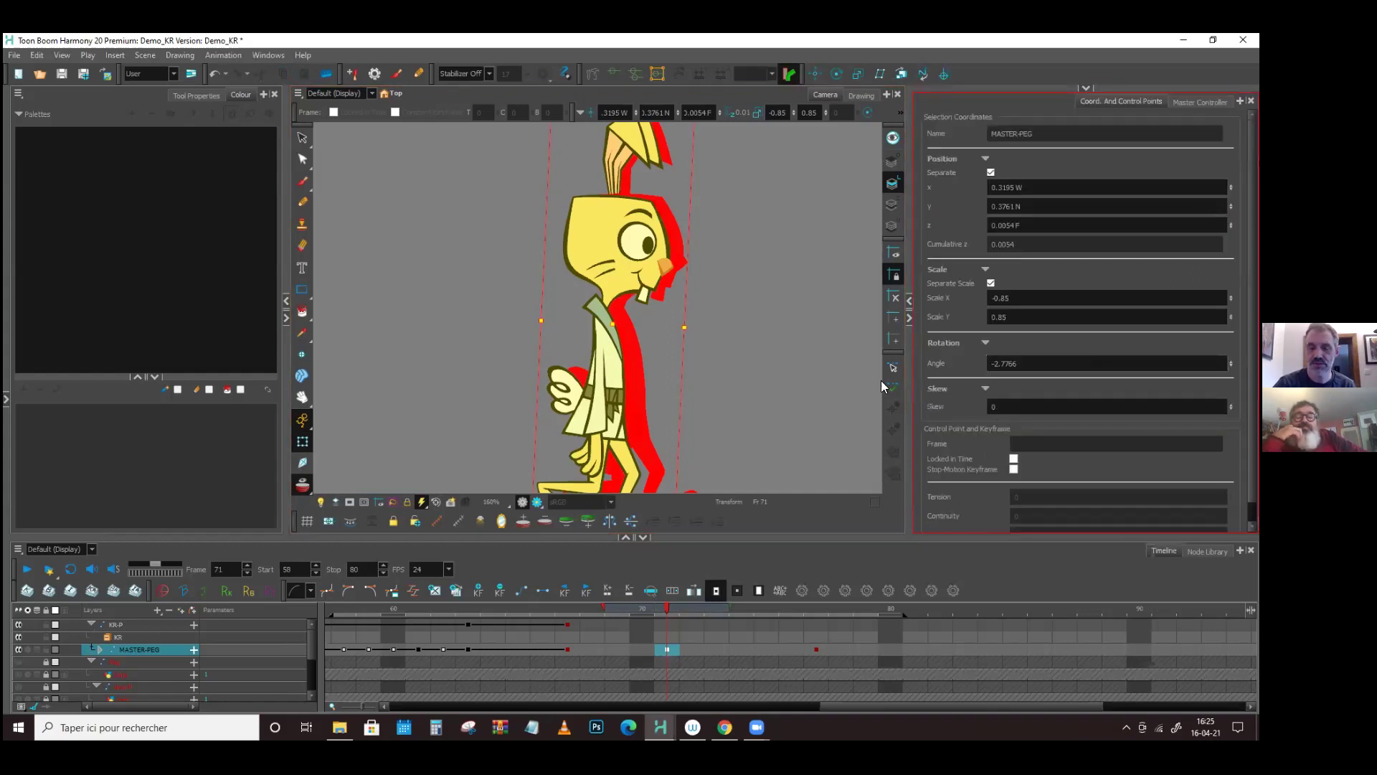
scroll(693, 327, "down", 1)
key("space")
left_click_drag(753, 364, 711, 334)
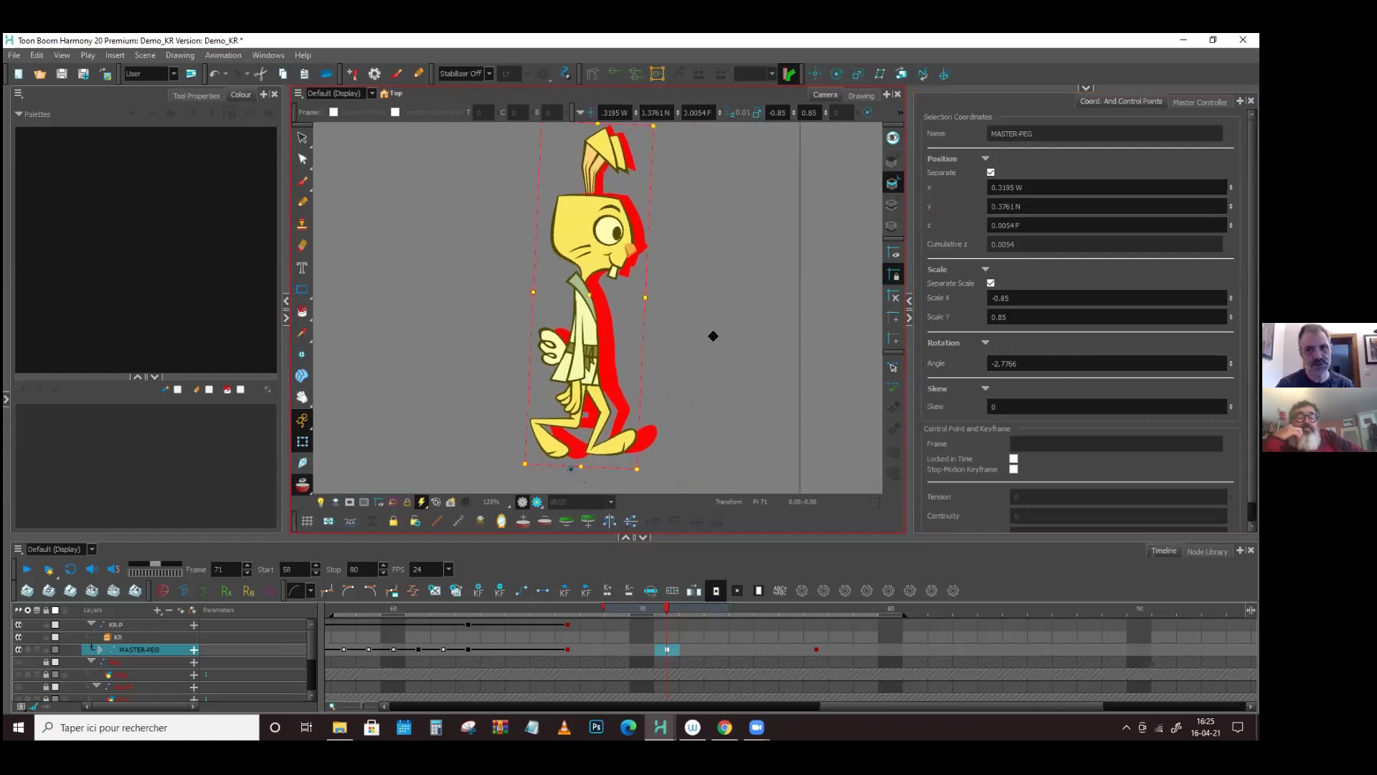
left_click_drag(591, 294, 592, 295)
- Compare MASTER-PEG's poses at frames 67 and 71 by flipping repeatedly between the two keyframes
left_click(664, 648)
key("semicolon")
key("apostrophe")
key("semicolon")
key("apostrophe")
key("semicolon")
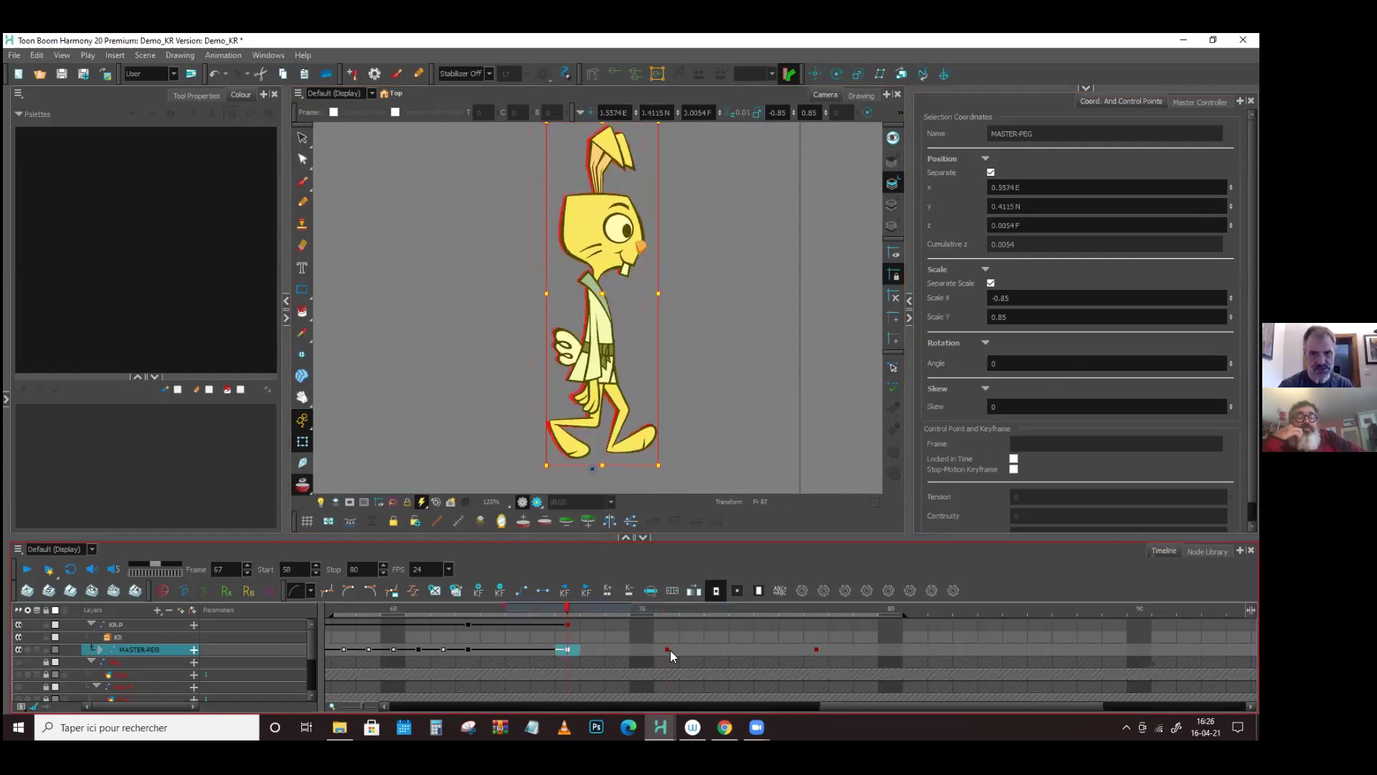
key("apostrophe")
key("semicolon")
key("apostrophe")
key("semicolon")
key("apostrophe")
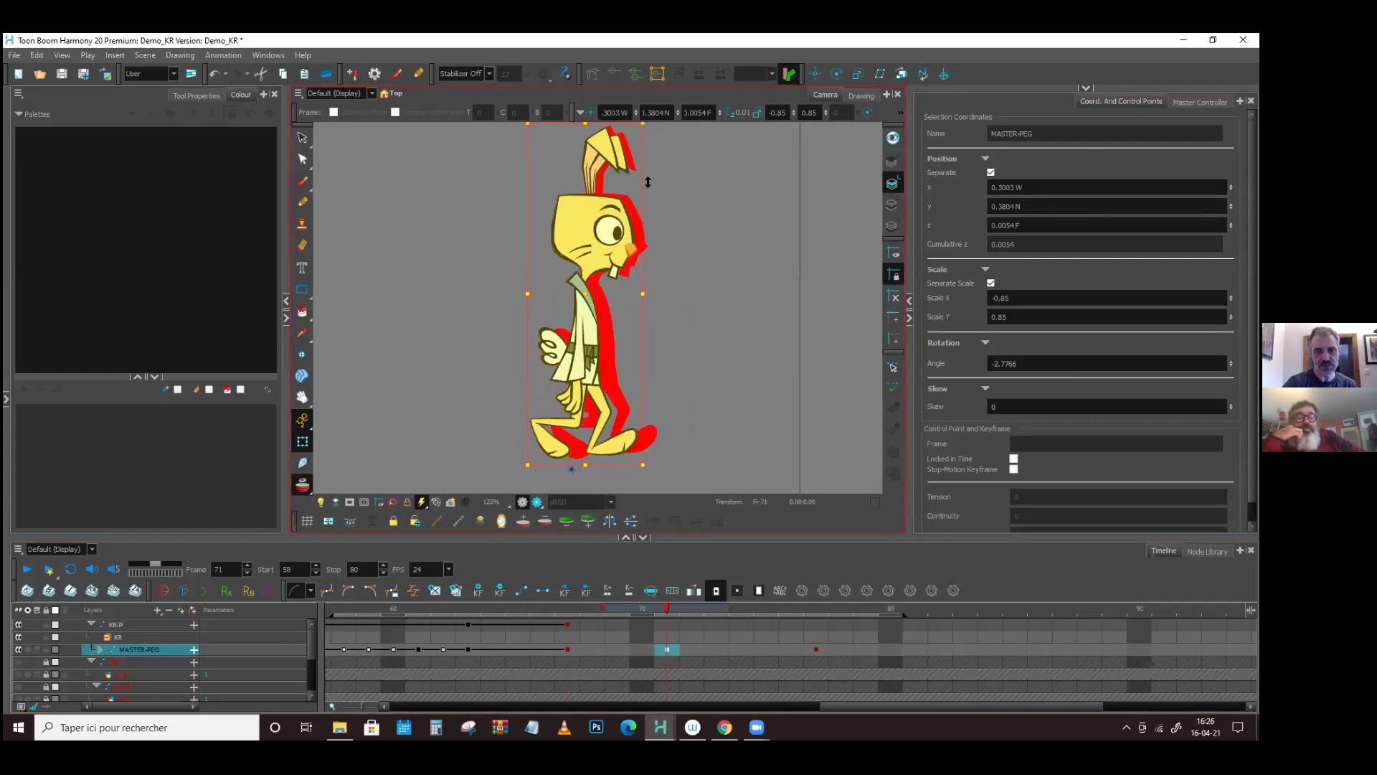
- Display the KR layer as outlines and select MASTER-PEG's frame 71 keyframe with the legs and feet framed
left_click(707, 419)
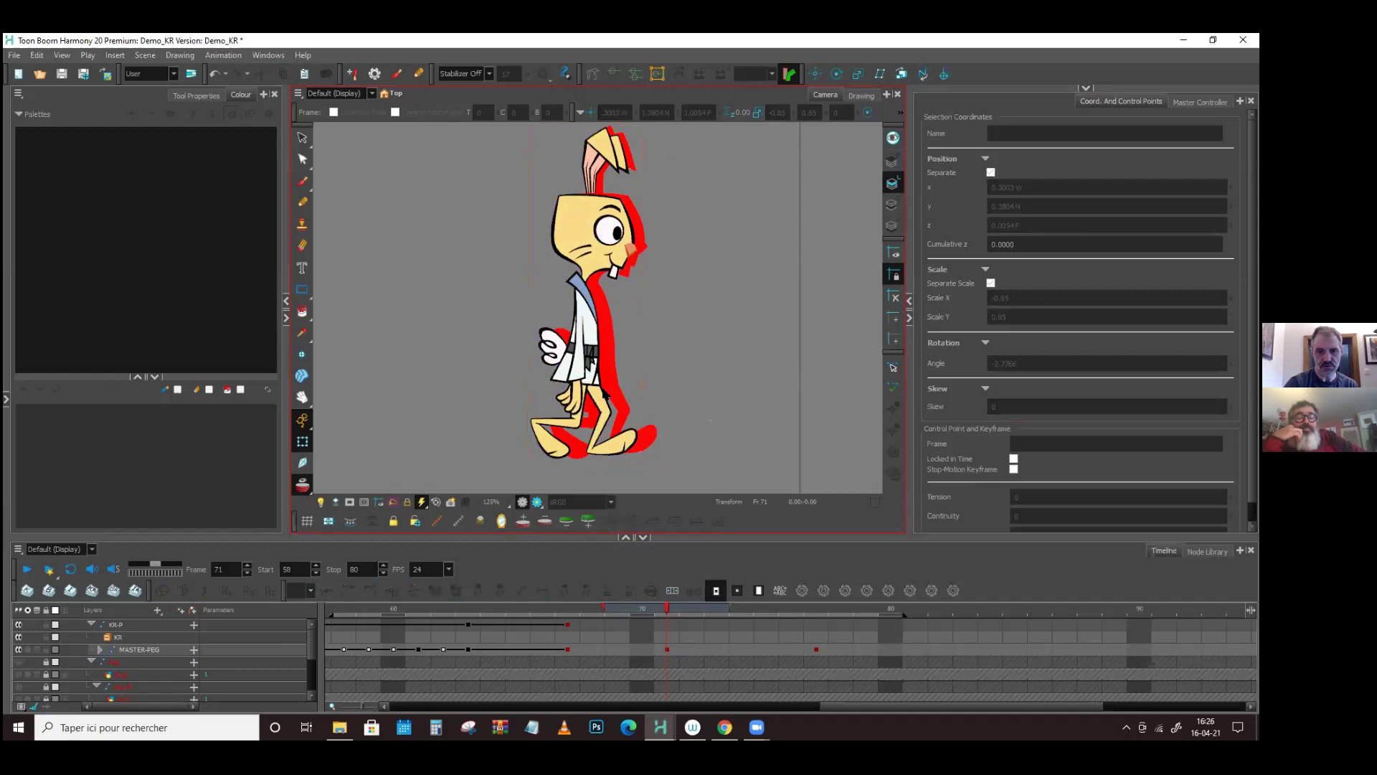
left_click(625, 441)
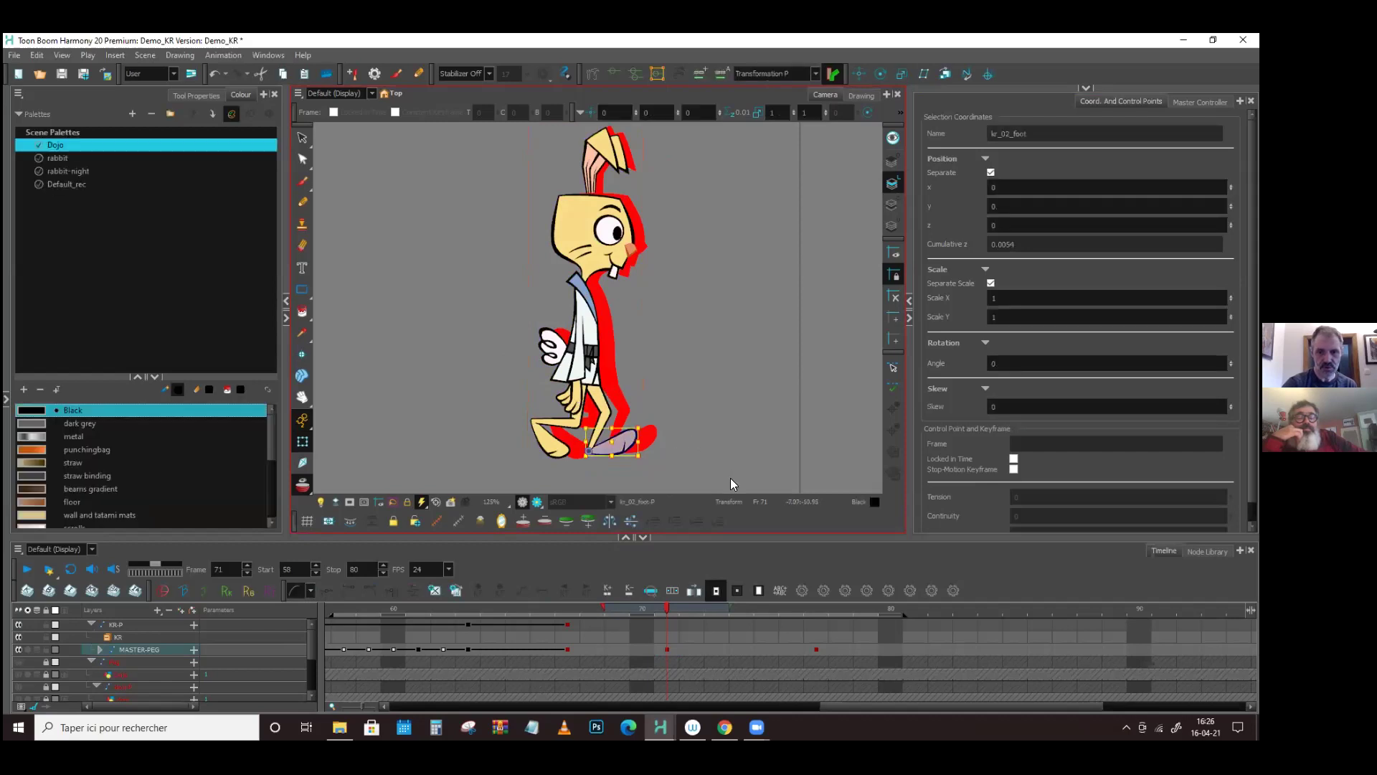
left_click(107, 638)
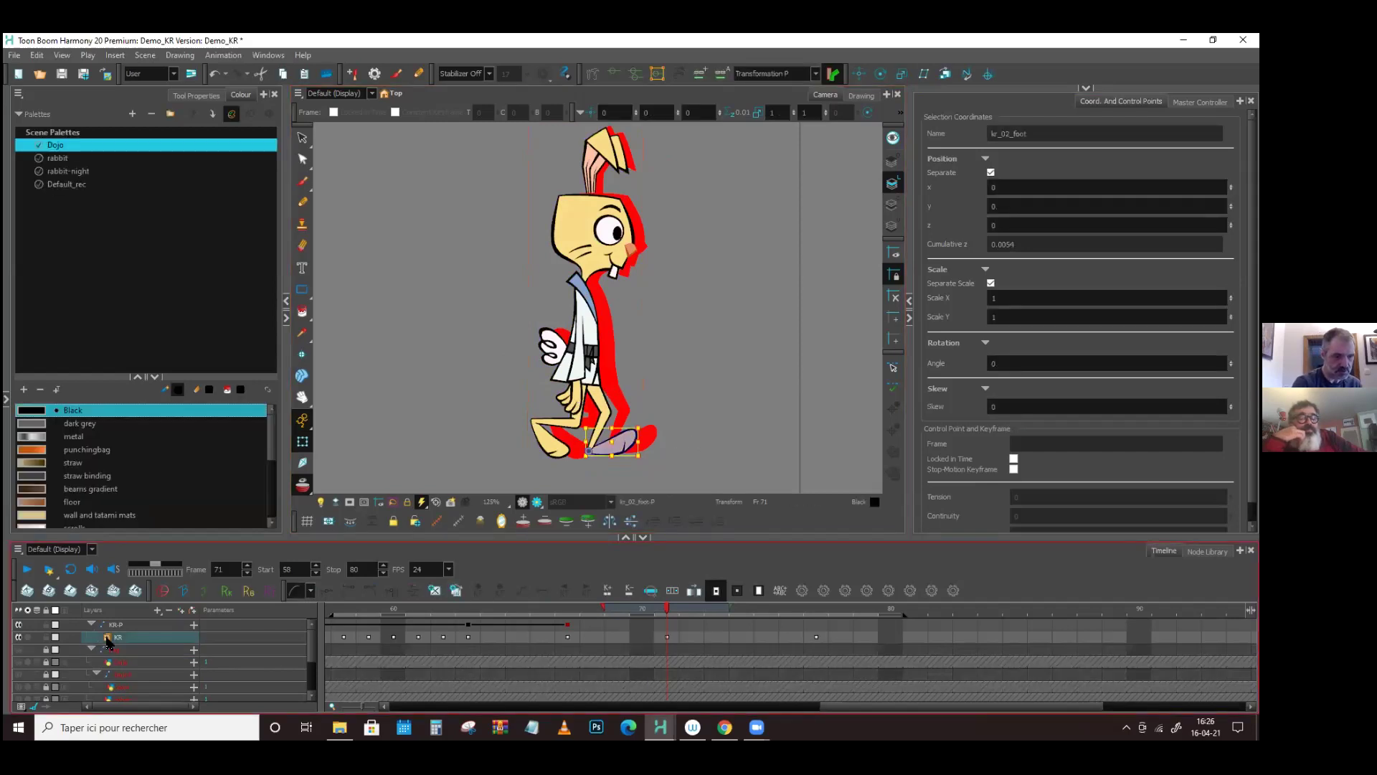
left_click(55, 637)
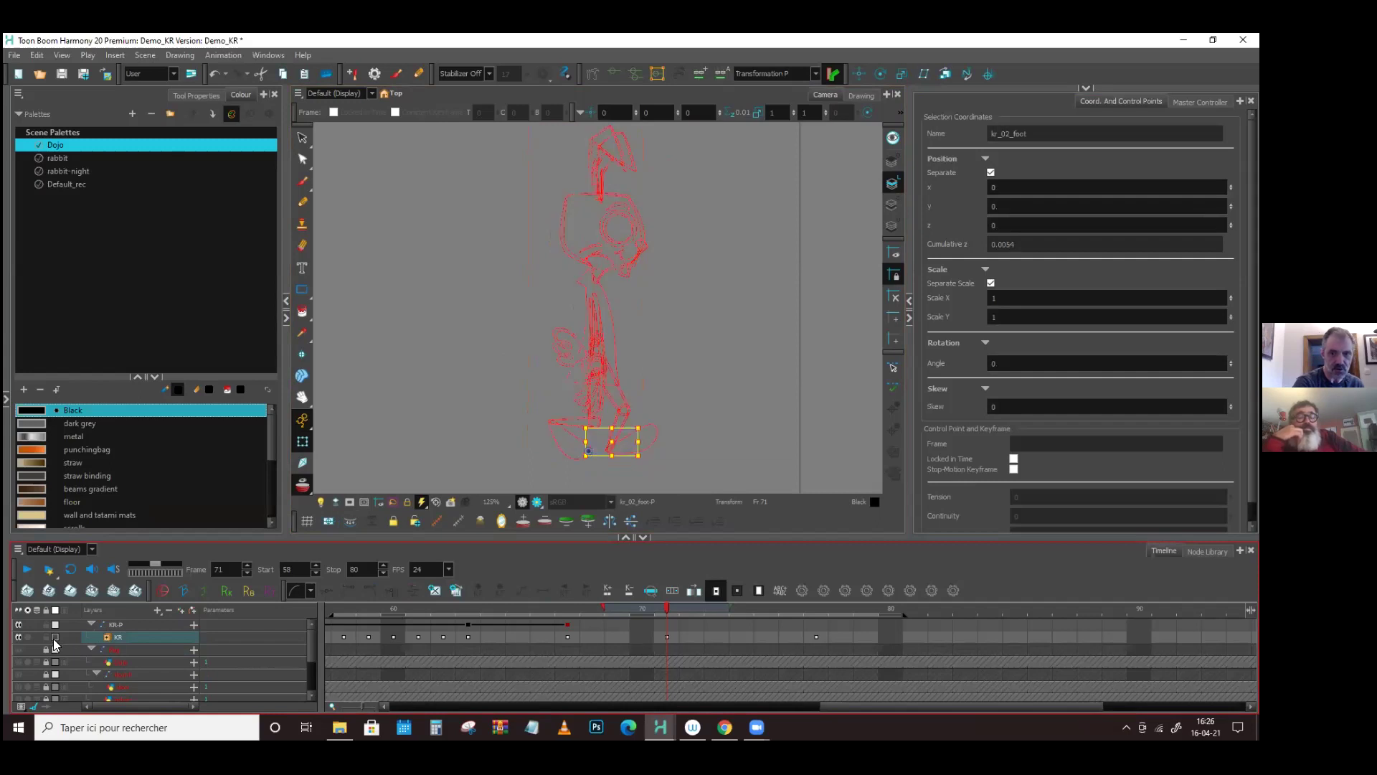
left_click(108, 638)
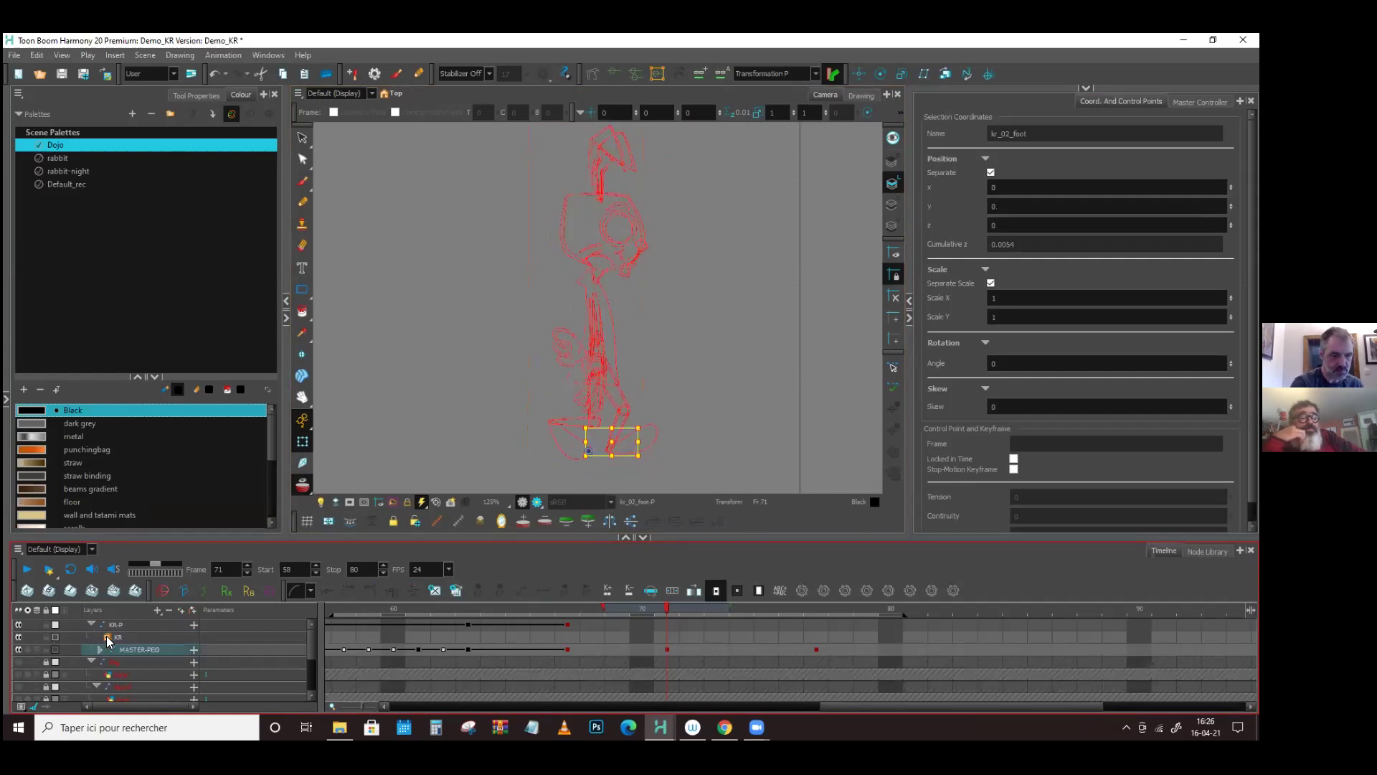
left_click(664, 647)
key("space")
scroll(629, 430, "up", 3)
left_click_drag(691, 445, 690, 430)
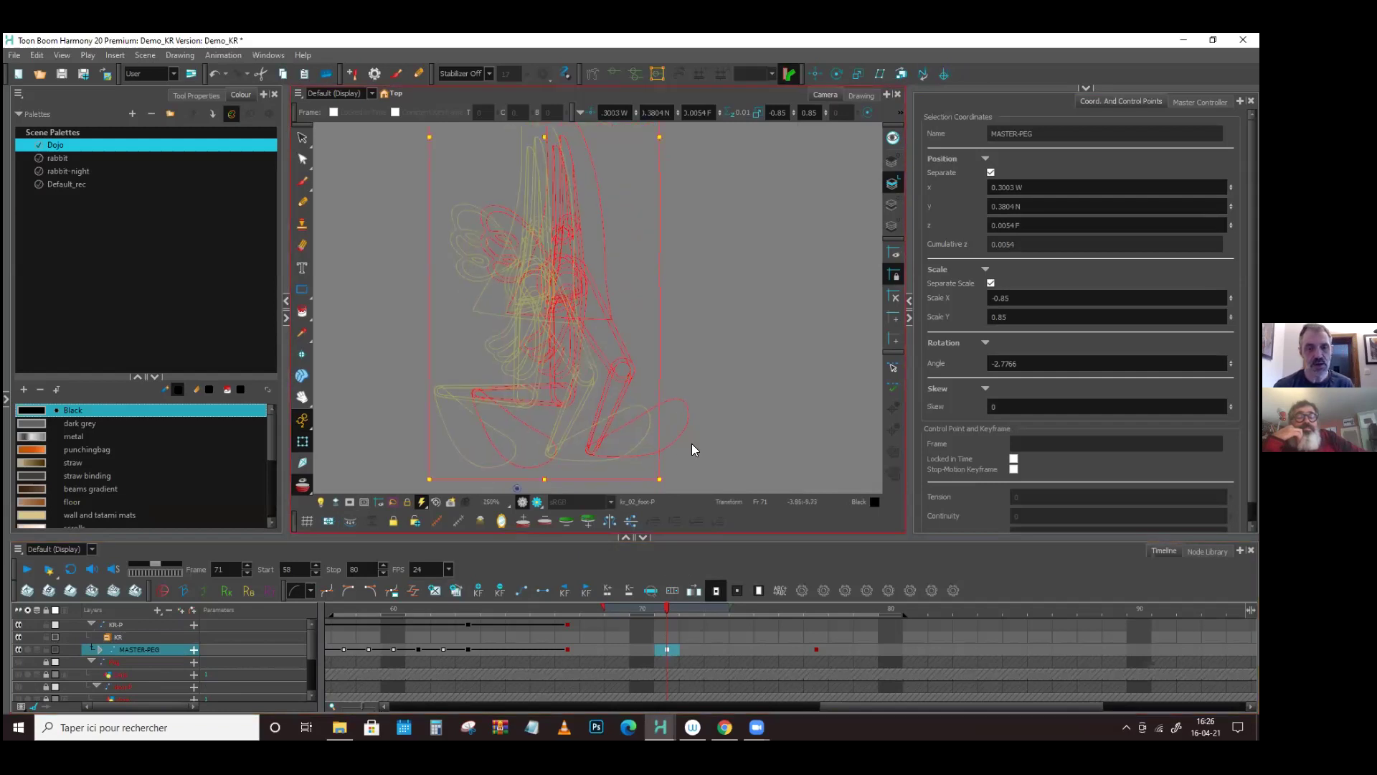
left_click(741, 375)
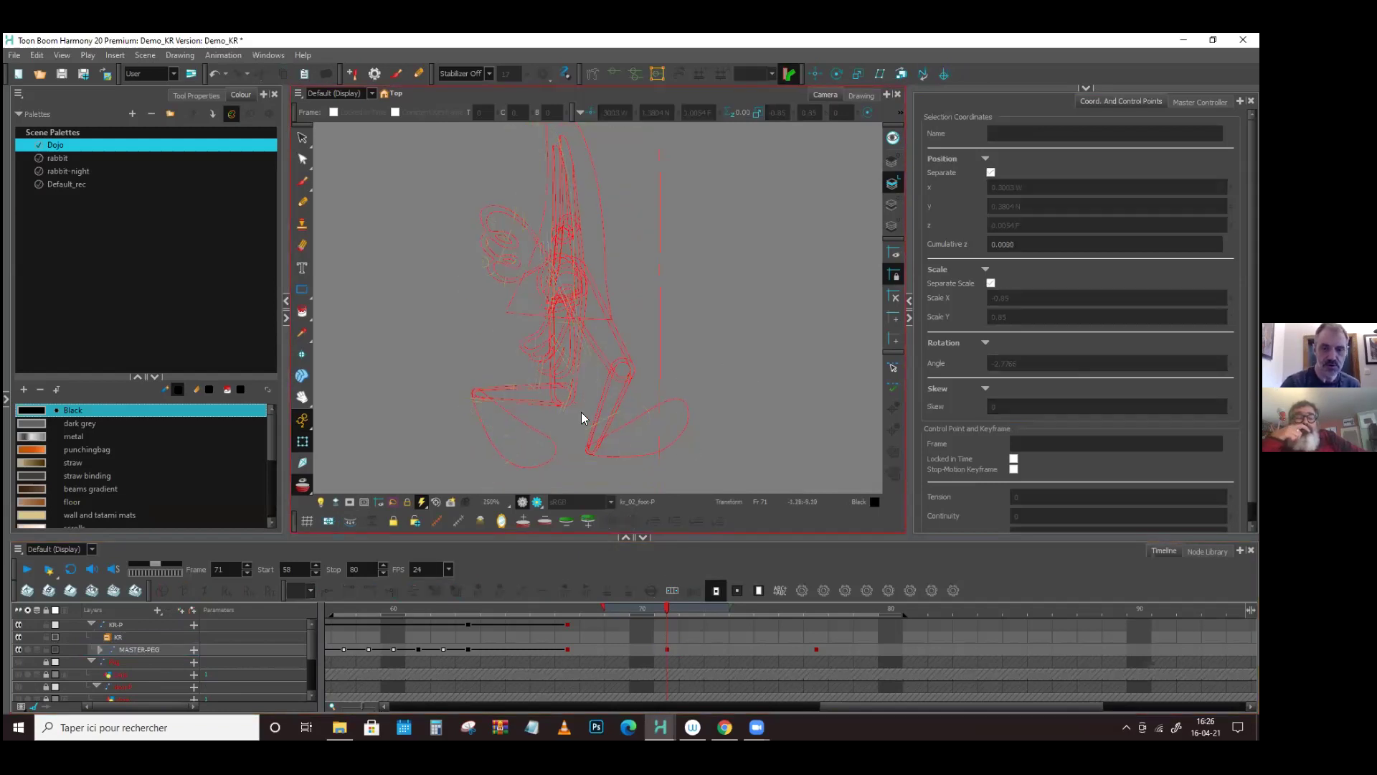
left_click(668, 649)
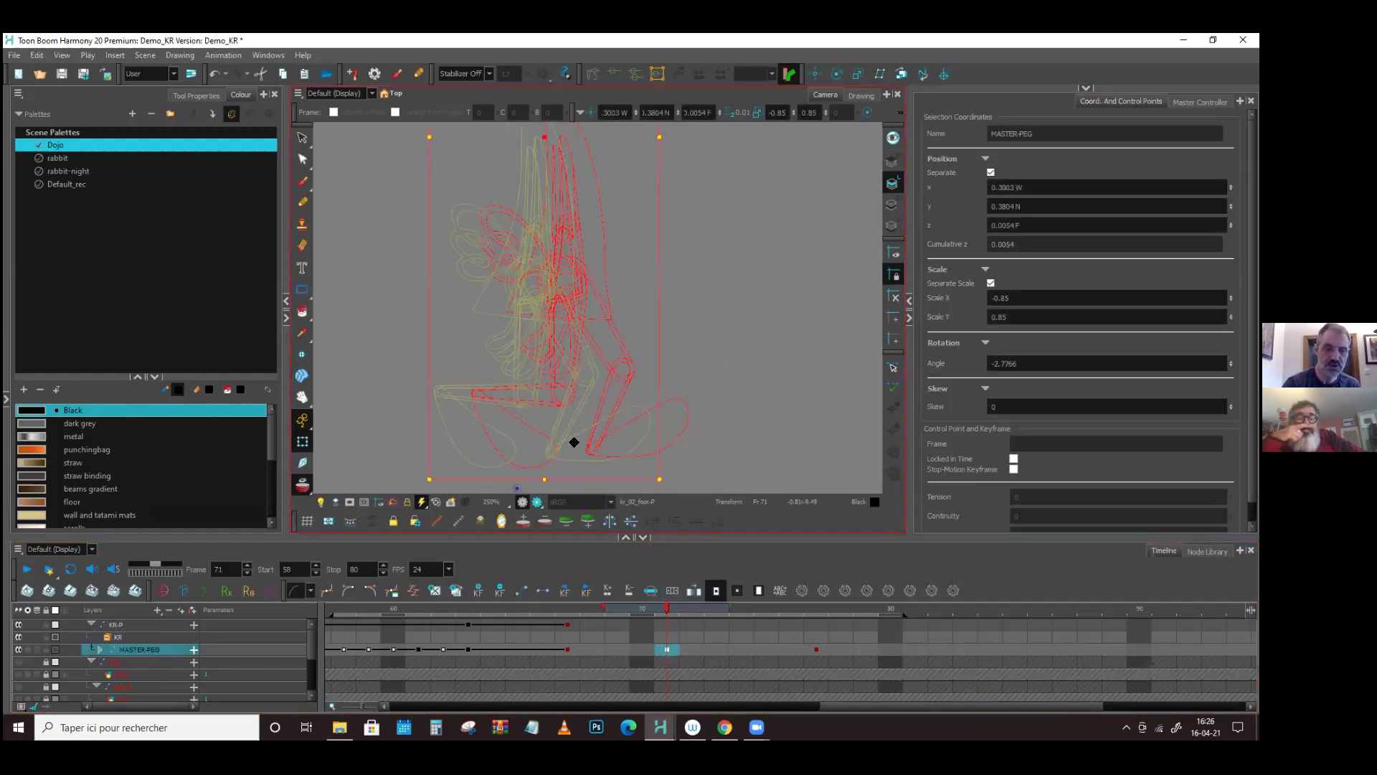
- Try rotating the front shin and the front leg at frame 71 with KR's outline display turned off
left_click(107, 638)
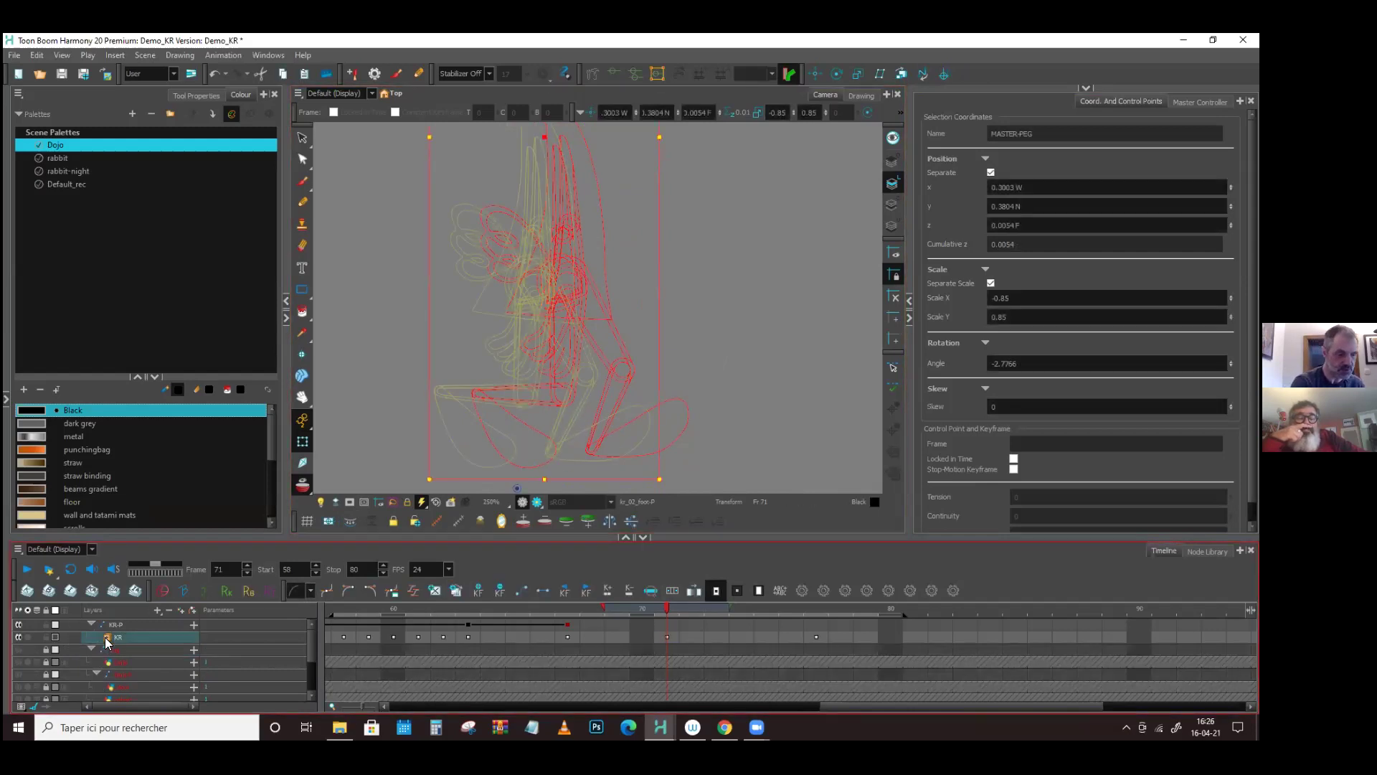
left_click(56, 638)
left_click(582, 400)
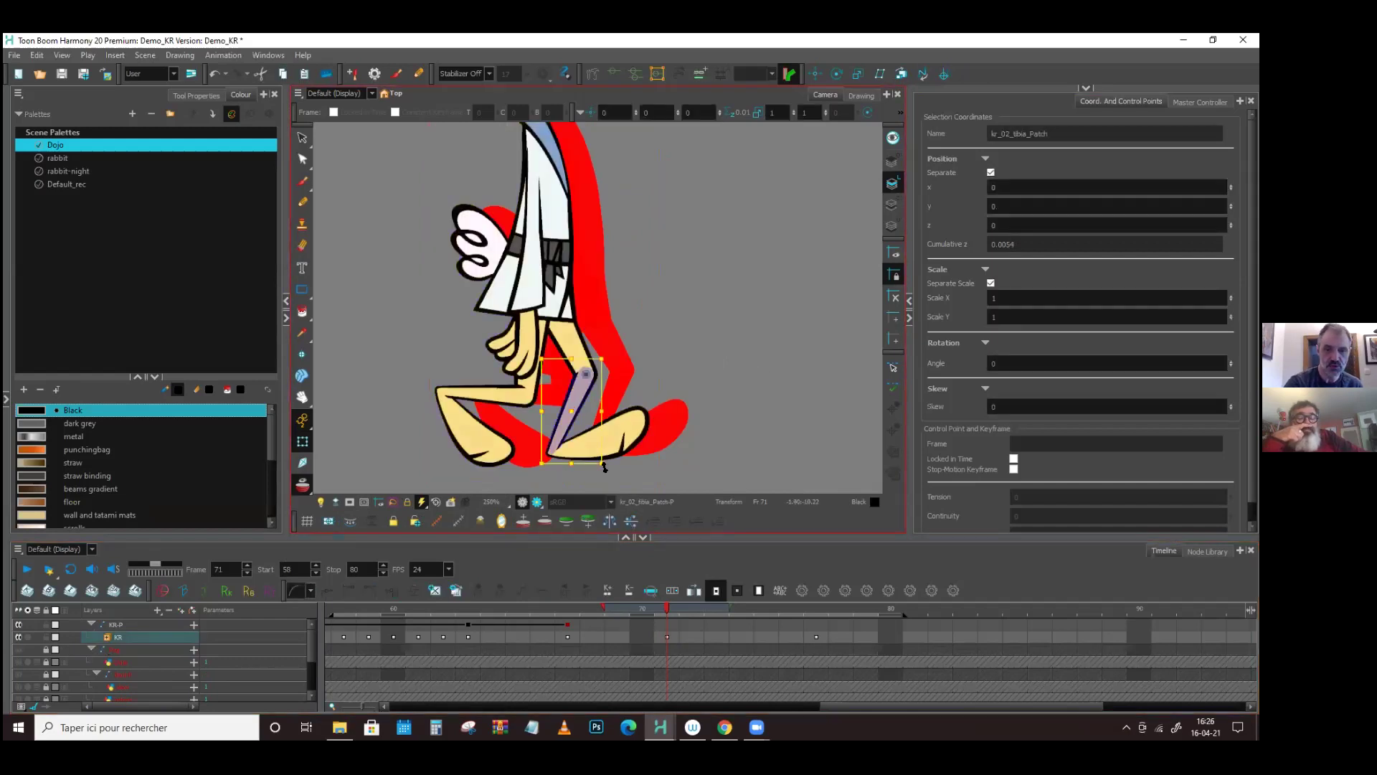
mouse_move(610, 469)
left_mouse_down()
mouse_move(677, 407)
mouse_move(627, 459)
left_mouse_up()
key("ctrl+z")
left_click(574, 347)
left_click_drag(622, 398, 655, 367)
key("ctrl+z")
left_click(65, 652)
left_click(55, 636)
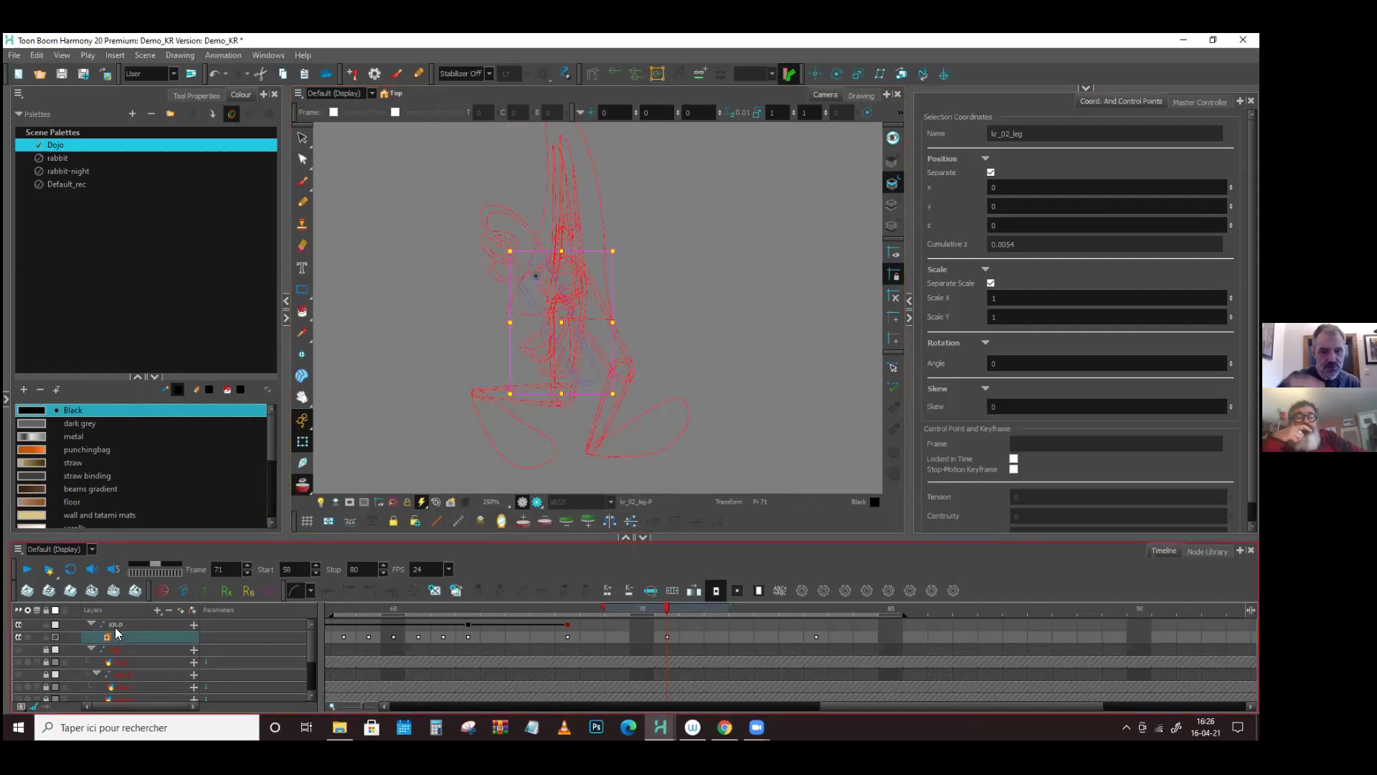
- Rotate the front shin forward at frame 71 so its ankle approaches the onion-skinned foot position
left_click(107, 640)
left_click(668, 649)
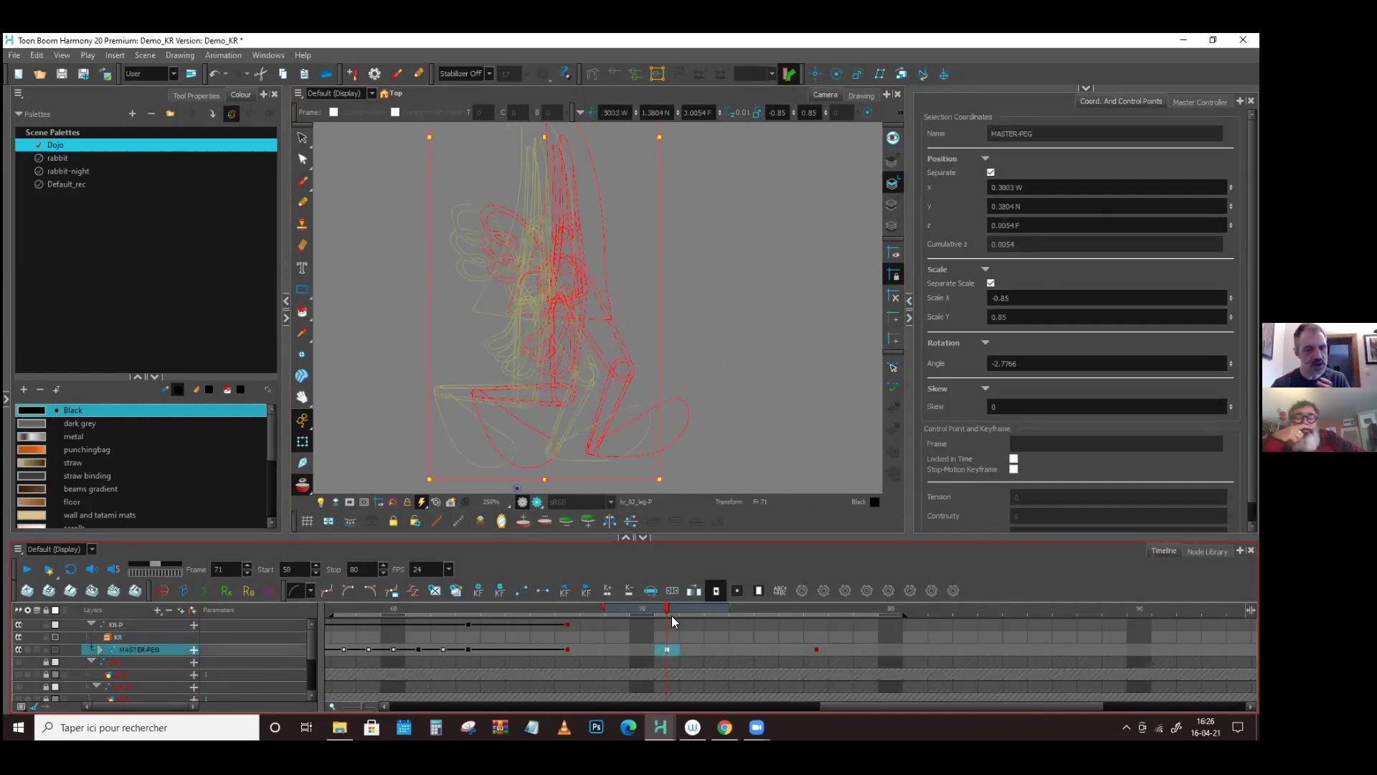
left_click(724, 335)
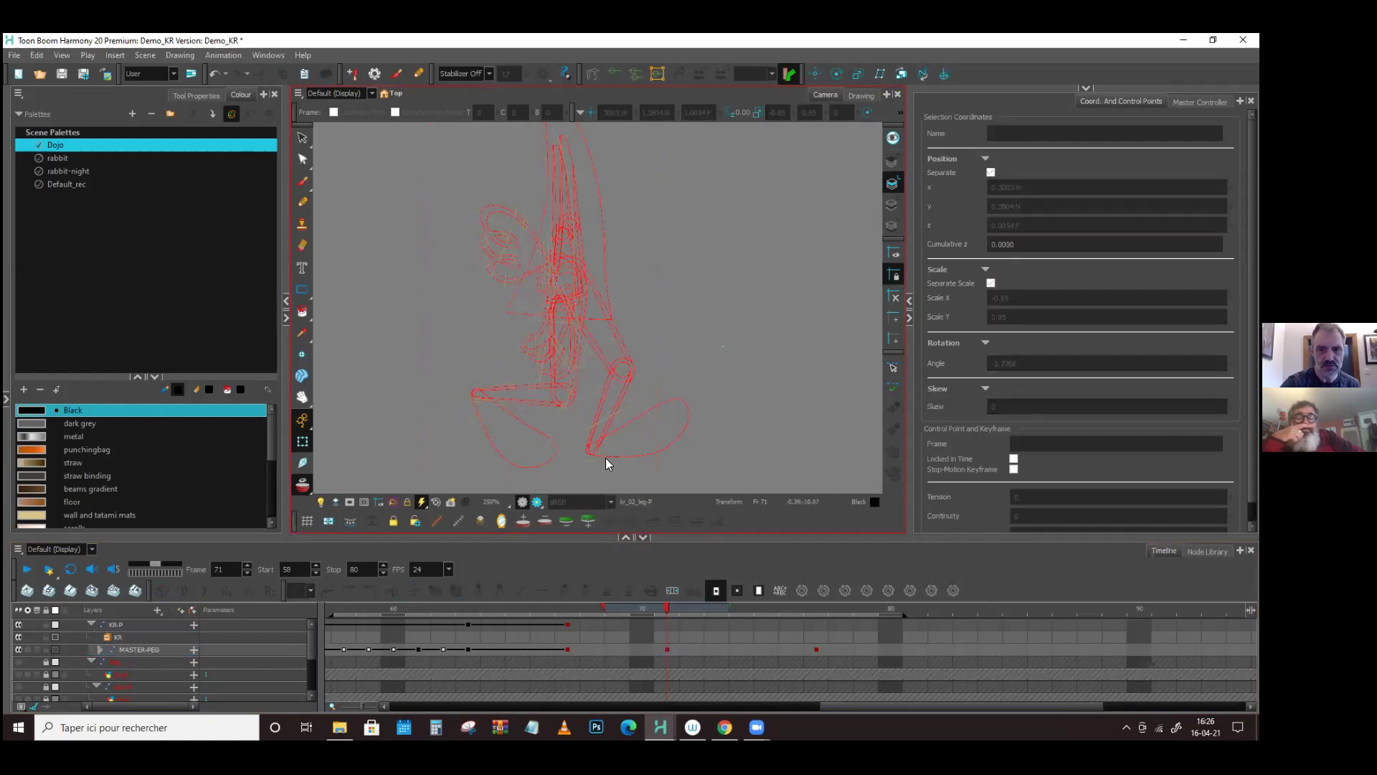
left_click(564, 467)
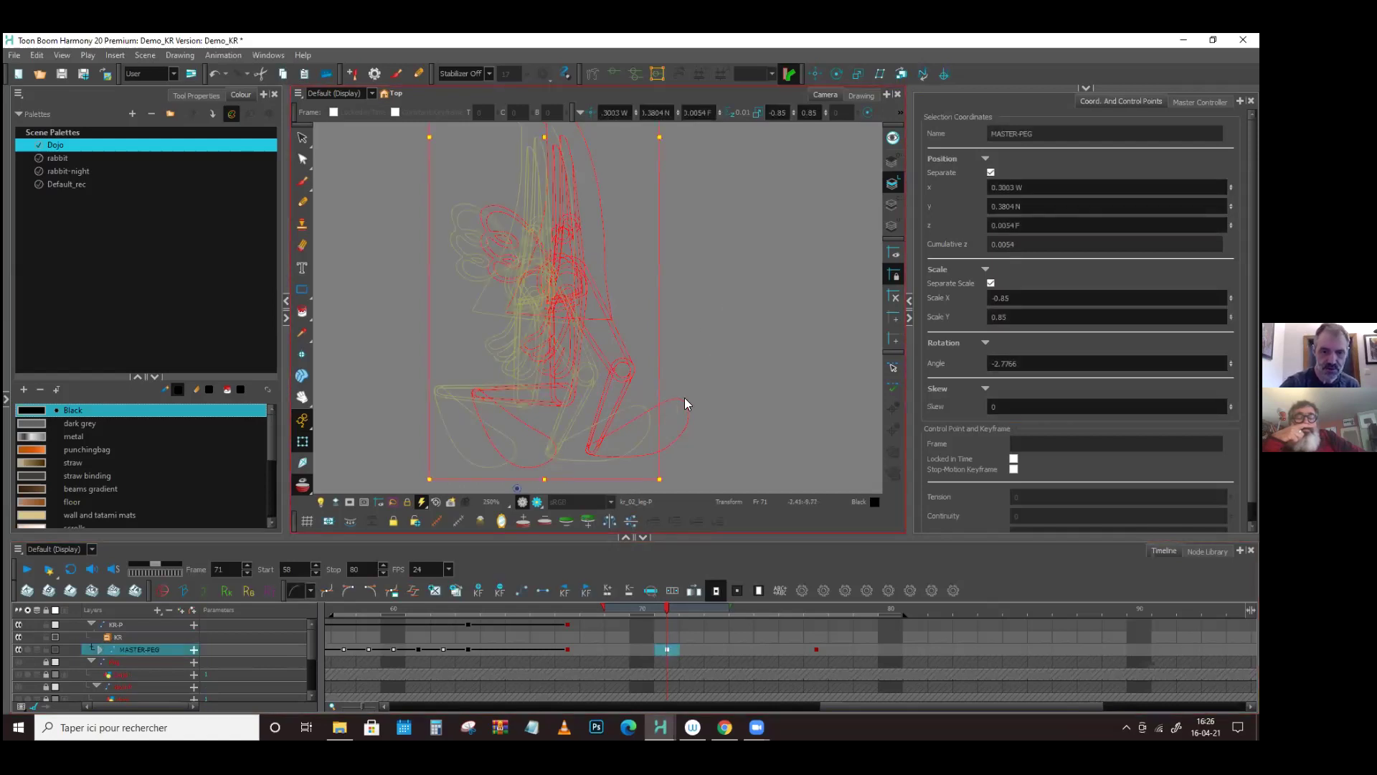
left_click(574, 482)
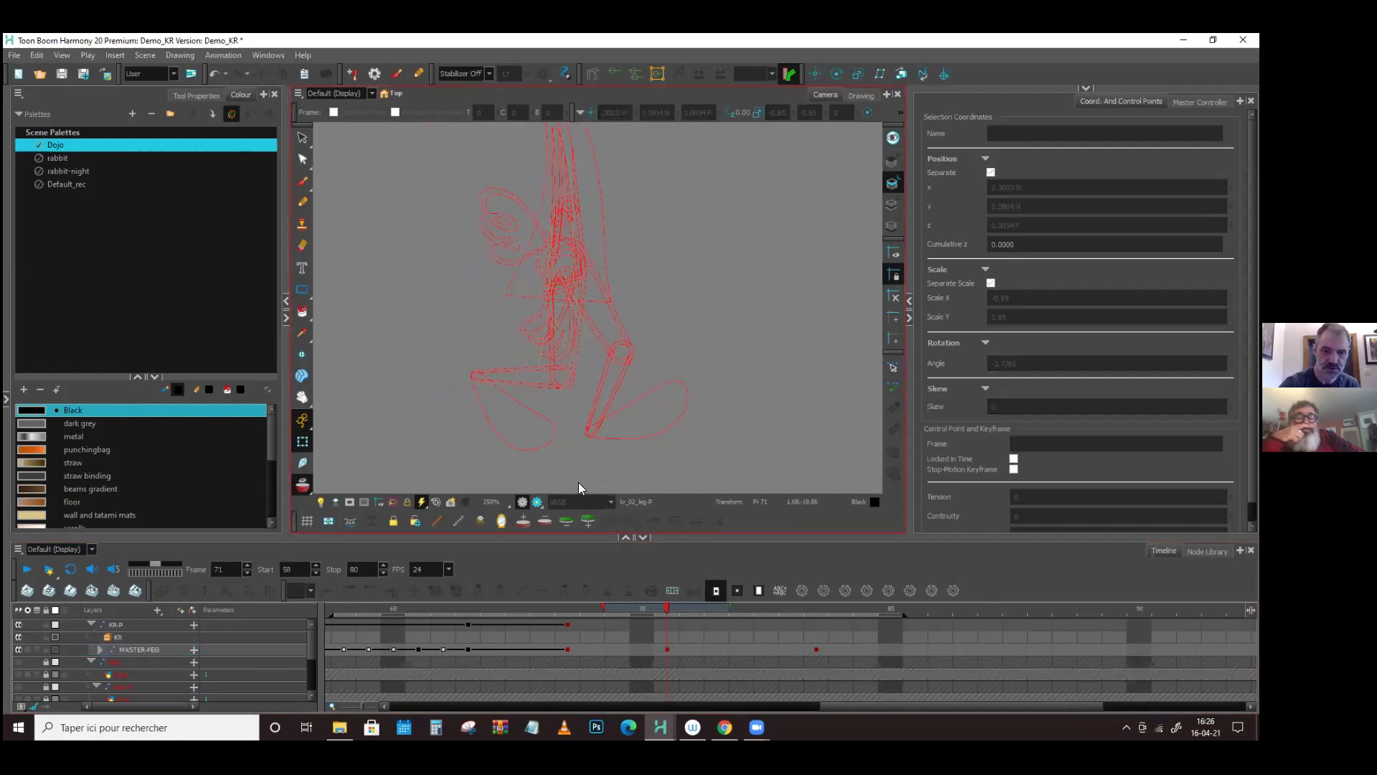
left_click(605, 413)
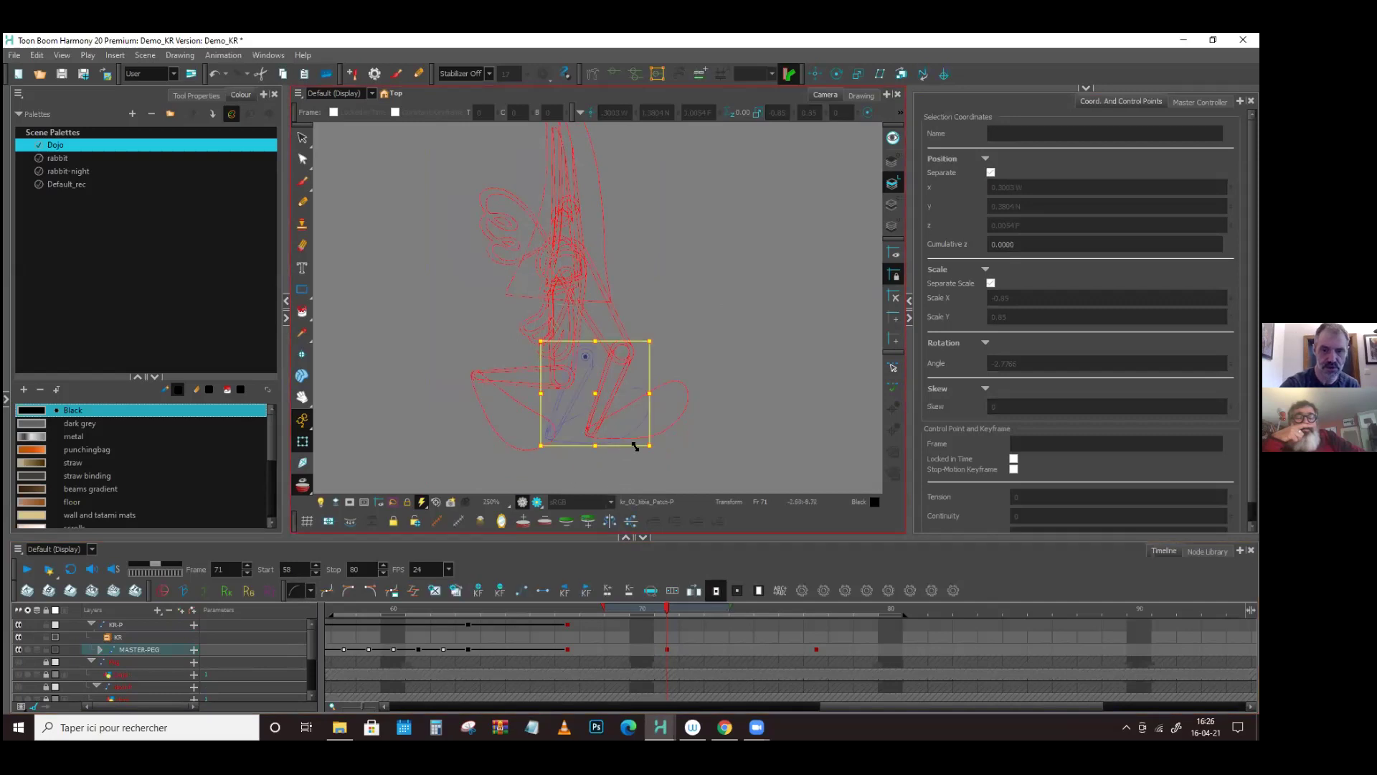
left_click_drag(658, 450, 698, 409)
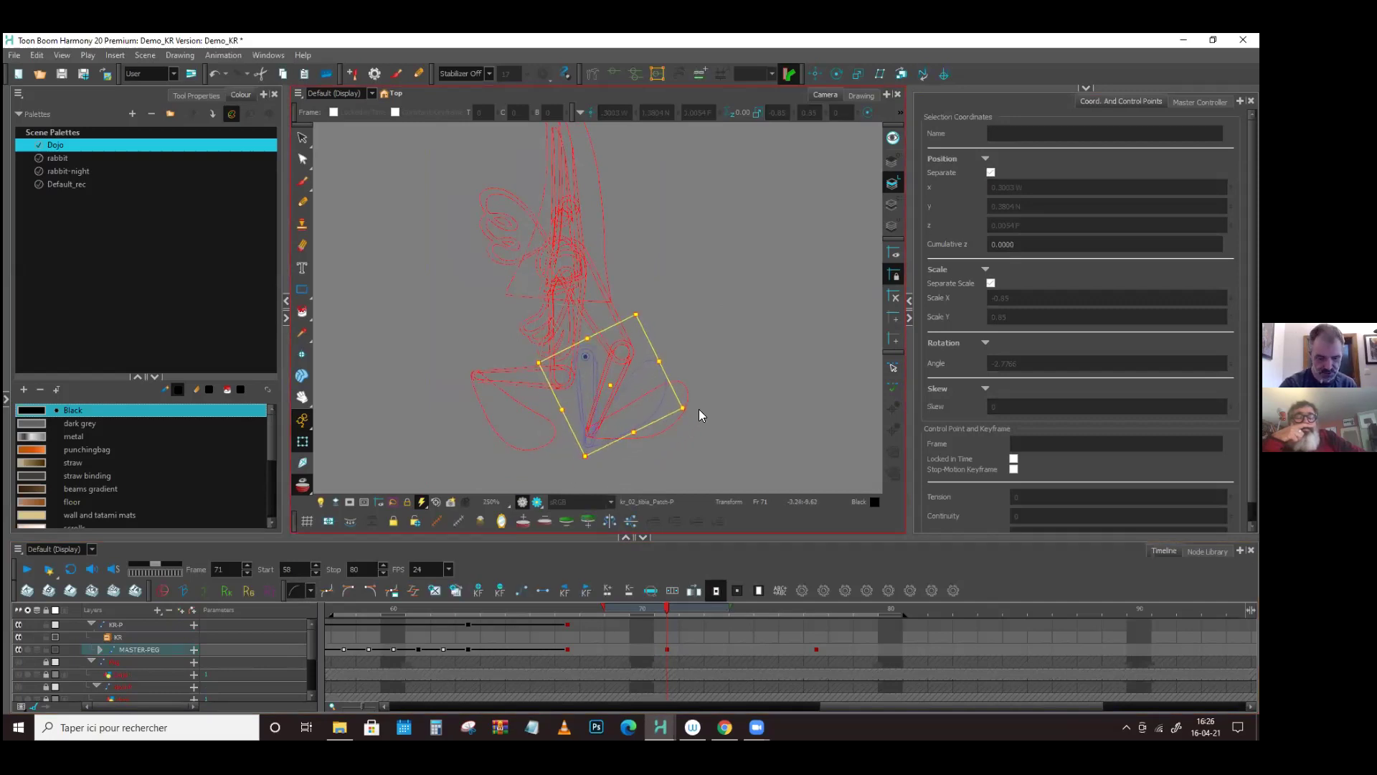
- Select the front foot's parent KR_02_LEG-PEG-P and rotate the whole leg to about -40.92° at frame 71
left_click(665, 647)
scroll(660, 456, "up", 2)
scroll(628, 465, "up", 1)
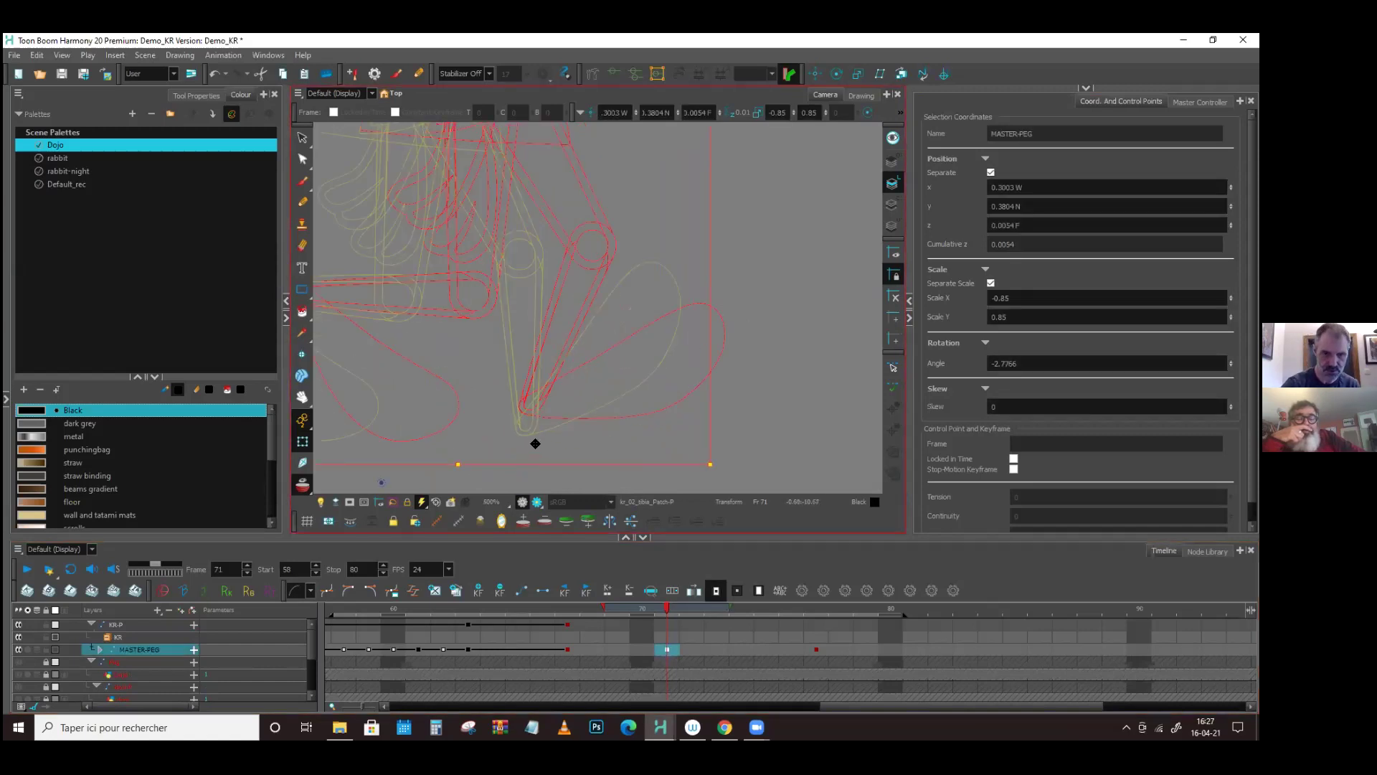
left_click(541, 479)
left_click(549, 428)
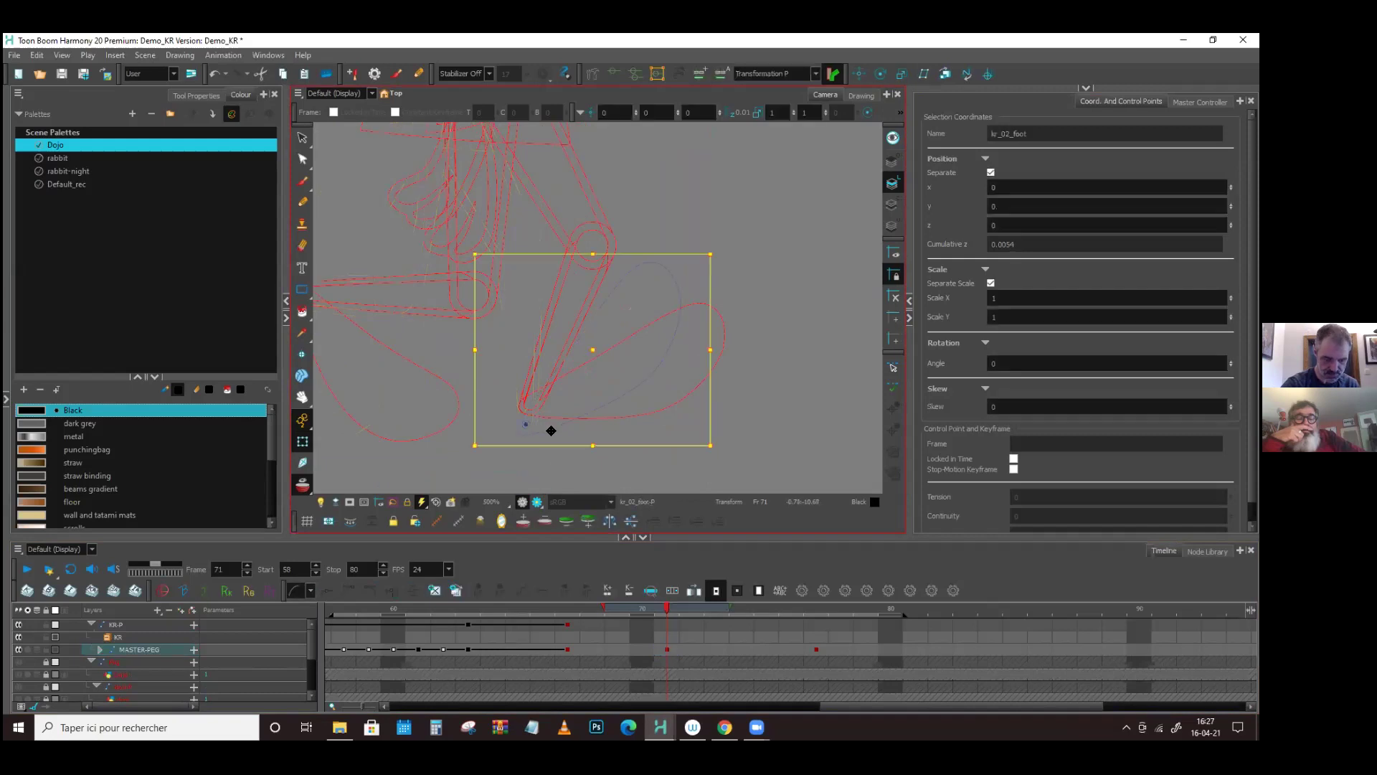
left_click(551, 433)
left_click(550, 434)
left_click(550, 435)
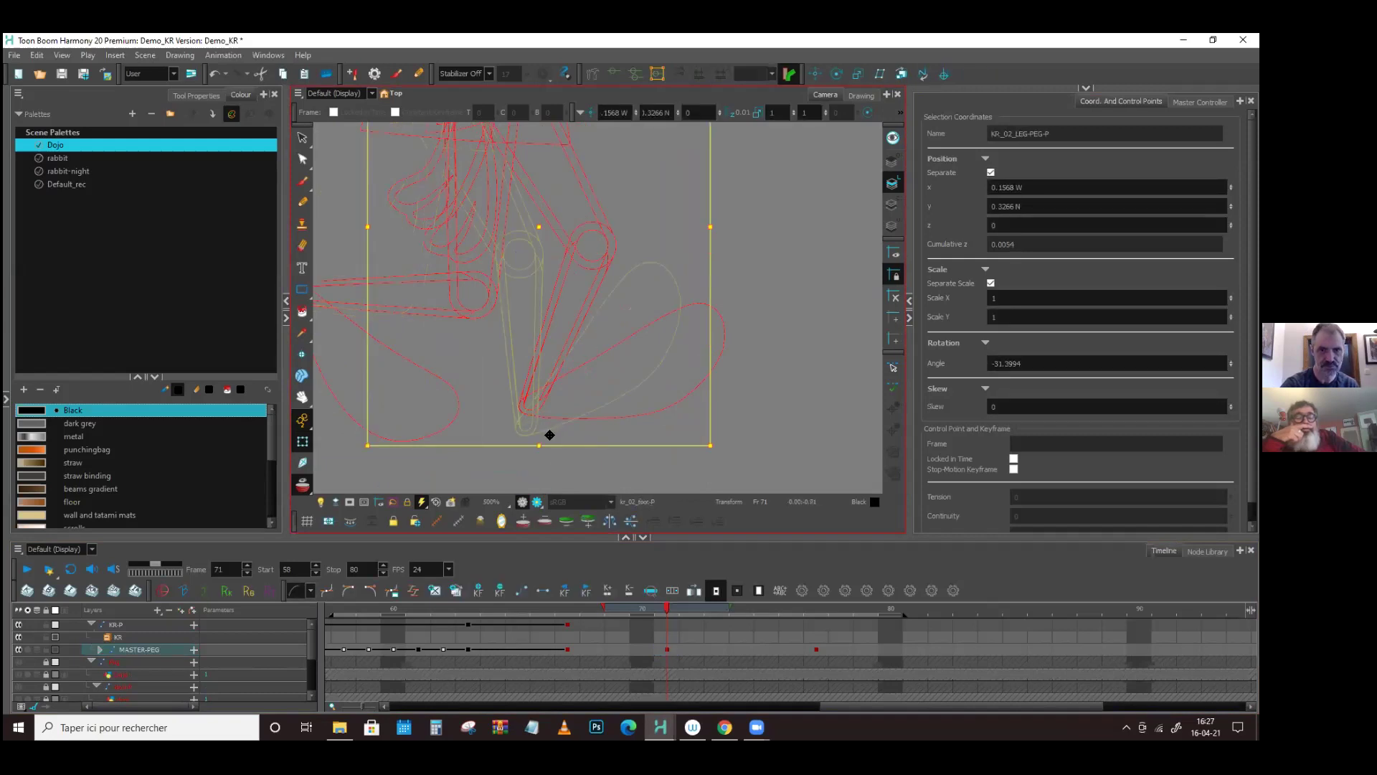
left_click_drag(718, 449, 756, 365)
- Rotate the front shin to about 68.47°, fine-tune it against the onion-skinned ankle, and reselect KR_02_LEG-PEG-P
key("shift+b")
mouse_move(759, 427)
left_mouse_down()
mouse_move(680, 468)
mouse_move(699, 443)
left_mouse_up()
scroll(538, 424, "up", 4)
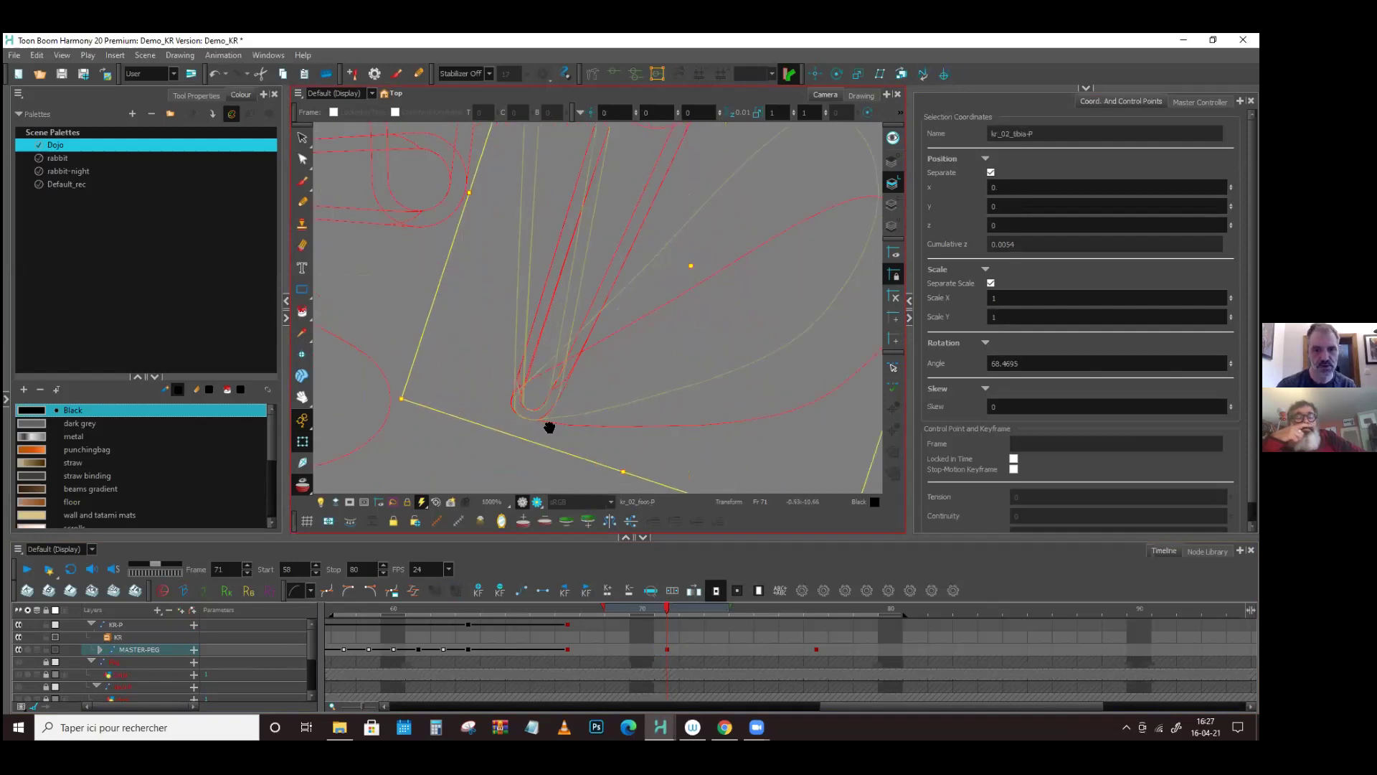
left_click_drag(693, 333, 610, 264)
left_click_drag(773, 478, 767, 471)
key("b")
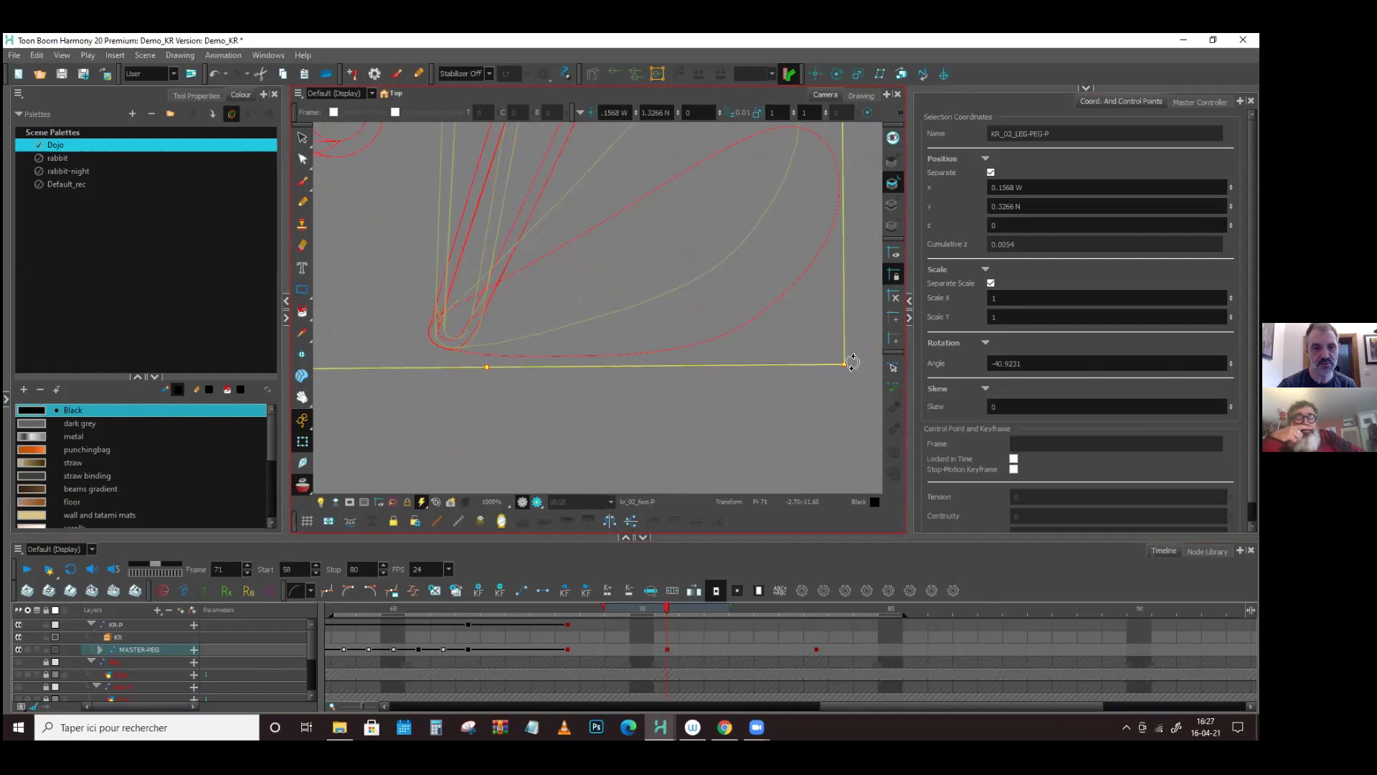
- Fine-tune the front leg peg KR_02_LEG-PEG-P to about -41.01° and the shin kr_02_tibia-P against the onion-skinned outline at frame 71
key("shift+b")
left_click_drag(851, 371, 847, 377)
key("b")
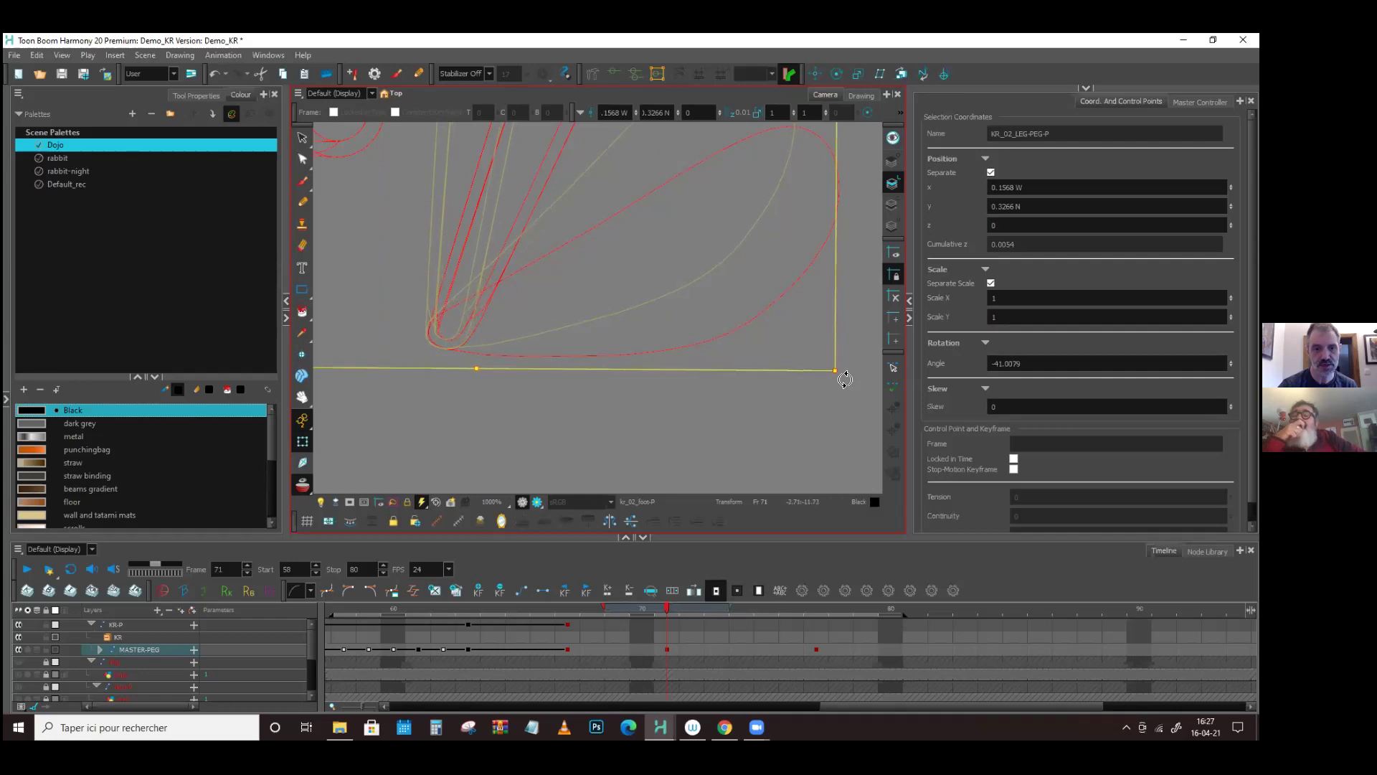
key("shift+b")
key("shift+b")
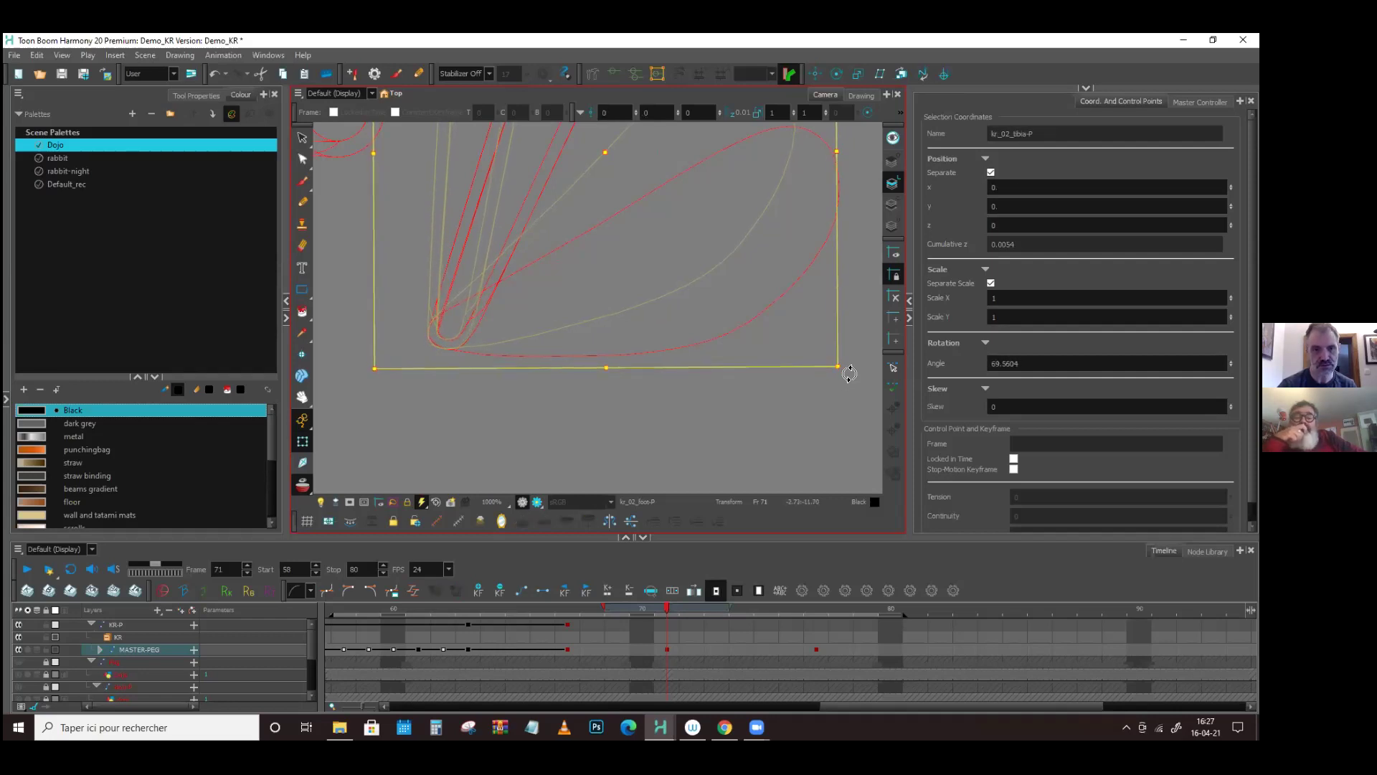
- Rotate the front foot peg kr_02_foot-P to about -33.87° at frame 71 so it lies over the onion-skinned foot
left_click_drag(847, 375, 810, 470)
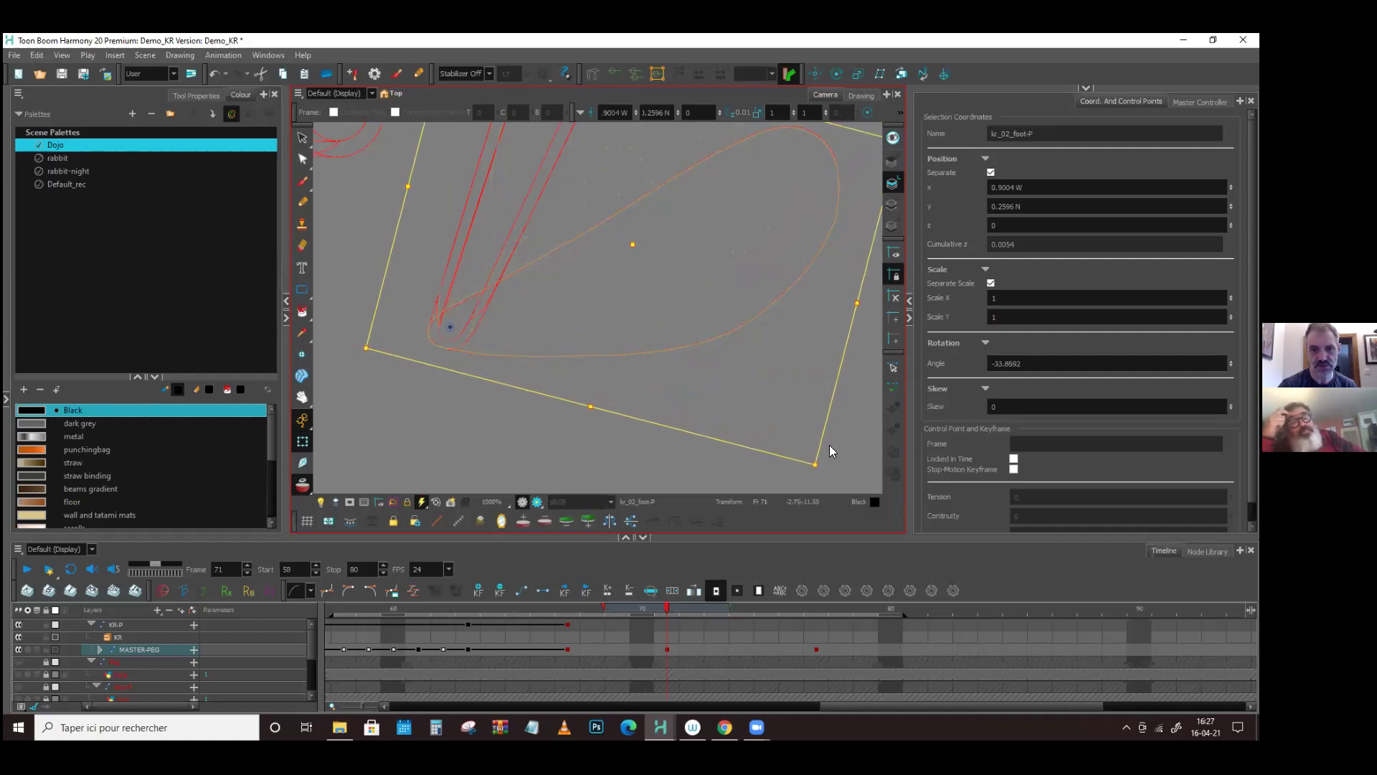
scroll(652, 289, "down", 4)
scroll(658, 330, "down", 3)
left_click_drag(738, 335, 734, 453)
scroll(542, 324, "up", 2)
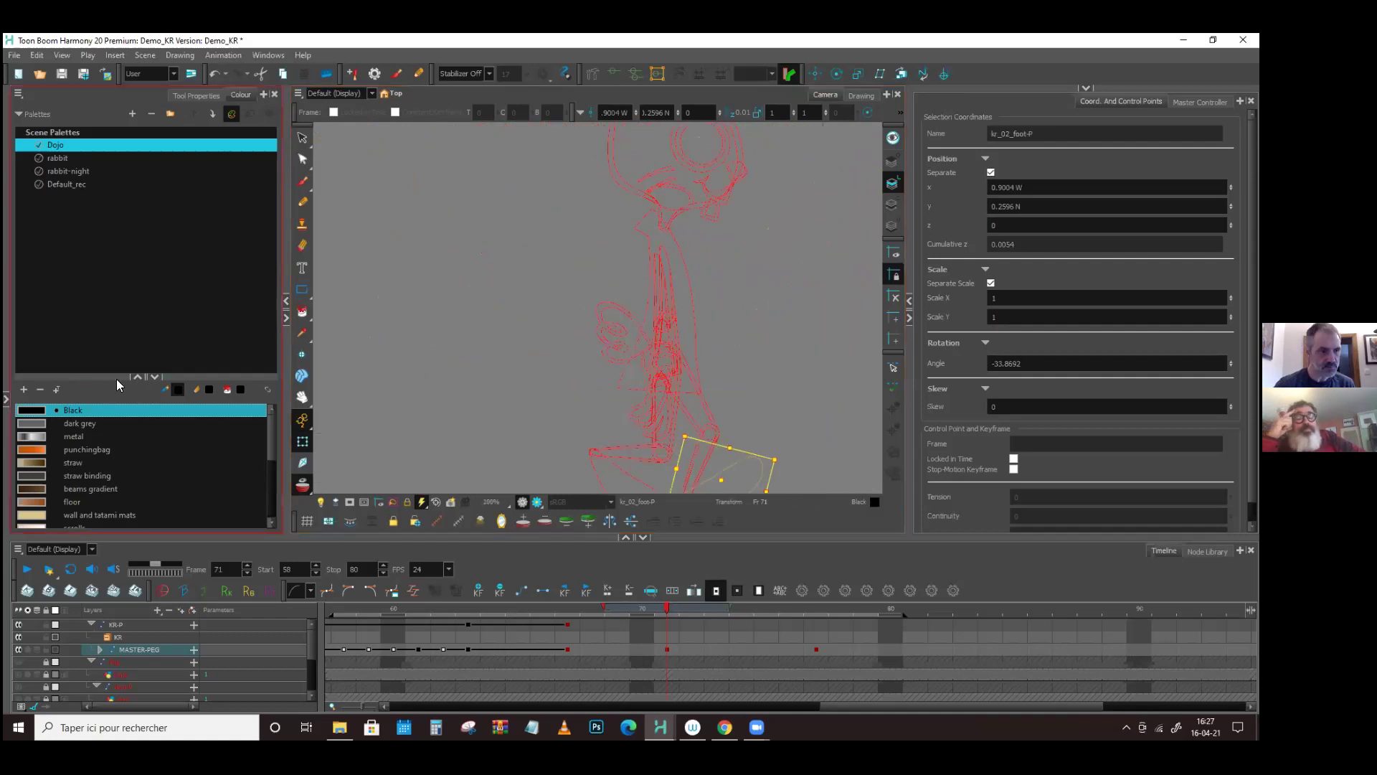
- Show the Node View and examine the pegs and drawings inside the KR_02_LEG group
left_click(7, 397)
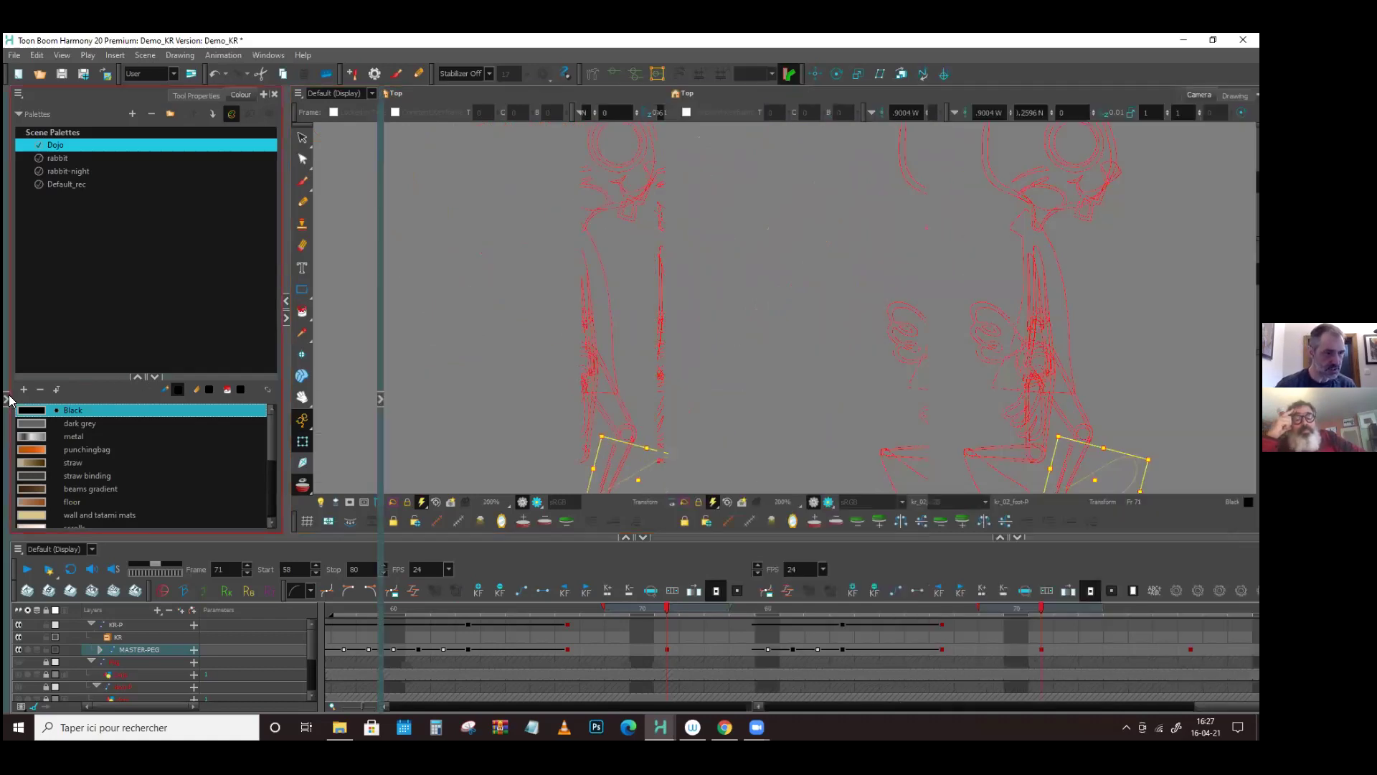
left_click(129, 115)
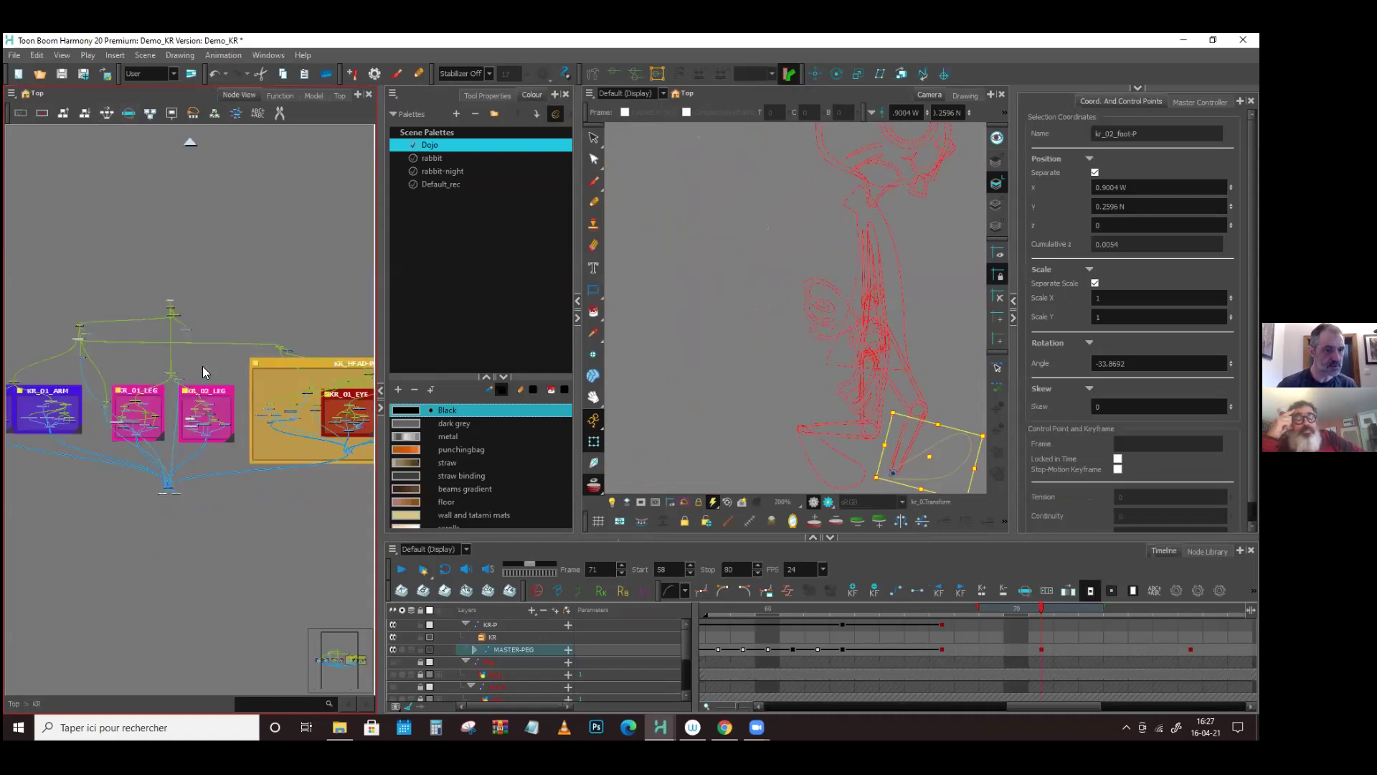
scroll(210, 278, "up", 5)
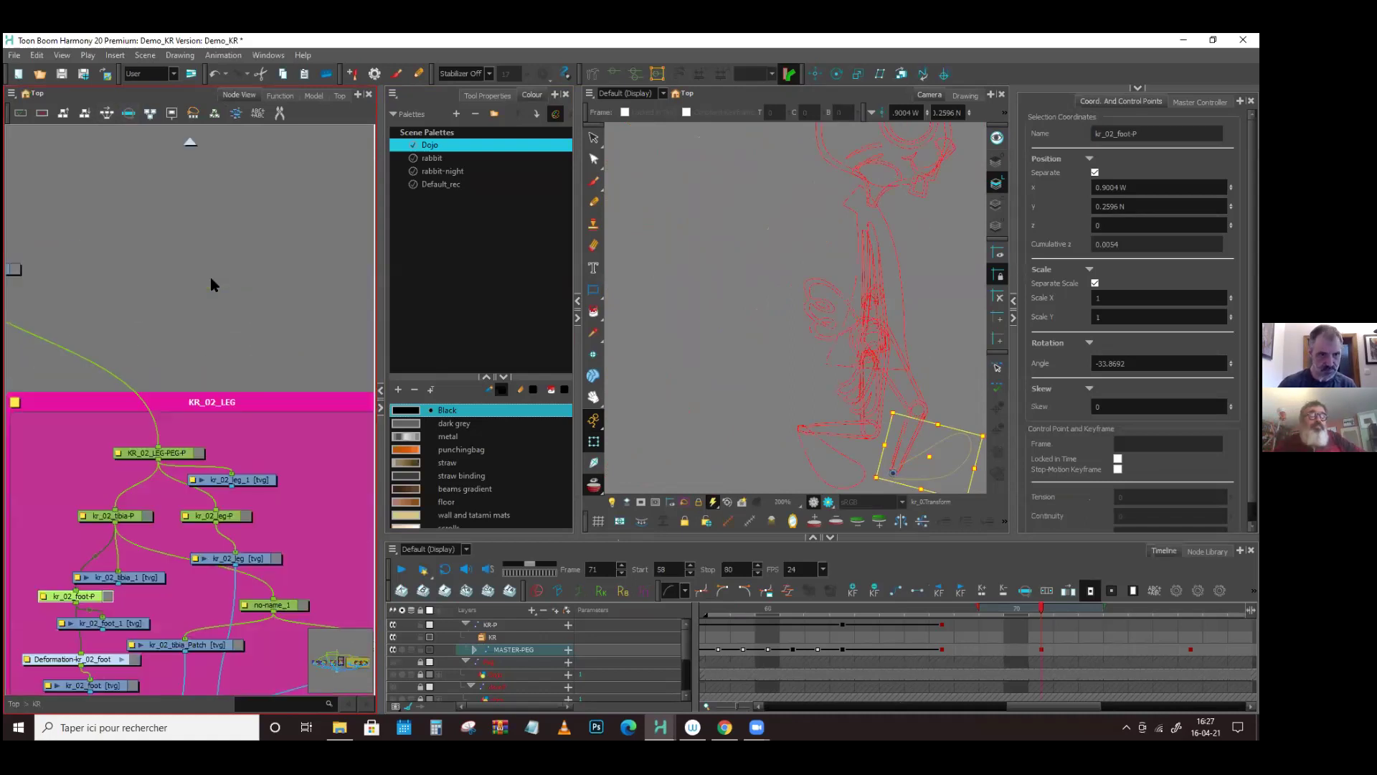
scroll(195, 334, "down", 2)
scroll(193, 592, "up", 3)
scroll(170, 571, "up", 1)
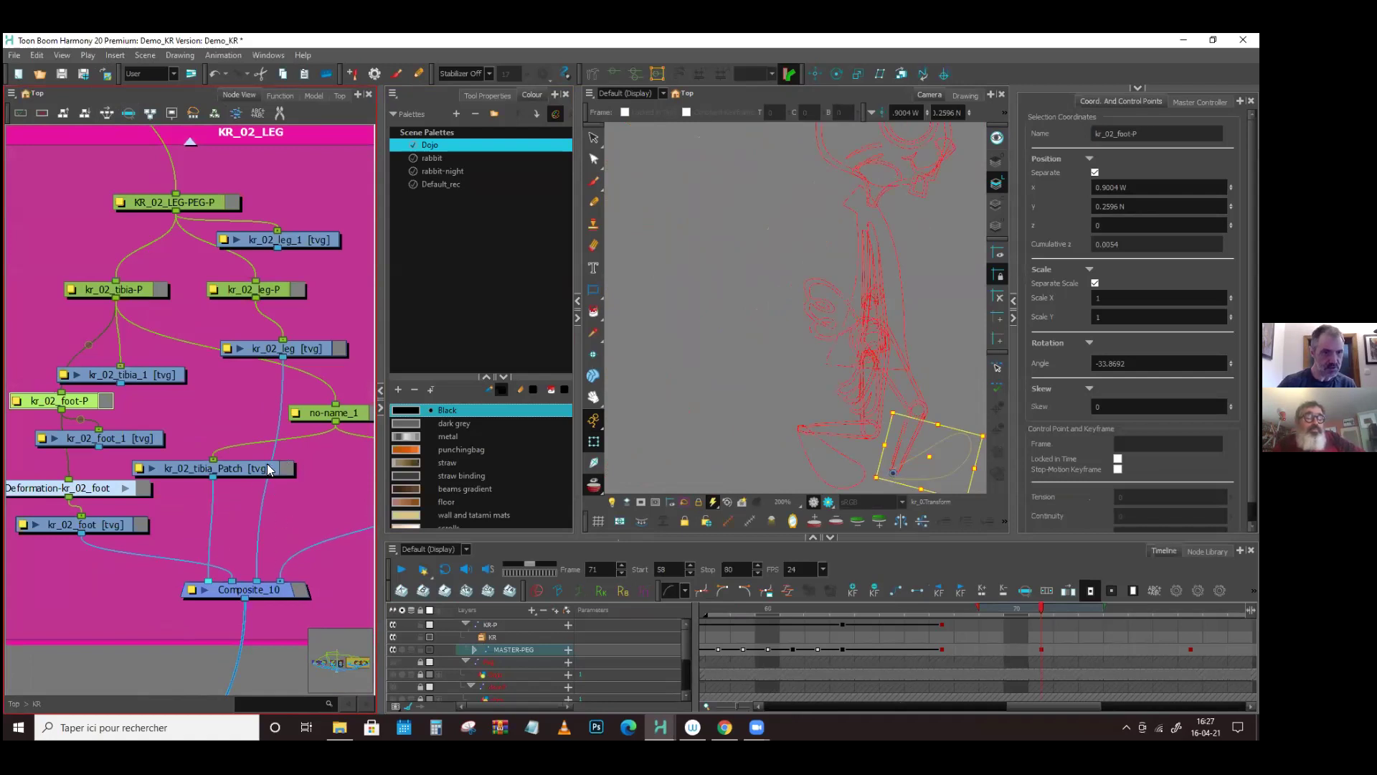
- Trace the front leg's hierarchy from the kr_02_foot drawing through kr_02_tibia-P to KR_02_LEG-PEG-P and back to the child peg
left_click(111, 524)
key("b")
key("b")
left_click(136, 289)
left_click(189, 202)
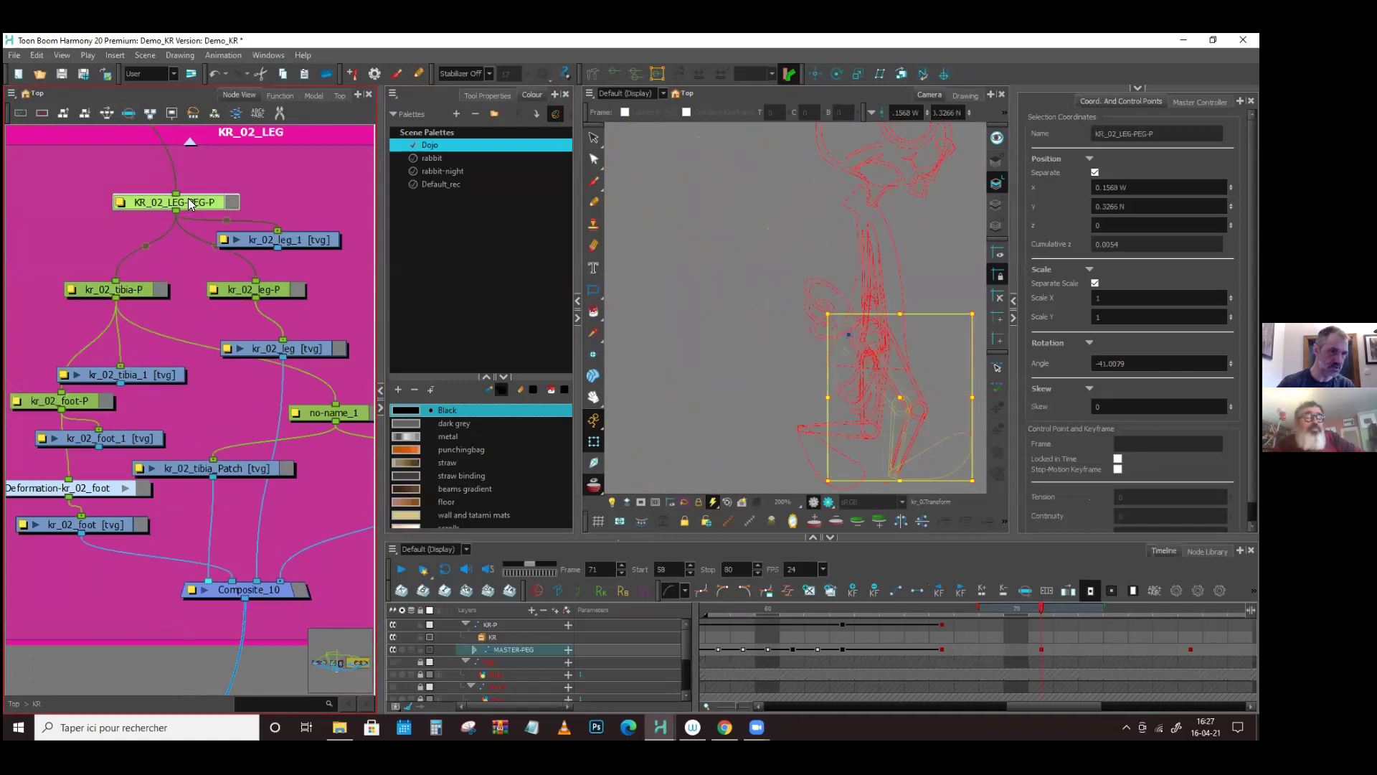
key("shift+b")
- Examine how the KR_01_LEG and KR_02_LEG groups connect in KR's network, and hide the Node View
left_click(191, 142)
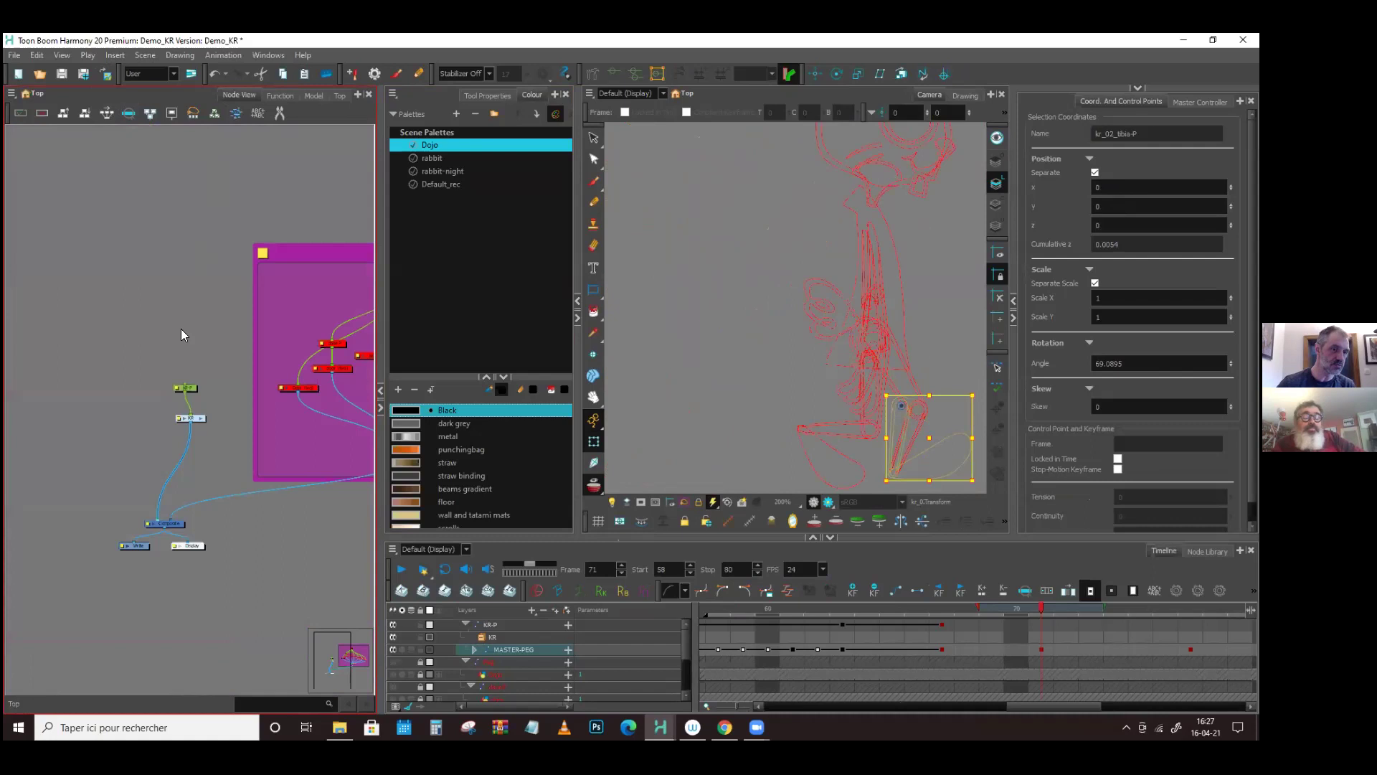
left_click(201, 418)
scroll(270, 361, "down", 5)
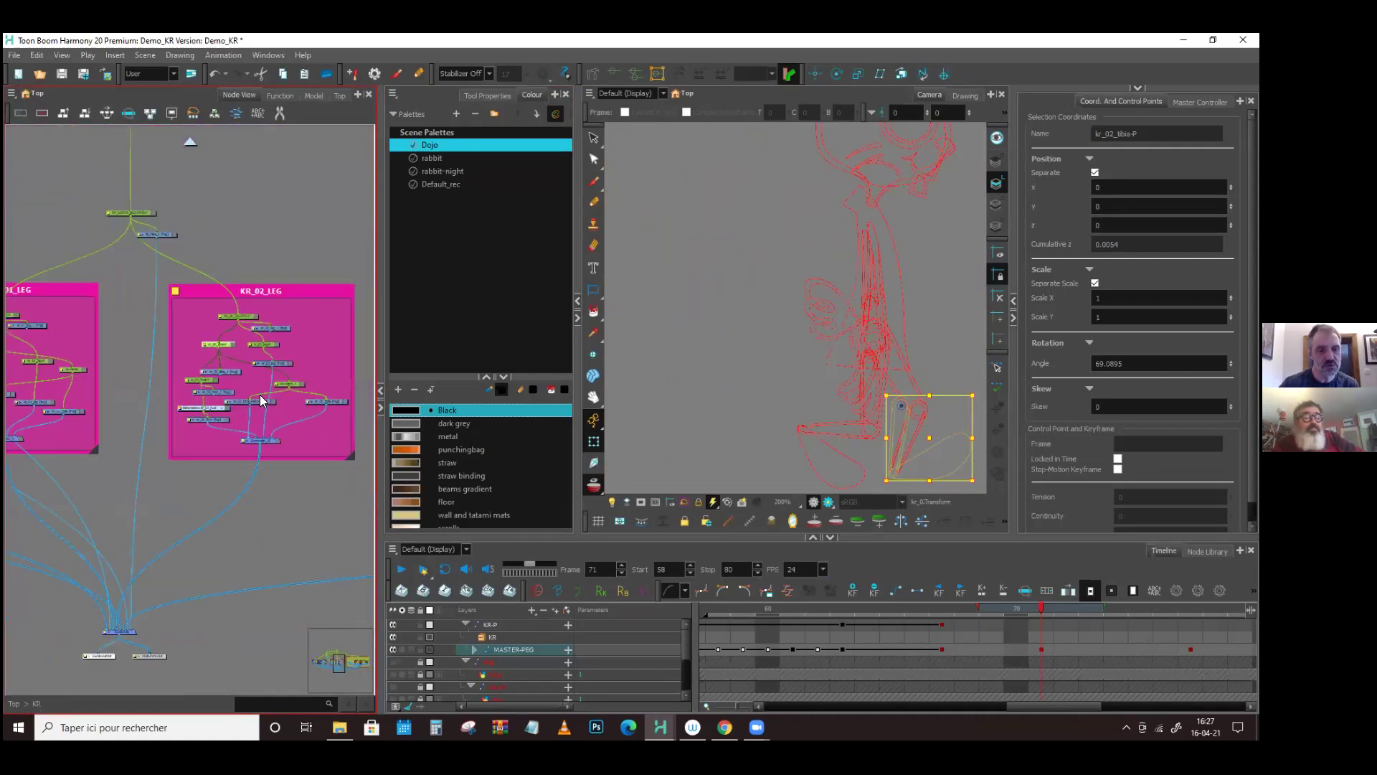
left_click(379, 388)
left_click_drag(741, 403, 658, 332)
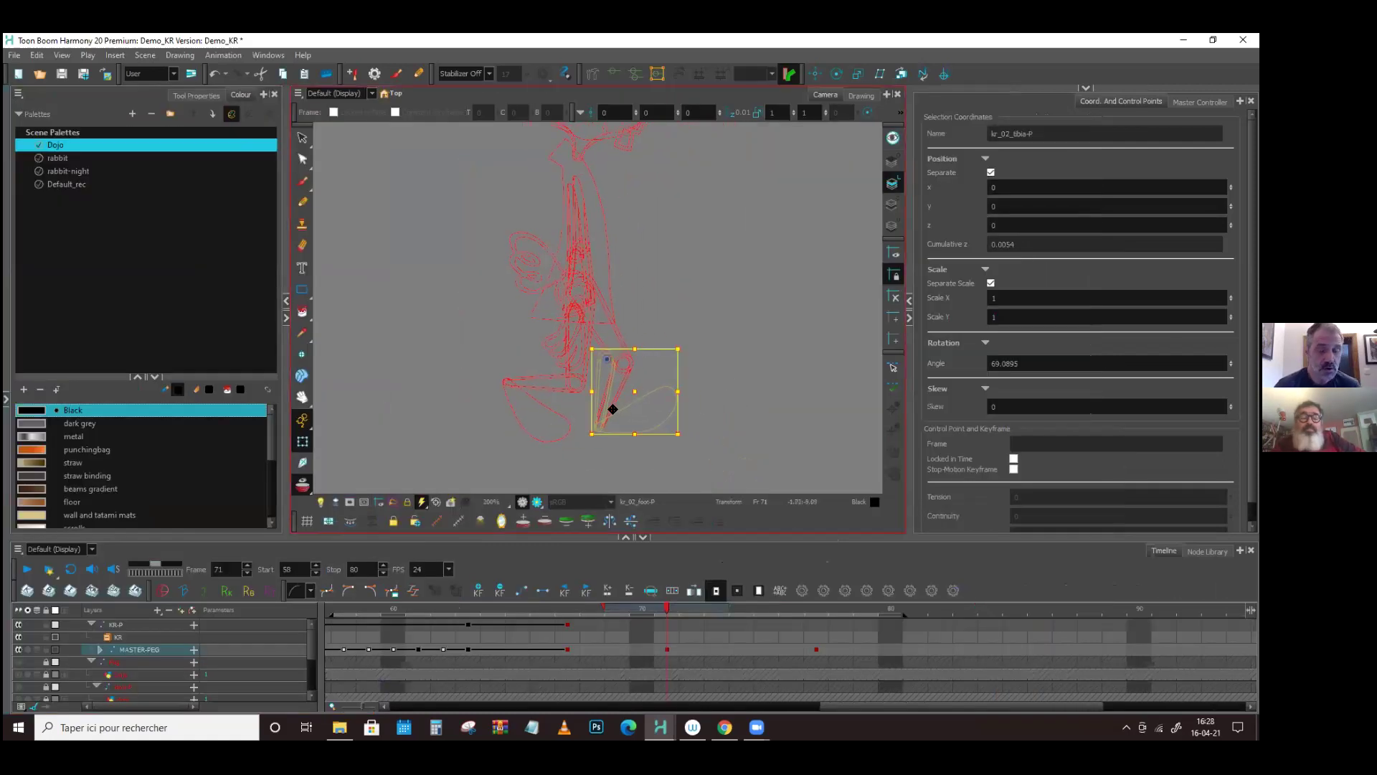
- Turn off KR's outline display and clear the selection to show the full-colour rabbit at frame 71
left_click(666, 649)
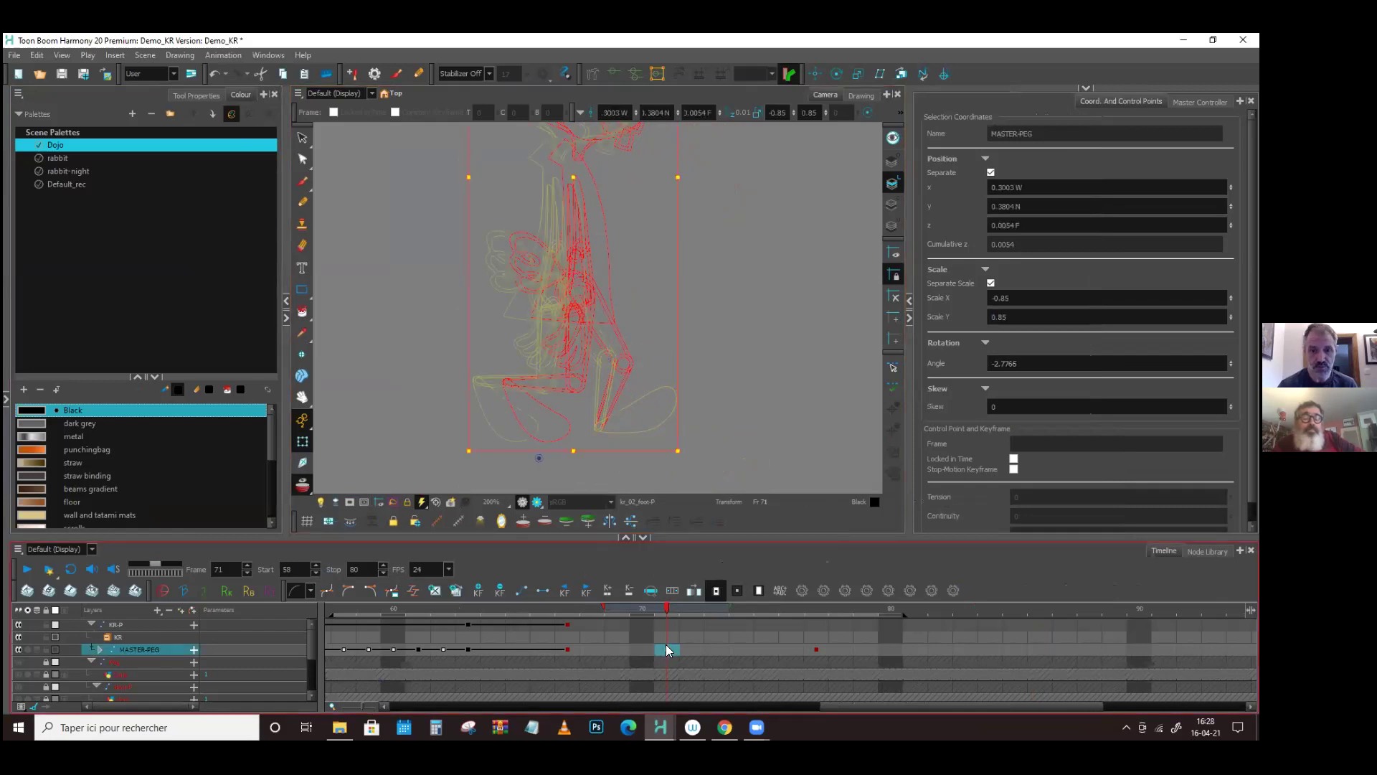
left_click_drag(769, 310, 762, 373)
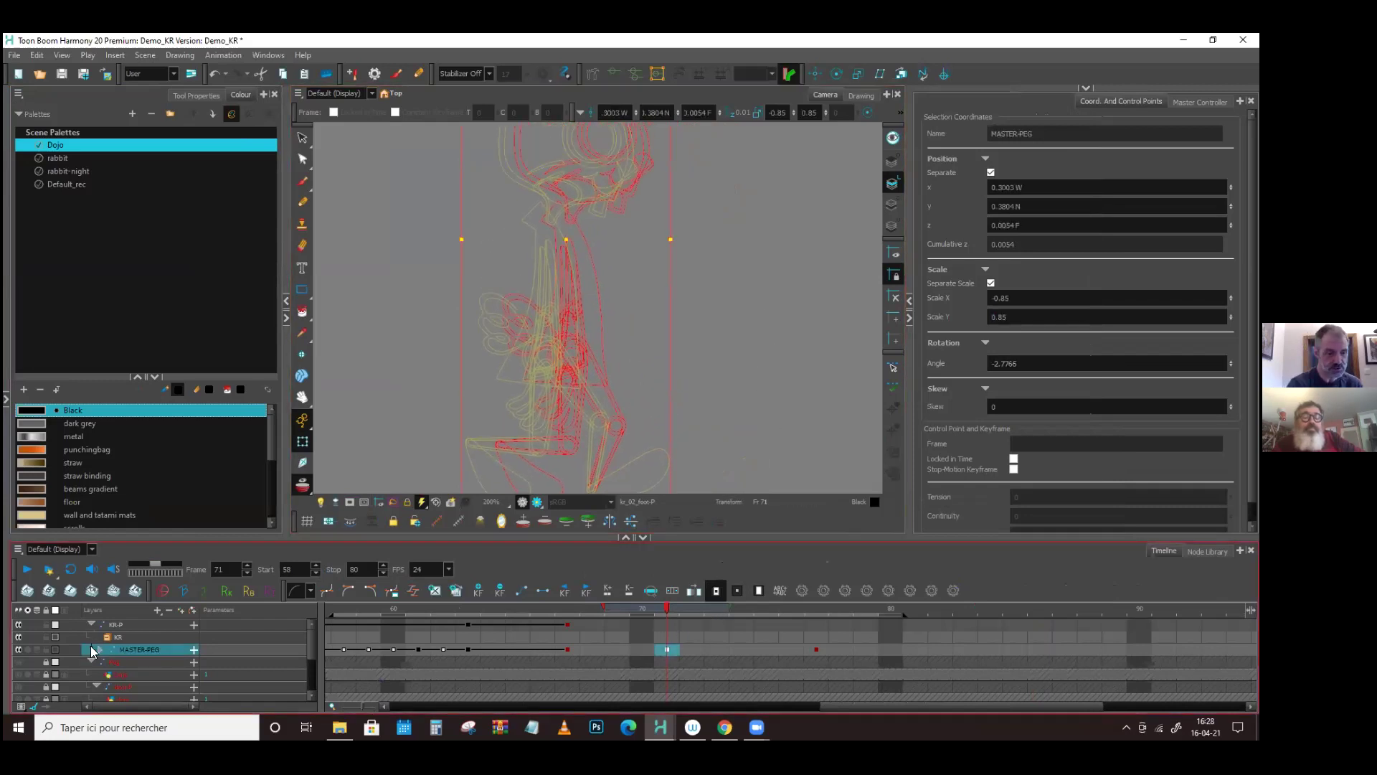
left_click(107, 637)
left_click(54, 637)
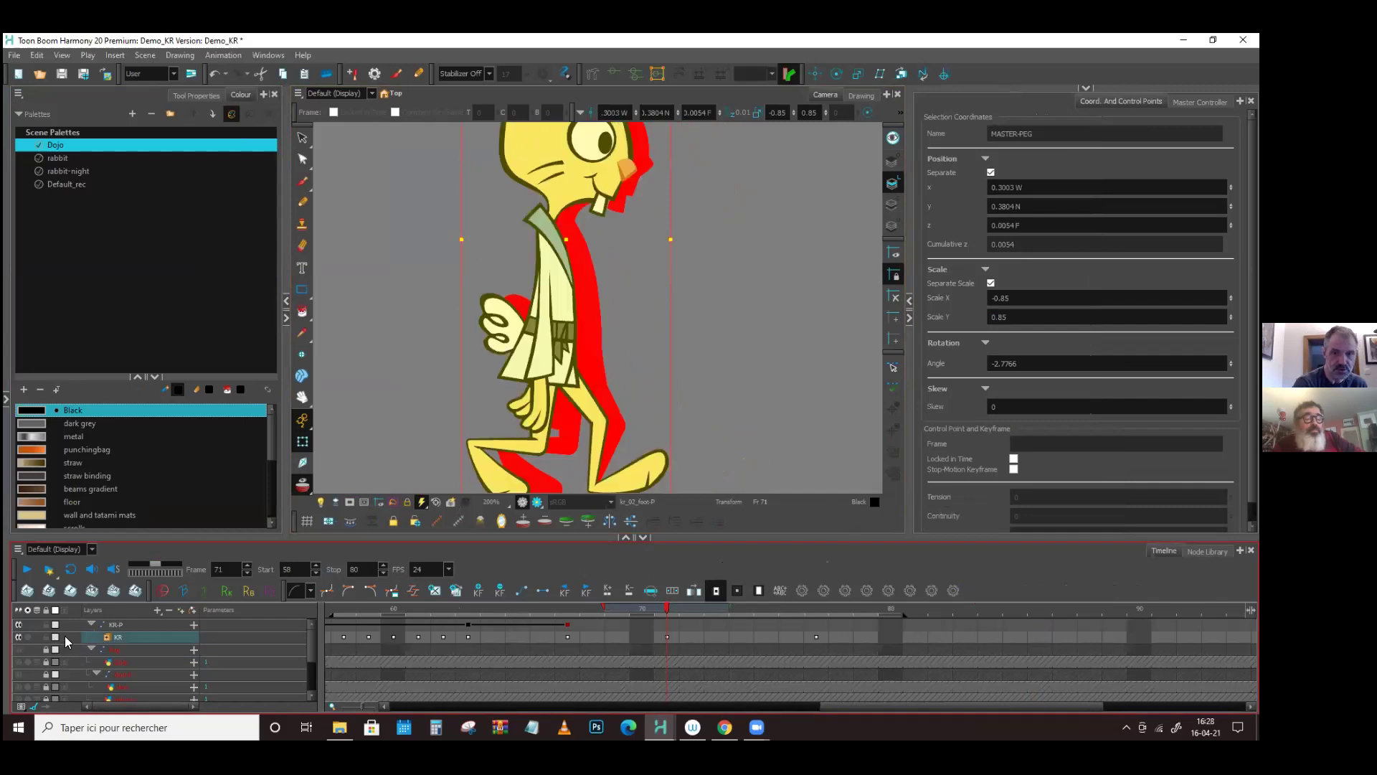
left_click(748, 372)
left_click_drag(748, 398, 726, 377)
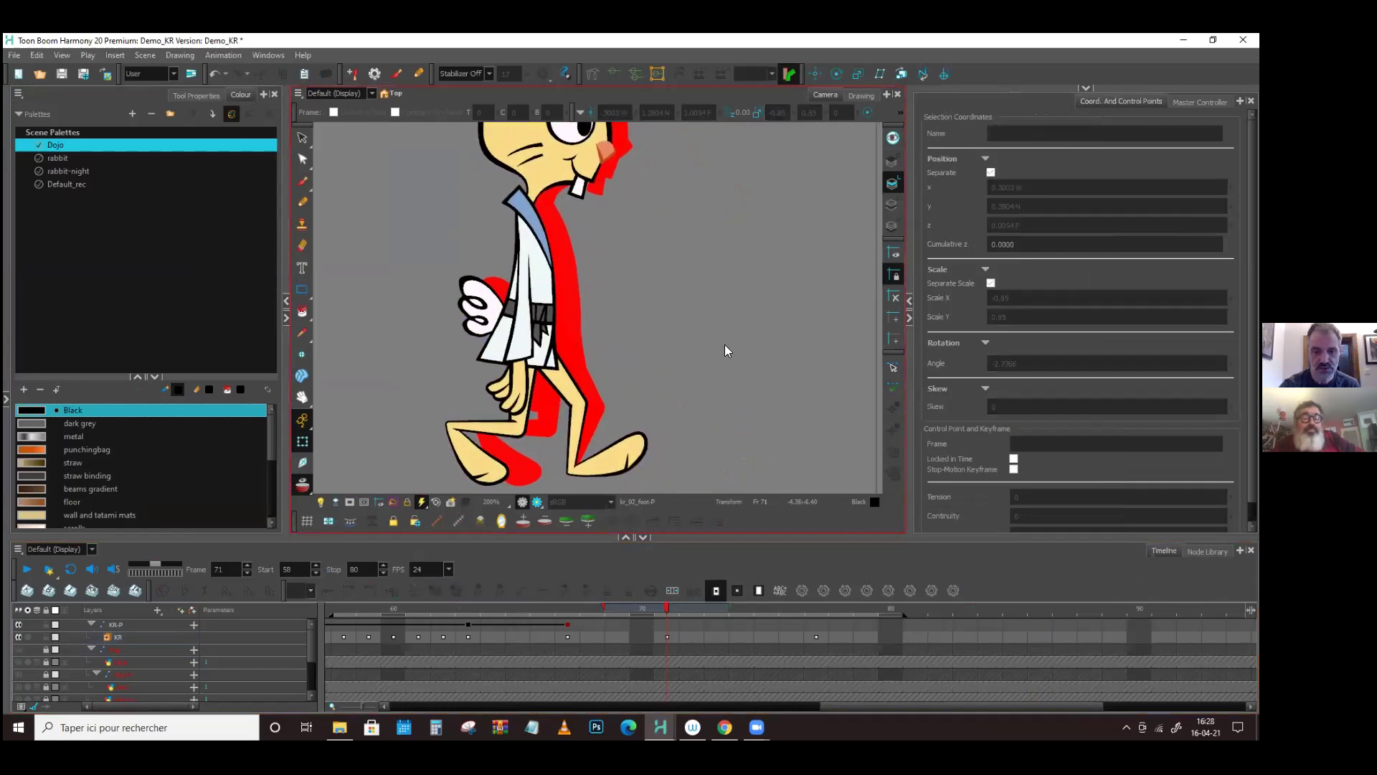
- Flip repeatedly between the MASTER-PEG key at frame 71 and its neighbouring key to check the planted front foot
left_click(107, 638)
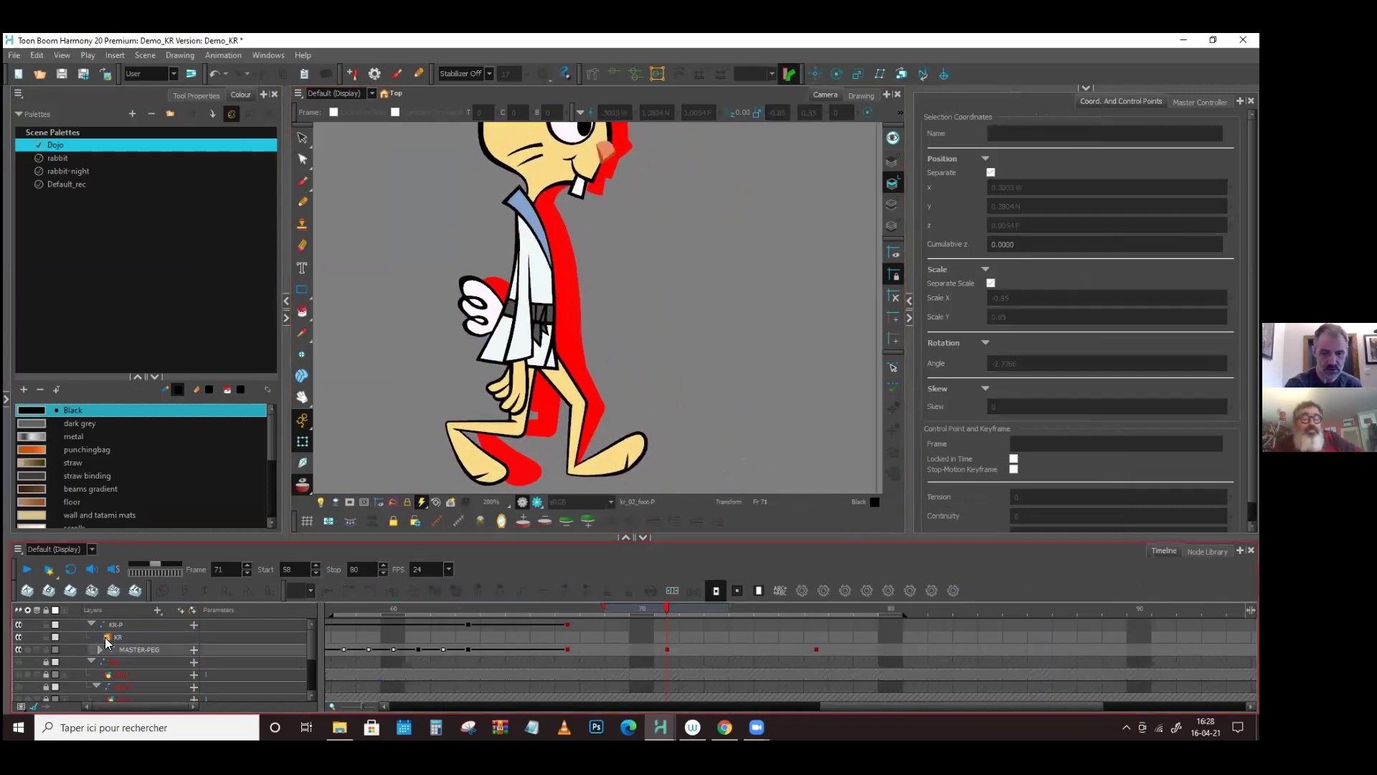
left_click(667, 649)
key("semicolon")
key("apostrophe")
key("semicolon")
key("apostrophe")
key("semicolon")
key("apostrophe")
key("semicolon")
key("apostrophe")
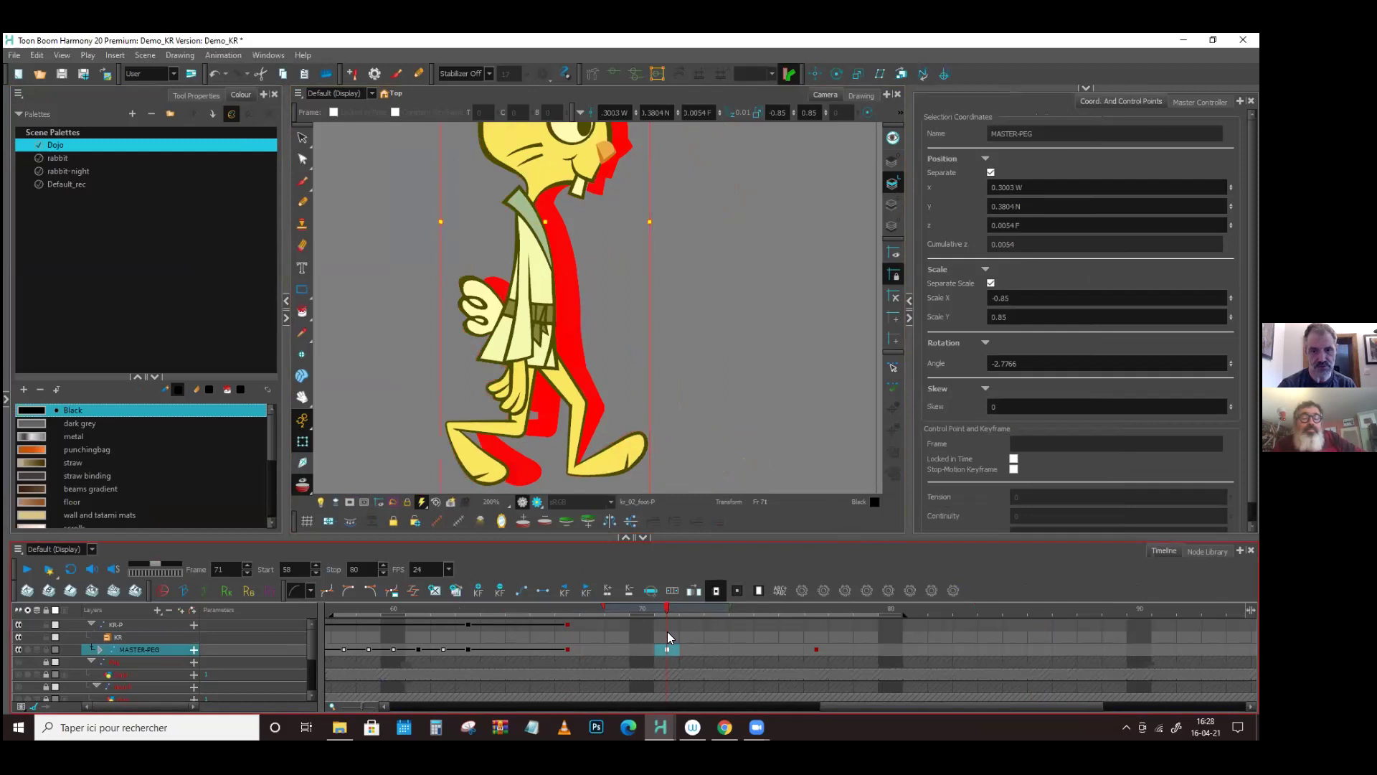
scroll(756, 341, "down", 2)
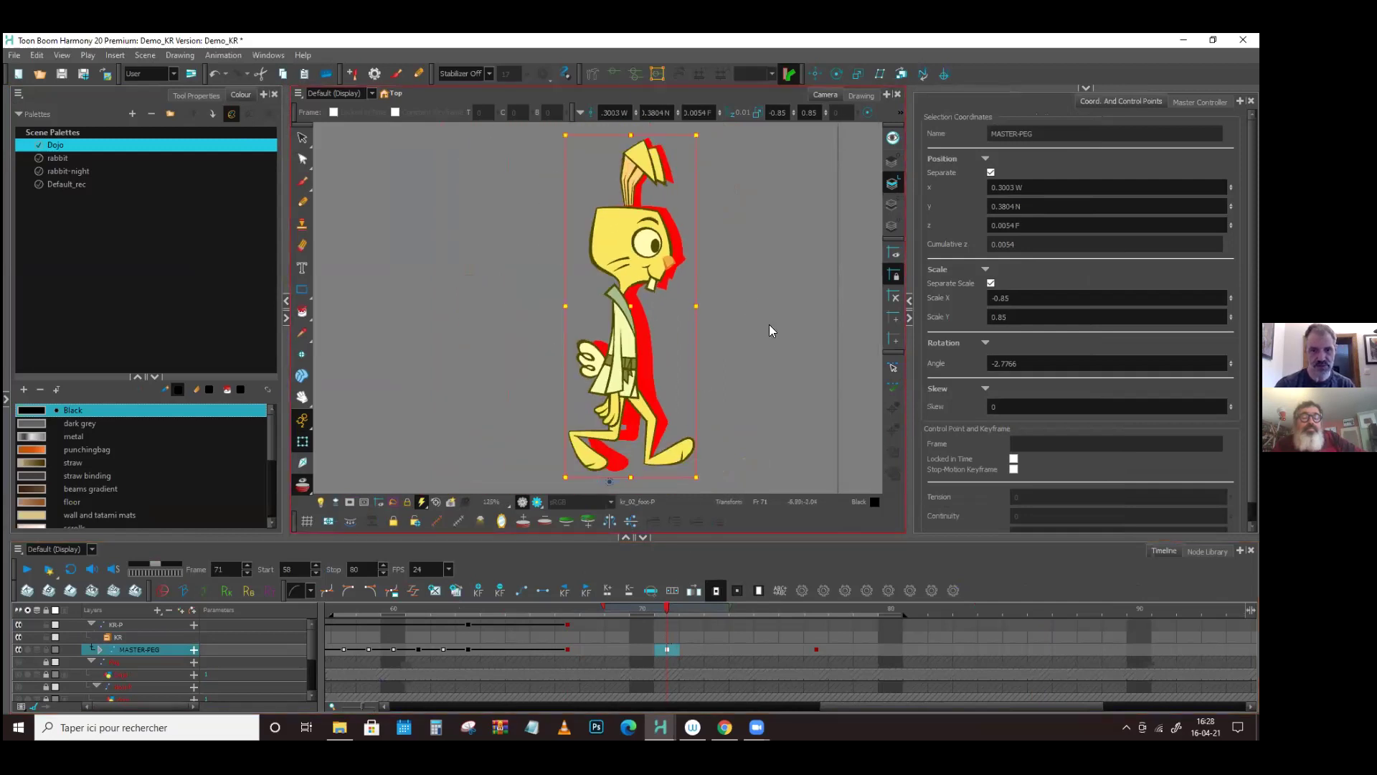
key("semicolon")
key("apostrophe")
key("semicolon")
key("apostrophe")
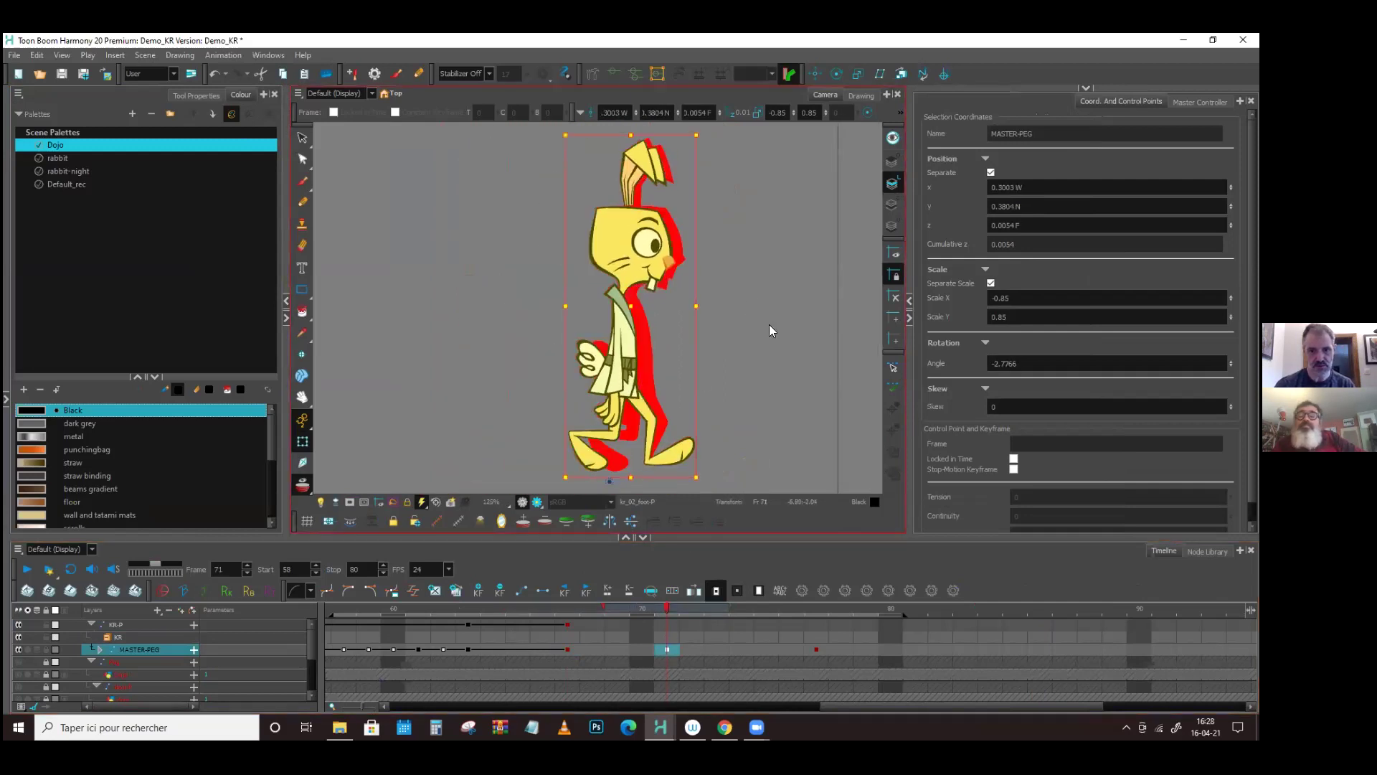
scroll(766, 328, "up", 1)
scroll(763, 315, "up", 1)
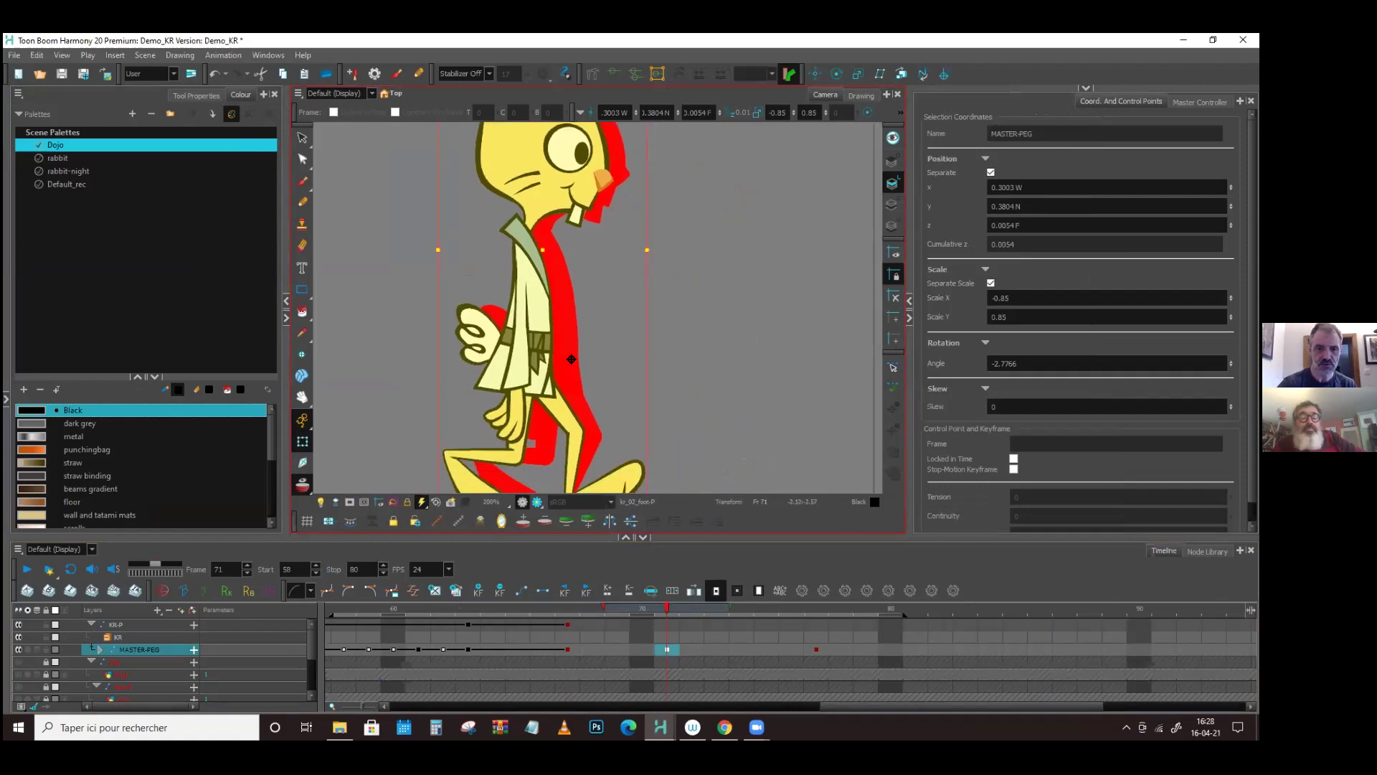
- Swing the near arm backward at frame 71 and rotate its forearm kr_01_forearm_4-P to about -30.65°
left_click(706, 334)
left_click(515, 429)
key("b")
left_click_drag(549, 450, 549, 388)
key("shift+b")
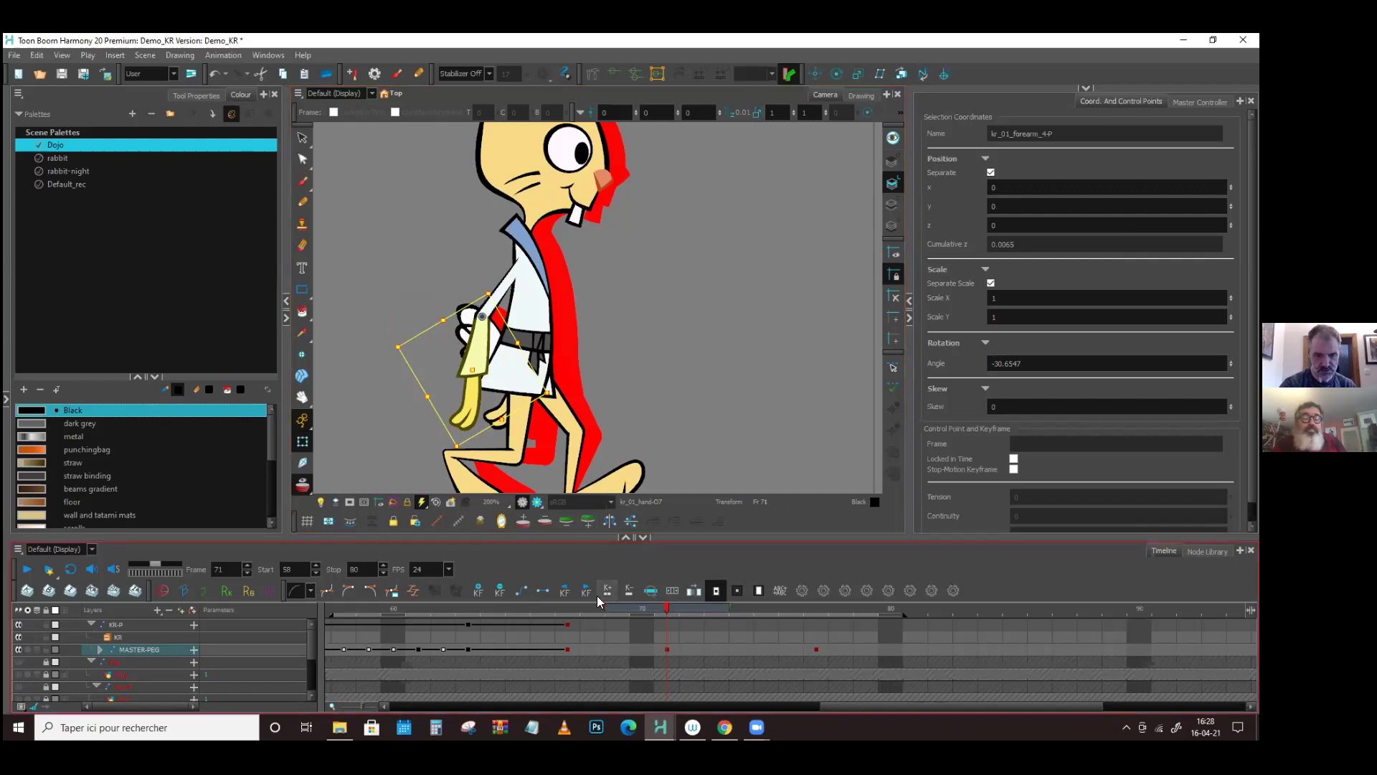
- Select the MASTER-PEG key at frame 71 and flip between neighbouring keys to check the near arm's swing
key("apostrophe")
key("shift+b")
left_click(670, 649)
key("apostrophe")
left_click(716, 591)
left_click(669, 648)
key("semicolon")
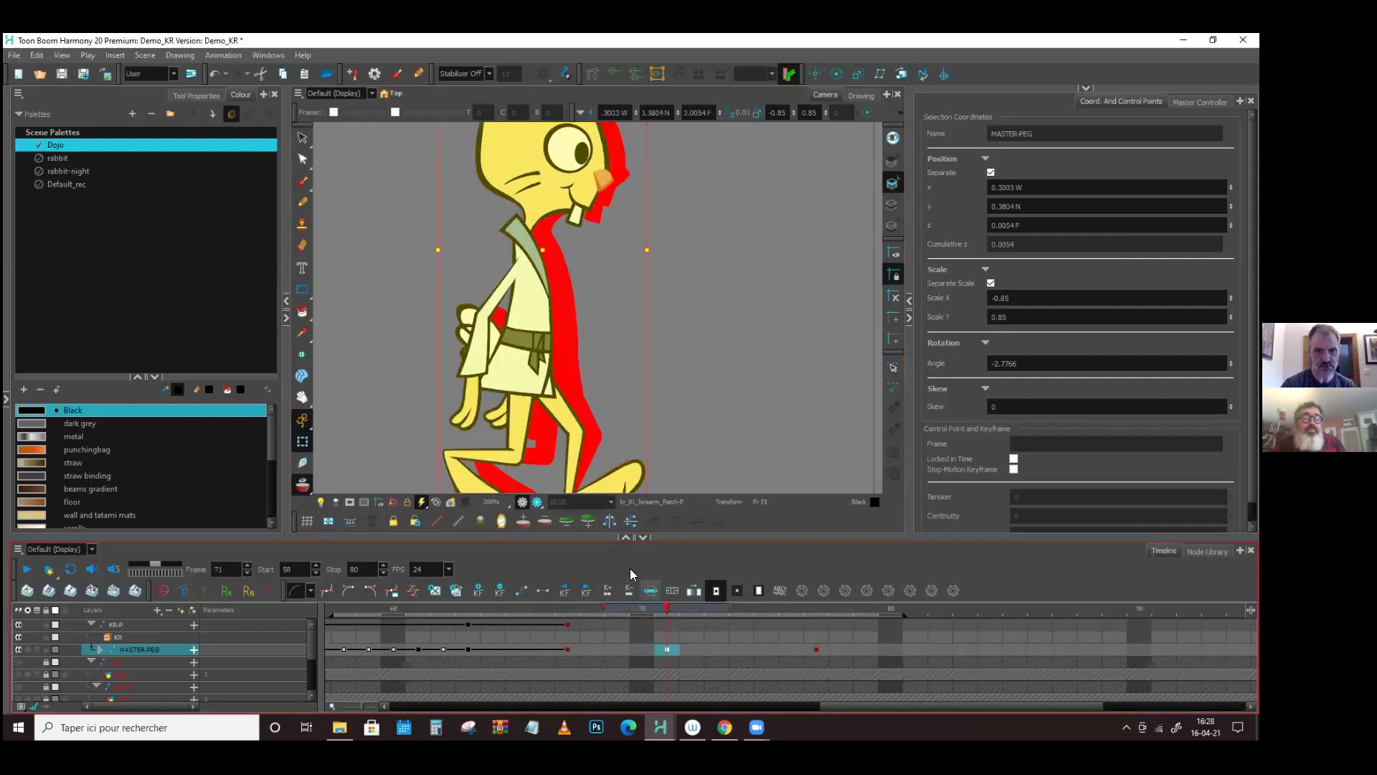
- Rotate the near hand kr_01_hand_3 slightly forward at frame 71 and clear the selection
left_click(475, 403)
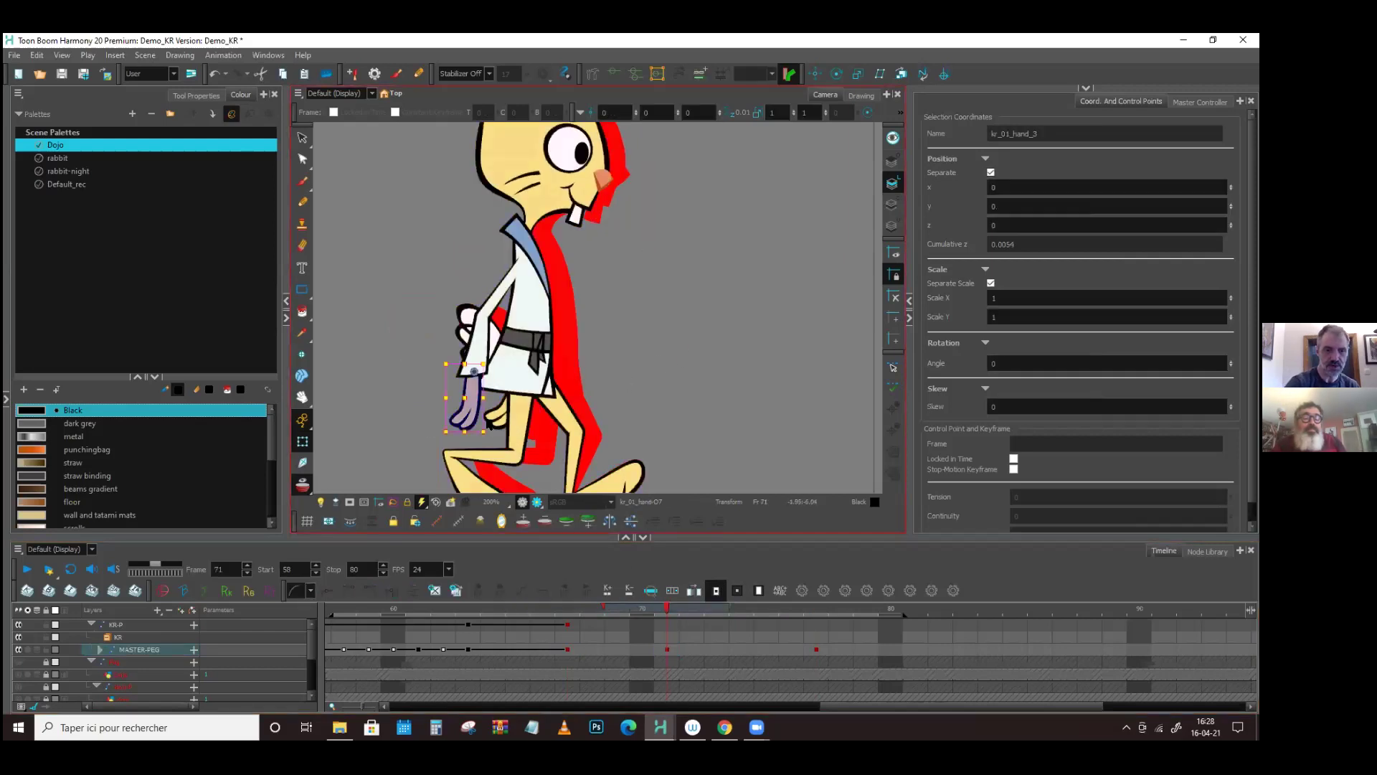
left_click_drag(490, 427, 500, 422)
left_click_drag(700, 356, 687, 296)
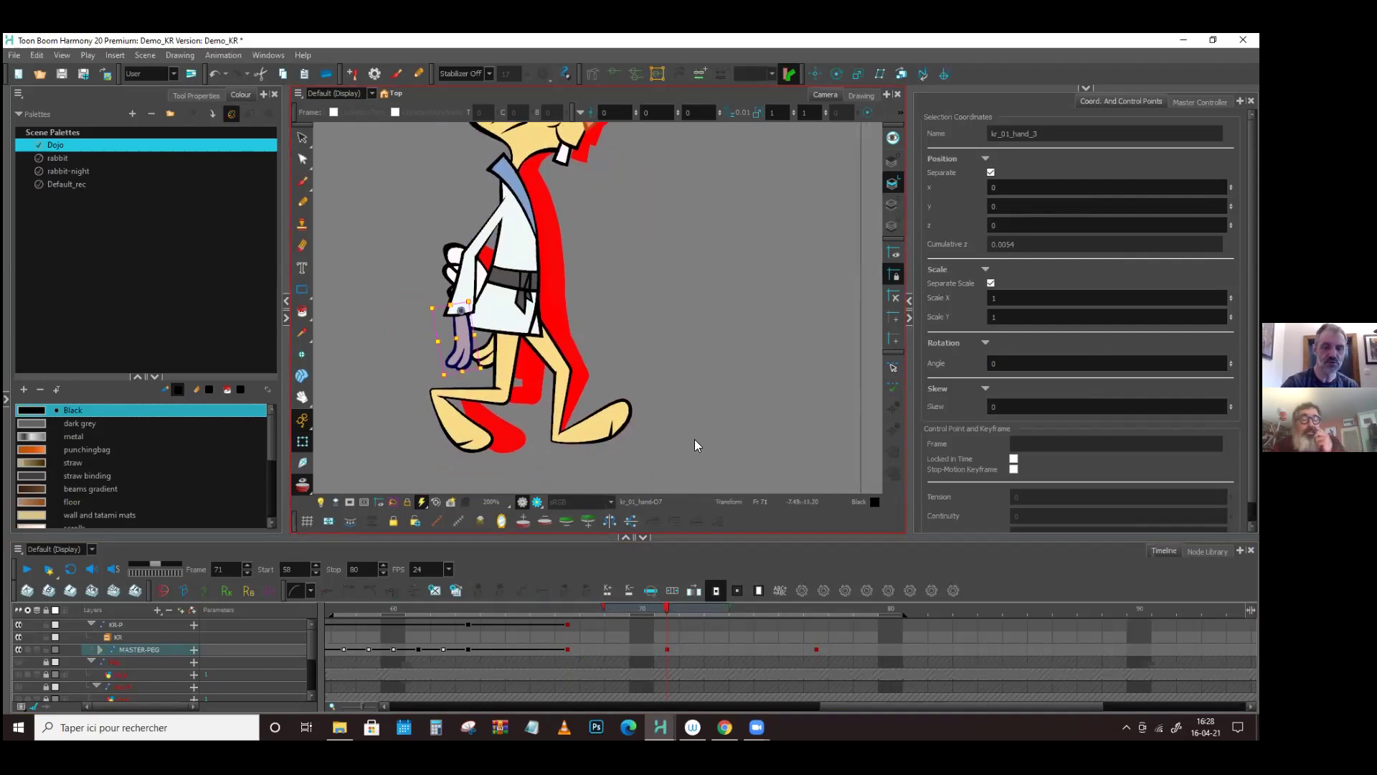
mouse_move(694, 439)
left_mouse_down()
mouse_move(591, 484)
mouse_move(714, 410)
mouse_move(603, 470)
mouse_move(646, 456)
left_mouse_up()
left_click(712, 412)
left_click(696, 348)
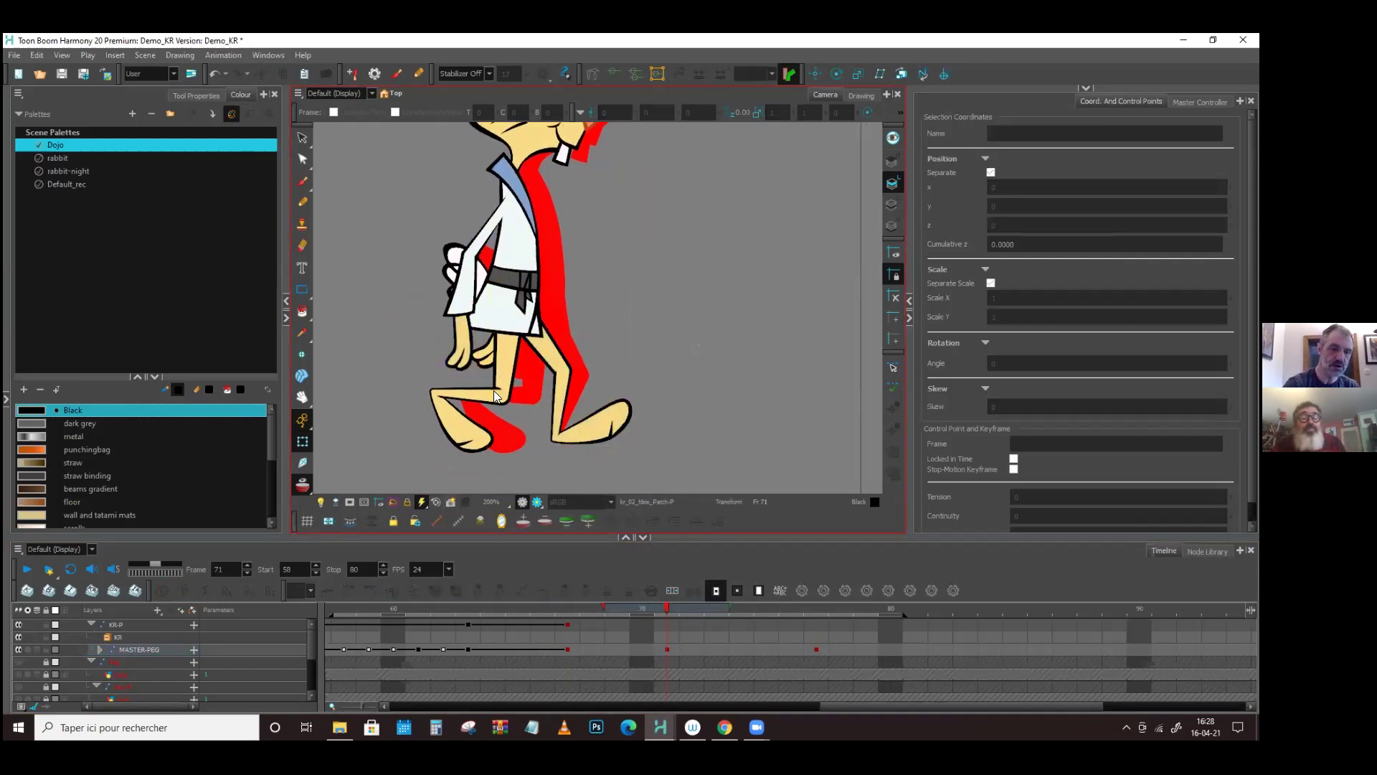
- Swing the far arm KR_01_ARM-PEG-P forward to about -36.34° at frame 71 and bend its forearm downward
left_click(625, 422)
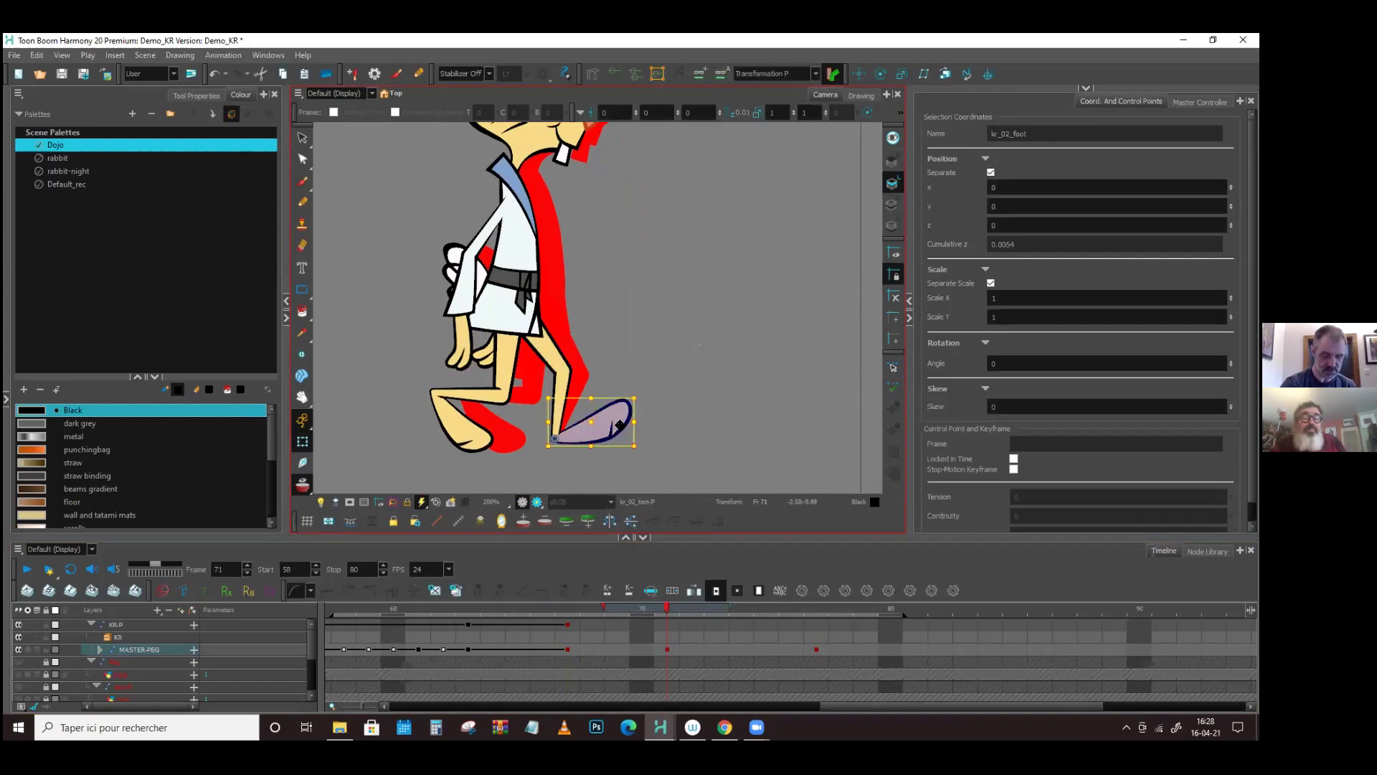
left_click(487, 359)
key("b")
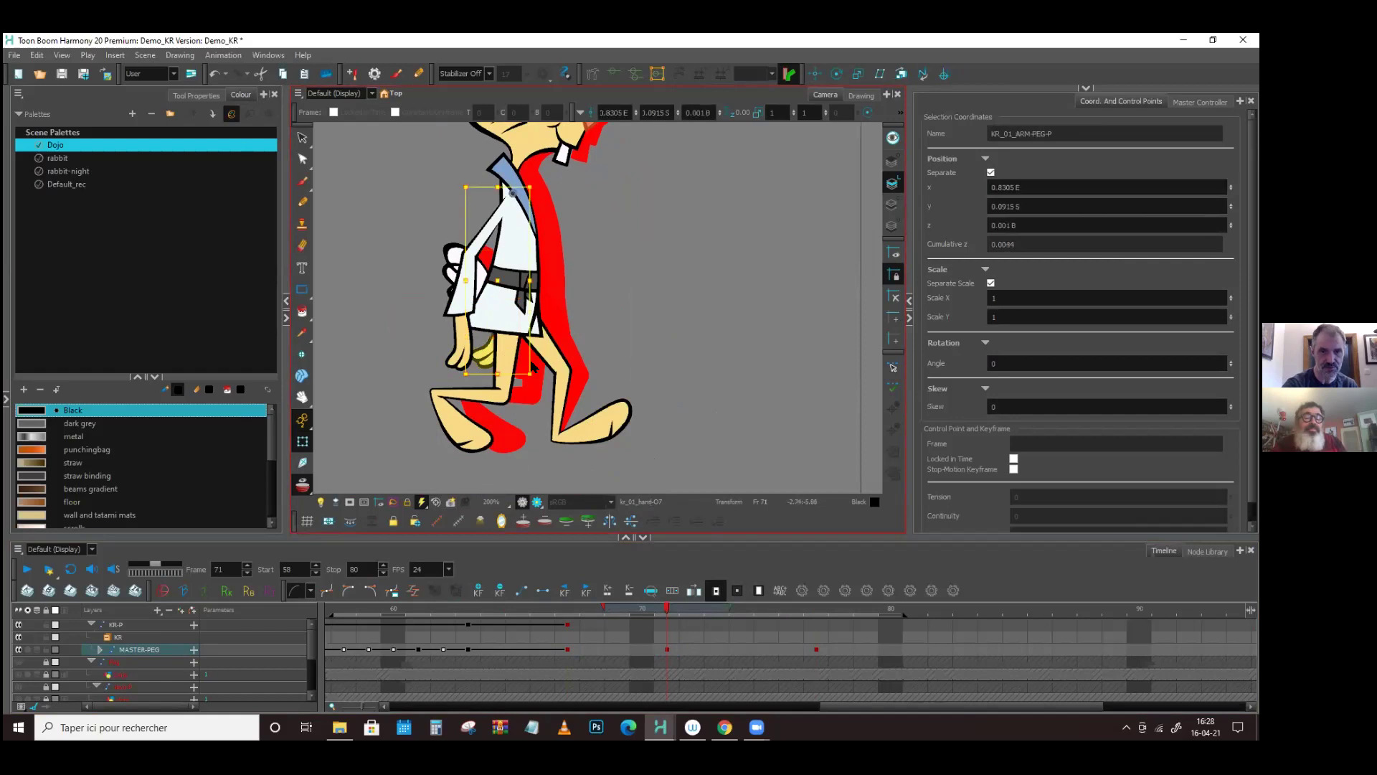
left_click_drag(537, 377, 656, 283)
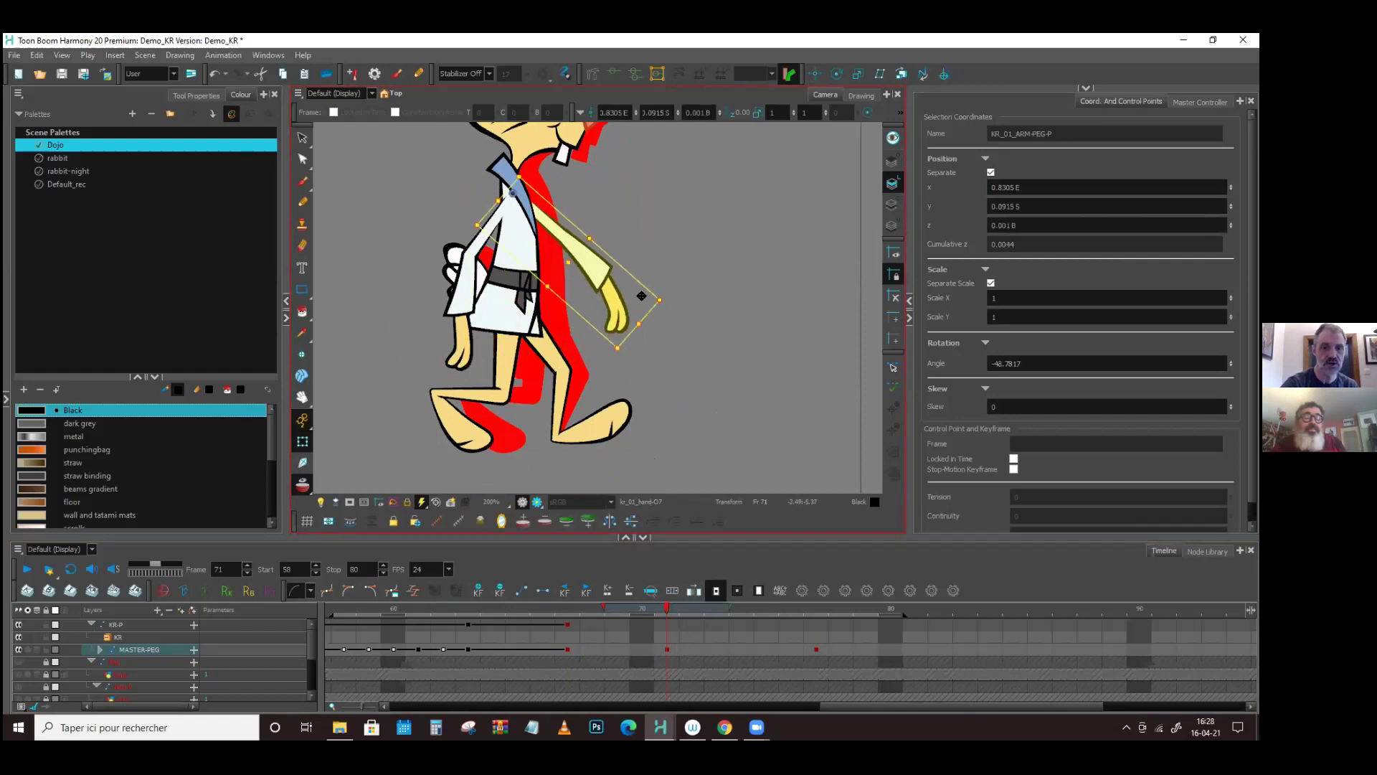
key("shift+b")
left_click_drag(651, 342, 584, 387)
key("b")
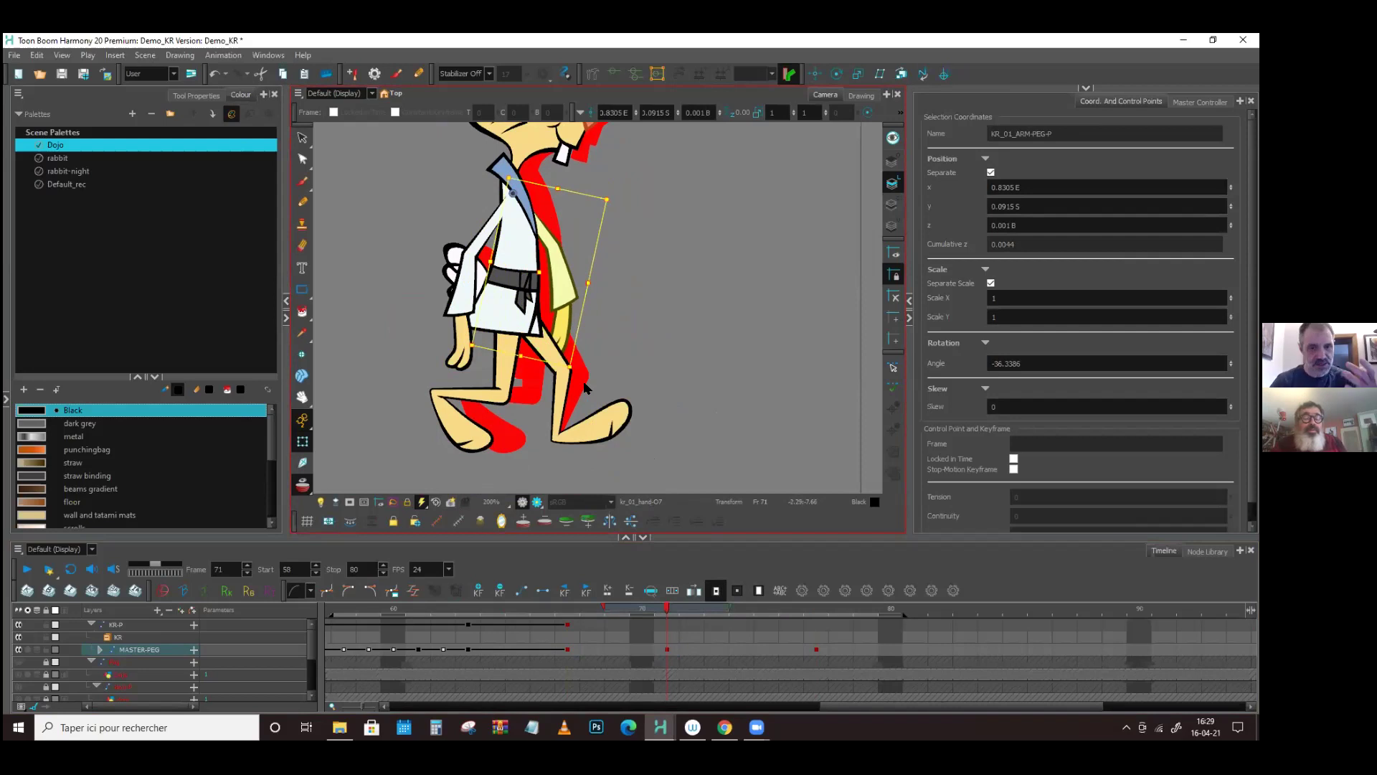
- Flip between the MASTER-PEG key at frame 71 and its neighbouring key to check both arms' movement
left_click(665, 637)
left_click(668, 647)
key("semicolon")
key("apostrophe")
key("semicolon")
left_click(669, 644)
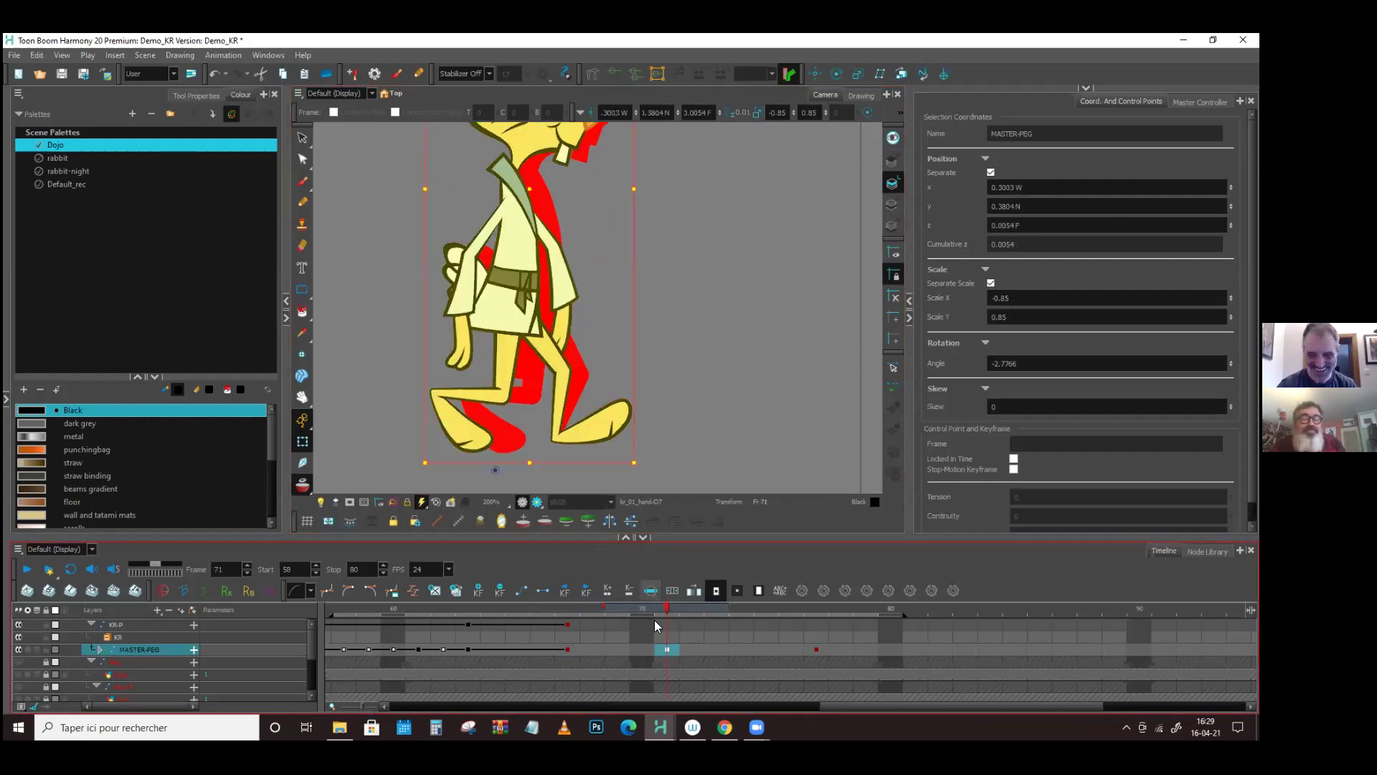
key("semicolon")
key("apostrophe")
key("semicolon")
key("apostrophe")
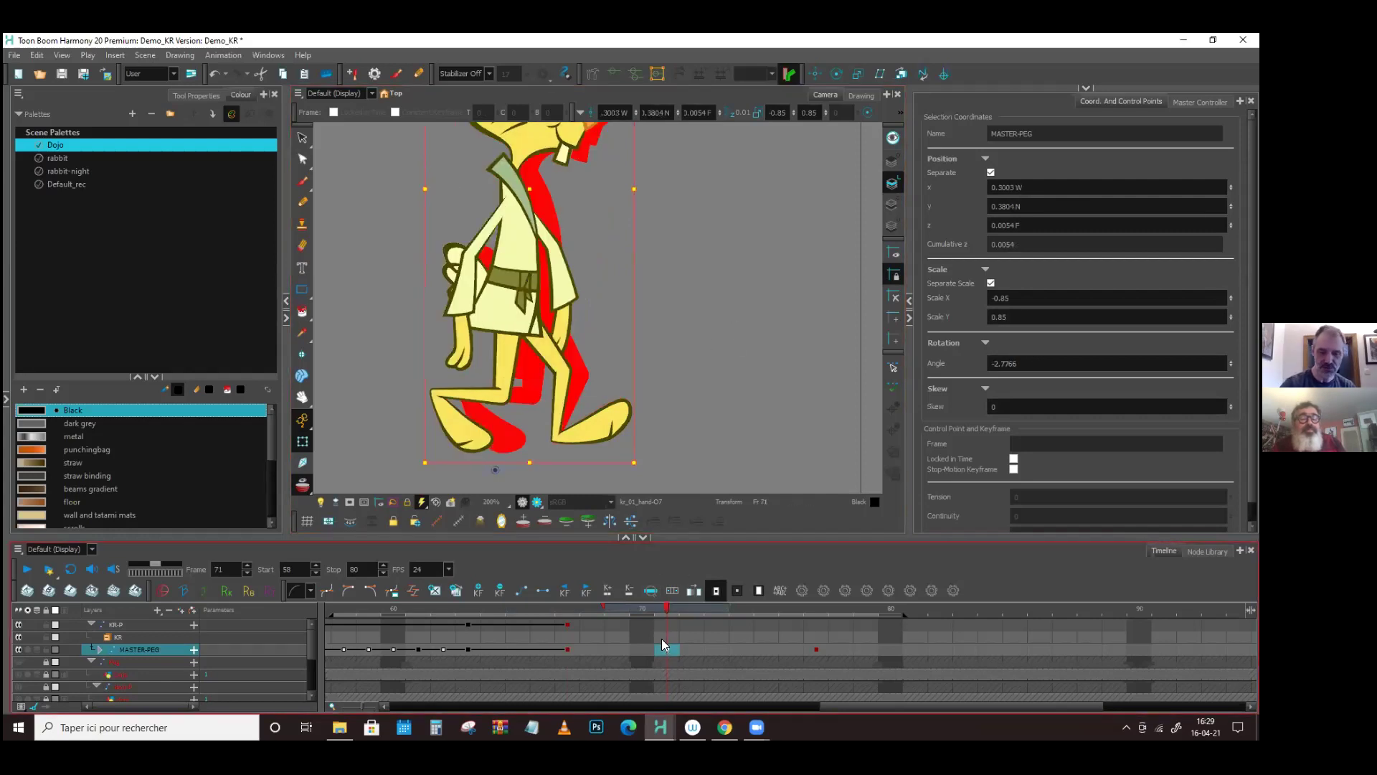
- Rotate the tail kr_tail slightly at frame 71, undoing an unwanted adjustment
left_click(583, 227)
left_click(456, 247)
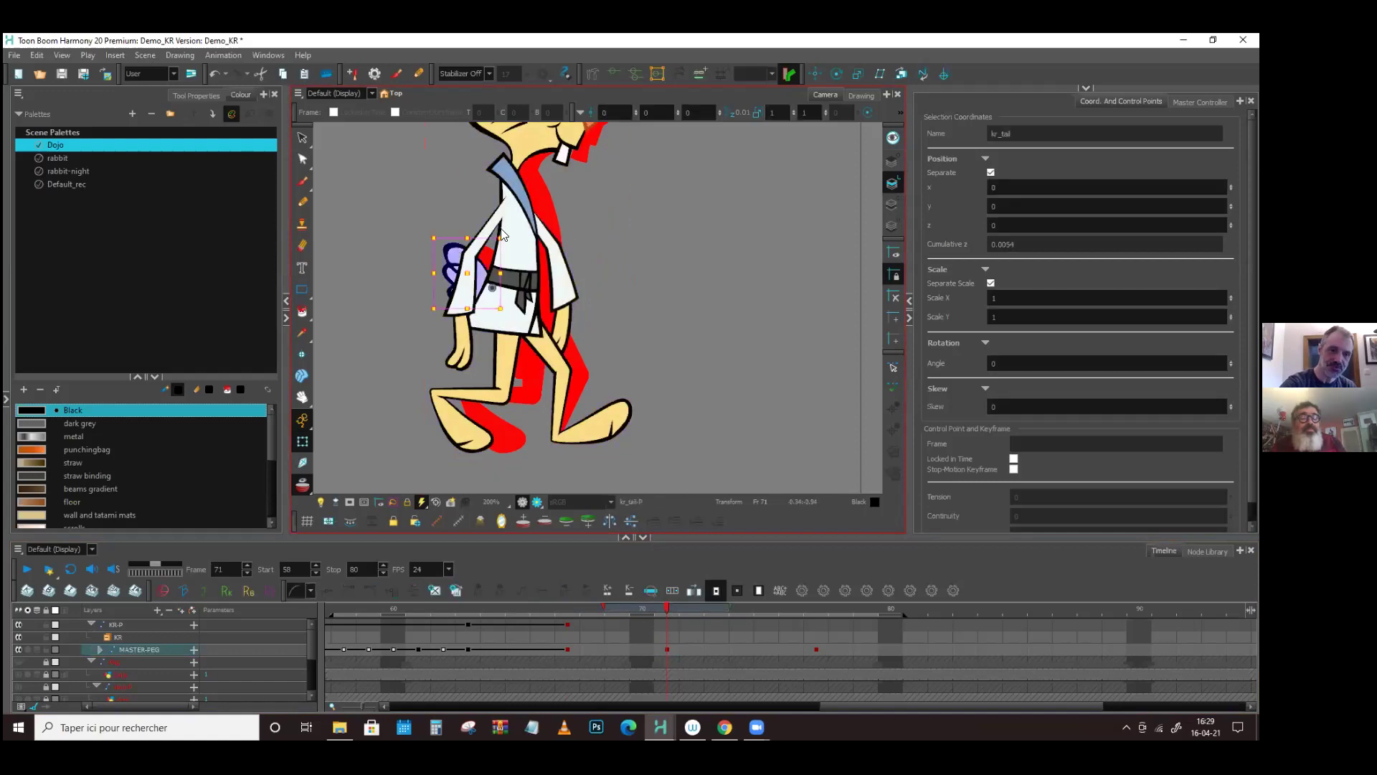
left_click_drag(649, 234, 639, 362)
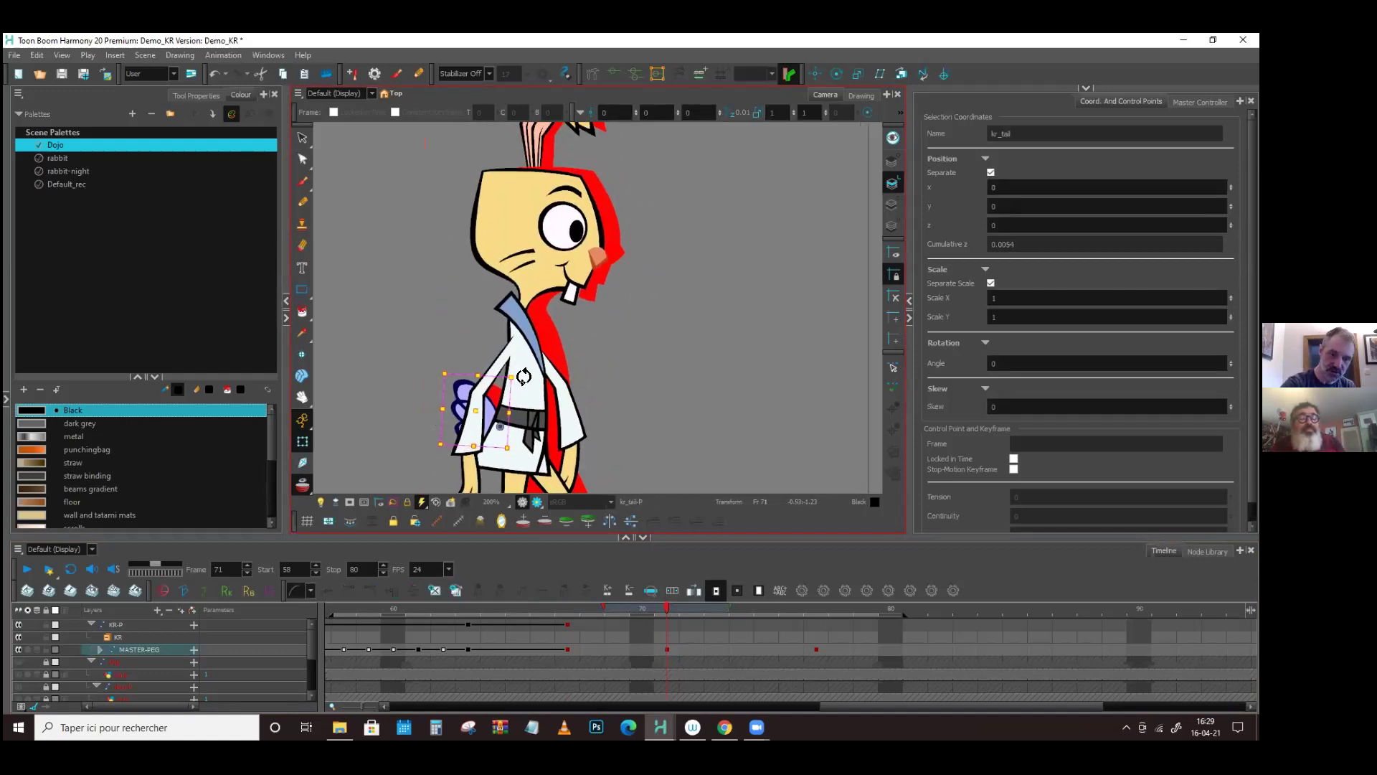
left_click_drag(524, 377, 531, 398)
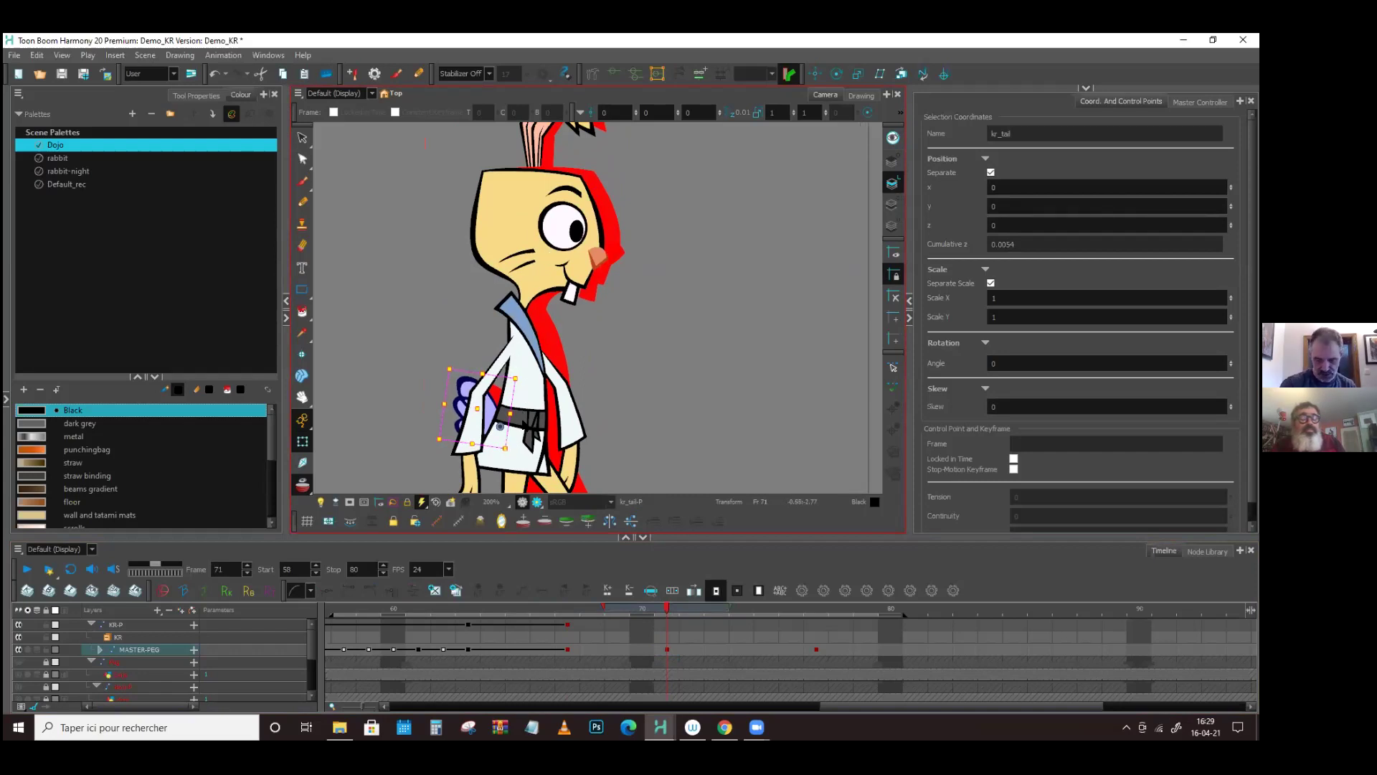
key("ctrl+z")
left_click_drag(692, 338, 685, 257)
left_click_drag(662, 609, 654, 607)
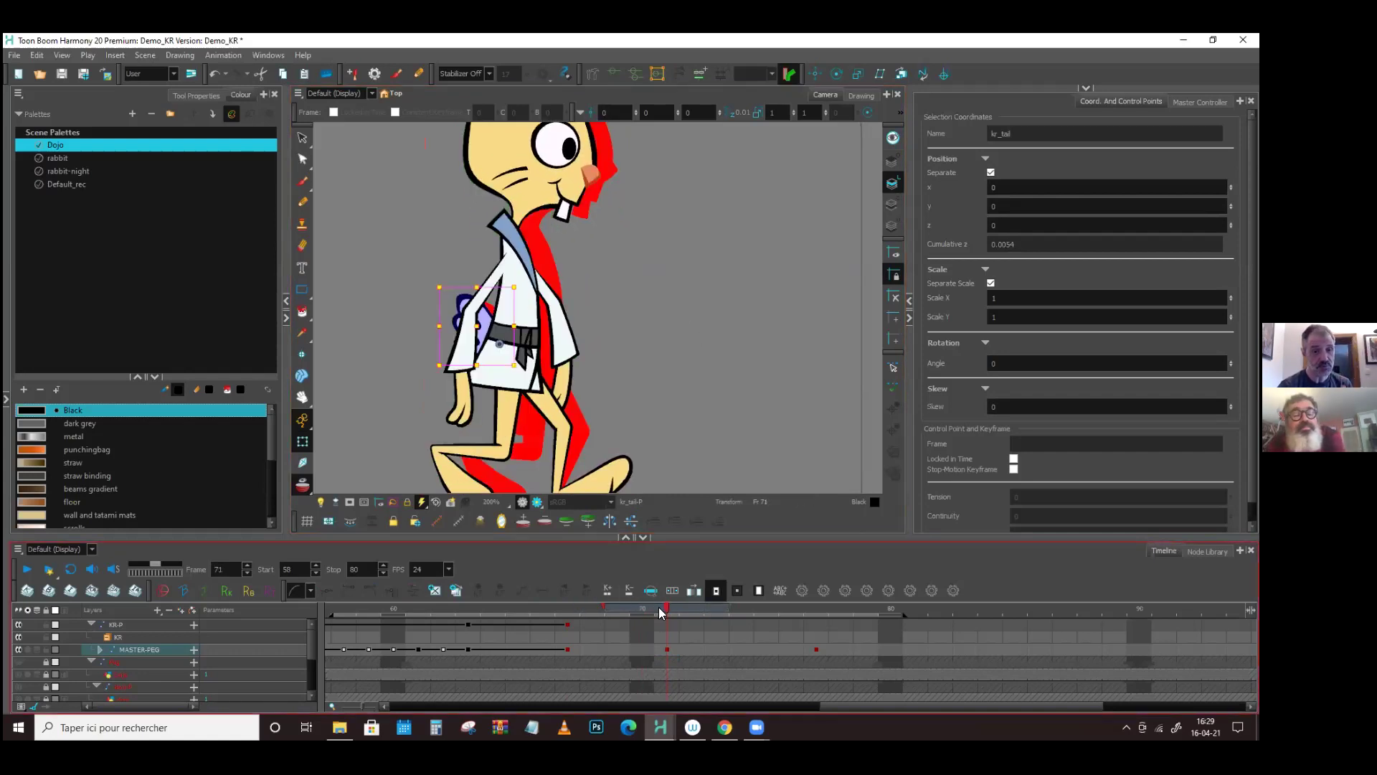
- Shift the body peg kr_body-P slightly forward at frame 71 to x 0.2426 W, y 0.0273 N, and save the scene
left_click(534, 379)
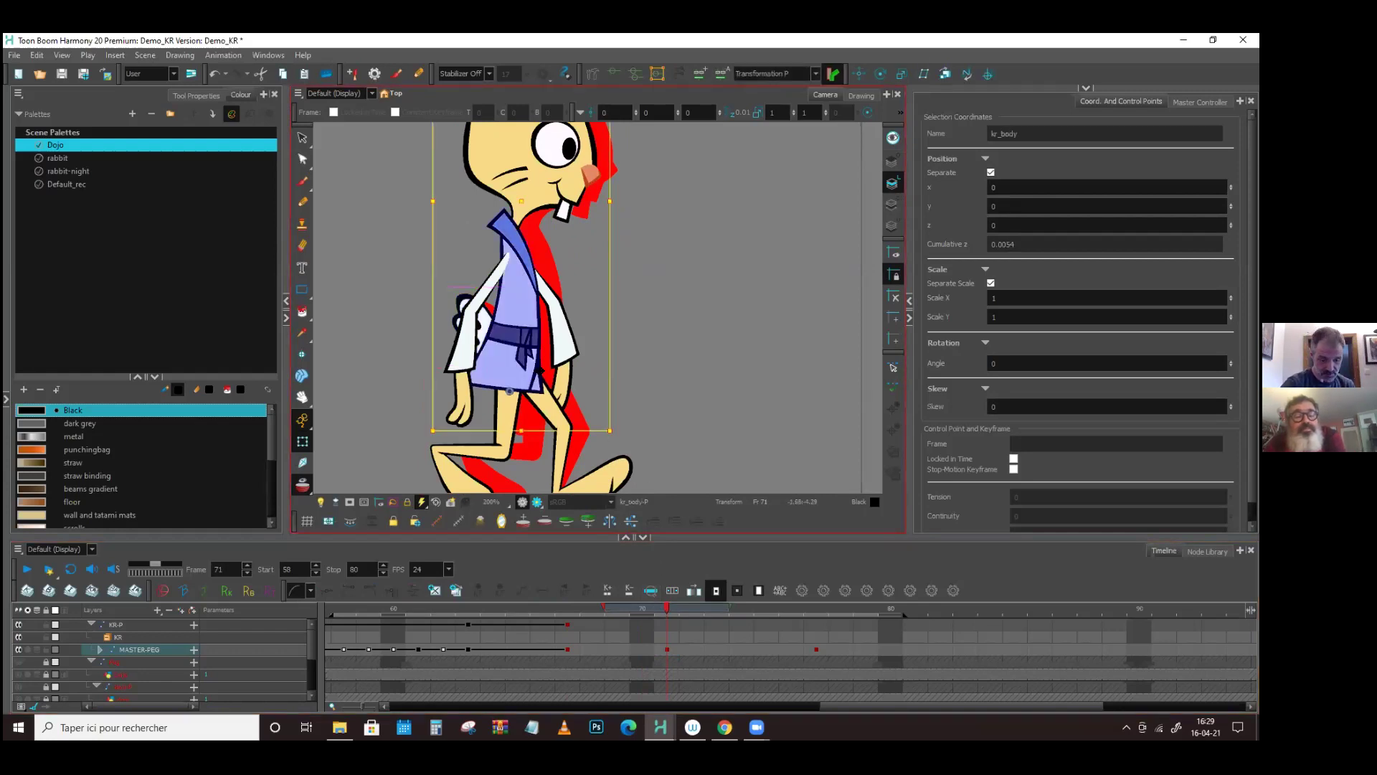
key("b")
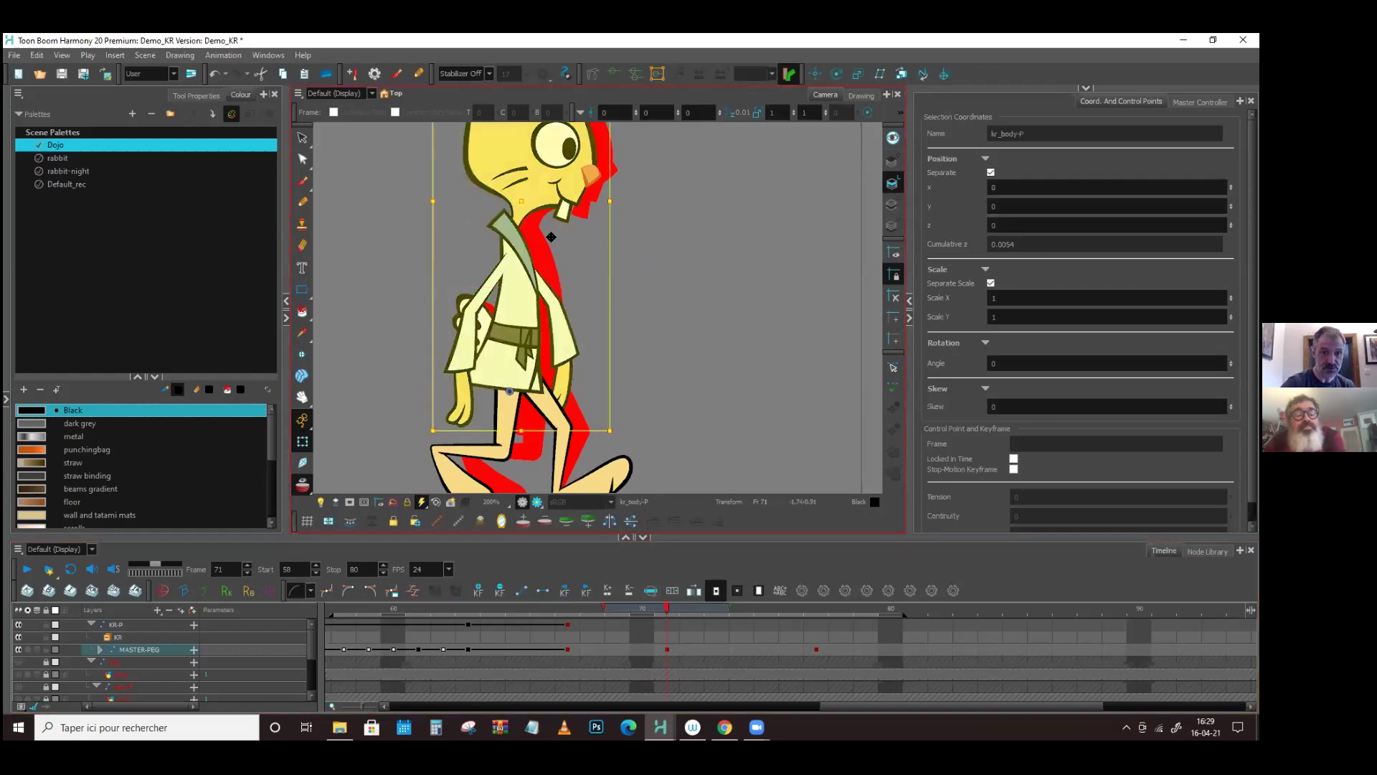
left_click_drag(523, 204, 534, 205)
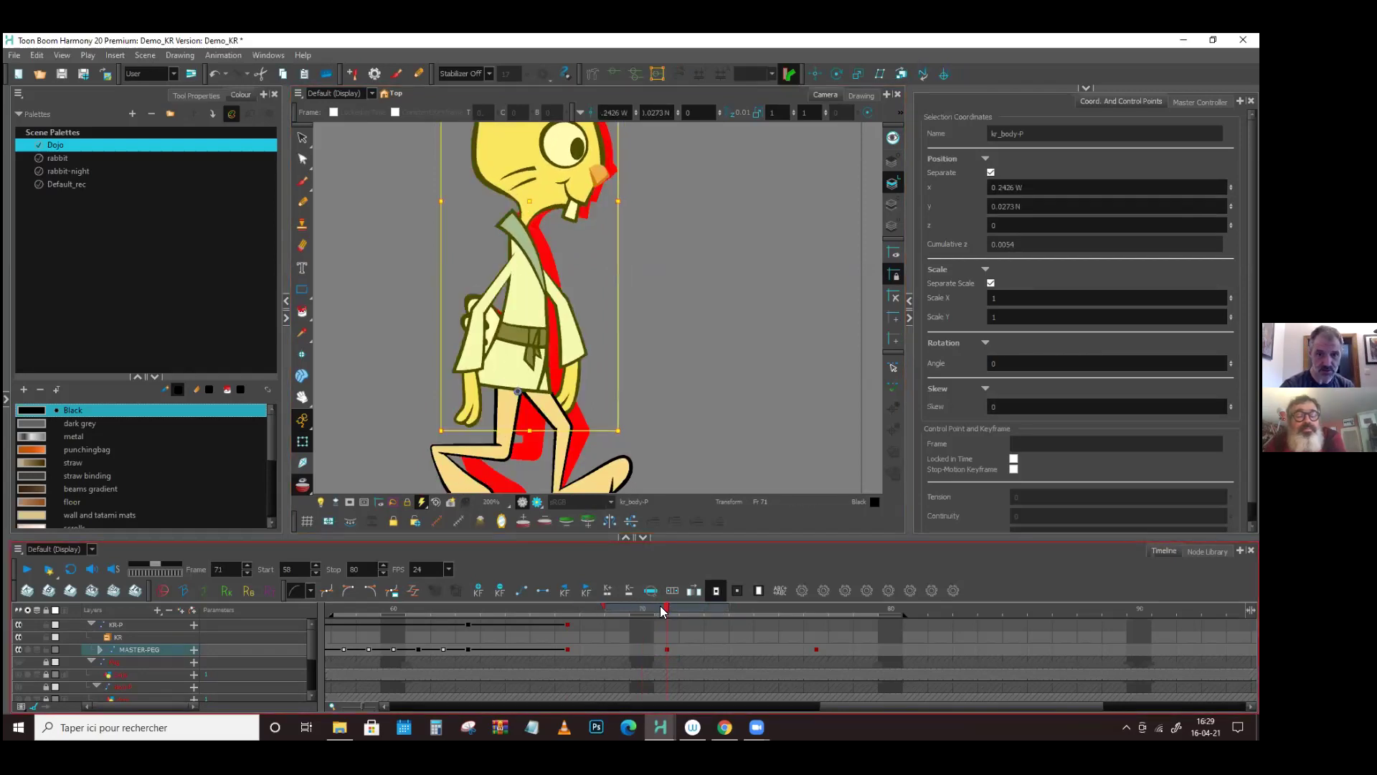
key("ctrl+s")
- Adjust the ears at frame 71, rotating kr_01_ear slightly forward, check them against the previous pose, and save the scene
key("space")
left_click_drag(738, 286, 734, 370)
scroll(742, 370, "down", 2)
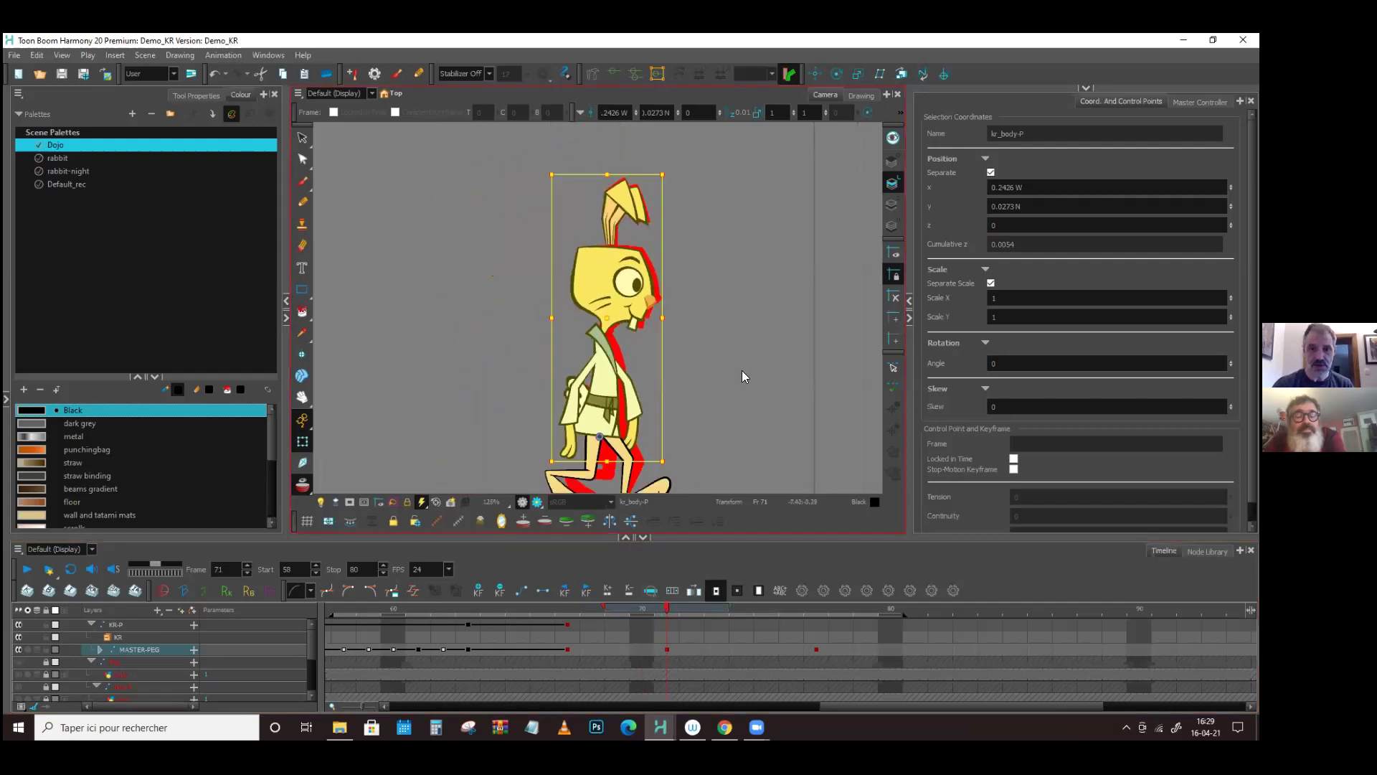
left_click(646, 158)
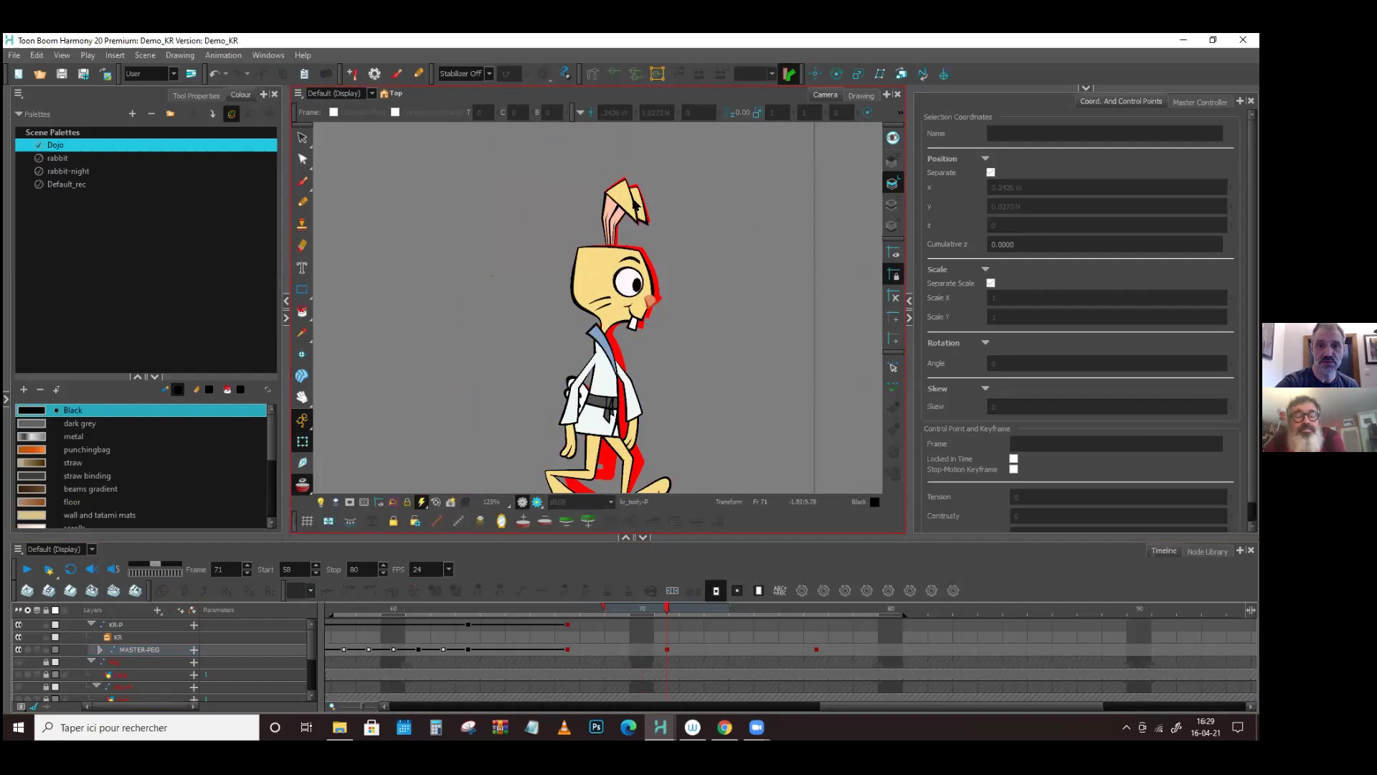
left_click(623, 203)
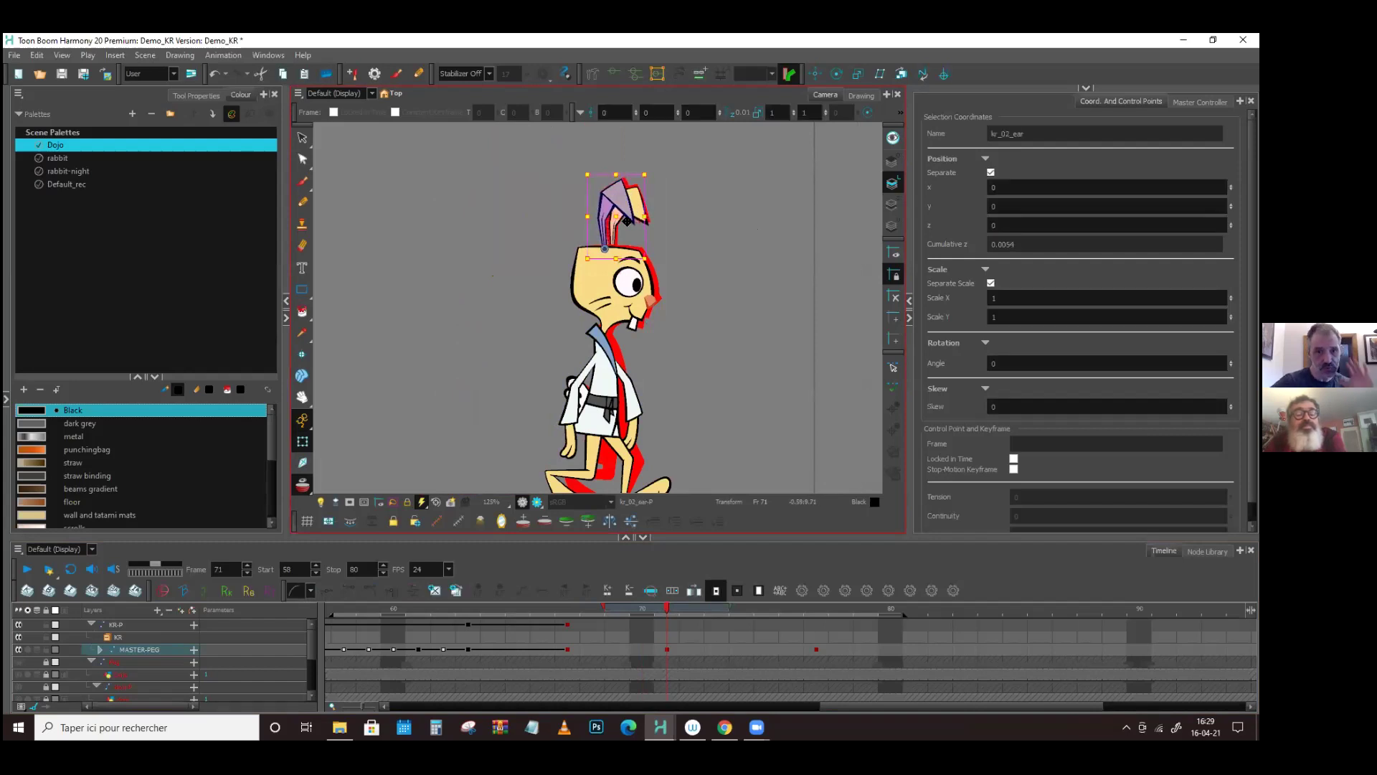
left_click_drag(659, 176, 671, 190)
left_click(669, 190)
left_click(640, 205)
mouse_move(665, 610)
left_mouse_down()
mouse_move(646, 609)
mouse_move(659, 611)
left_mouse_up()
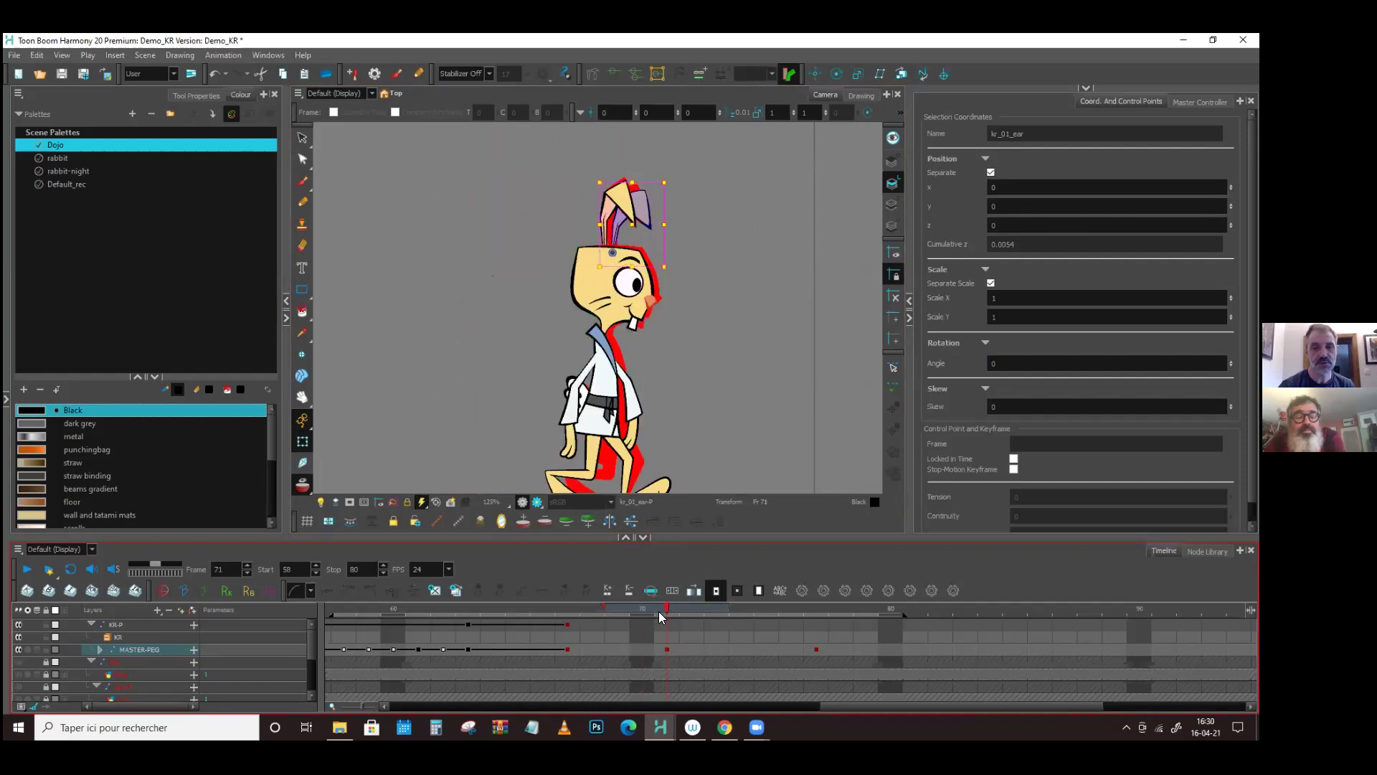
left_click_drag(759, 381, 728, 335)
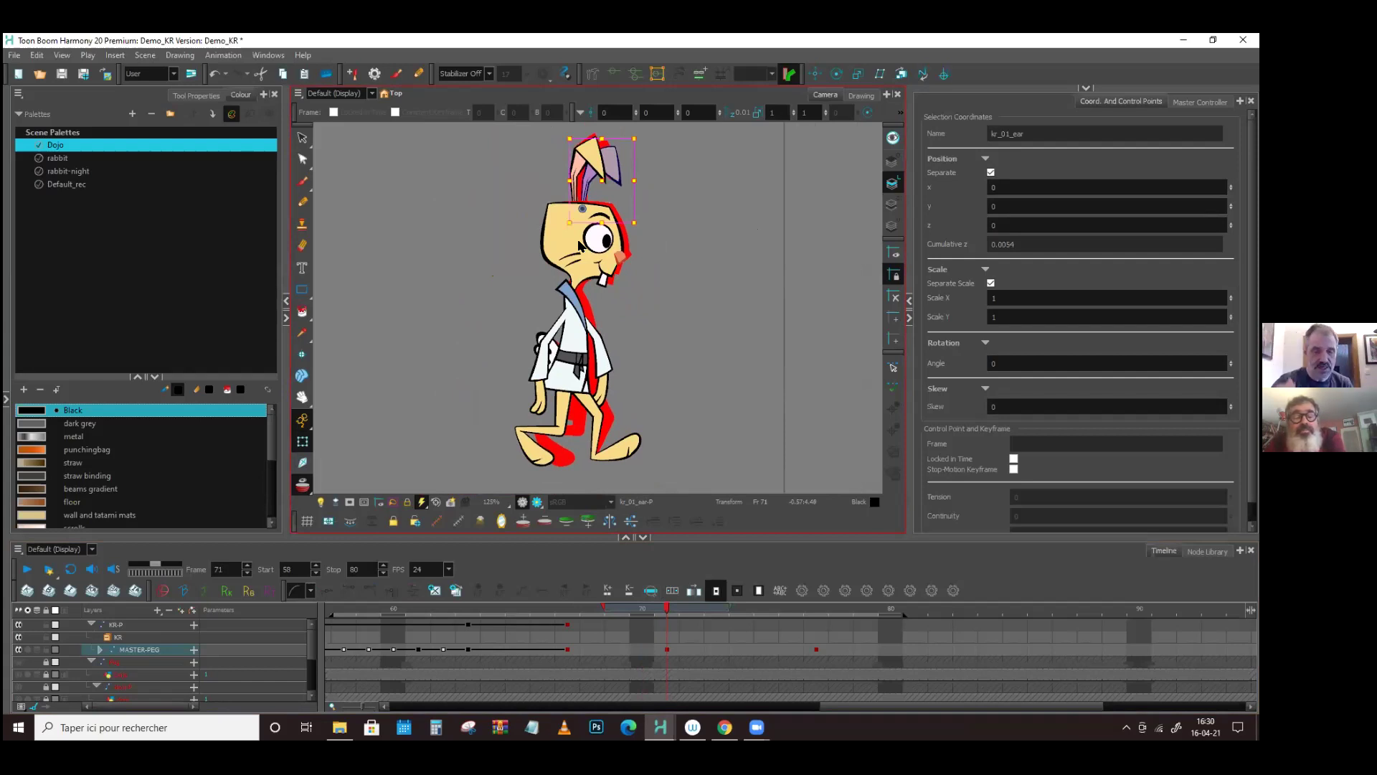
left_click_drag(656, 609, 664, 607)
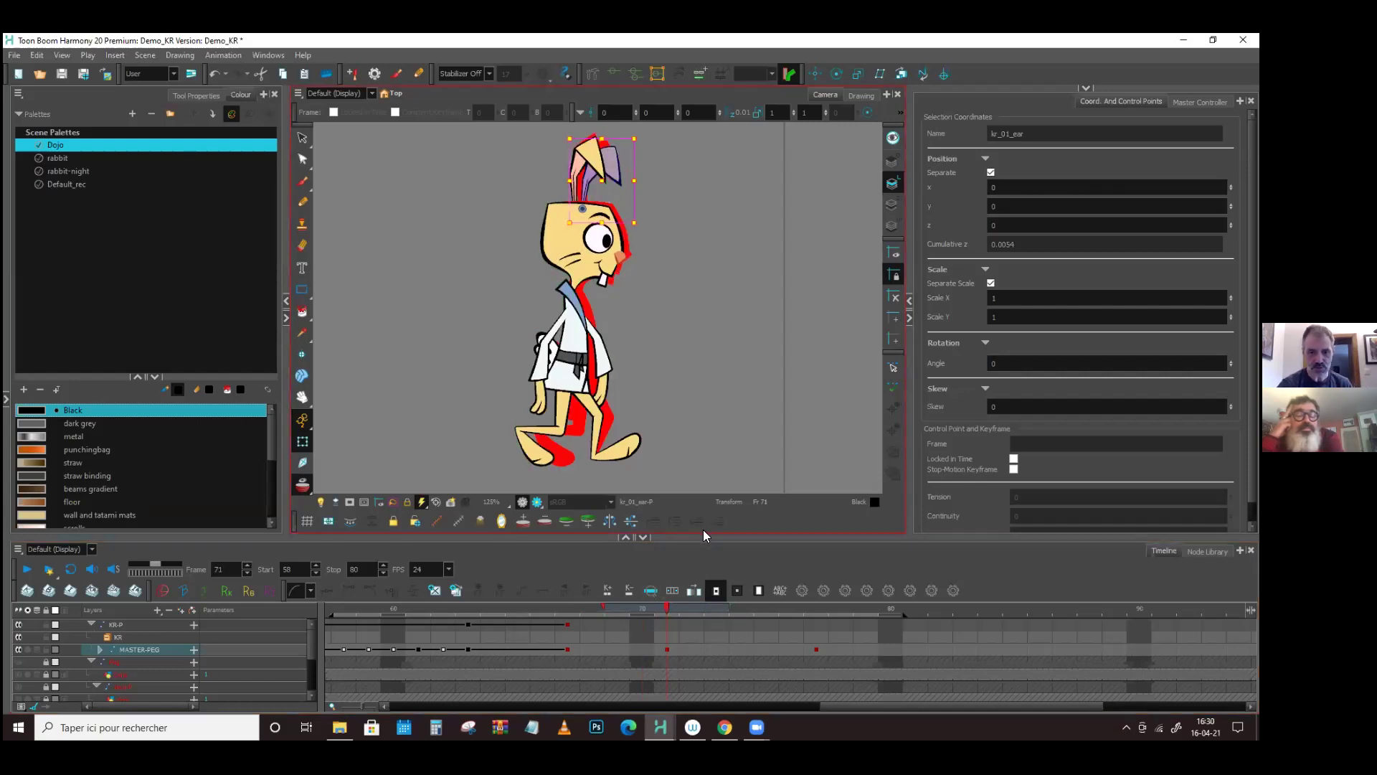
key("ctrl+s")
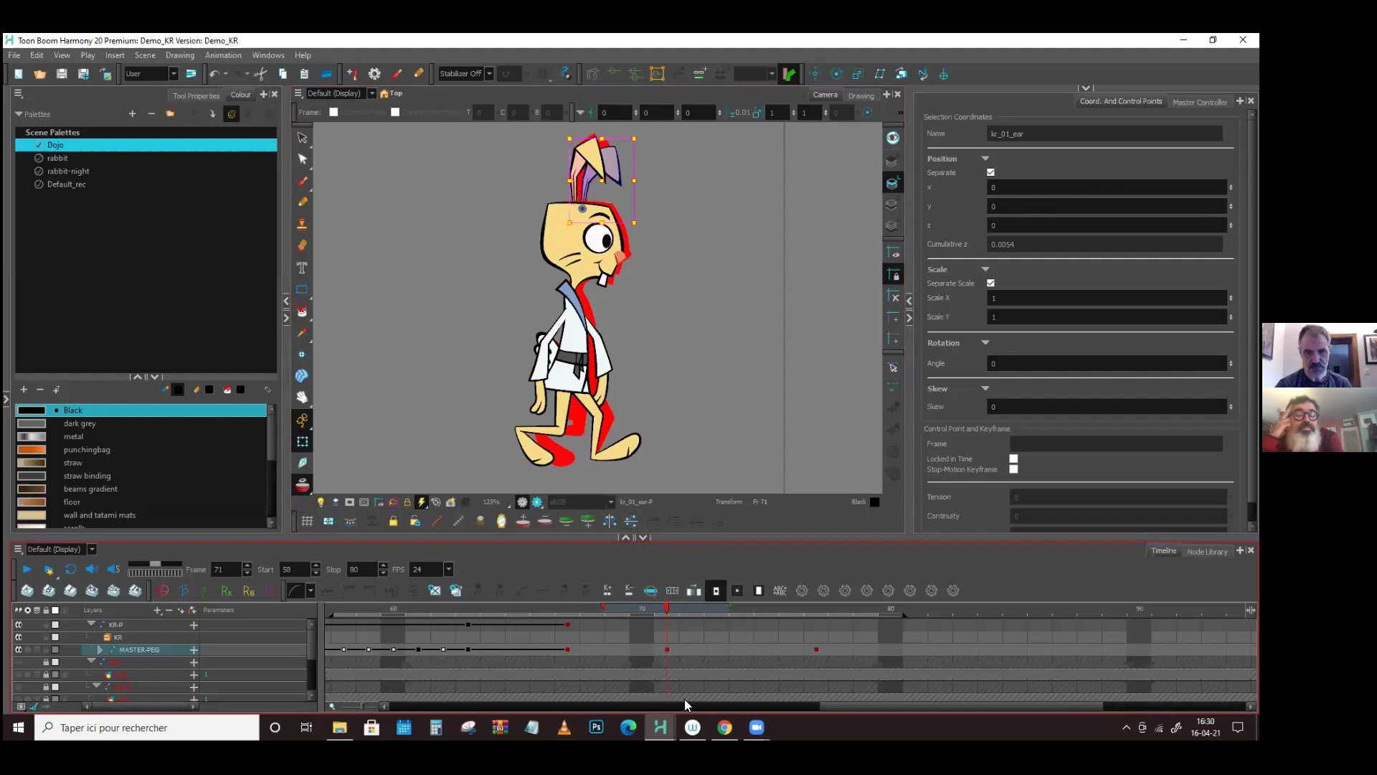
- Copy the frame 77 MASTER-PEG pose to frame 72, rotate it to 4.3143°, and flip between both keys to compare them
left_click(816, 649)
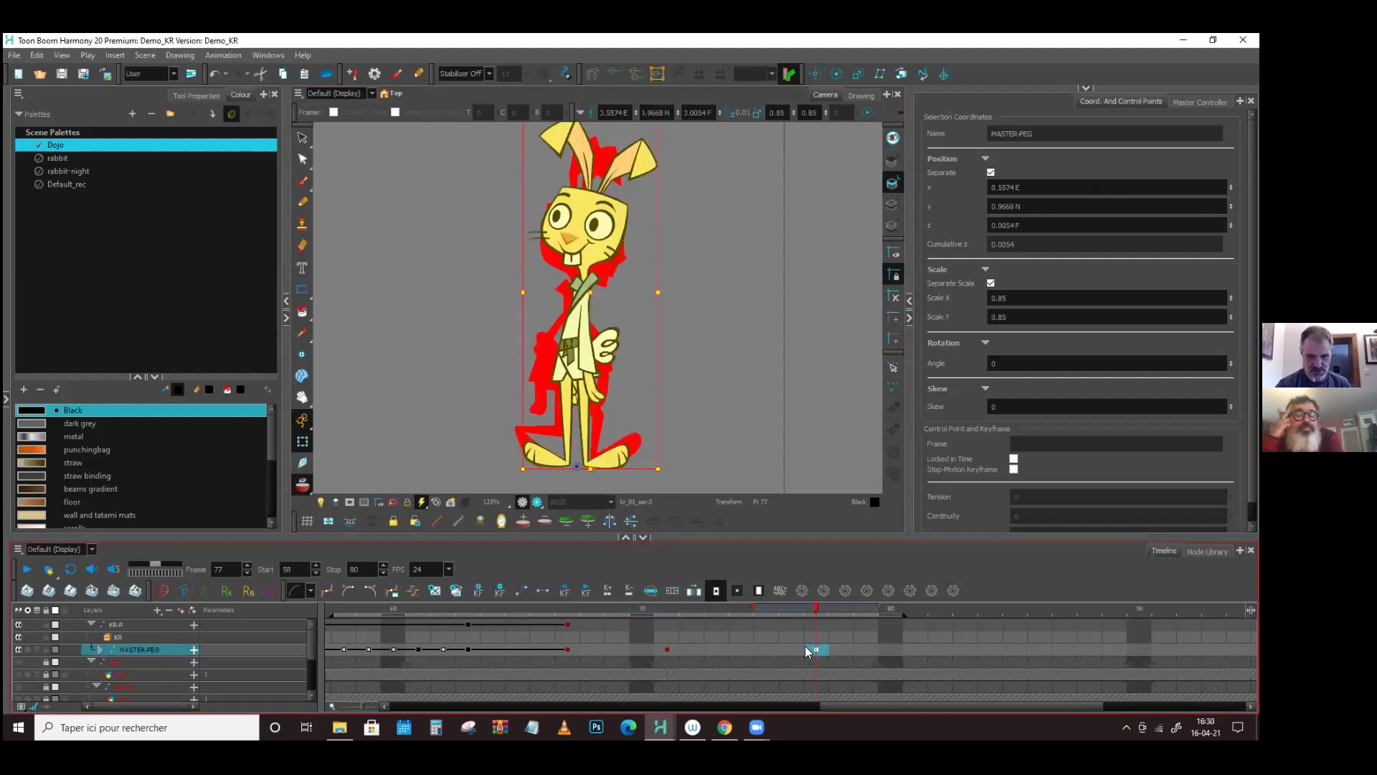
left_click(689, 649)
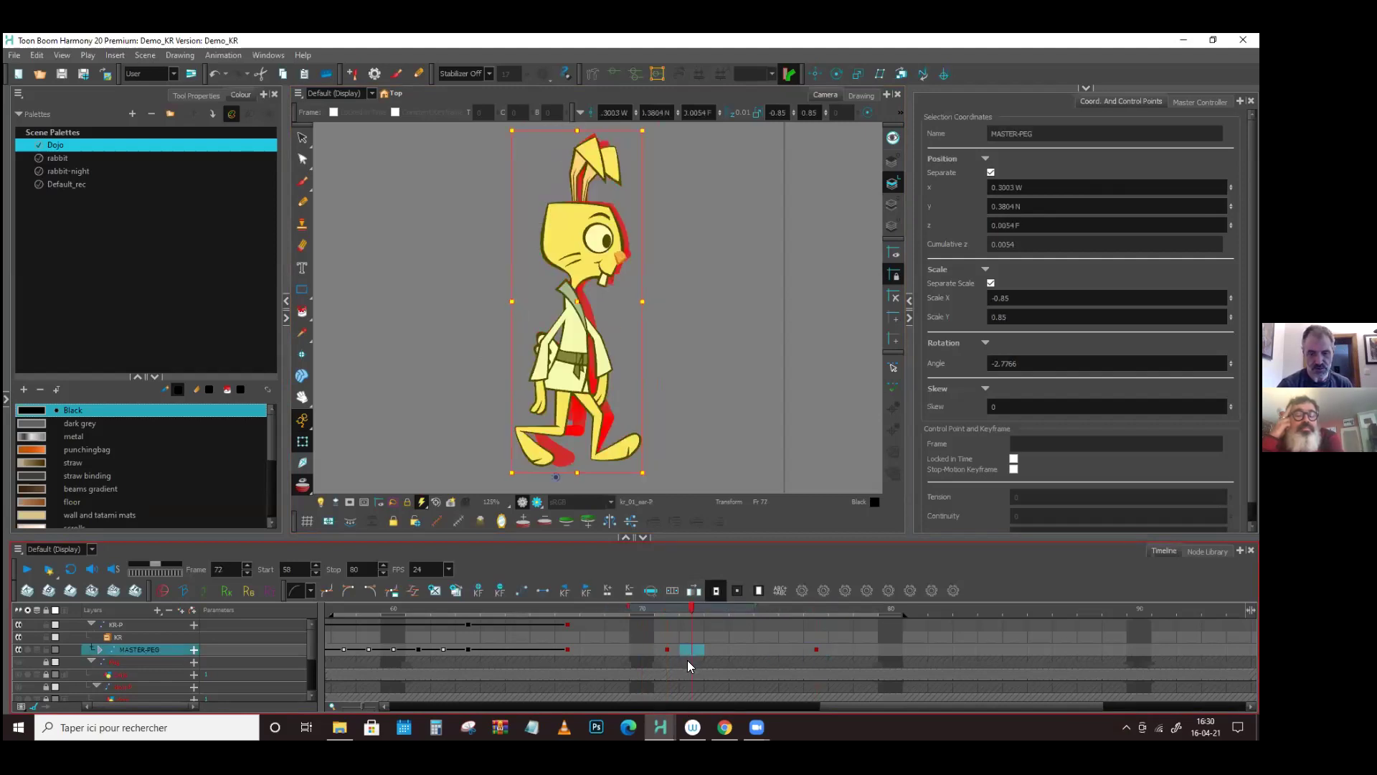
key("ctrl+v")
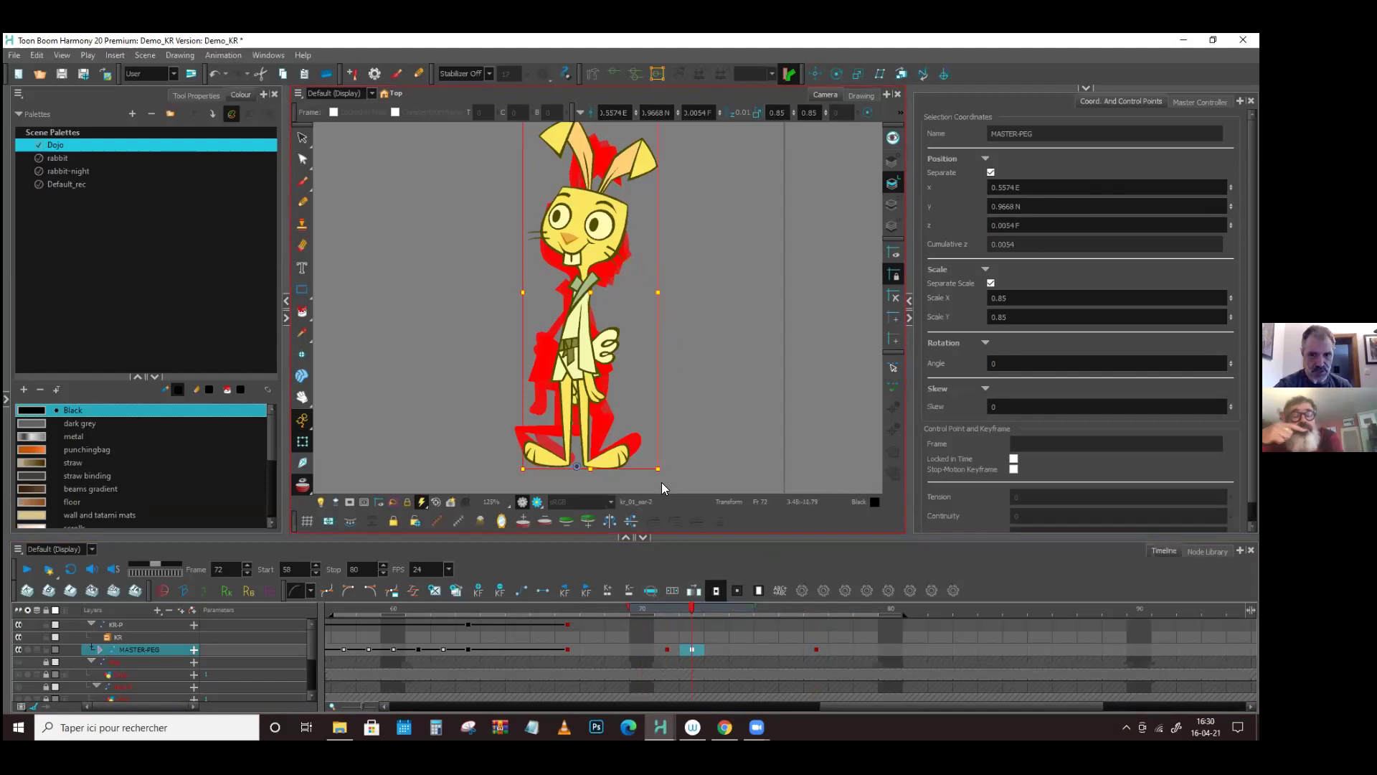
left_click_drag(664, 467, 673, 440)
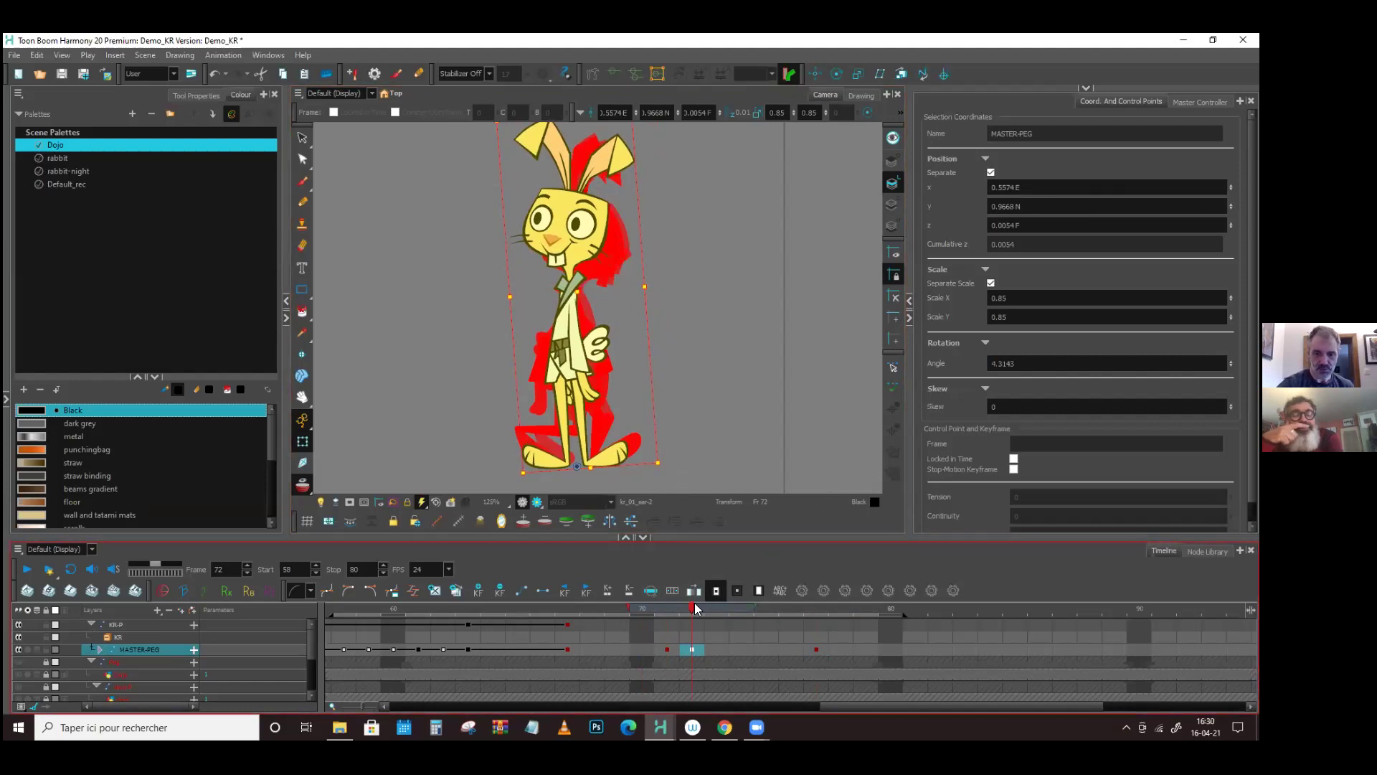
key("apostrophe")
key("semicolon")
key("apostrophe")
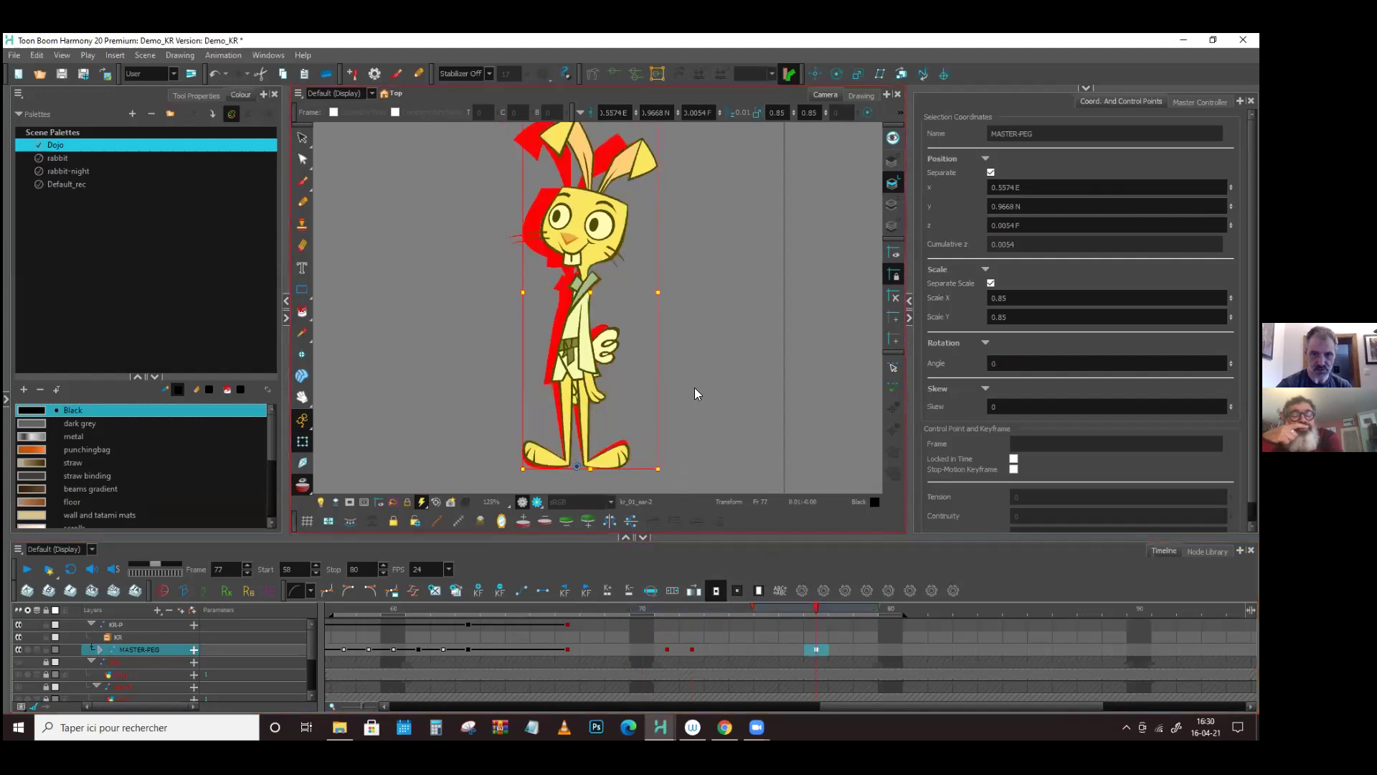
left_click(691, 648)
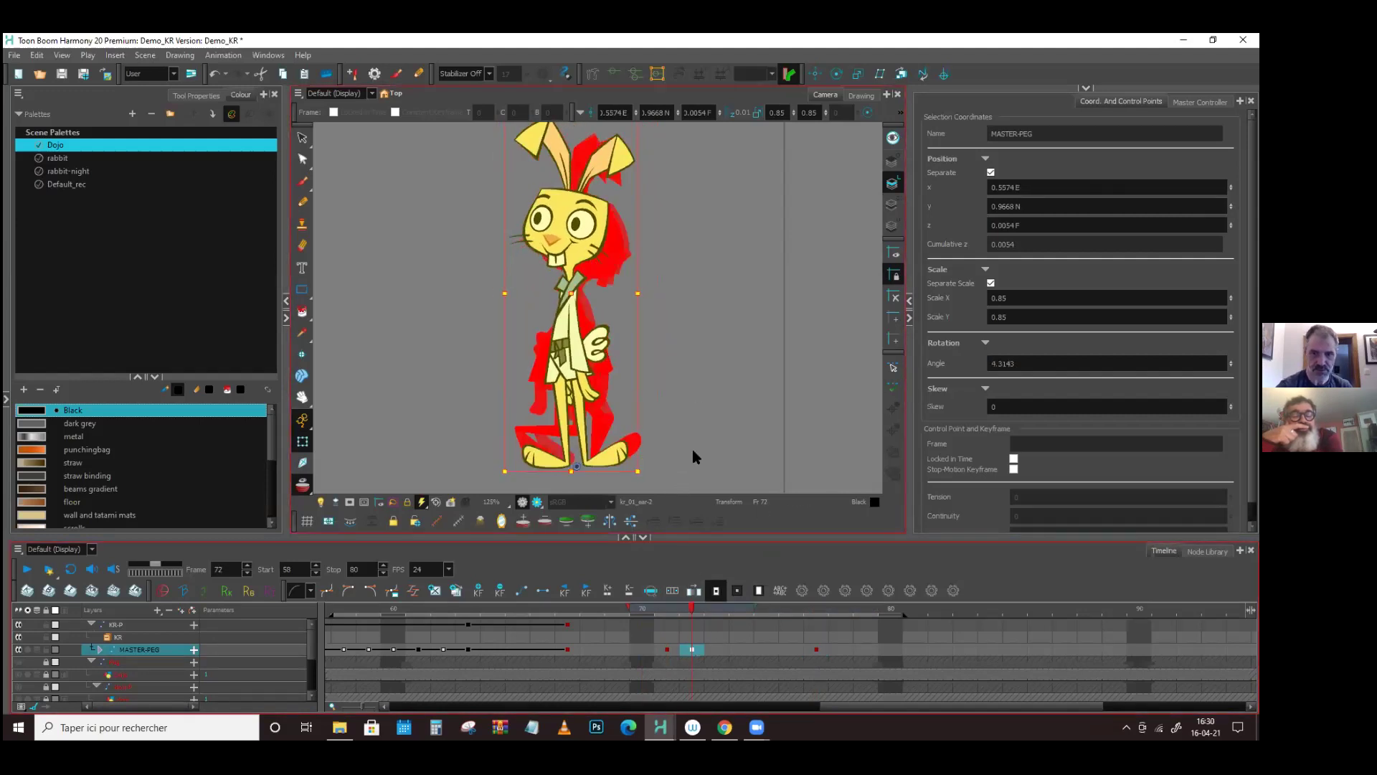
- Swing the arm hanging in front of the tail outward at frame 72, clear of the leg
left_click(608, 455)
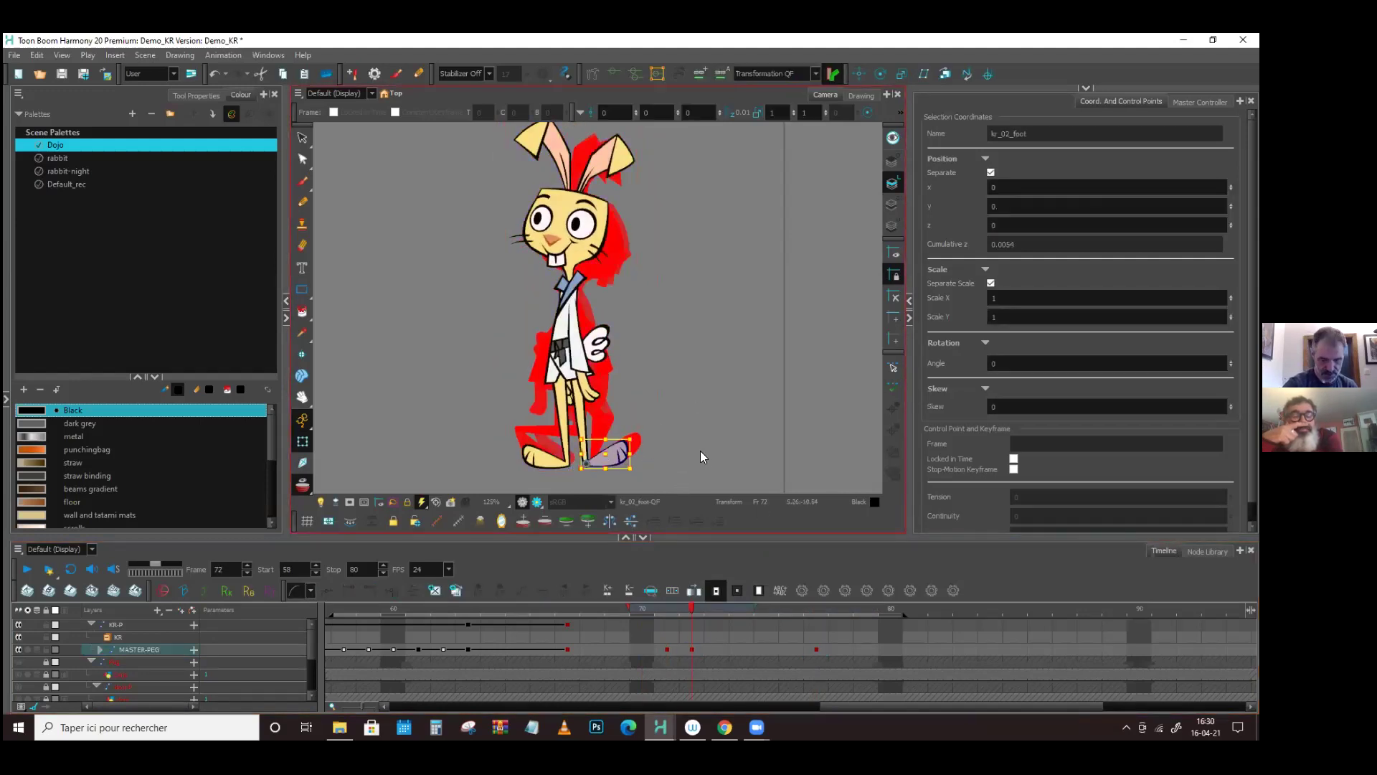
key("b")
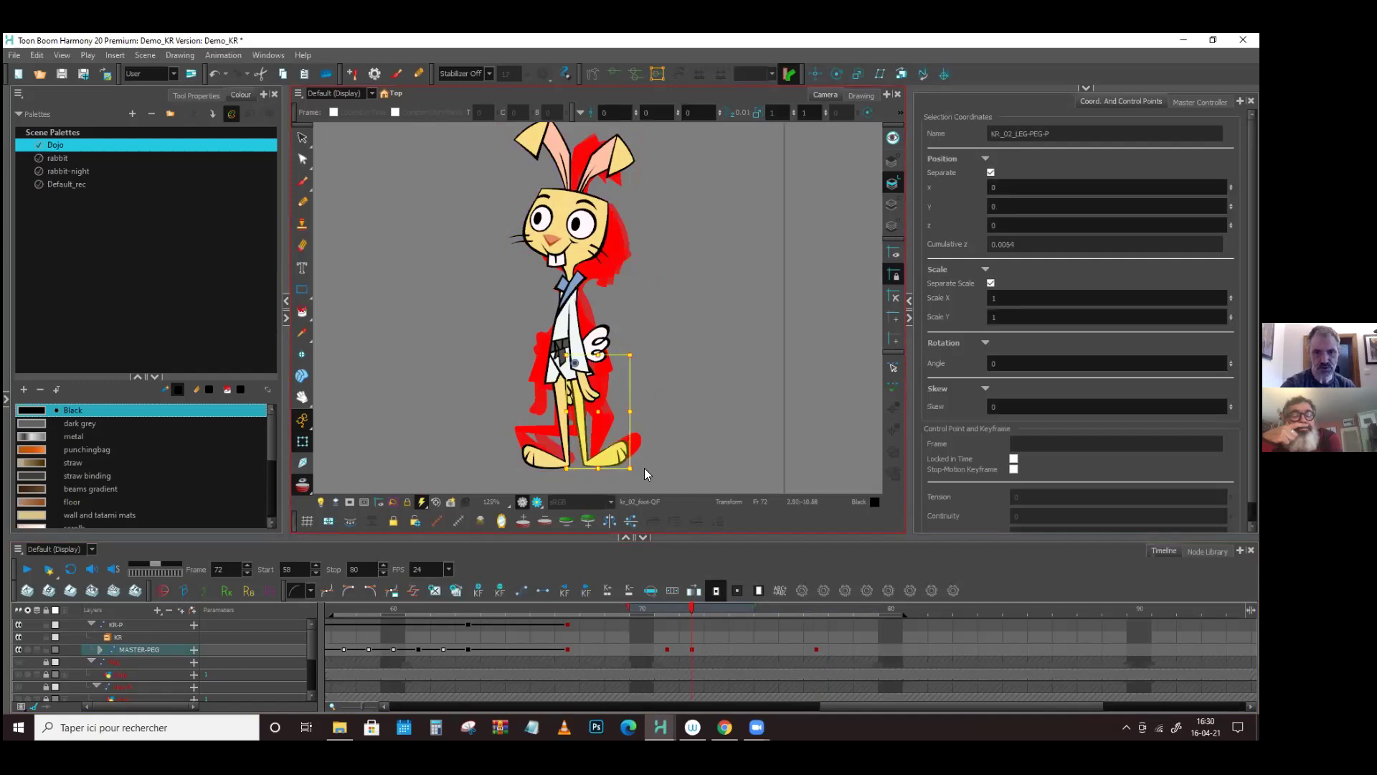
left_click(630, 363)
left_click(590, 387)
key("b")
left_click_drag(620, 393, 689, 266)
- Rotate the leg KR_02_LEG-PEG-P outward at frame 72 and bend its shin back to -34.9162° over the previous foot position
left_click(624, 455)
left_click(660, 458)
left_click(621, 454)
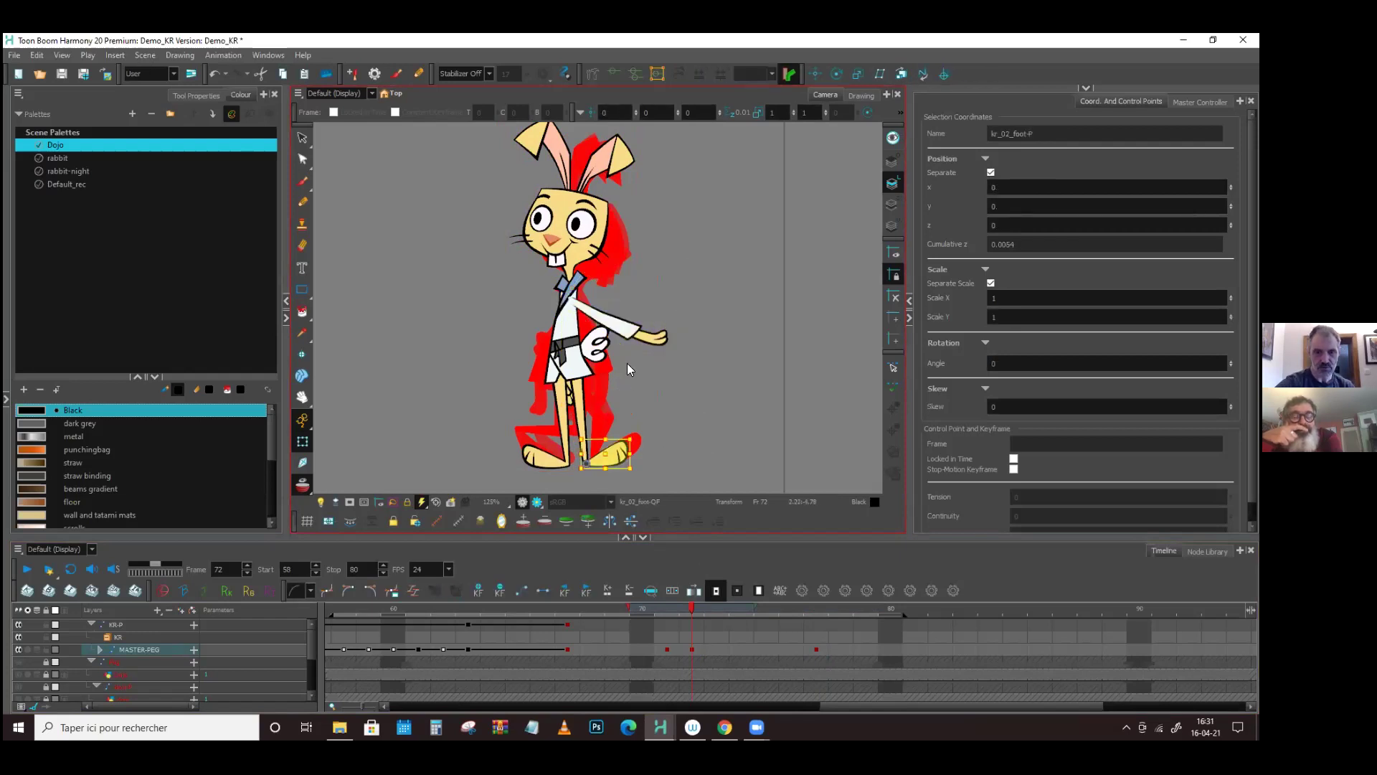
key("b")
left_click_drag(644, 467, 650, 458)
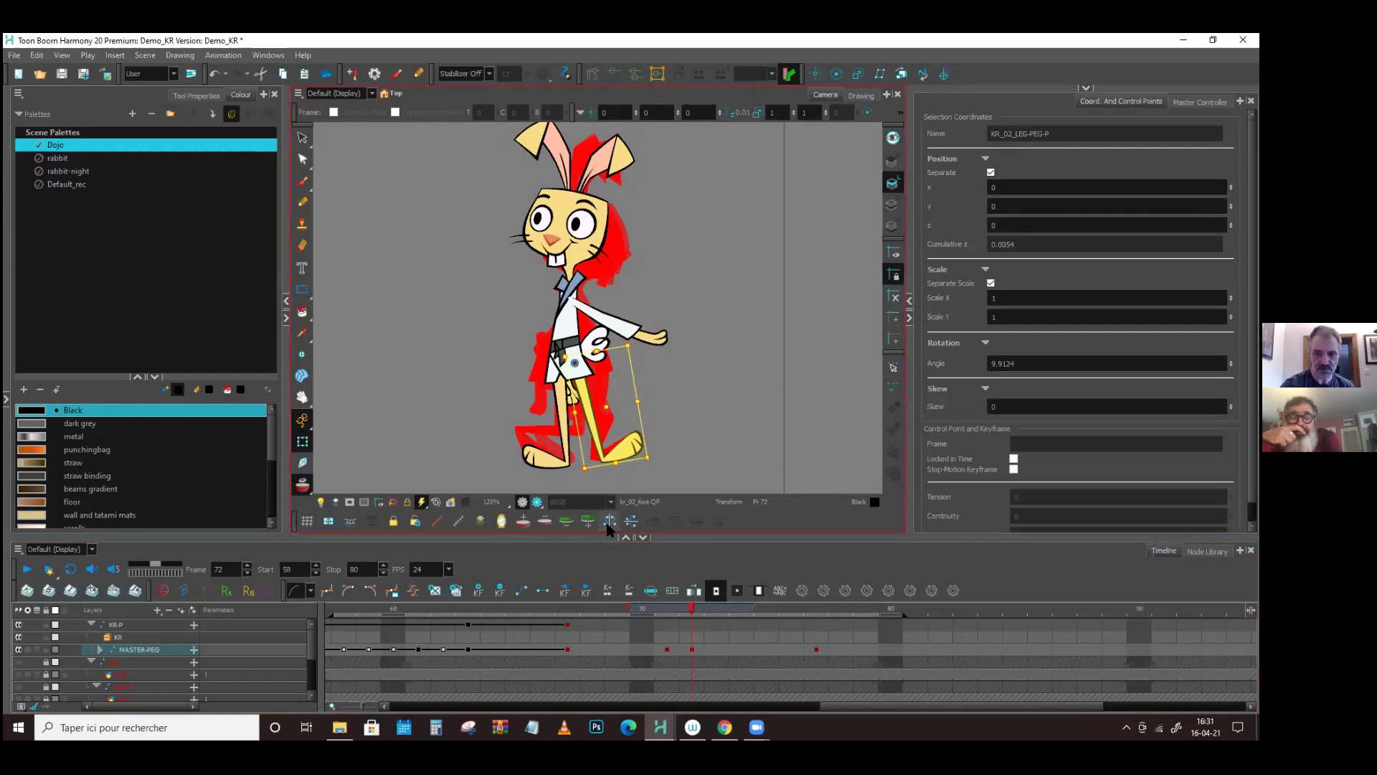
left_click(544, 521)
key("shift+b")
key("b")
key("shift+b")
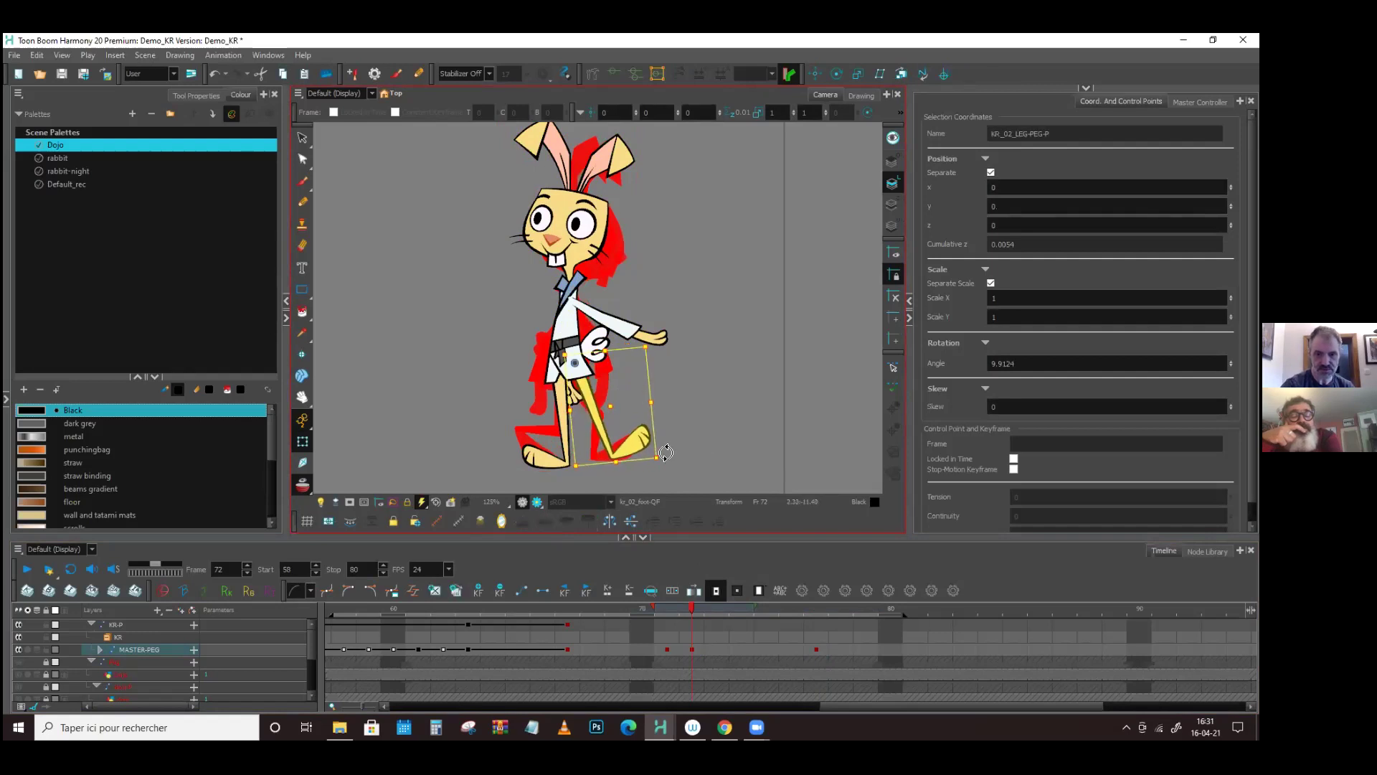
left_click_drag(667, 463, 635, 475)
key("shift+b")
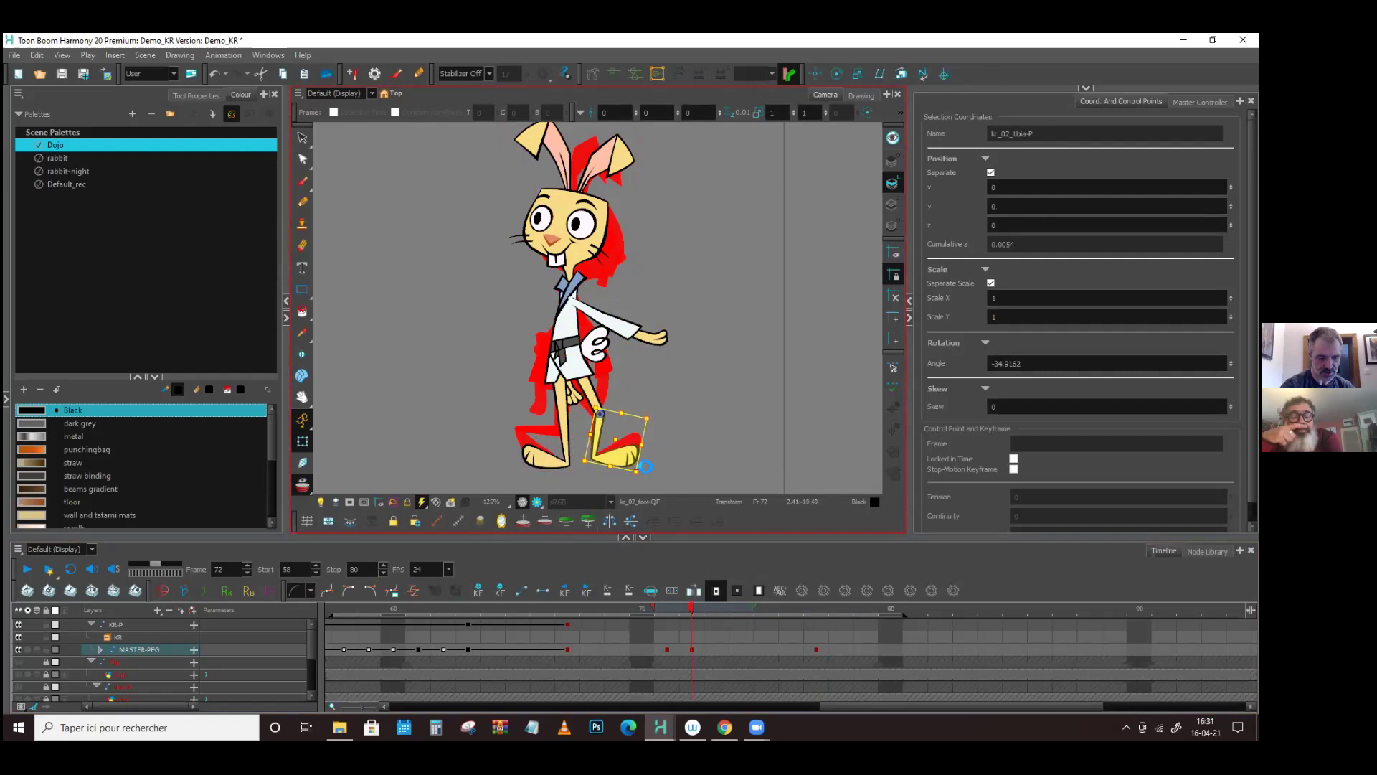
left_click(96, 637)
key("ctrl+s")
left_click(99, 636)
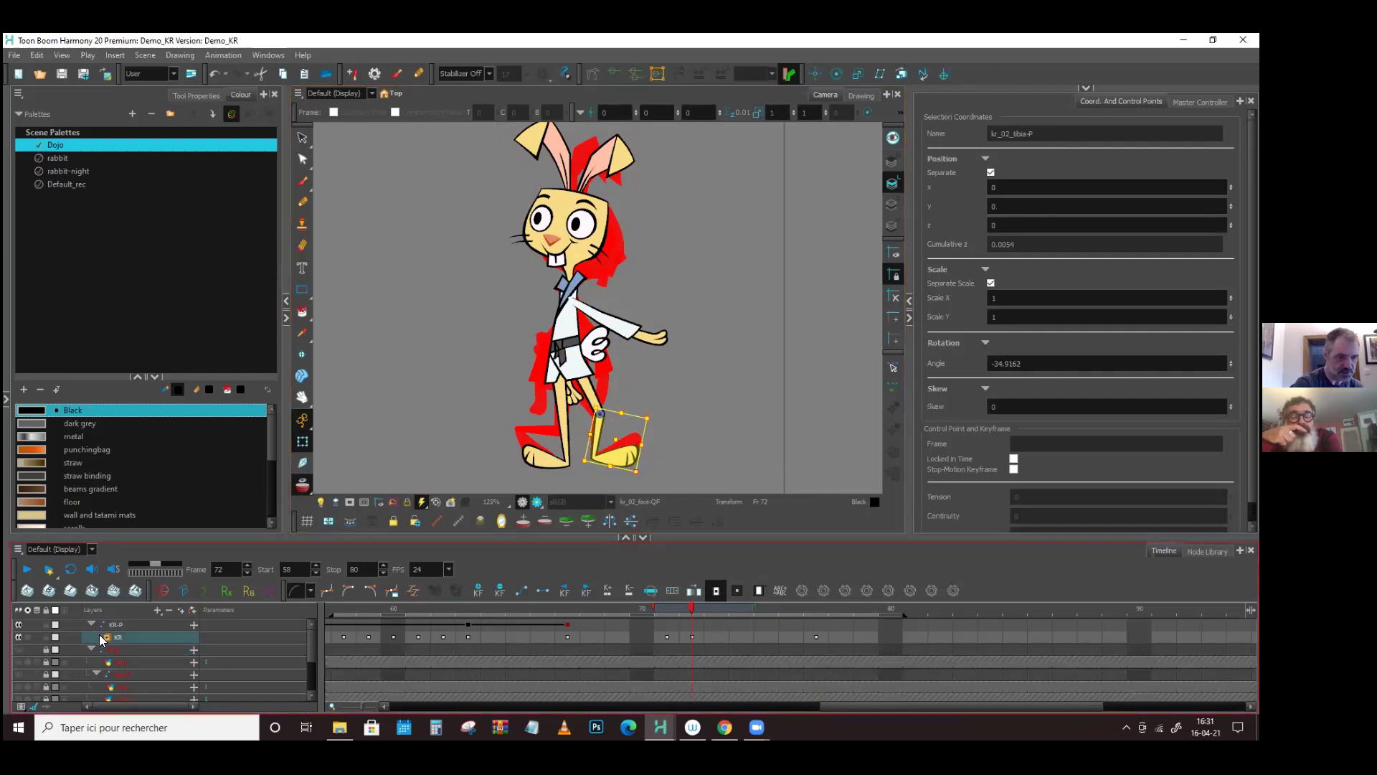
left_click(55, 637)
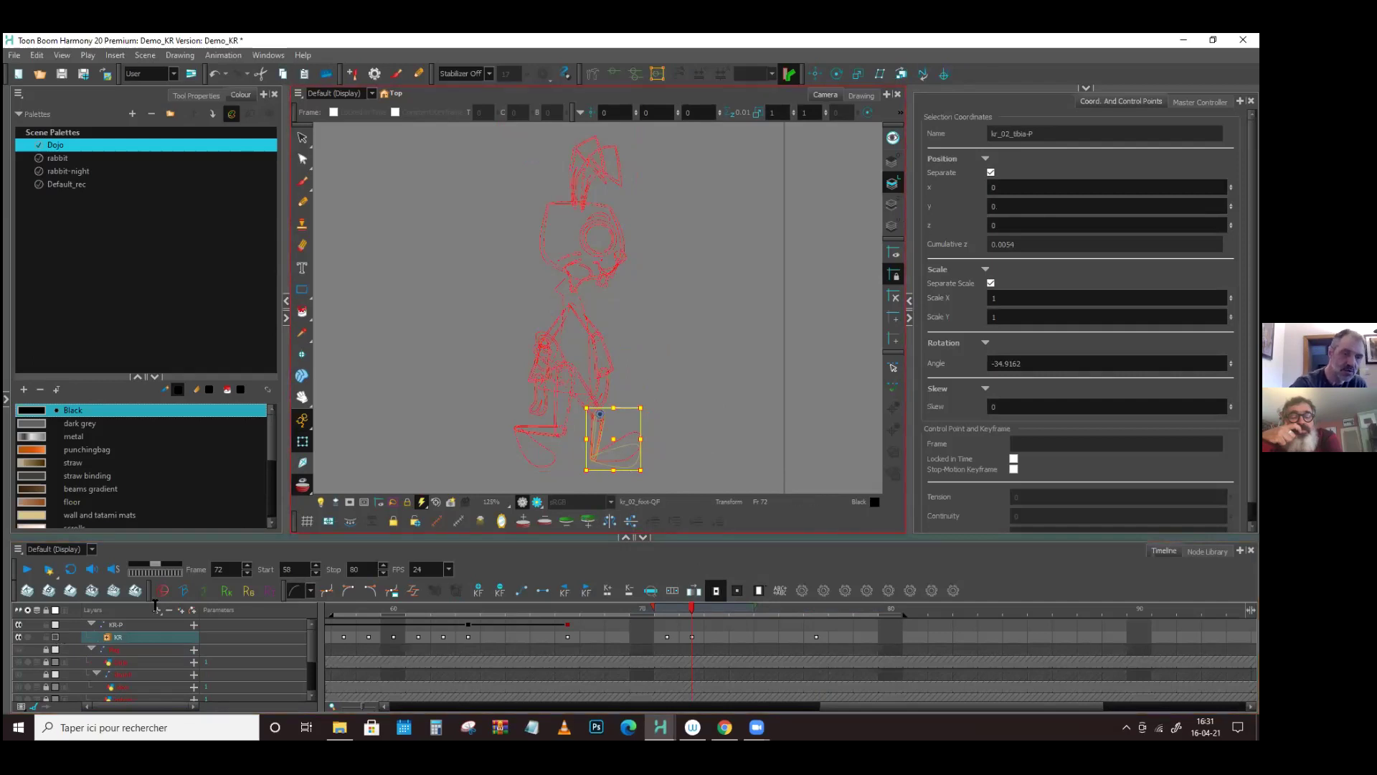
left_click(56, 637)
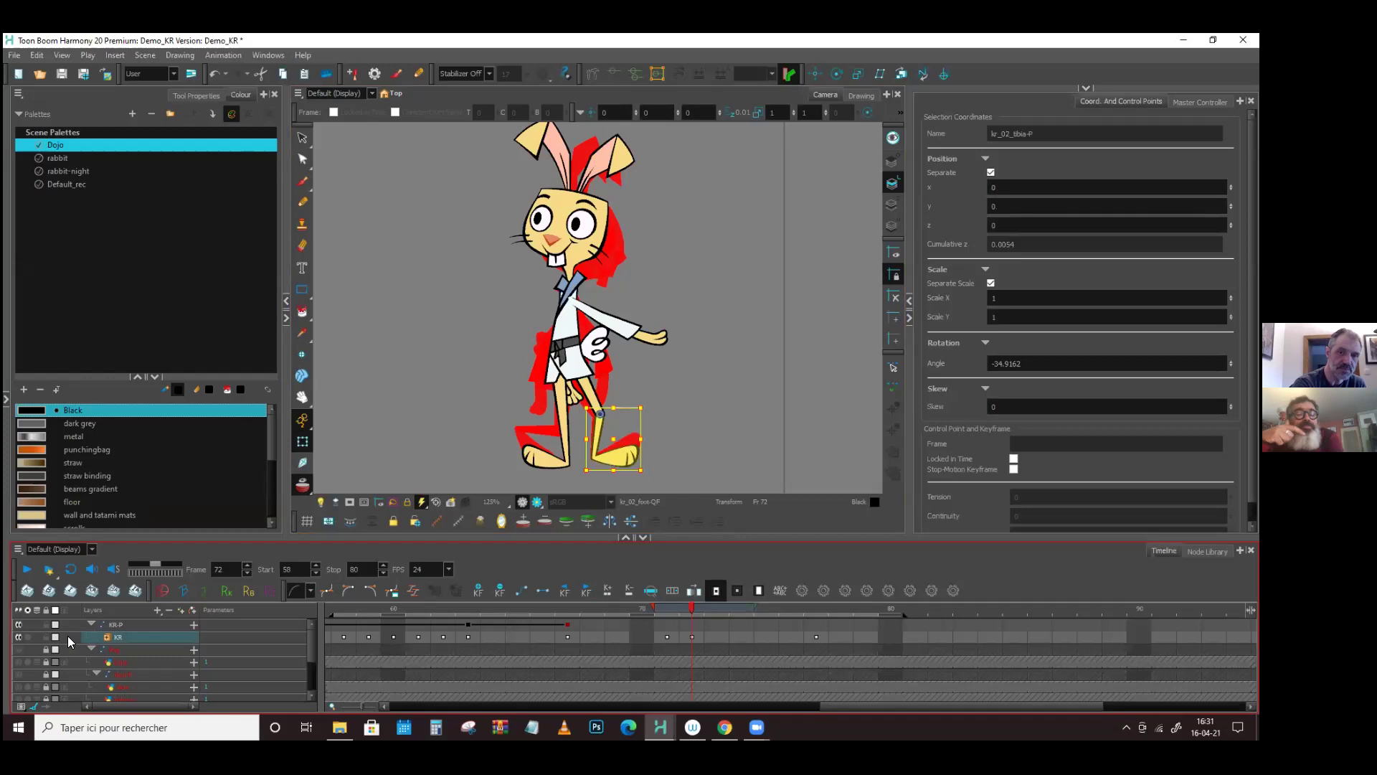
left_click(106, 636)
double_click(56, 649)
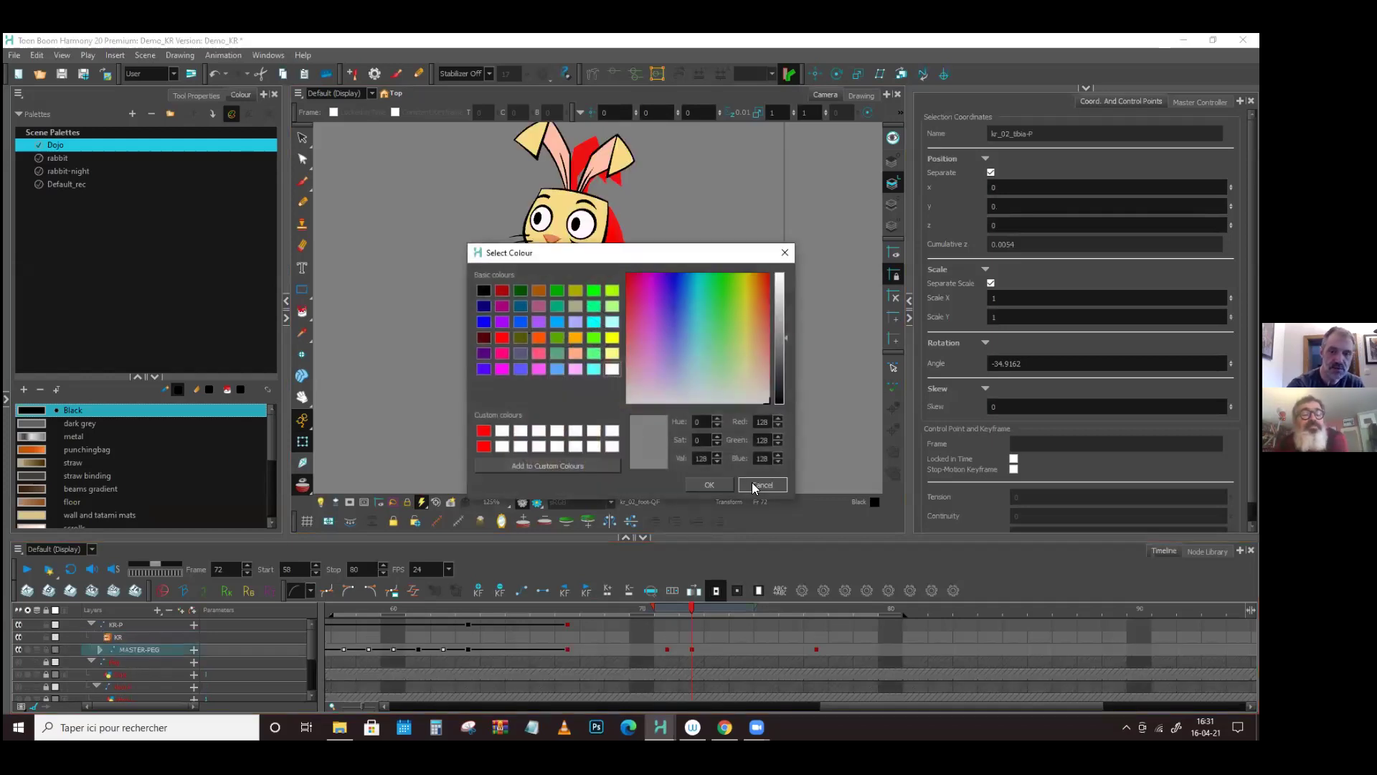
left_click(752, 482)
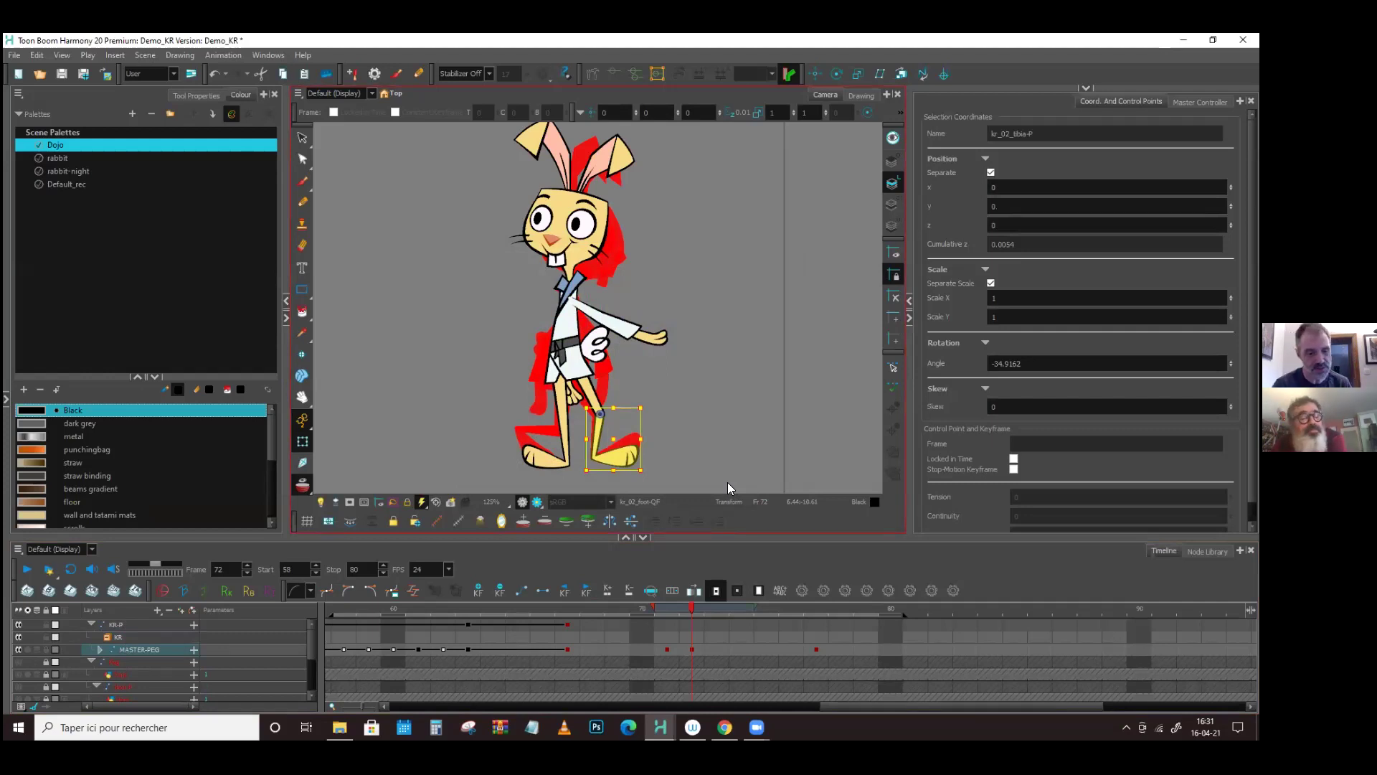
- Display the KR group as outlines and enlarge the camera view around the feet
left_click(103, 634)
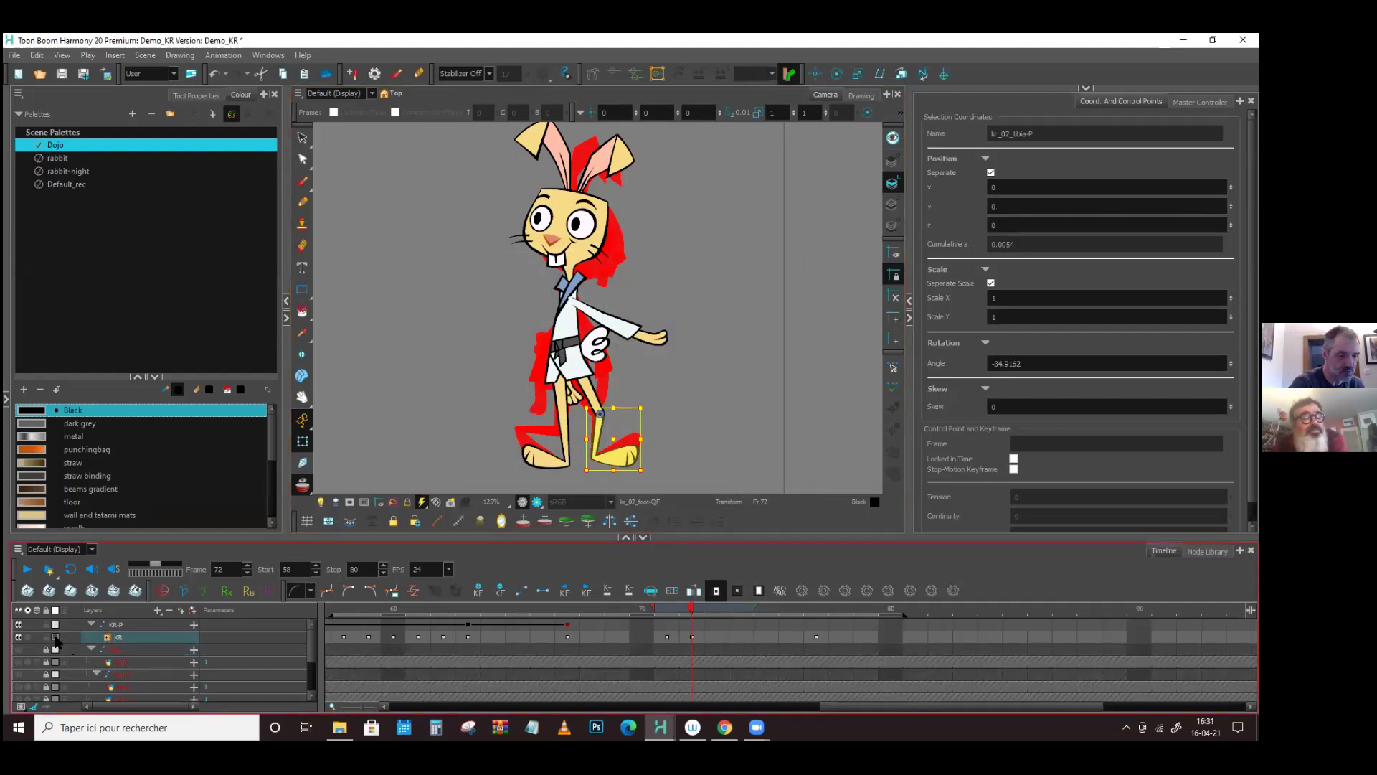
left_click(55, 637)
left_click(102, 638)
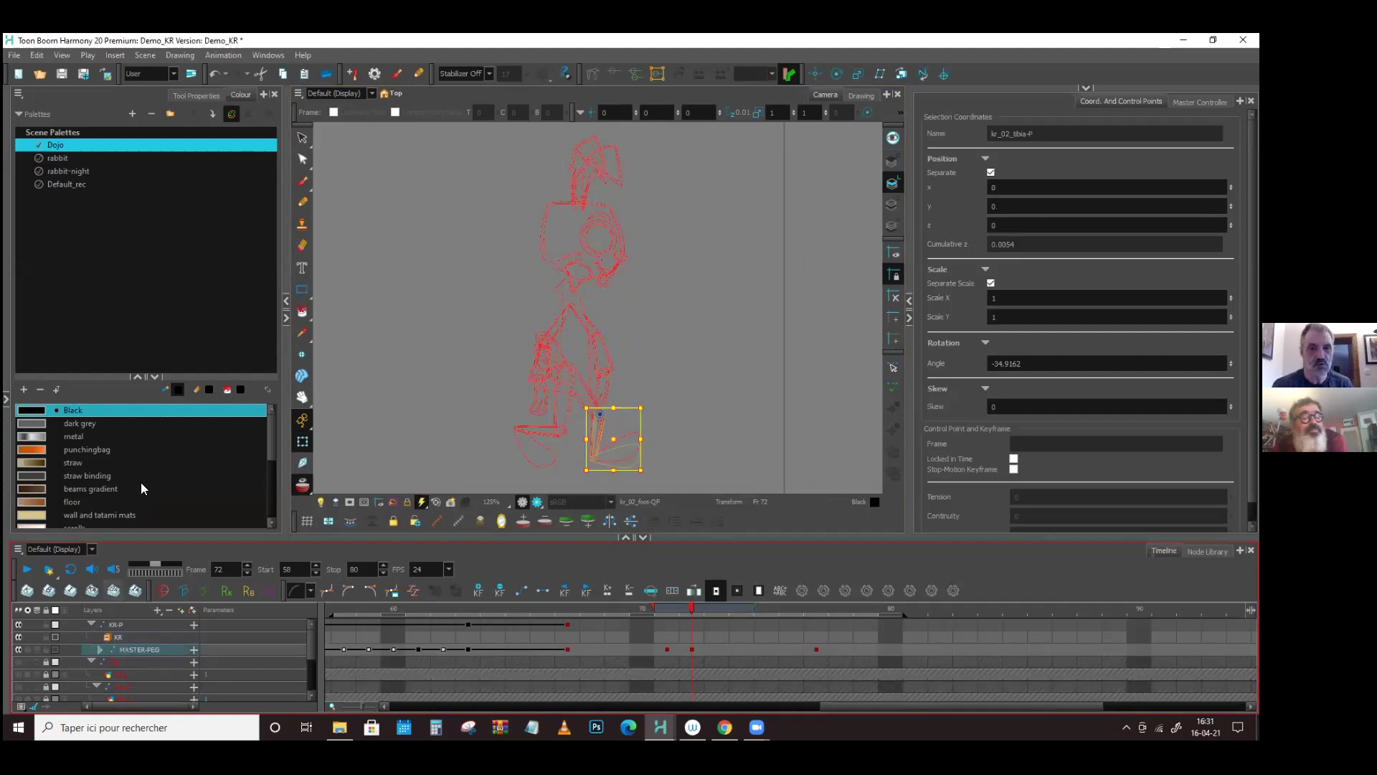
left_click_drag(674, 533, 675, 565)
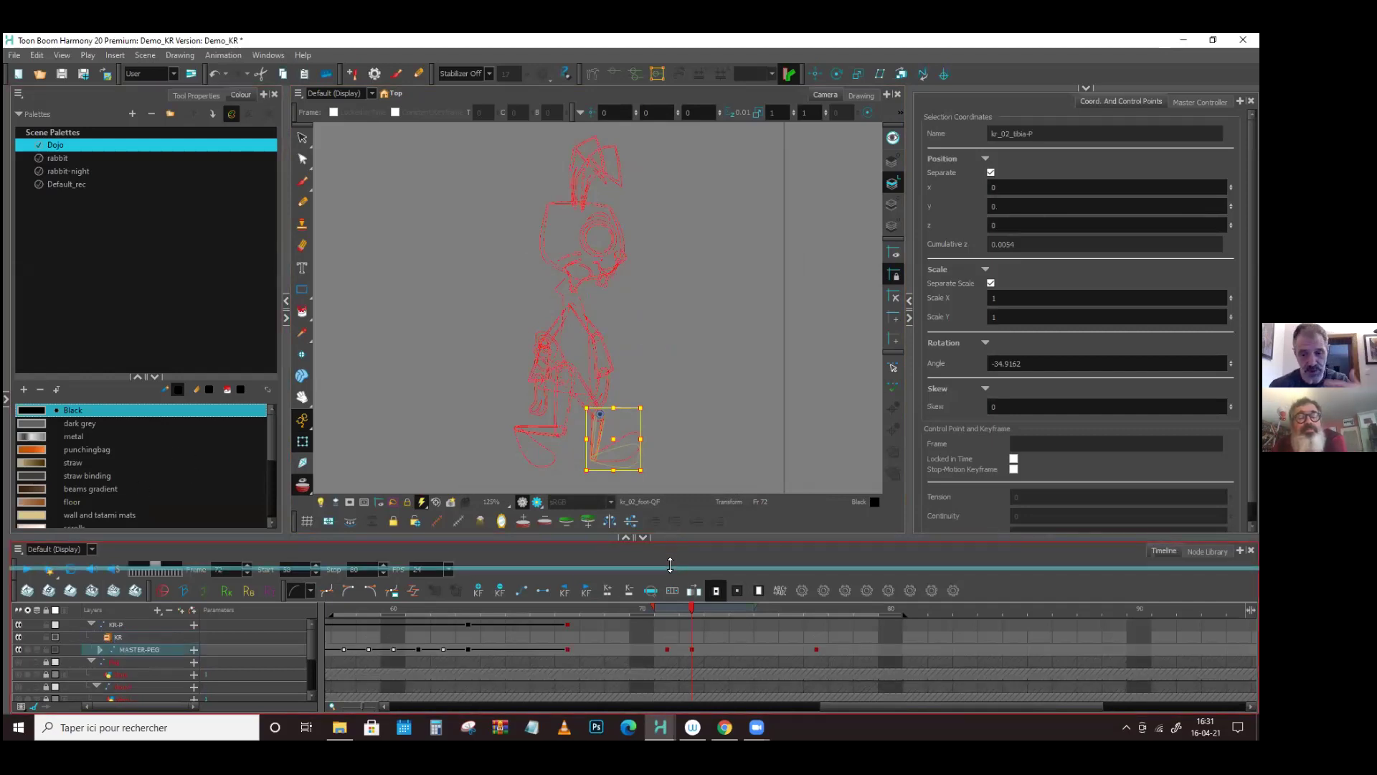
scroll(618, 434, "up", 2)
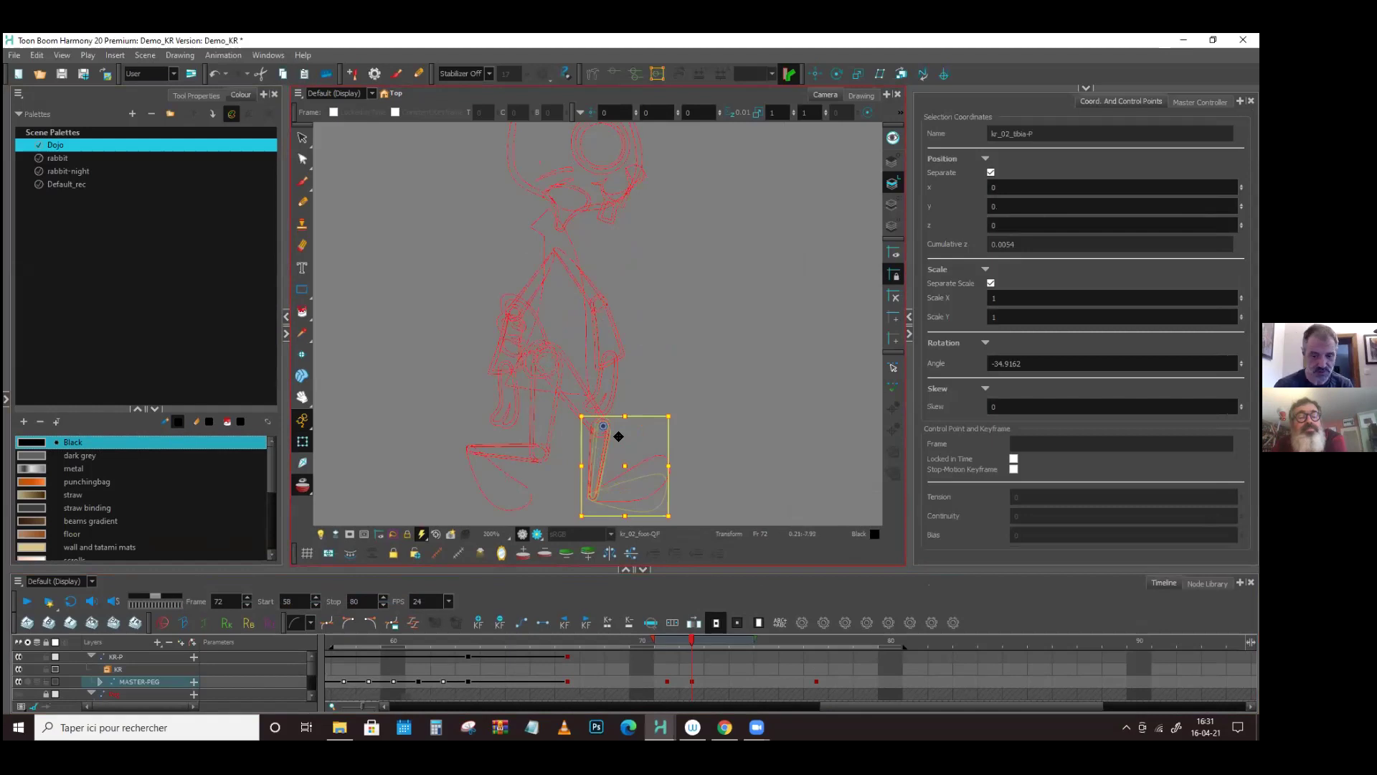
- Toggle the frame 71 onion skin to compare its foot outlines with the MASTER-PEG pose at frame 72
left_click(696, 681)
key("space")
left_click_drag(755, 440, 753, 420)
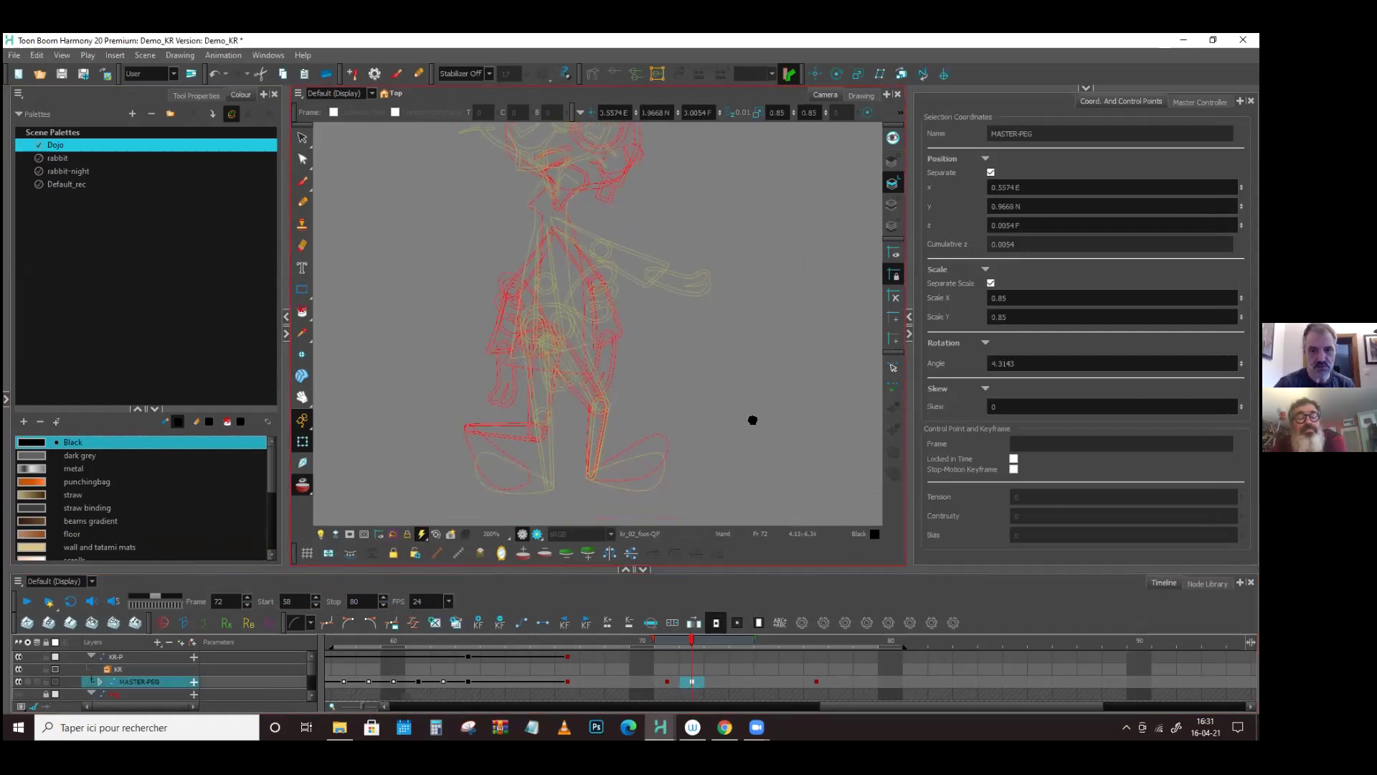
left_click_drag(682, 638, 683, 631)
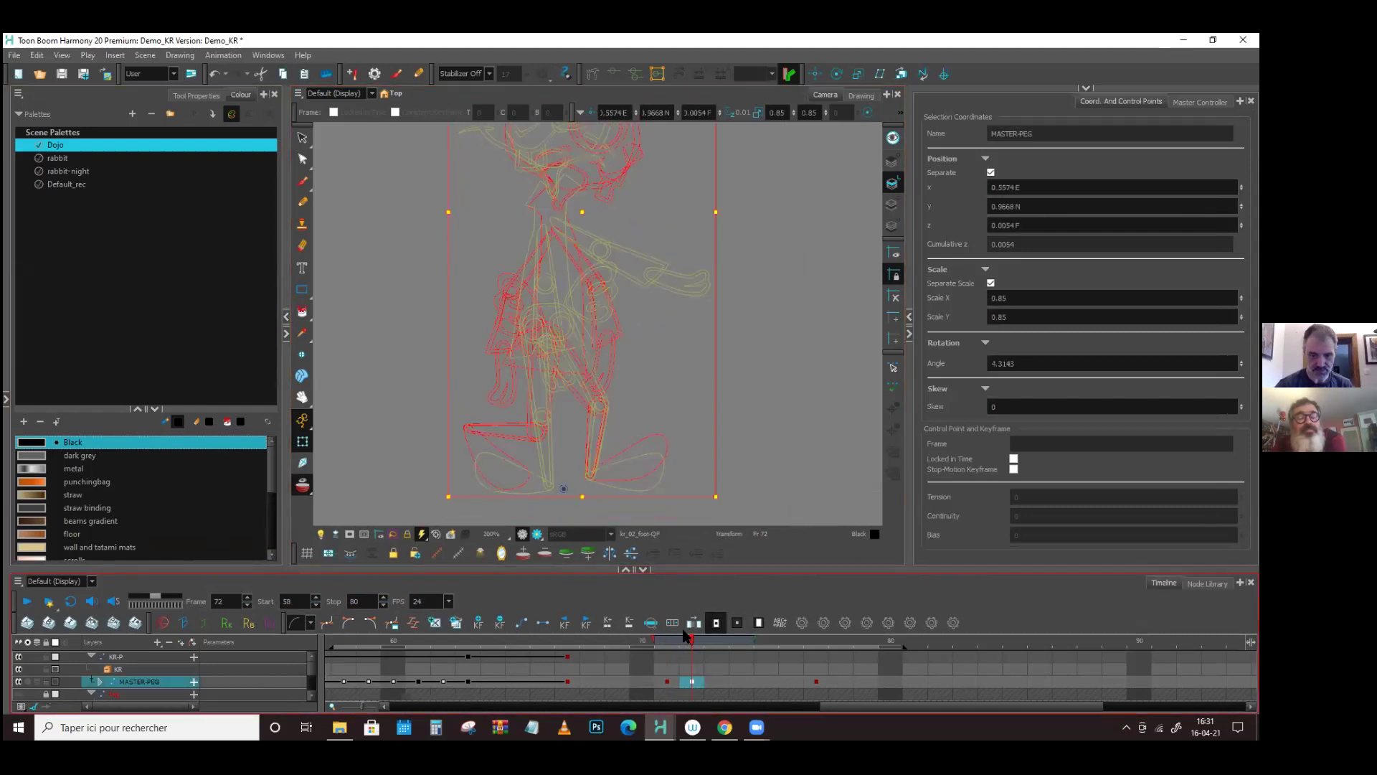
left_click(669, 641)
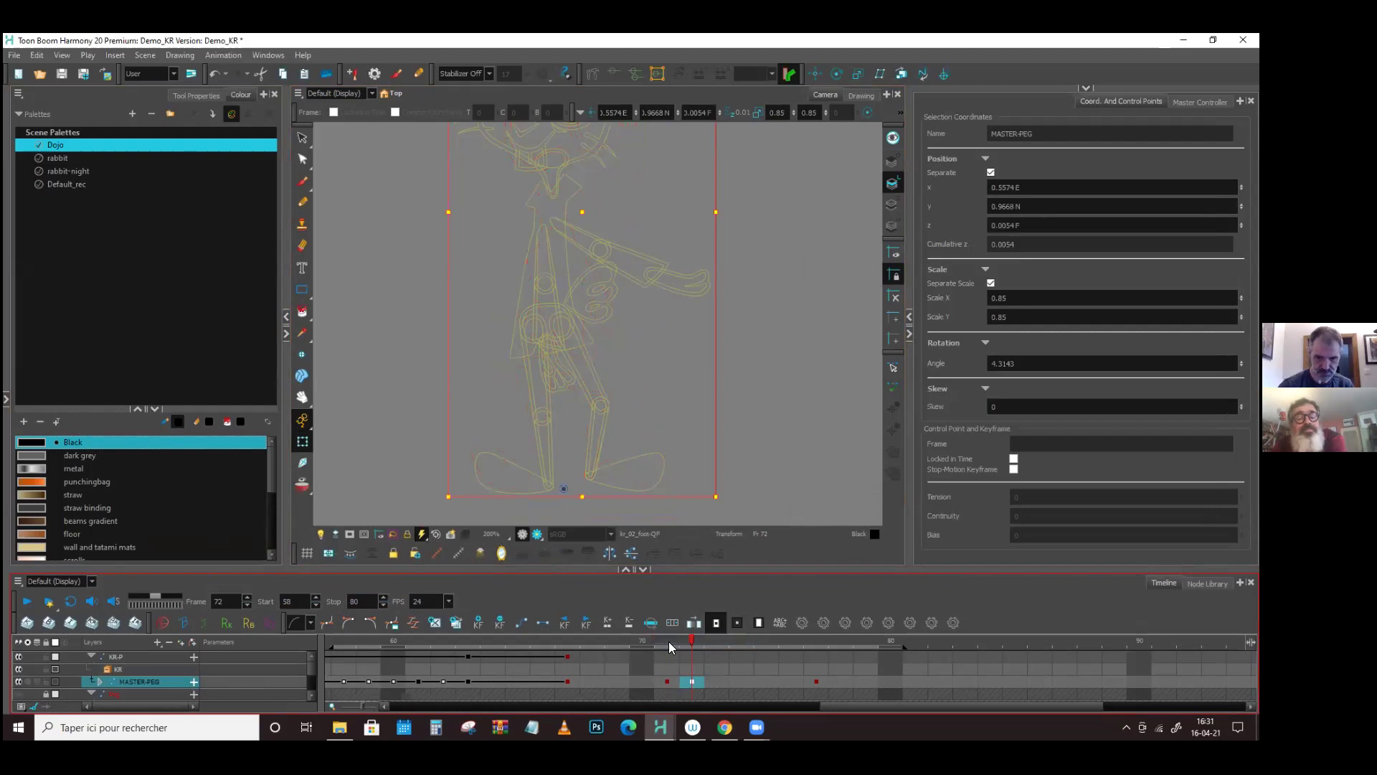
left_click(689, 641)
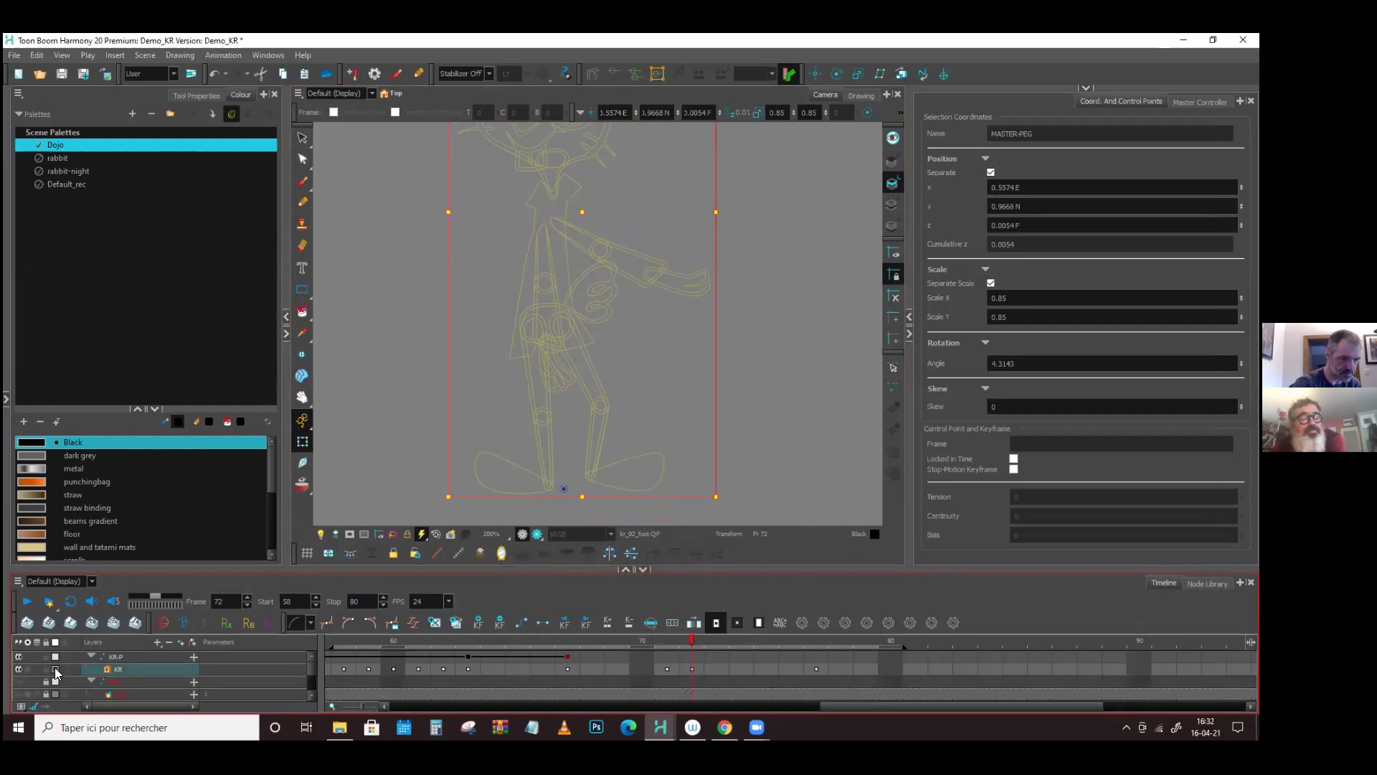
- Return the KR group from outlines to full colour and turn on the onion skin at frame 71
left_click(55, 667)
left_click(726, 483)
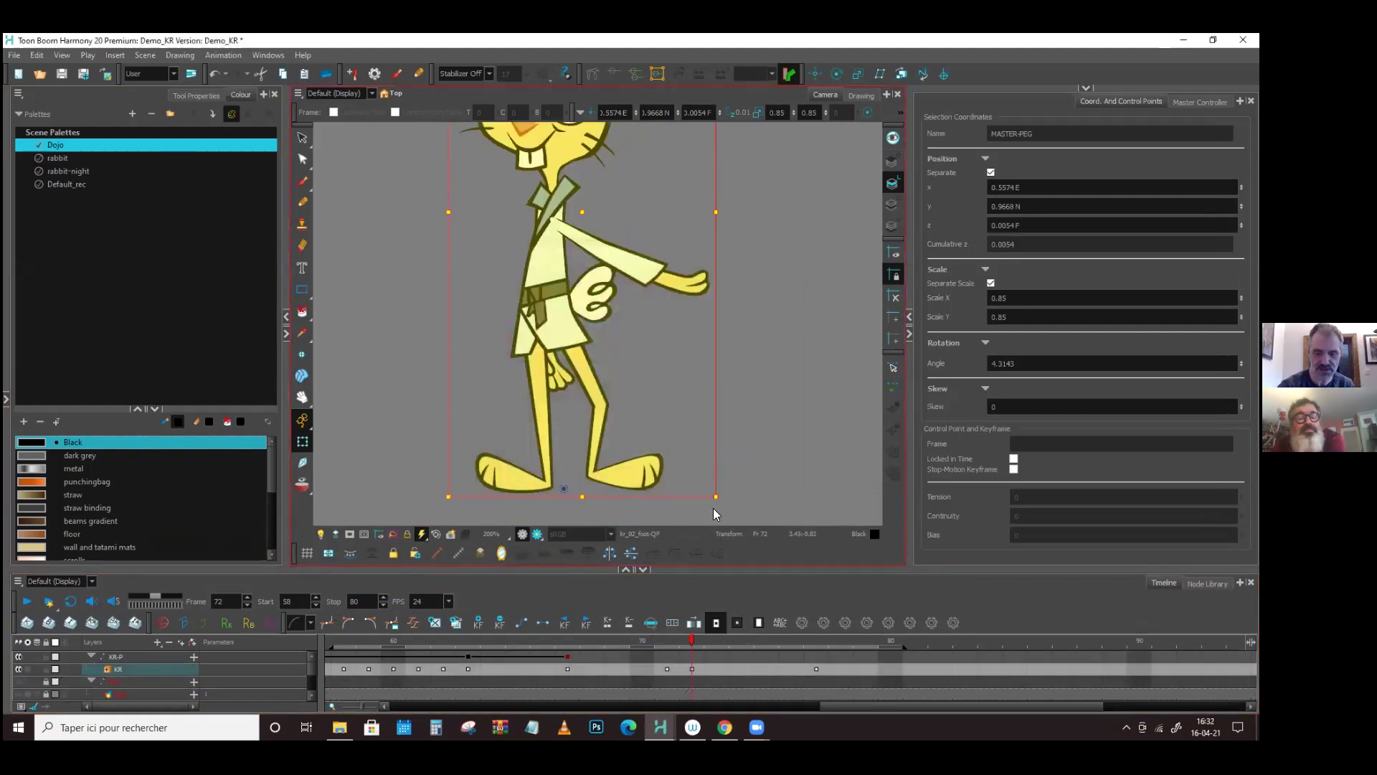
left_click(135, 683)
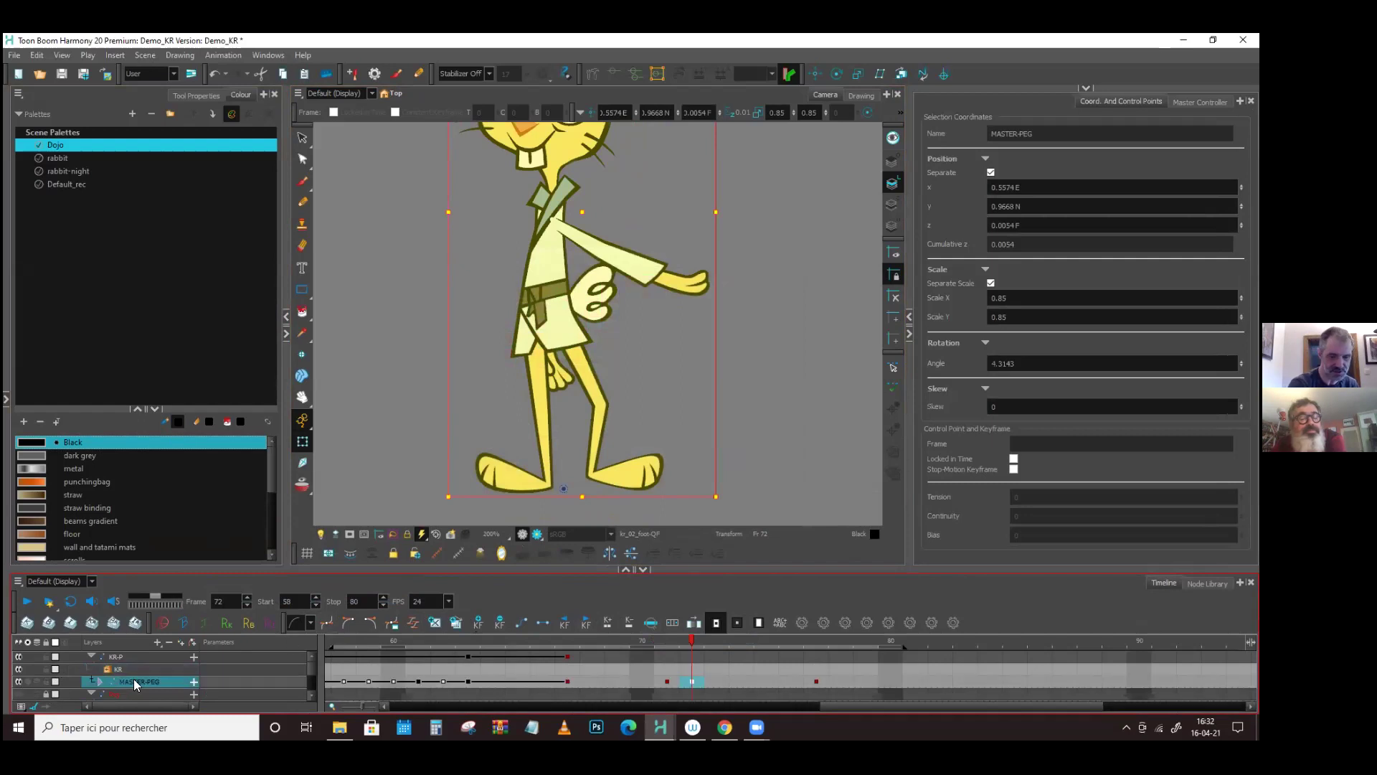
left_click(666, 680)
left_click(688, 645)
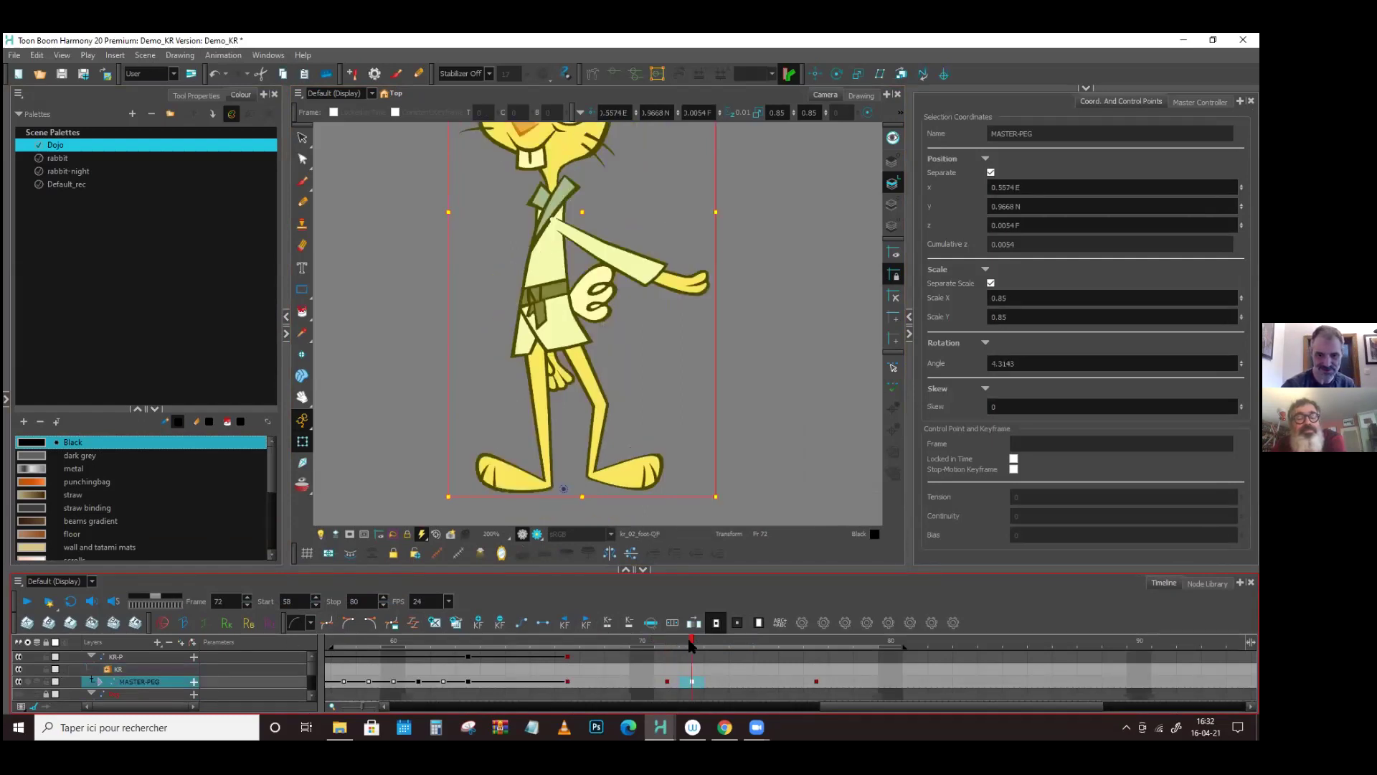
left_click(670, 643)
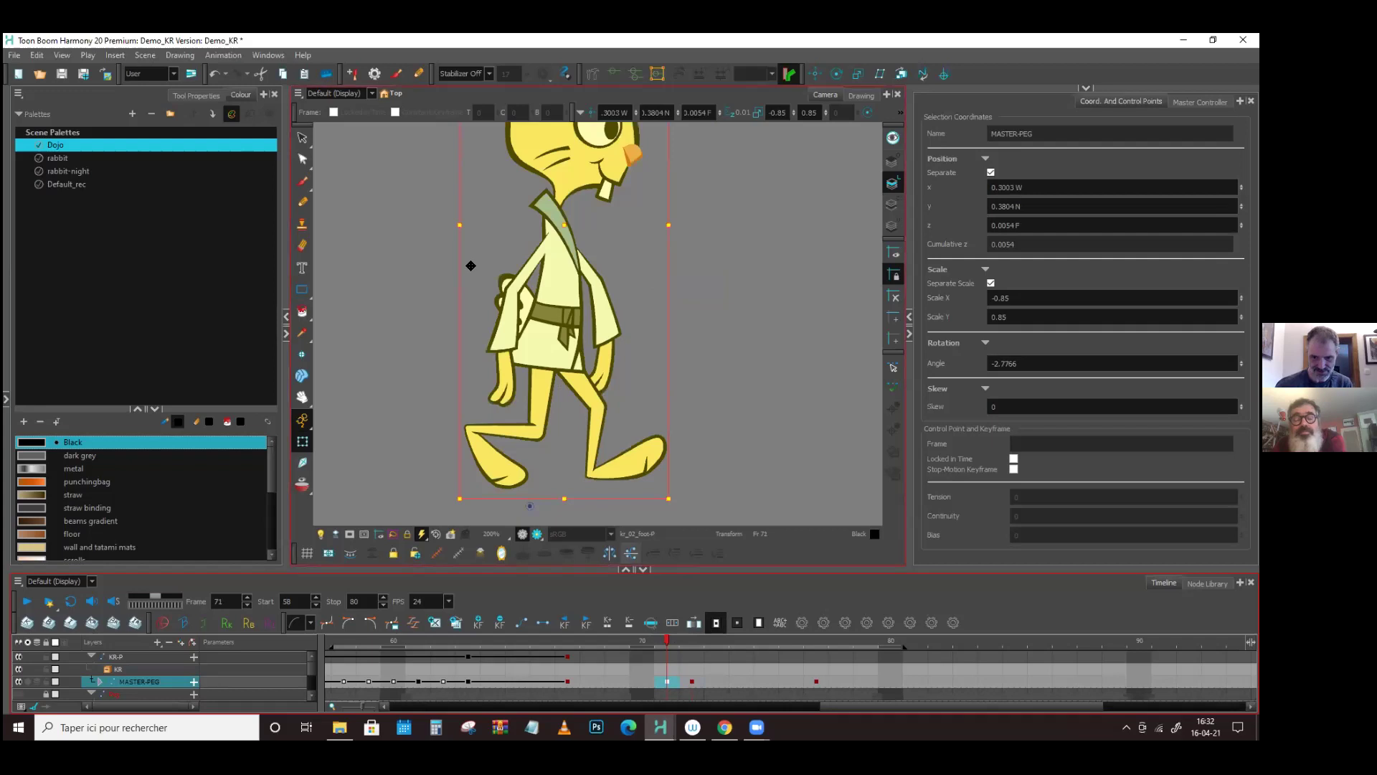
scroll(491, 283, "down", 2)
left_click_drag(491, 282, 559, 375)
key("alt+o")
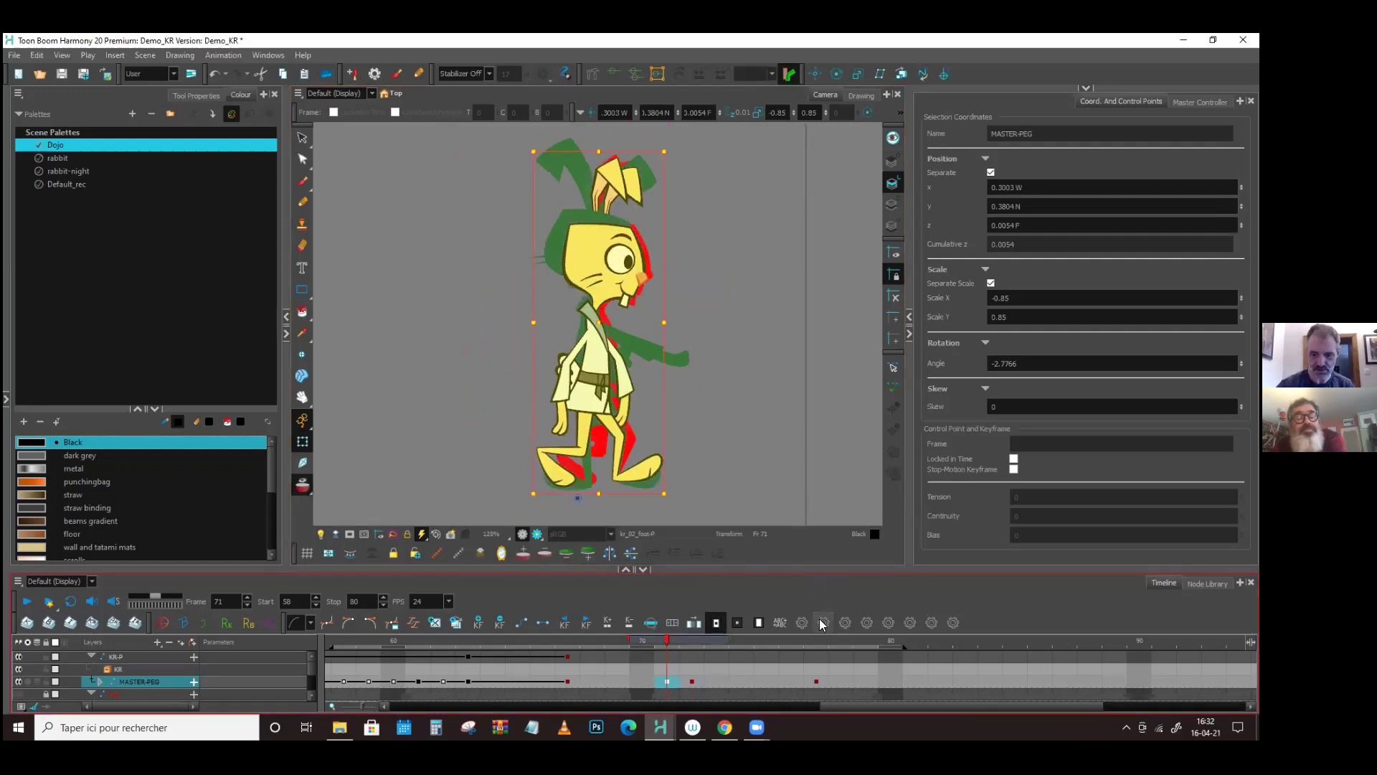
- Shift the whole MASTER-PEG pose at frame 72 sideways to x 0.2049 E, closer to the frame 71 stance
left_click(693, 681)
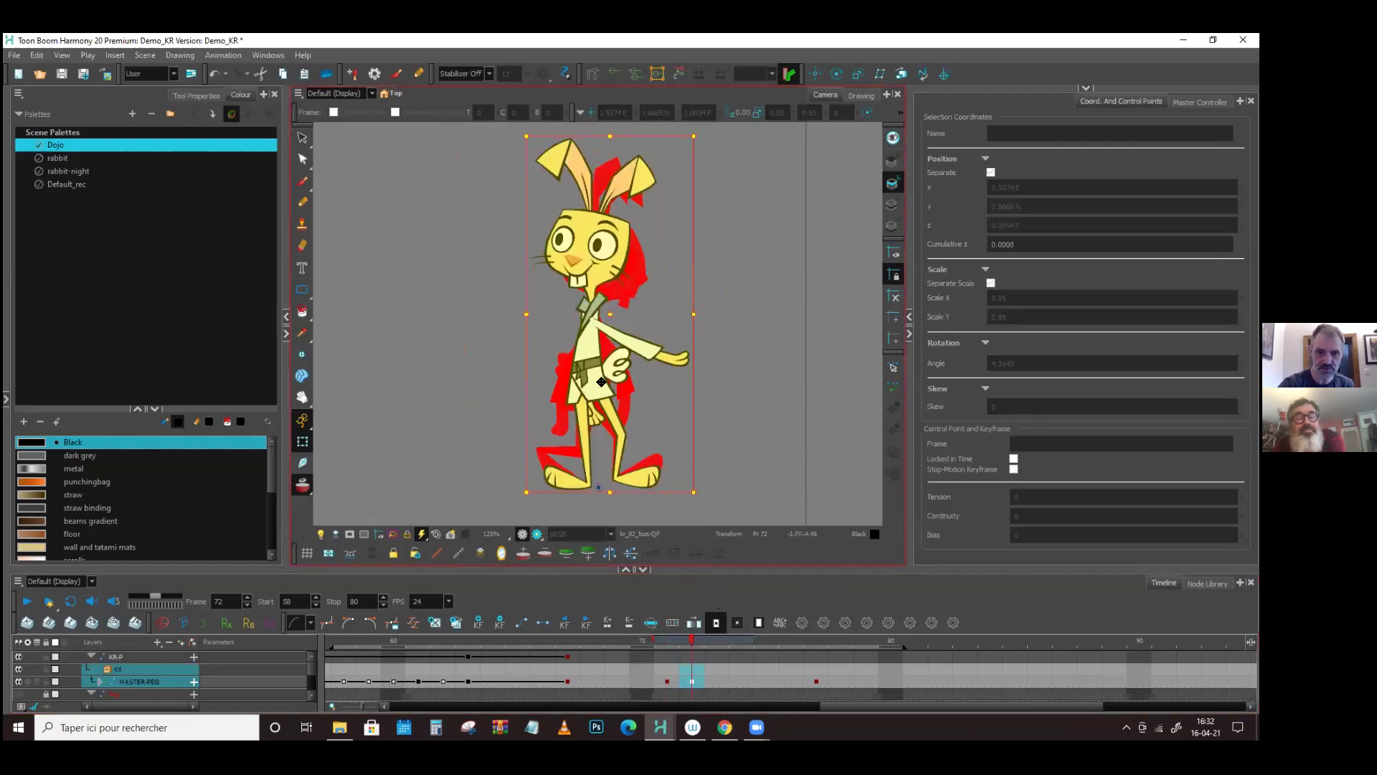
left_click_drag(606, 314, 598, 314)
mouse_move(688, 636)
left_mouse_down()
mouse_move(650, 641)
mouse_move(680, 646)
left_mouse_up()
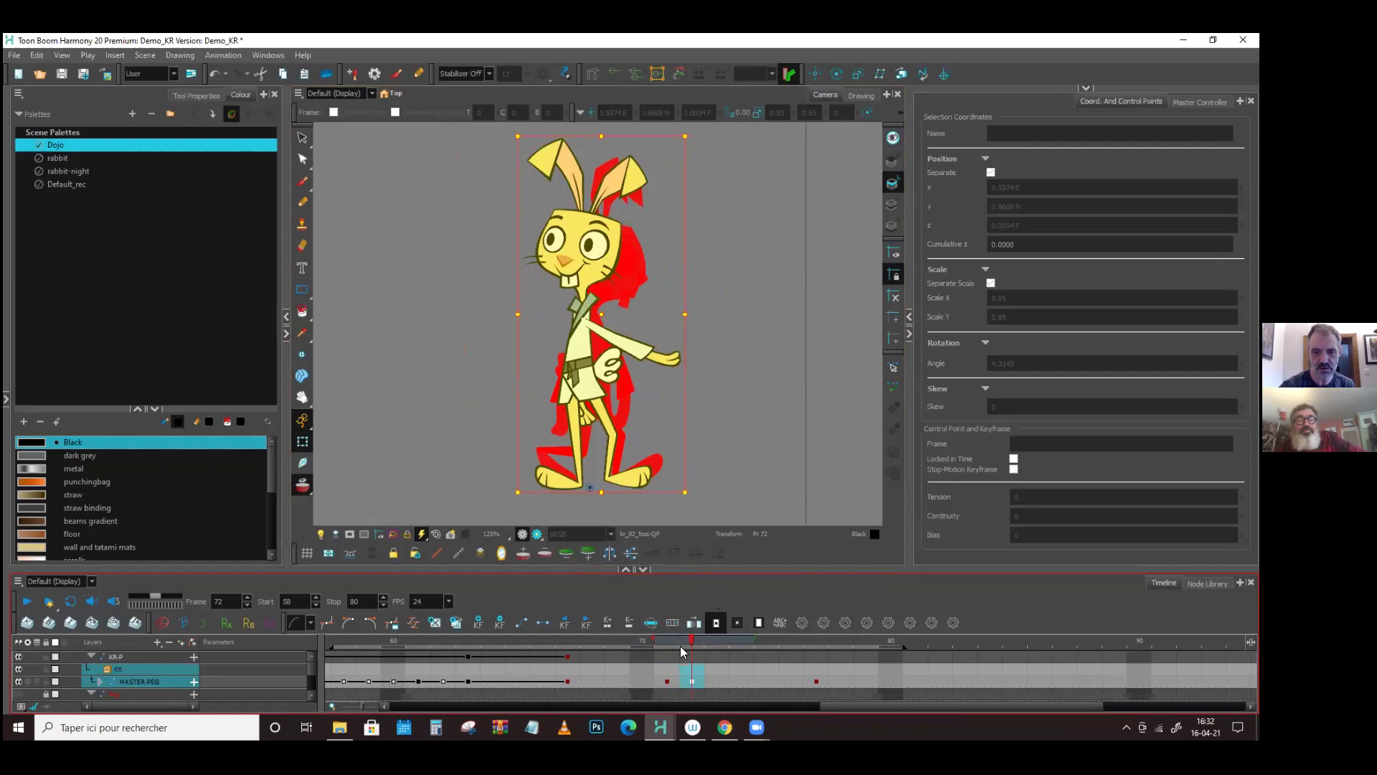
- Rotate the shin kr_02_tibia-P to -30.5212° at frame 72 so its foot moves onto the frame 71 foot
left_click(636, 480)
key("b")
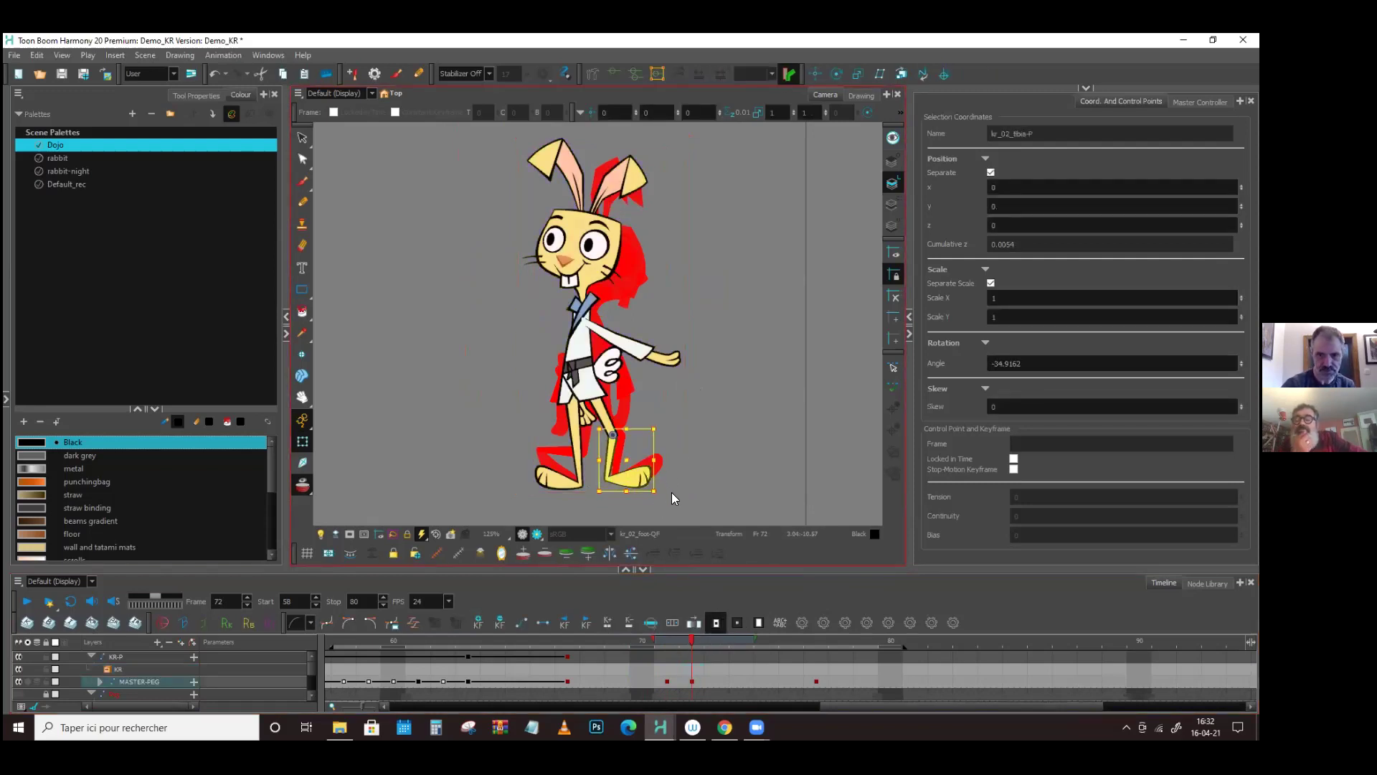
mouse_move(664, 491)
left_mouse_down()
mouse_move(690, 459)
mouse_move(667, 487)
left_mouse_up()
key("b")
key("shift+b")
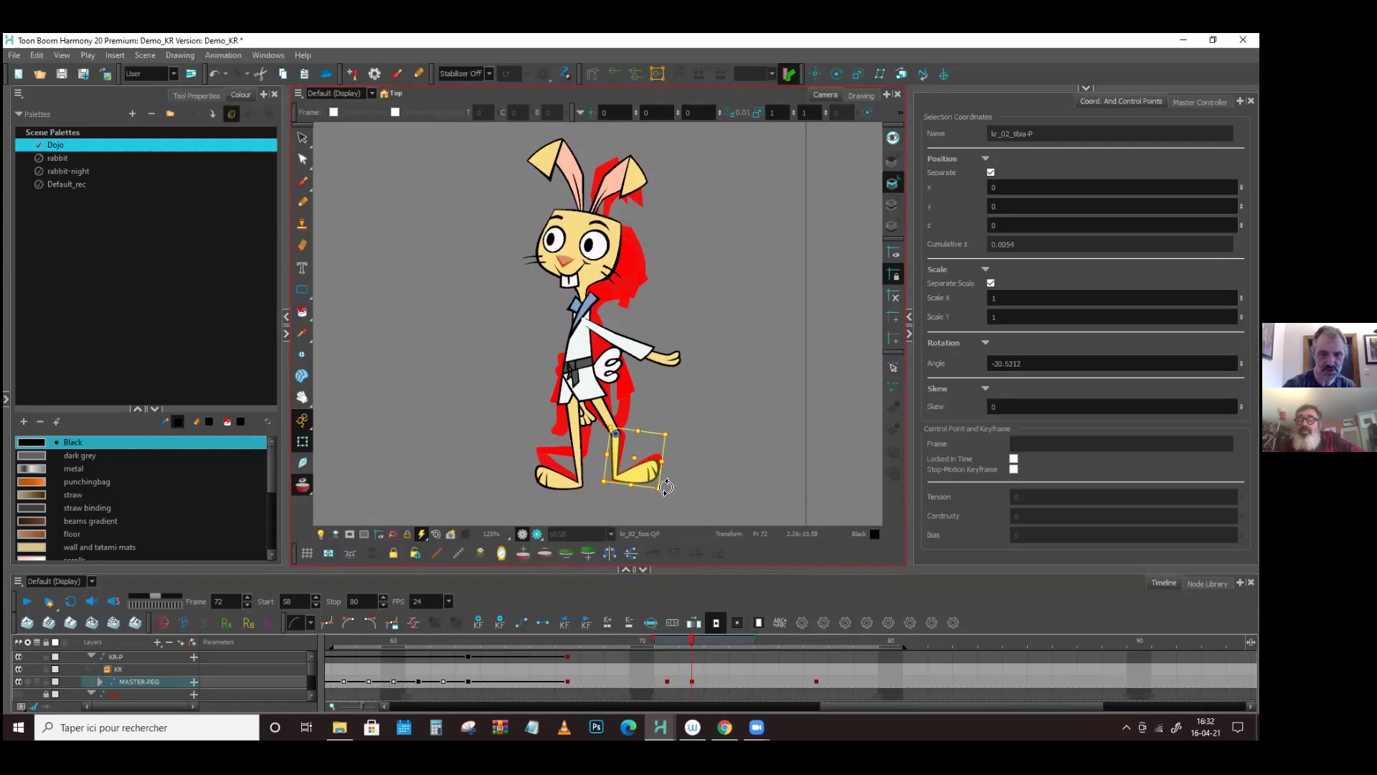
- Display the KR group as outlines and rotate the kr_02 foot at frame 72 to follow the onion-skinned foot
left_click(58, 667)
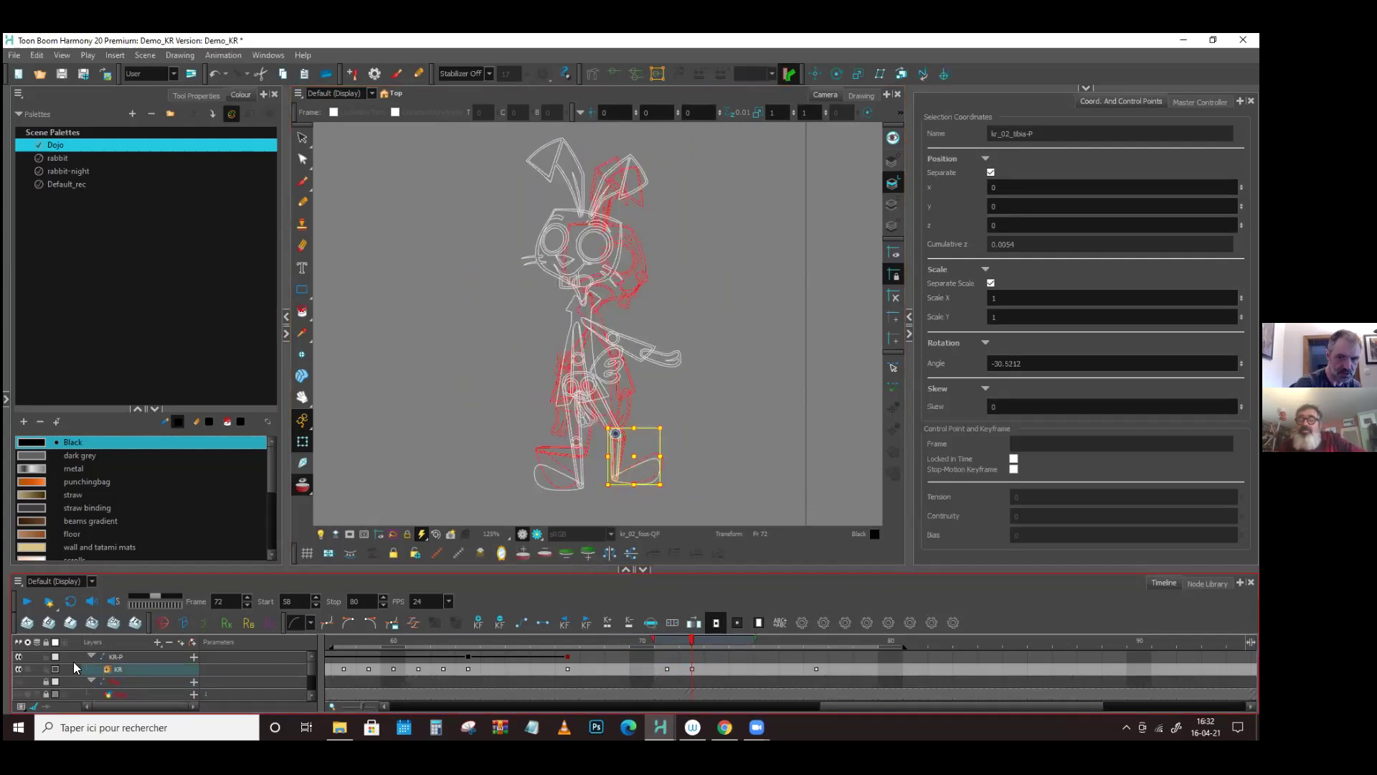
scroll(614, 493, "up", 6)
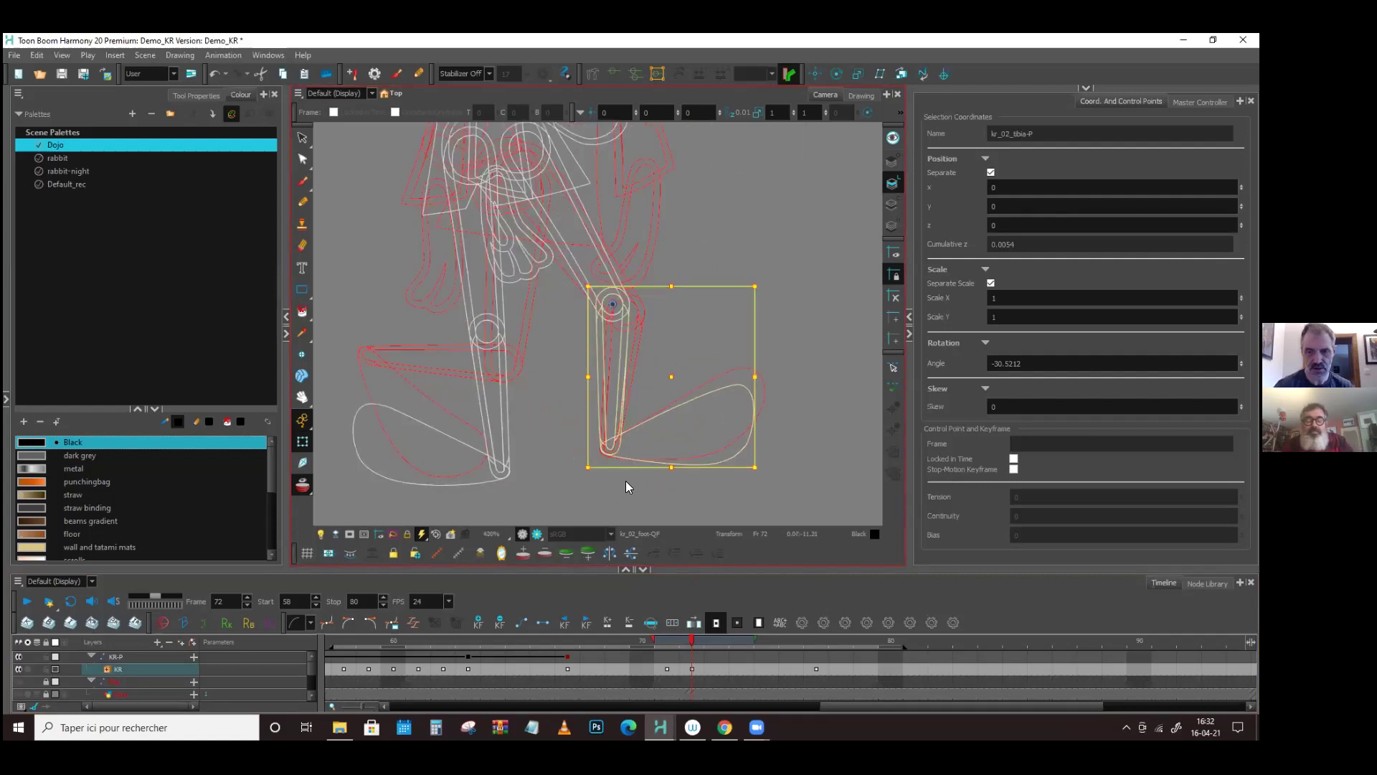
key("shift+b")
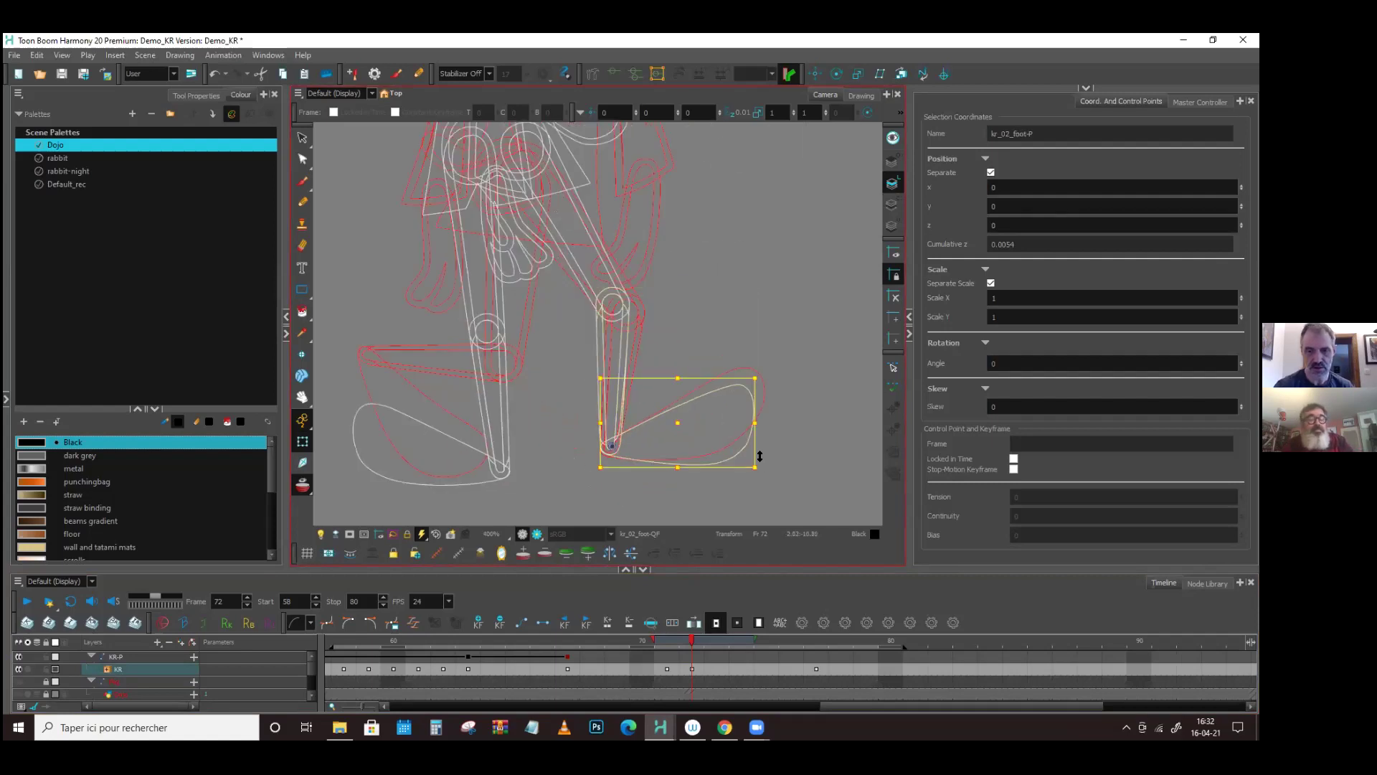
mouse_move(765, 468)
left_mouse_down()
mouse_move(770, 456)
mouse_move(760, 470)
mouse_move(573, 391)
left_mouse_up()
key("b")
key("b")
scroll(533, 393, "up", 4)
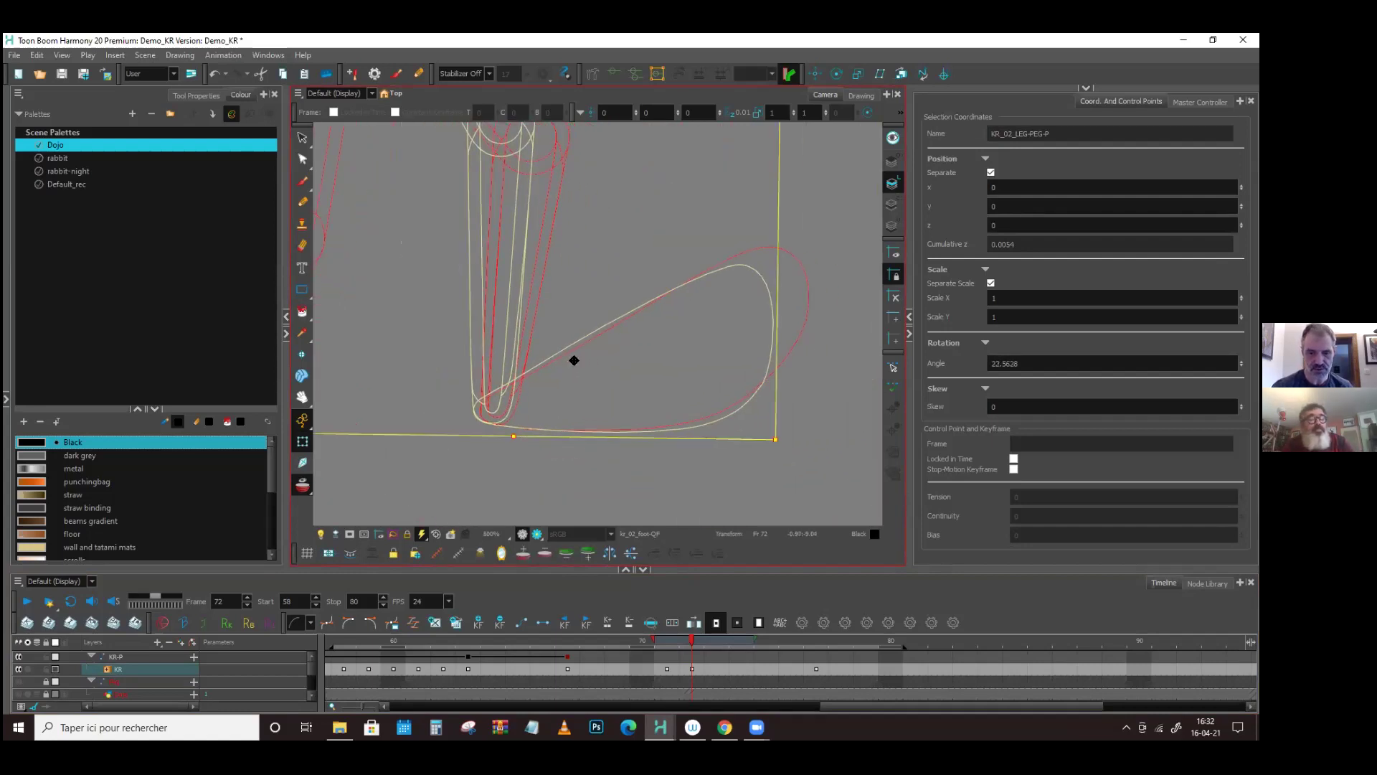
- Fine-tune the rotation of kr_02_tibia-P and its foot at frame 72 against the frame 71 foot outline
key("shift+b")
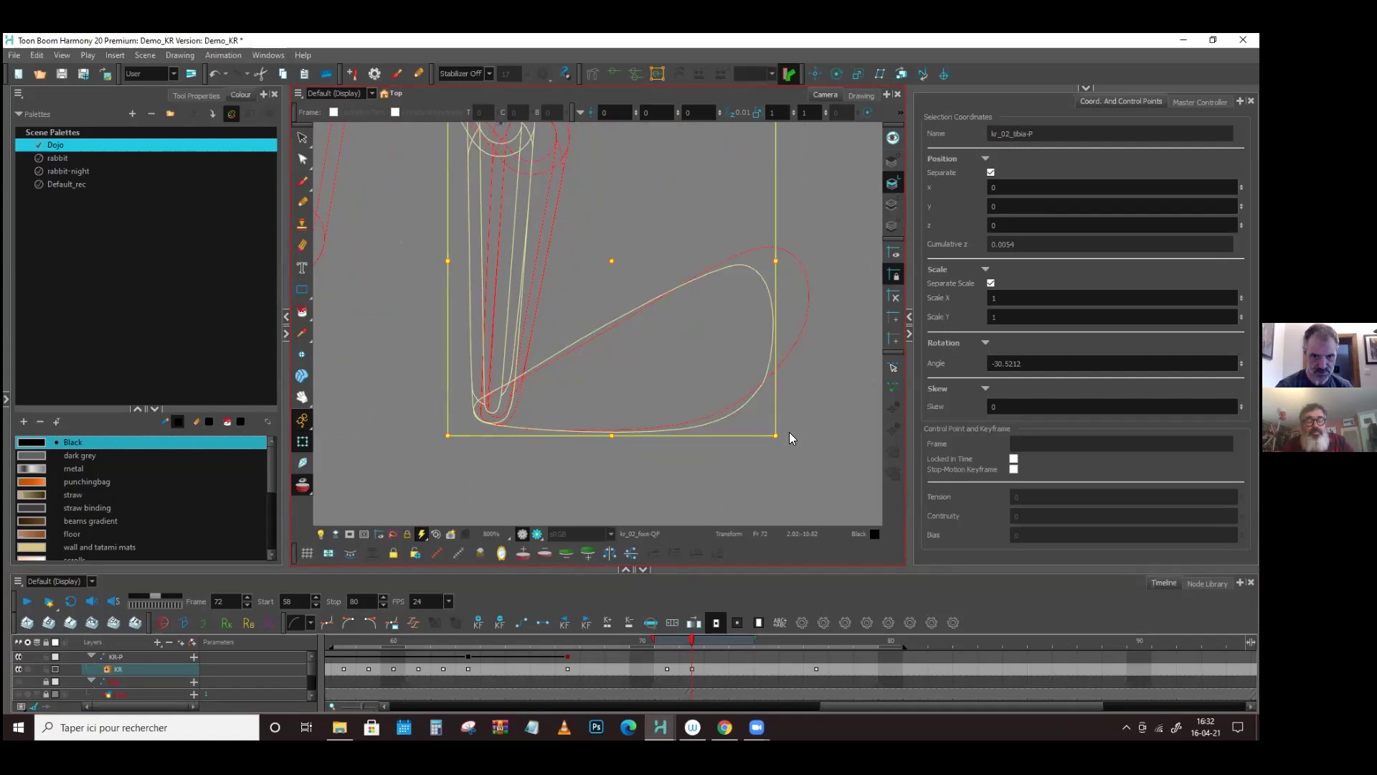
left_click_drag(787, 436, 797, 437)
key("b")
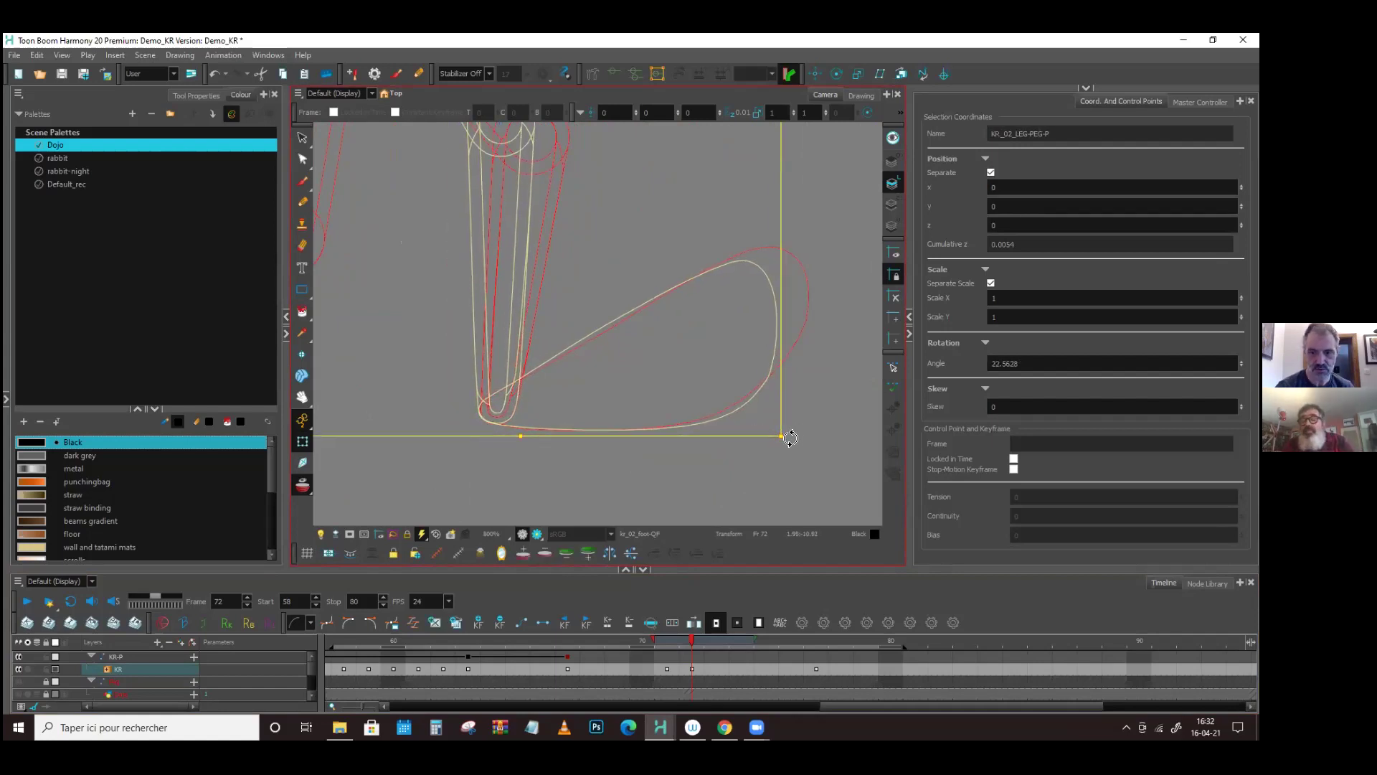
key("shift+b")
left_click_drag(793, 441, 792, 427)
key("shift+b")
left_click_drag(690, 637, 677, 639)
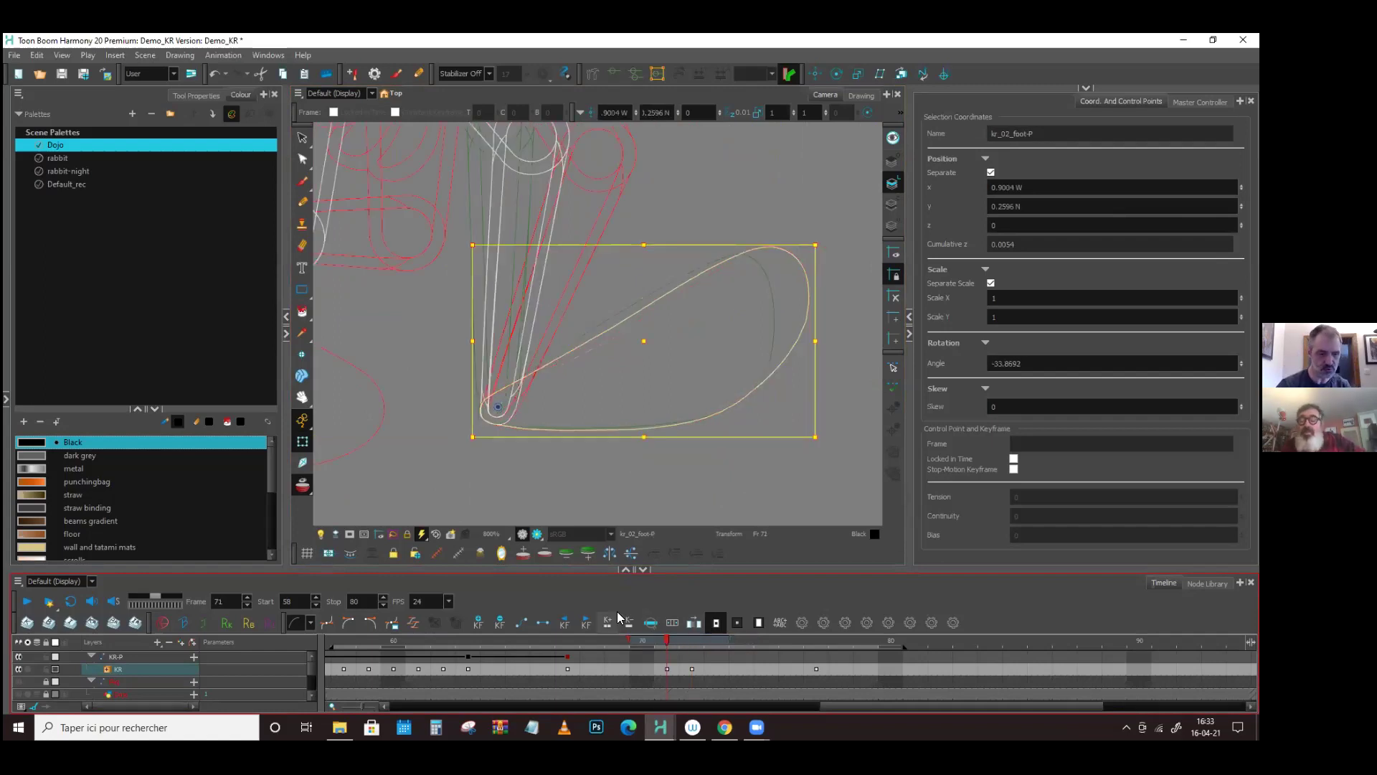
- Show the KR group in full colour again at frame 71
left_click(107, 675)
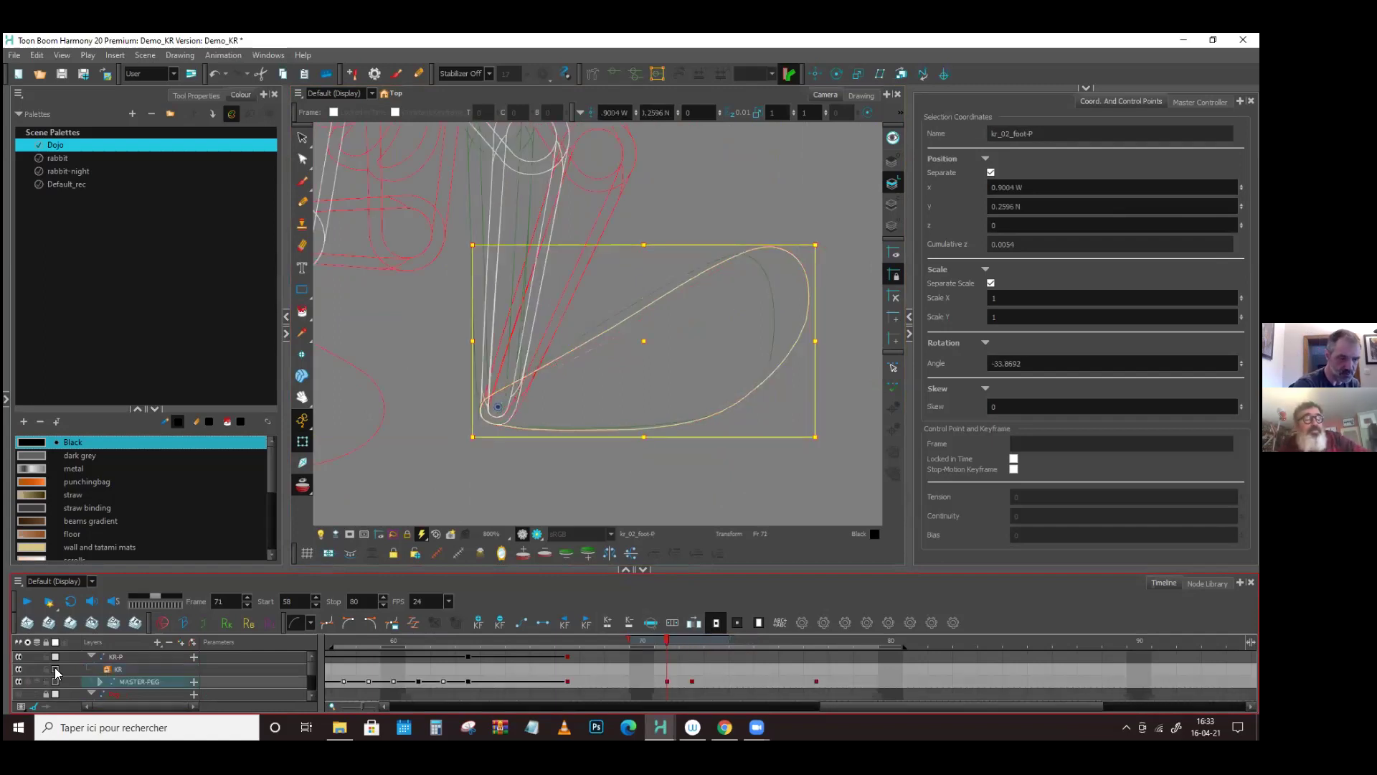
left_click(79, 667)
left_click(55, 668)
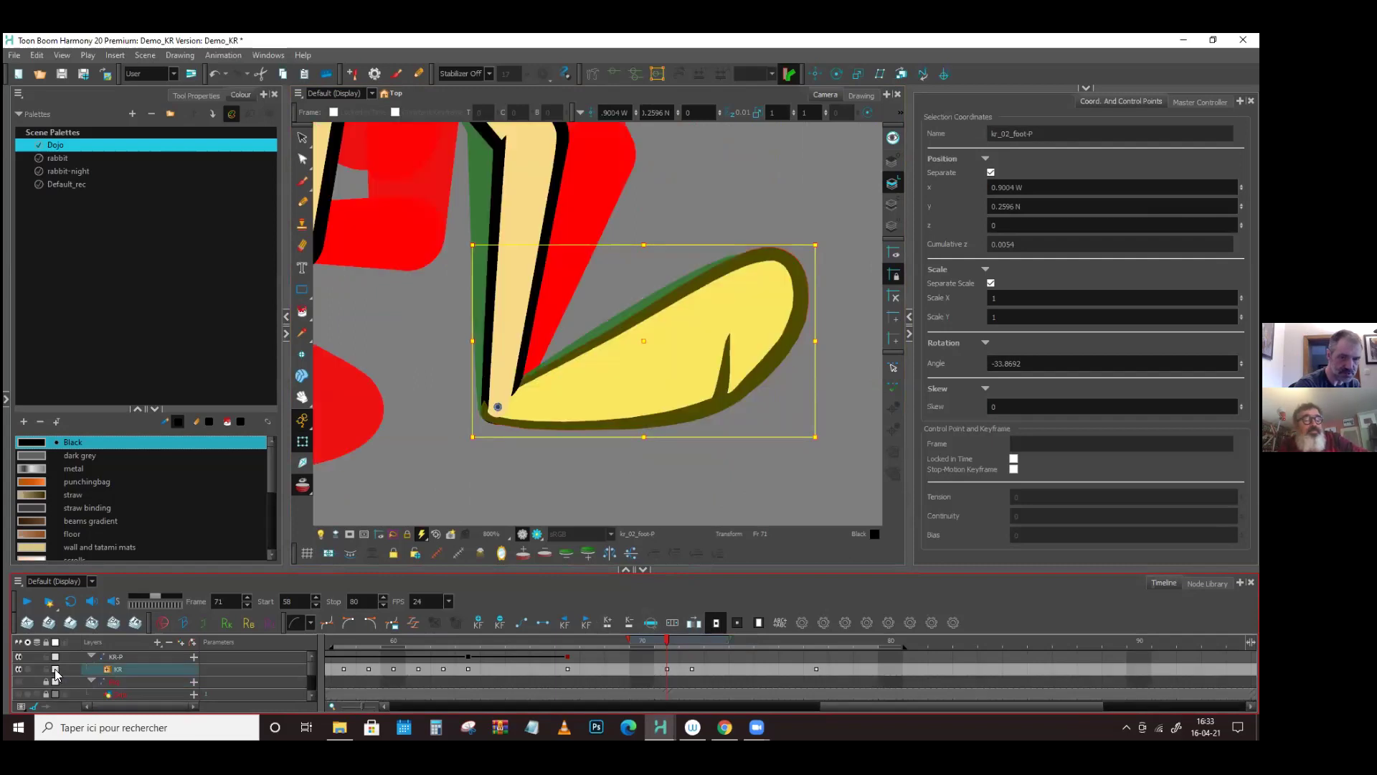
scroll(360, 512, "down", 5)
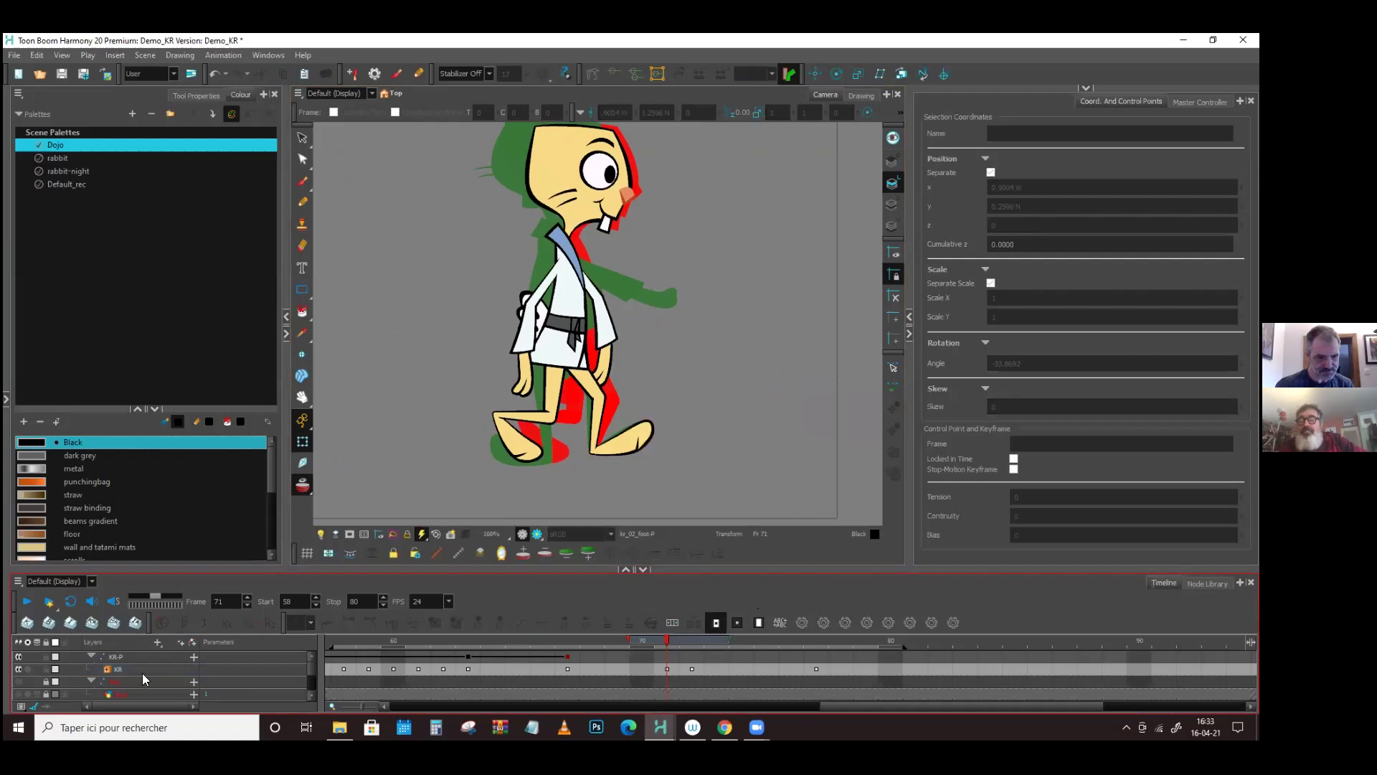
- Select MASTER-PEG and flip between its keyframes at 71 and 72 to check the turn into the front-view pose
left_click(106, 670)
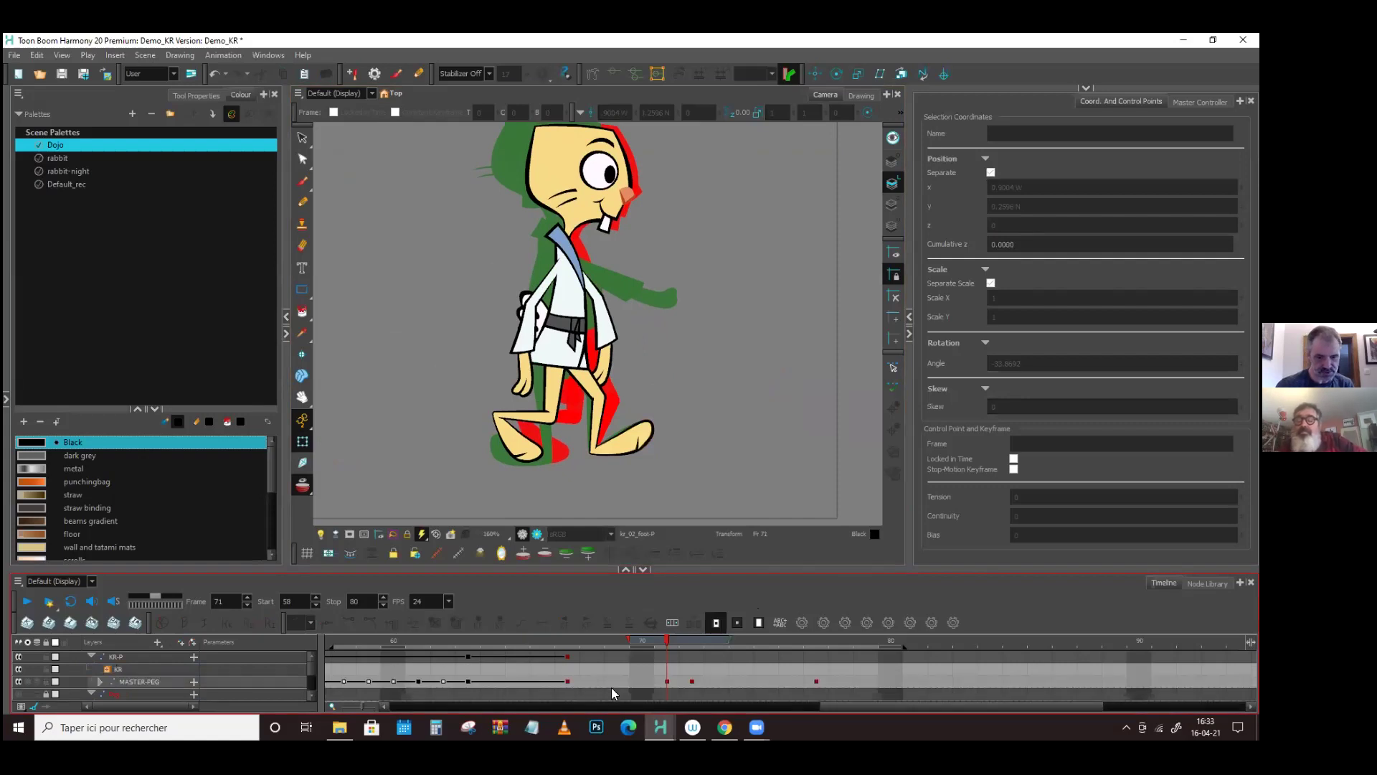
left_click(664, 682)
key("semicolon")
key("apostrophe")
key("semicolon")
key("apostrophe")
key("semicolon")
key("period")
key("period")
key("period")
key("period")
key("period")
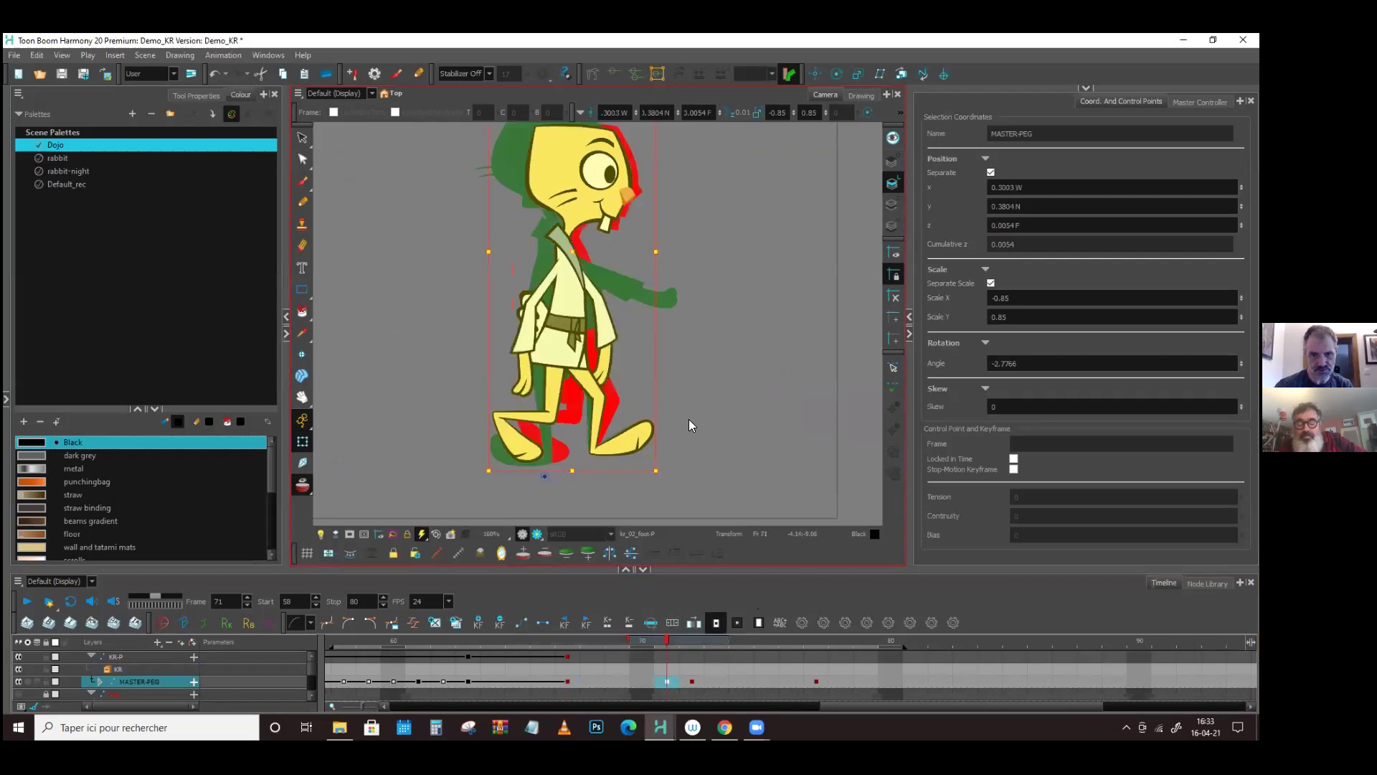
key("semicolon")
key("semicolon")
key("apostrophe")
key("apostrophe")
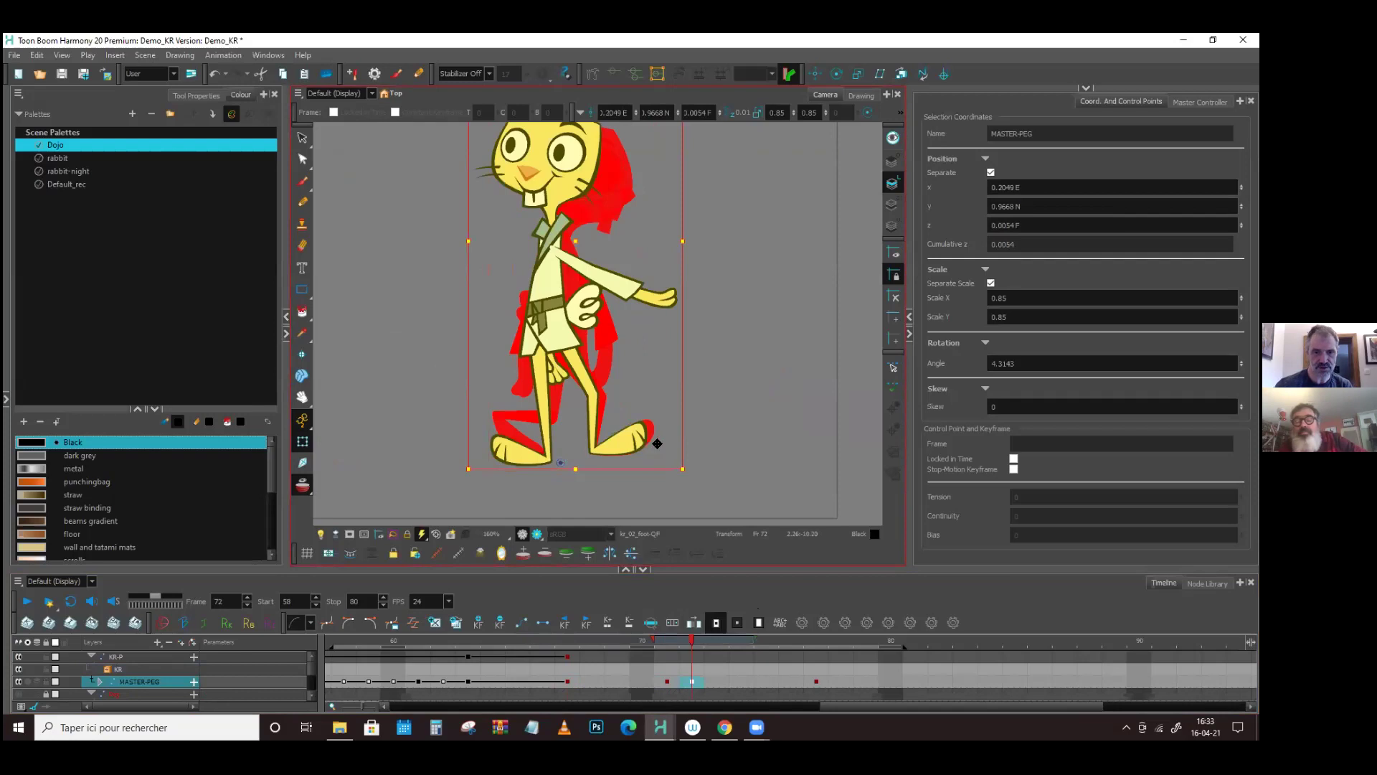
- Swing the rear leg holding kr_01_foot-P outward at frame 72 to widen the stance
left_click(644, 453)
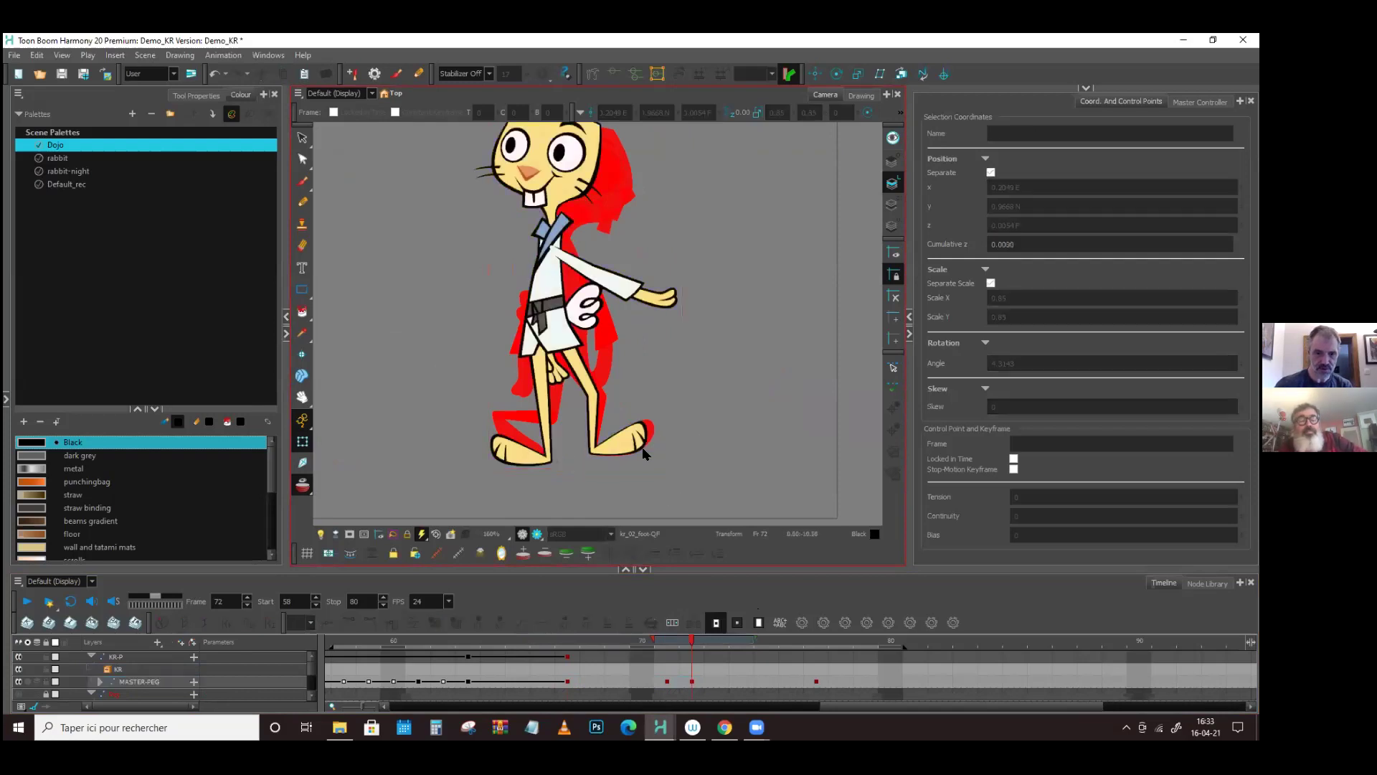
left_click(545, 457)
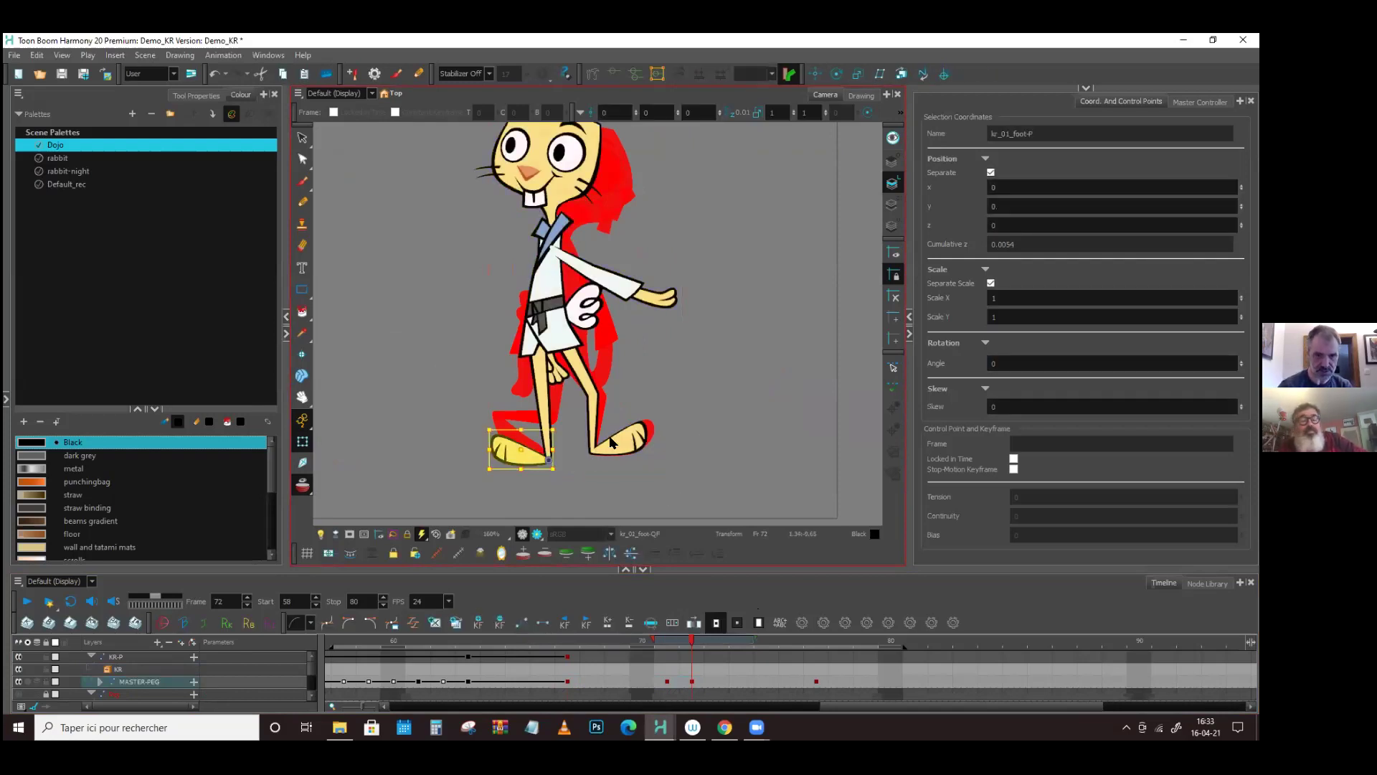
key("b")
key("b")
left_click_drag(564, 468, 510, 466)
- Save the scene and flip between frames 71 and 72 to check the widened leg spread
left_click(693, 681)
key("comma")
key("period")
key("comma")
key("period")
key("comma")
key("period")
key("comma")
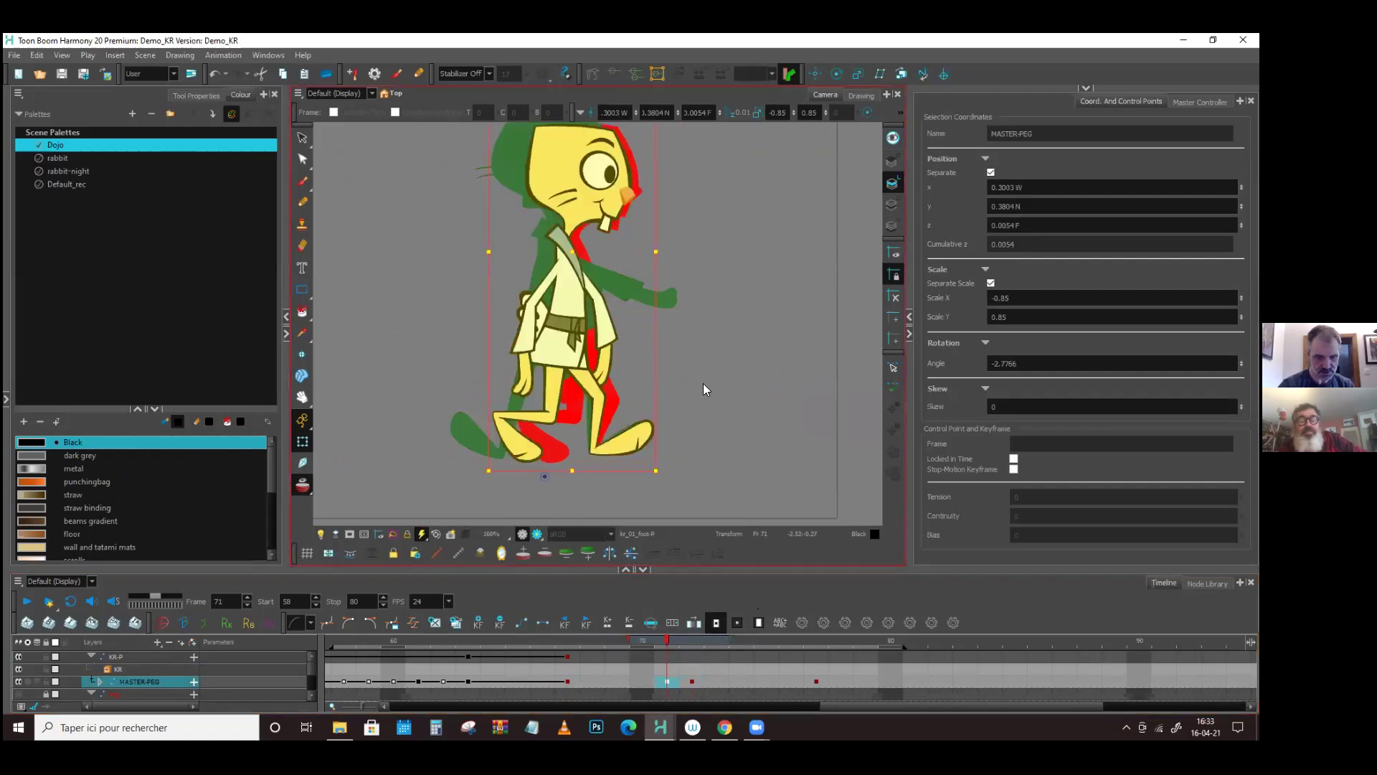
- Lower the outstretched arm KR_01_ARM-PEG-P_1 to 41.0458° at frame 72 and bend its forearm to -32.896°, comparing with frame 71
left_click(692, 681)
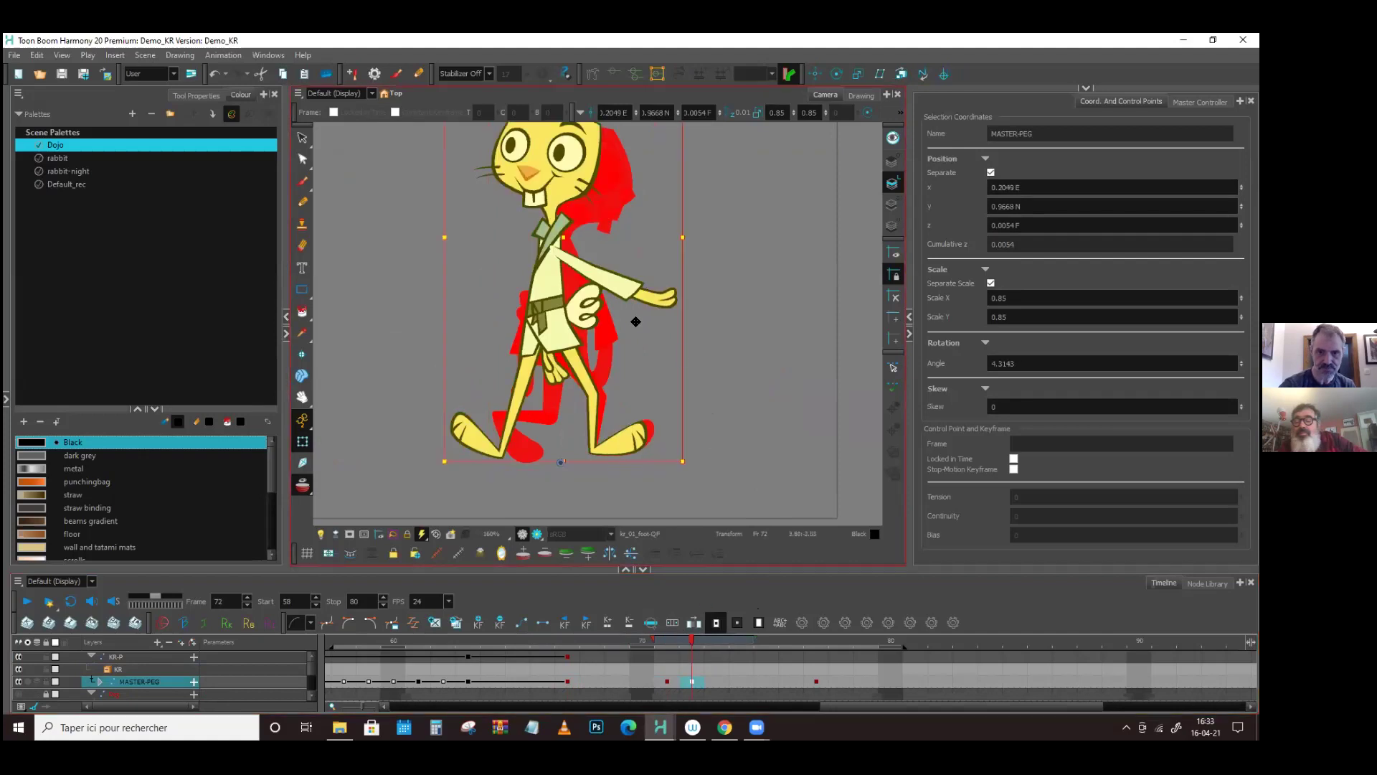
left_click(678, 297)
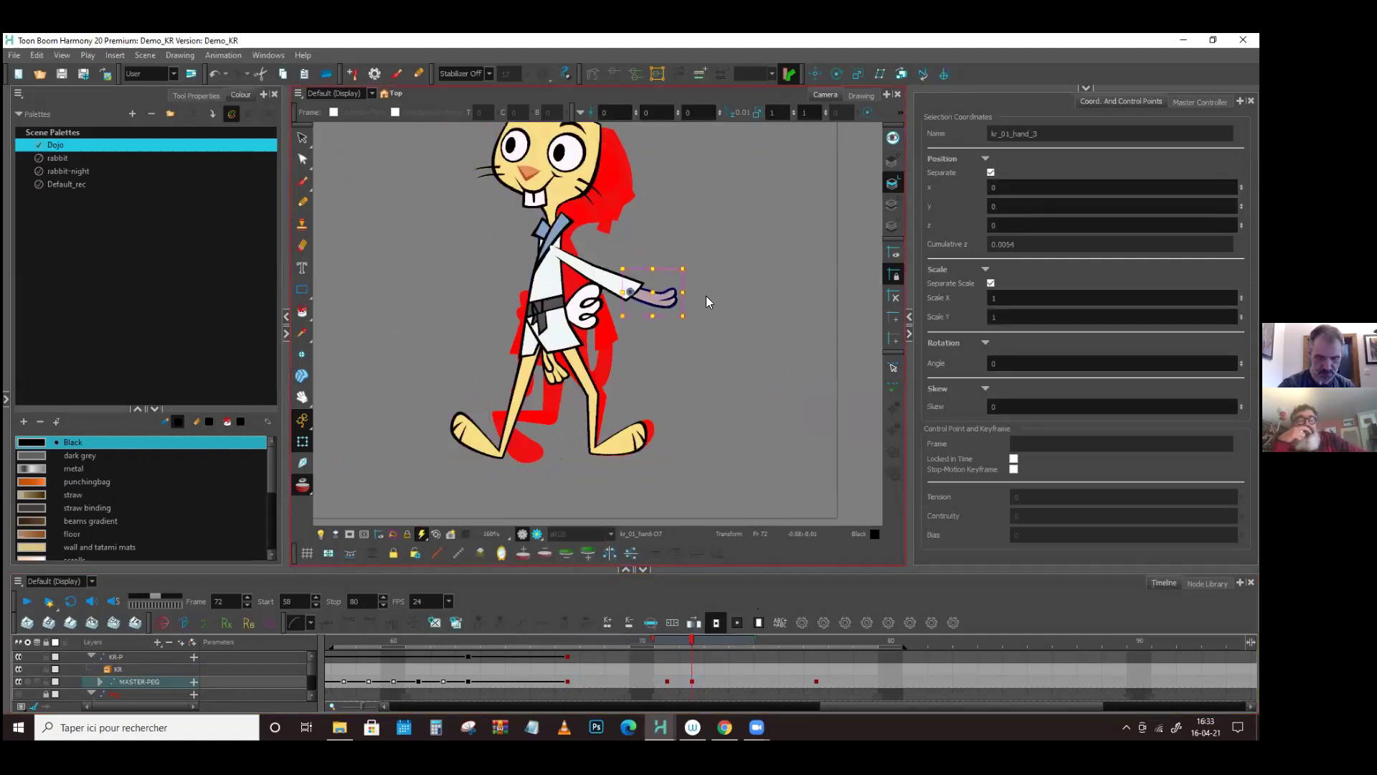
left_click(669, 639)
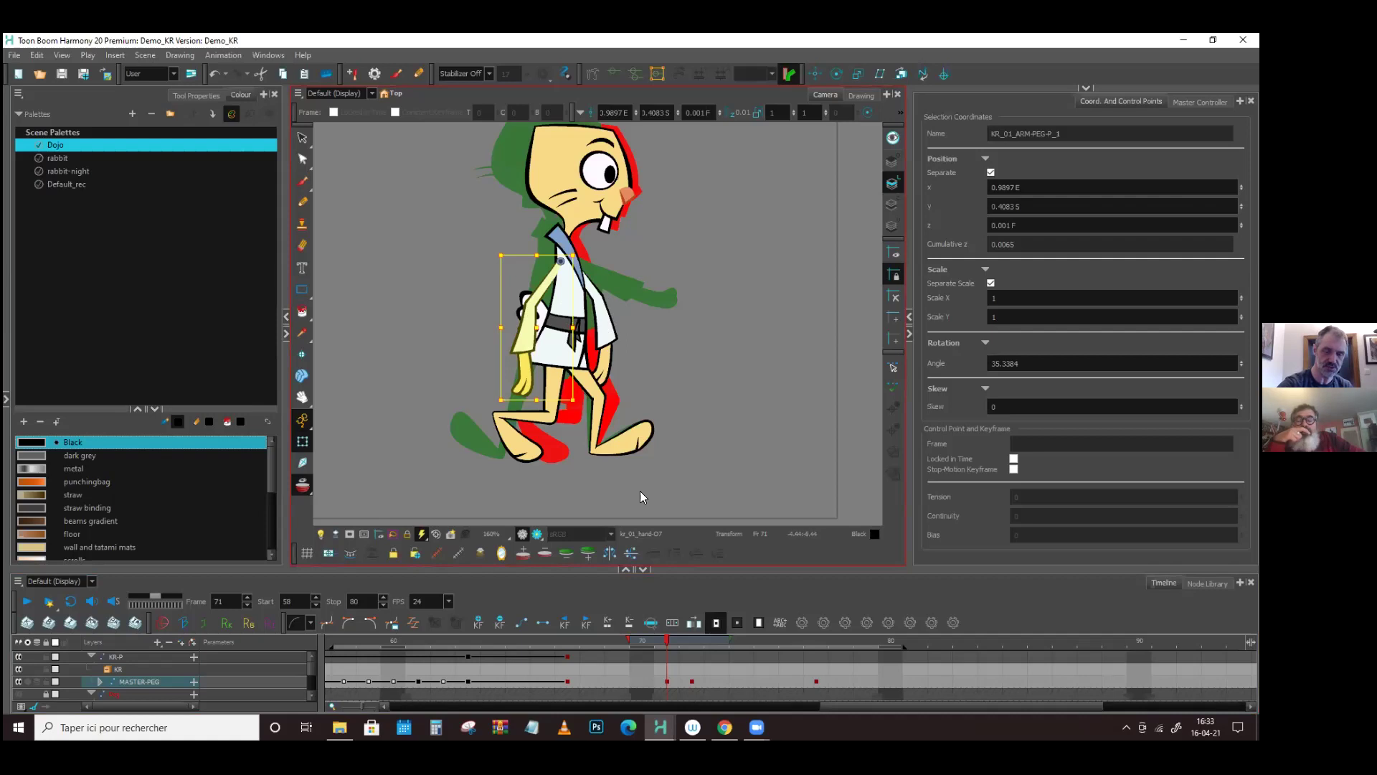
left_click(686, 641)
key("comma")
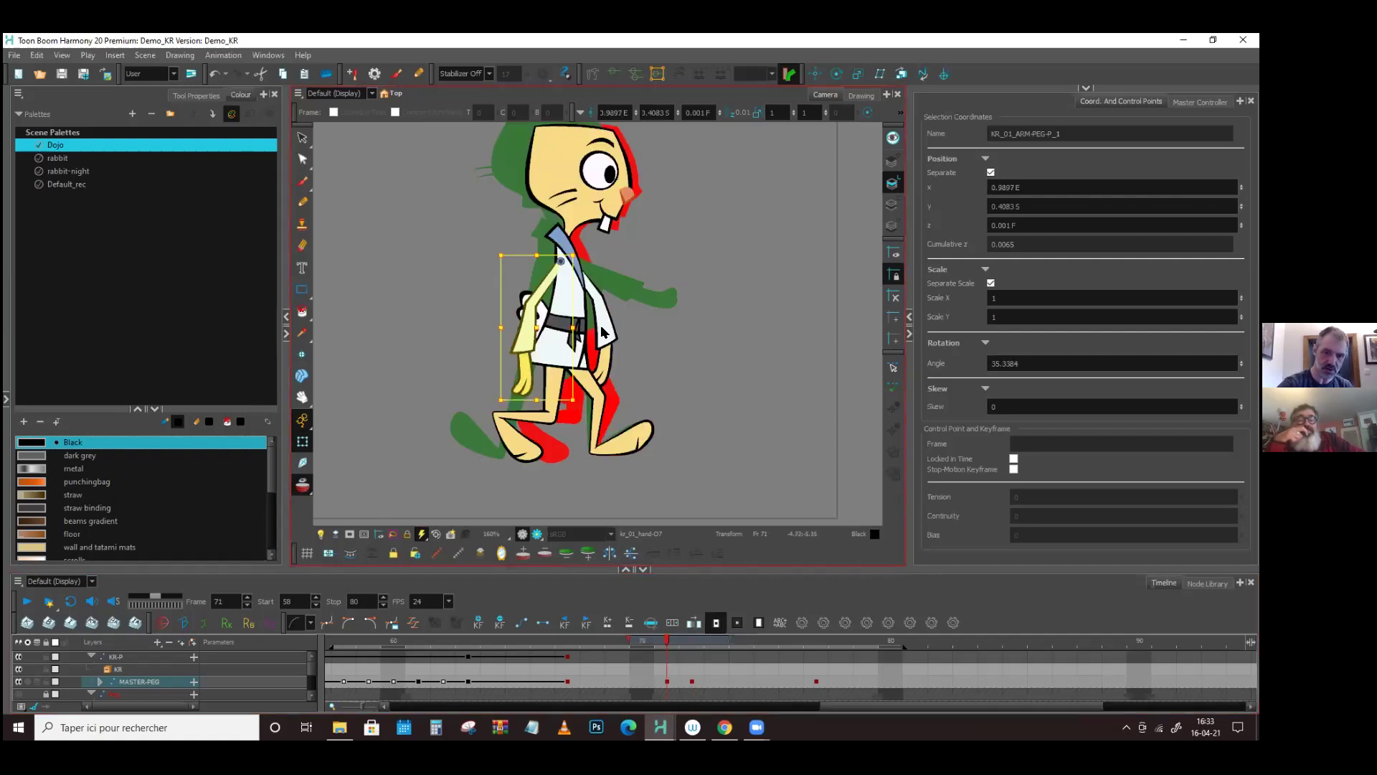
left_click(688, 641)
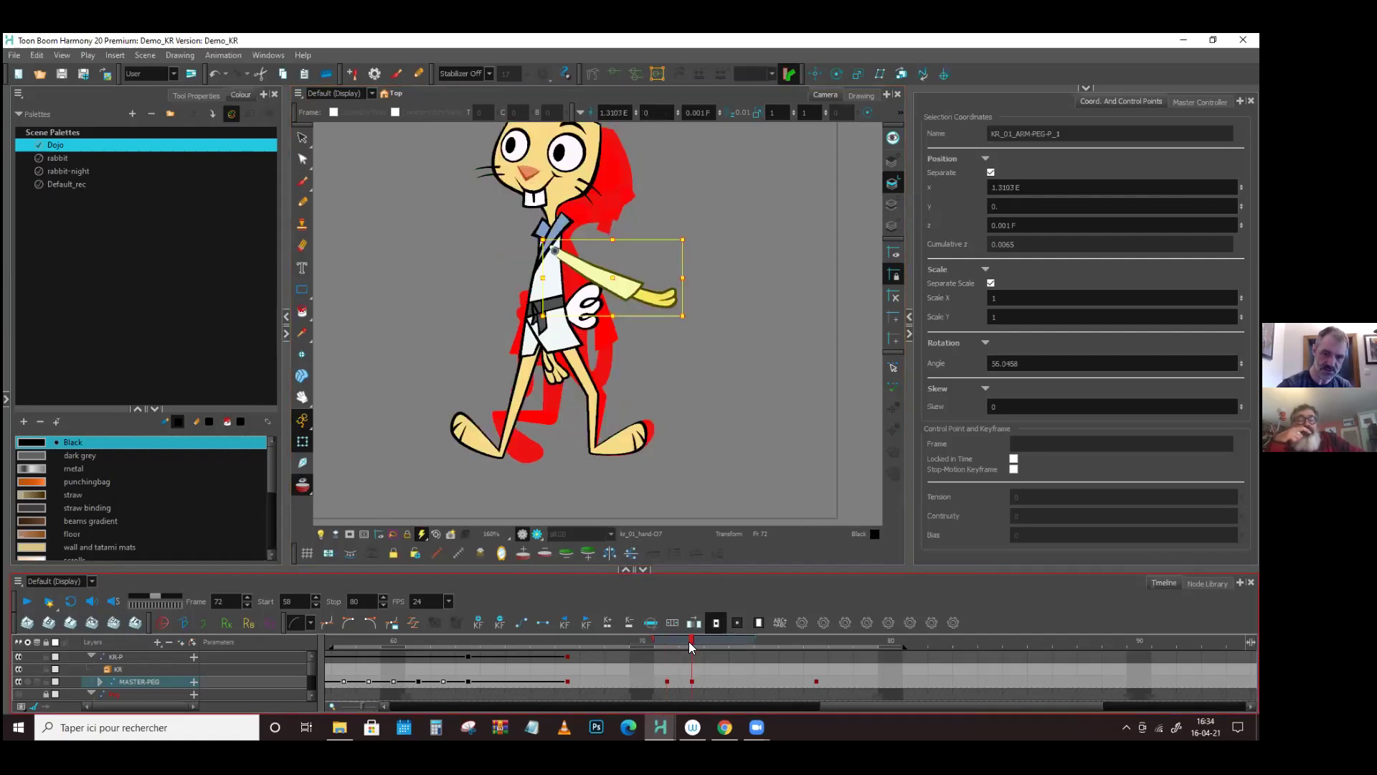
left_click_drag(690, 317, 671, 348)
key("shift+b")
left_click_drag(676, 263, 664, 322)
left_click(664, 641)
mouse_move(663, 641)
left_mouse_down()
mouse_move(728, 646)
mouse_move(630, 638)
mouse_move(700, 643)
mouse_move(681, 647)
left_mouse_up()
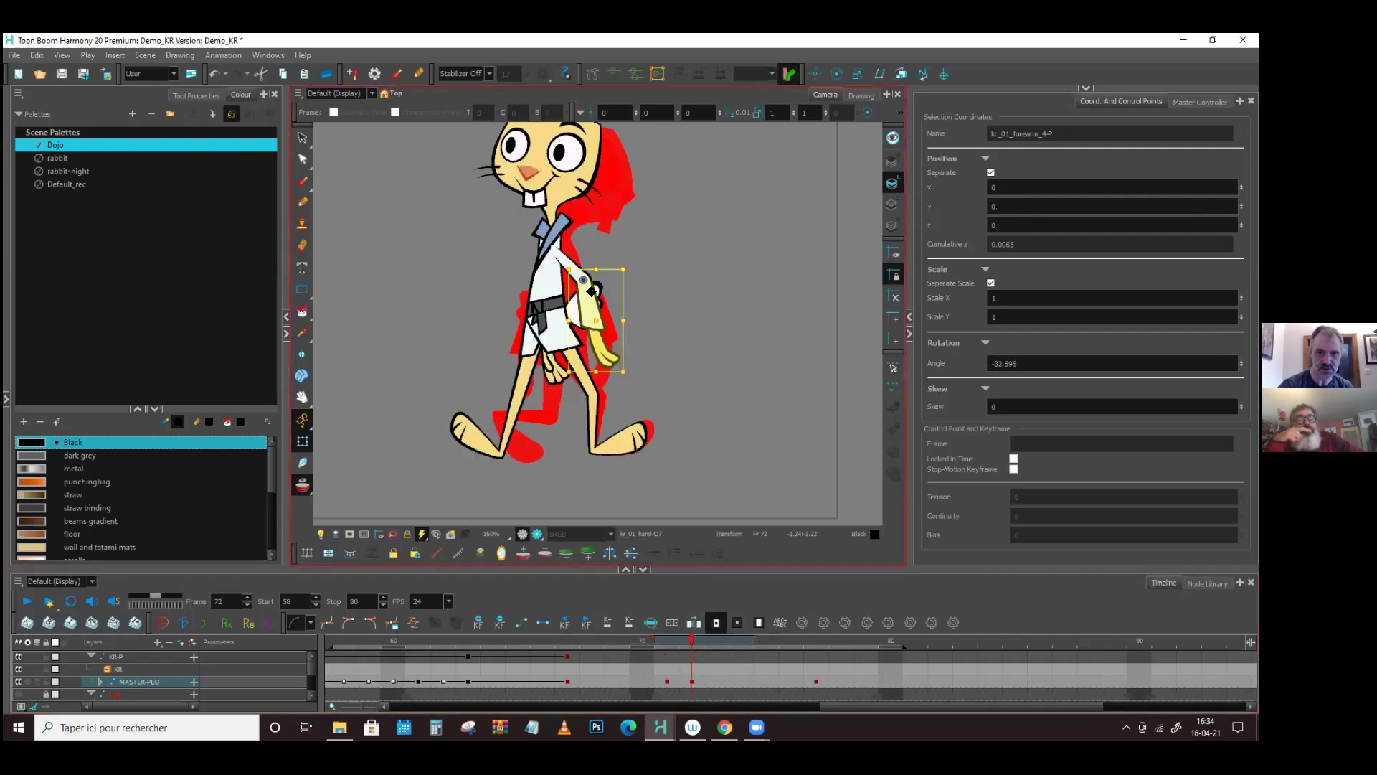
- Nudge the shoulder of KR_01_ARM-PEG-P_1 at frame 72 to x 1.3399 E, y 0.0624 S
key("b")
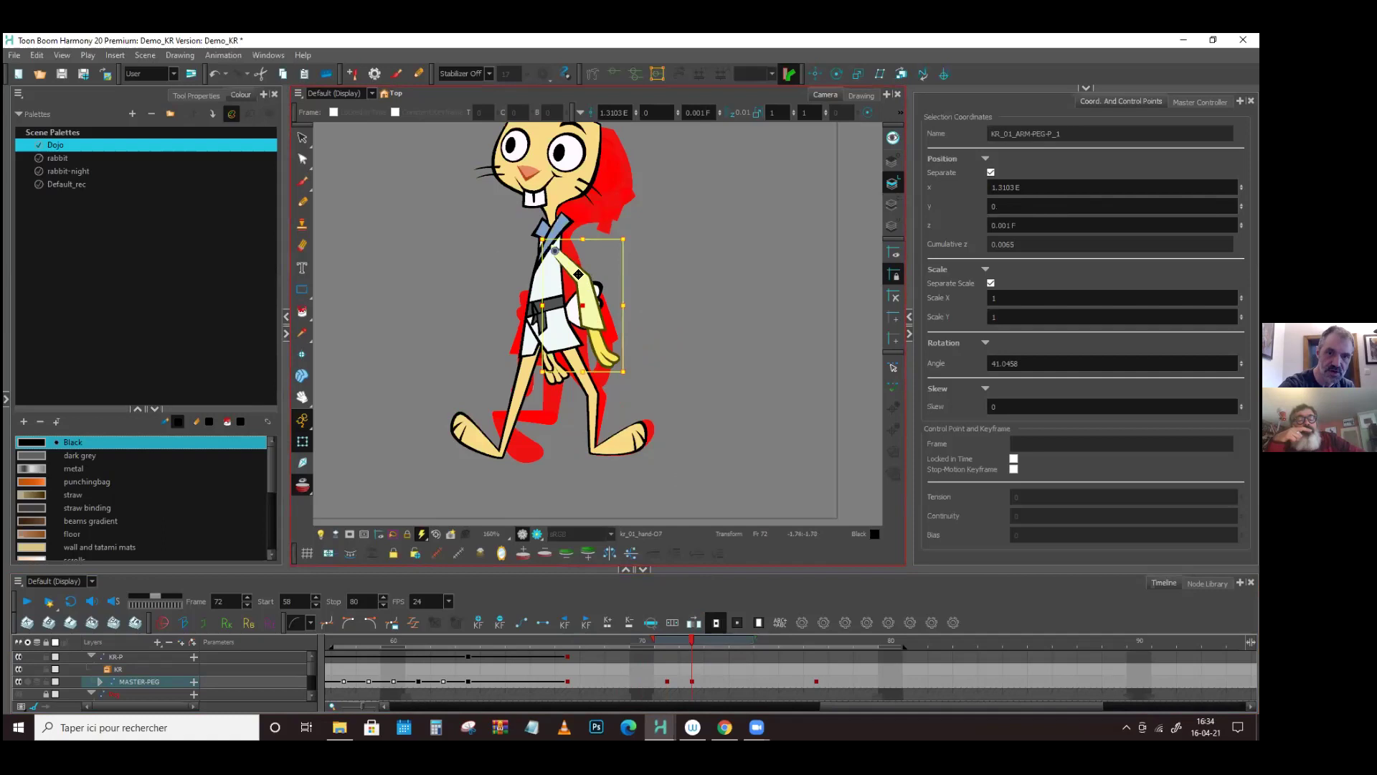
left_click(675, 636)
mouse_move(674, 636)
left_mouse_down()
mouse_move(687, 640)
mouse_move(667, 614)
mouse_move(691, 638)
left_mouse_up()
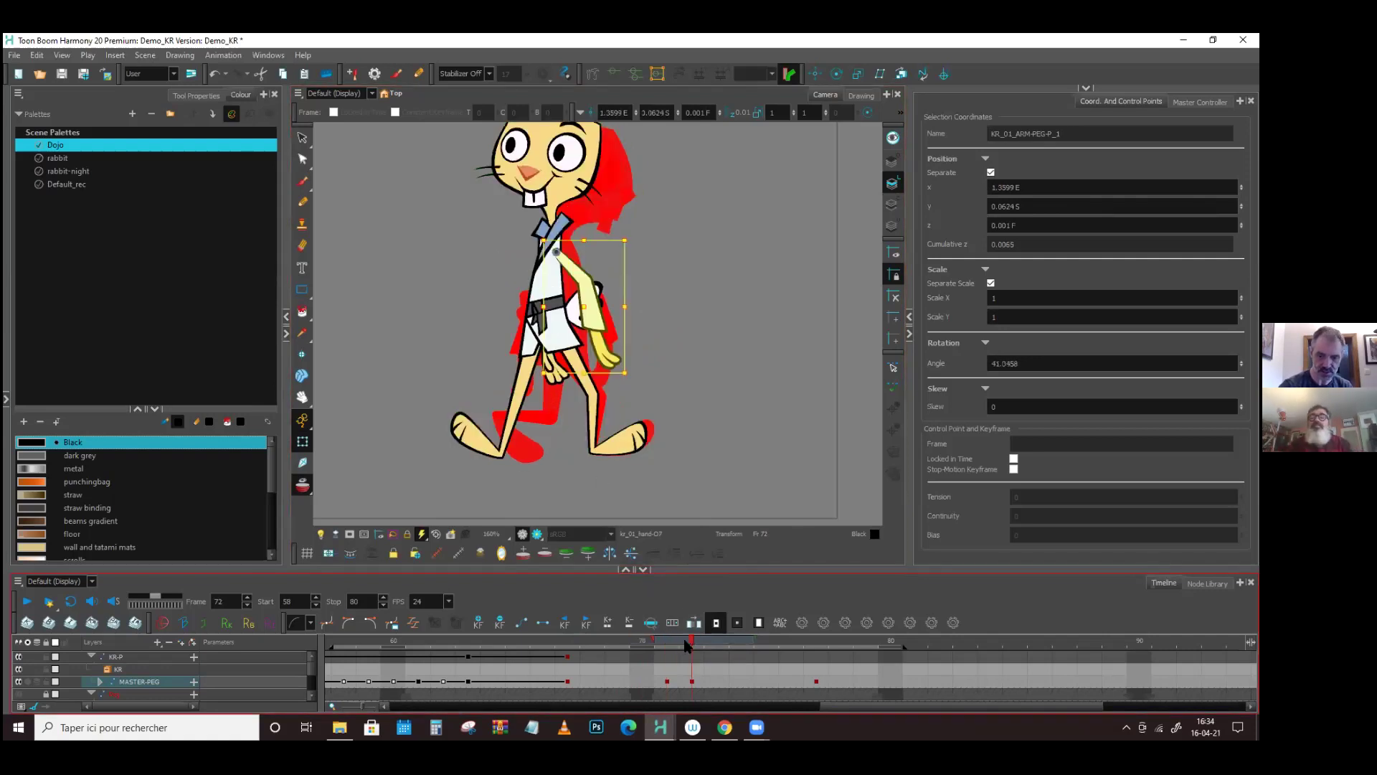
- Swing the other arm KR_01_ARM-PEG-P outward from the body at frame 72 and bend its lower arm to 19.0986°
left_click(563, 369)
left_click(579, 364)
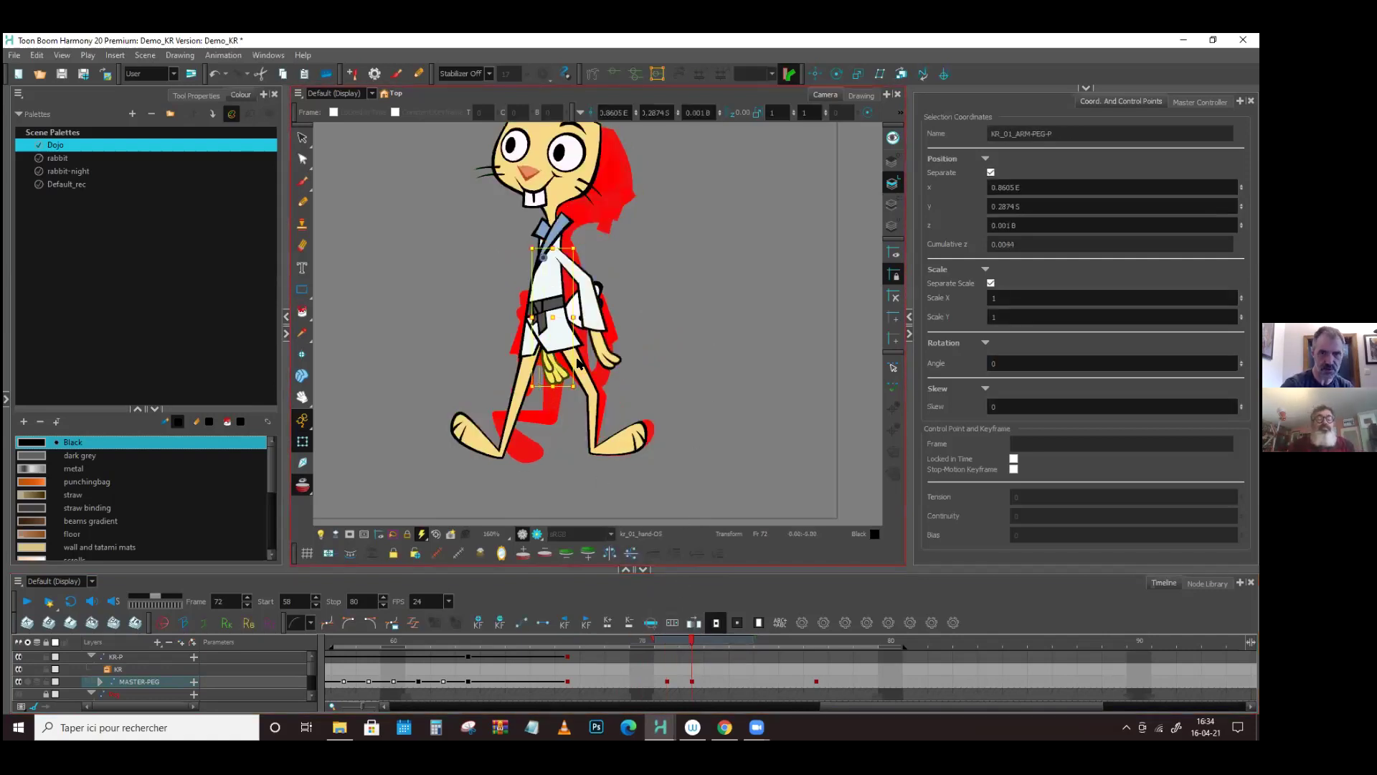
left_click_drag(582, 384, 632, 472)
key("shift+b")
mouse_move(689, 639)
left_mouse_down()
mouse_move(673, 639)
mouse_move(685, 643)
left_mouse_up()
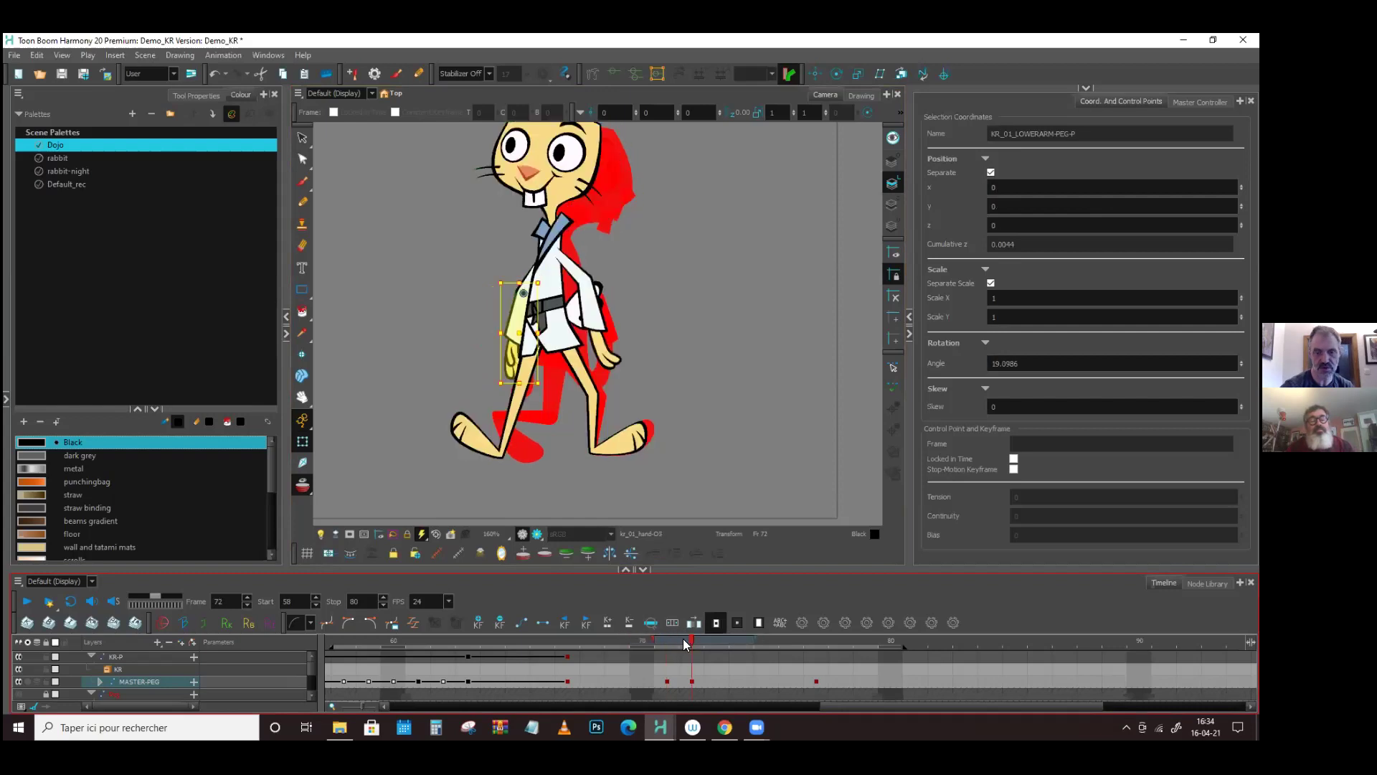
- Rotate the whole arm KR_01_ARM-PEG-P to -39.1653° at frame 72 and save the scene
key("b")
left_click_drag(565, 384, 539, 383)
mouse_move(685, 639)
left_mouse_down()
mouse_move(670, 631)
mouse_move(686, 632)
left_mouse_up()
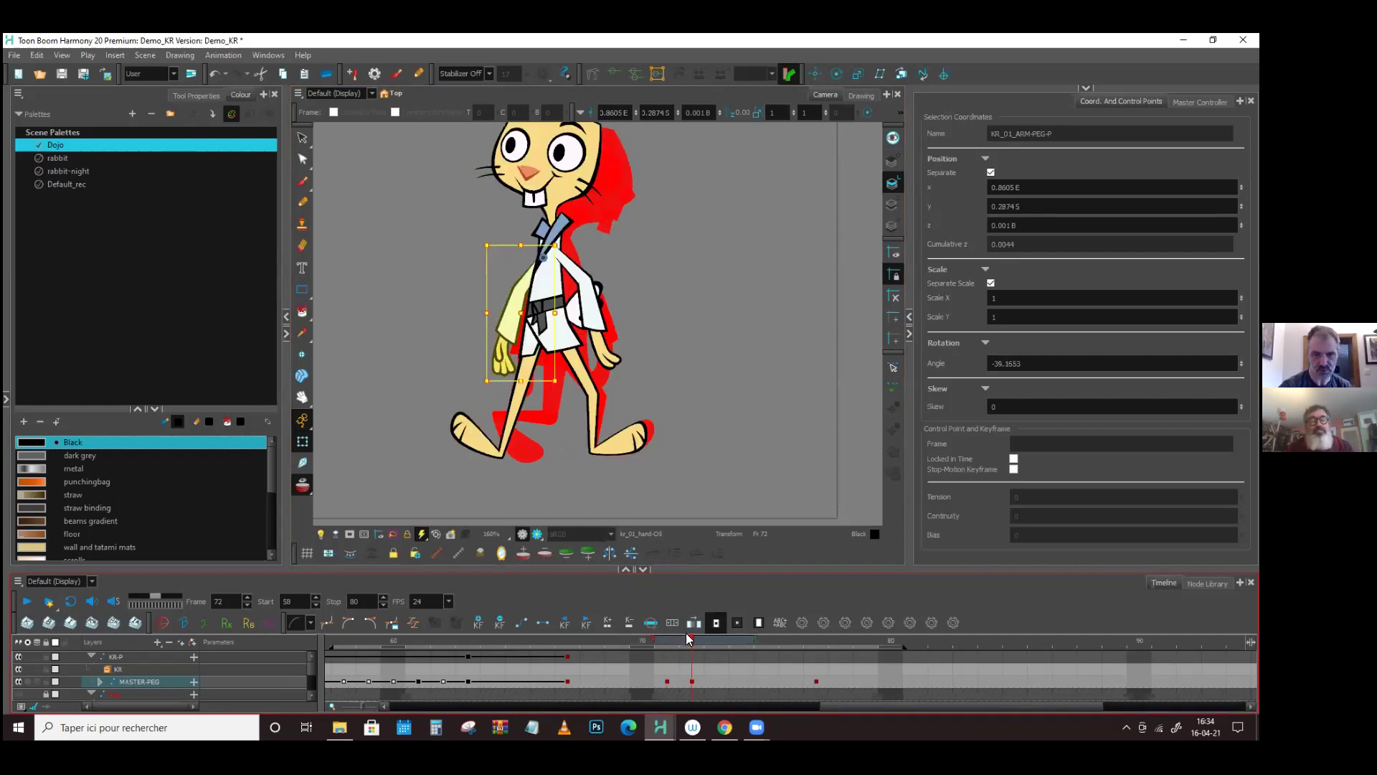
key("ctrl+s")
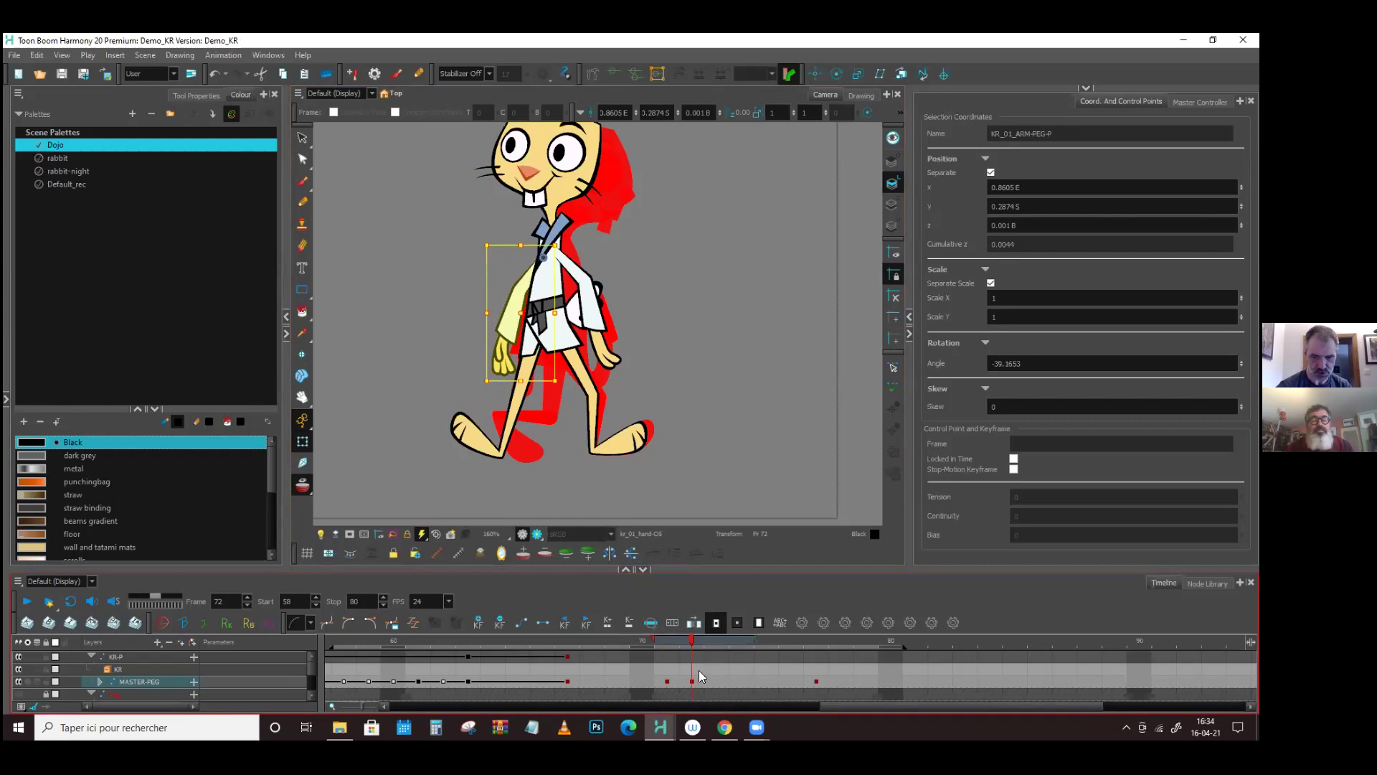
- Copy the MASTER-PEG standing pose from frame 77 to frame 73 and move the frame 77 keyframe to frame 79
left_click(693, 680)
left_click(815, 682)
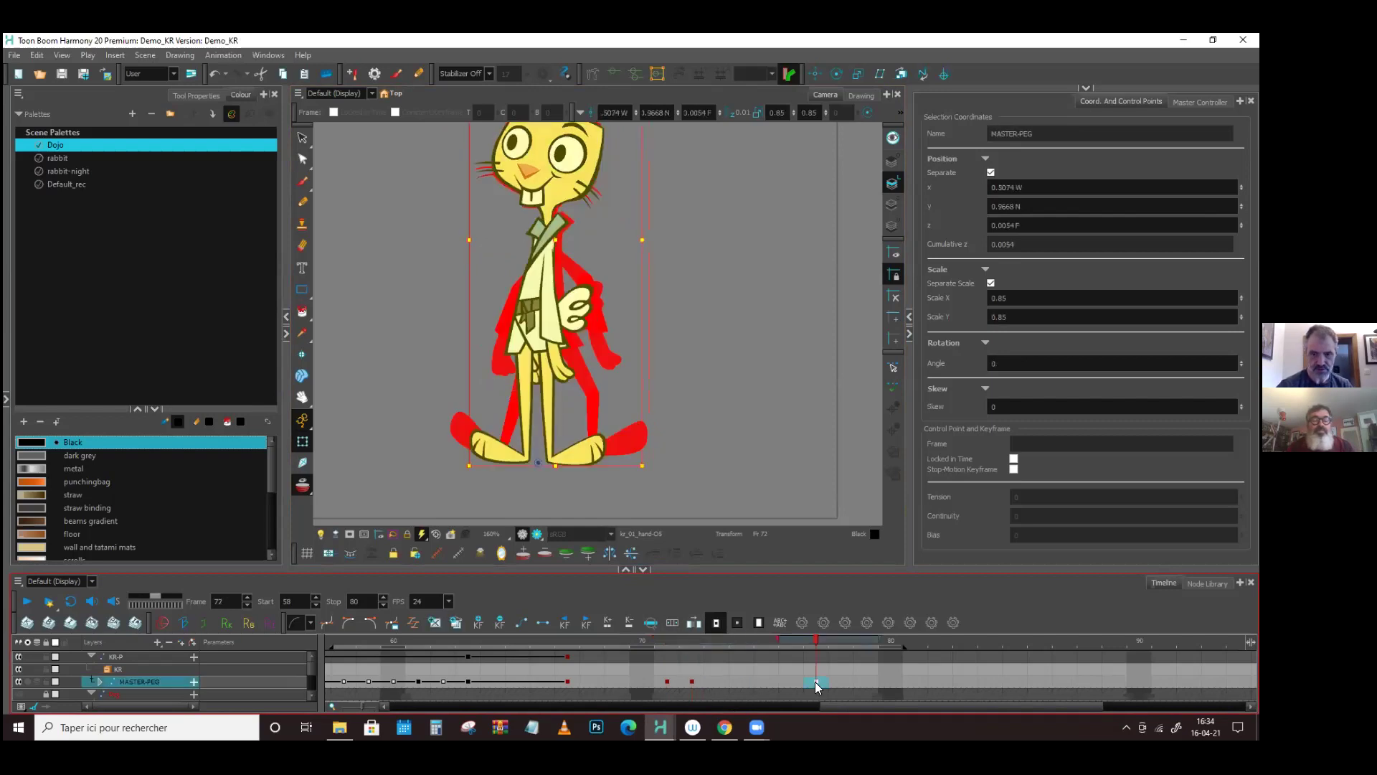
left_click(721, 682)
key("ctrl+v")
left_click(817, 681)
left_click_drag(876, 675, 870, 680)
left_click(713, 680)
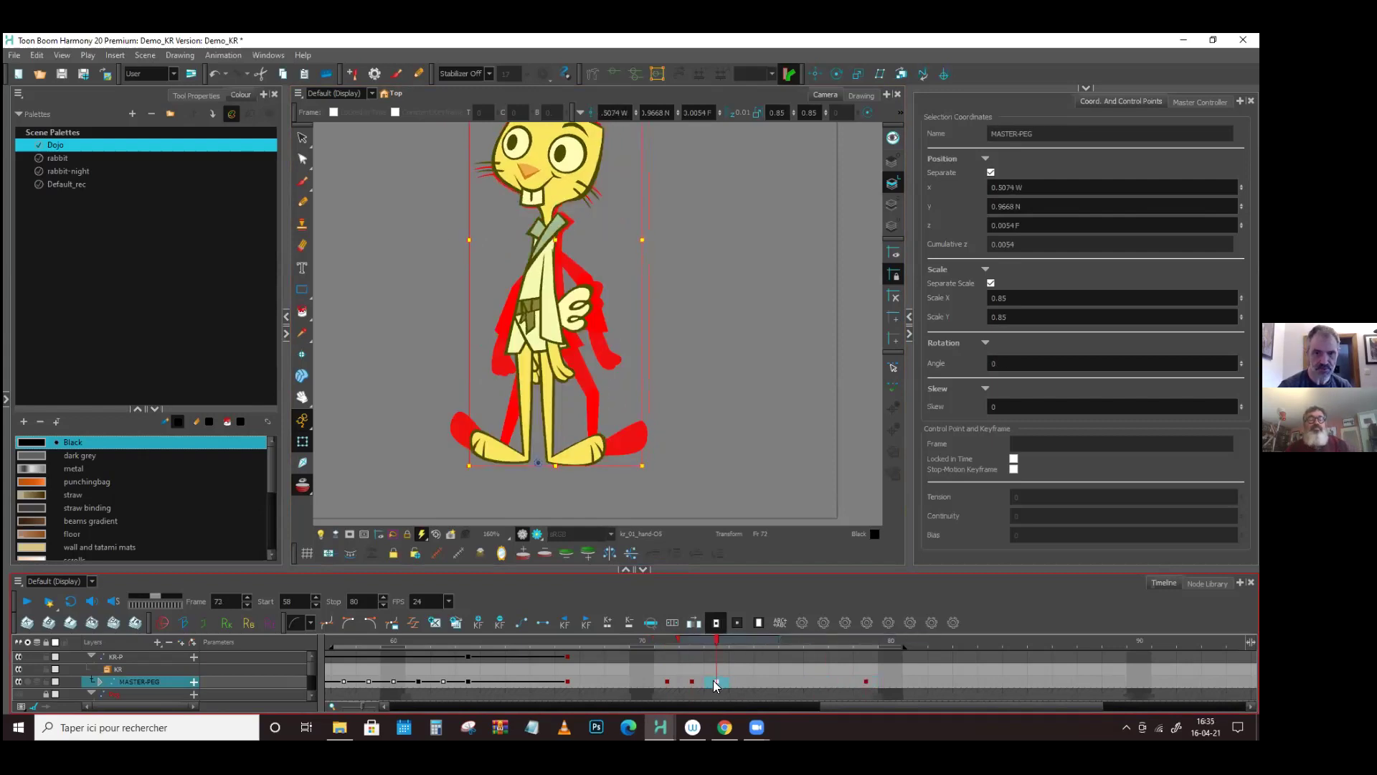
- Shift the rabbit's MASTER-PEG at frame 73 to x 1.3117 W, comparing its placement with the frame 72 pose
mouse_move(553, 242)
left_mouse_down()
mouse_move(482, 244)
mouse_move(527, 244)
left_mouse_up()
key("comma")
key("period")
key("comma")
key("period")
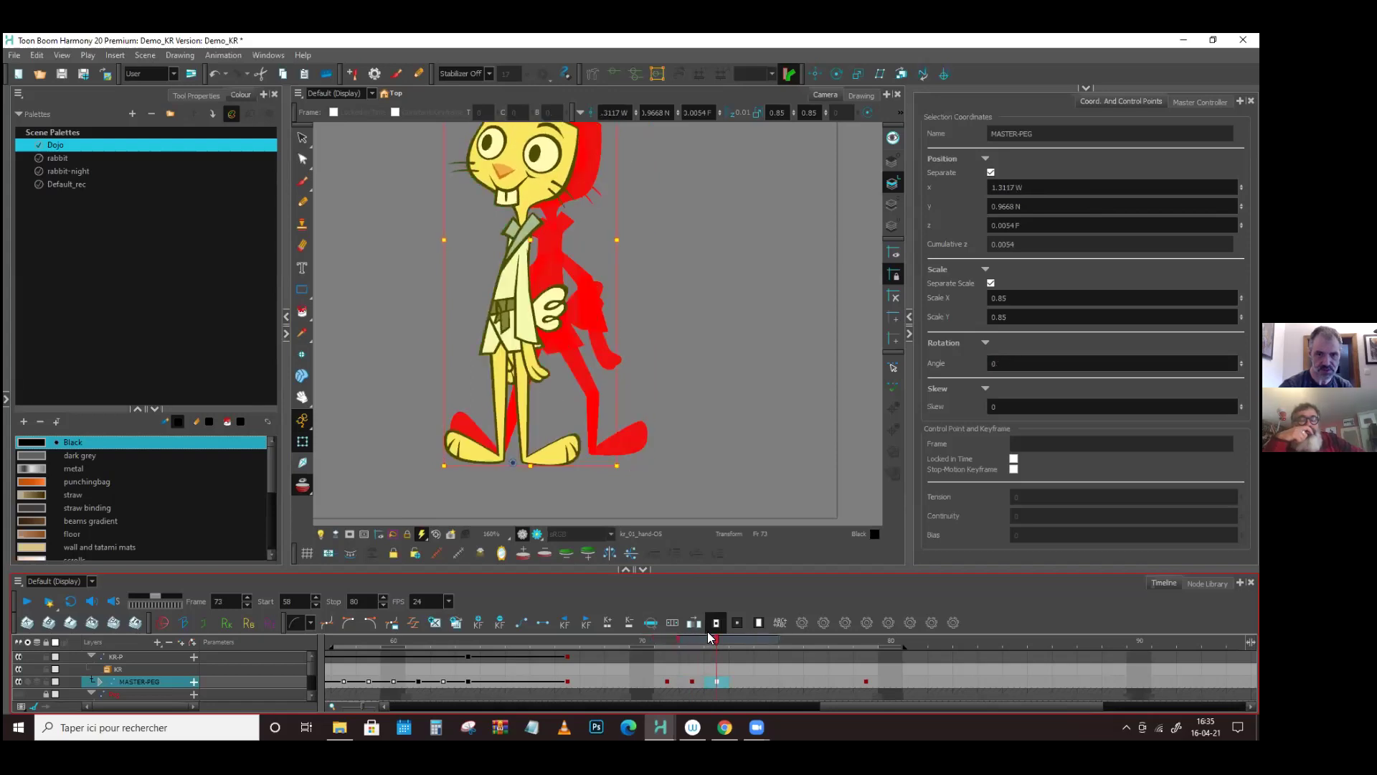
left_click(716, 622)
left_click_drag(733, 325, 732, 360)
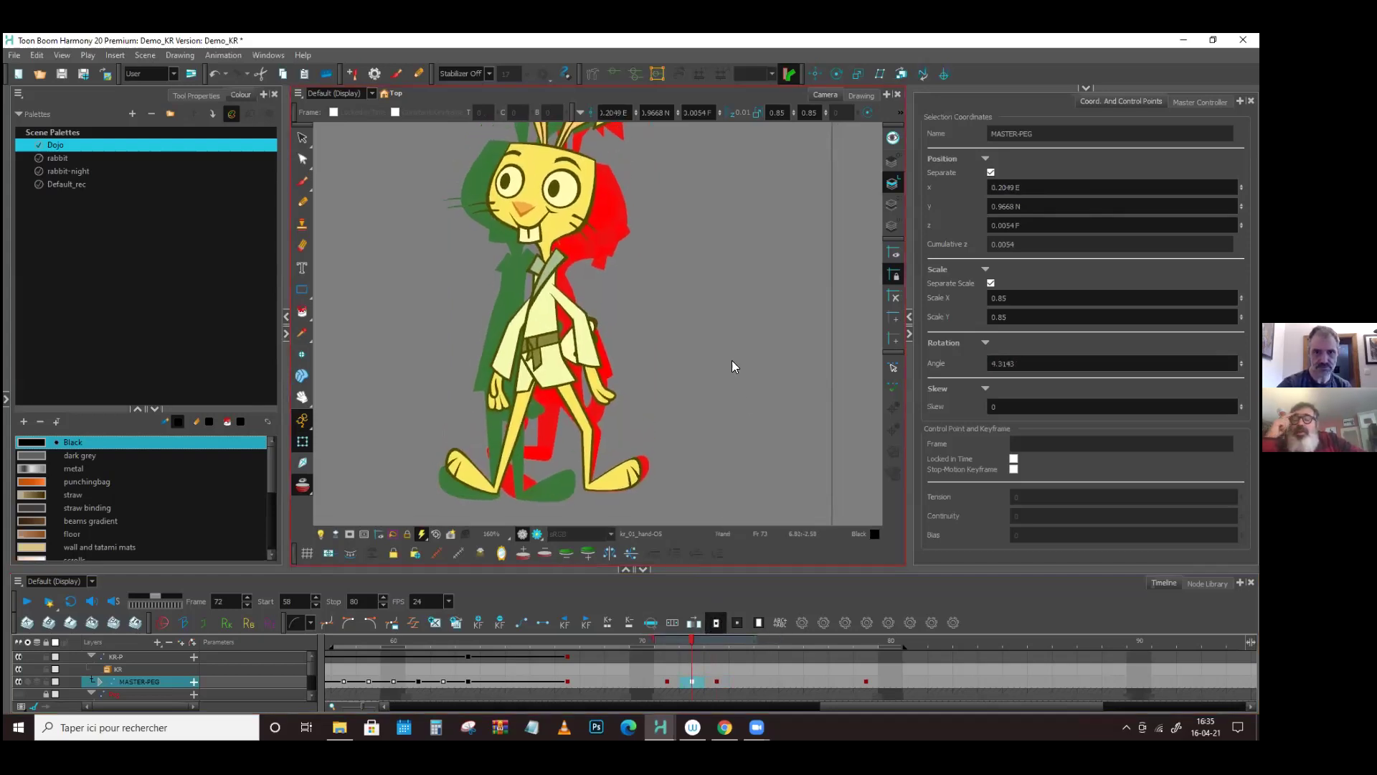
key("period")
left_click(693, 670)
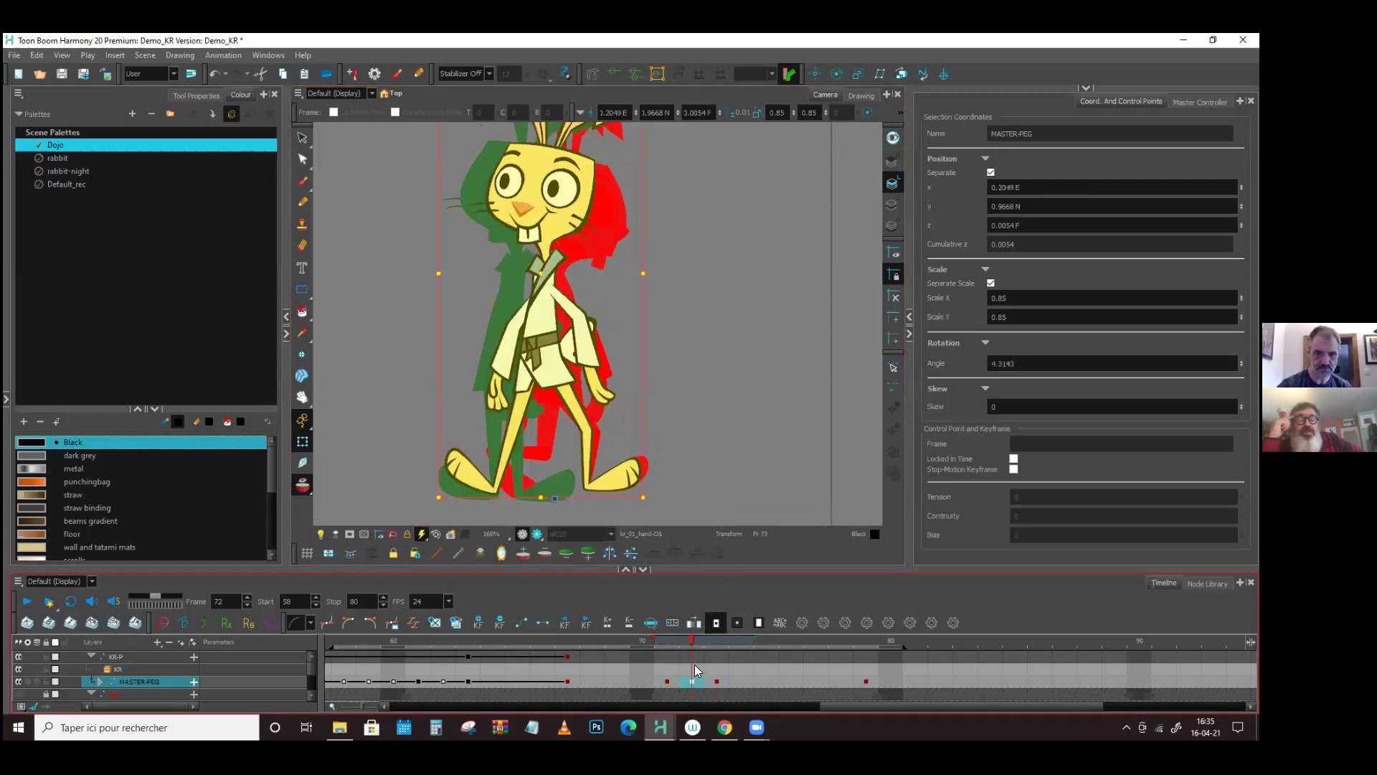
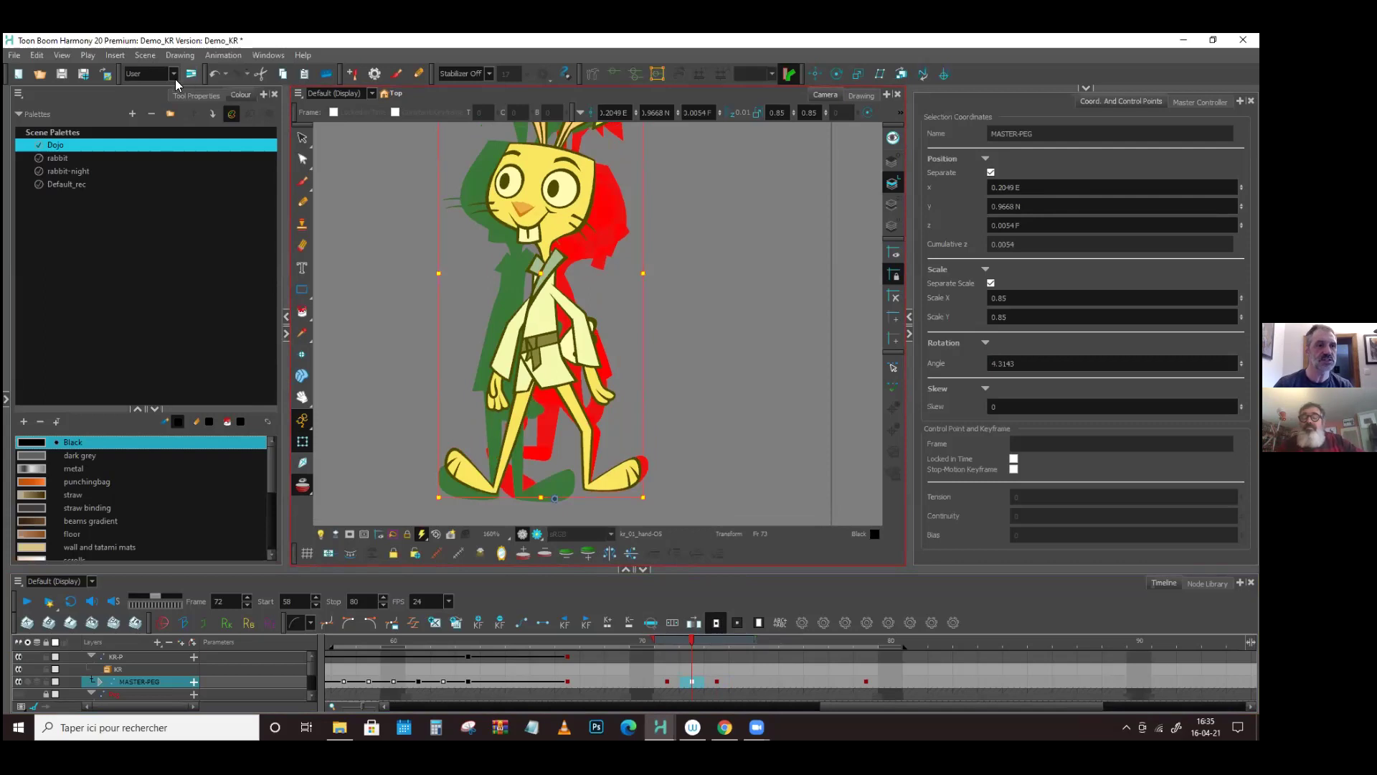
- Search the keyboard shortcuts for "go to" and inspect the shortcut assigned to Go to Next Keyframe
left_click(40, 55)
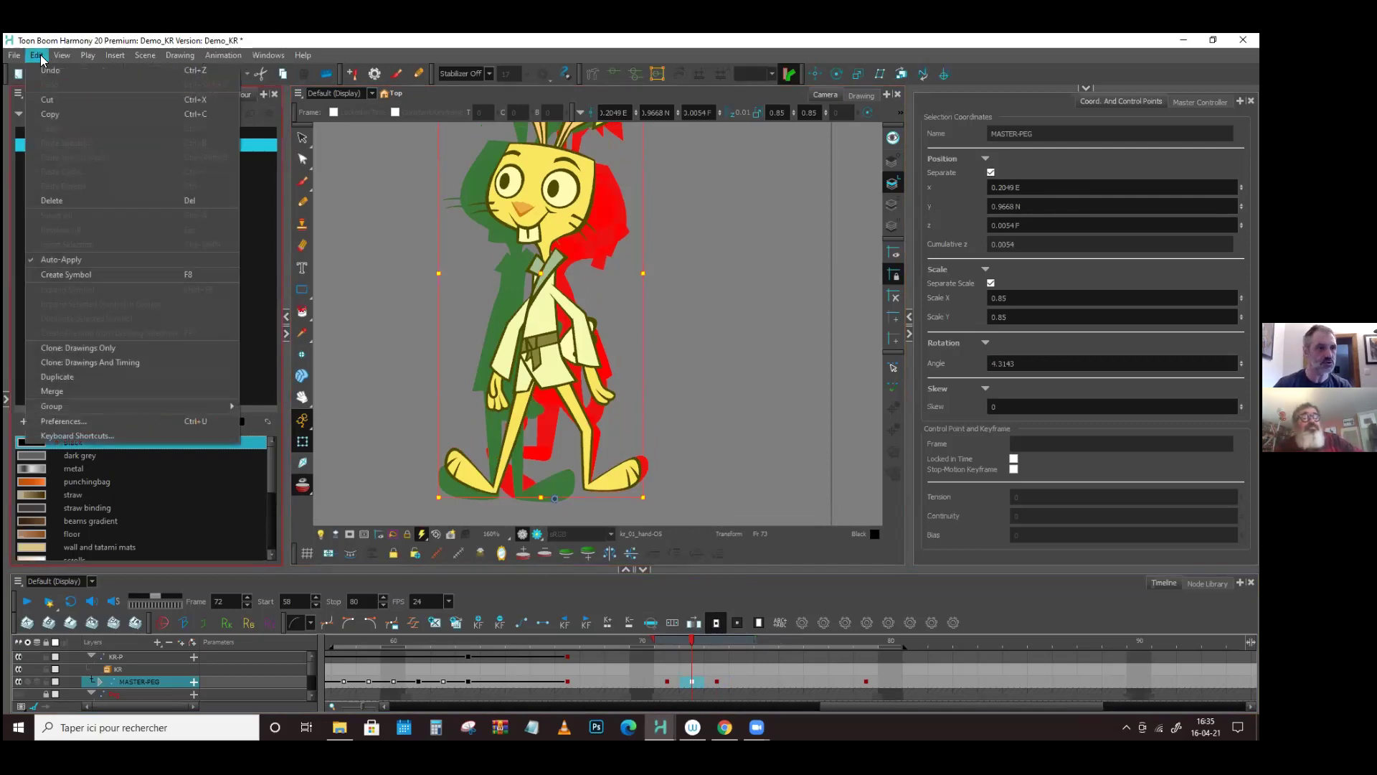
left_click(98, 437)
left_click(668, 310)
type("go to")
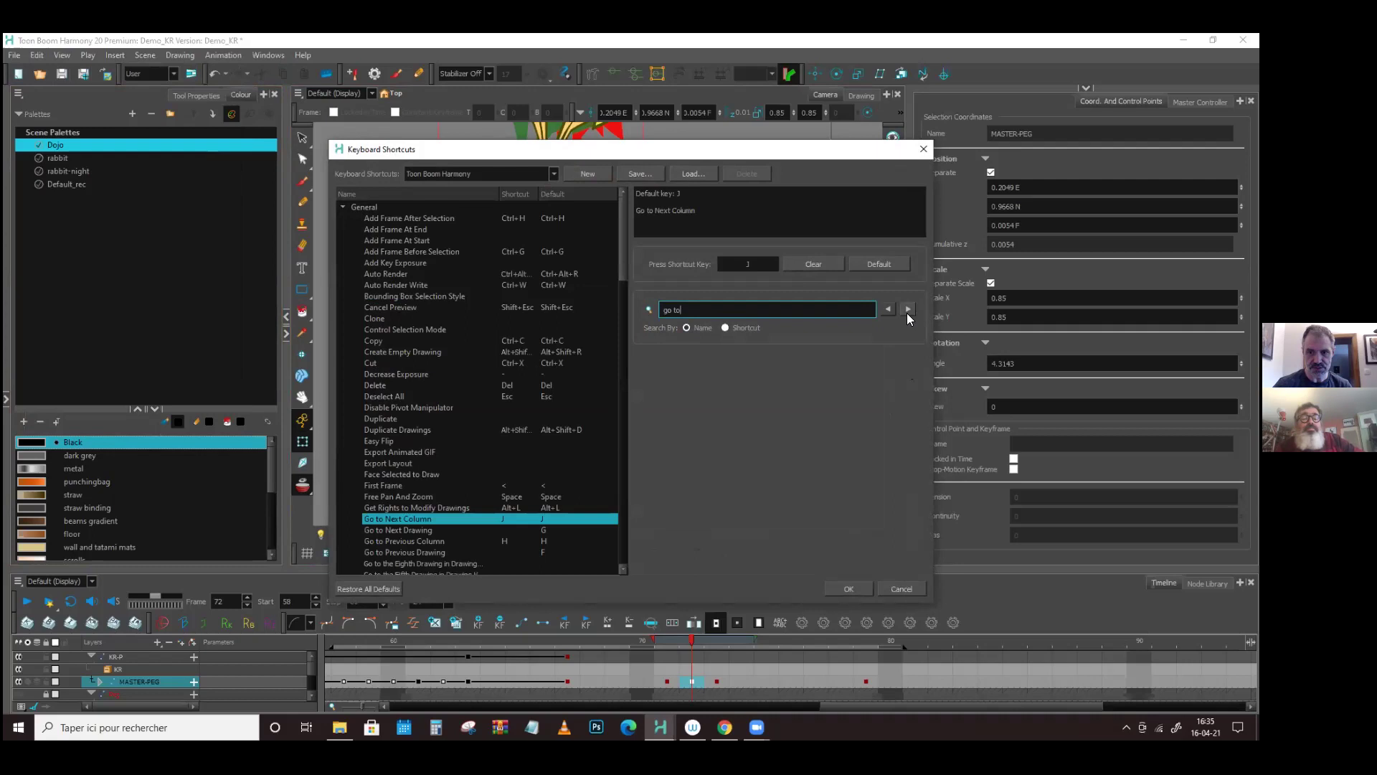
scroll(534, 482, "down", 2)
left_click(452, 463)
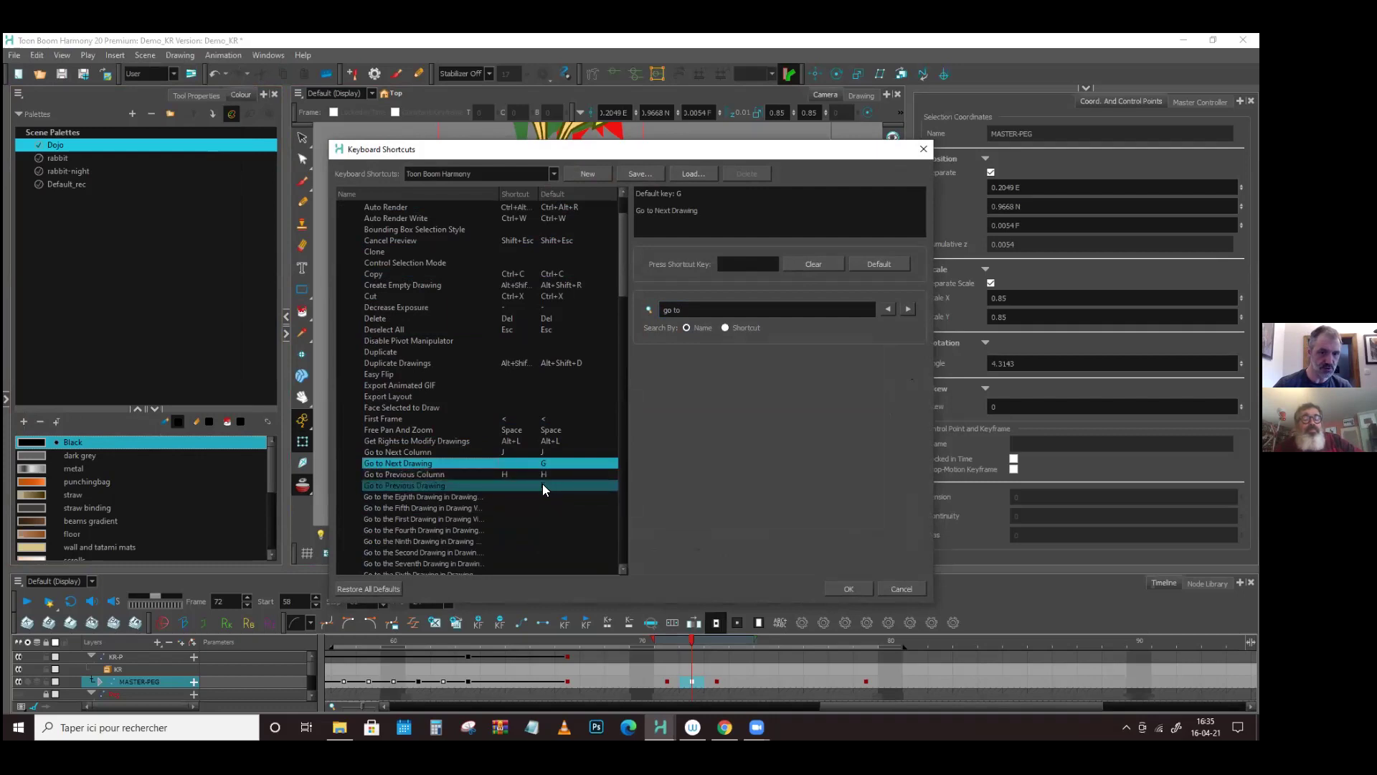
left_click(908, 309)
left_click(908, 308)
left_click(908, 309)
left_click(908, 309)
left_click(908, 308)
left_click(909, 308)
left_click(908, 308)
left_click(909, 308)
left_click(908, 309)
left_click(909, 309)
left_click(908, 309)
left_click(908, 308)
left_click(908, 308)
left_click(908, 308)
left_click(908, 308)
left_click(908, 308)
left_click(908, 308)
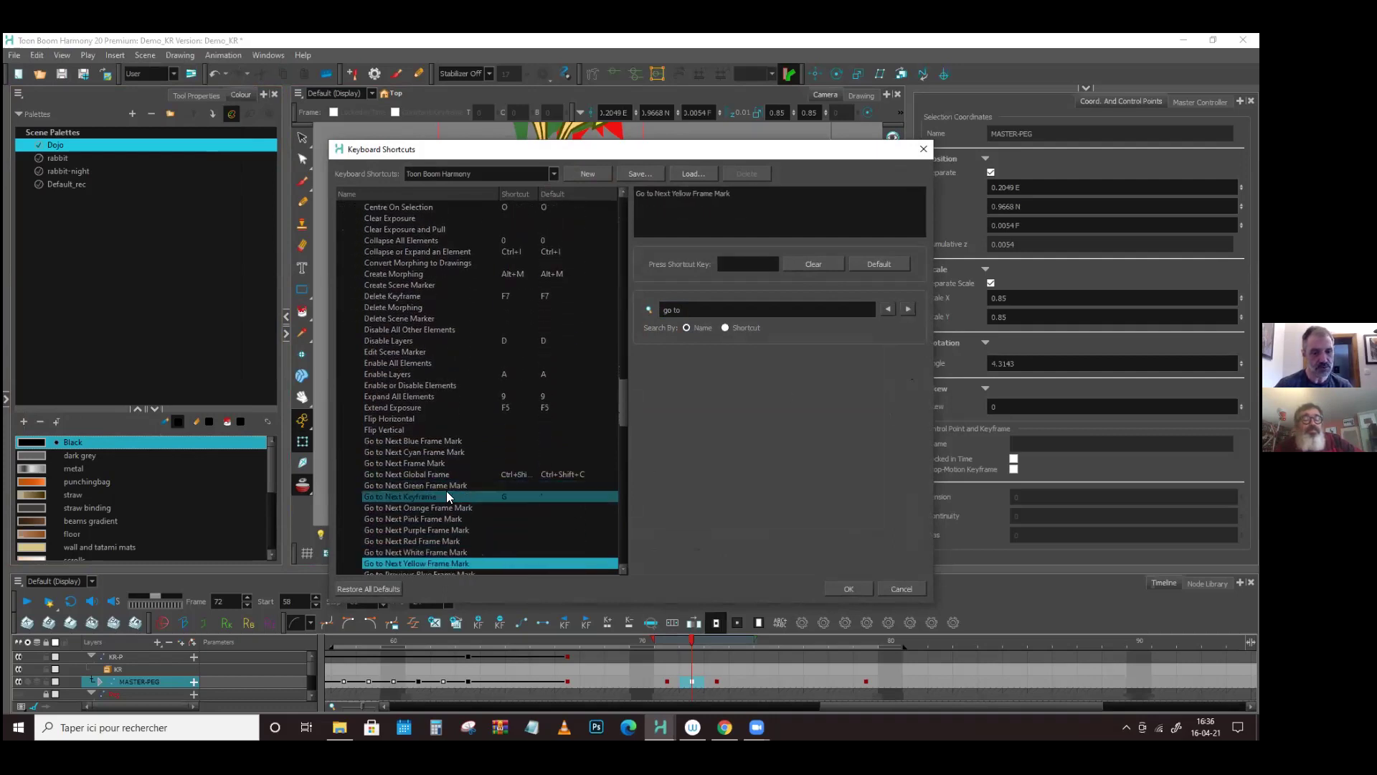
left_click(447, 498)
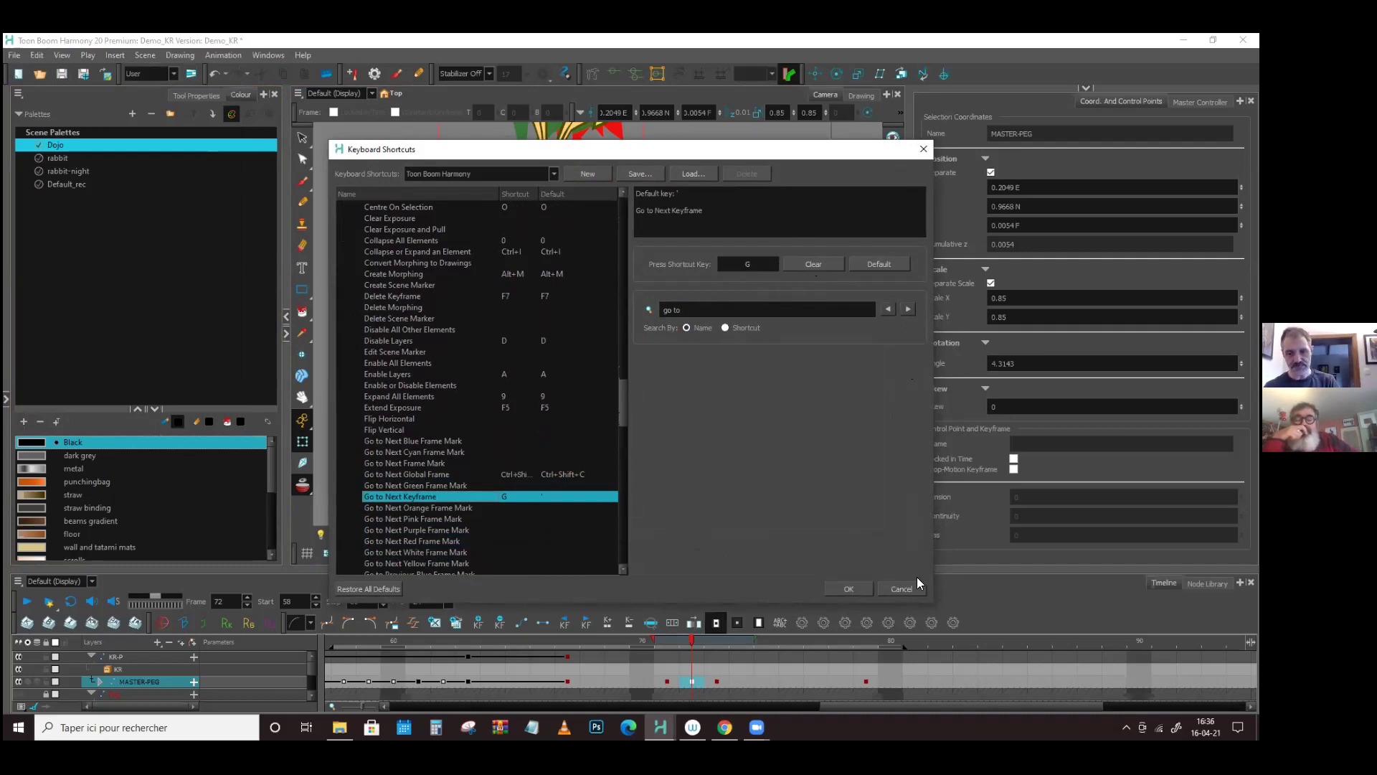
left_click(902, 589)
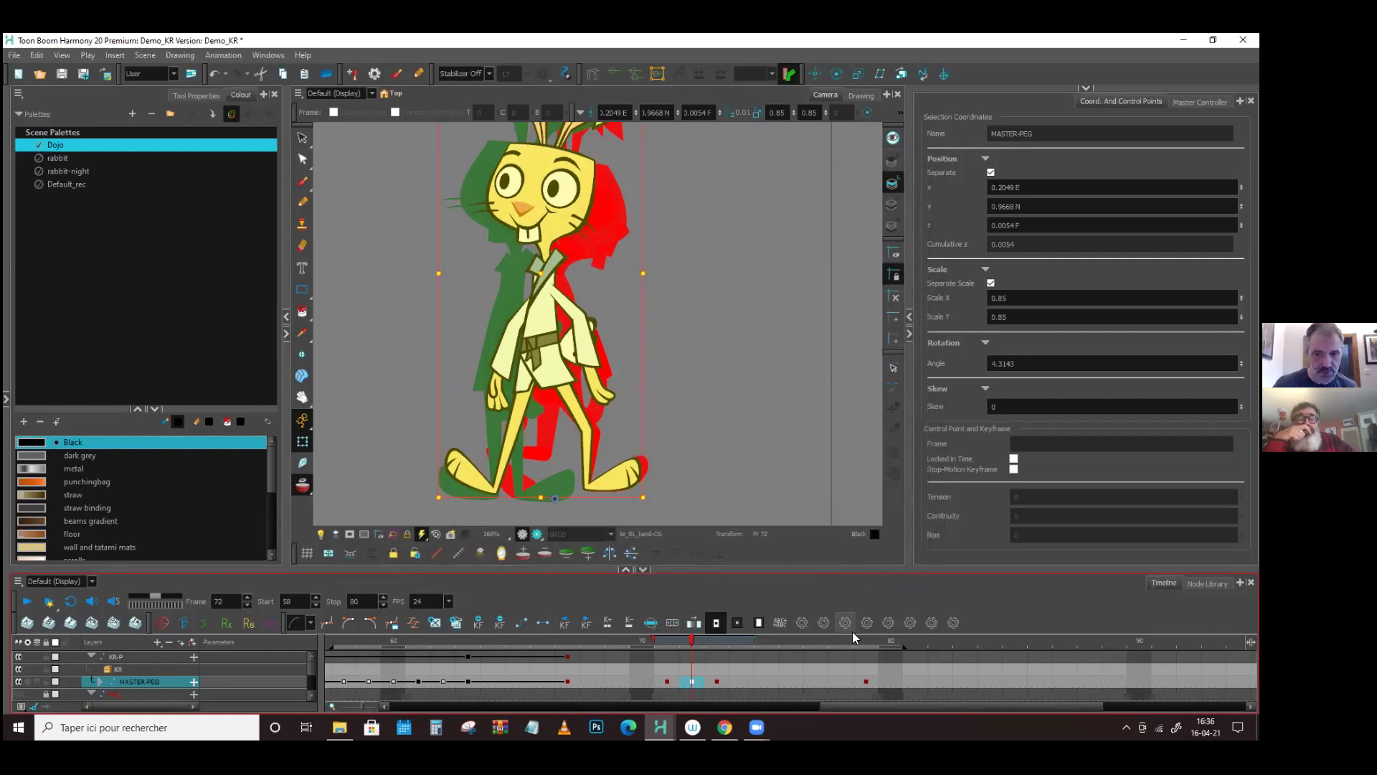
- Save the scene and swing the rabbit's tail-side leg outward at frame 73, toward the matching foot of the frame 72 pose
key("ctrl+s")
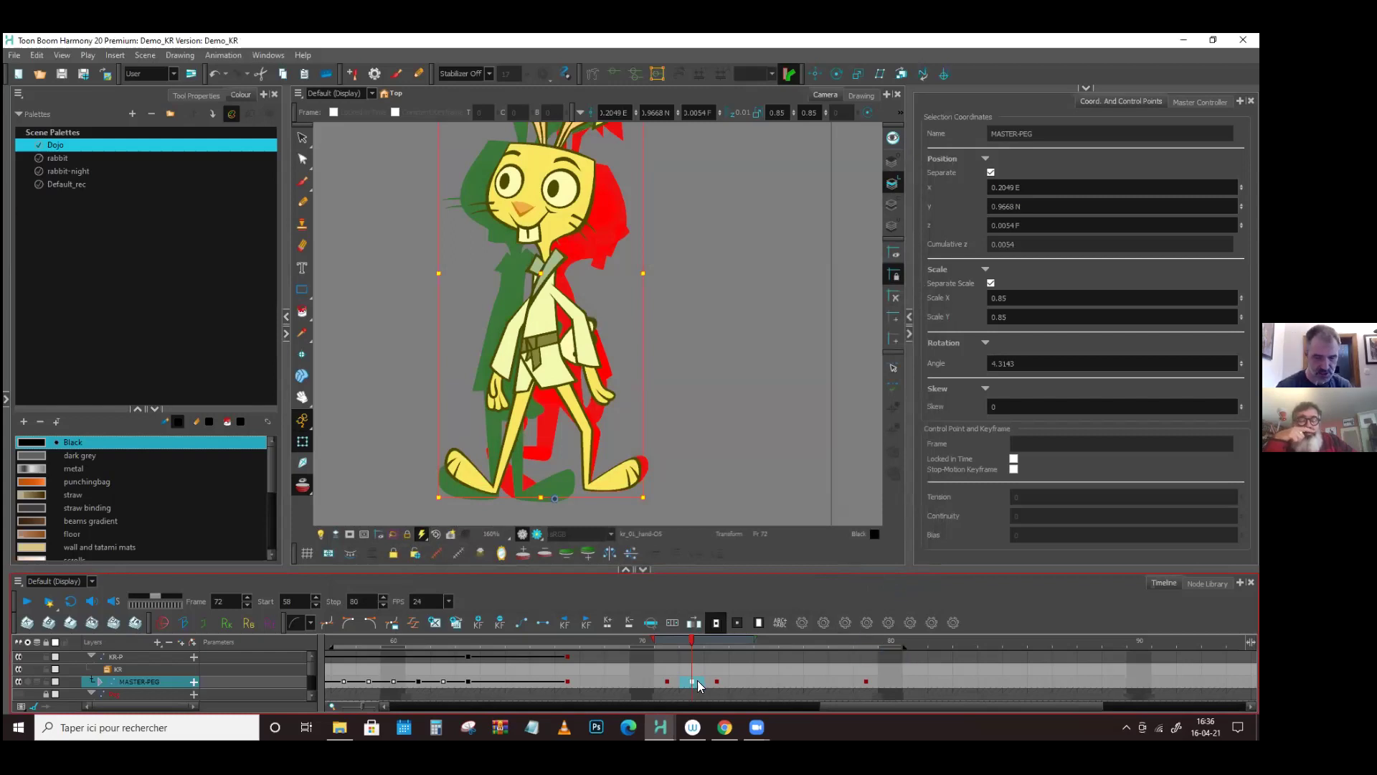
key(".")
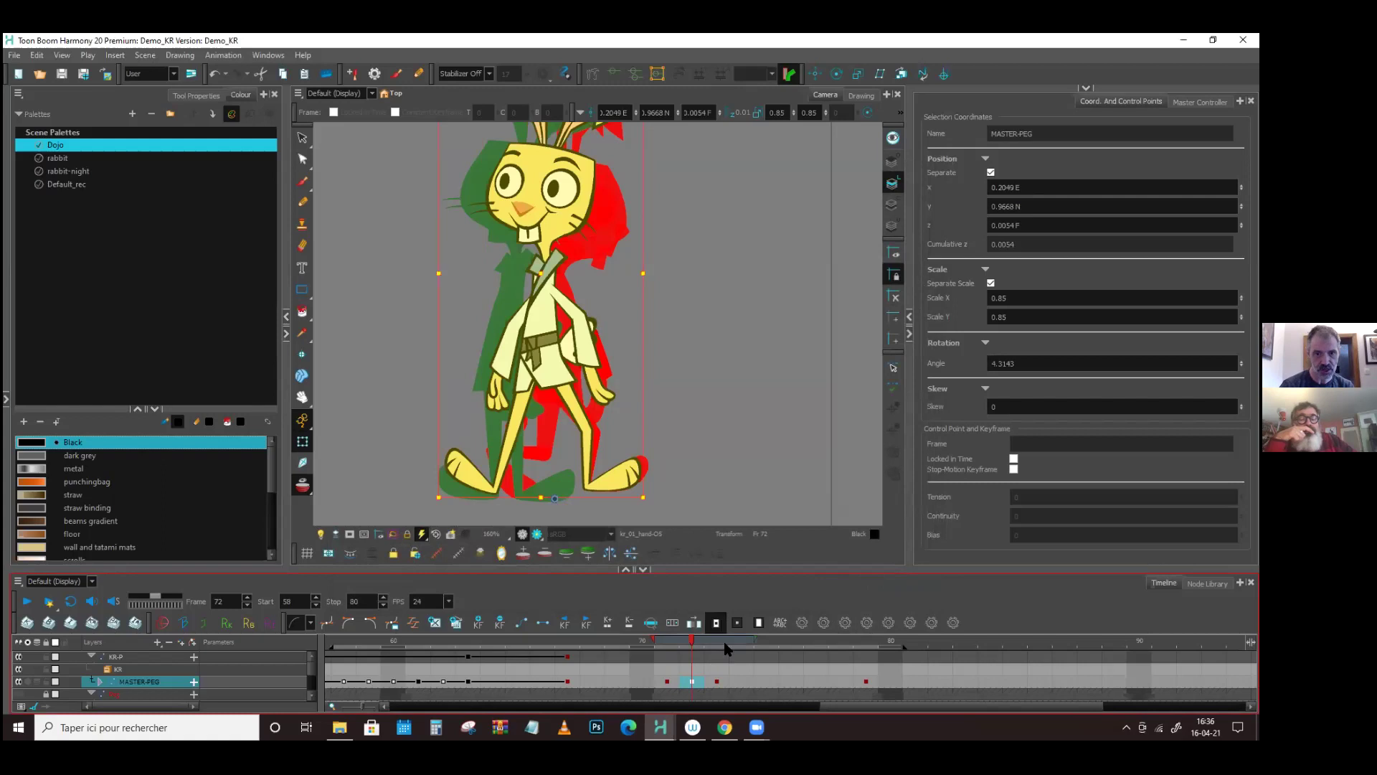
key(".")
key(".")
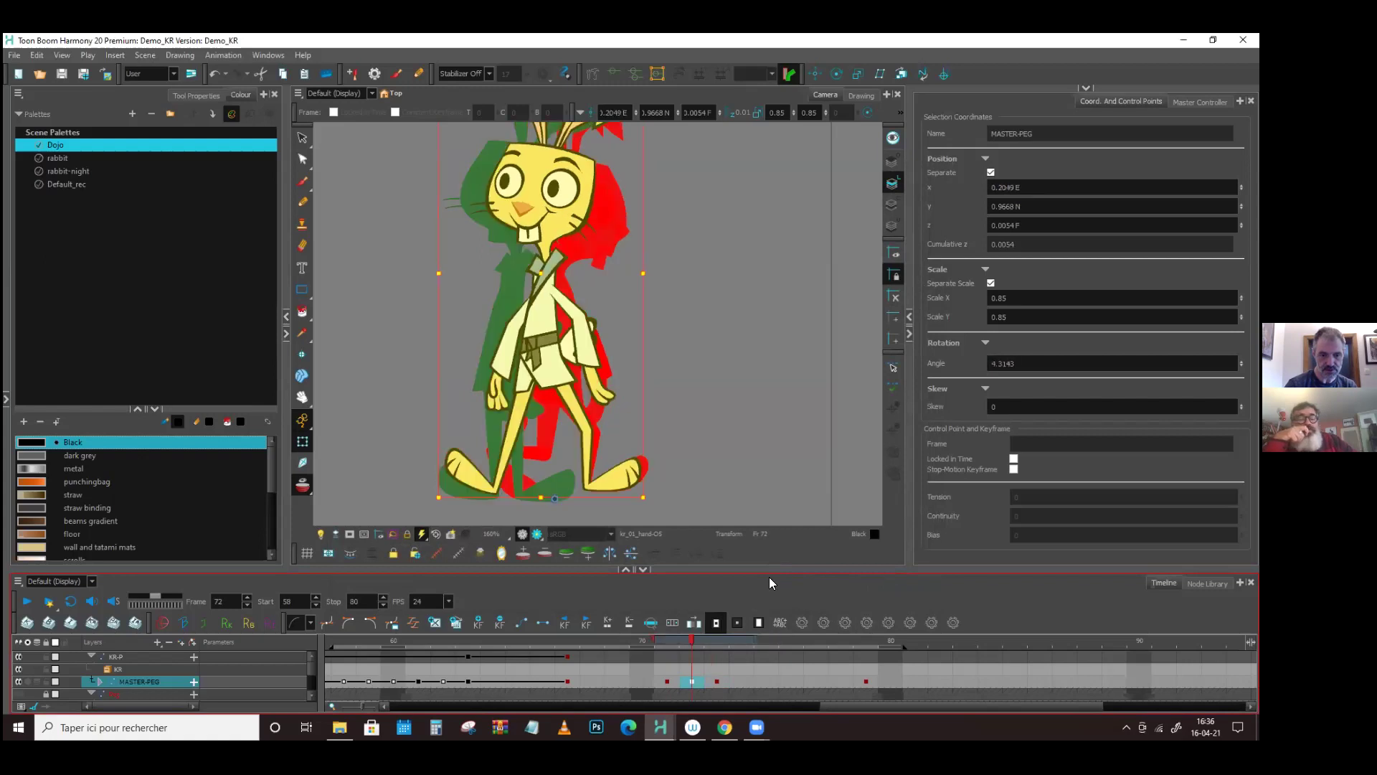
key(".")
key(".")
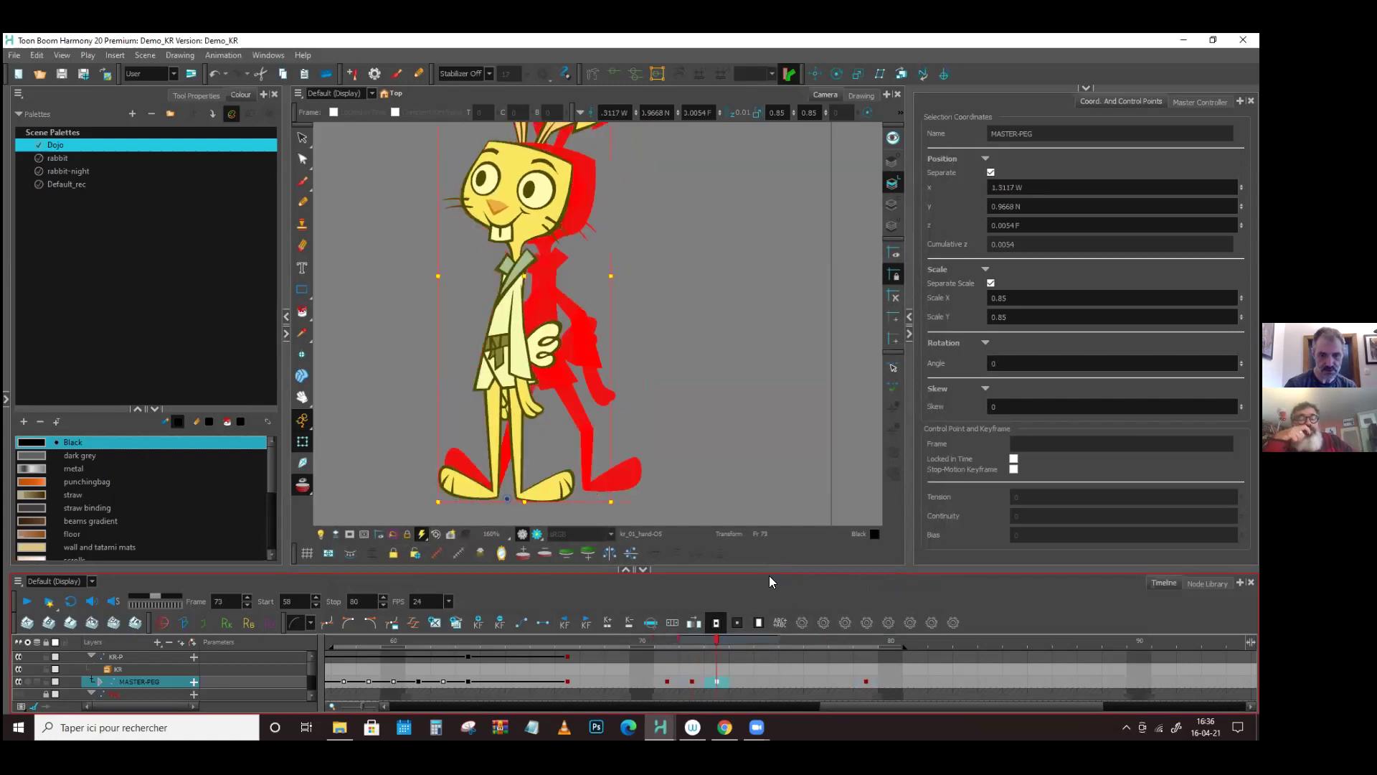
key(".")
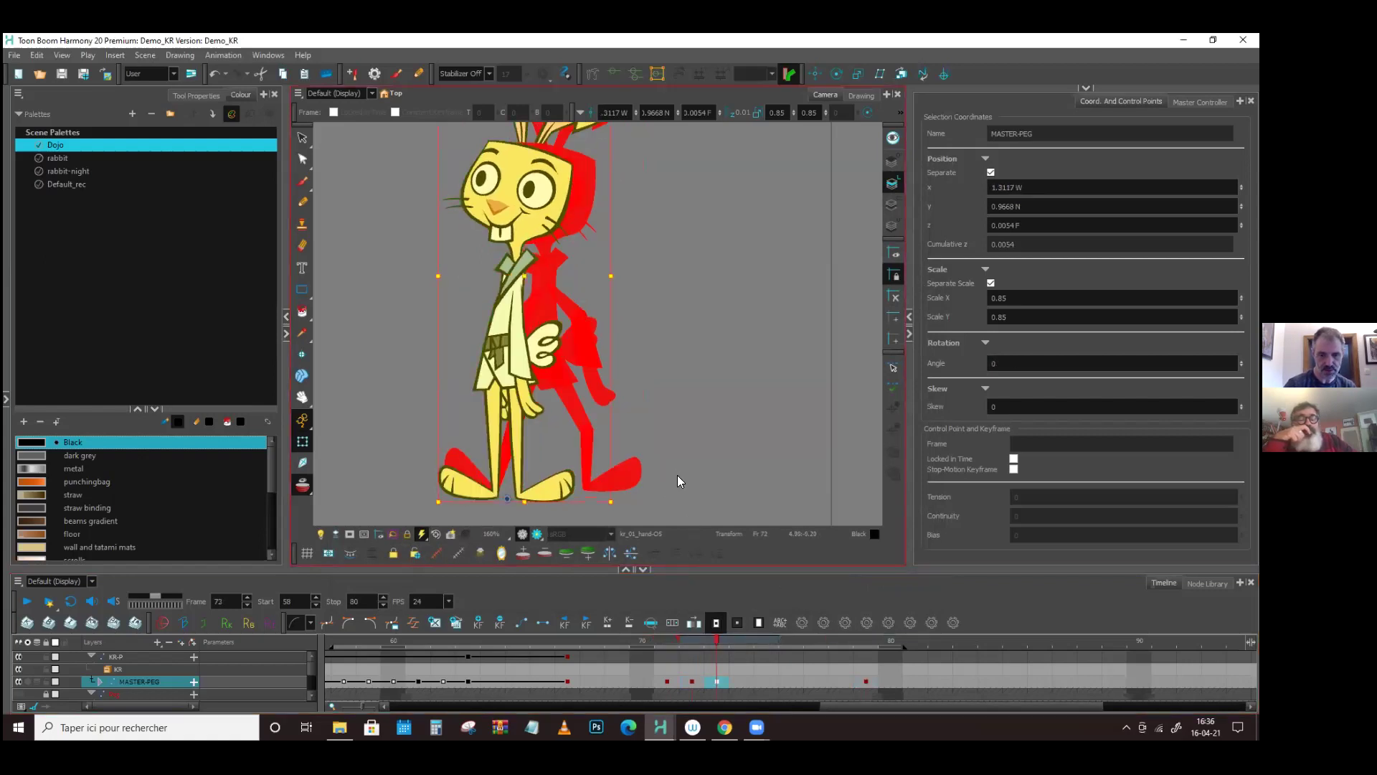
left_click(557, 492)
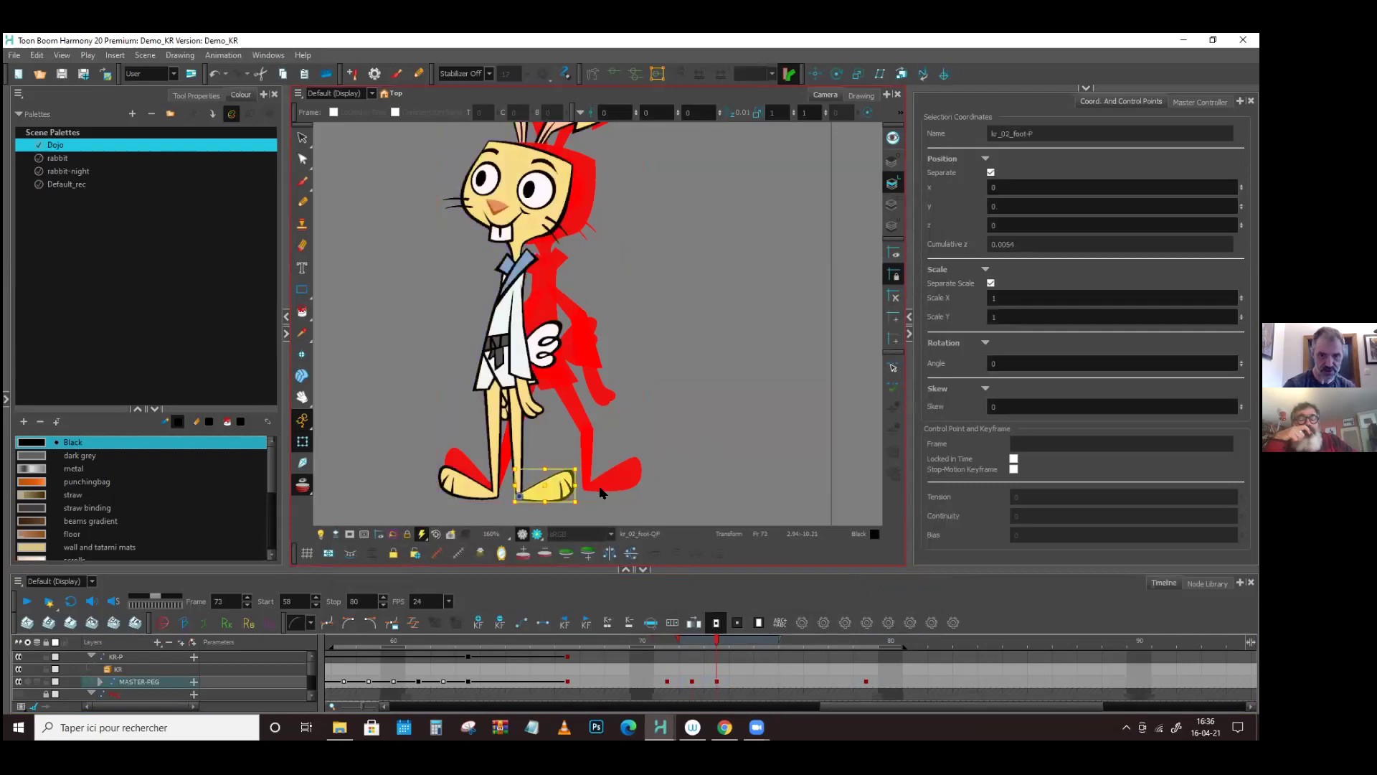
left_click_drag(590, 503, 615, 480)
- Shift MASTER-PEG at frame 79 to x 1.3242 W to line up with the frame 73 pose, and save the scene
left_click(699, 682)
key(".")
key(".")
key(".")
key(".")
key(".")
key(".")
key(".")
key(".")
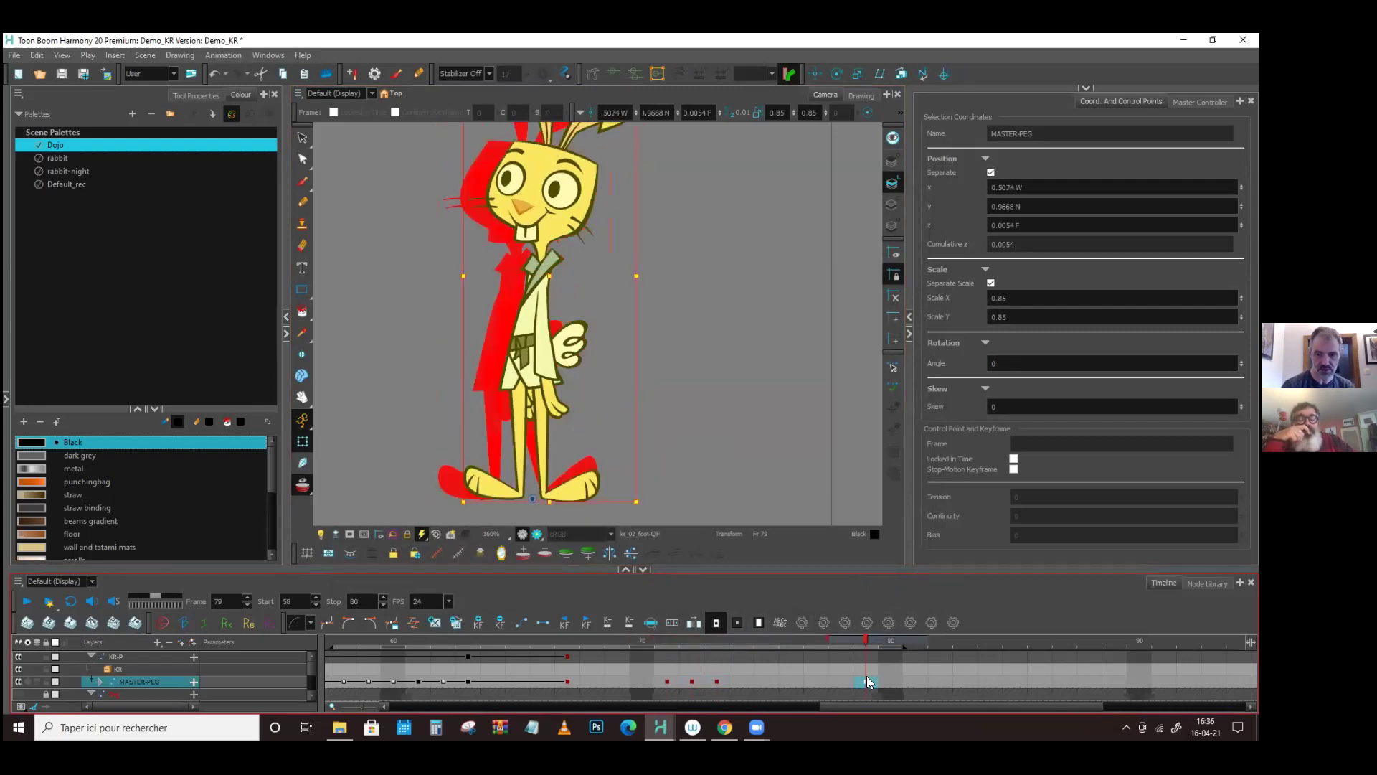
mouse_move(546, 273)
left_mouse_down()
mouse_move(511, 279)
mouse_move(523, 281)
left_mouse_up()
left_click(720, 680)
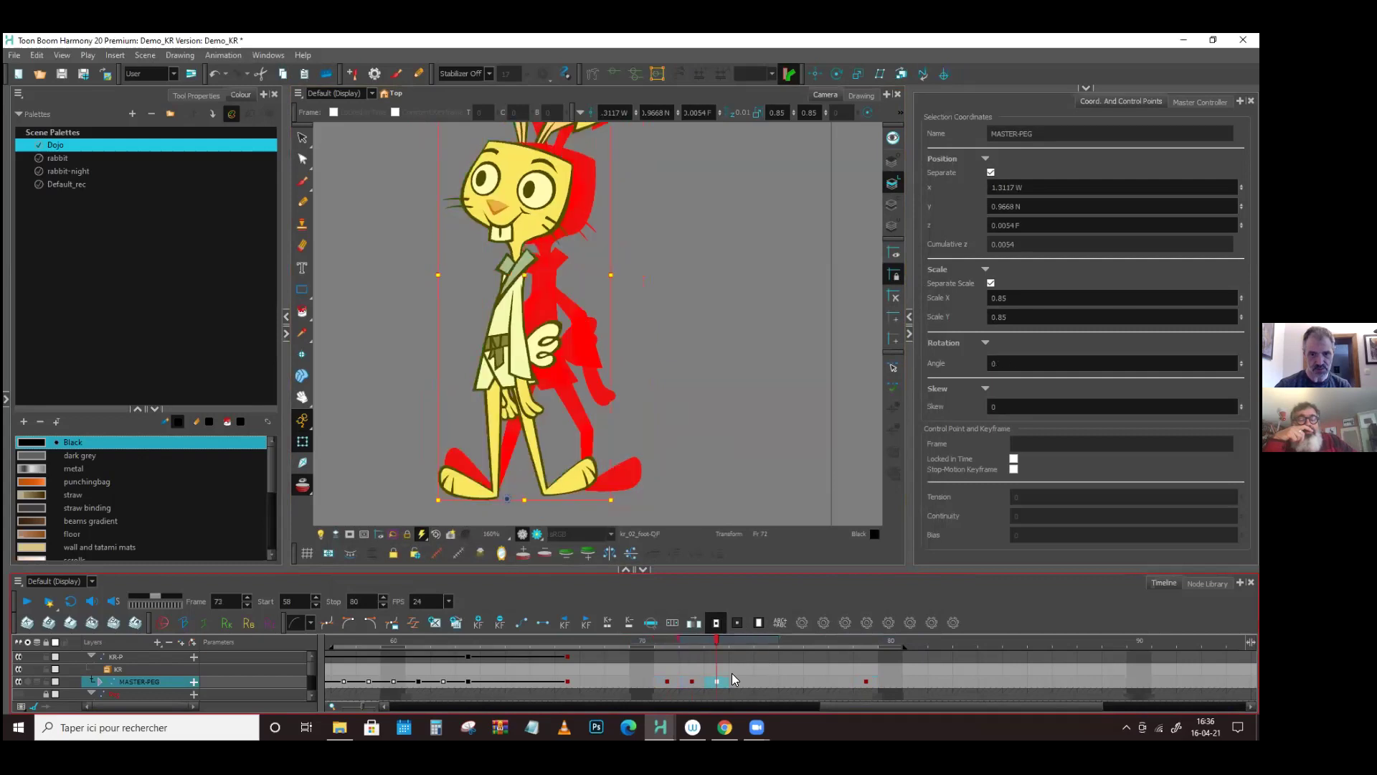
key("comma")
key("ctrl+s")
- Examine the transition by comparing the MASTER-PEG keyframe poses at frames 67, 71, 72, 73 and 79
mouse_move(688, 637)
left_mouse_down()
mouse_move(713, 631)
mouse_move(692, 637)
left_mouse_up()
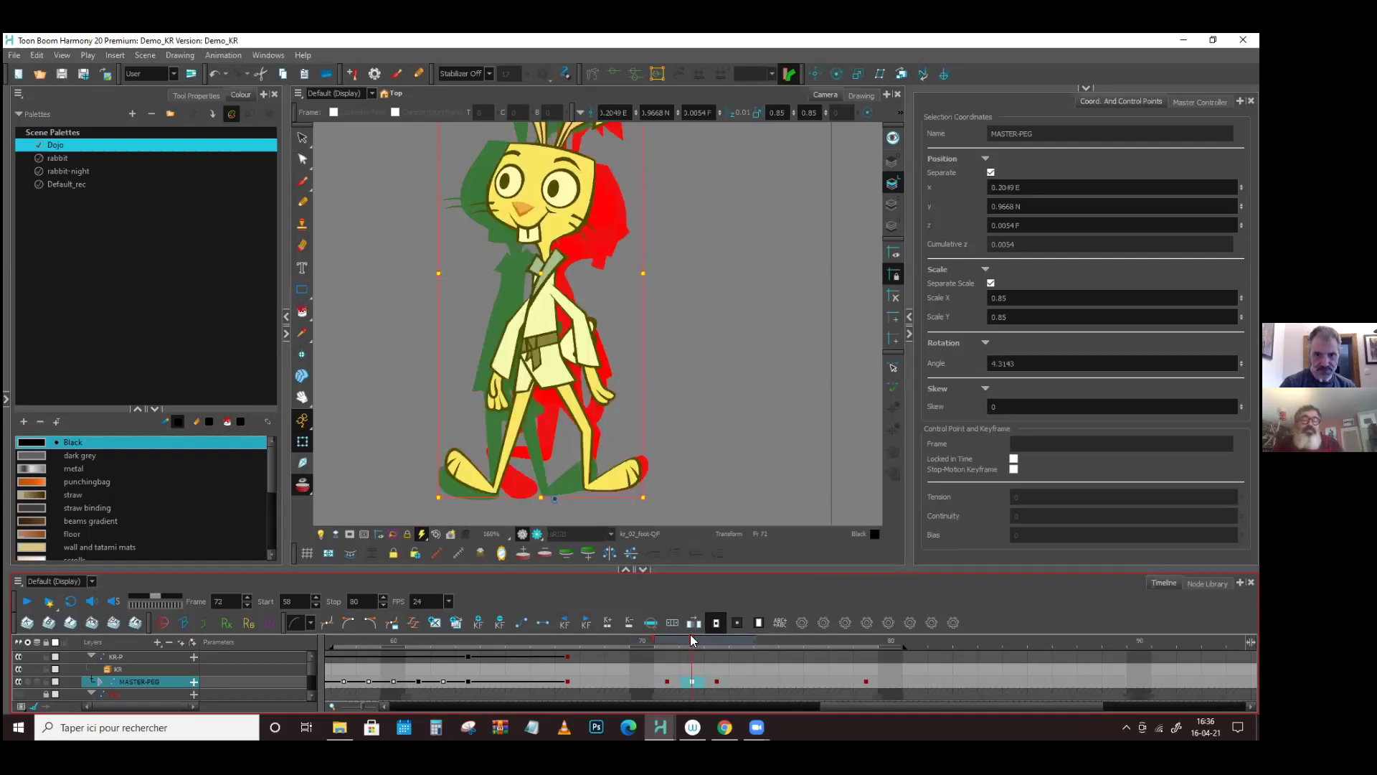
key("space")
mouse_move(735, 324)
left_mouse_down()
mouse_move(729, 378)
mouse_move(739, 323)
left_mouse_up()
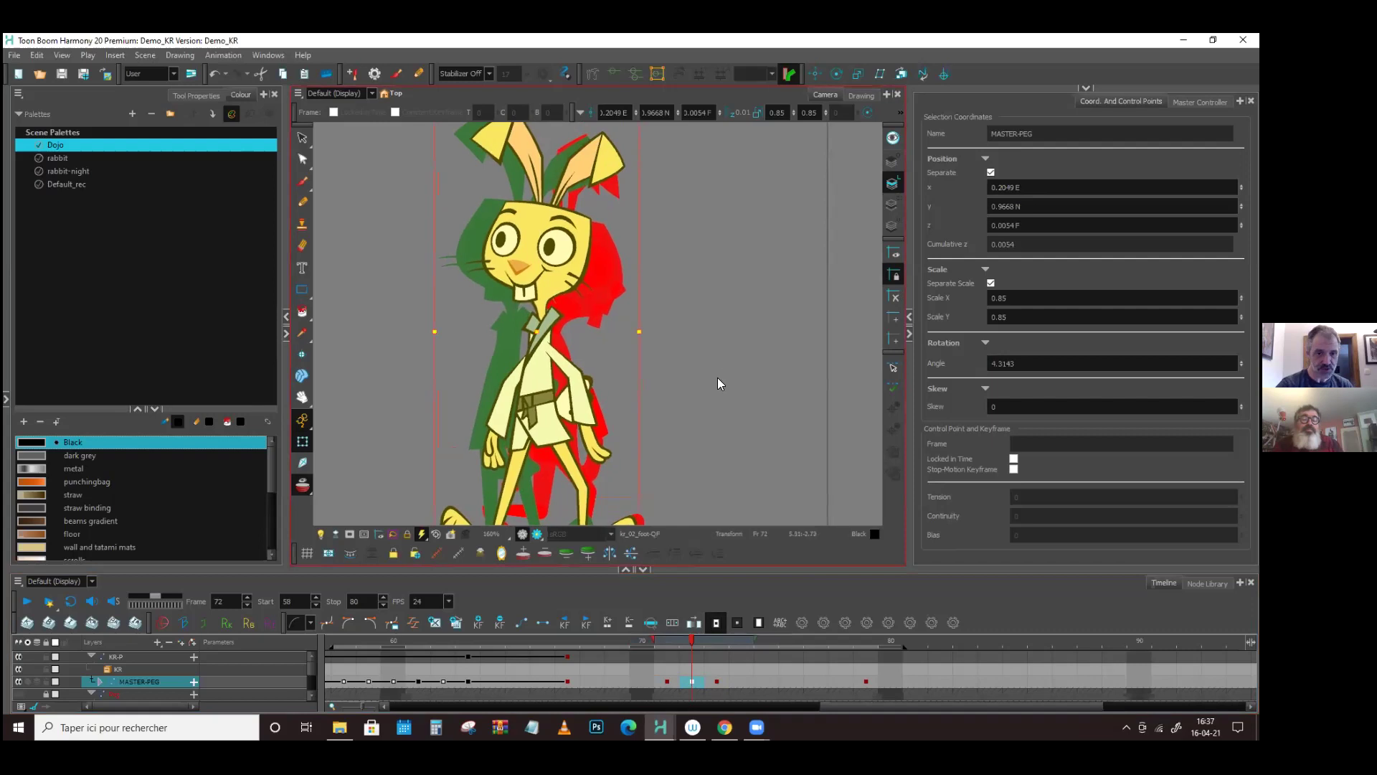
left_click(734, 385)
key("space")
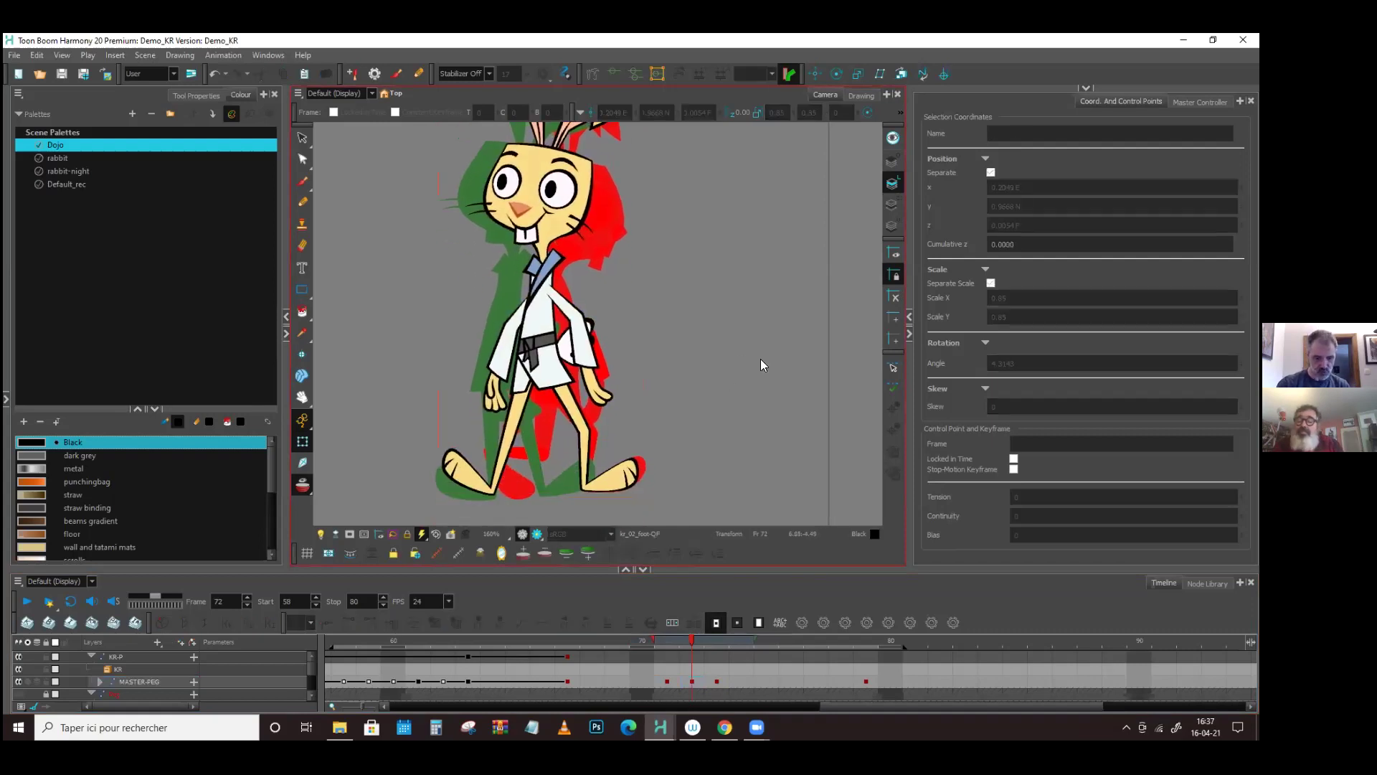
left_click(690, 682)
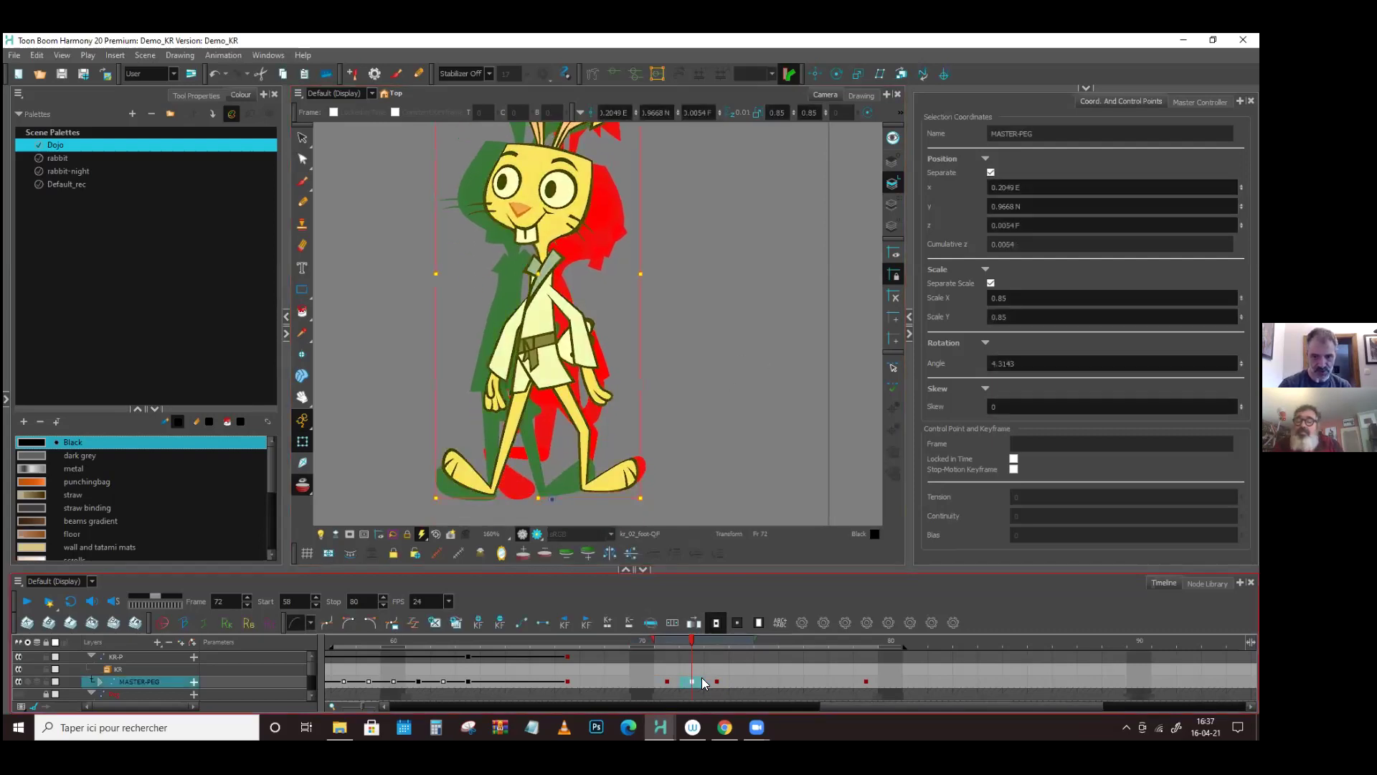
key("semicolon")
key("semicolon")
key("apostrophe")
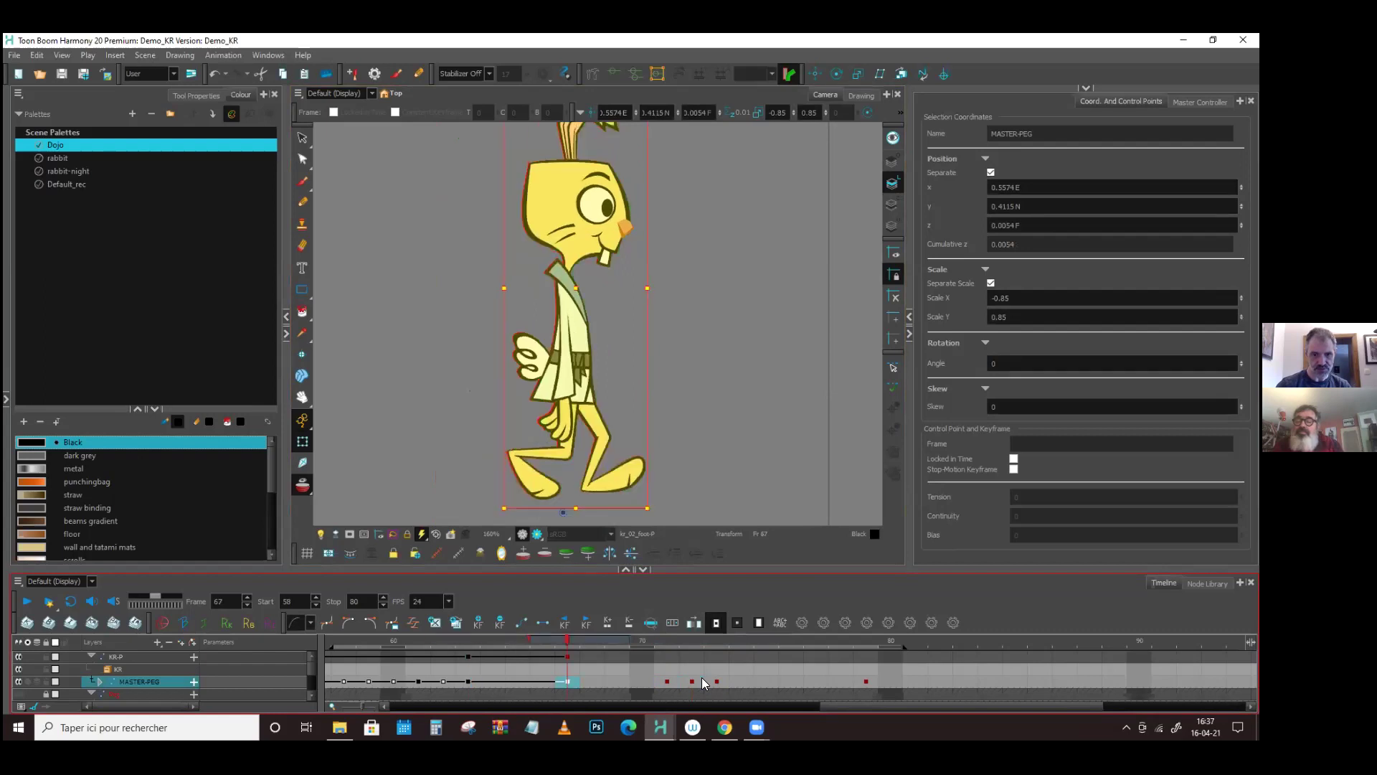
key("apostrophe")
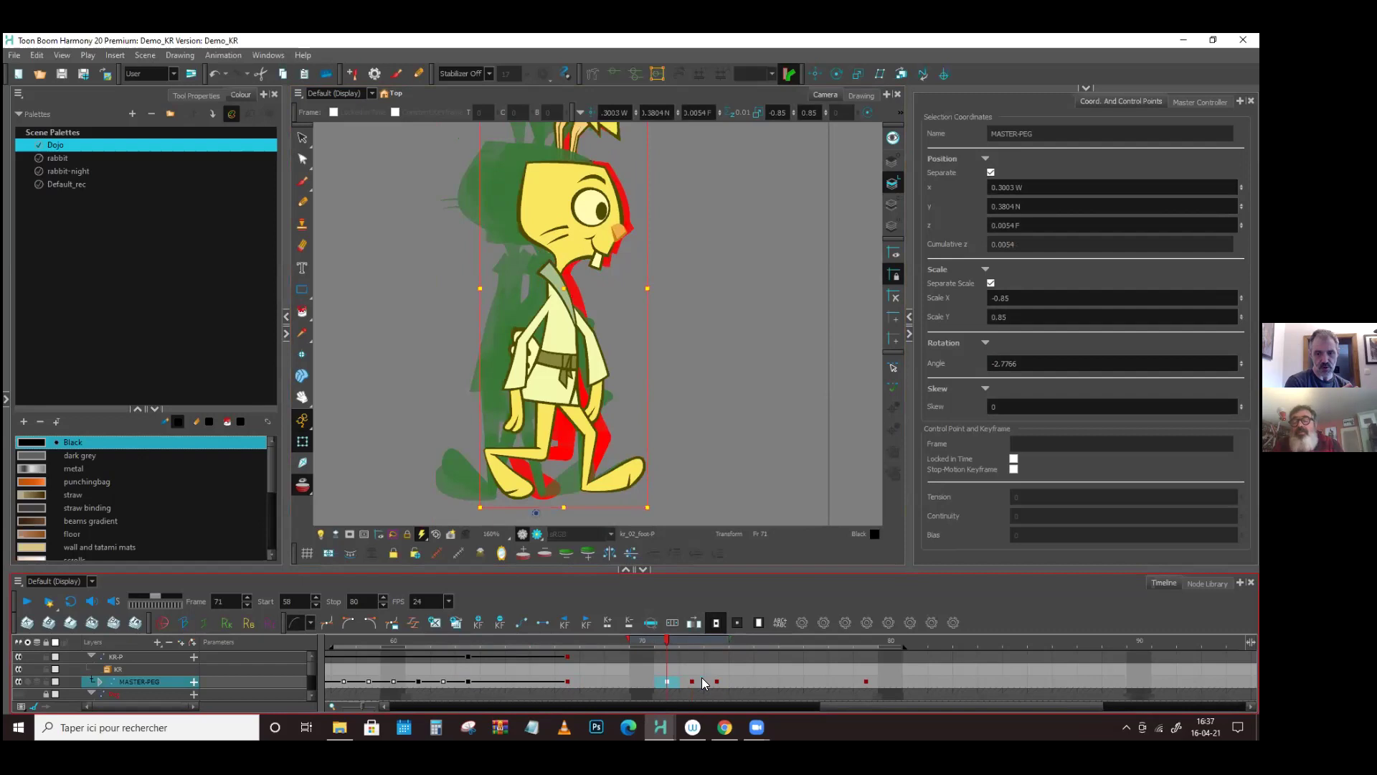
key("apostrophe")
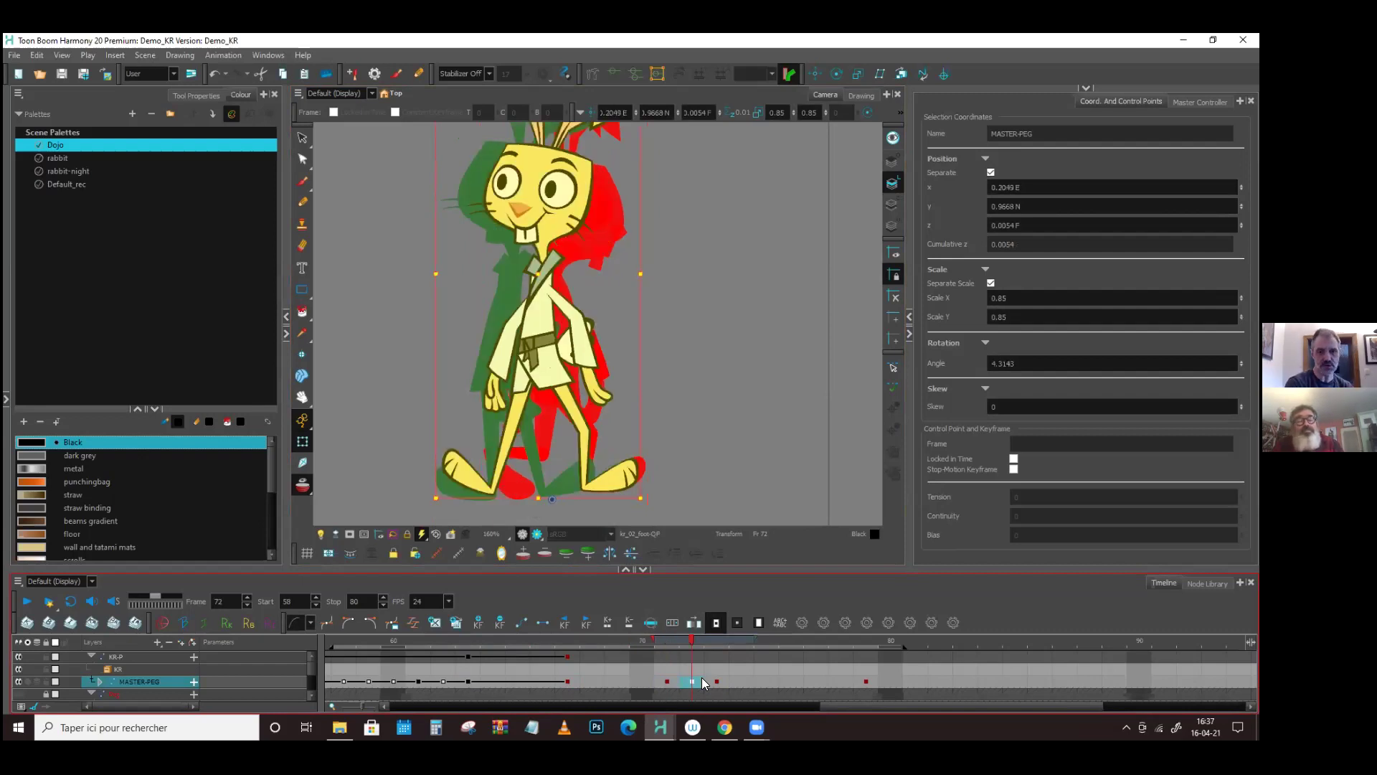
key("apostrophe")
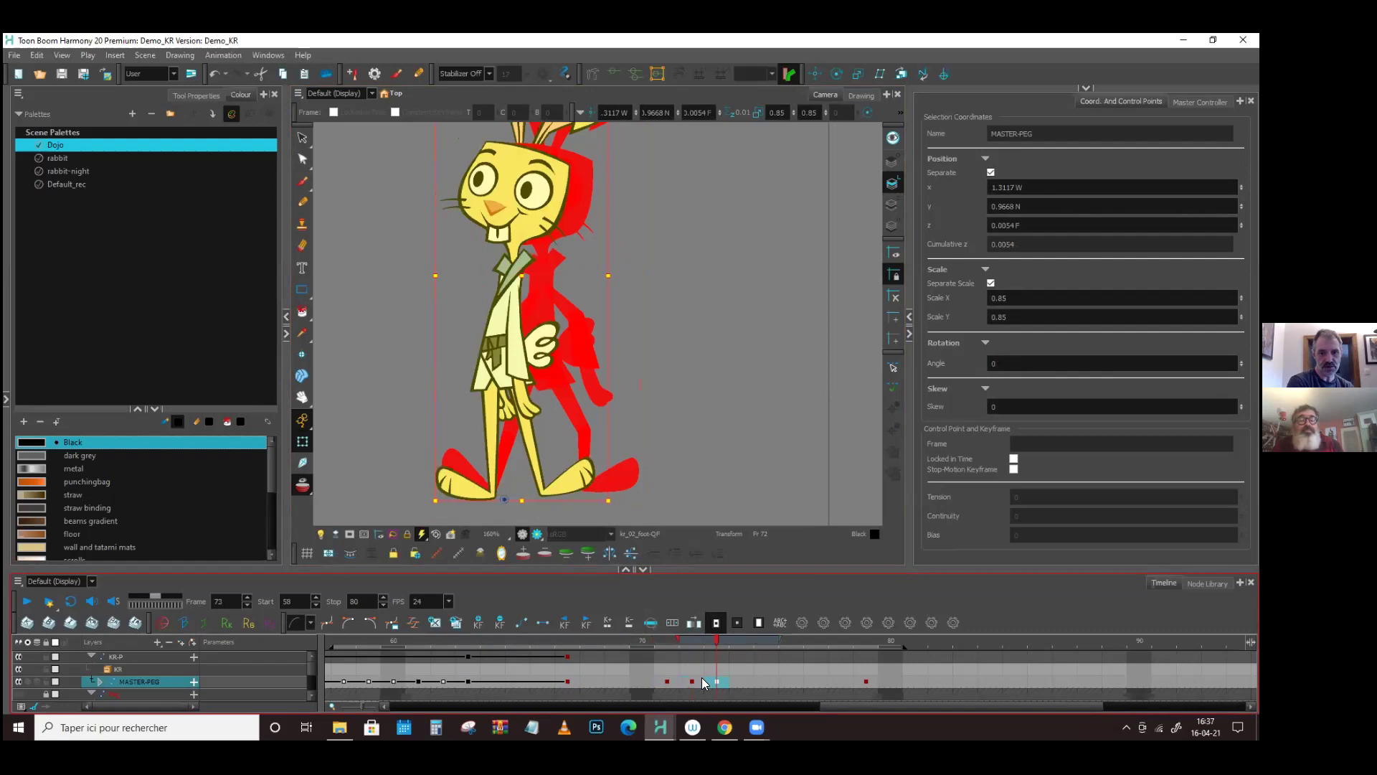
key("apostrophe")
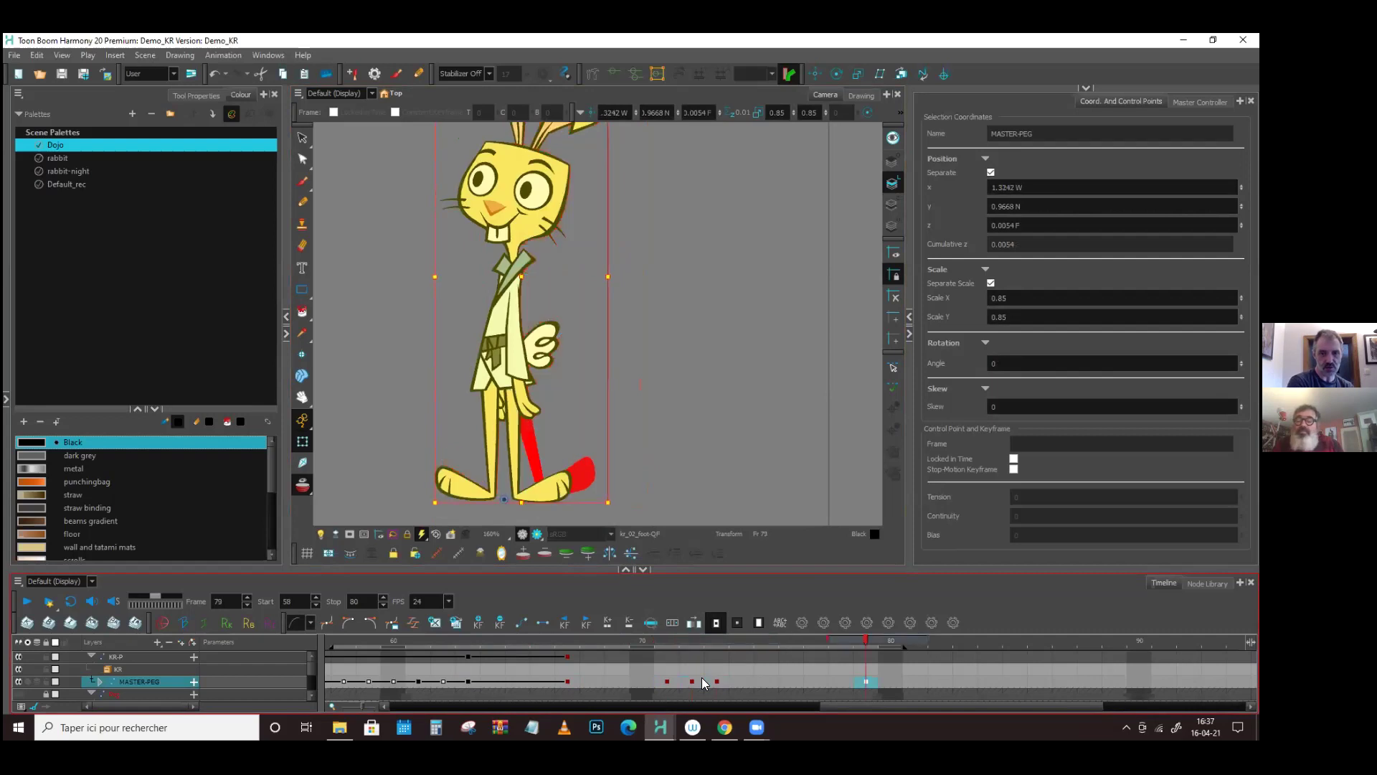
key("semicolon")
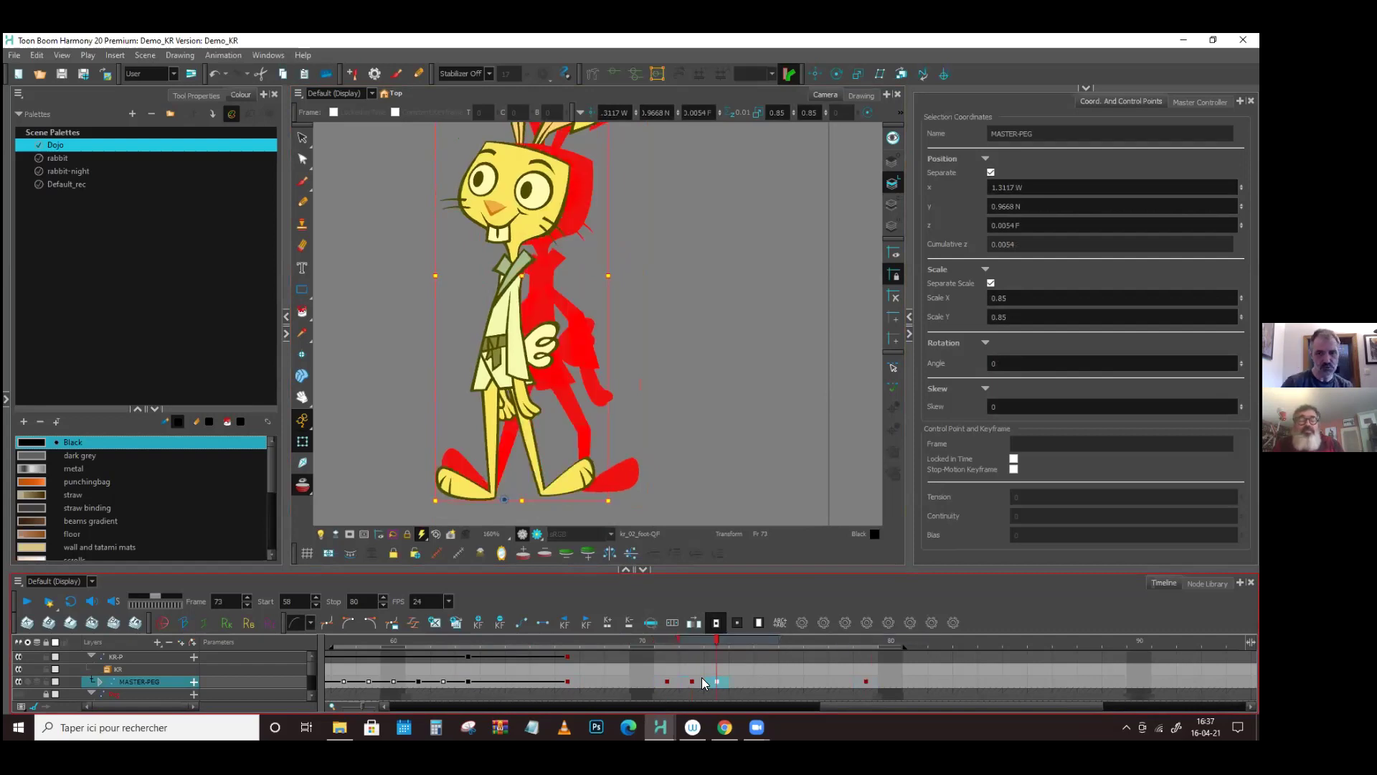
key("semicolon")
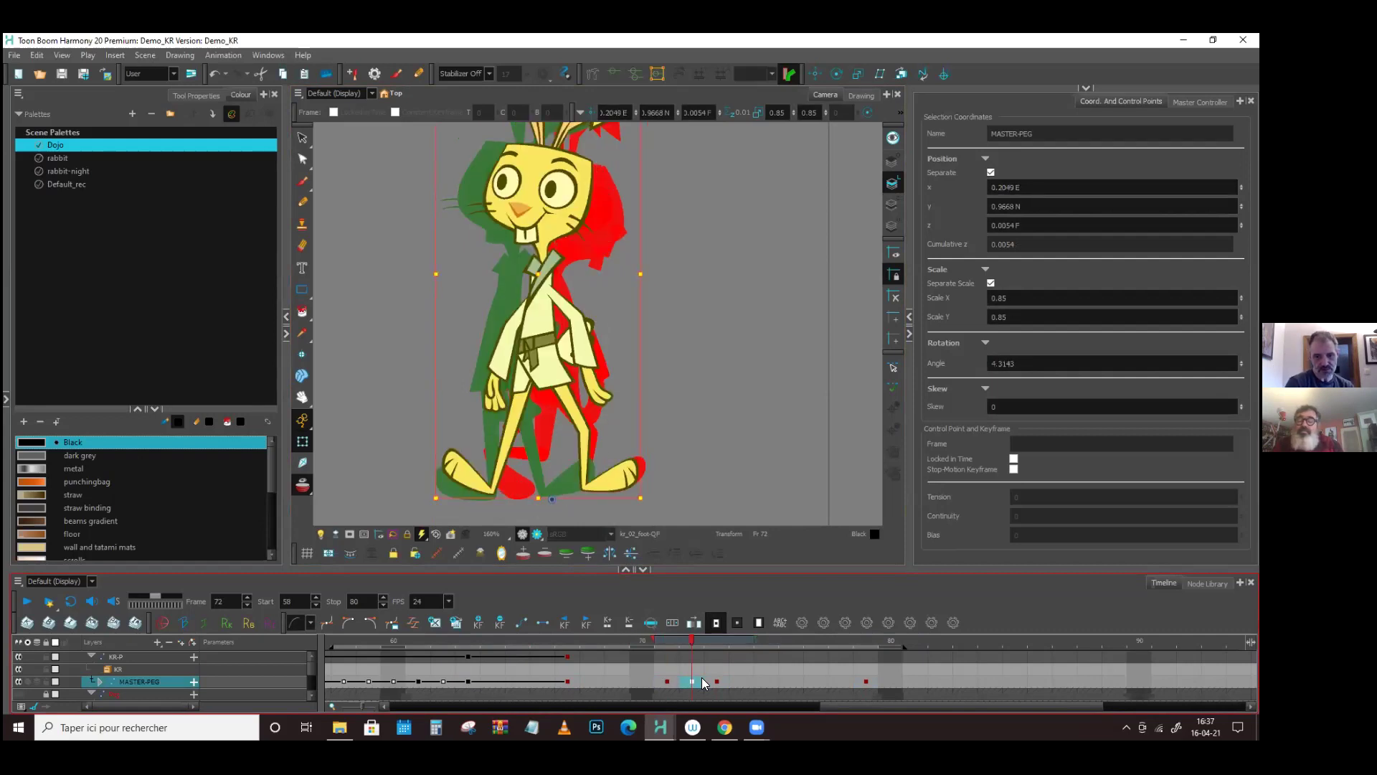
key("semicolon")
key("apostrophe")
key("semicolon")
key("apostrophe")
key("semicolon")
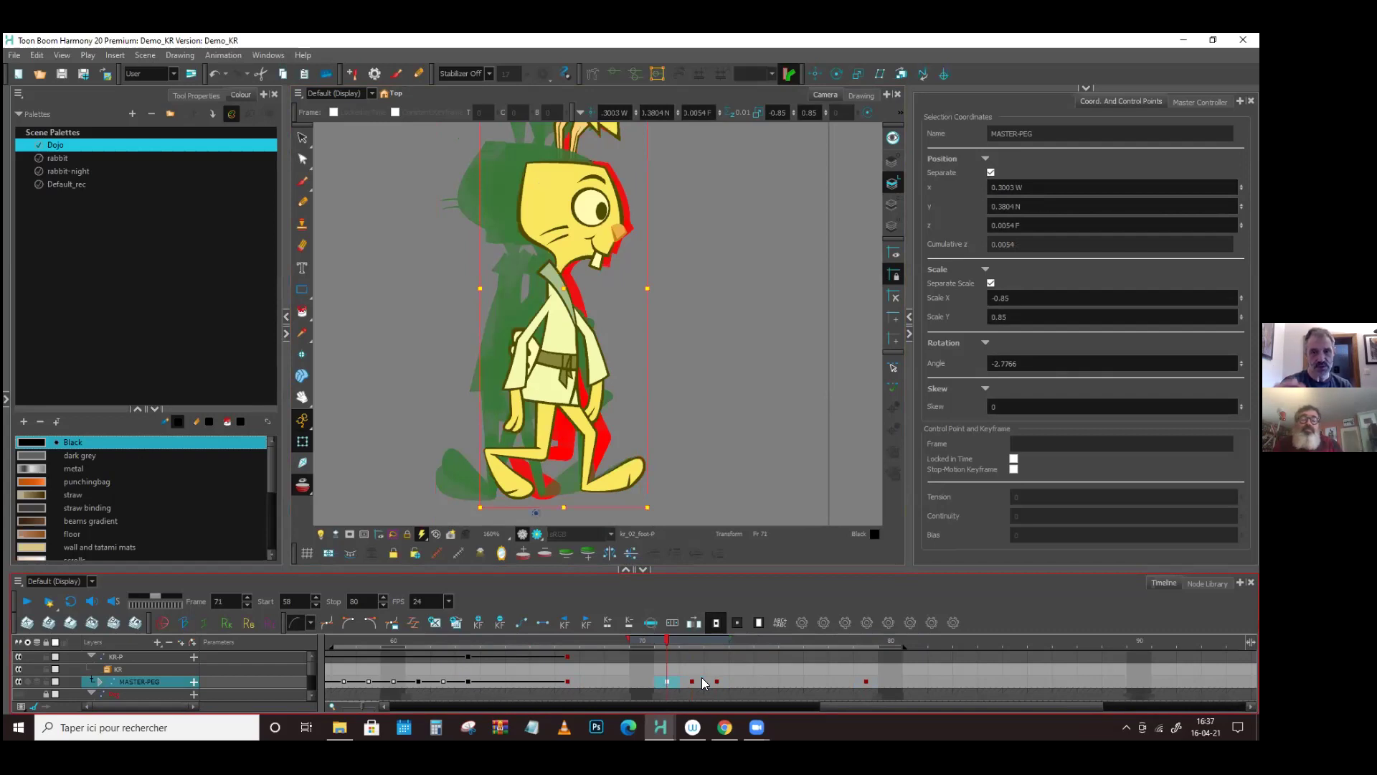
key("apostrophe")
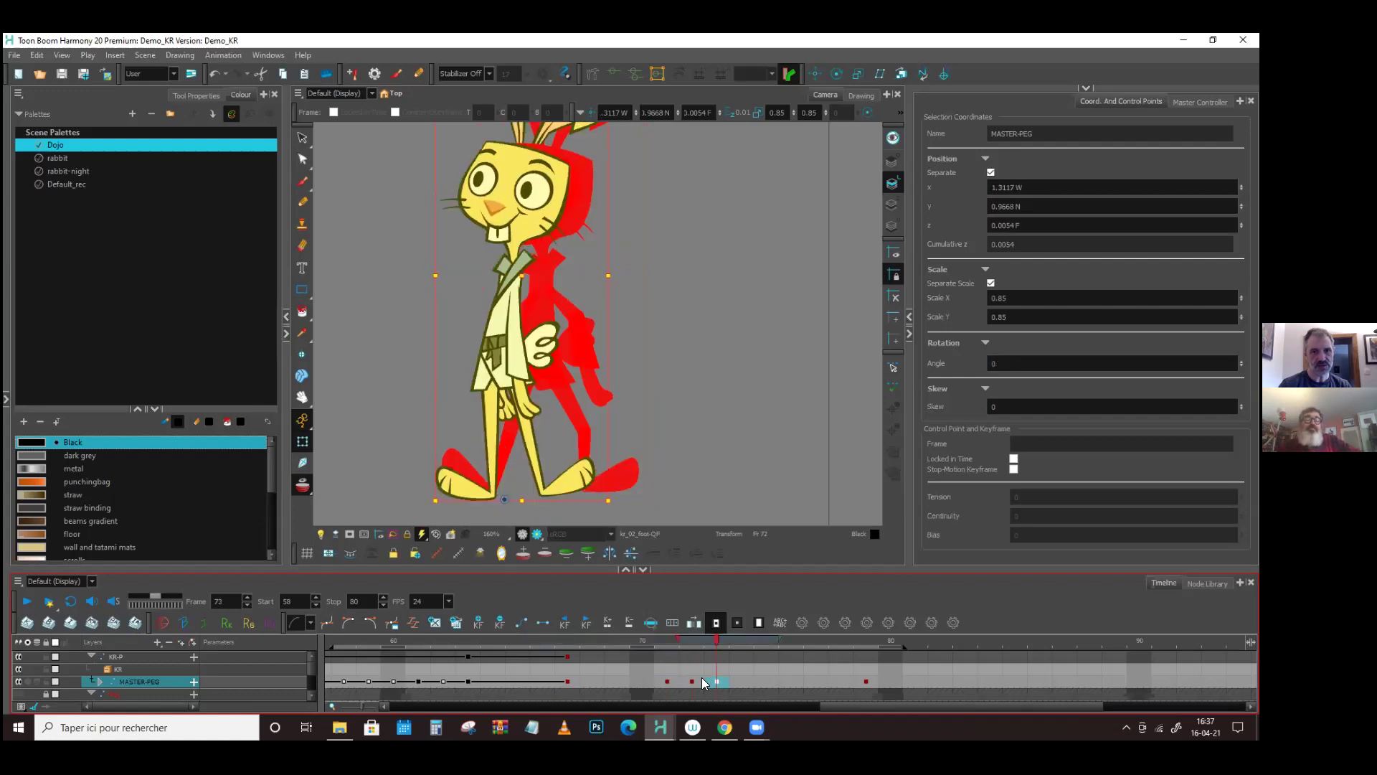
- Tilt the rabbit's head at frame 72 by rotating KR_NECK-PEG-P to 3.4335°
left_click(654, 203)
left_click(542, 246)
key("b")
left_click_drag(666, 253, 652, 342)
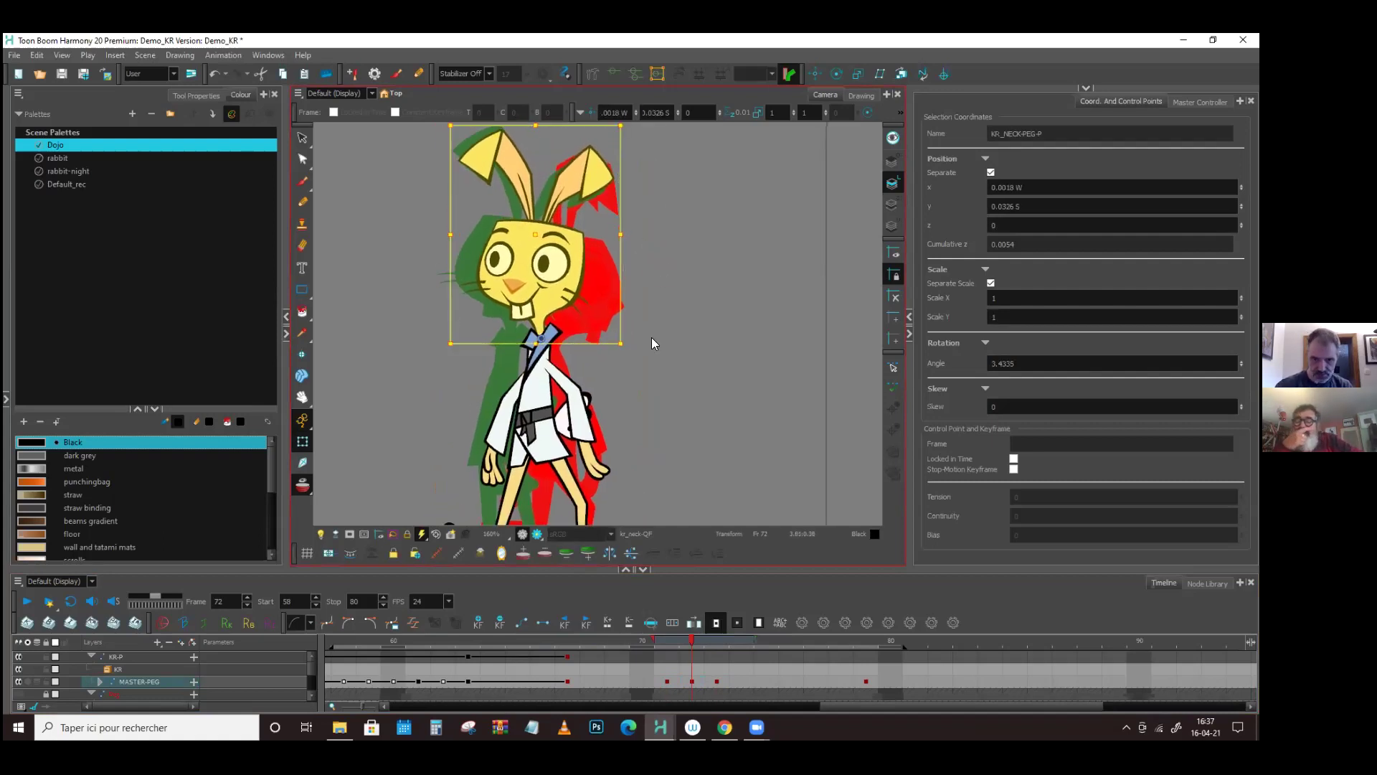
- Check the adjusted head against the neighbouring poses at frames 71 and 73, and save the scene
left_click(693, 682)
left_click(717, 682)
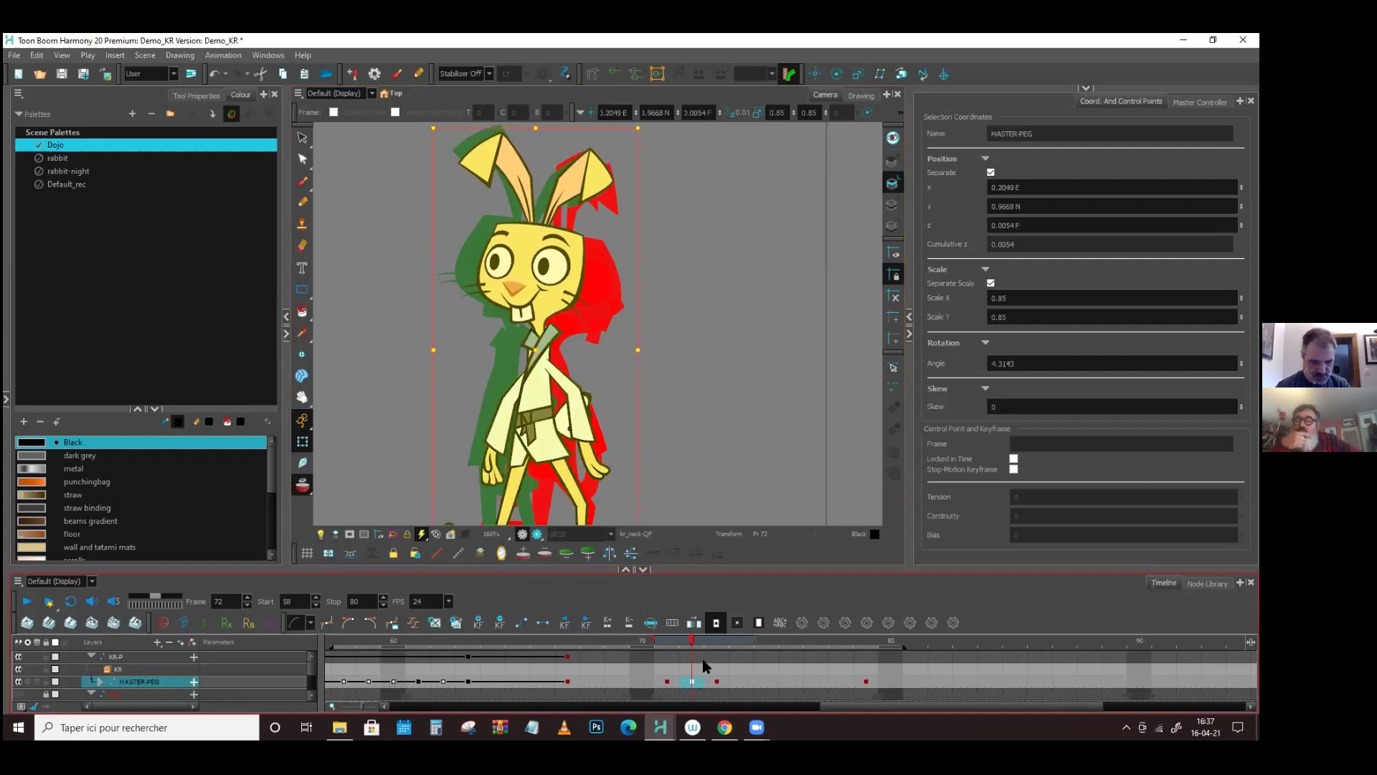
key("semicolon")
key("semicolon")
key("semicolon")
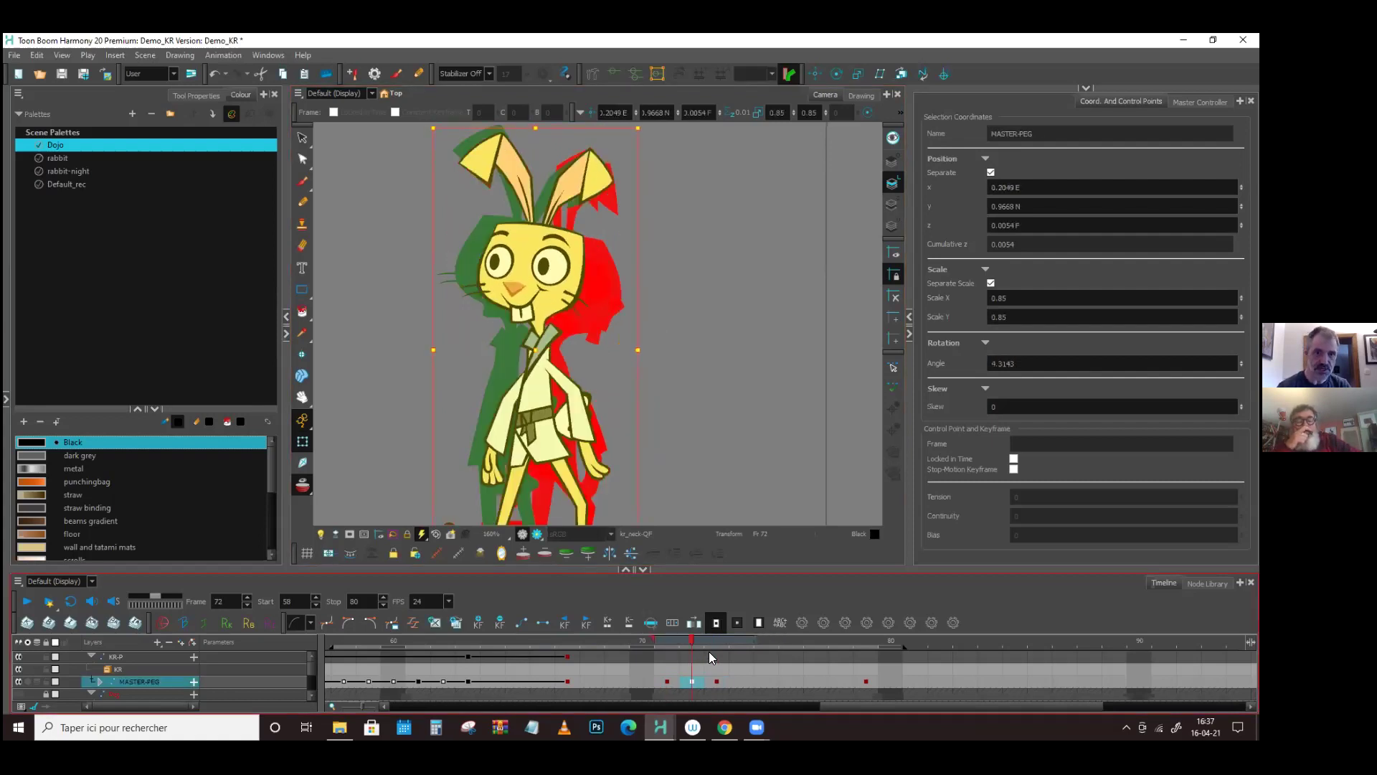
key("apostrophe")
key("apostrophe")
key("period")
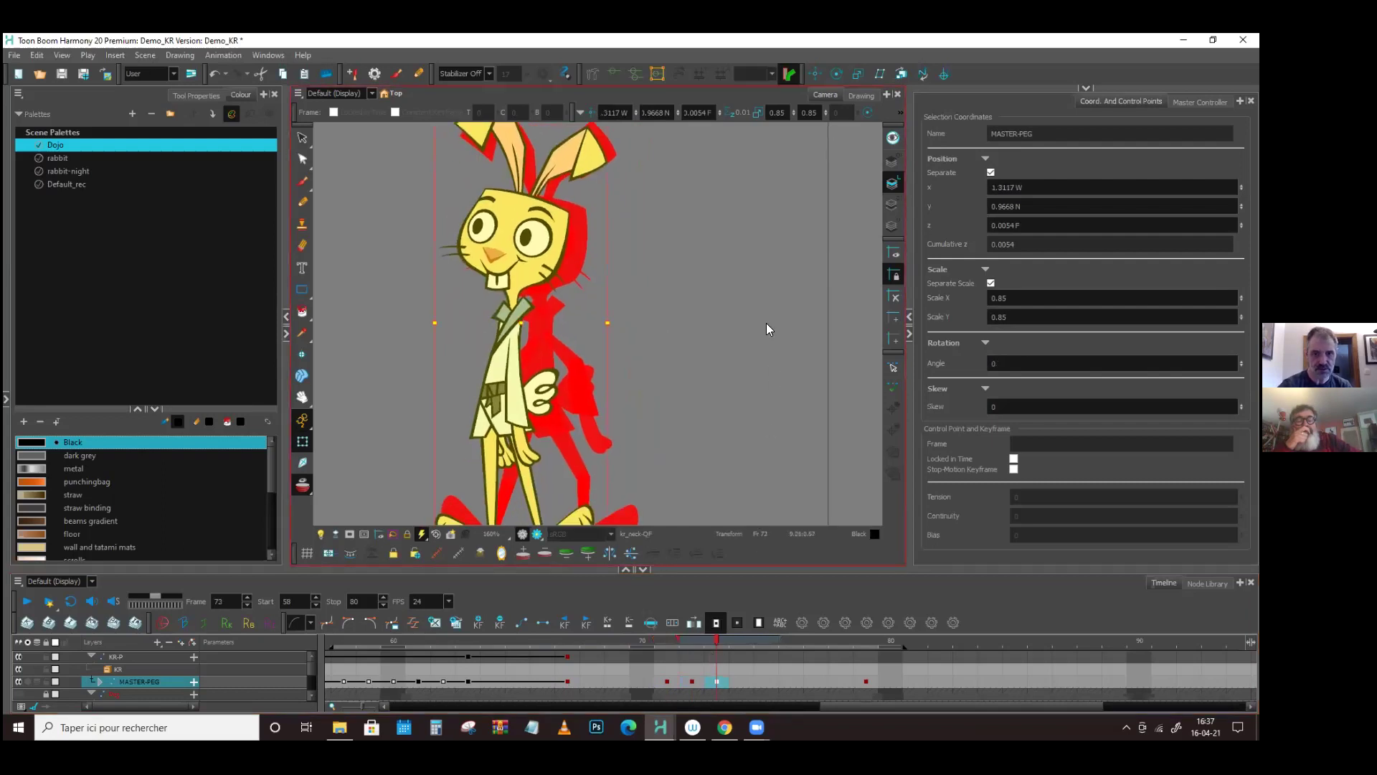
key("shift+t")
key("comma")
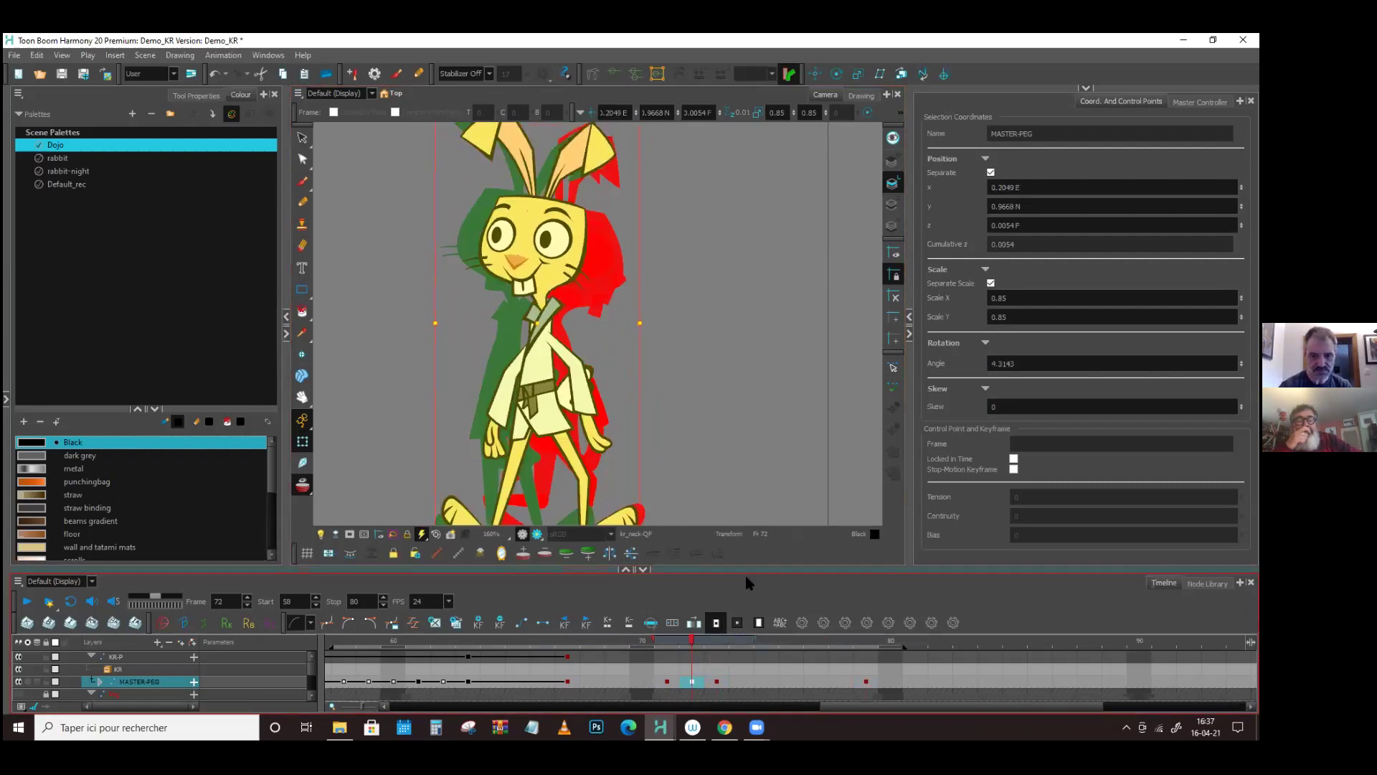
scroll(739, 323, "down", 3)
key("comma")
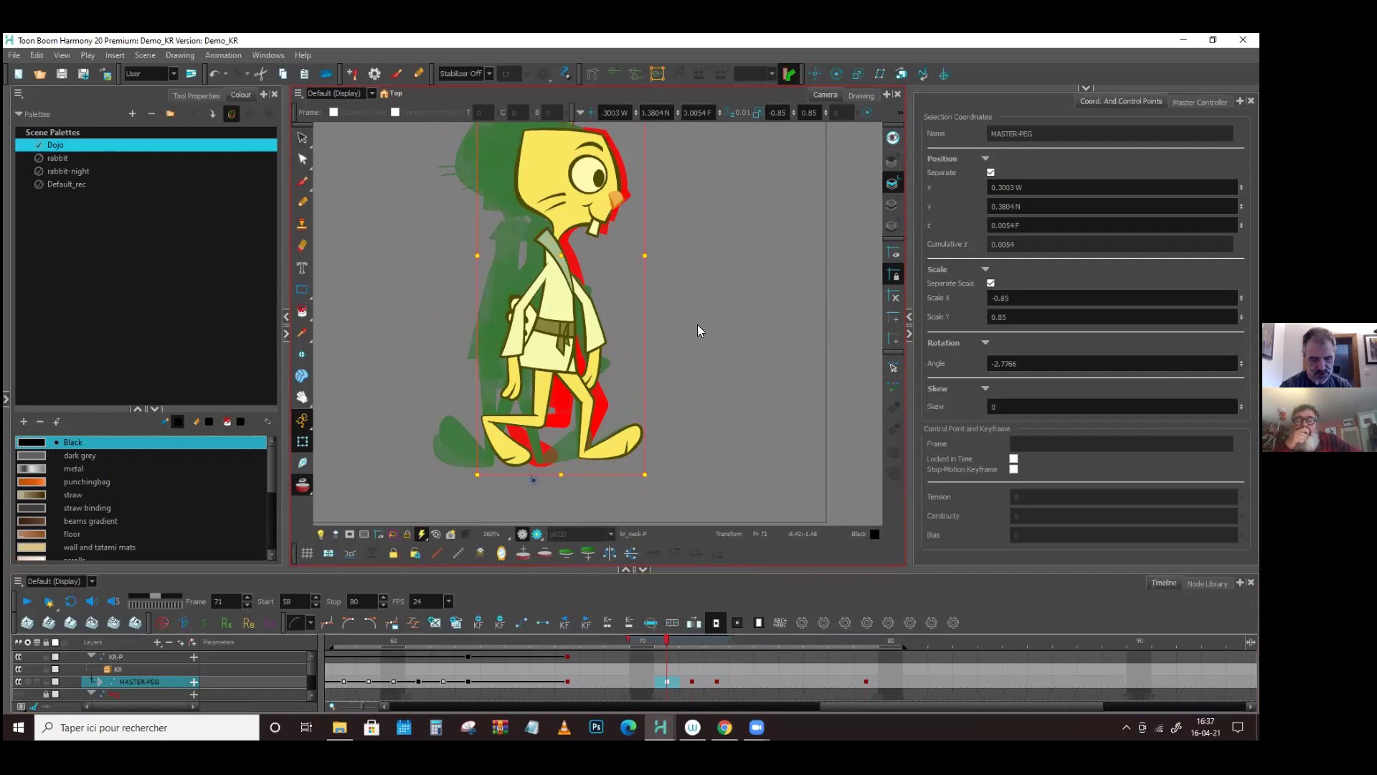
key("ctrl+s")
key("period")
key("comma")
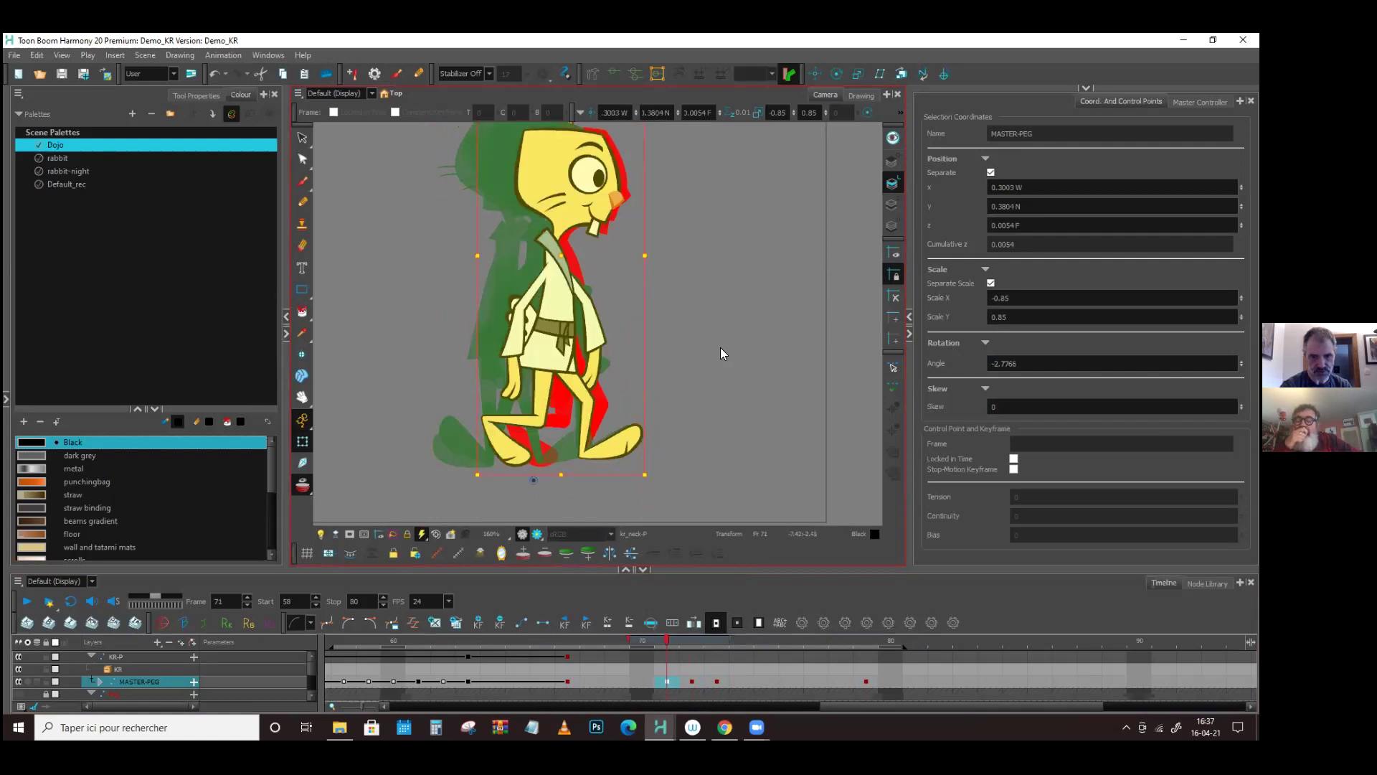
key("period")
key("period")
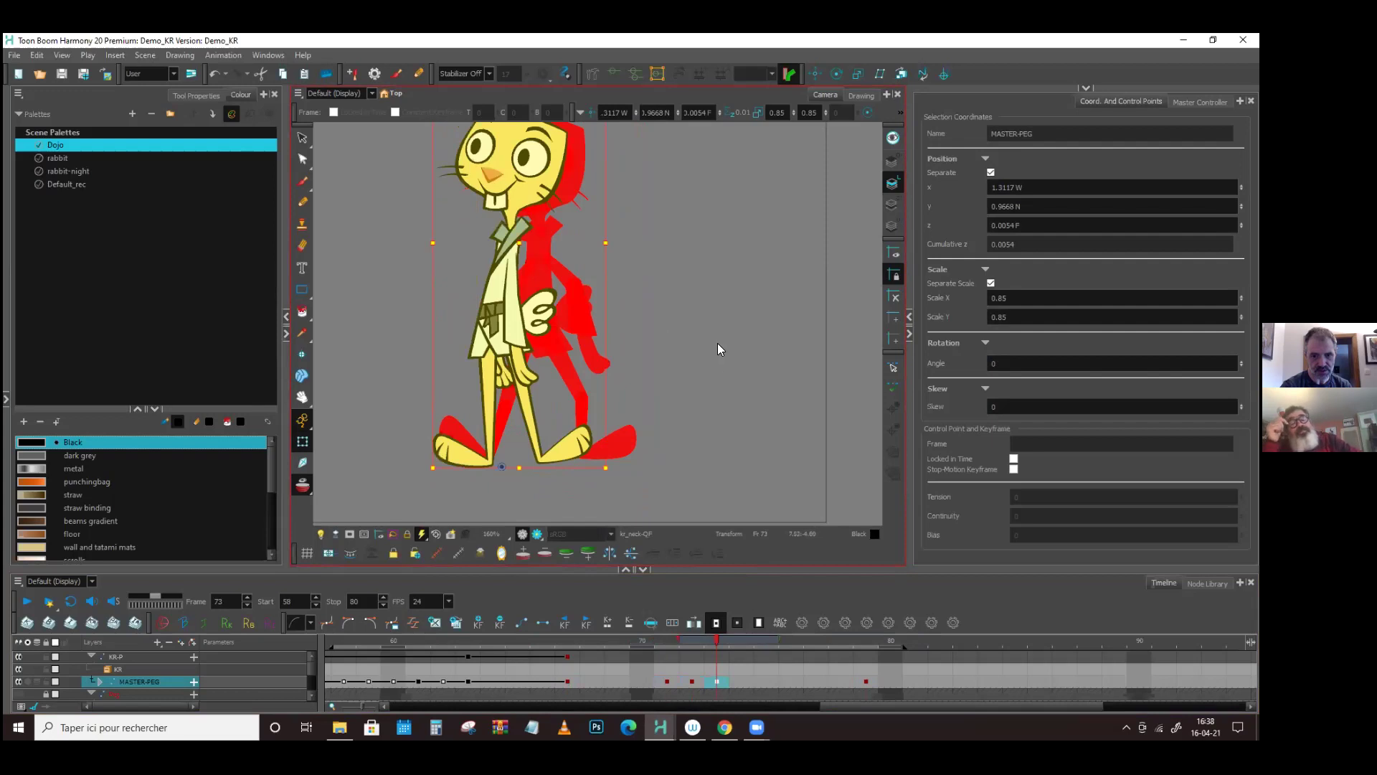
- Rotate the arm peg KR_01_ARM-PEG-P_1 to -5.4593° at frame 73 and compare the pose with frames 72 and 79
left_click(717, 343)
left_click(519, 360)
key("b")
key("b")
key("b")
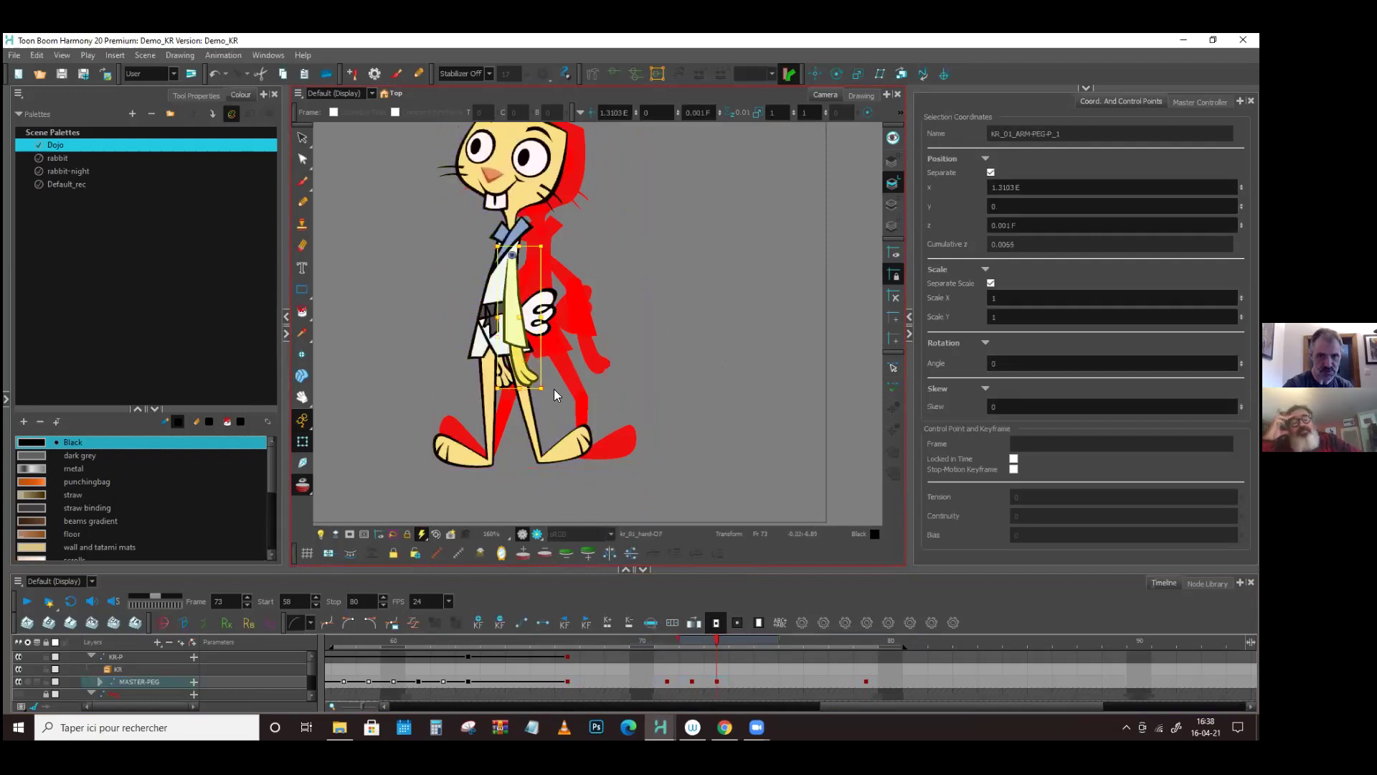
left_click_drag(546, 392, 536, 396)
key("apostrophe")
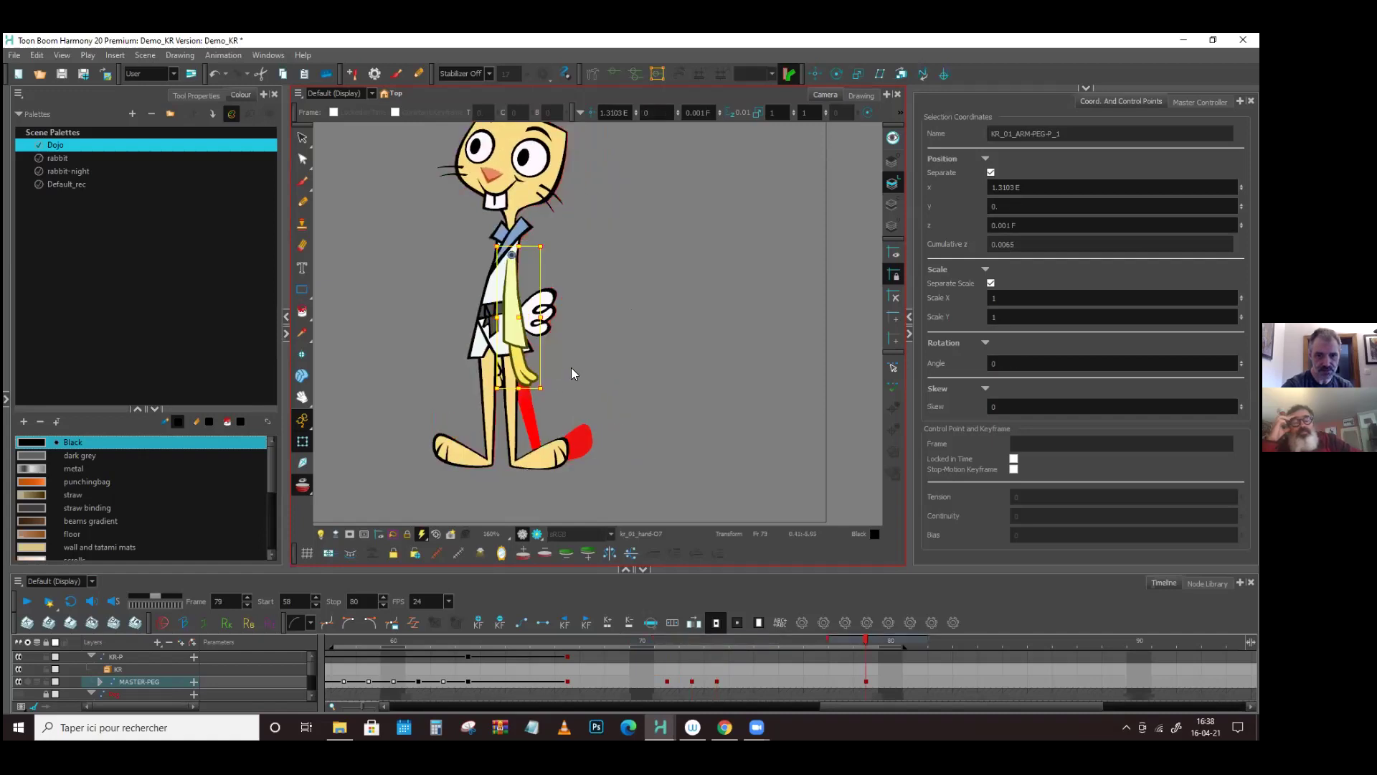
key("semicolon")
left_click_drag(530, 392, 533, 391)
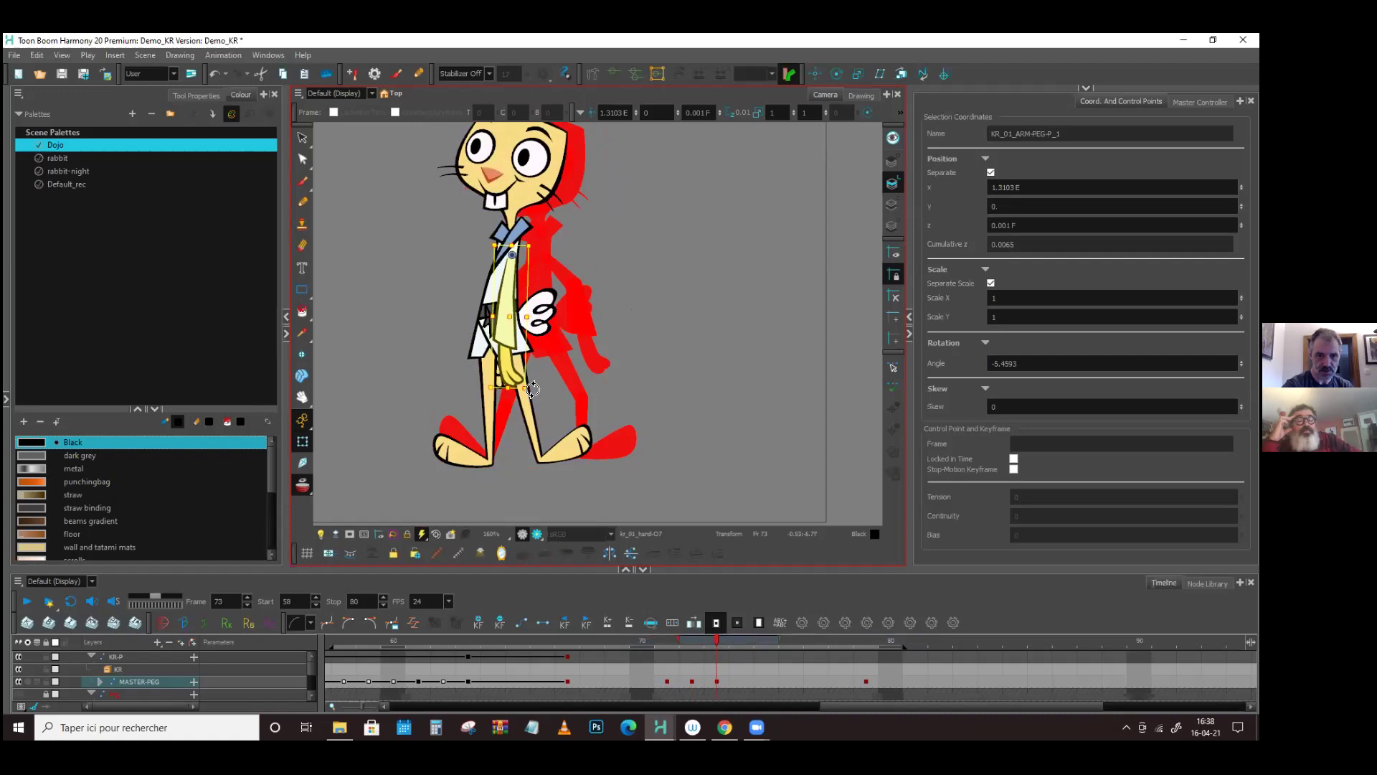
key("apostrophe")
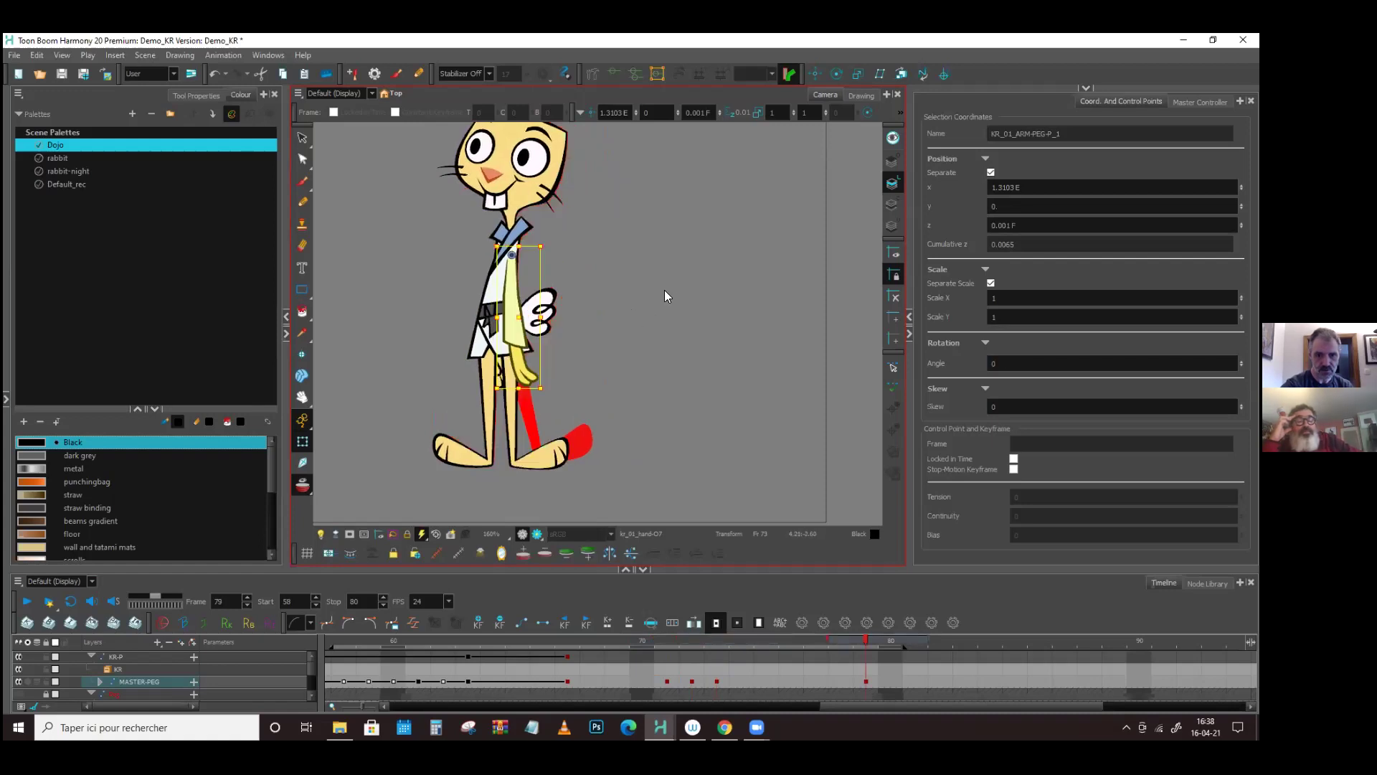
key("semicolon")
key("semicolon")
left_click(658, 315)
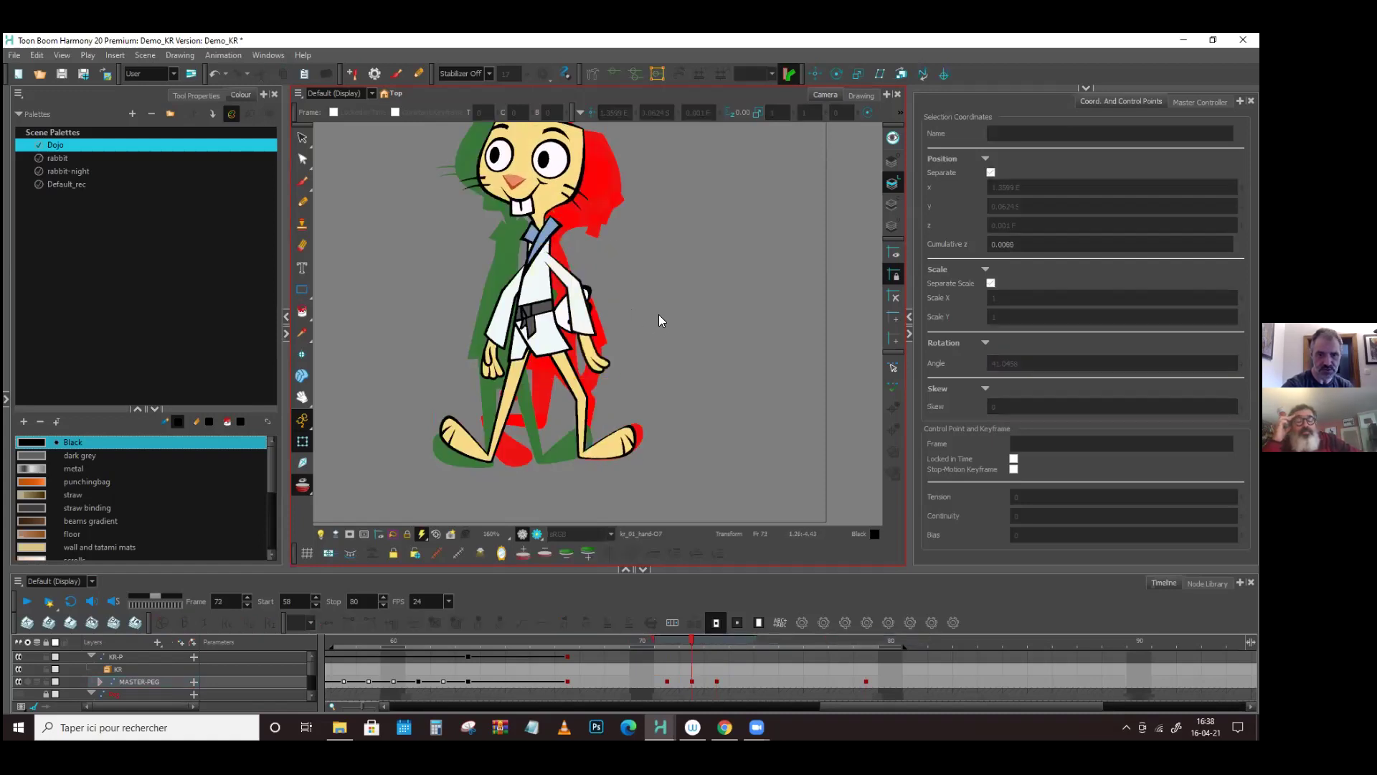
- Rotate the far arm's peg KR_01_ARM-PEG-P slightly at frame 73 and compare it with the frame 79 pose
left_click(709, 681)
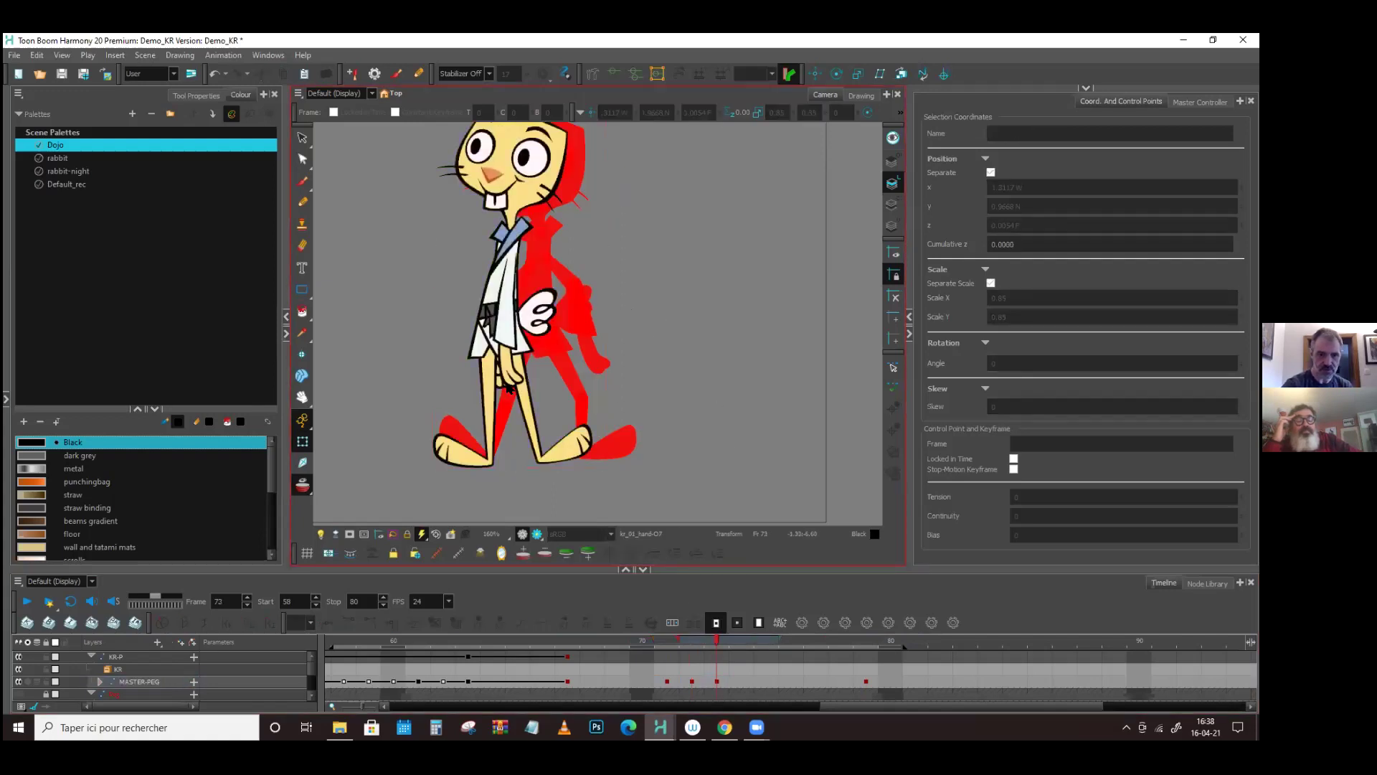
left_click(544, 370)
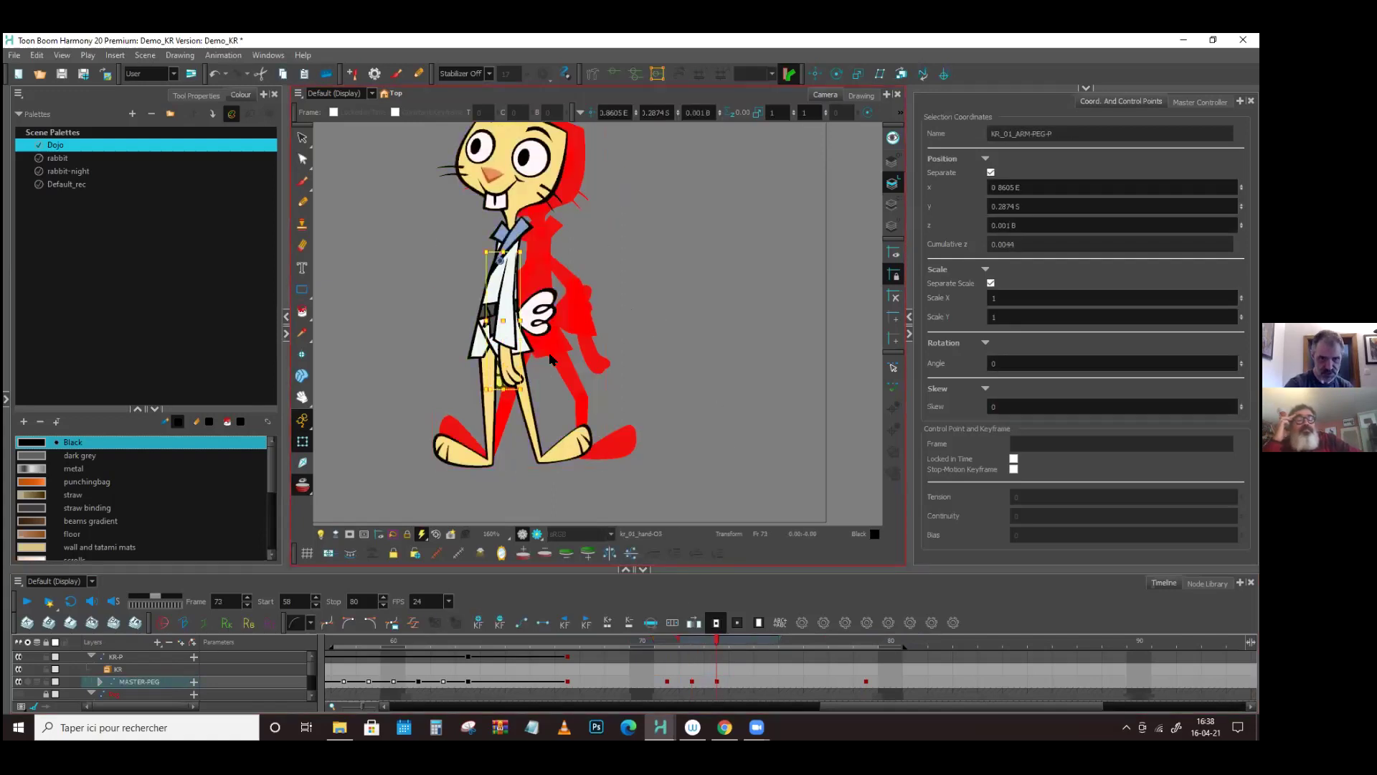
mouse_move(711, 639)
left_mouse_down()
mouse_move(699, 636)
mouse_move(710, 632)
left_mouse_up()
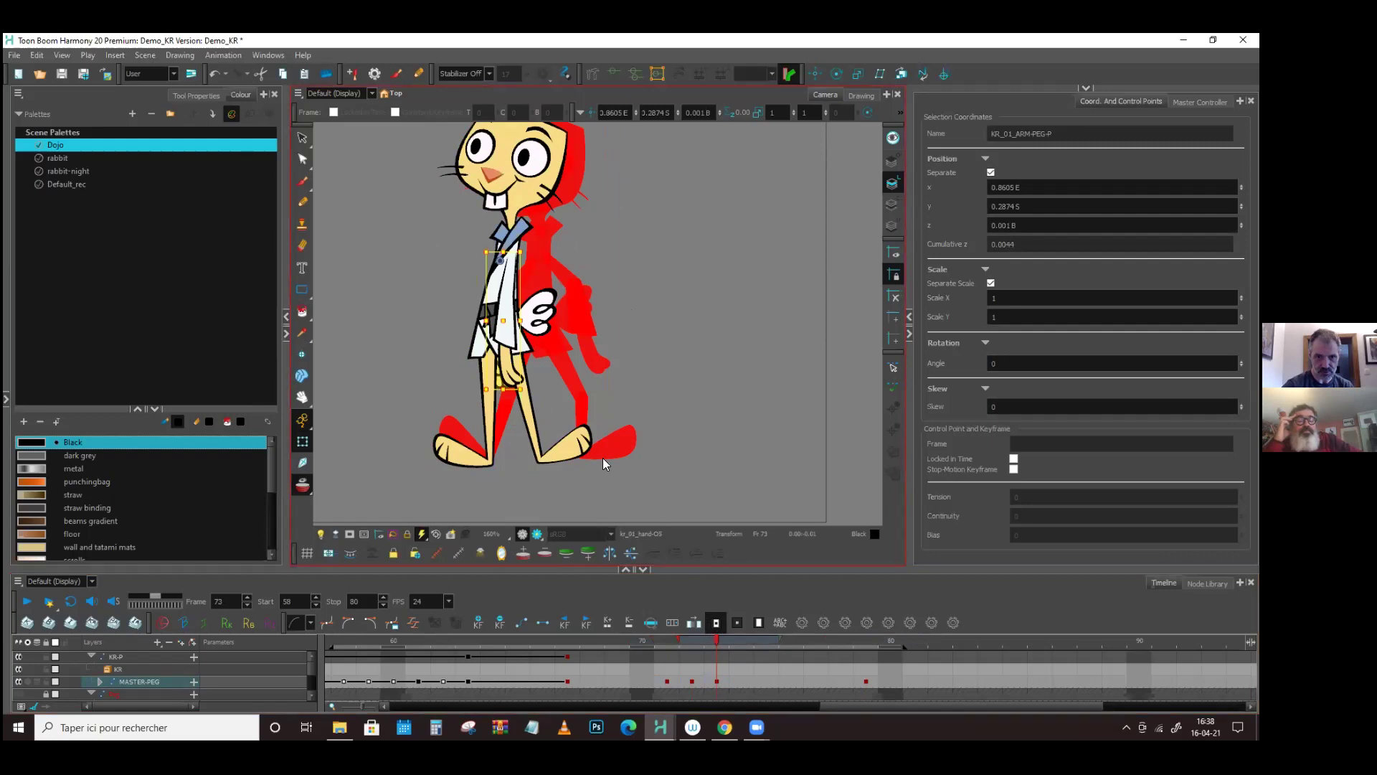
left_click_drag(530, 388, 535, 385)
key("apostrophe")
key("semicolon")
key("apostrophe")
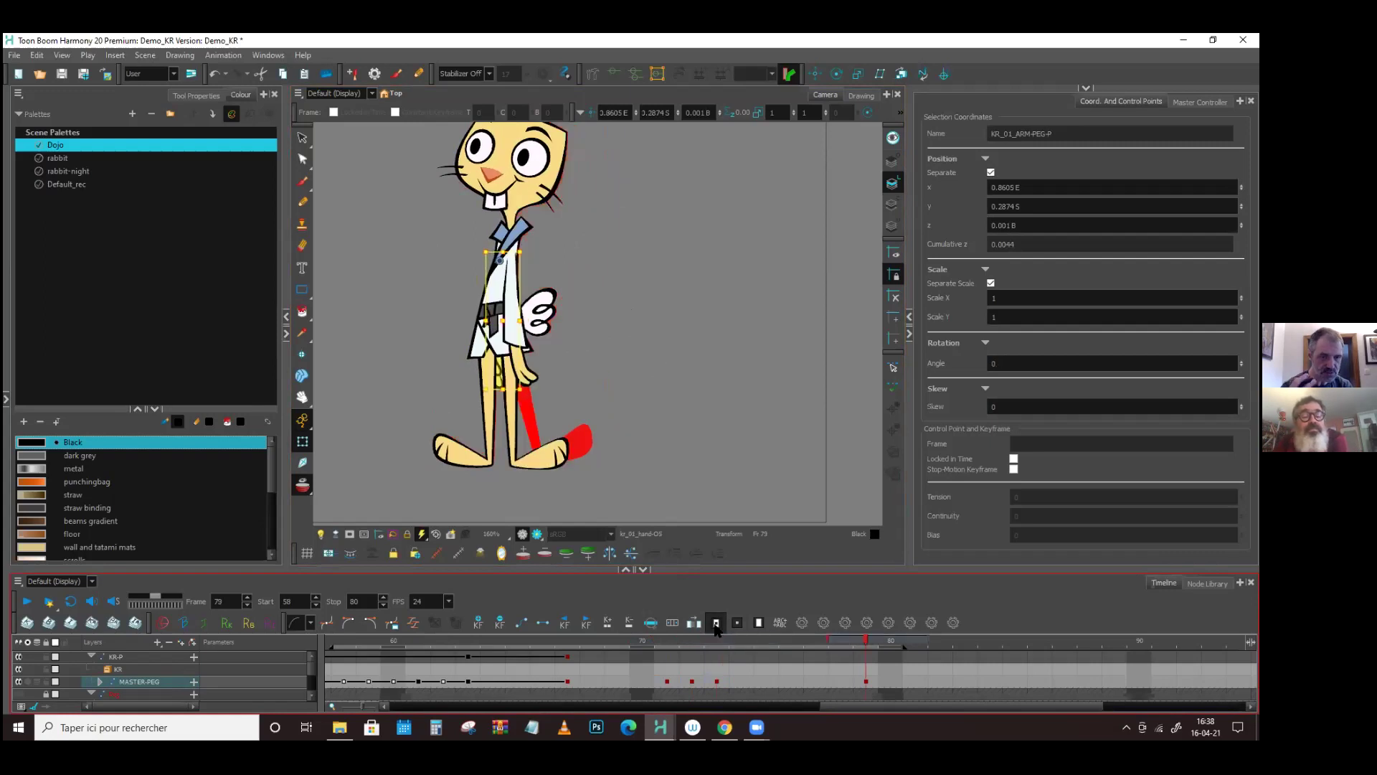
- Nudge the rabbit's tail at frame 72 so it tucks behind the arm, and scrub to frame 73
key("semicolon")
key("semicolon")
key("semicolon")
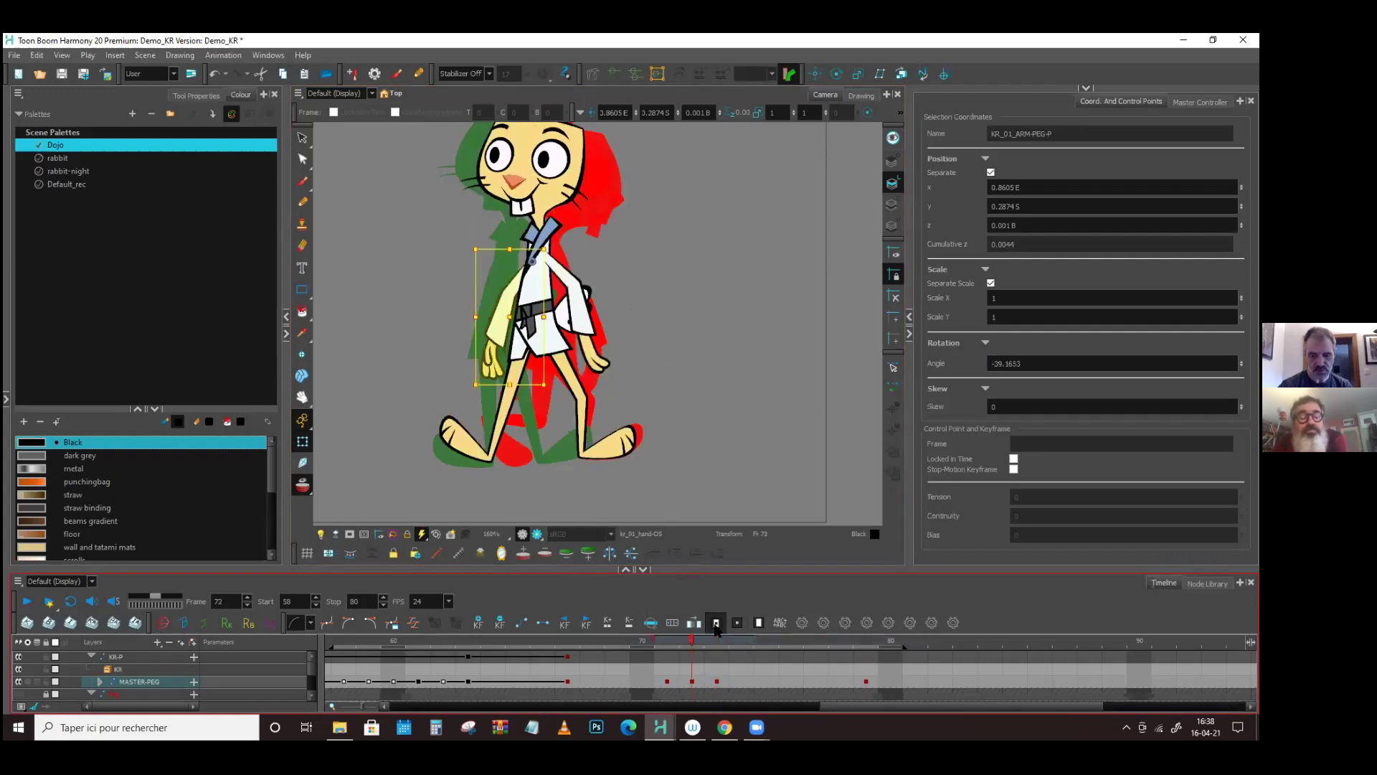
left_click(716, 630)
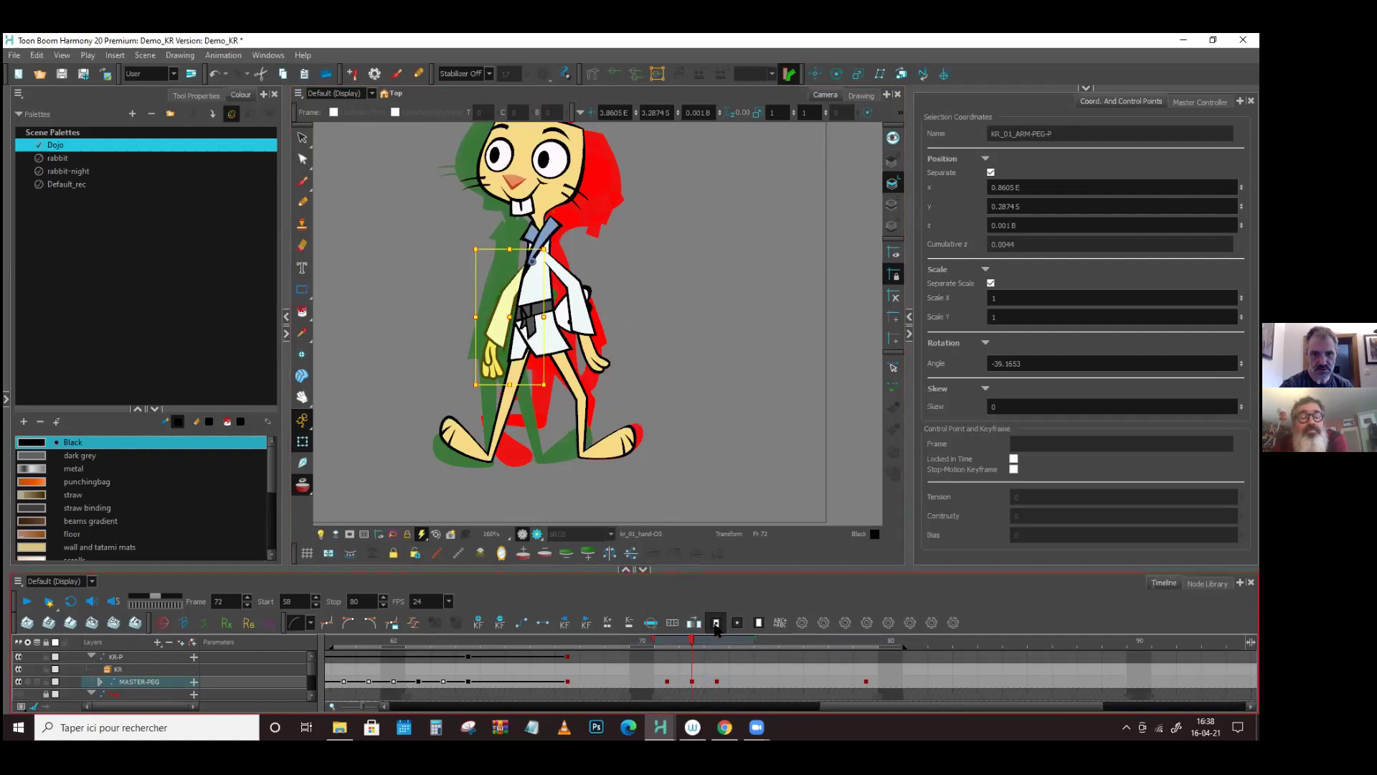
left_click(684, 267)
left_click(568, 305)
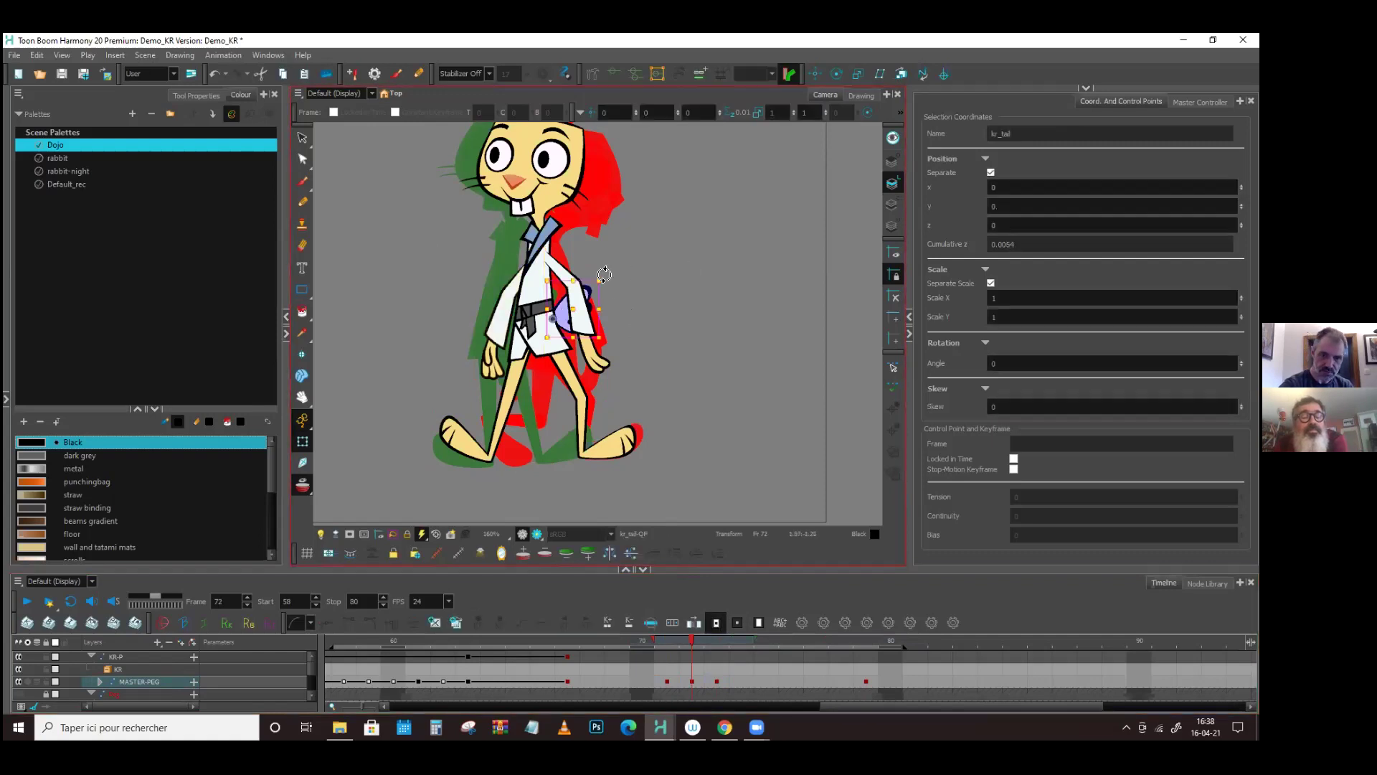
left_click(710, 642)
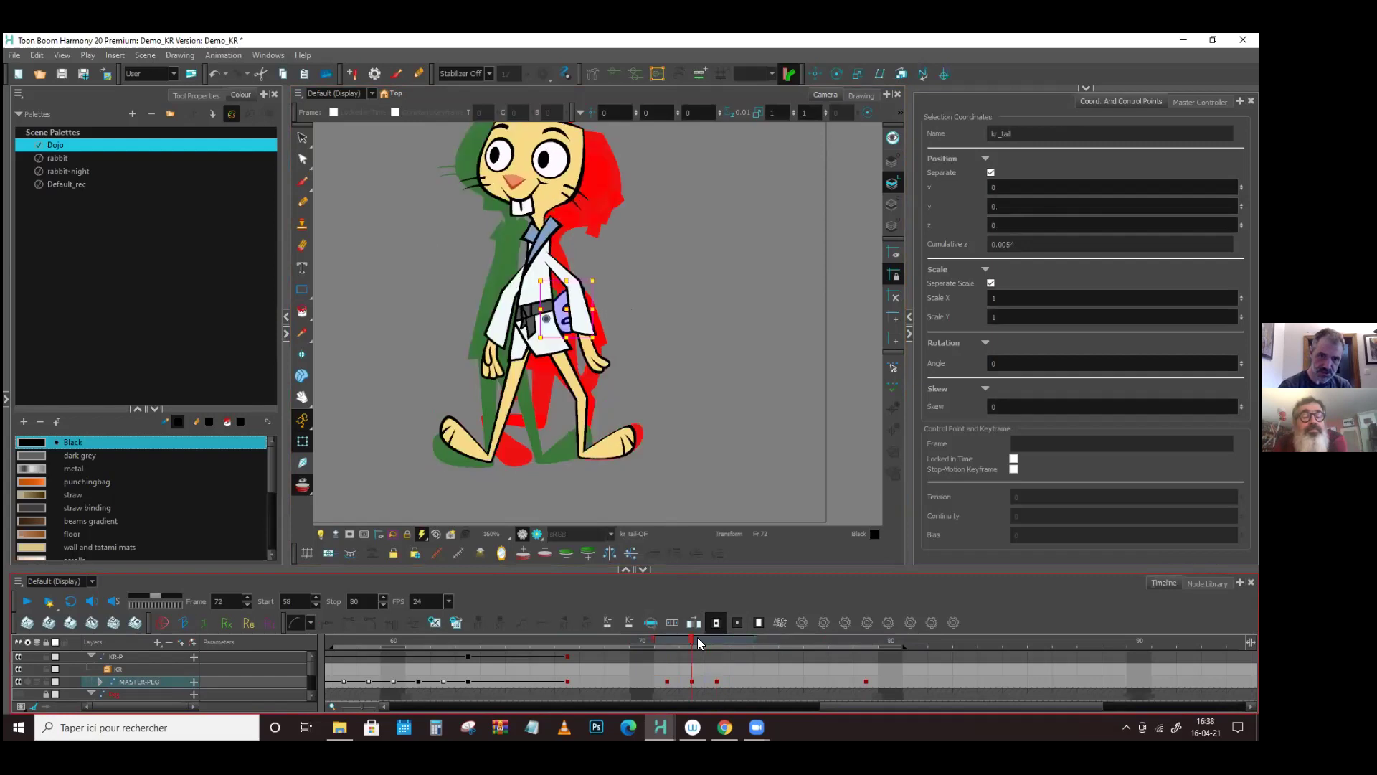
left_click(704, 635)
mouse_move(696, 642)
left_mouse_down()
mouse_move(678, 640)
mouse_move(741, 651)
mouse_move(649, 647)
mouse_move(714, 642)
left_mouse_up()
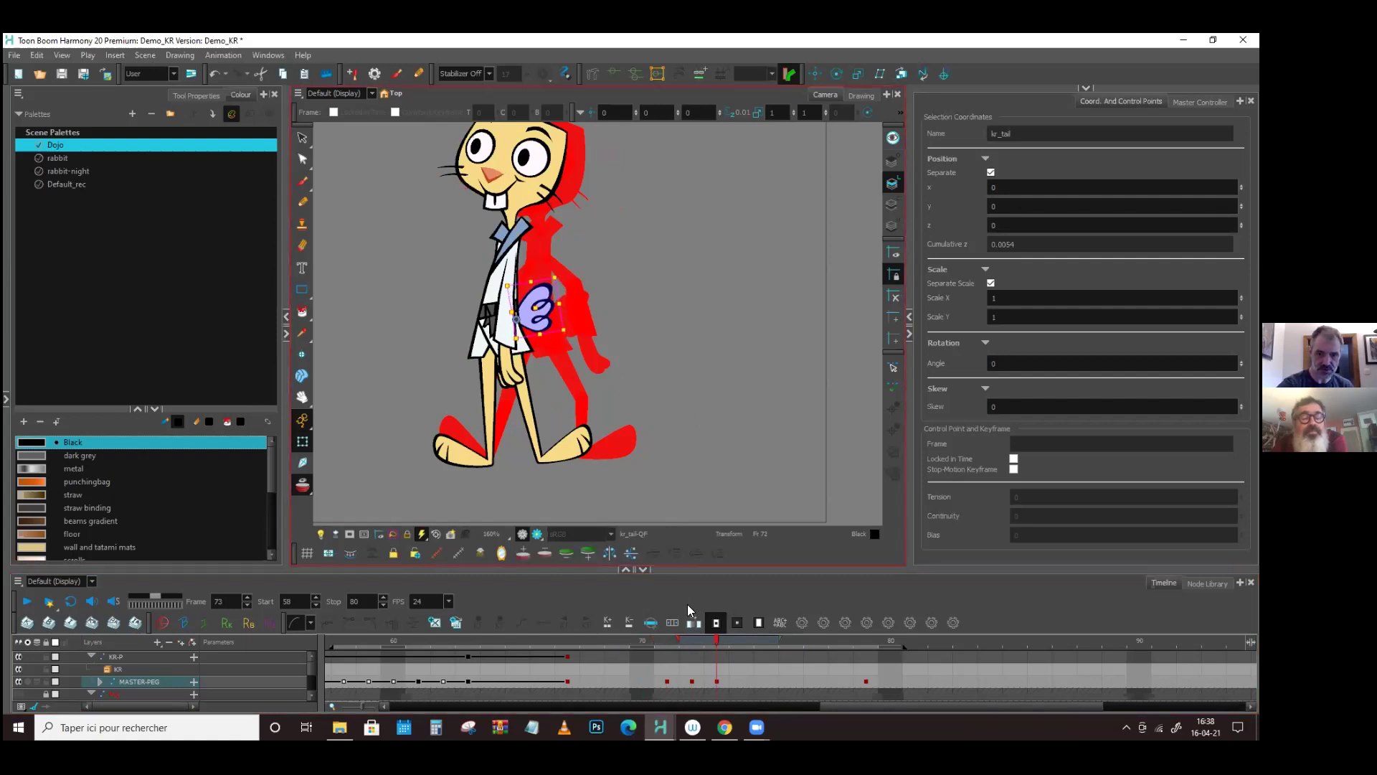
- Examine the stop by flipping between the MASTER-PEG keyframe poses at frames 72, 73 and 79
left_click(717, 680)
key("apostrophe")
key("semicolon")
key("semicolon")
key("semicolon")
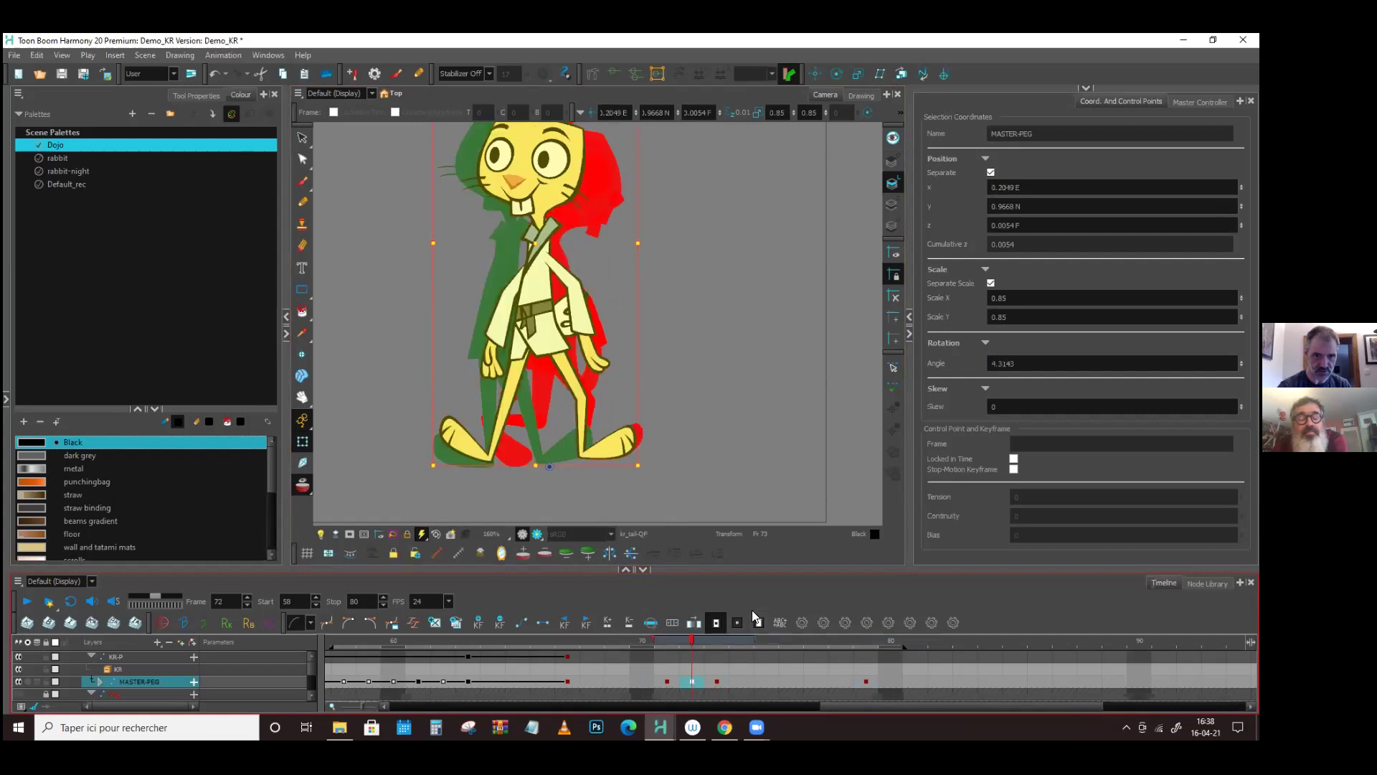
key("apostrophe")
key("apostrophe")
key("apostrophe")
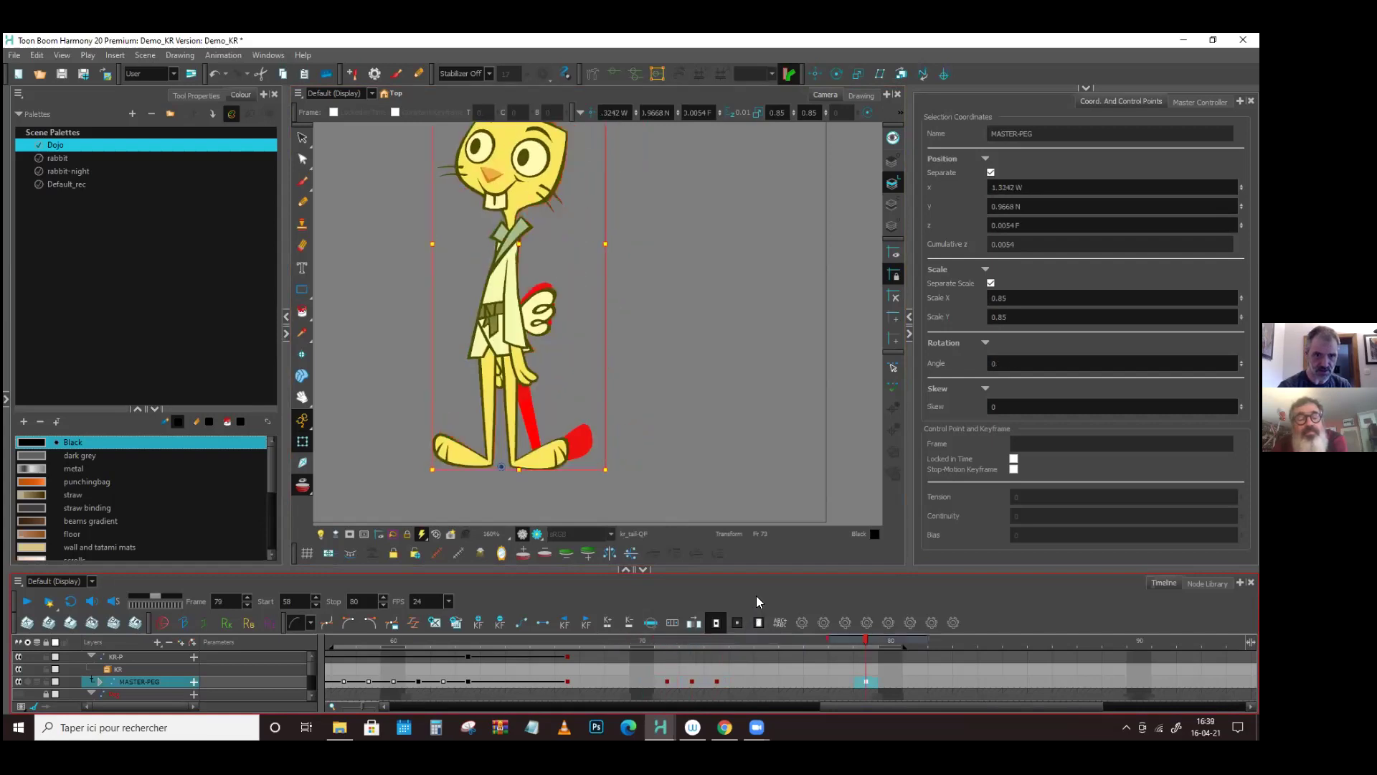
key("semicolon")
key("apostrophe")
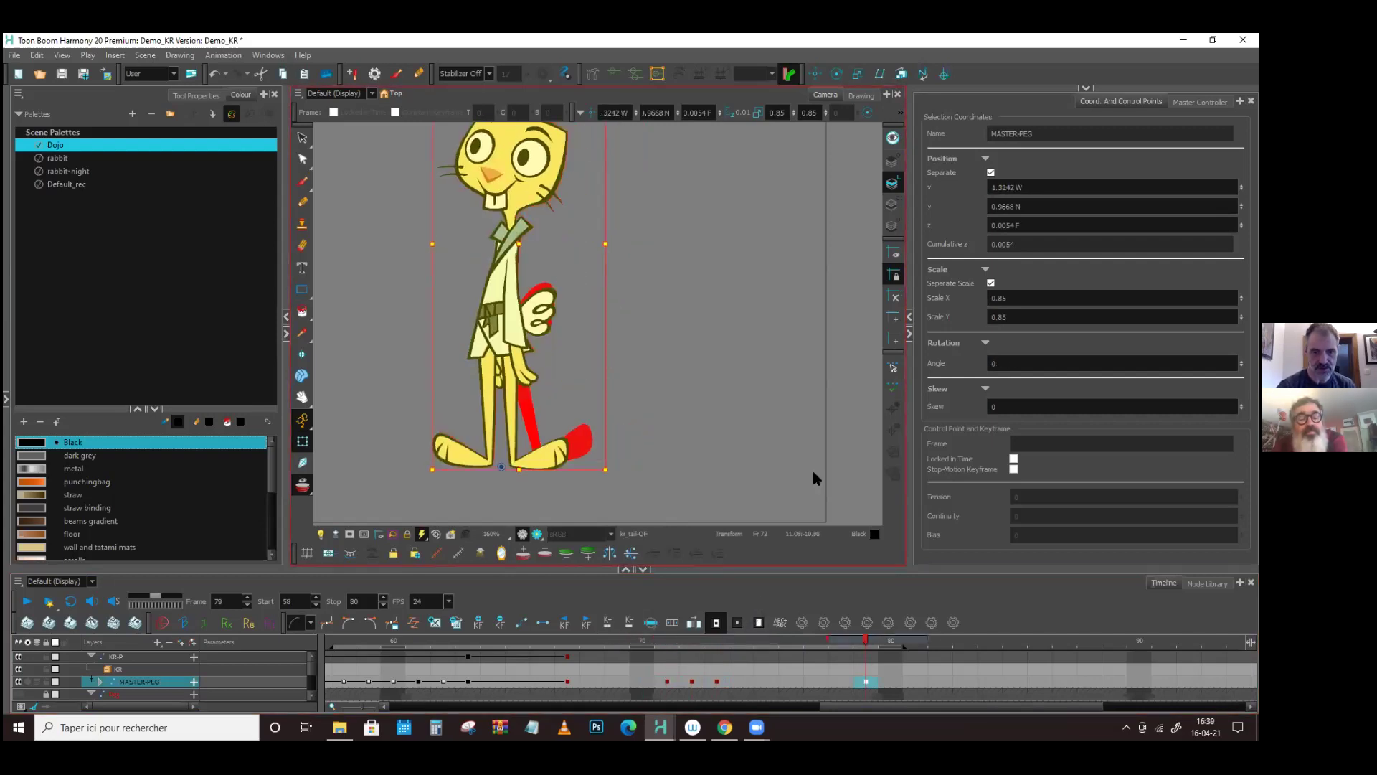
key("semicolon")
key("apostrophe")
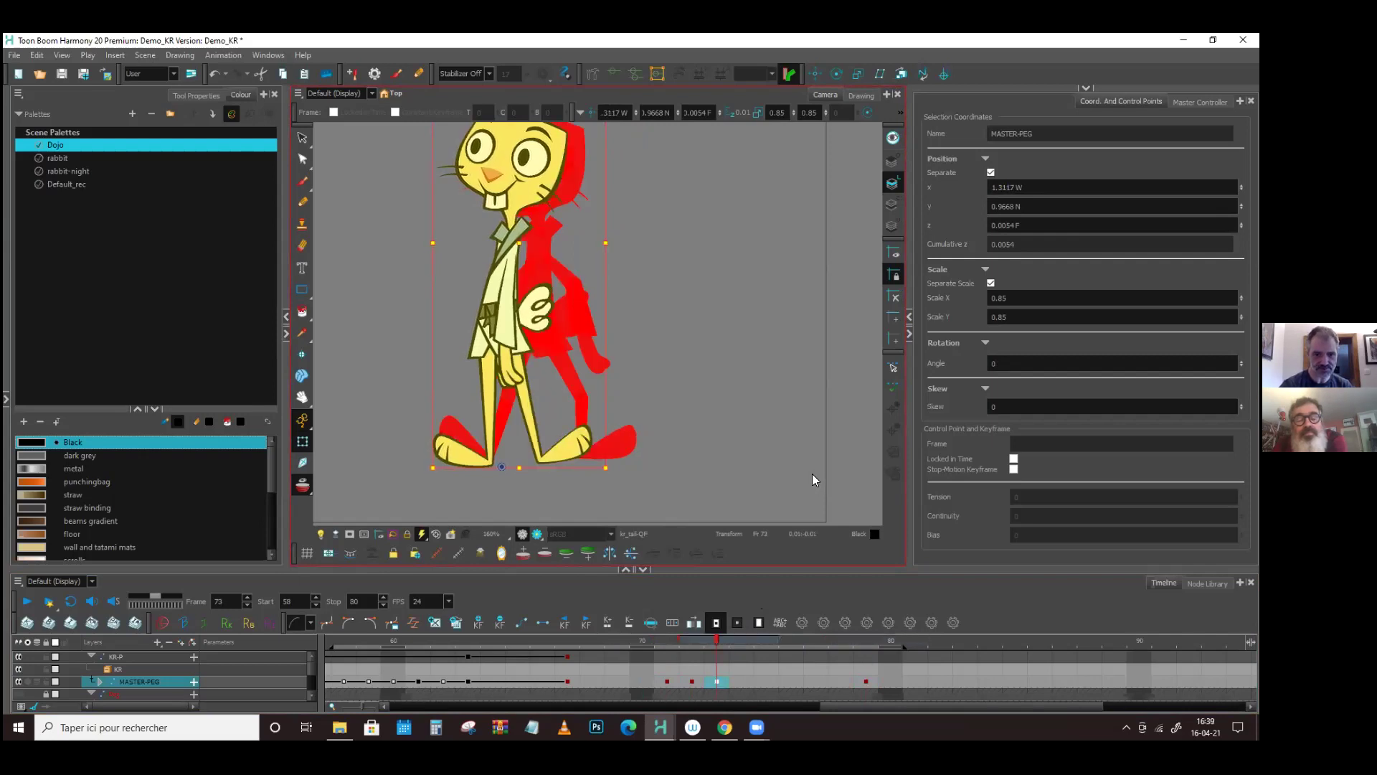
- Save the scene and select the MASTER-PEG keyframe at frame 73
left_click(866, 663)
key("Right")
key("ctrl+z")
left_click(733, 658)
left_click(718, 680)
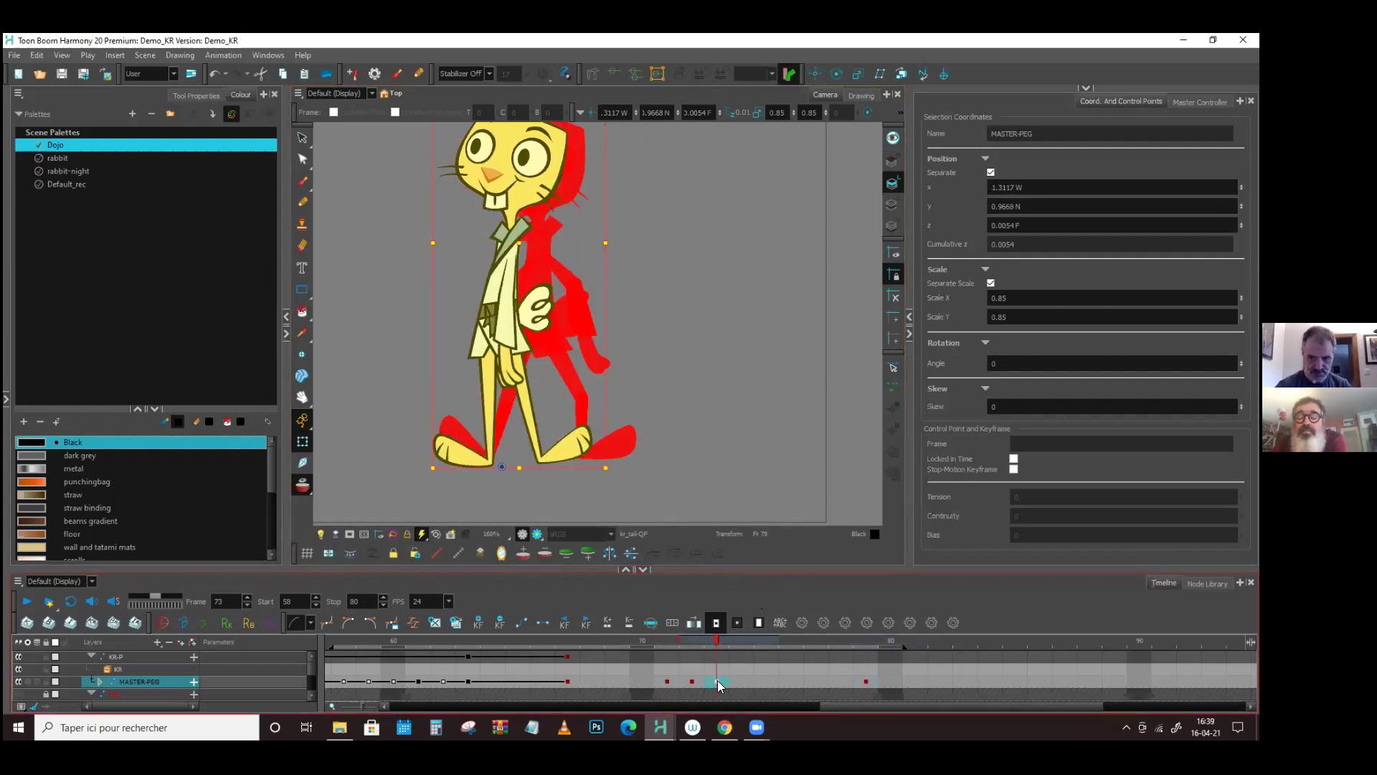
- Convert the MASTER-PEG keyframe at frame 67 to a motion keyframe and scrub through to frame 73
mouse_move(717, 642)
left_mouse_down()
mouse_move(650, 640)
mouse_move(743, 639)
mouse_move(693, 636)
left_mouse_up()
key("space")
left_click_drag(746, 294, 754, 321)
left_click(667, 639)
mouse_move(666, 637)
left_mouse_down()
mouse_move(574, 639)
mouse_move(667, 638)
left_mouse_up()
left_click(577, 679)
left_click(543, 622)
left_click_drag(571, 641, 668, 644)
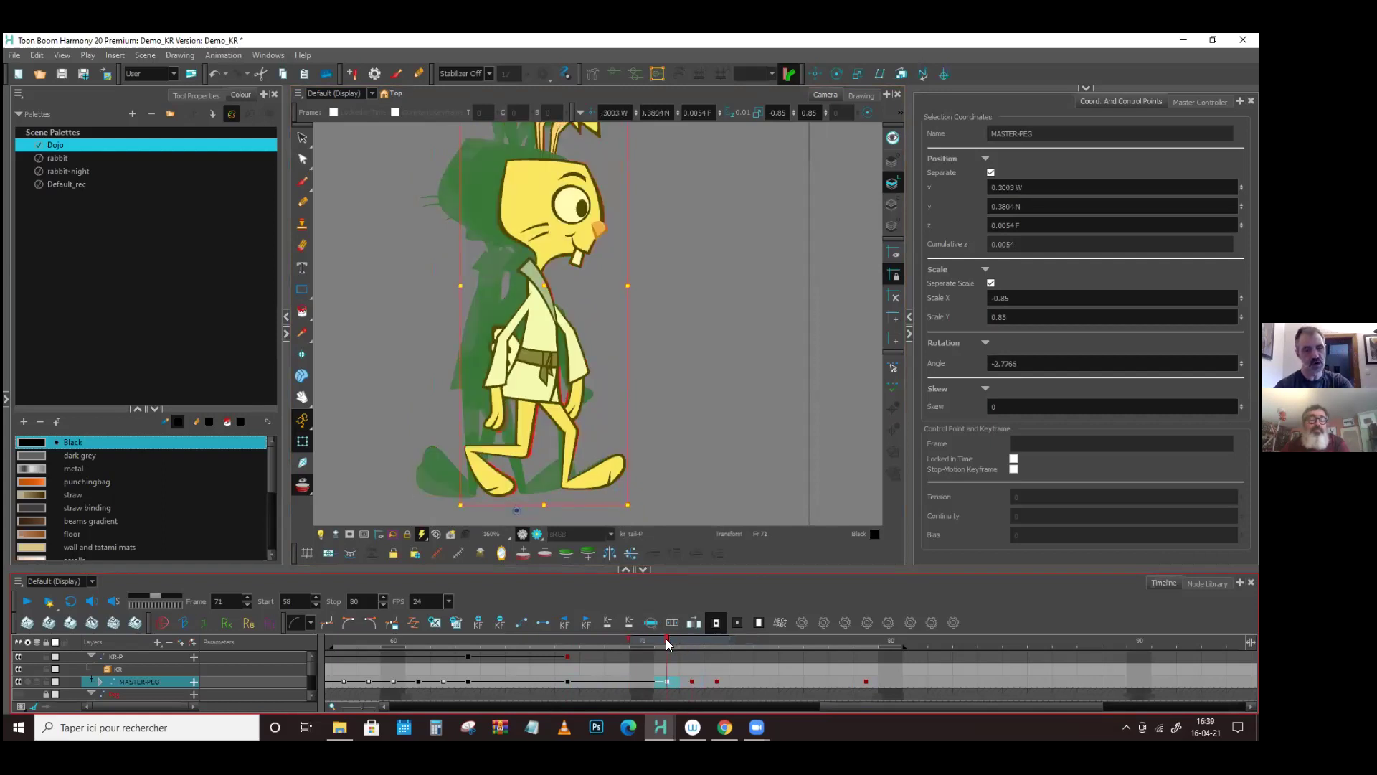
left_click_drag(668, 638, 711, 639)
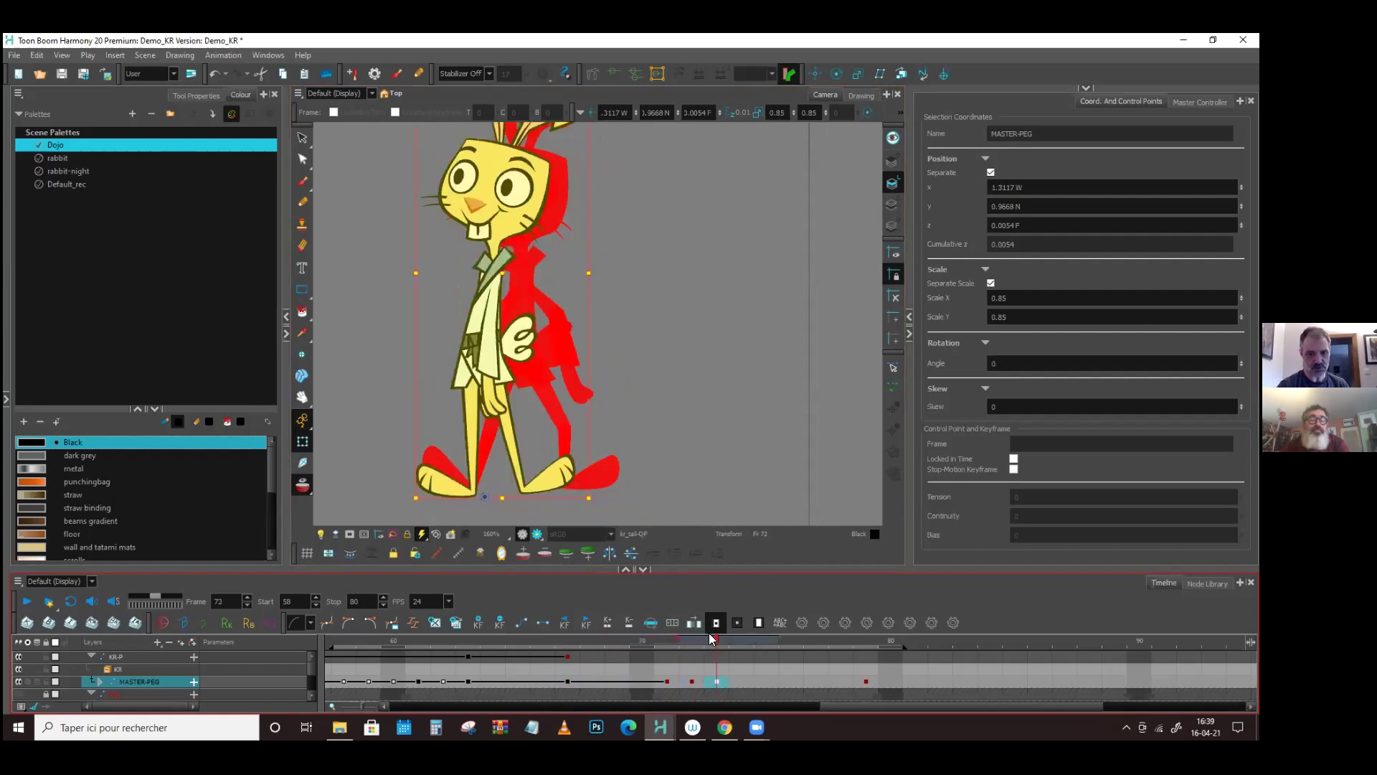
- Extend the exposure at frame 72 by five frames and convert its MASTER-PEG keyframe to a motion keyframe
left_click(691, 680)
key("plus")
key("plus")
key("plus")
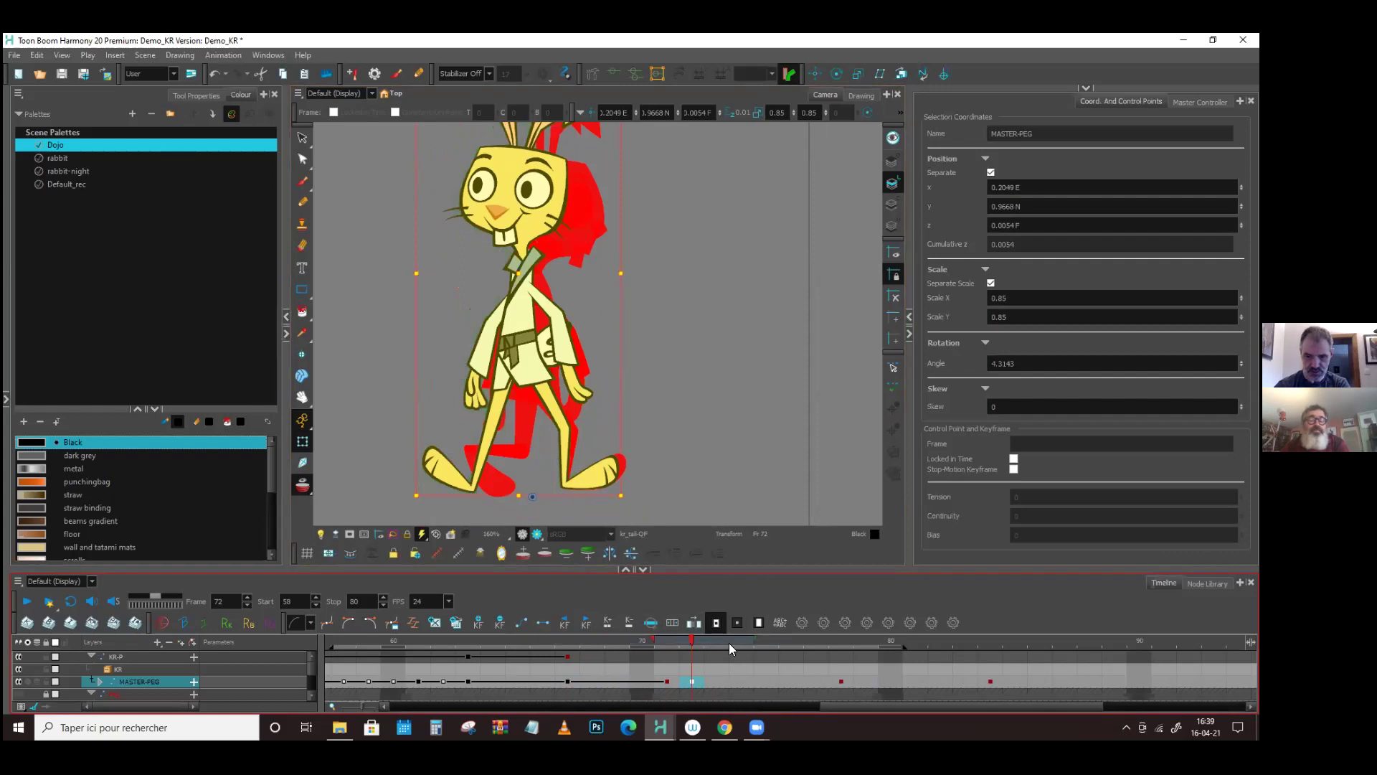
left_click(522, 622)
- Extend the exposure at frame 78 so the final MASTER-PEG keyframe falls on frame 86, and set the playback stop to 88
left_click(846, 680)
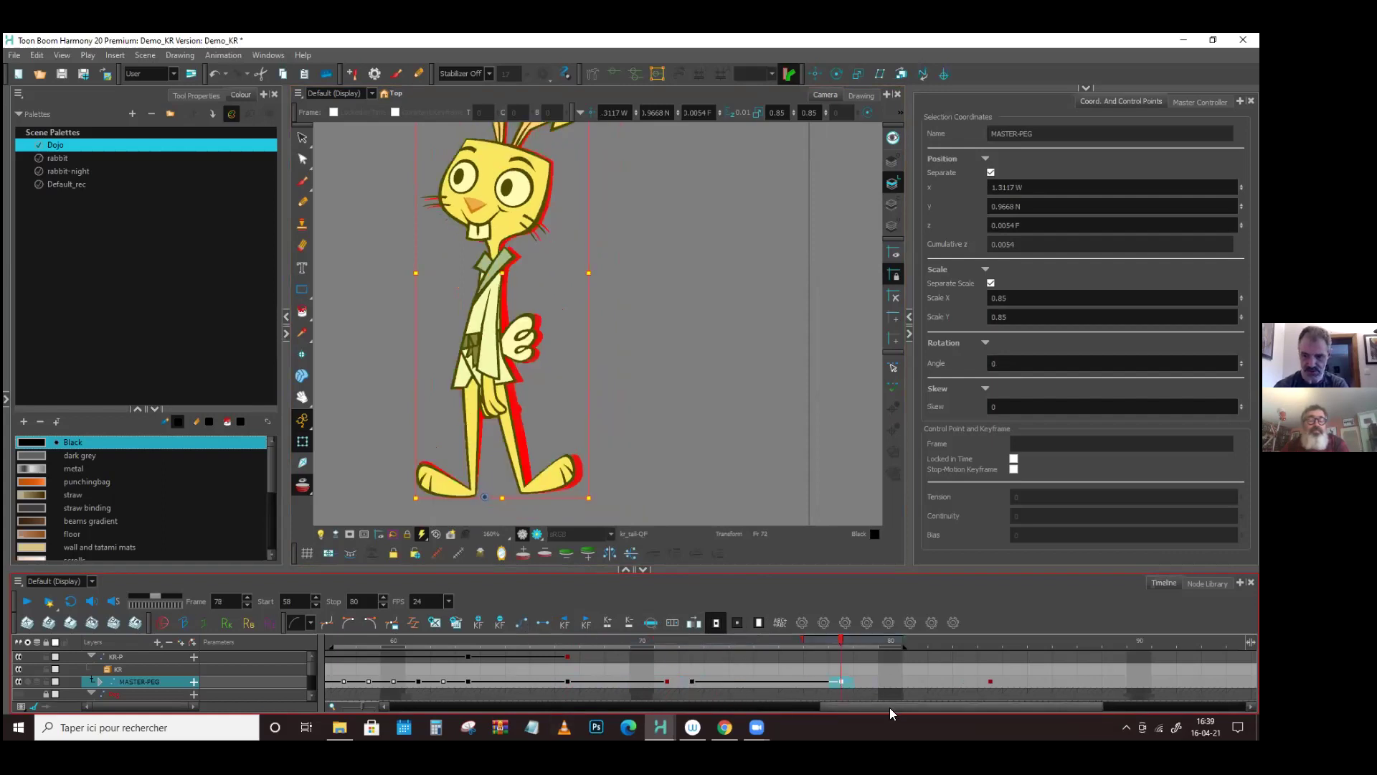
key("plus")
left_click_drag(904, 646, 1107, 650)
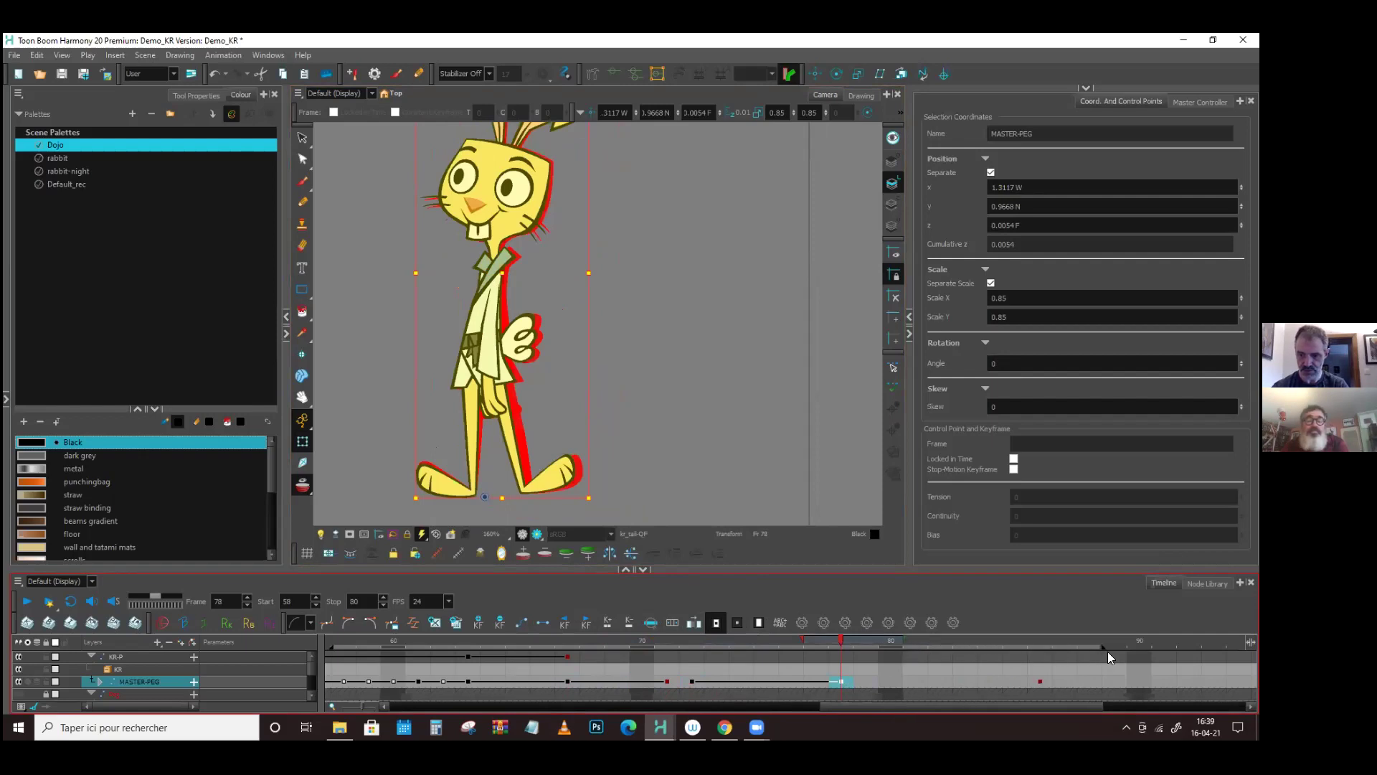
- Try removing the MASTER-PEG keyframe at frame 78 and scrub the direct transition from frame 72 to 86
left_click(840, 683)
key("Delete")
left_click_drag(839, 641, 619, 640)
left_click(565, 682)
left_click_drag(564, 683, 1026, 680)
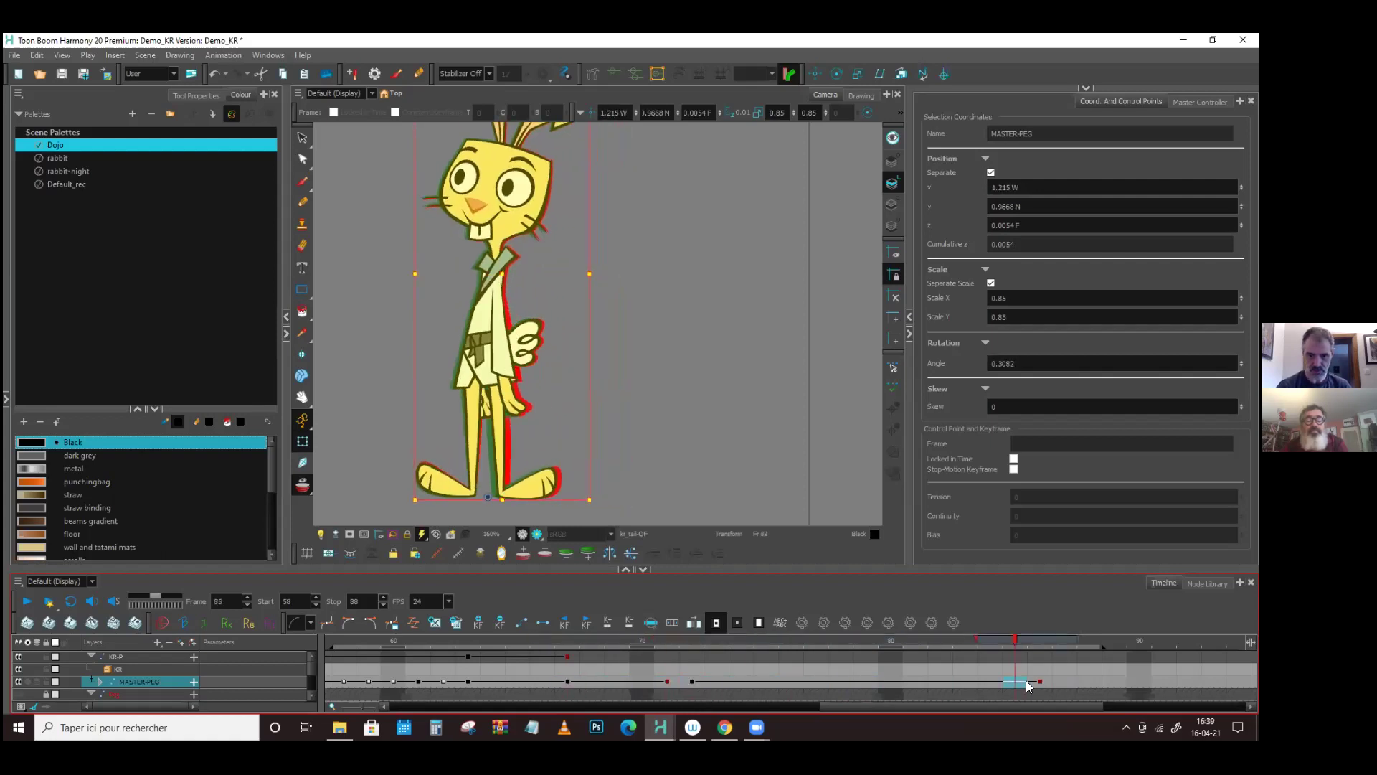
key("ctrl+z")
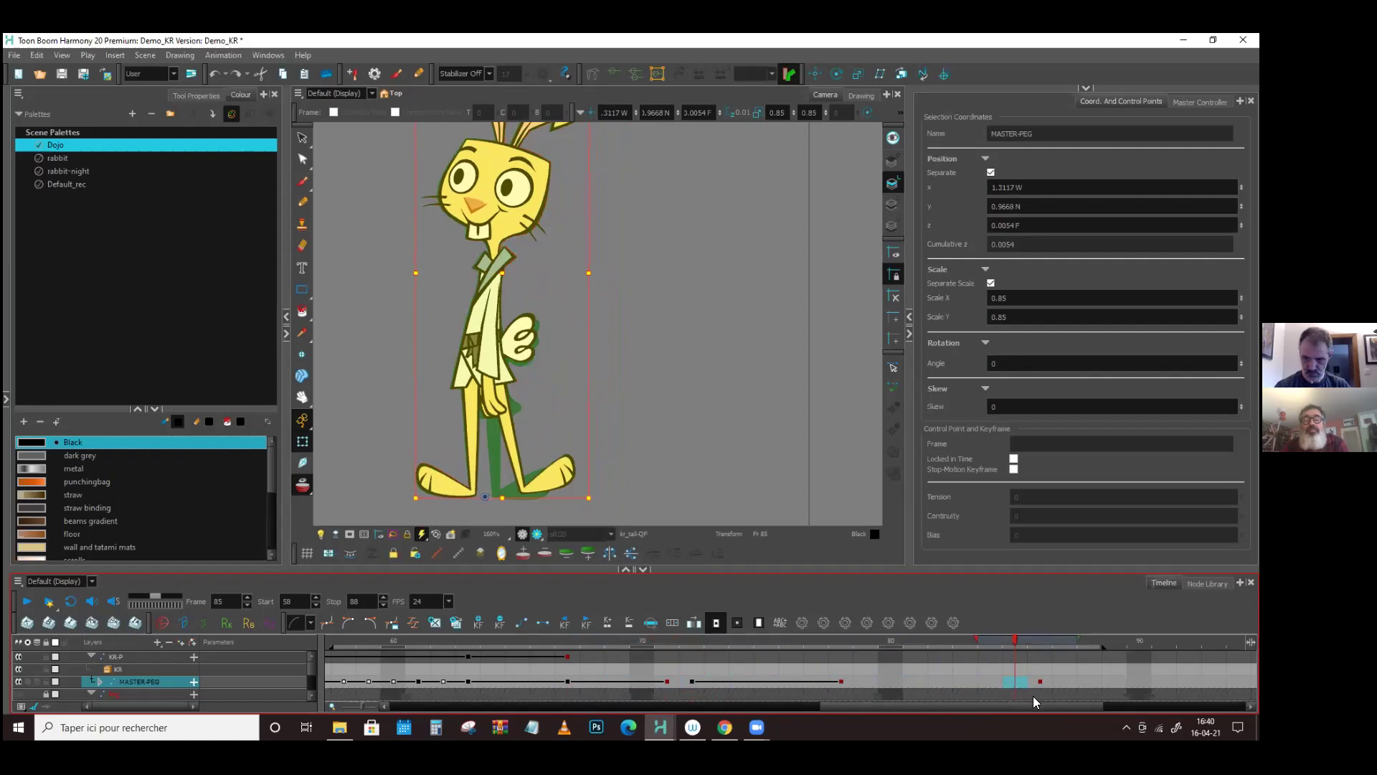
- Convert the MASTER-PEG keyframe at frame 78 to a motion keyframe and scrub back through the interpolated walk
left_click(841, 682)
left_click(524, 623)
left_click_drag(862, 643, 517, 681)
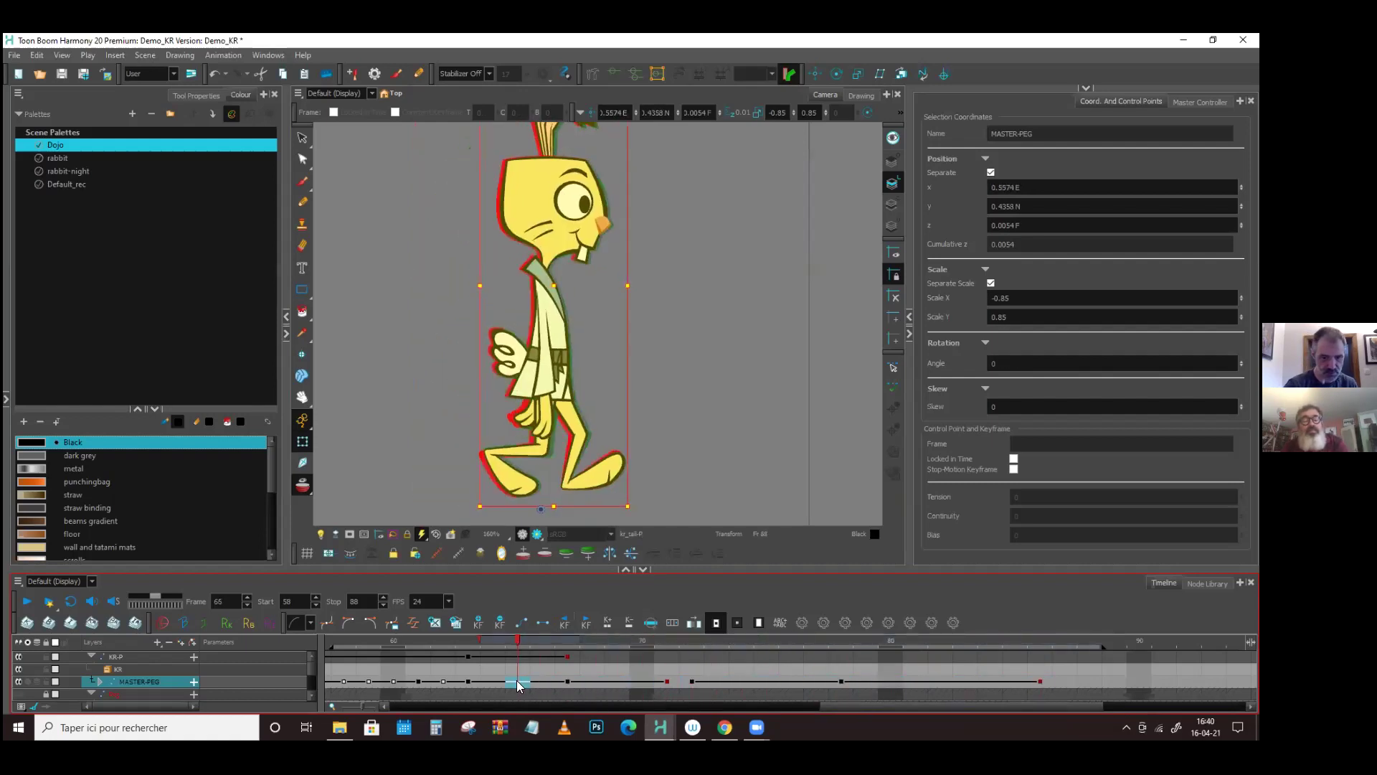
- Play back and scrub the interpolated walk-to-stop transition to judge its timing
left_click(27, 602)
left_click(27, 605)
left_click(693, 639)
left_click_drag(693, 640, 644, 676)
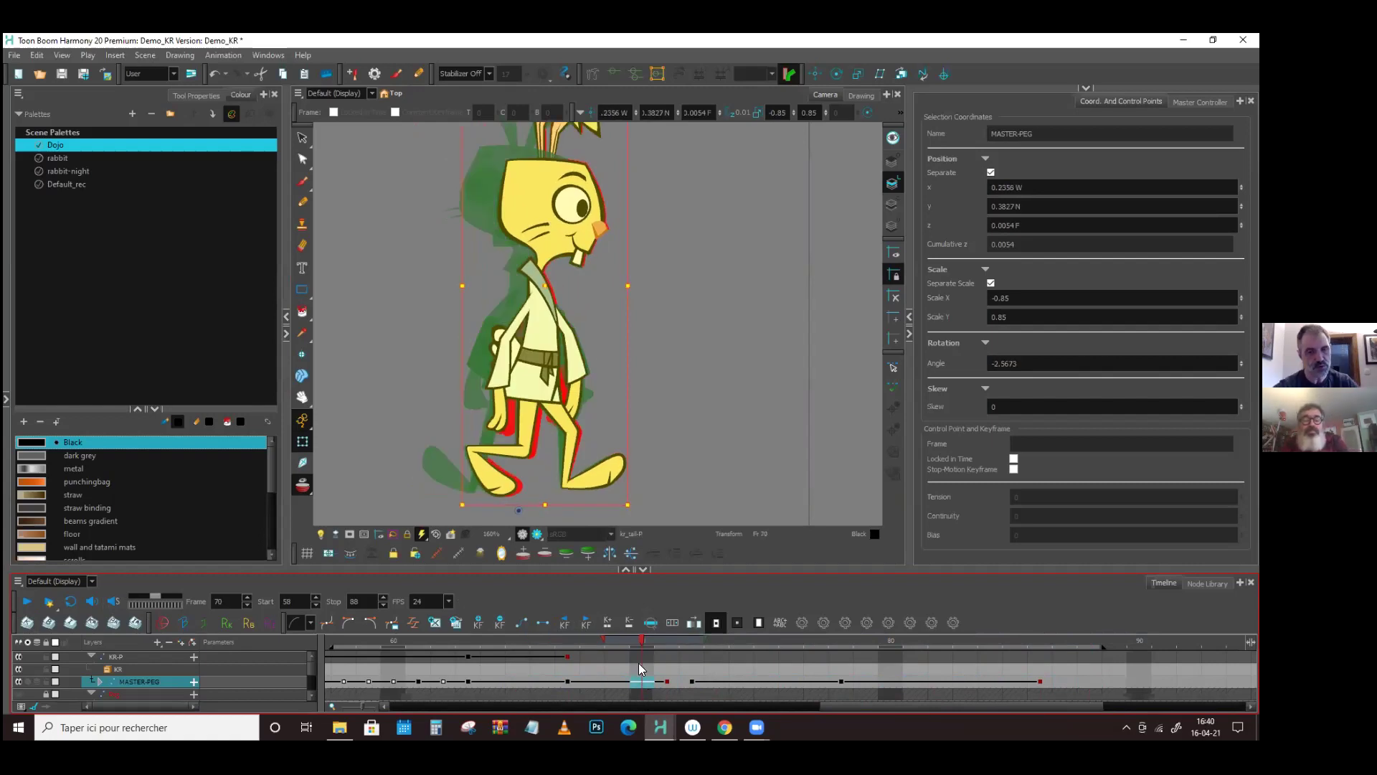
left_click_drag(643, 640, 544, 649)
left_click(29, 603)
left_click(29, 605)
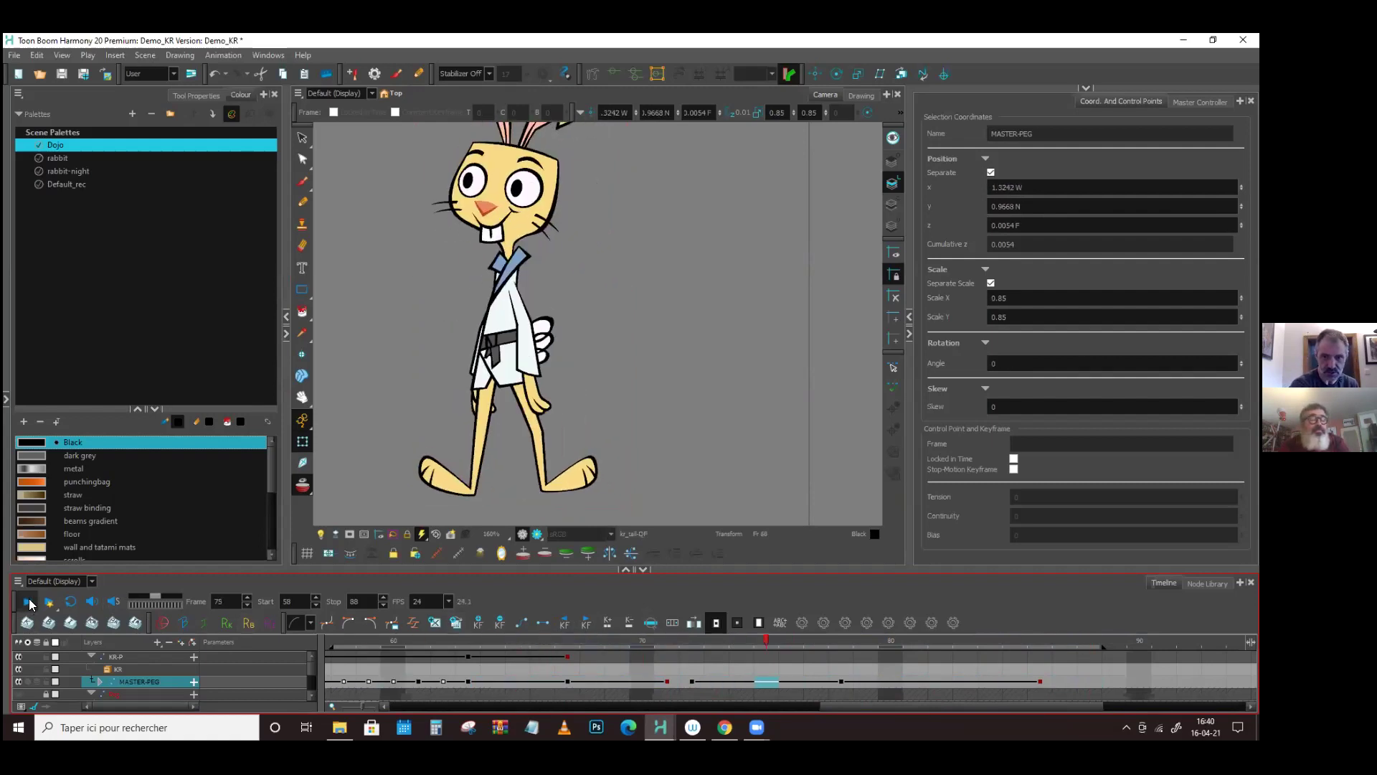
- Apply a different easing preset to the MASTER-PEG keyframe at frame 67 and scrub to frame 71
left_click(568, 681)
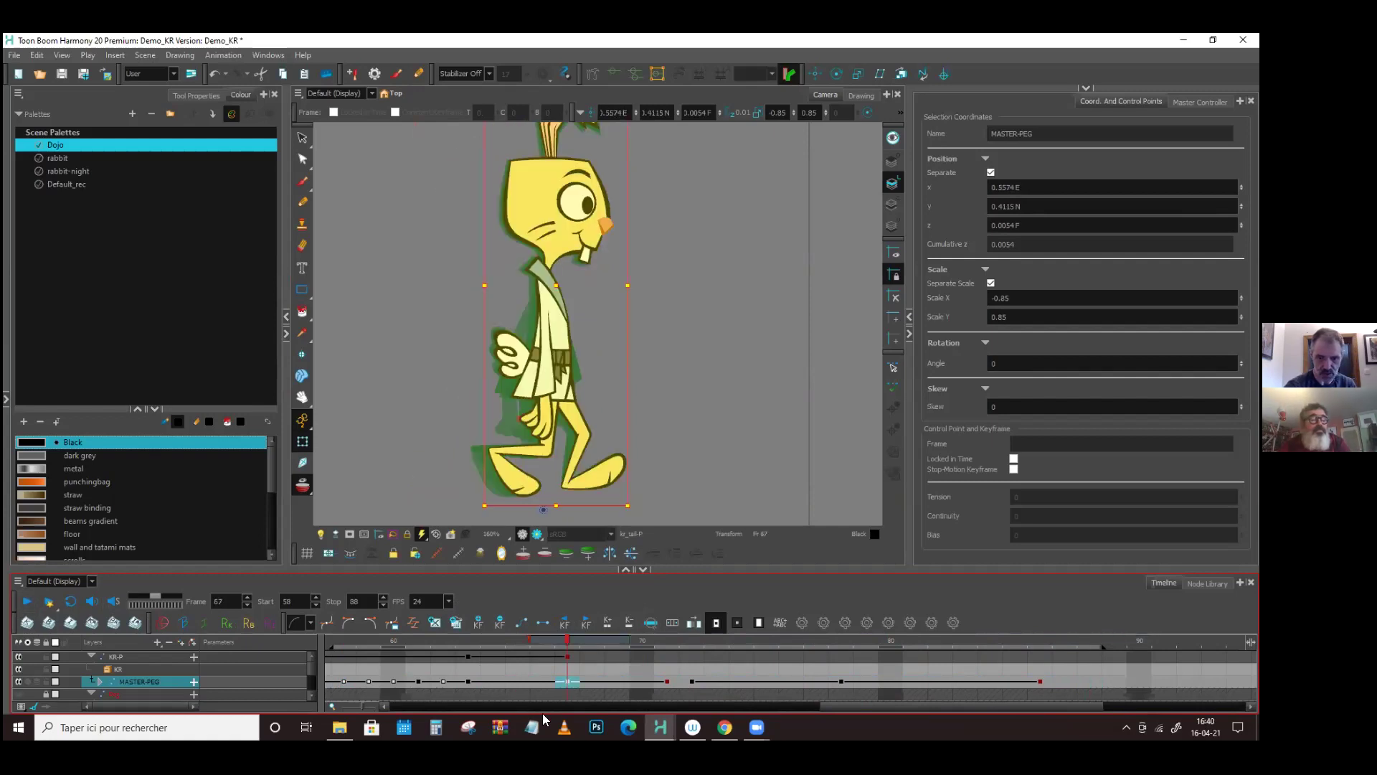
left_click(311, 624)
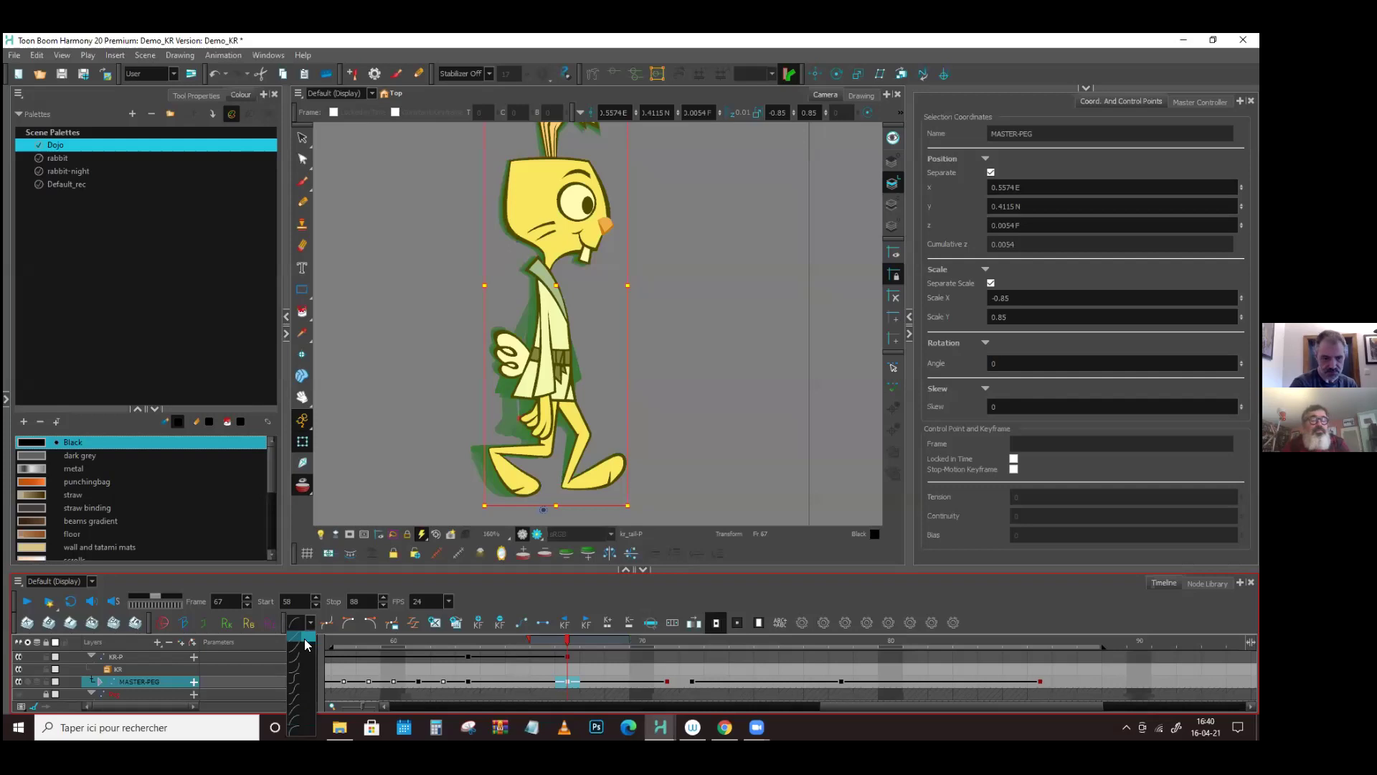
left_click(302, 672)
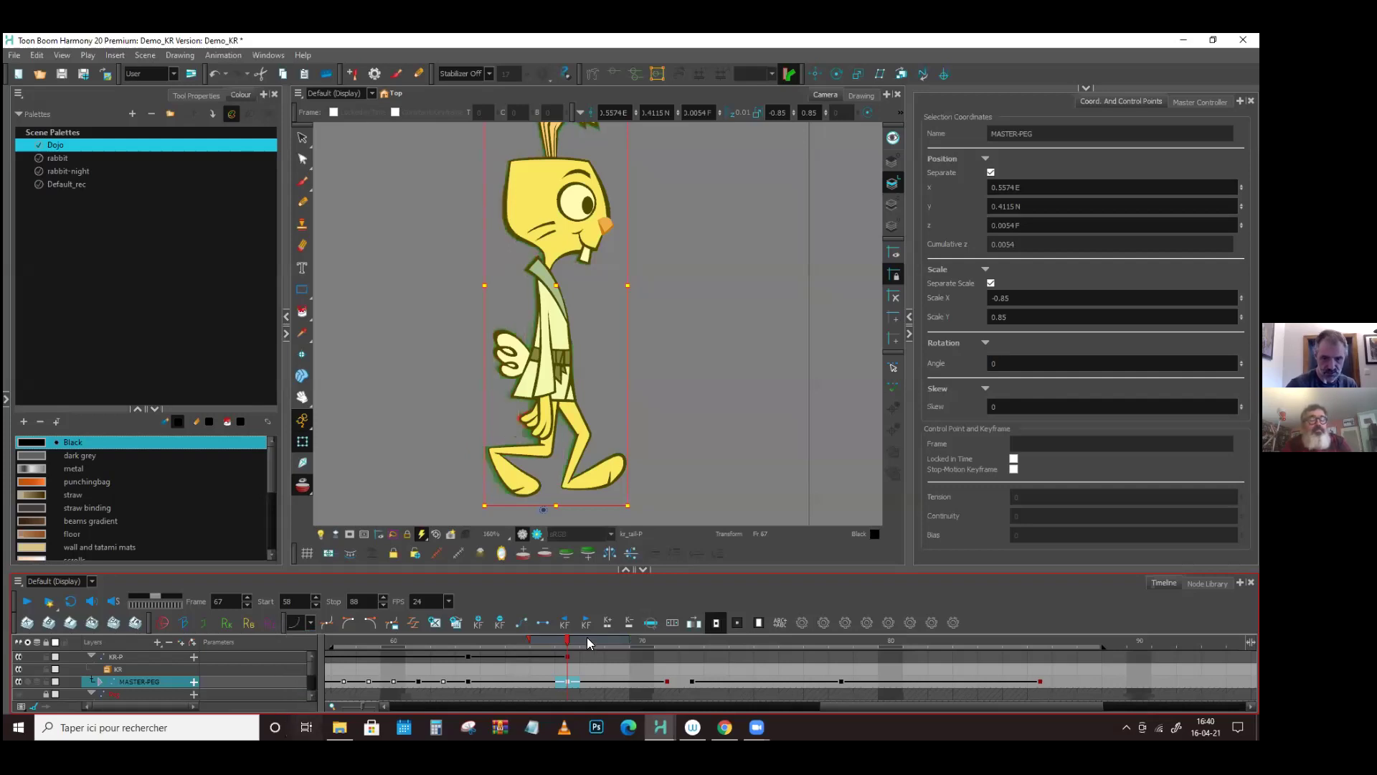
left_click_drag(584, 641, 660, 655)
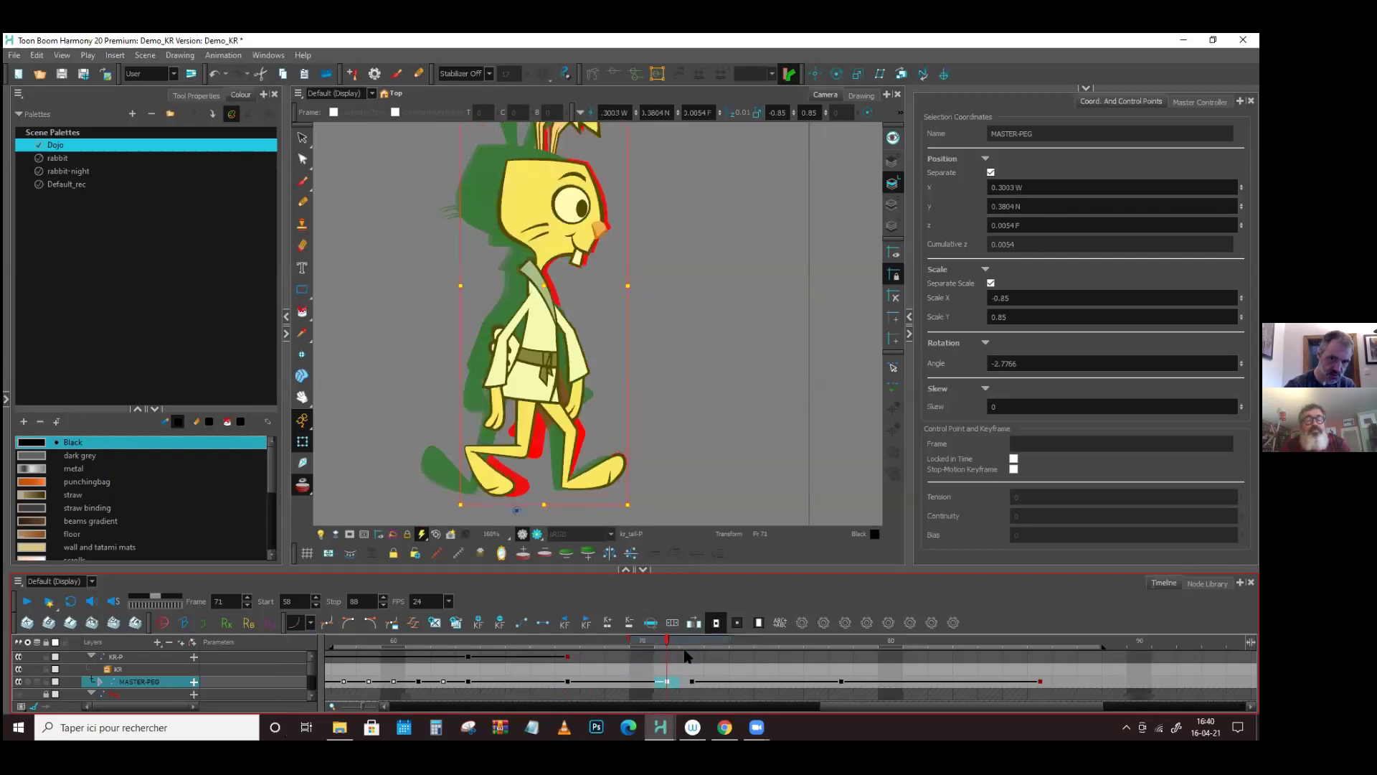
- Apply an easing preset to the MASTER-PEG keyframe at frame 78
left_click(707, 682)
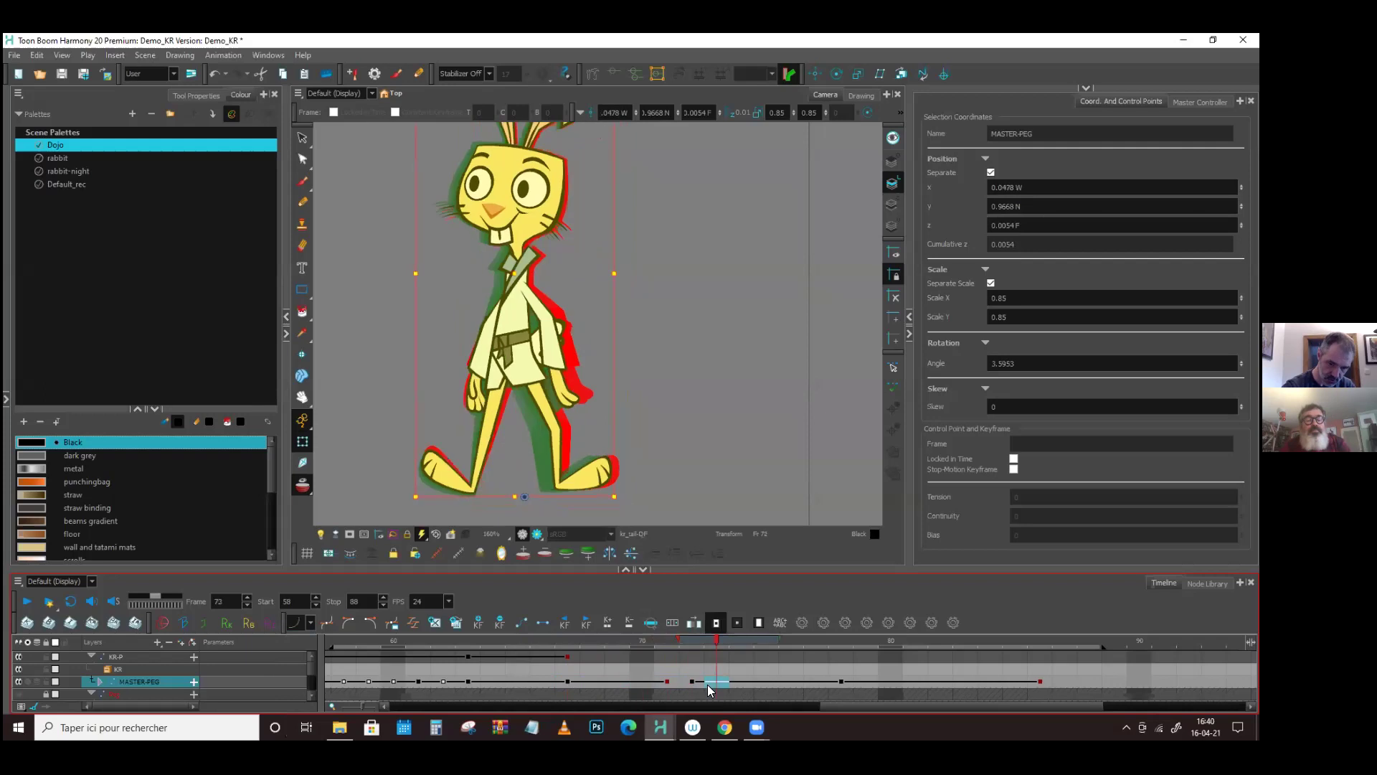
left_click(845, 682)
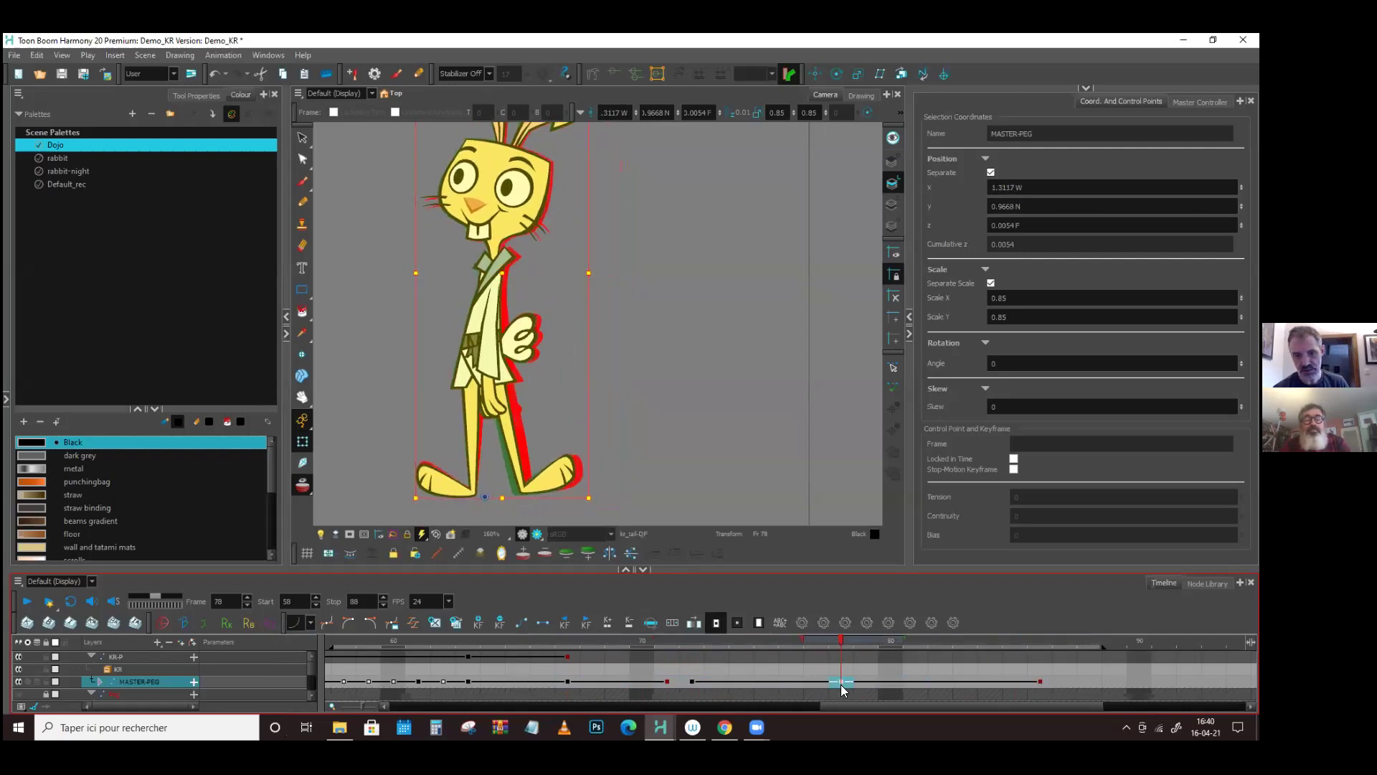
left_click(311, 626)
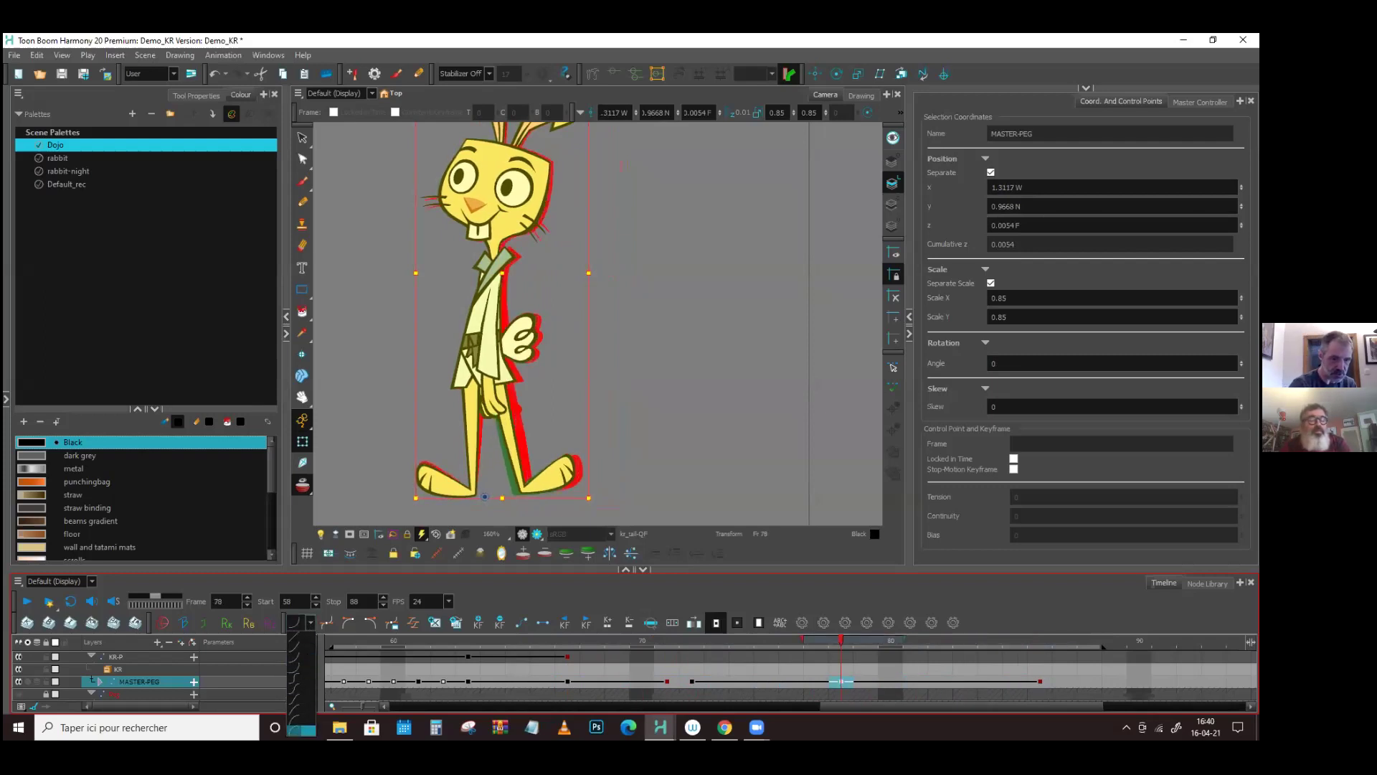
left_click(302, 730)
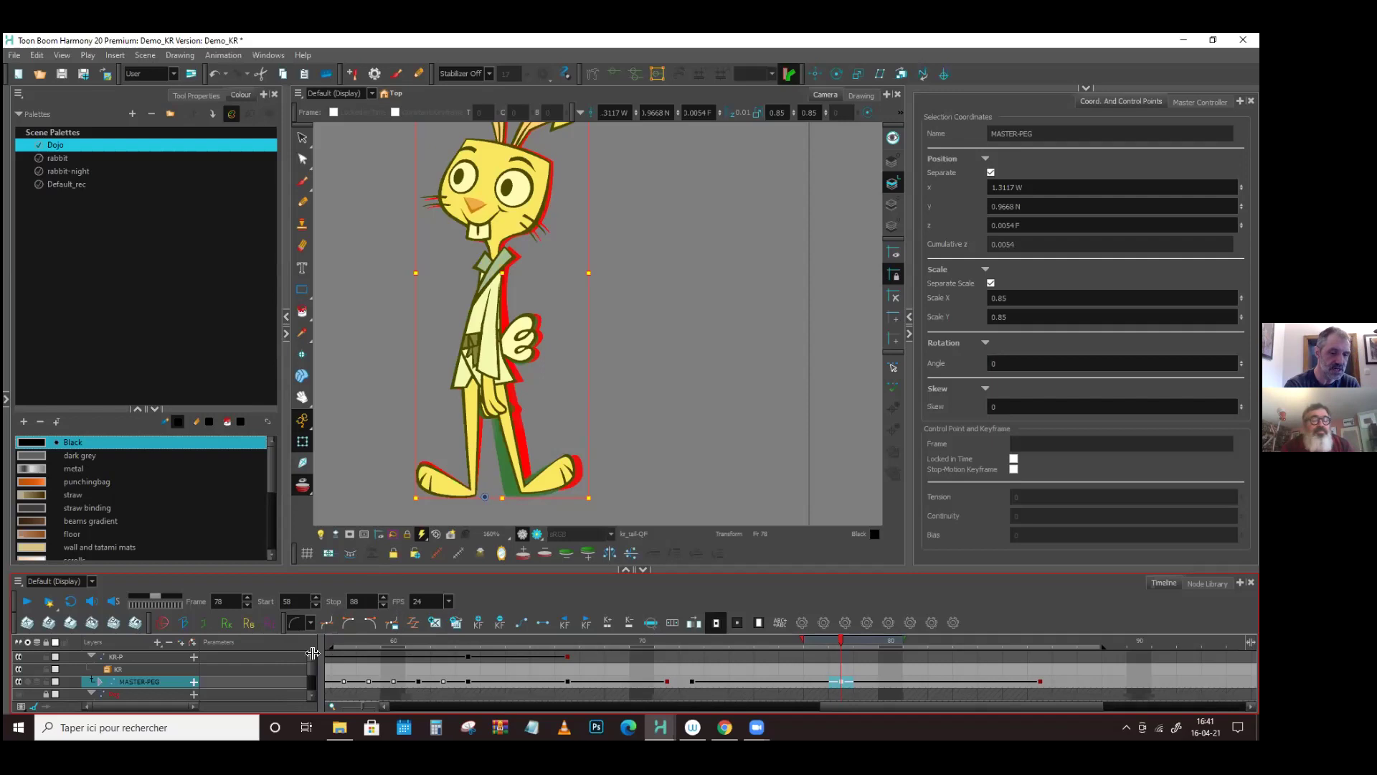
- Inspect the ease curves of the MASTER-PEG keyframes at frames 78 and 86 in Set Ease for Multiple Parameters
left_click(412, 624)
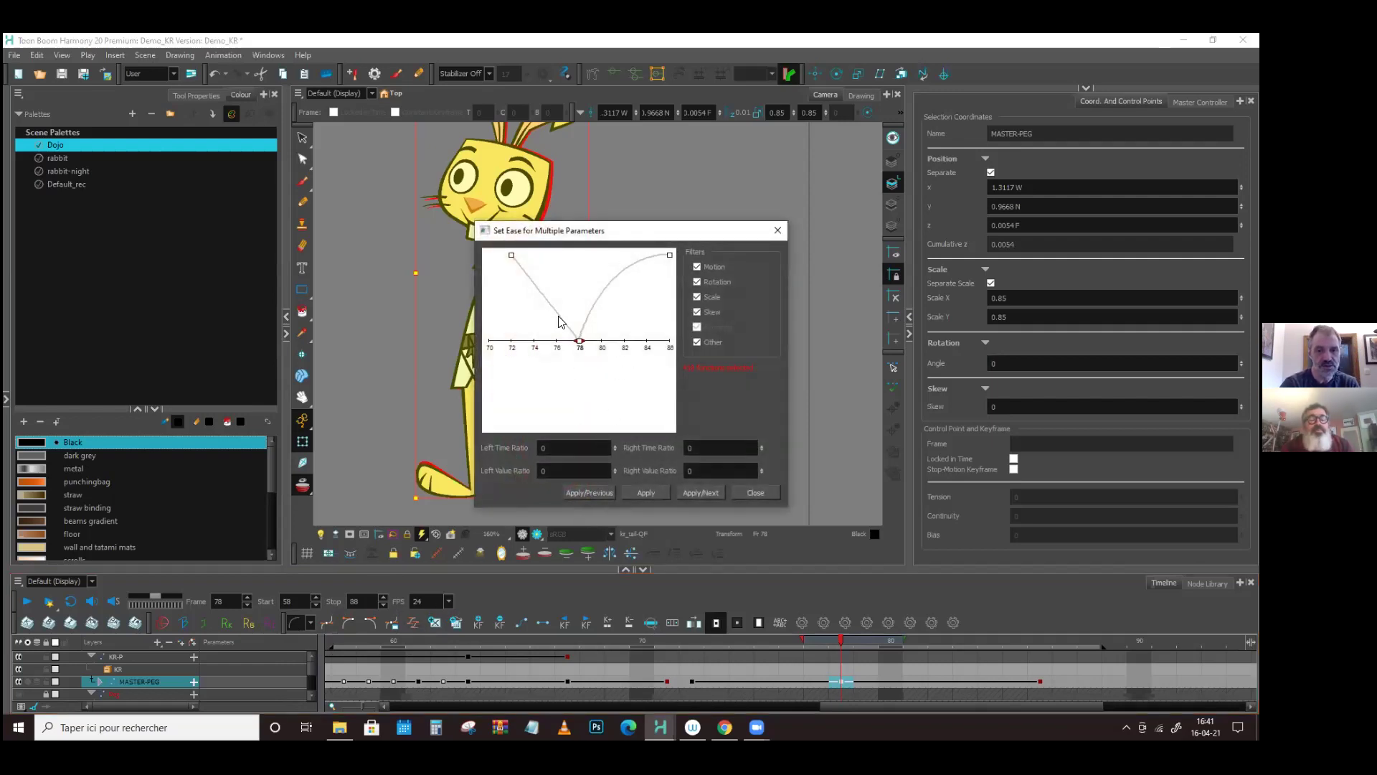
left_click(778, 231)
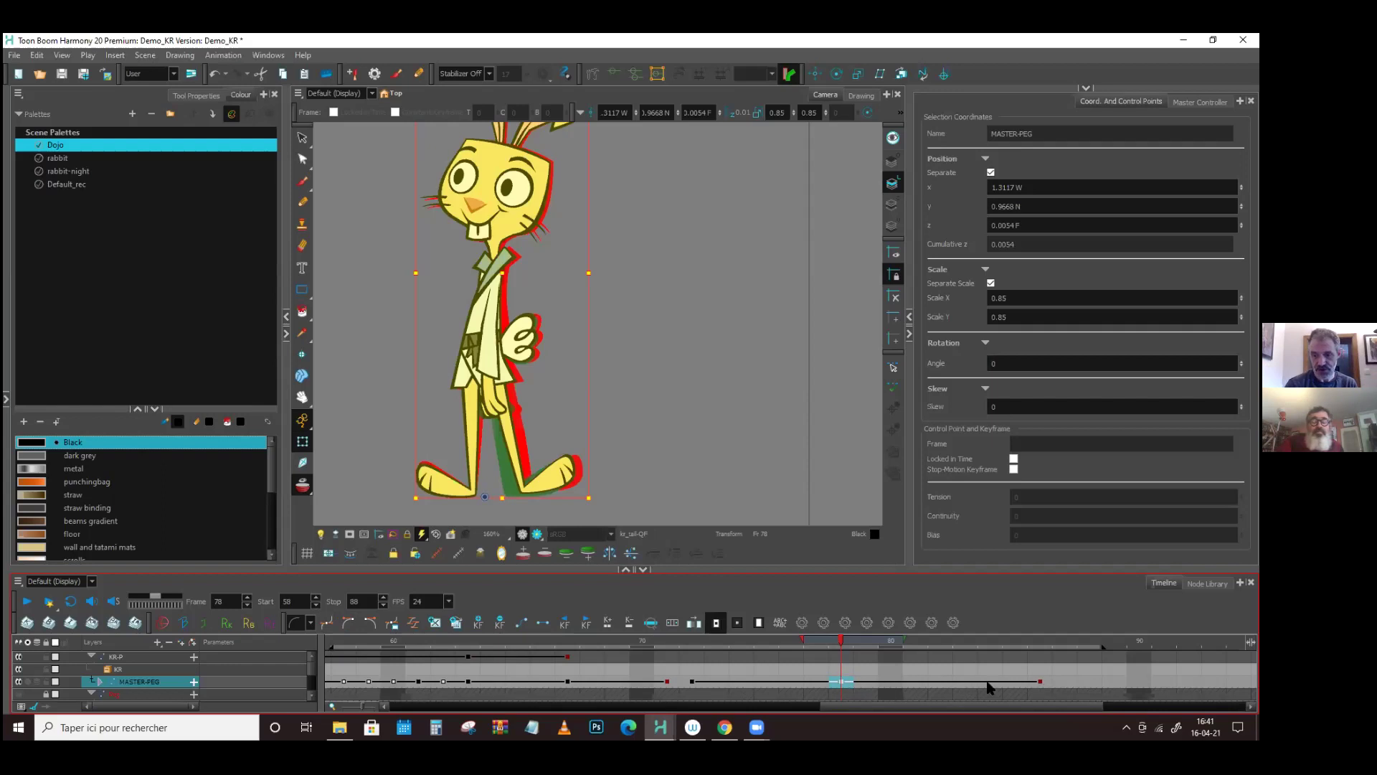
left_click(413, 622)
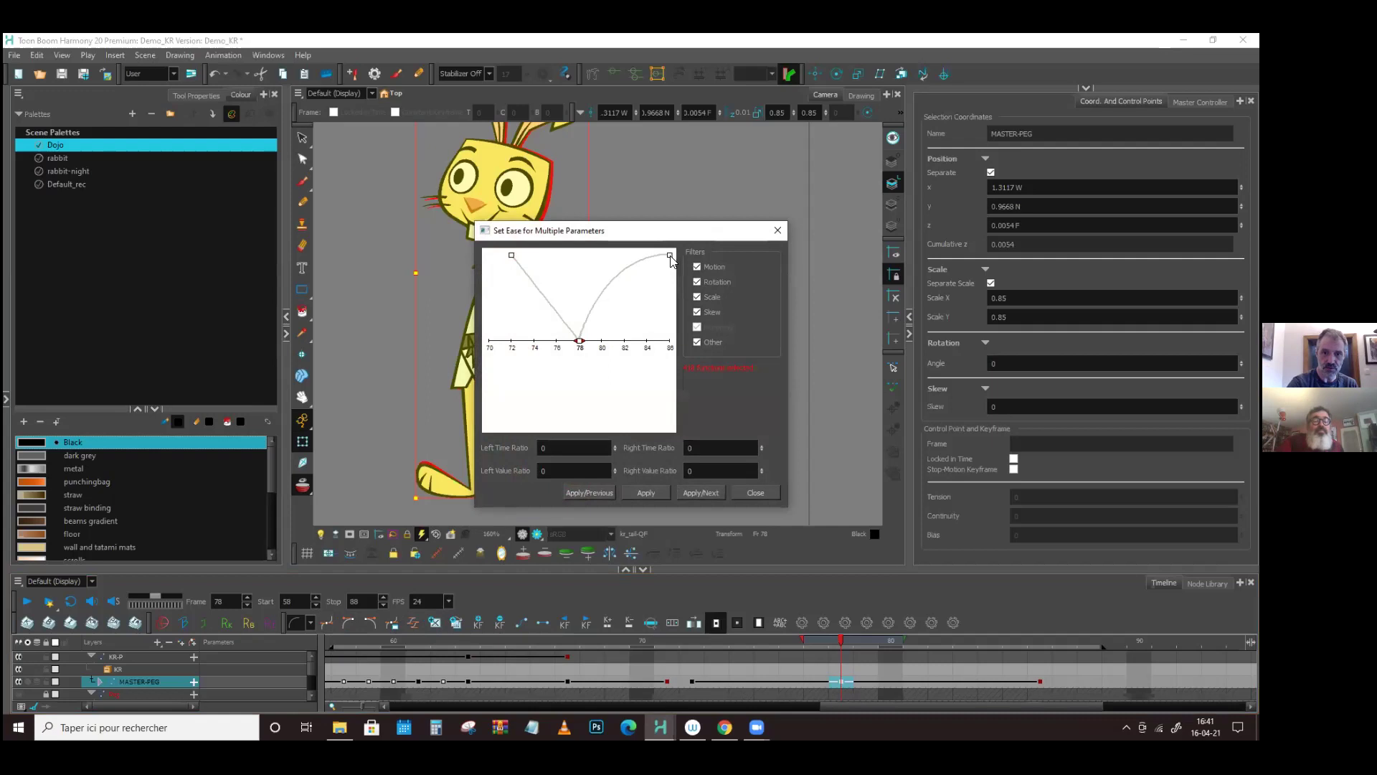
left_click(701, 493)
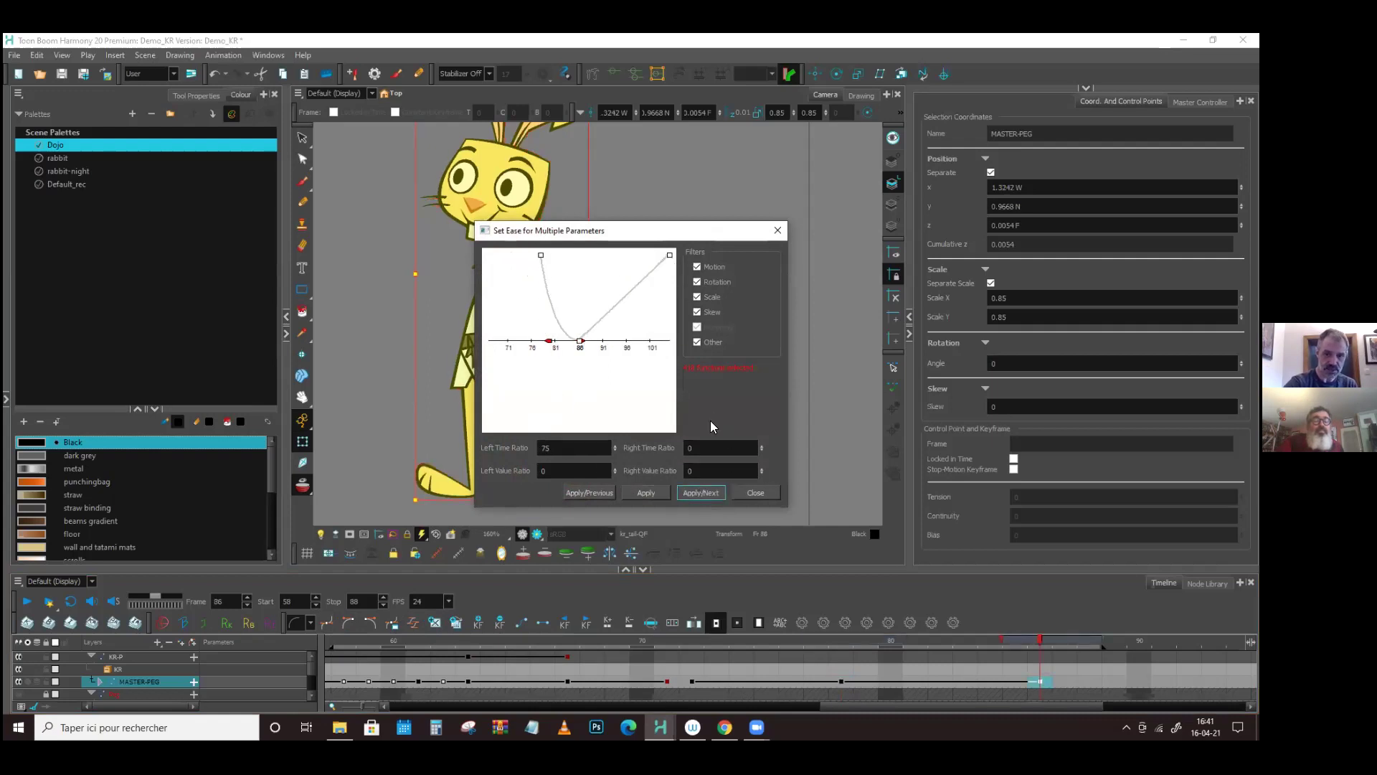
left_click(756, 493)
- Set the MASTER-PEG ease at frame 78 to left and right time ratios of 33 and check its curve
left_click(841, 680)
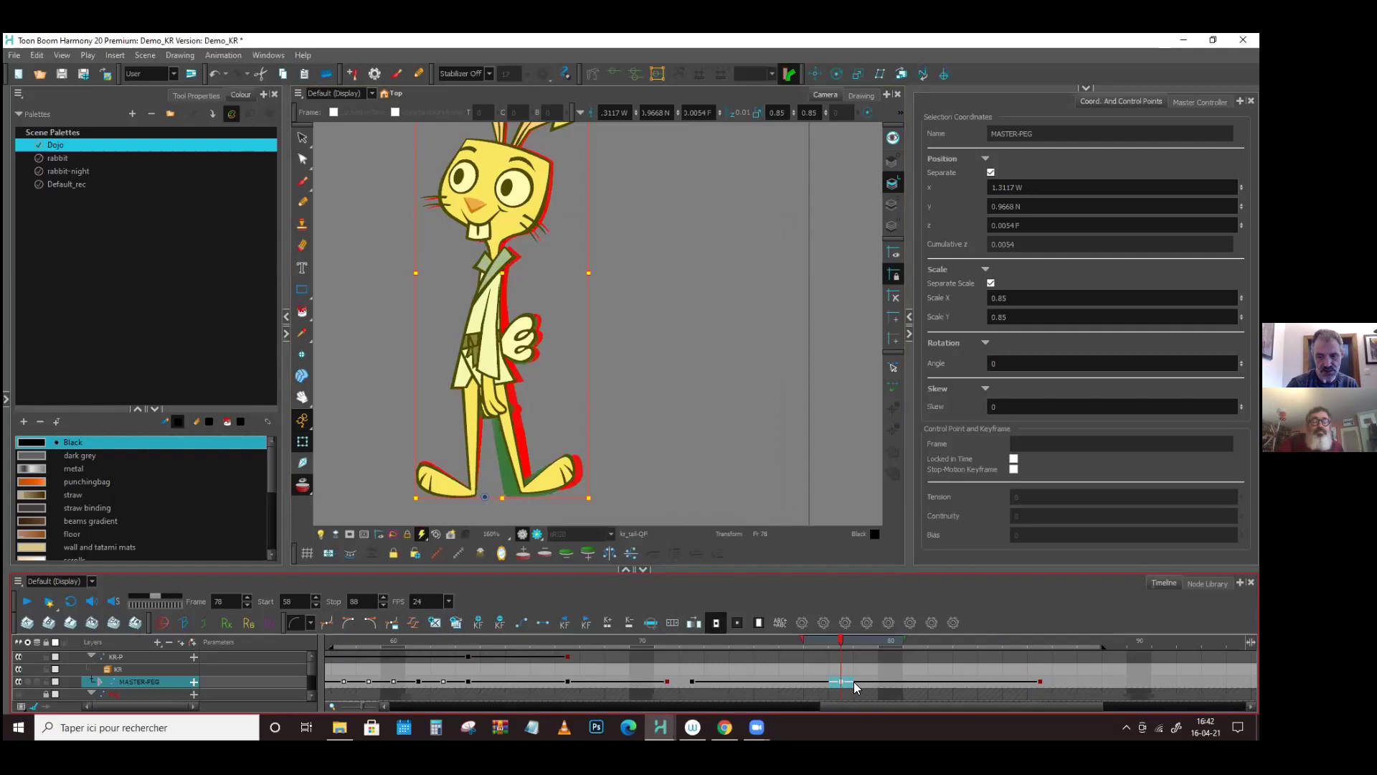
left_click(326, 622)
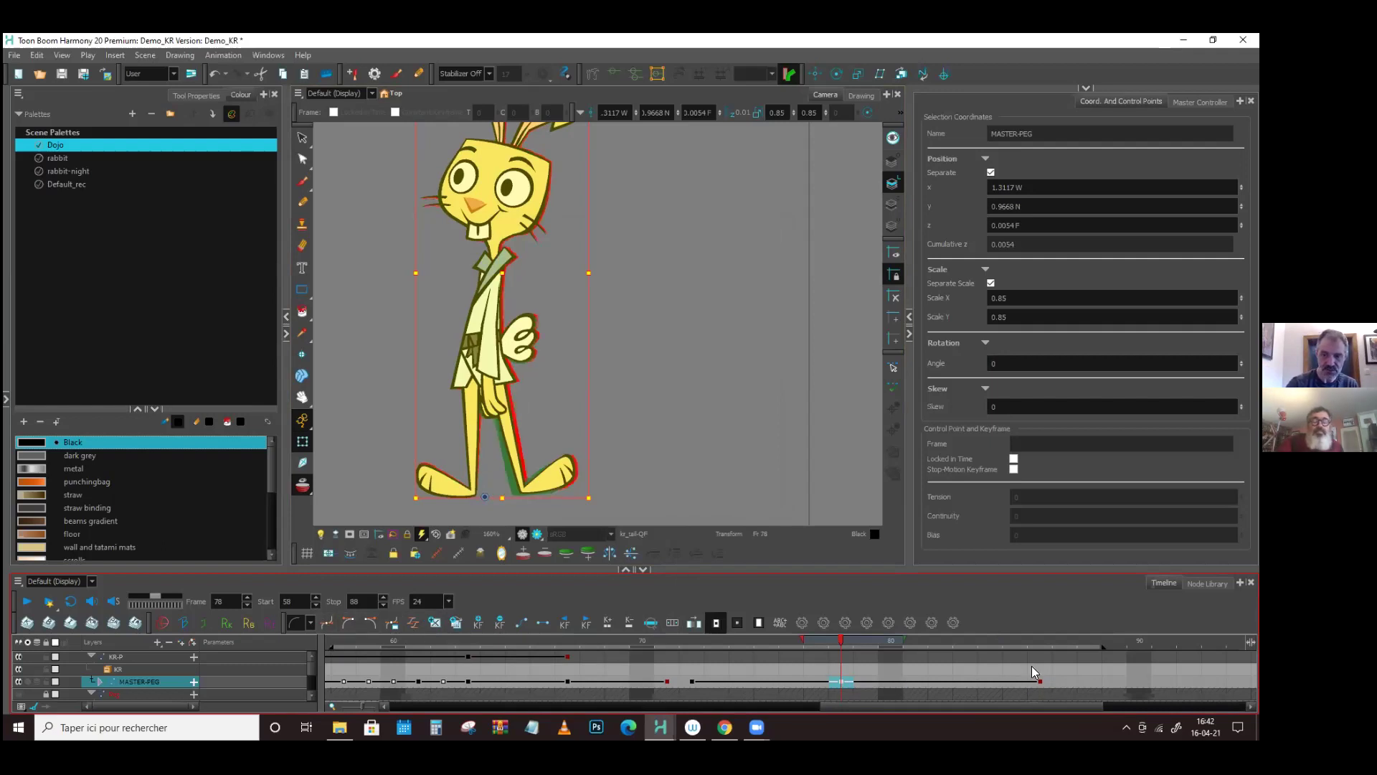
left_click(435, 622)
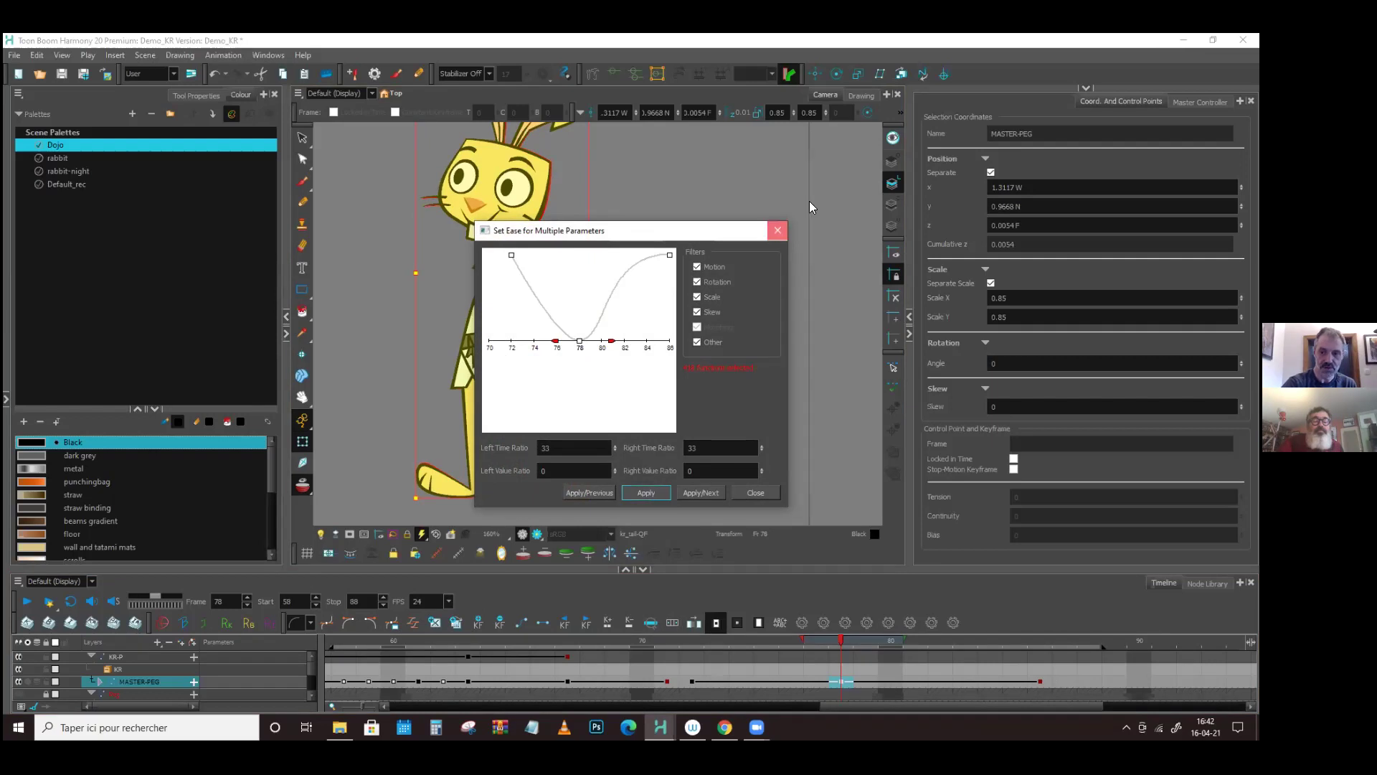
key("Escape")
- Scrub back to frame 66 and play the walk-to-stop transition several times to judge the new easing
left_click_drag(841, 643, 547, 669)
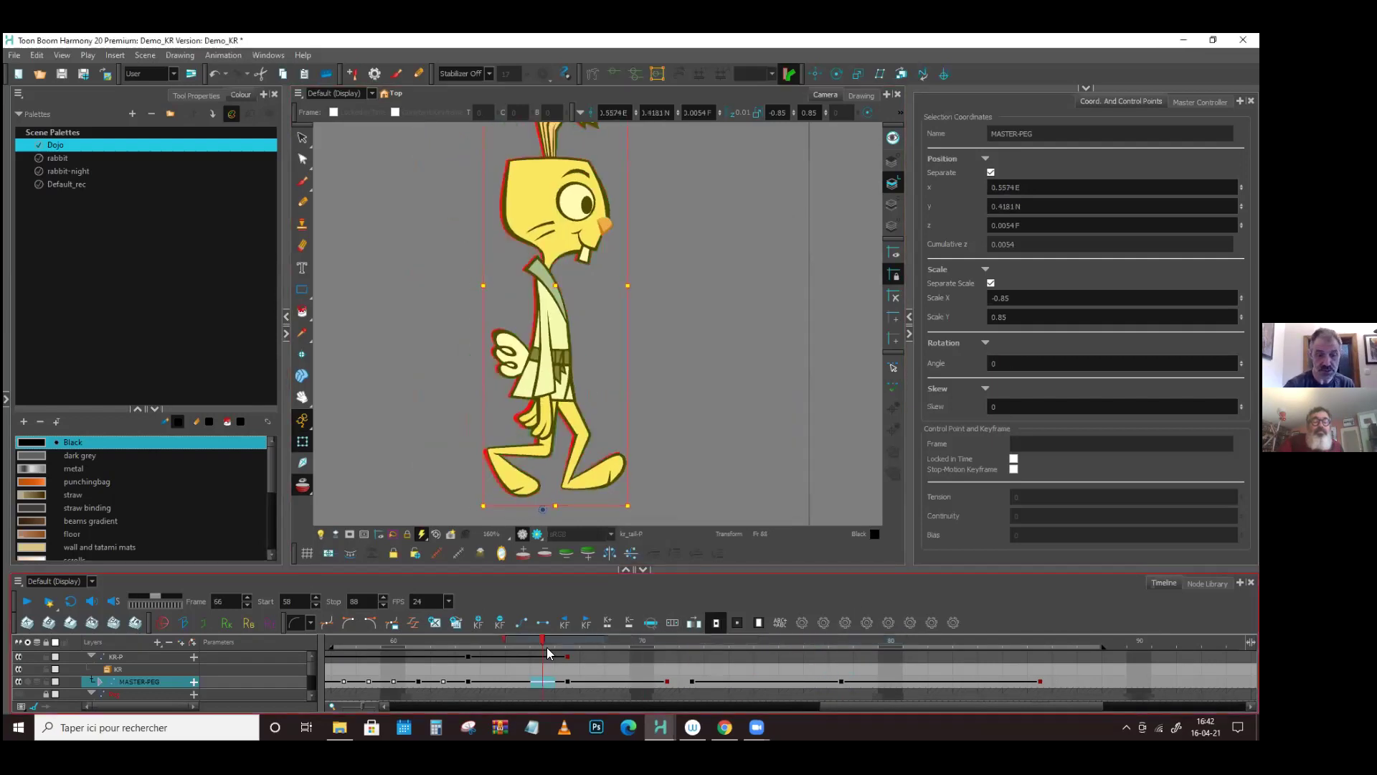
left_click(29, 603)
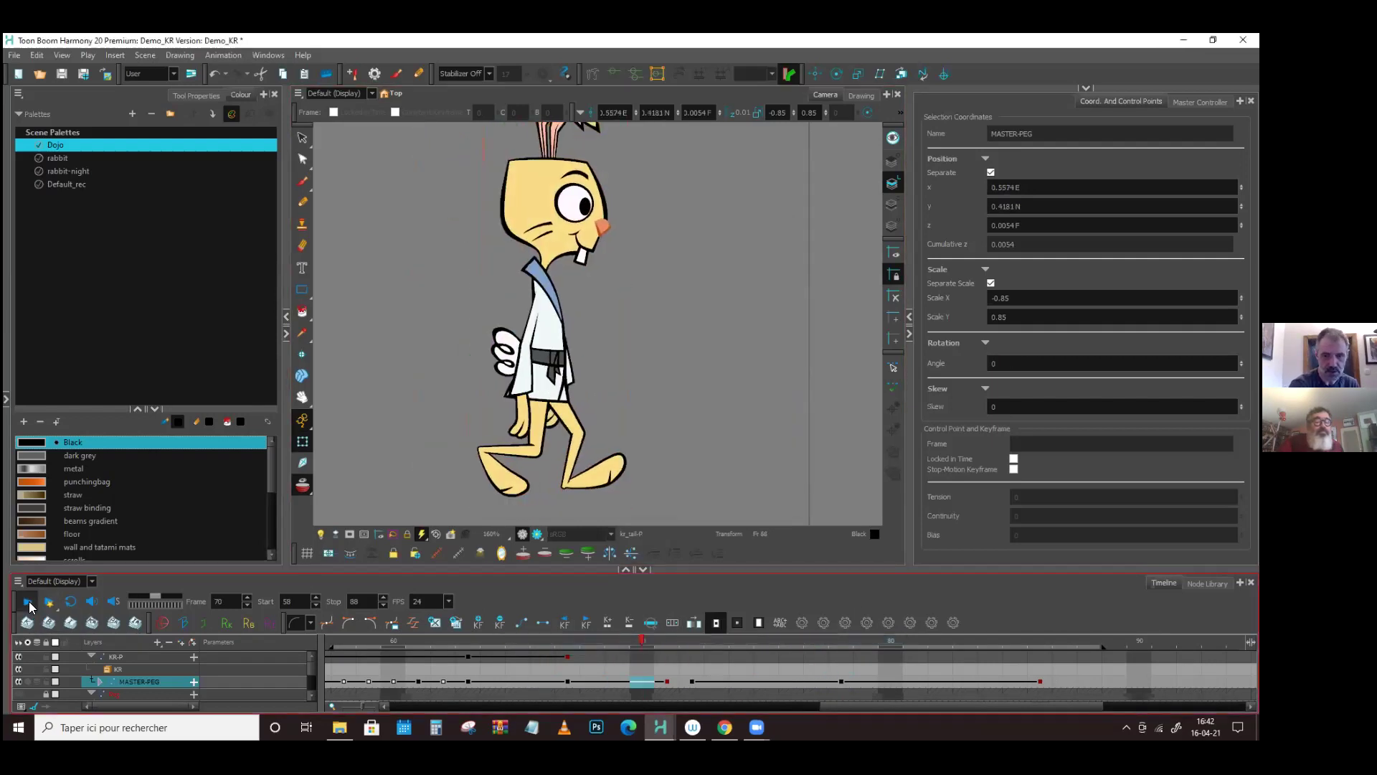
left_click(29, 603)
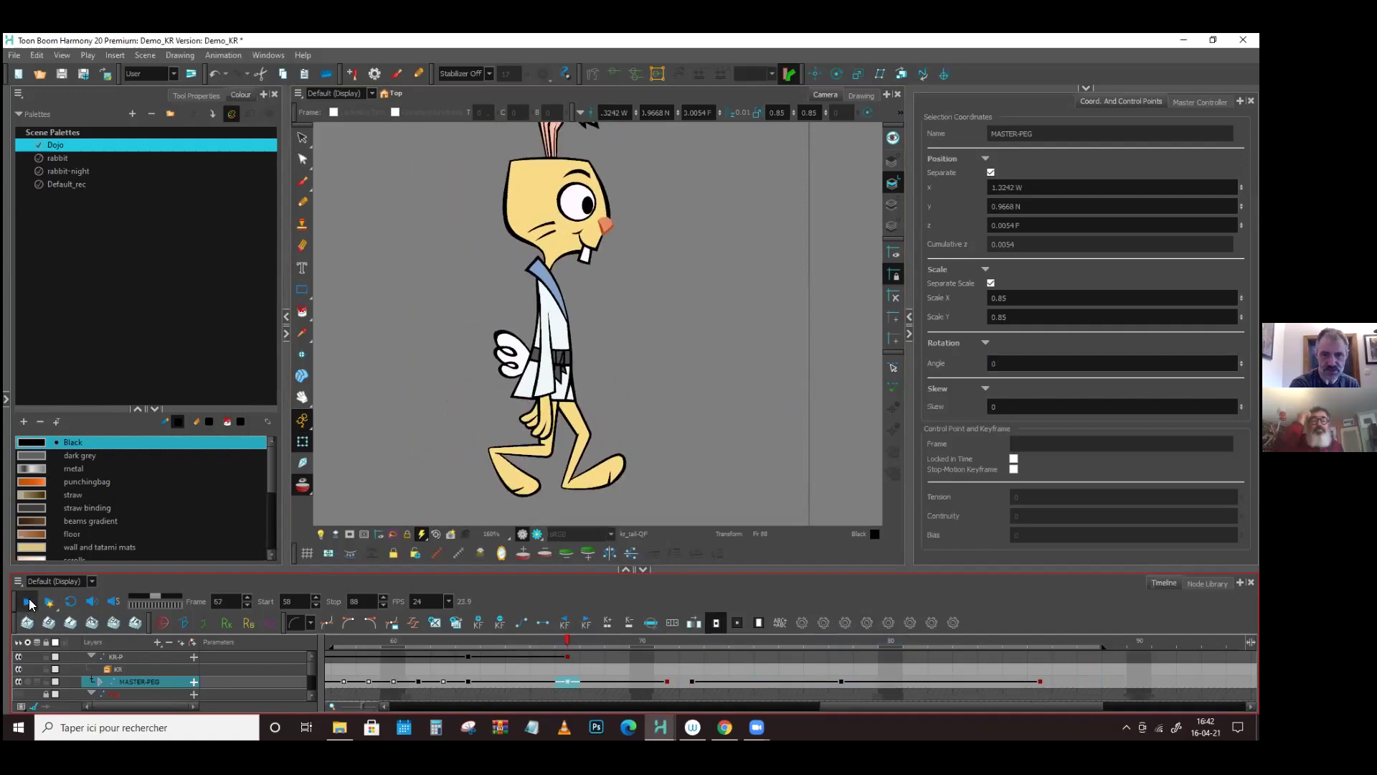
left_click(29, 602)
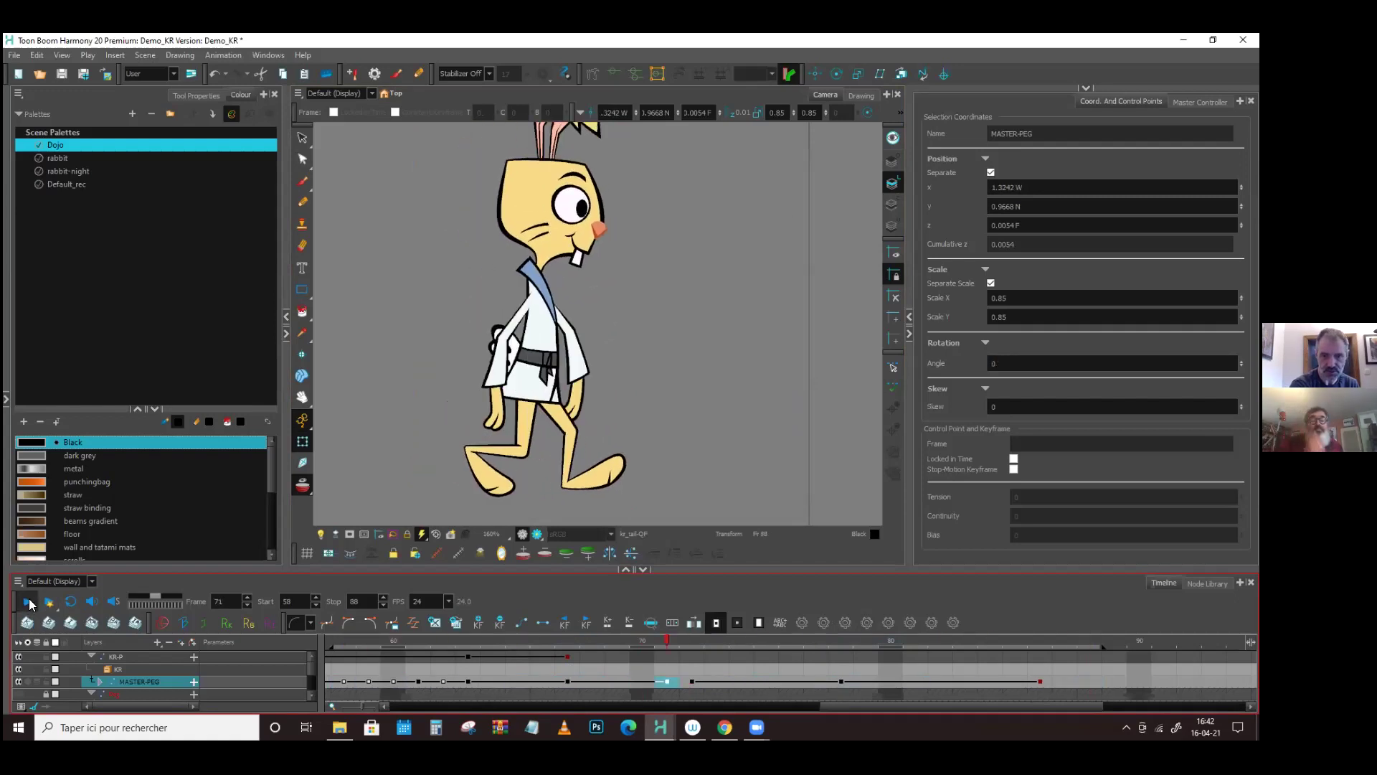
left_click(31, 605)
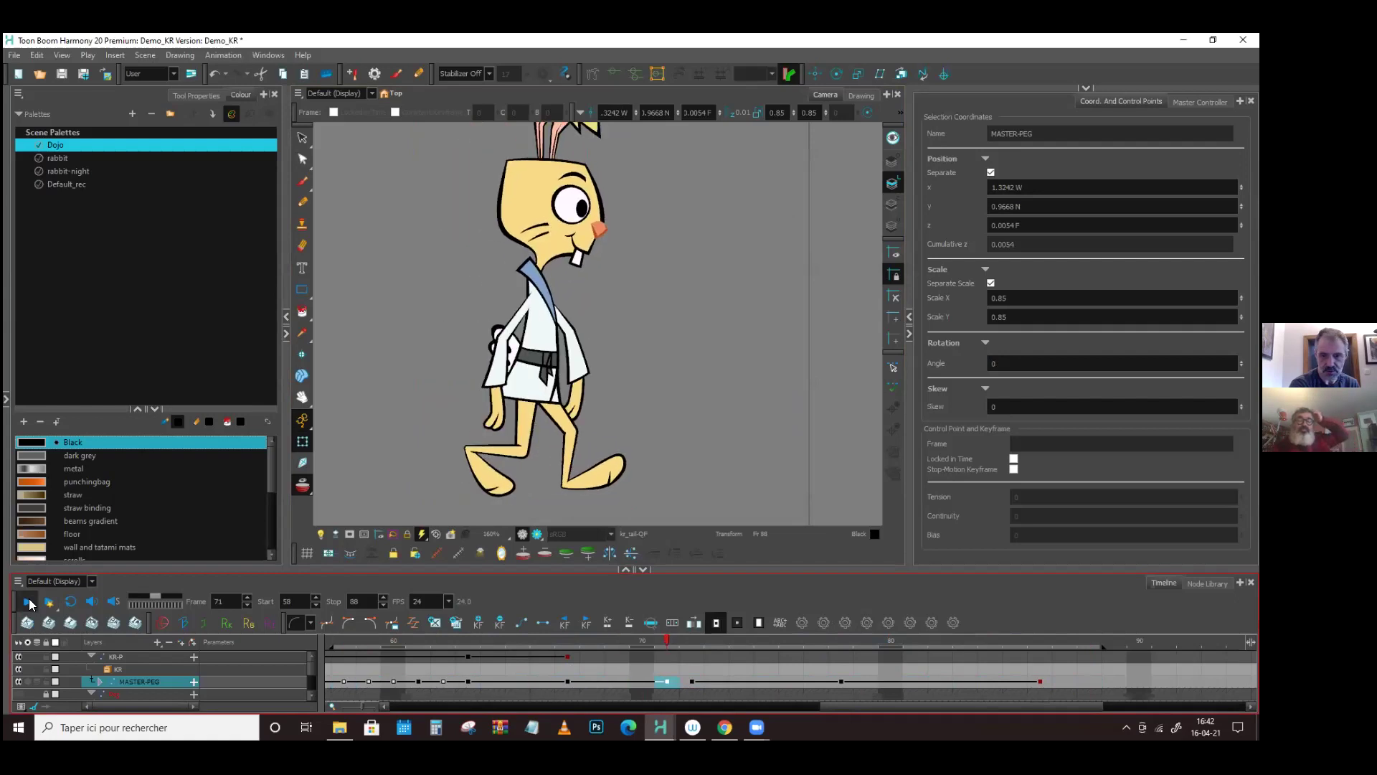
left_click(30, 604)
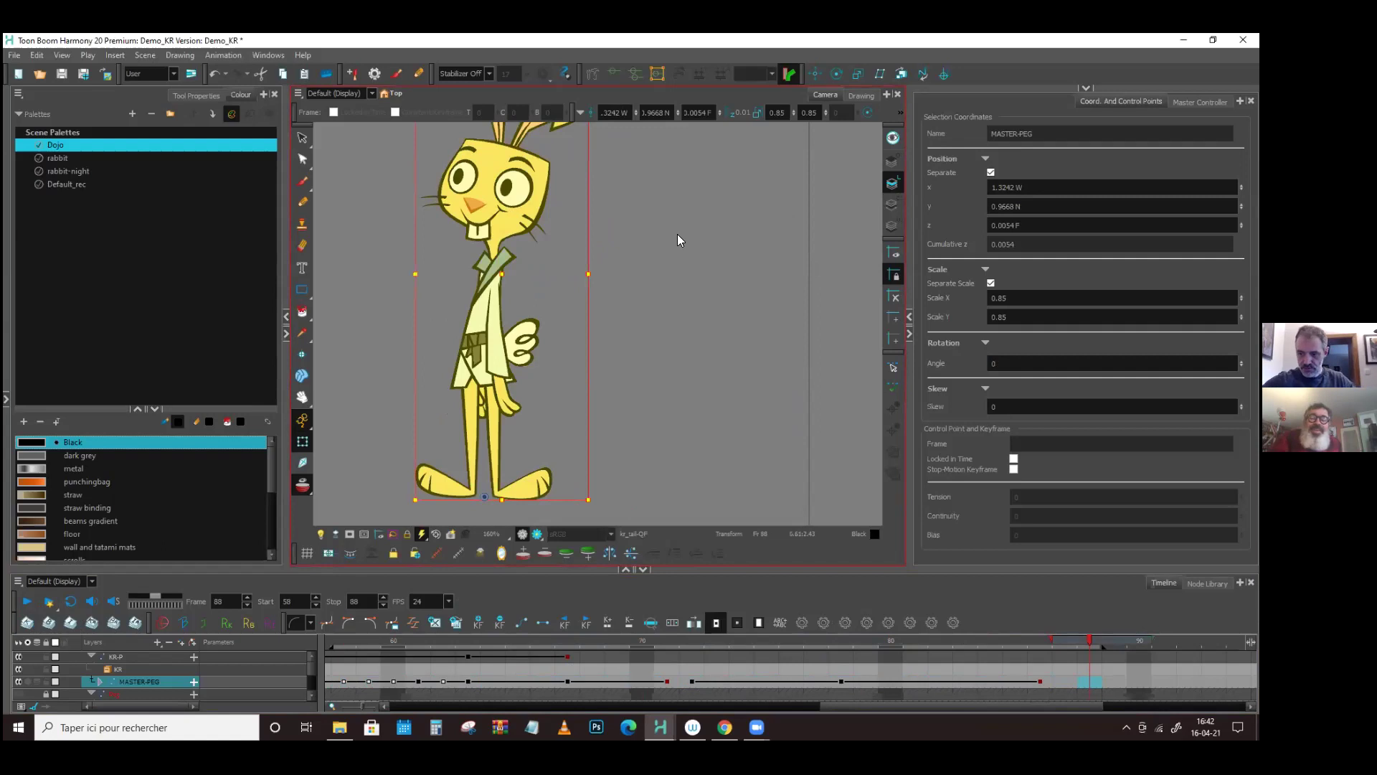
- Bring the rabbit's head into view and step through the frames up to 71 to examine the turn
left_click_drag(645, 206, 673, 295)
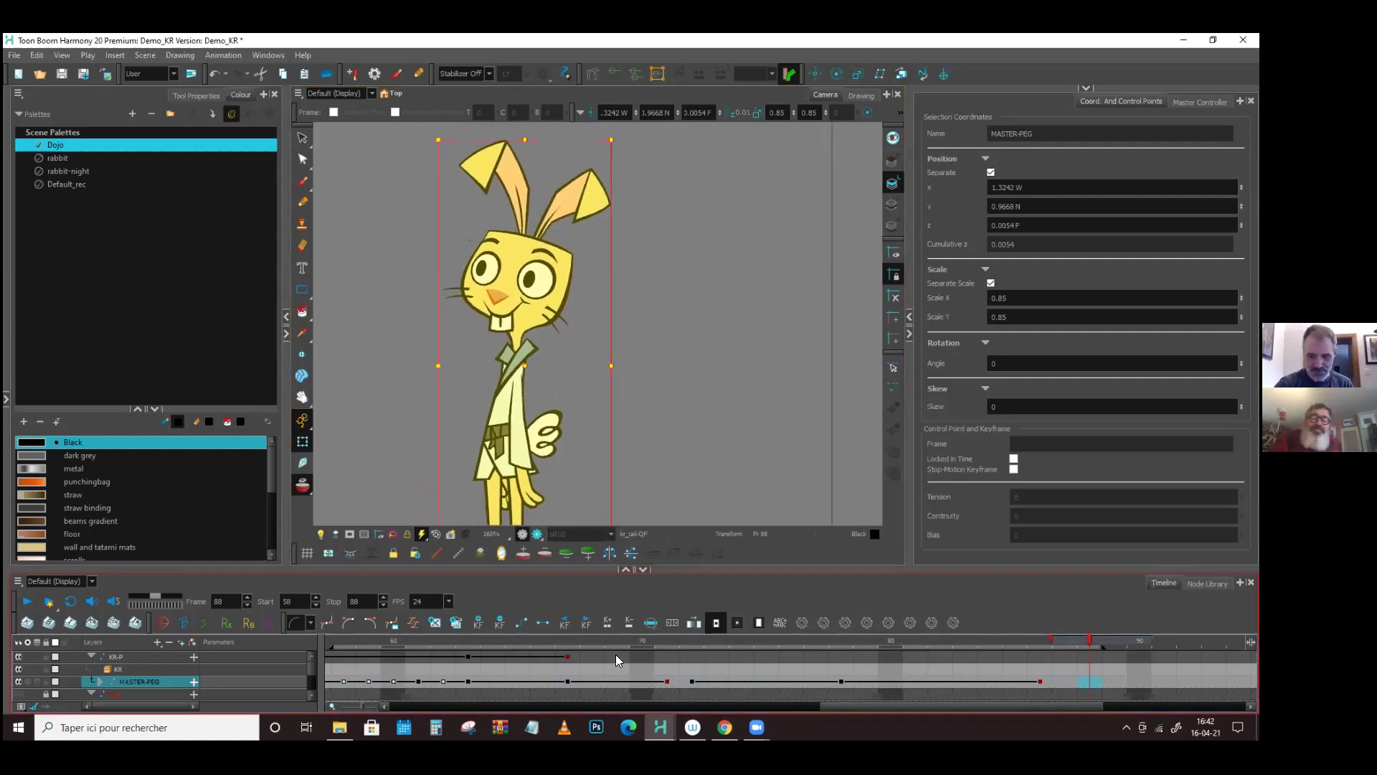
left_click_drag(574, 637, 616, 679)
key("period")
key("period")
key("period")
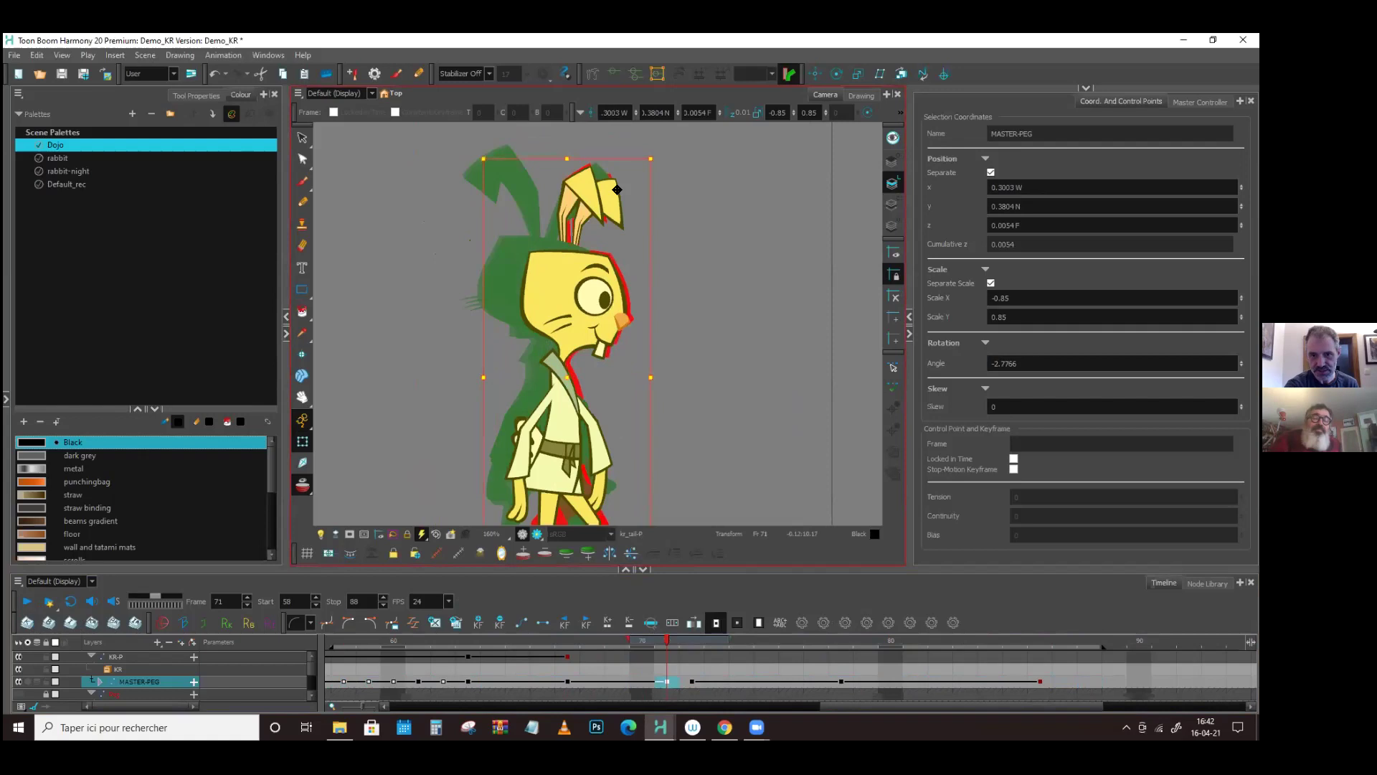
mouse_move(663, 642)
left_mouse_down()
mouse_move(600, 647)
mouse_move(677, 652)
left_mouse_up()
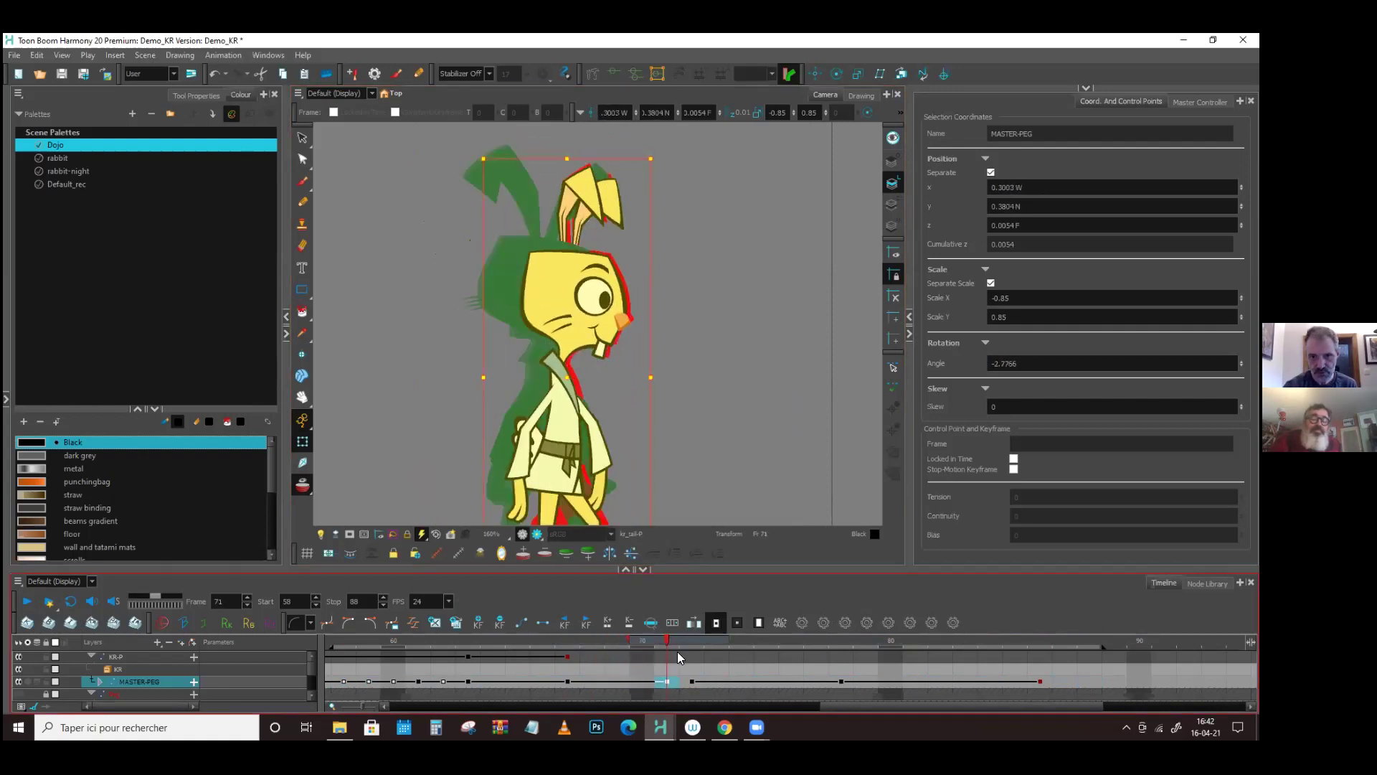
- Select KR_FACIAL_FEATURES-PEG-P at frame 72 by way of the eye, try moving it off the head, and undo the move
left_click(692, 271)
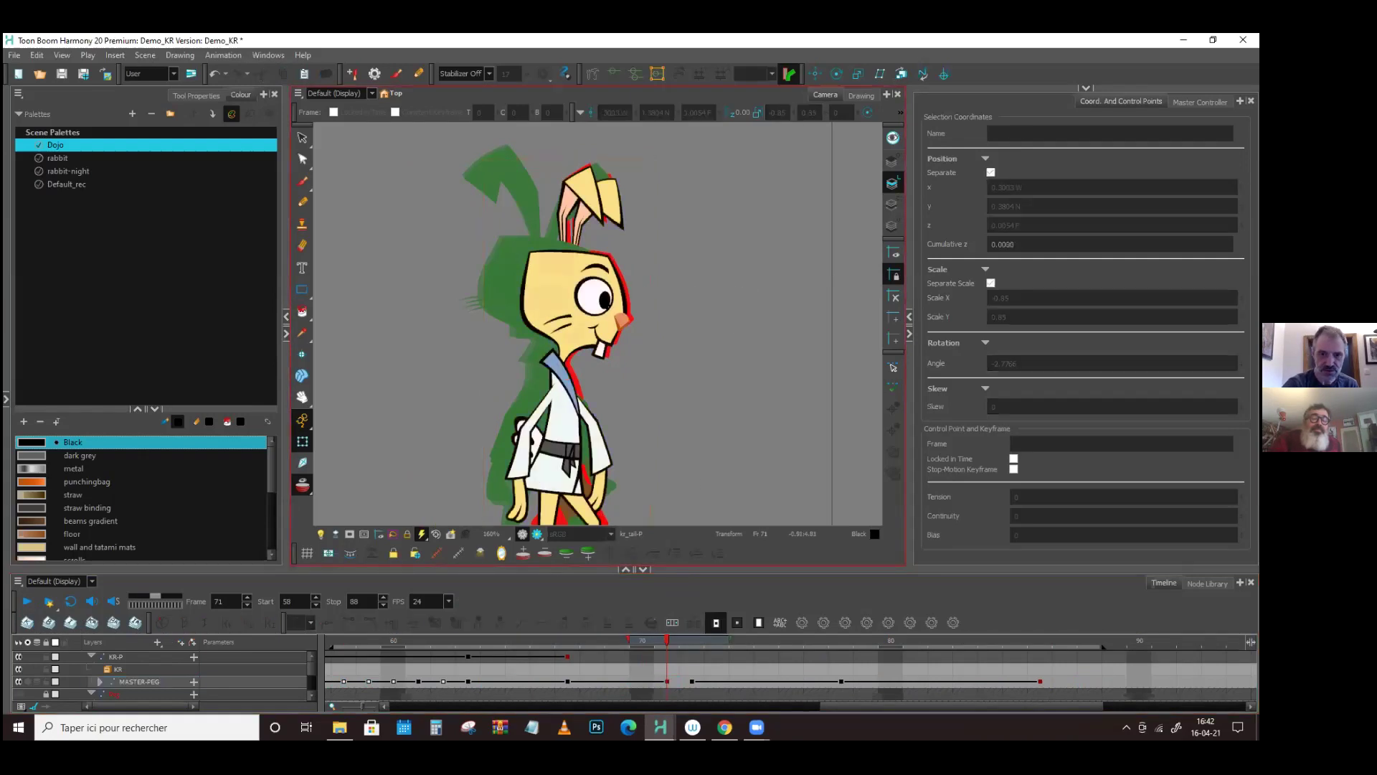
left_click(621, 290)
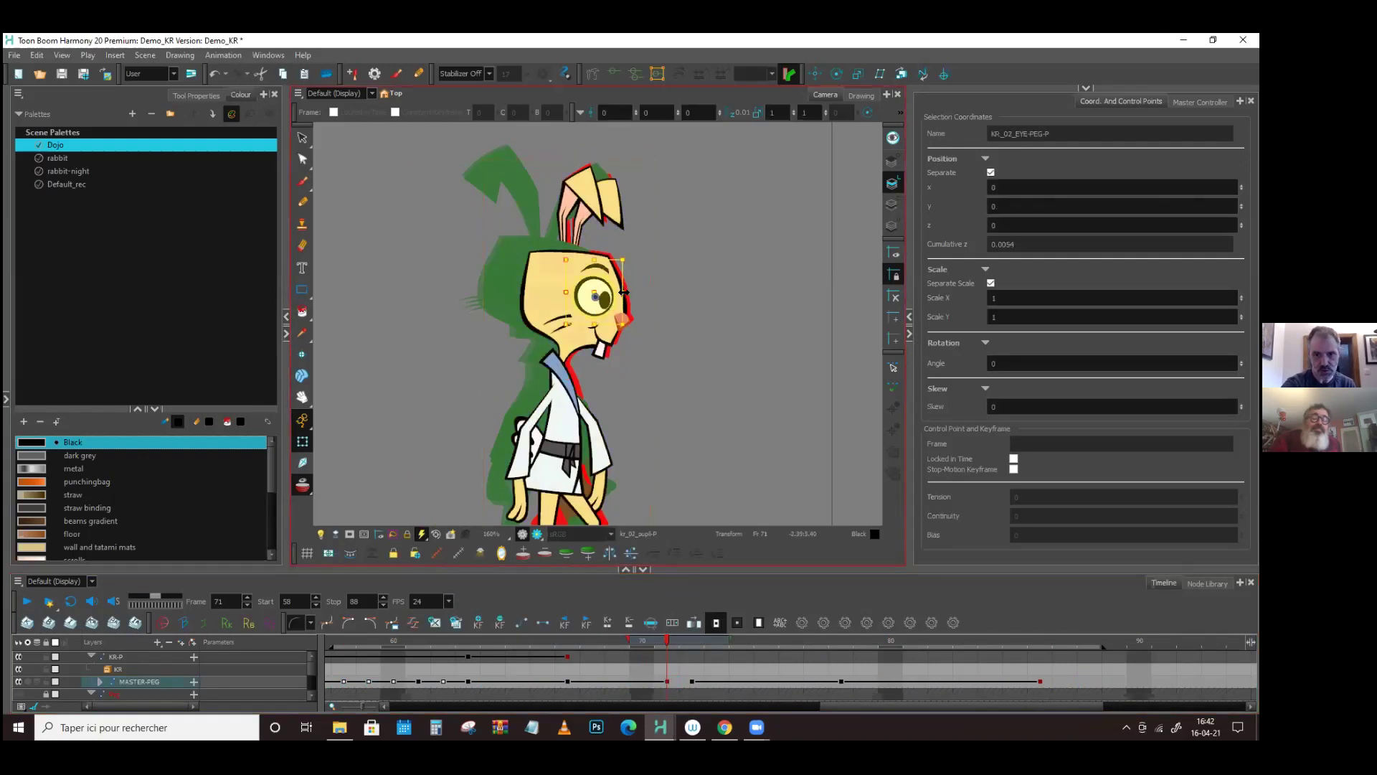
left_click_drag(623, 287, 623, 288)
left_click_drag(654, 646, 684, 648)
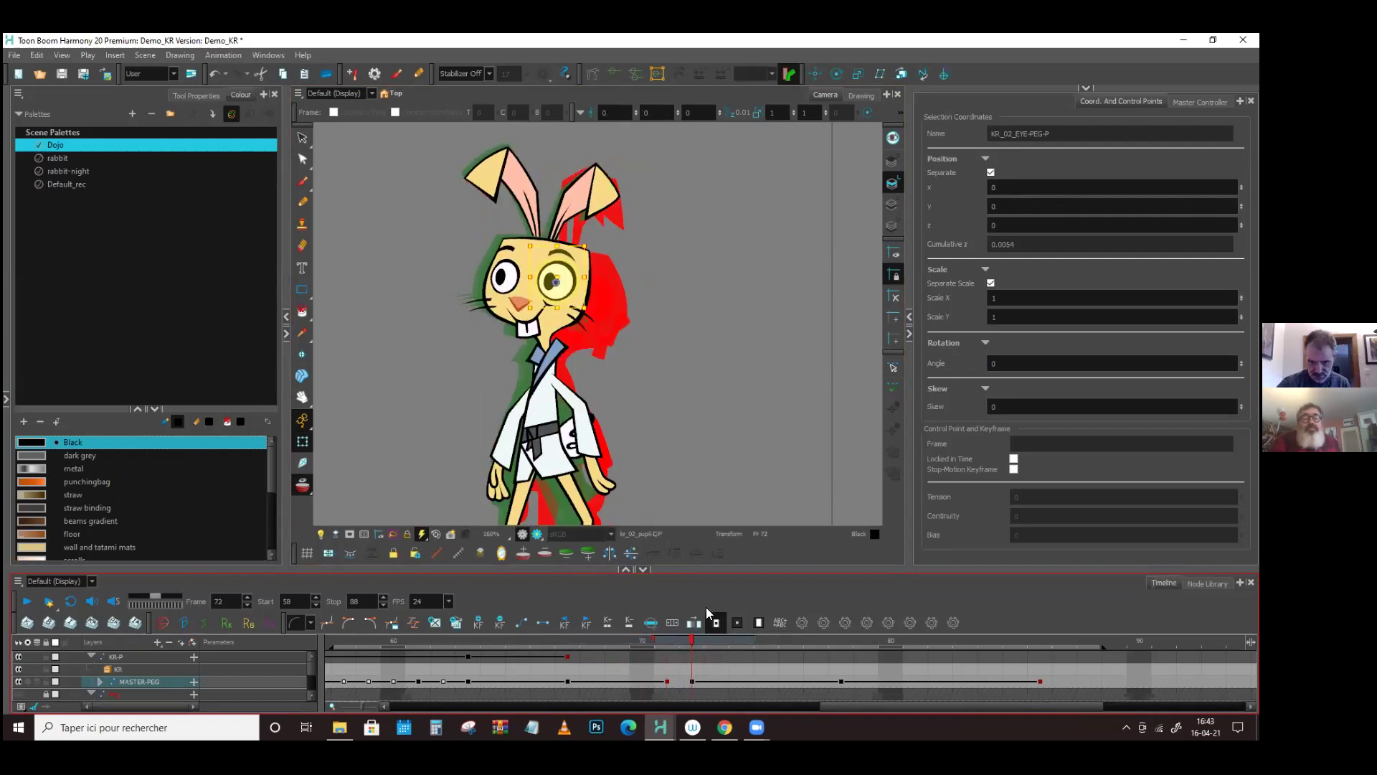
key("b")
key("b")
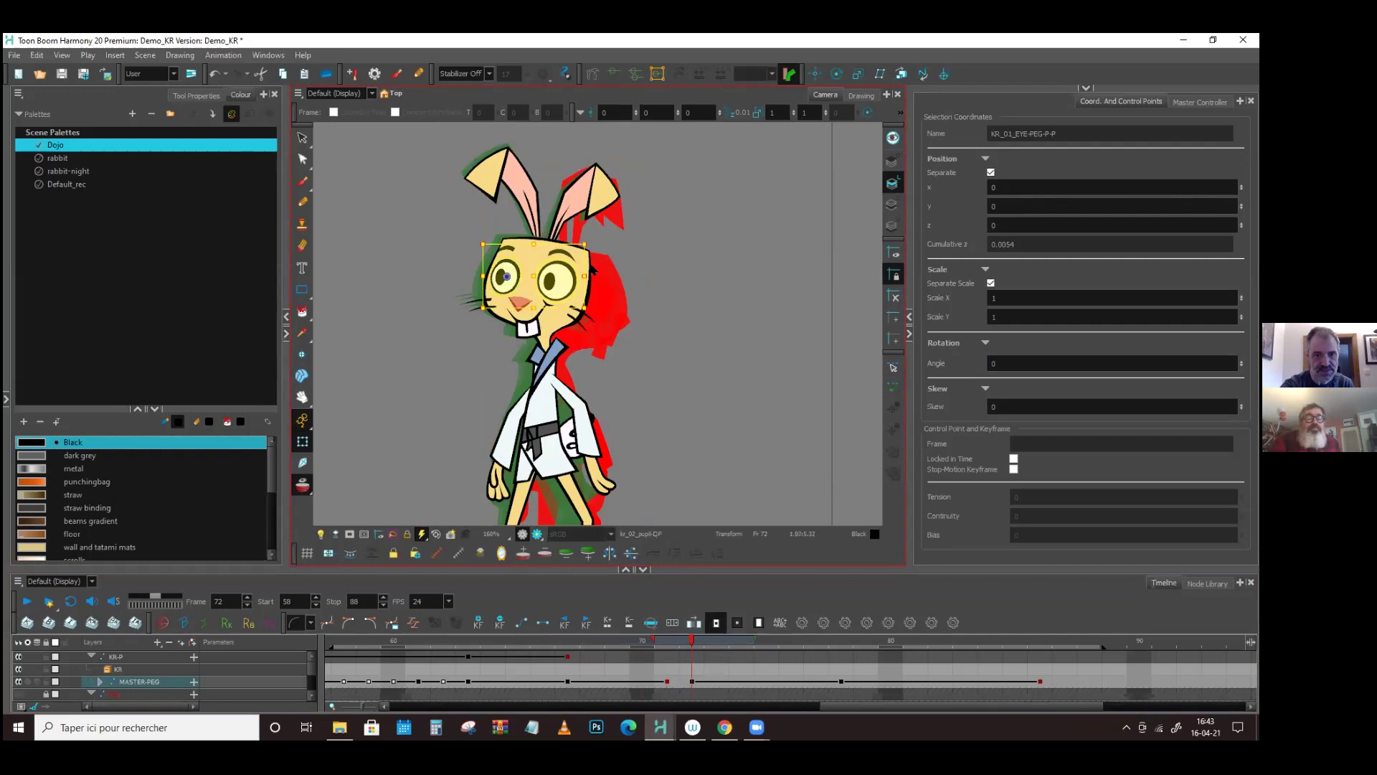
left_click_drag(526, 301, 761, 222)
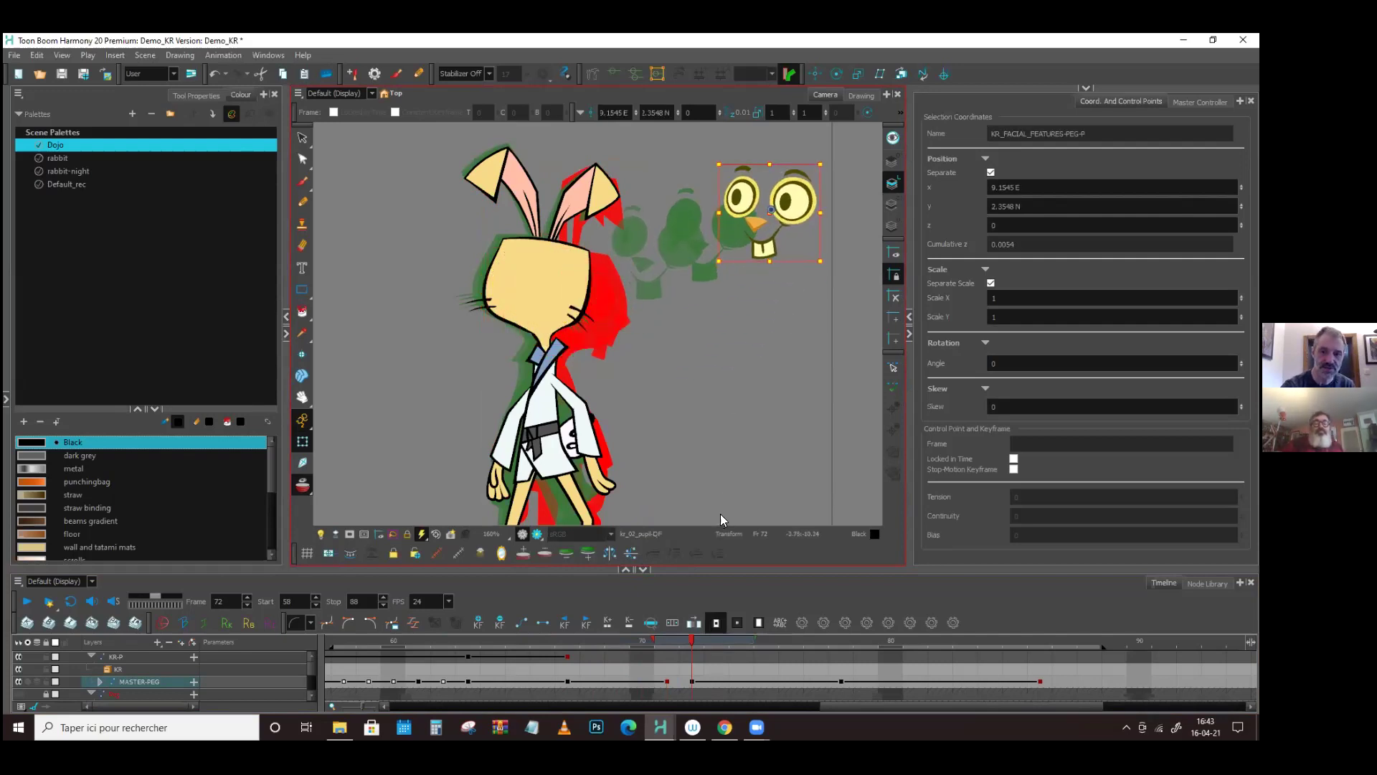
key("ctrl+z")
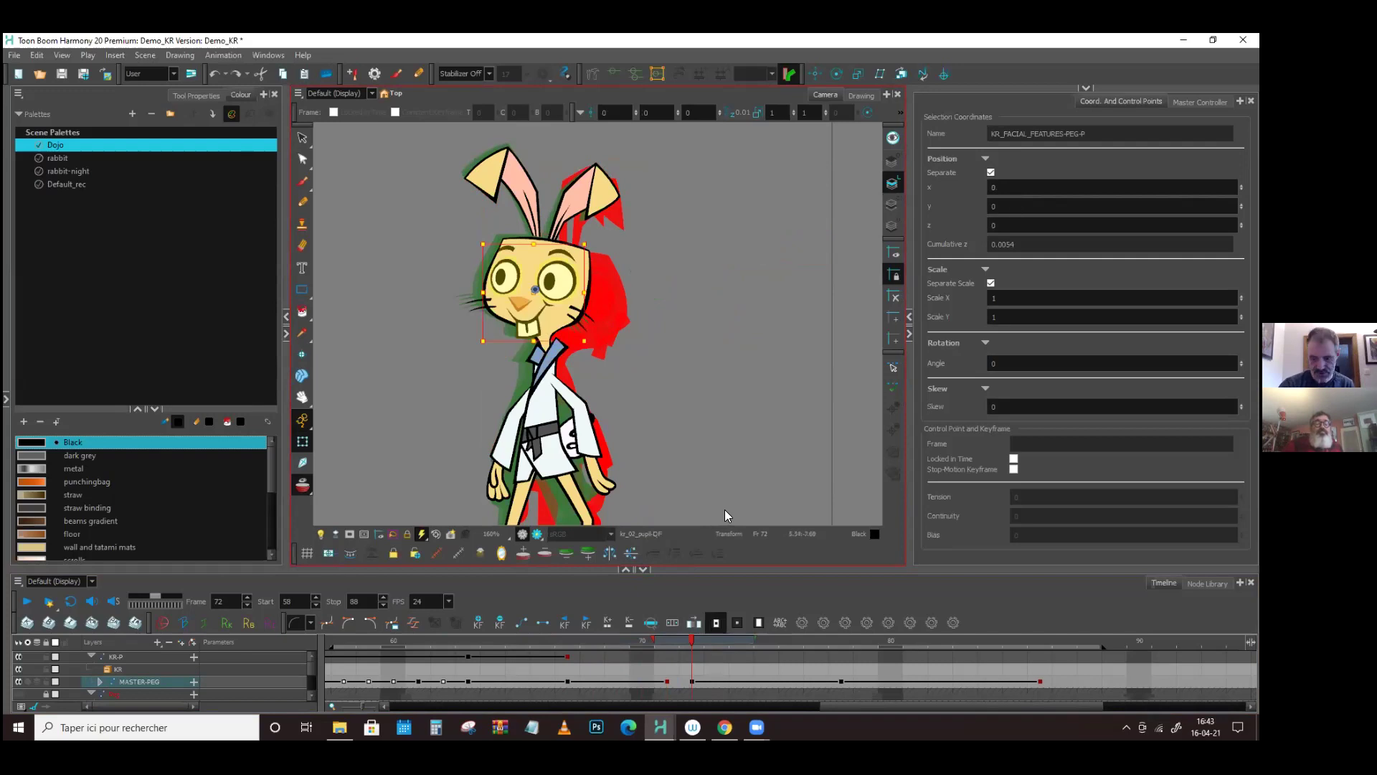
- Nudge the facial features peg at frame 72 down and slightly right, to about 0.01 E and 0.10 S
key("Down")
key("Down")
key("Down")
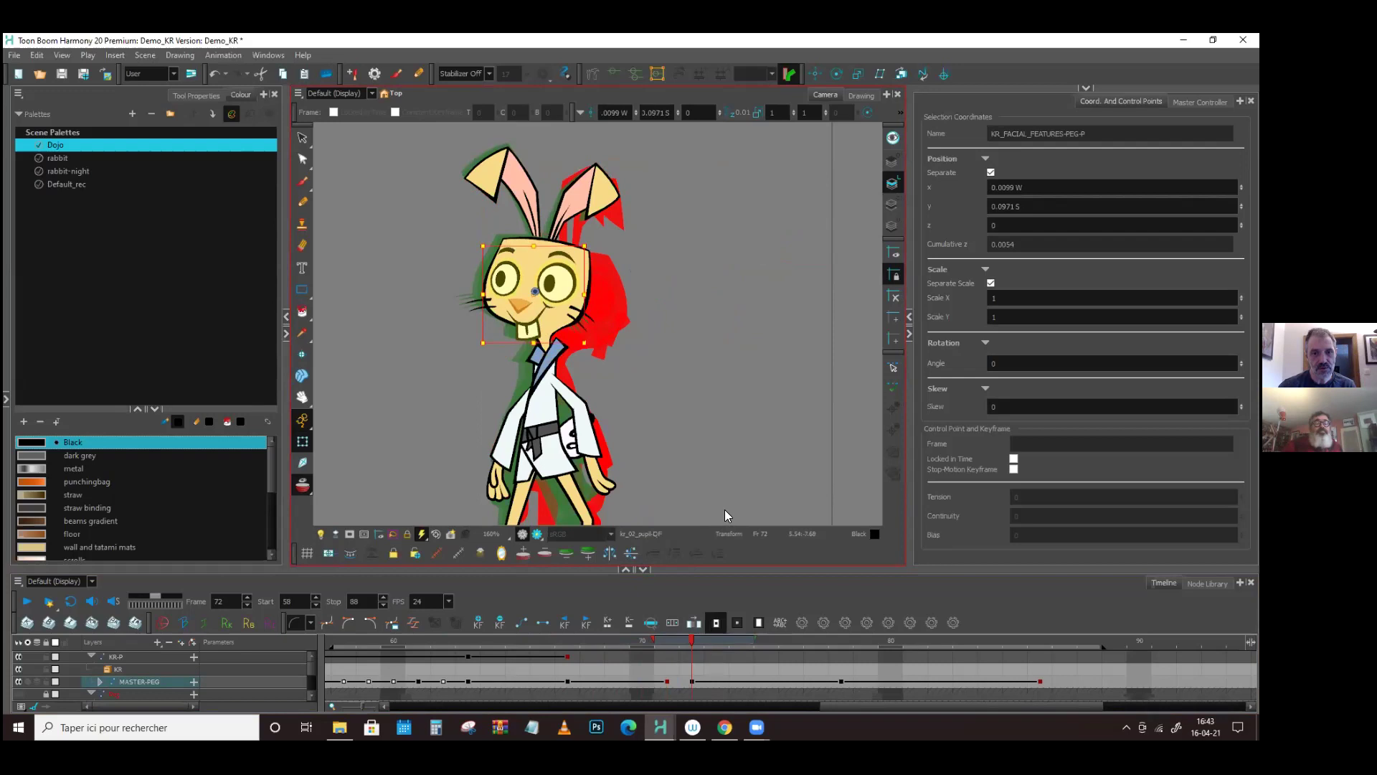
key("Right")
mouse_move(687, 639)
left_mouse_down()
mouse_move(840, 644)
mouse_move(685, 656)
mouse_move(772, 660)
mouse_move(842, 644)
mouse_move(697, 649)
left_mouse_up()
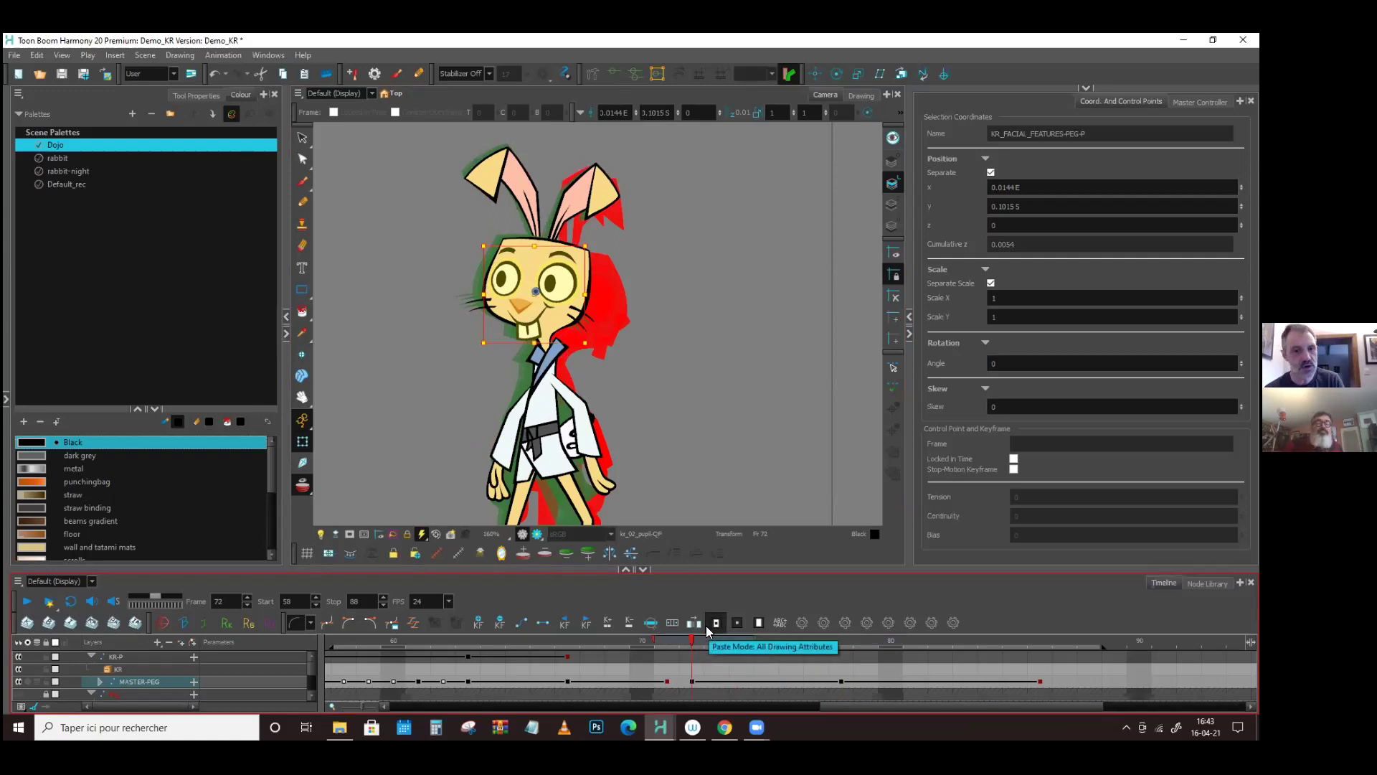
- Select the kr_01_eyebrow drawing at frame 72 and save the scene
left_click(779, 320)
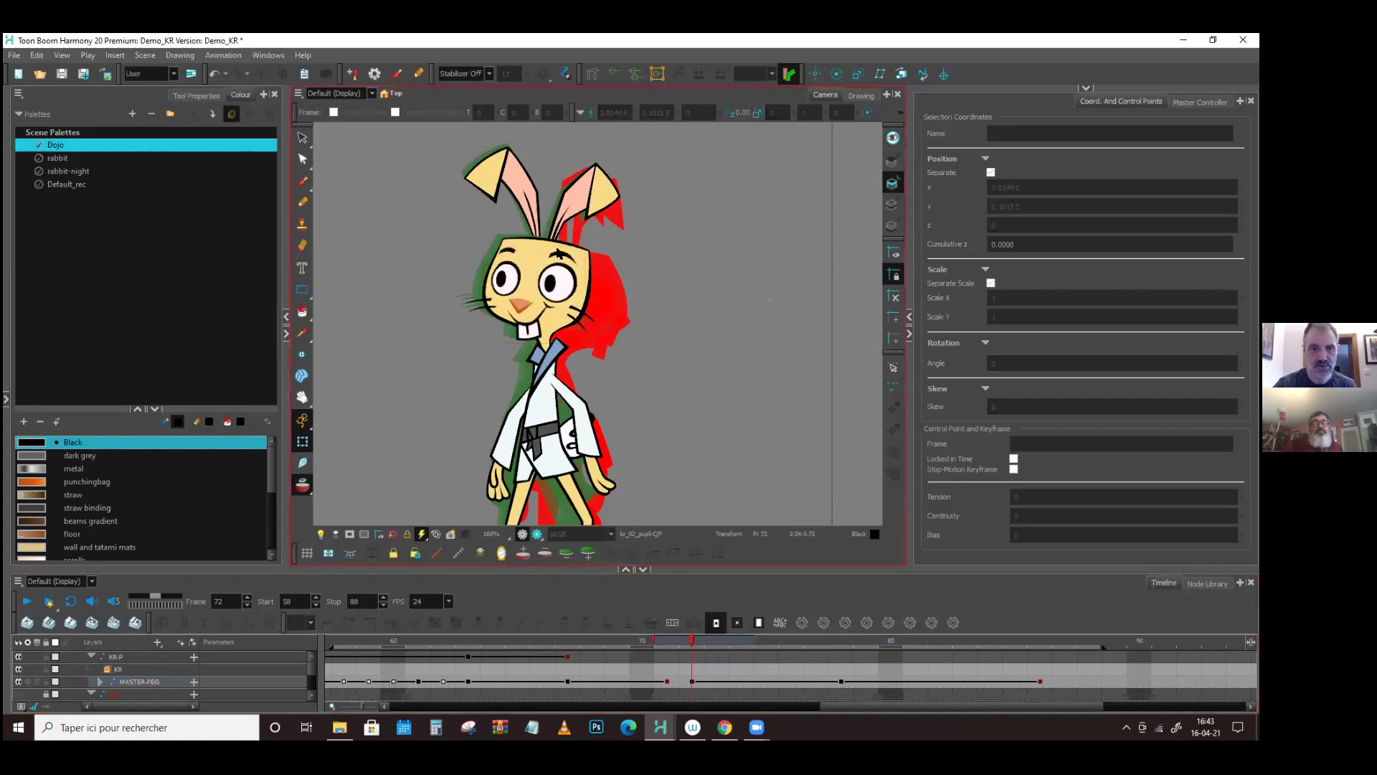
left_click(512, 251)
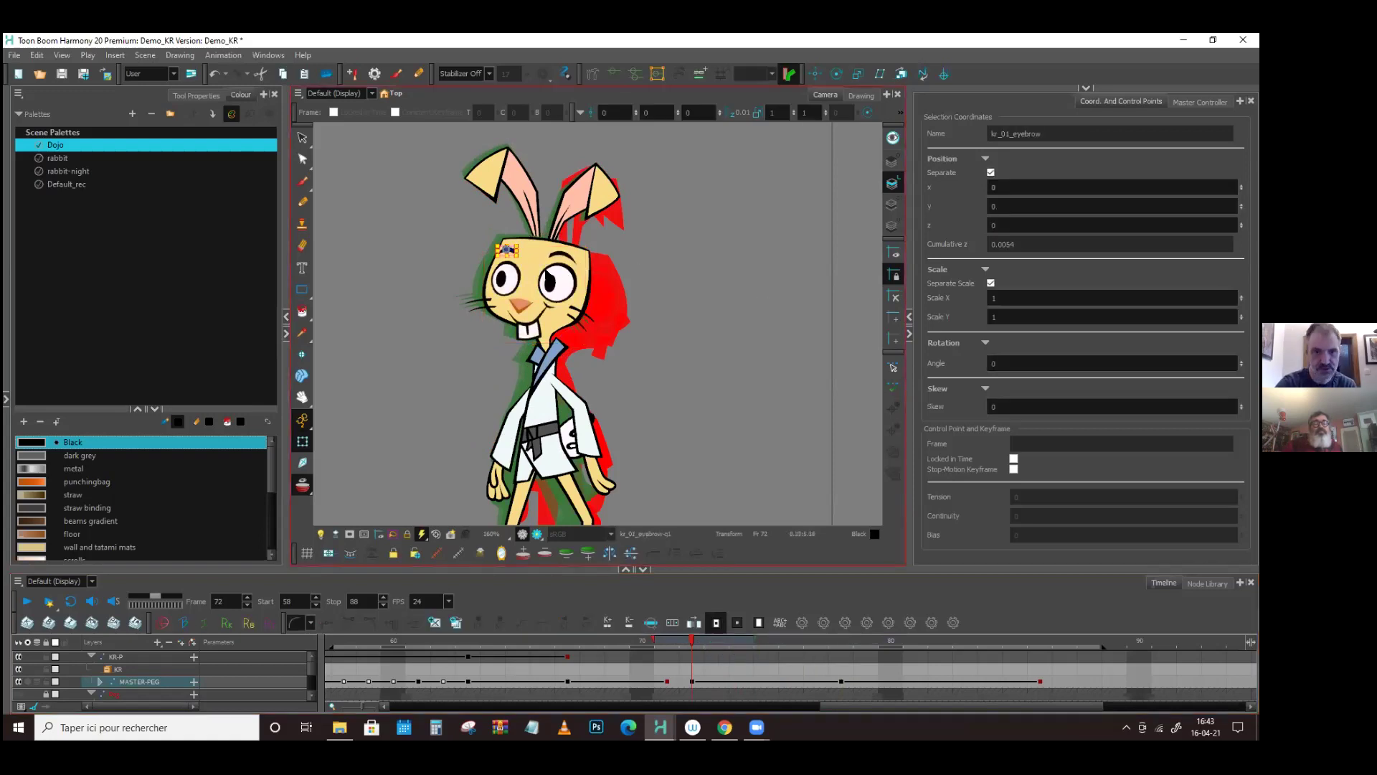
mouse_move(692, 634)
left_mouse_down()
mouse_move(793, 652)
mouse_move(700, 660)
left_mouse_up()
key("ctrl+s")
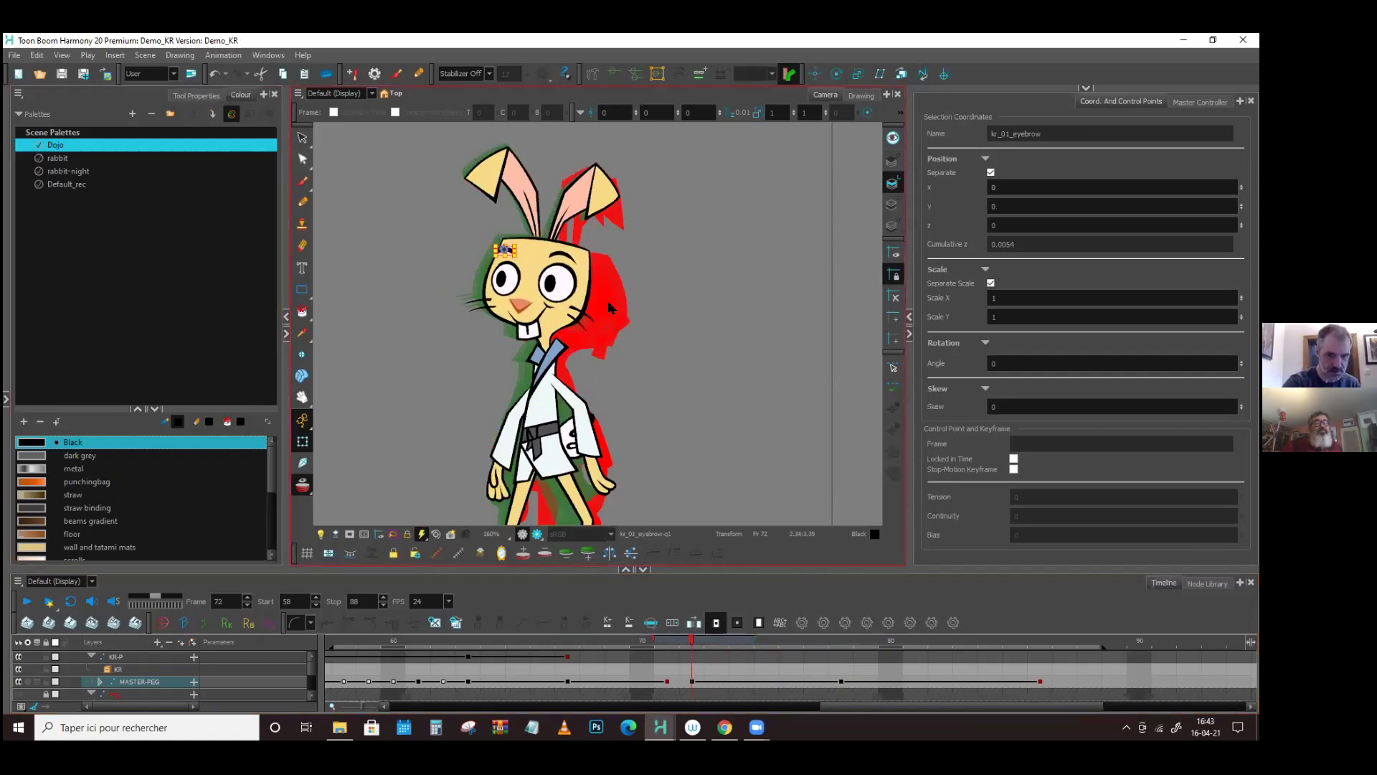
- Try hiding the Transform tool's manipulator controls on the selected eyebrow, and restore them
left_click(194, 95)
left_click(36, 158)
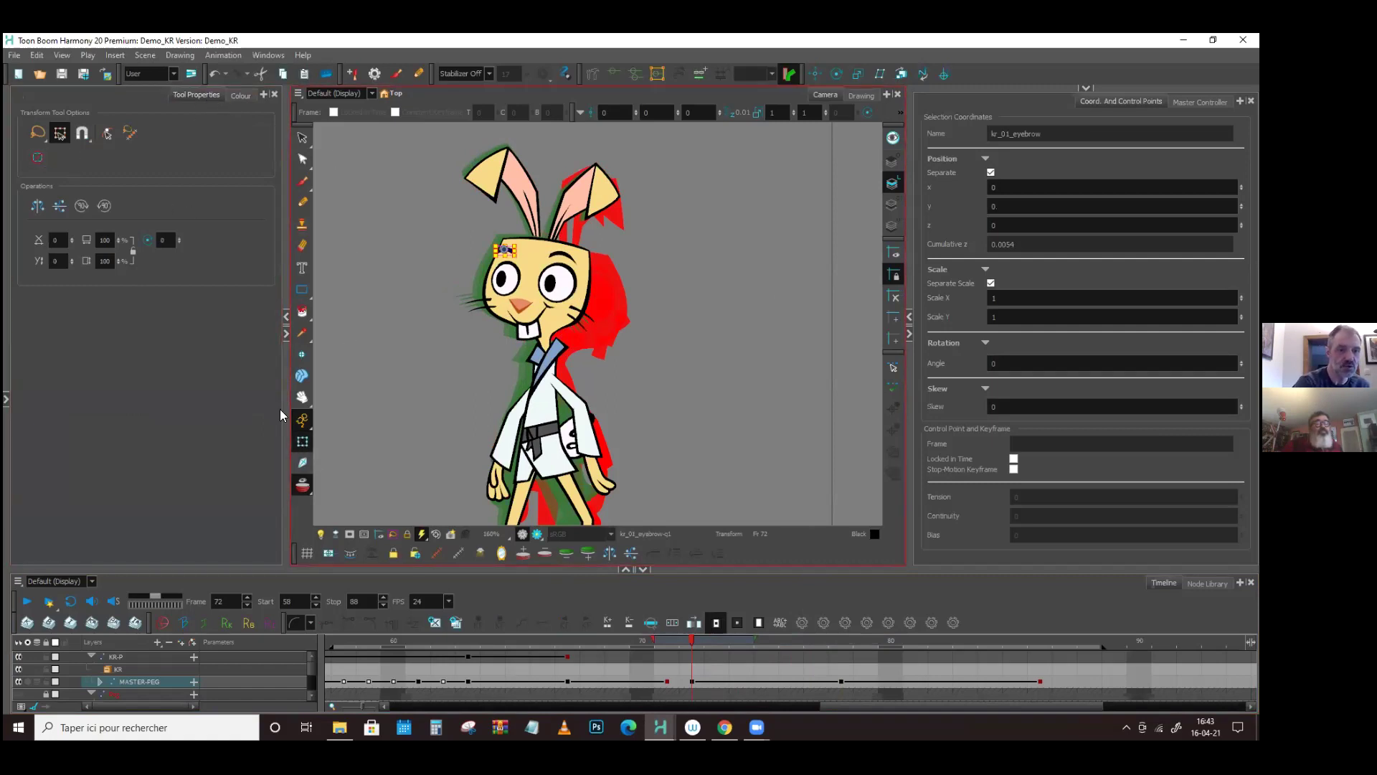
left_click(36, 159)
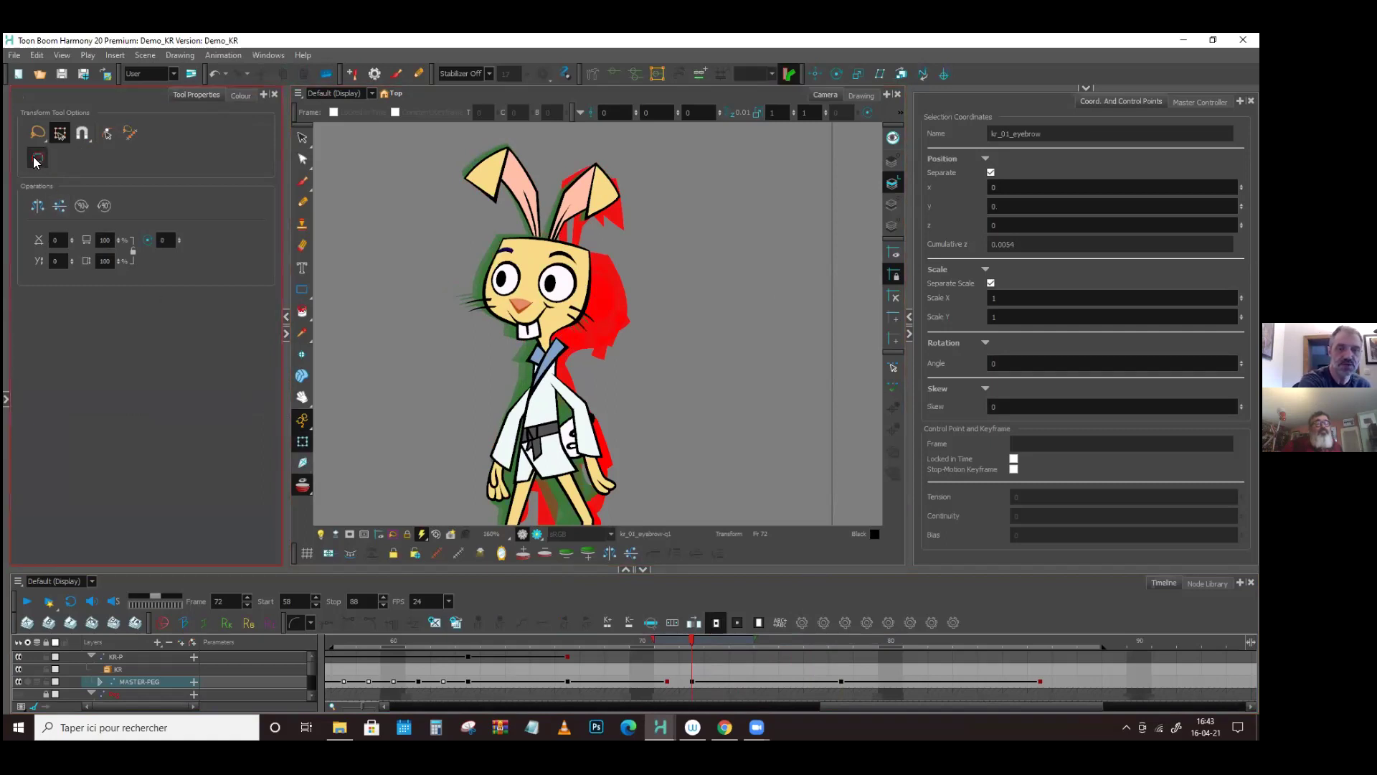
left_click(34, 158)
left_click(36, 159)
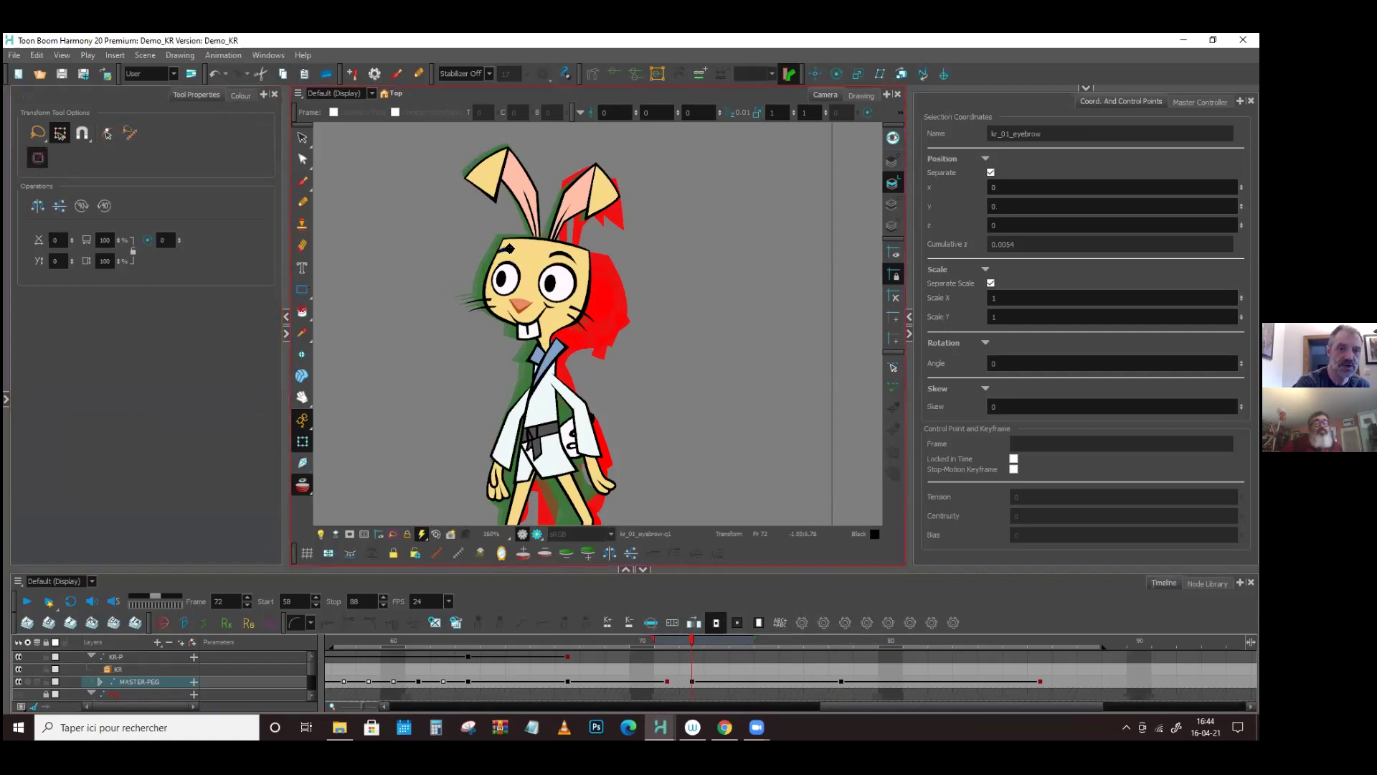
left_click(38, 158)
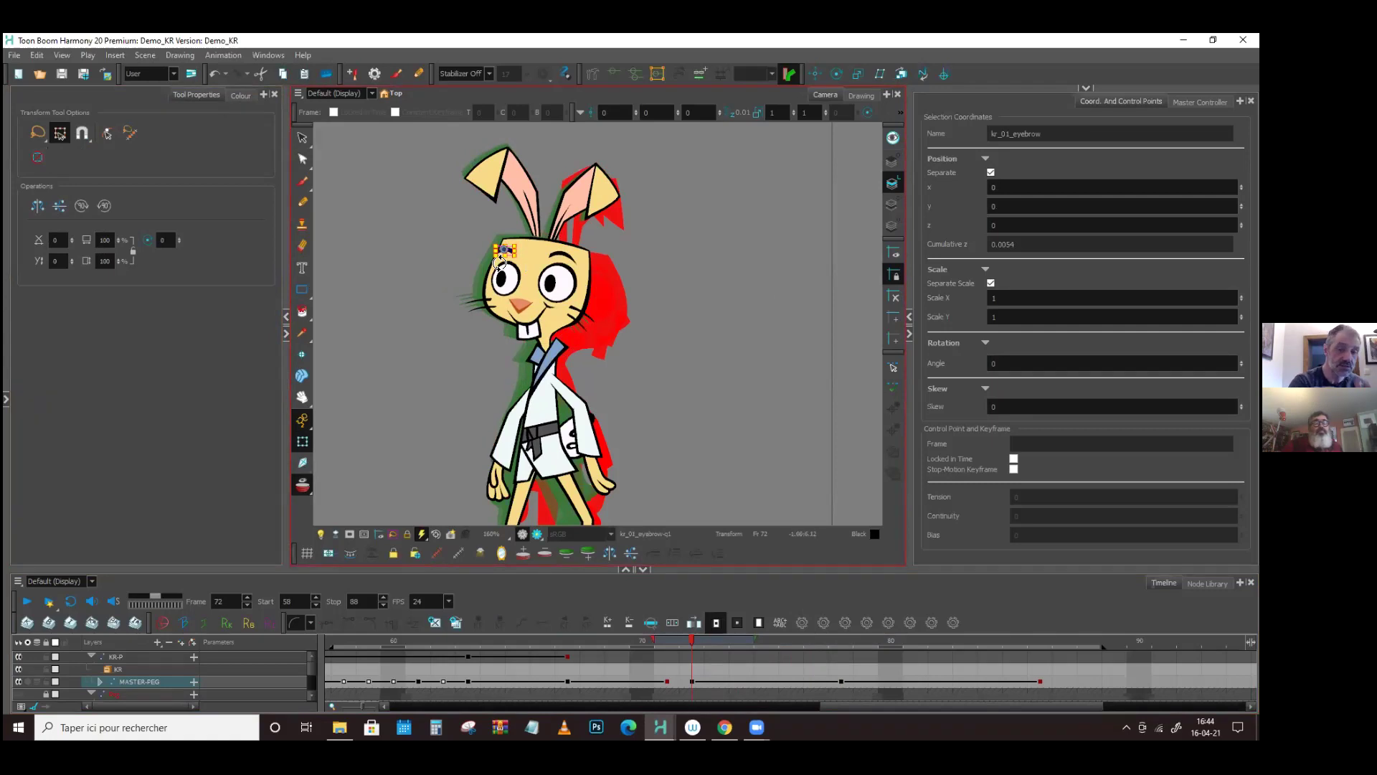
- Scrub back to frame 68 and play the transition to check the adjusted facial features
left_click_drag(701, 636, 580, 681)
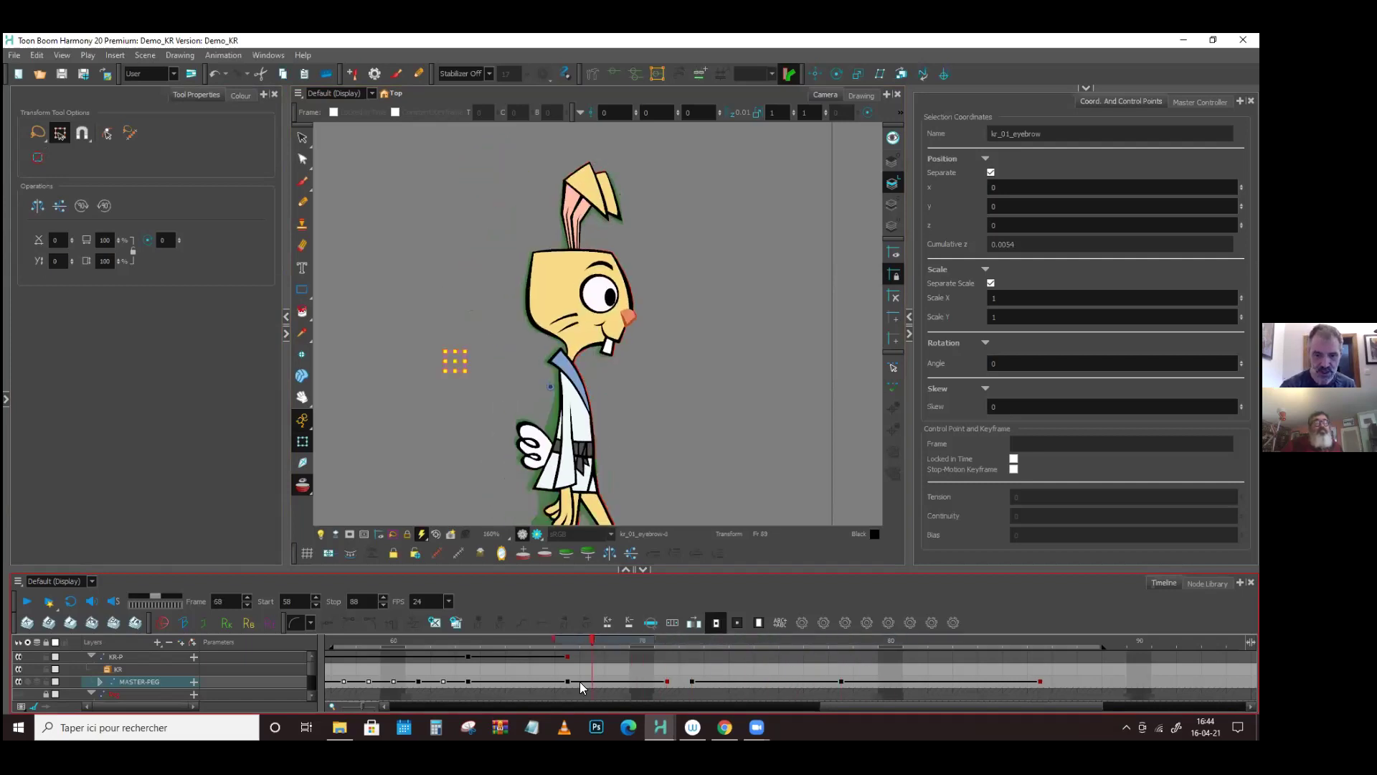
left_click(29, 602)
left_click(29, 601)
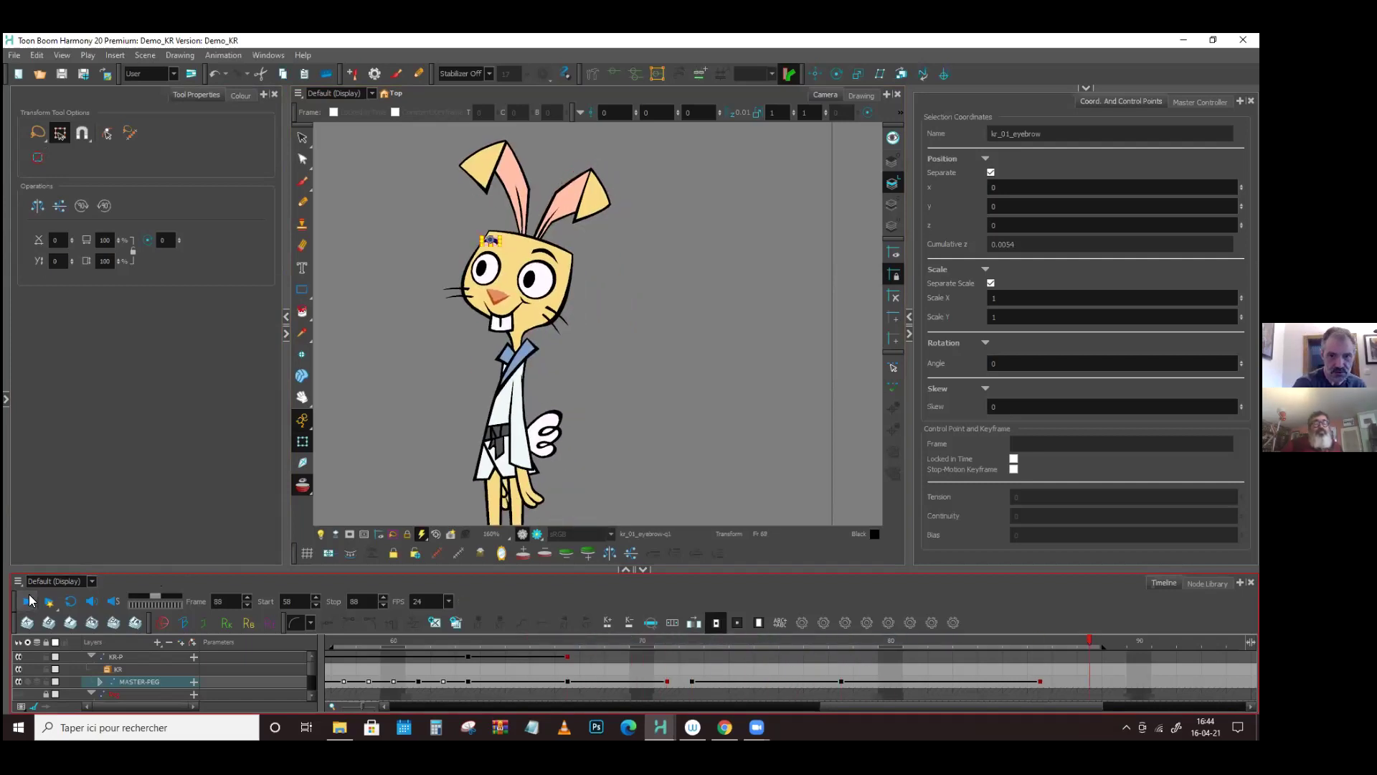
- Scrub through the MASTER-PEG keyframes up to frame 86 and play the transition to examine how the walk comes to a stop
left_click_drag(634, 634, 647, 674)
left_click_drag(730, 400, 687, 295)
left_click_drag(637, 637, 1037, 680)
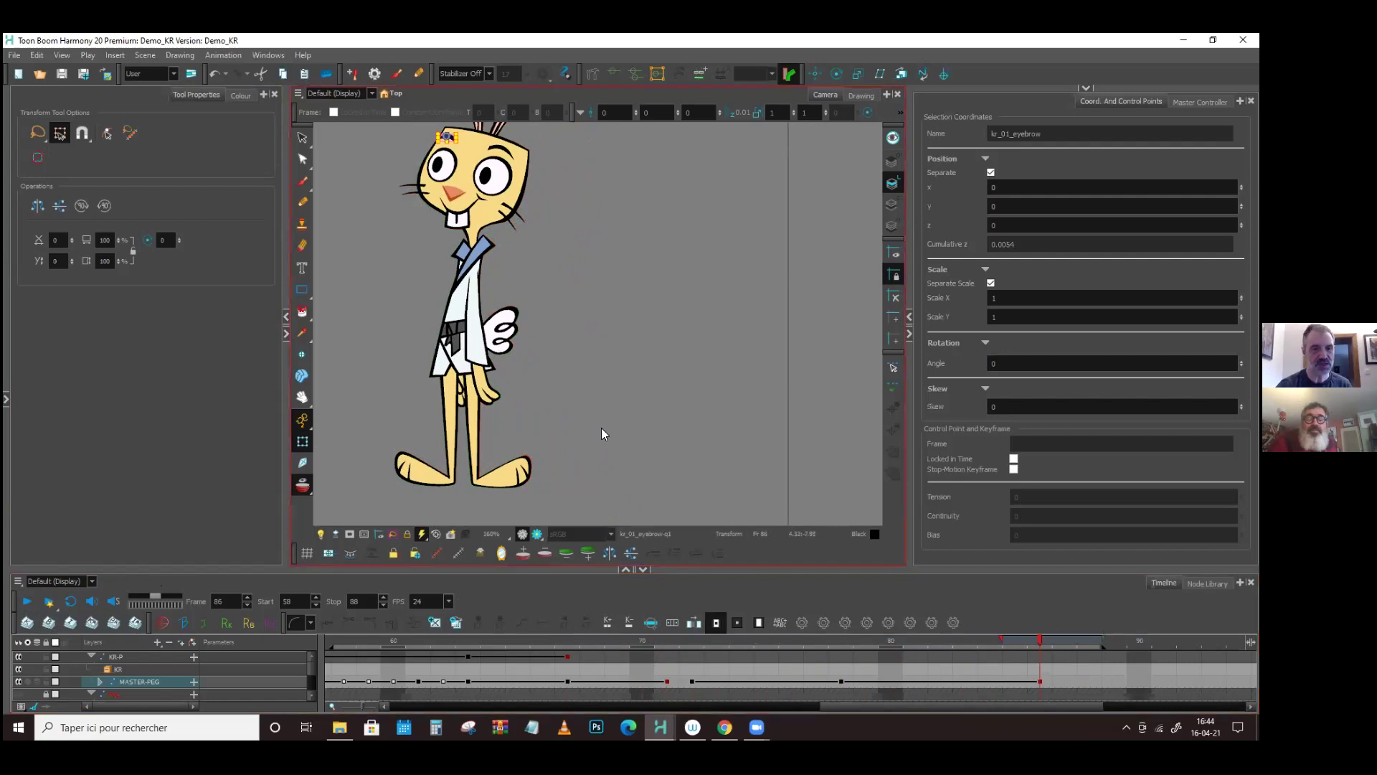
left_click(841, 682)
left_click_drag(846, 633, 618, 675)
left_click(26, 602)
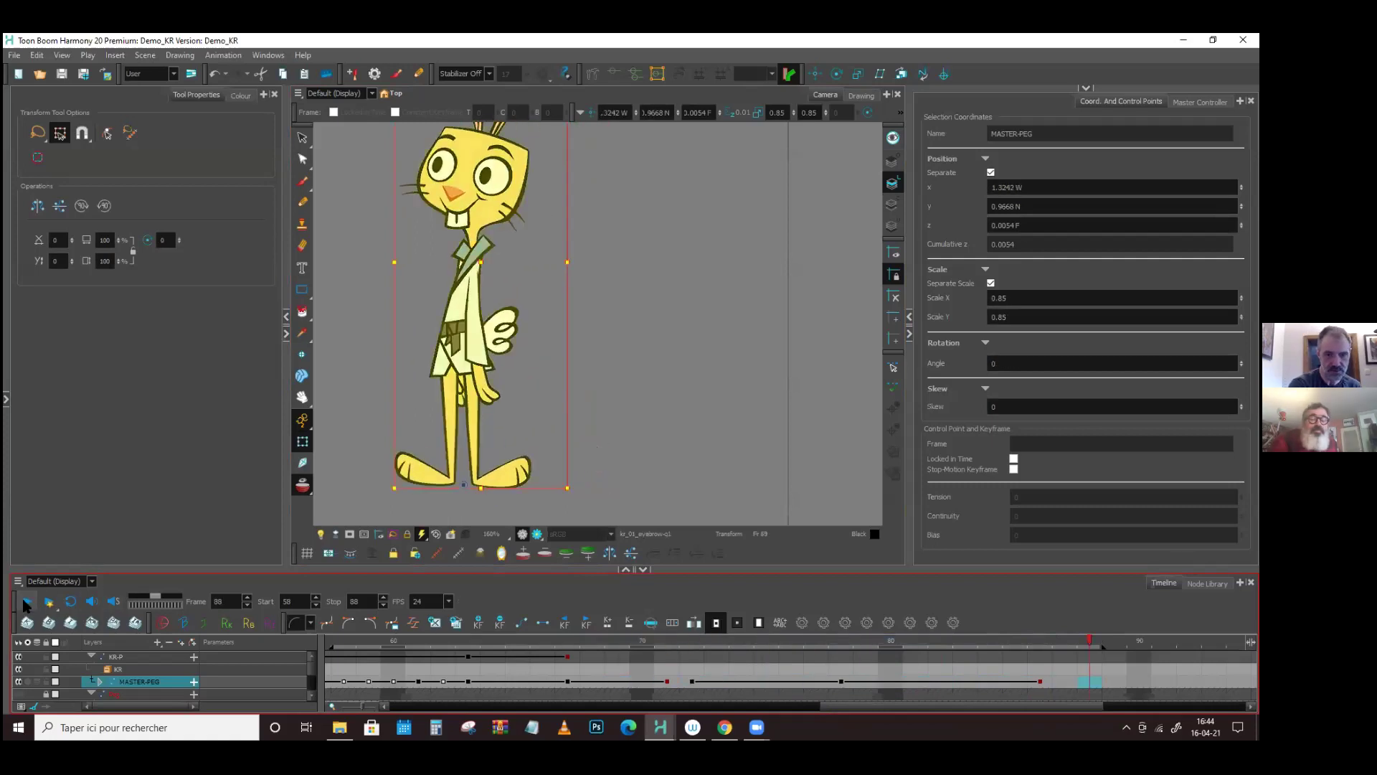
left_click(841, 638)
left_click_drag(844, 644, 568, 646)
left_click(59, 609)
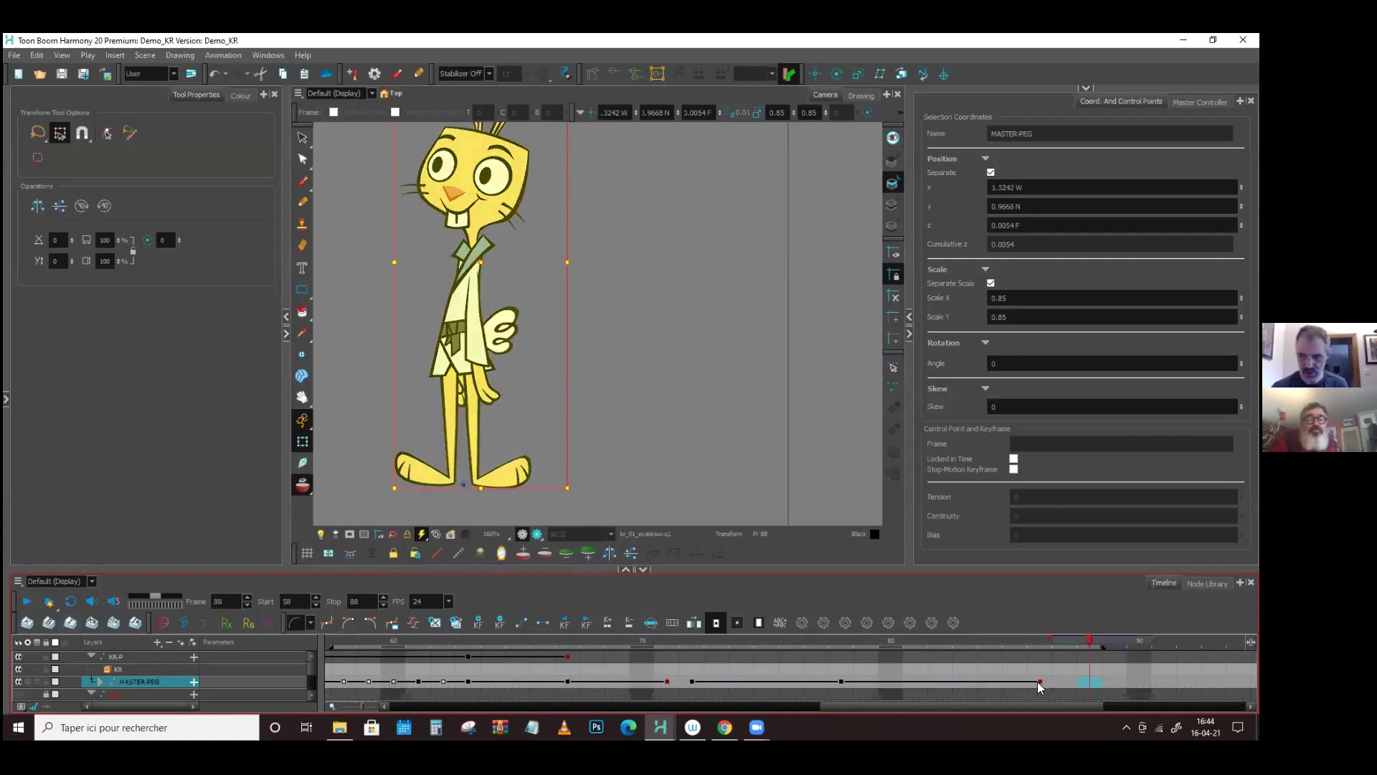
- Move the MASTER-PEG's final keyframe to frame 88, extend the playback range to frame 91, and play the stop
mouse_move(1040, 681)
left_mouse_down()
mouse_move(1089, 682)
mouse_move(1179, 647)
left_mouse_up()
left_click(693, 647)
left_click(28, 603)
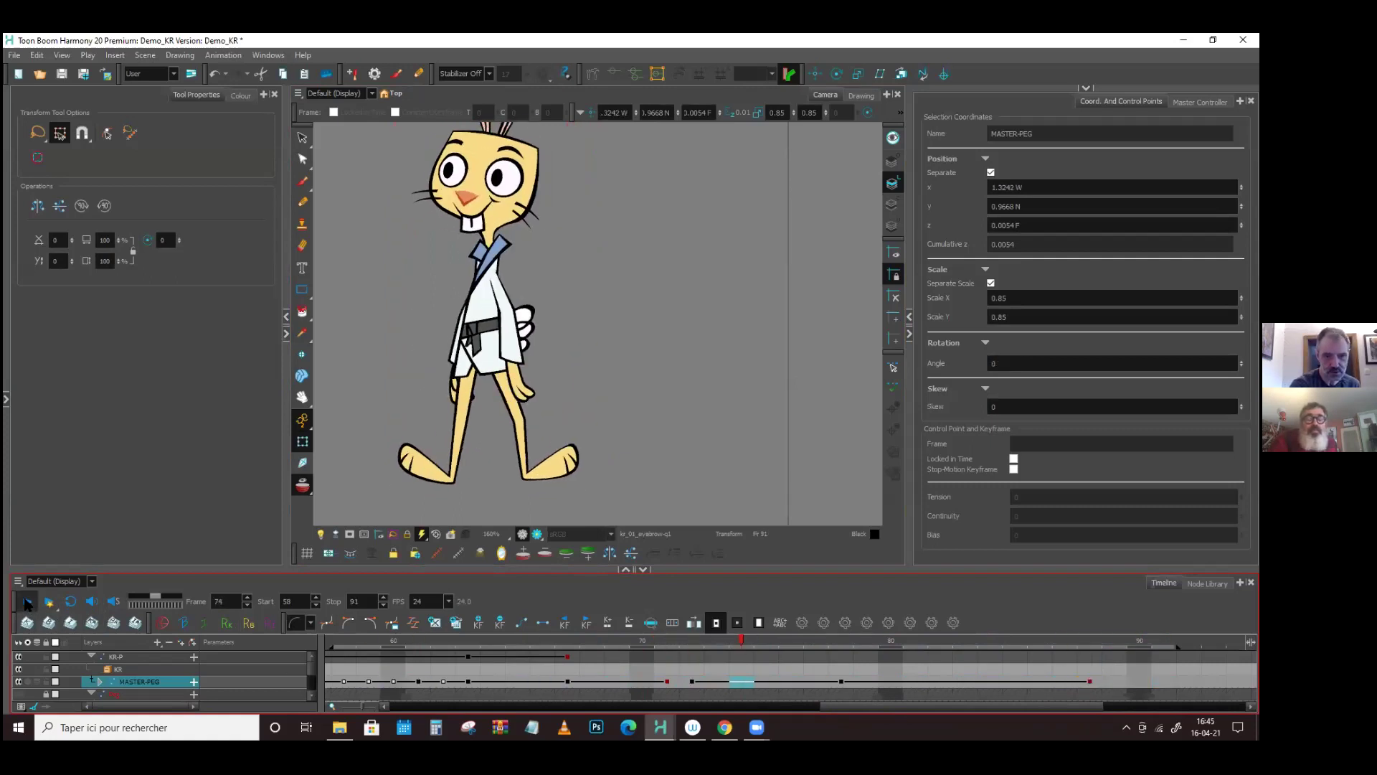
- Adjust the KR_01_ARM-PEG-P_1 arm slightly at frame 78 and play back the transition
left_click(847, 639)
left_click(587, 376)
left_click(472, 392)
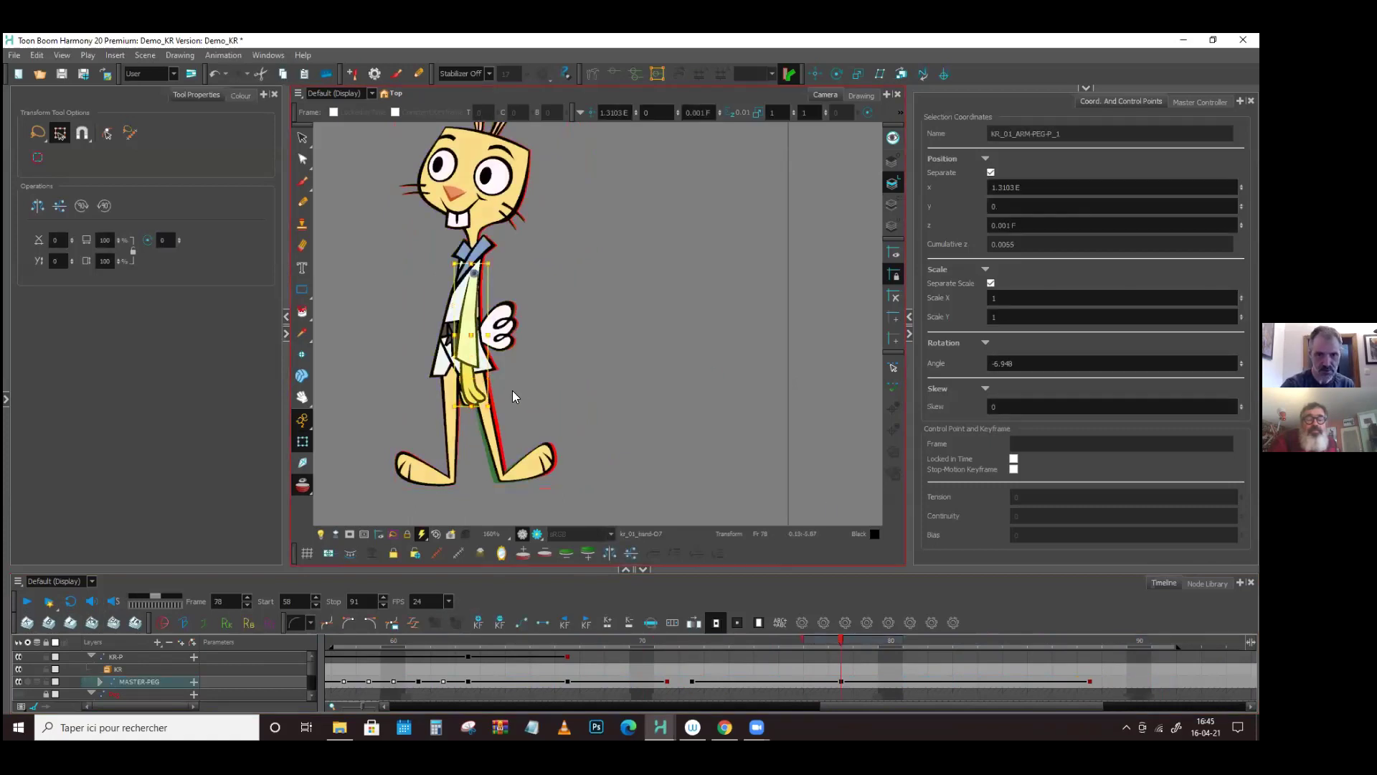
left_click_drag(498, 407, 496, 403)
left_click_drag(842, 640, 512, 651)
left_click(27, 603)
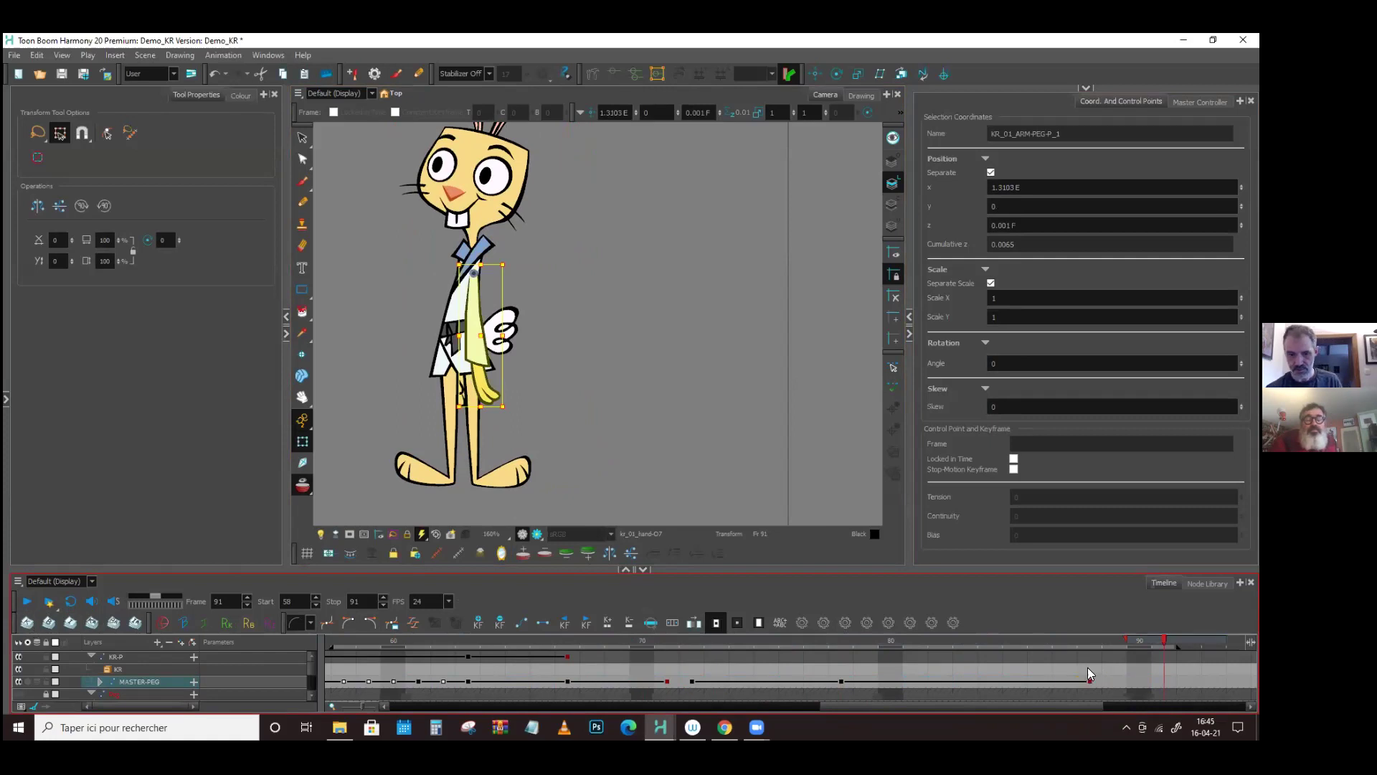
- Select the KR_02_LEG-PEG-P leg peg at frame 91, save the scene, and locate the peg's layer in the timeline
left_click(518, 470)
key("b")
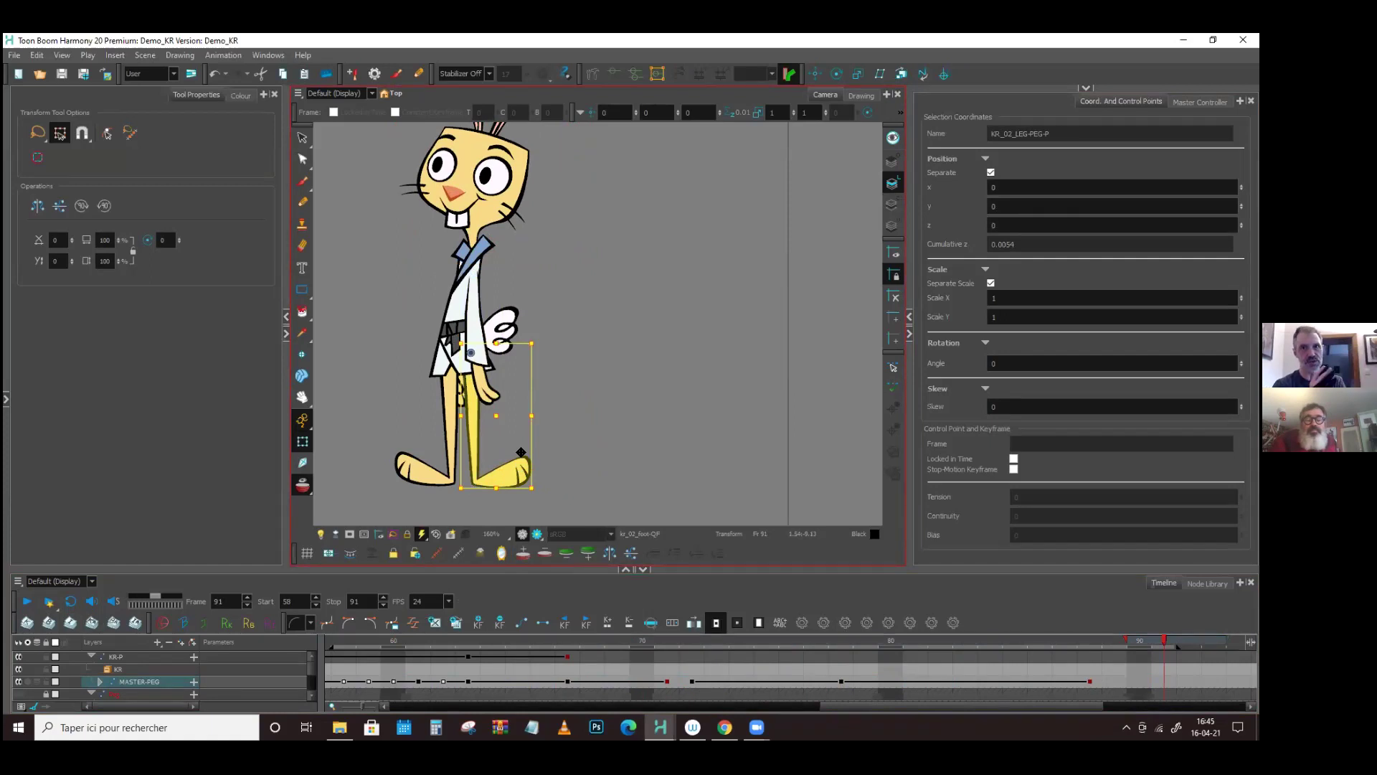
left_click_drag(727, 570, 728, 554)
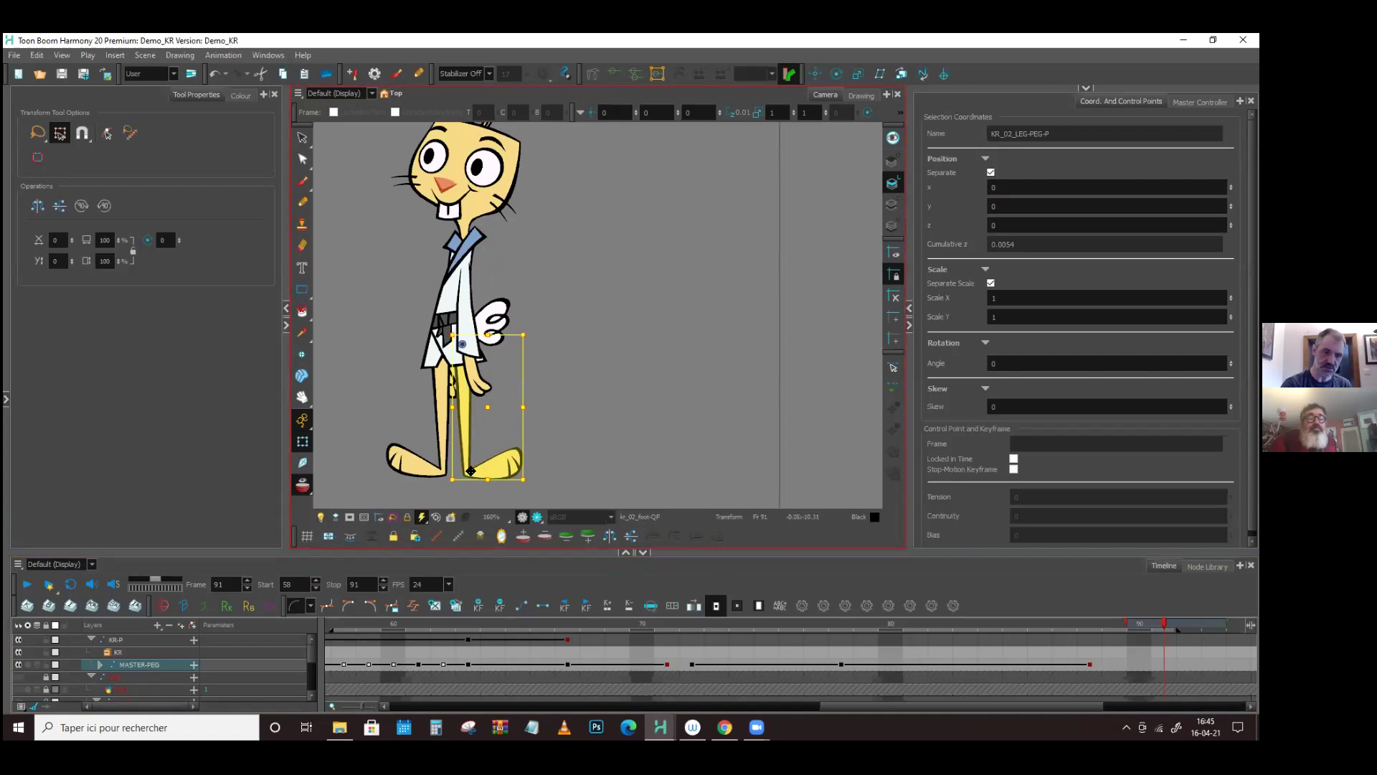
left_click(650, 607)
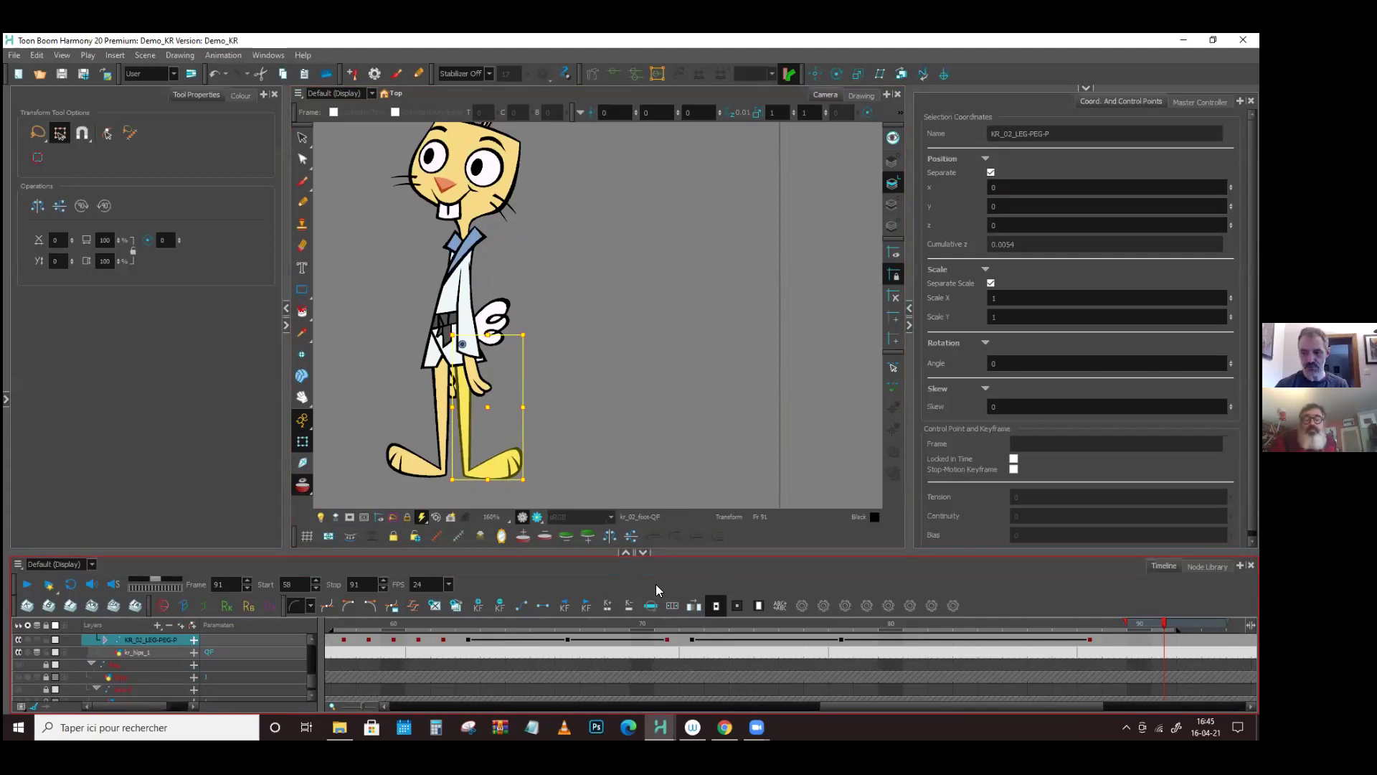
- Move the leg peg's final keyframe to frame 83 and apply an ease preset to its keyframe at frame 78, checking the playback
left_click(843, 638)
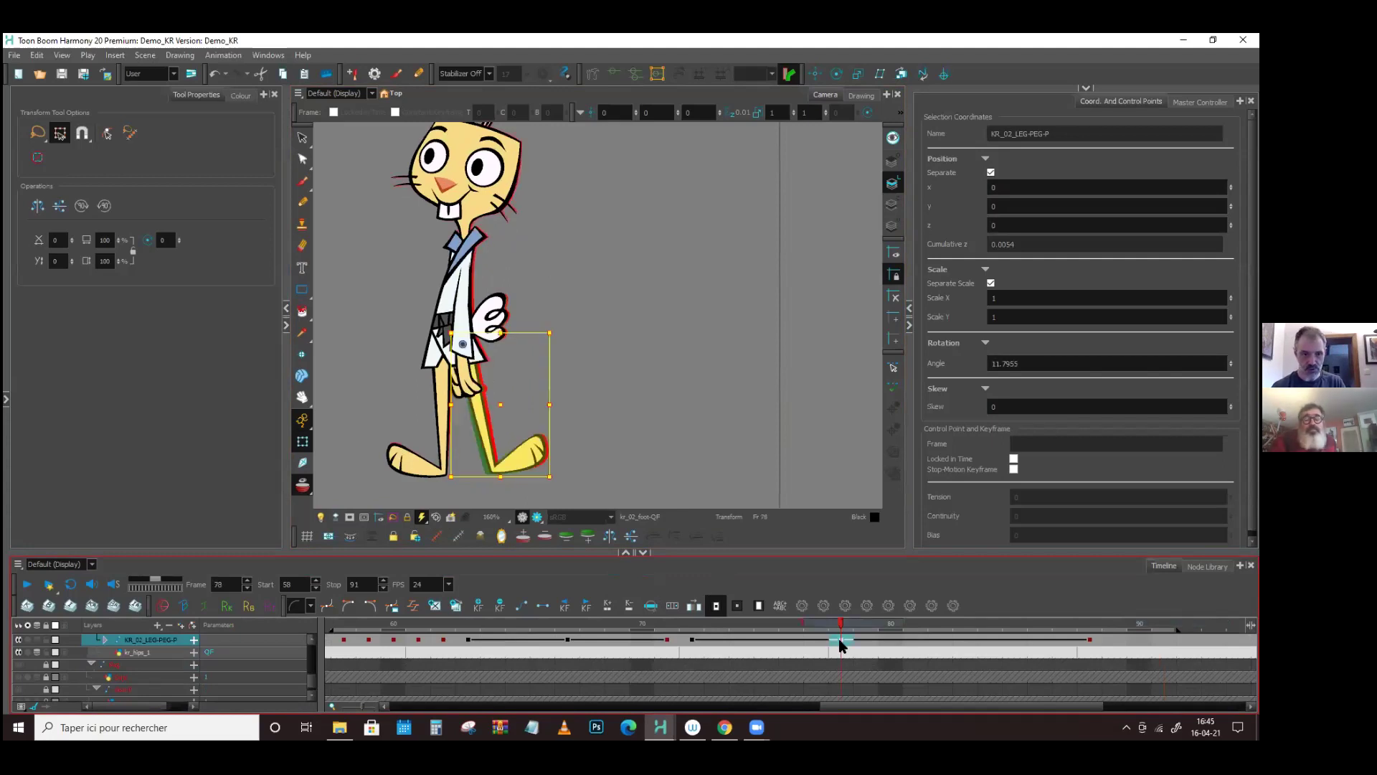
left_click_drag(841, 632, 468, 634)
left_click(27, 587)
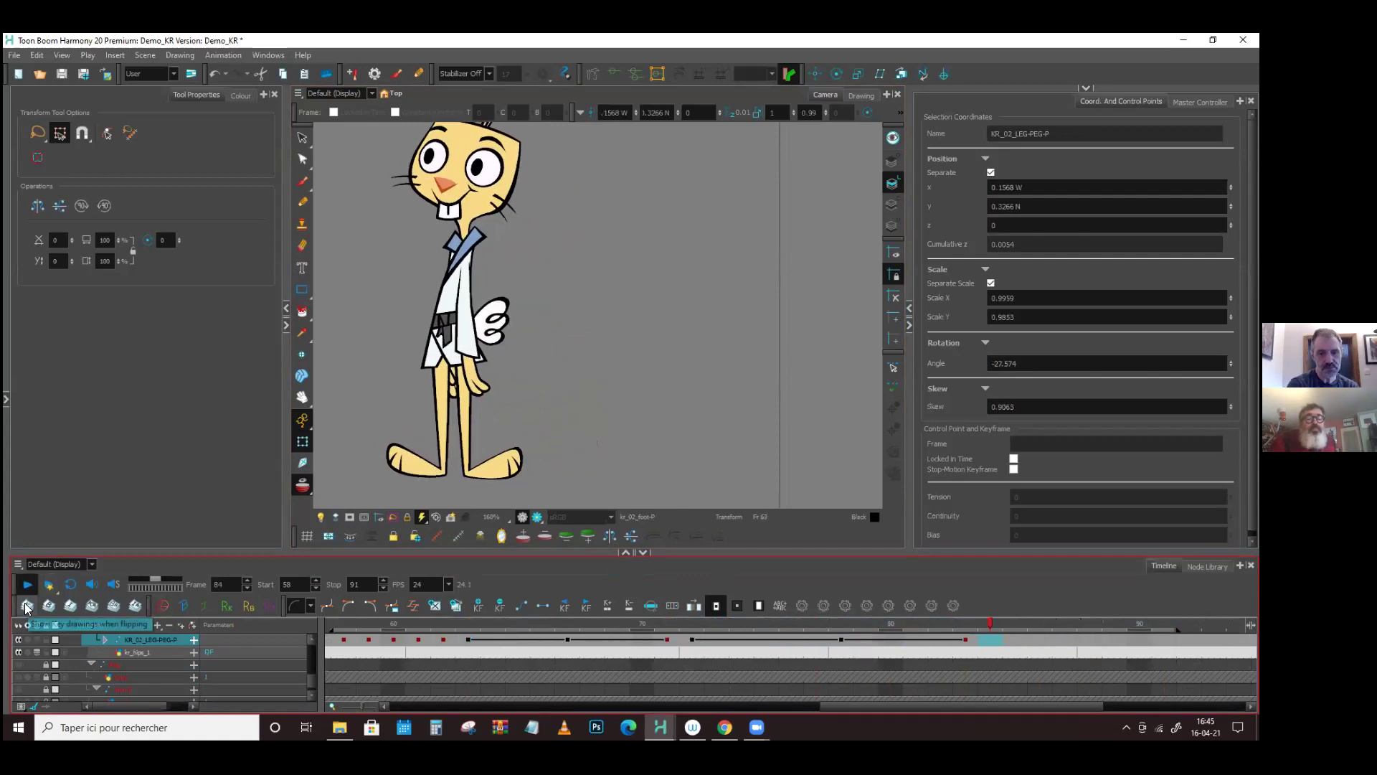
left_click(841, 639)
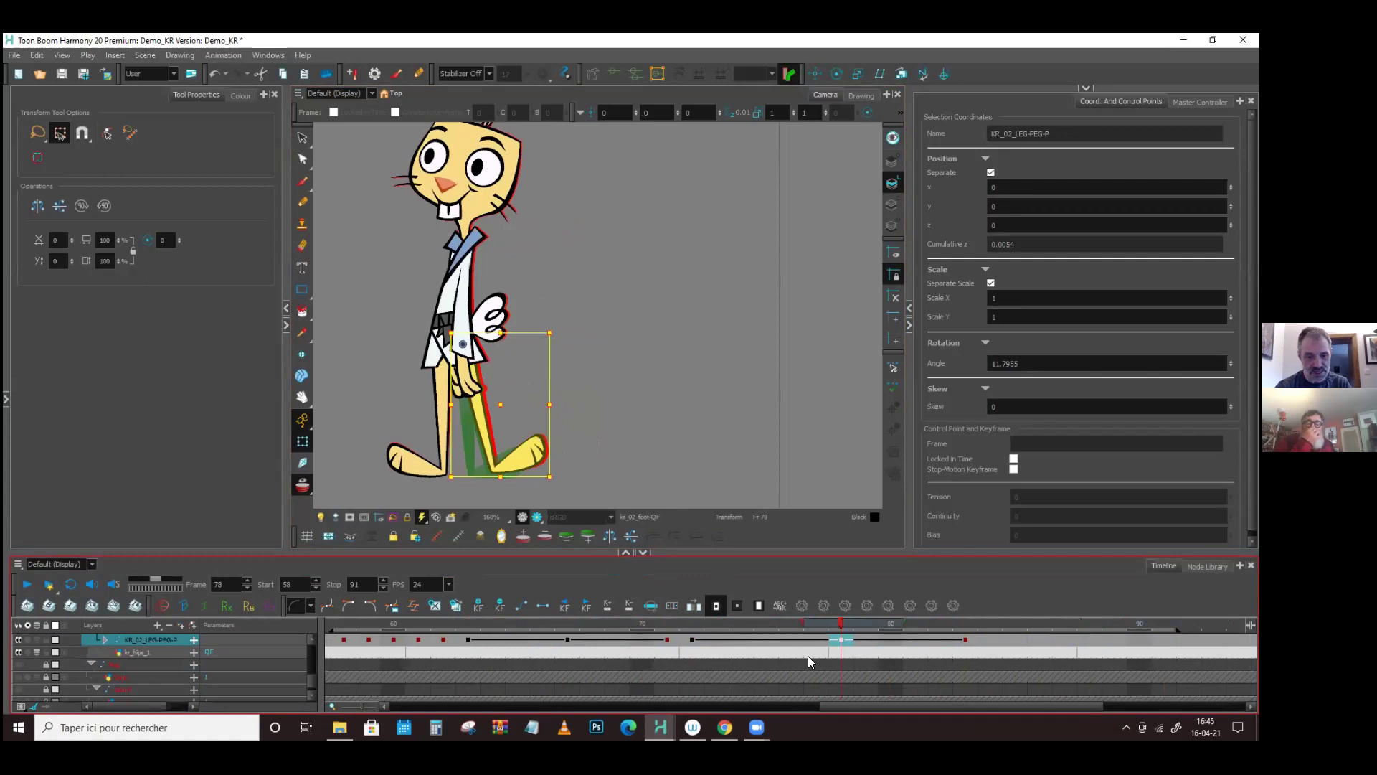
left_click(309, 608)
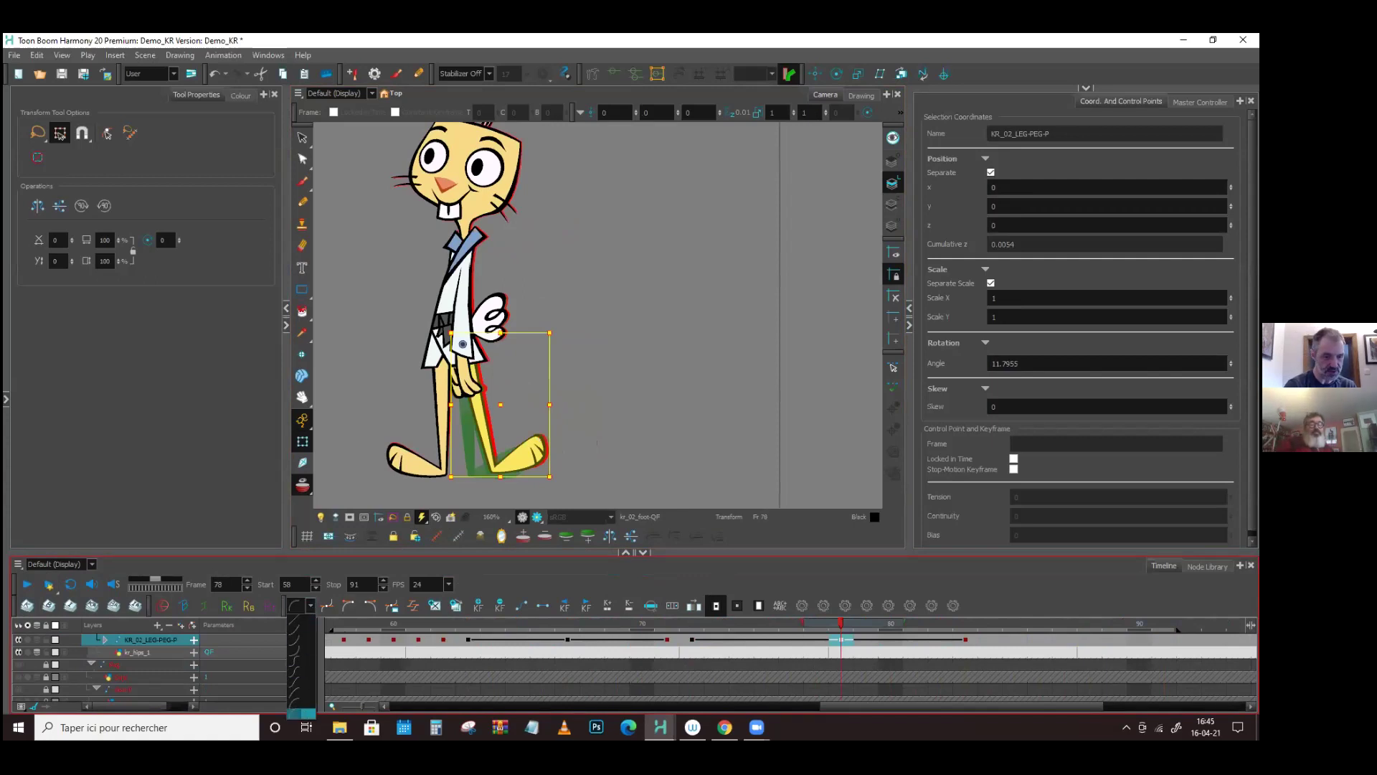
left_click(307, 720)
left_click(27, 586)
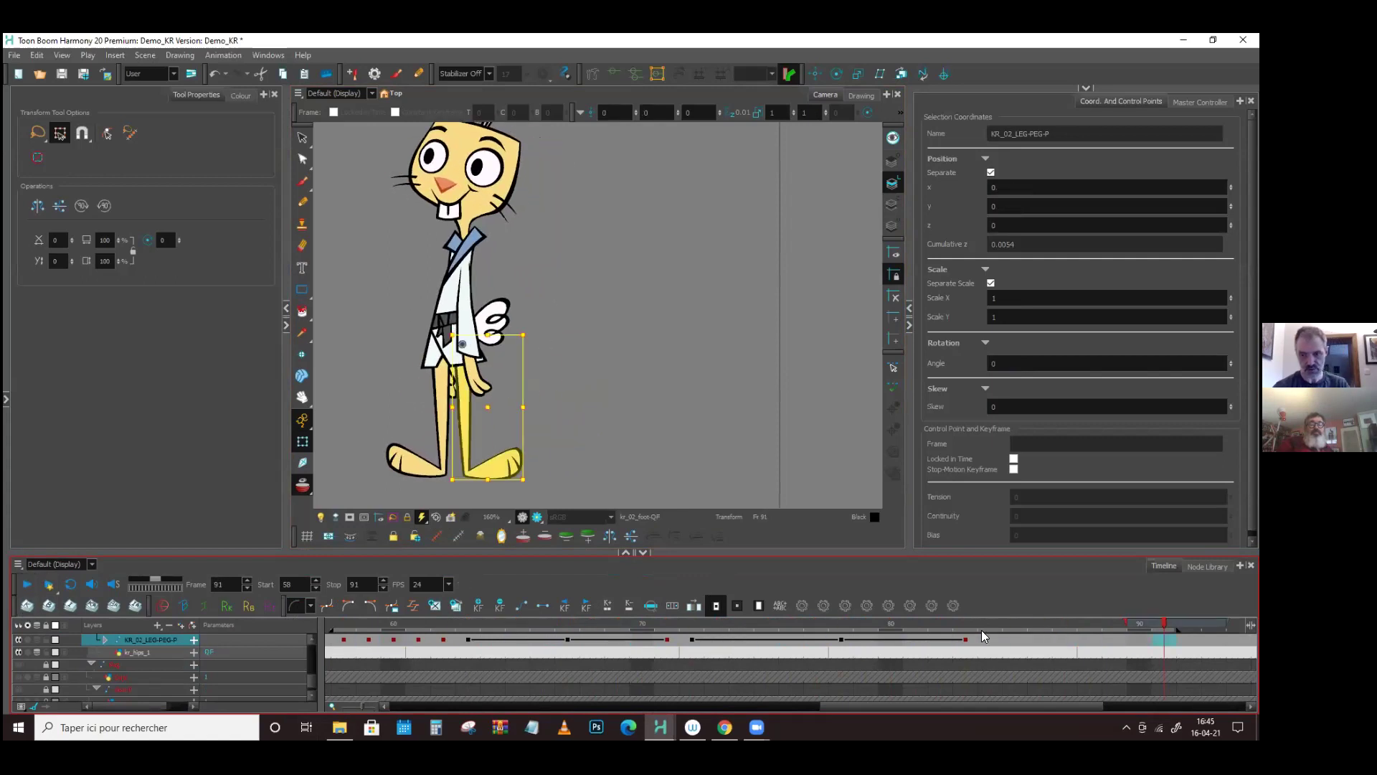
- Move the leg peg's final keyframe to frame 84 and play back the leg's settling motion
left_click(965, 640)
left_click_drag(967, 641, 995, 644)
left_click(26, 587)
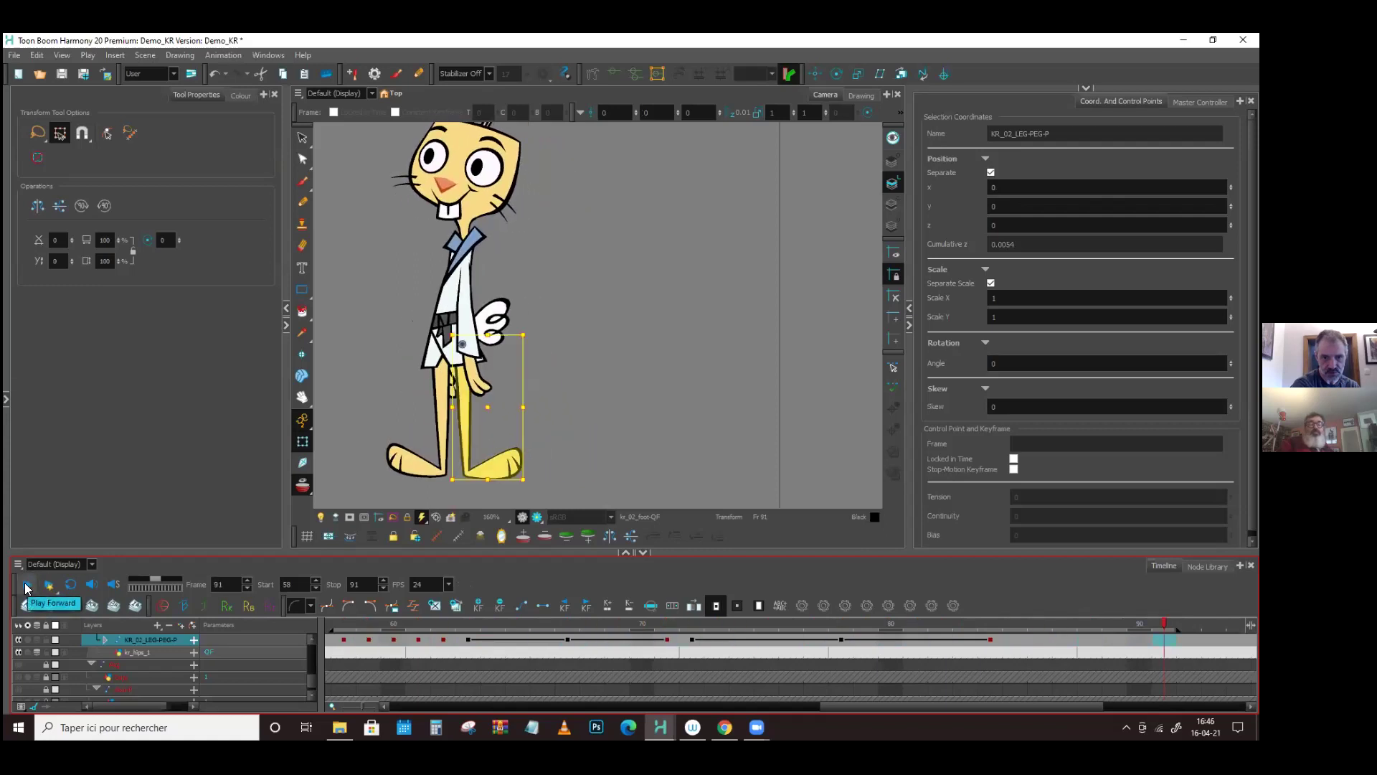
left_click(27, 585)
left_click(157, 506)
scroll(421, 439, "down", 1)
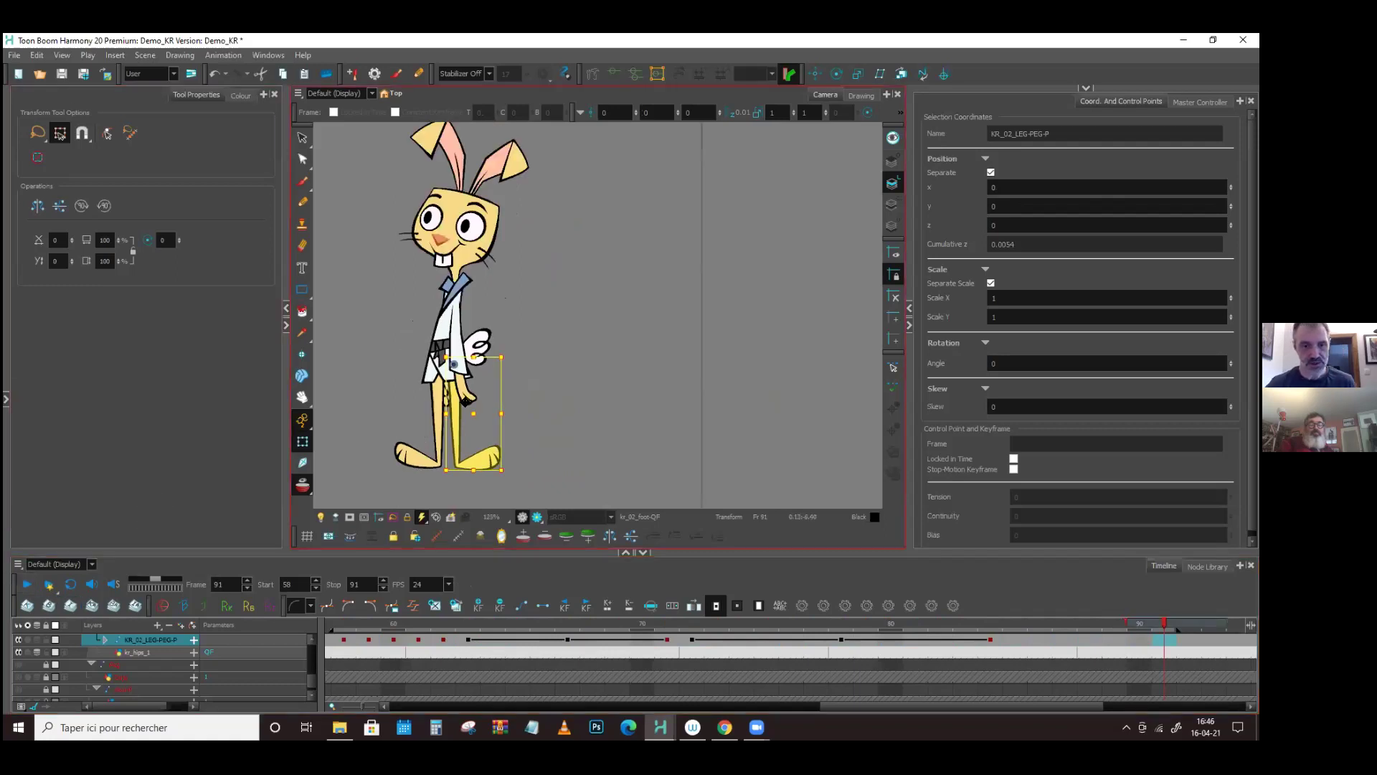
- Deselect the leg, enlarge the timeline, and collapse its layers so that KR-P is expanded only down to MASTER-PEG
left_click(521, 377)
left_click_drag(476, 359, 562, 392)
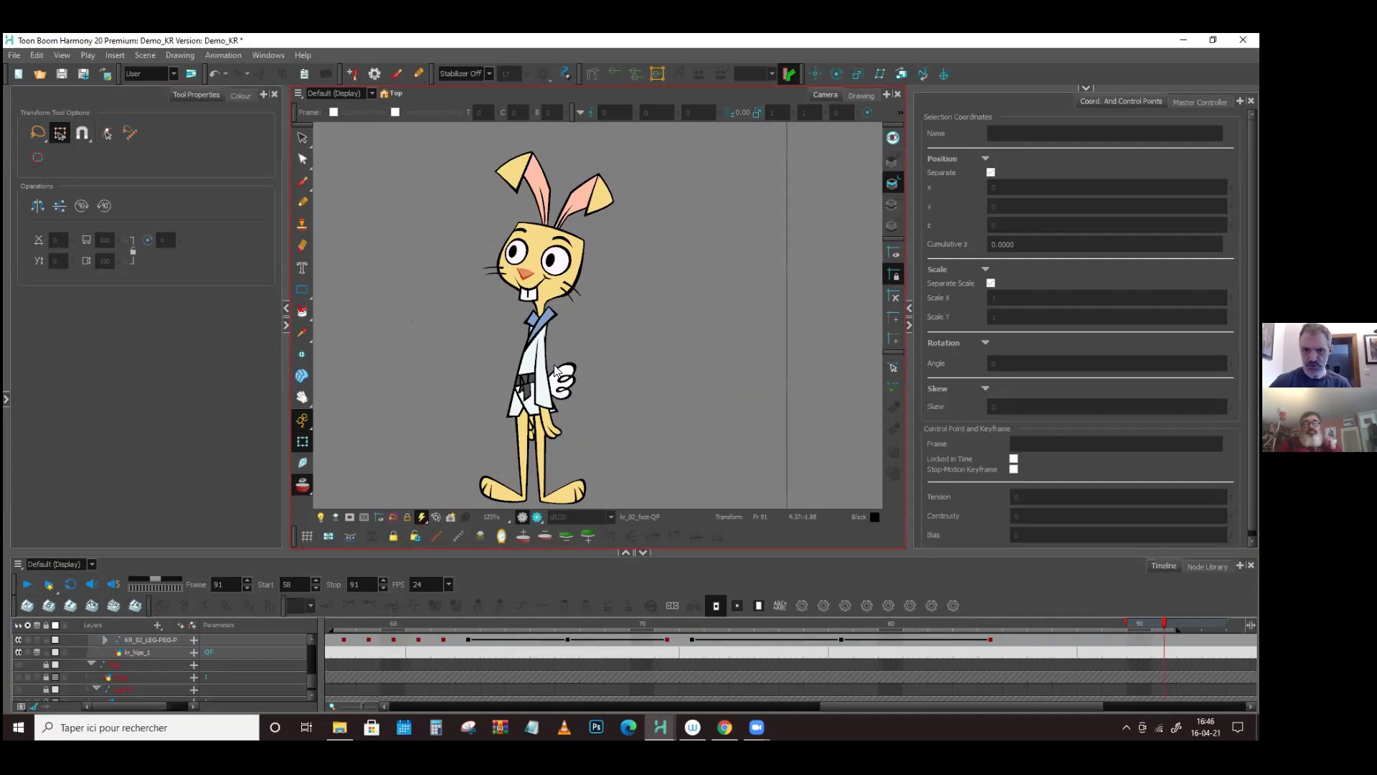
left_click(807, 704)
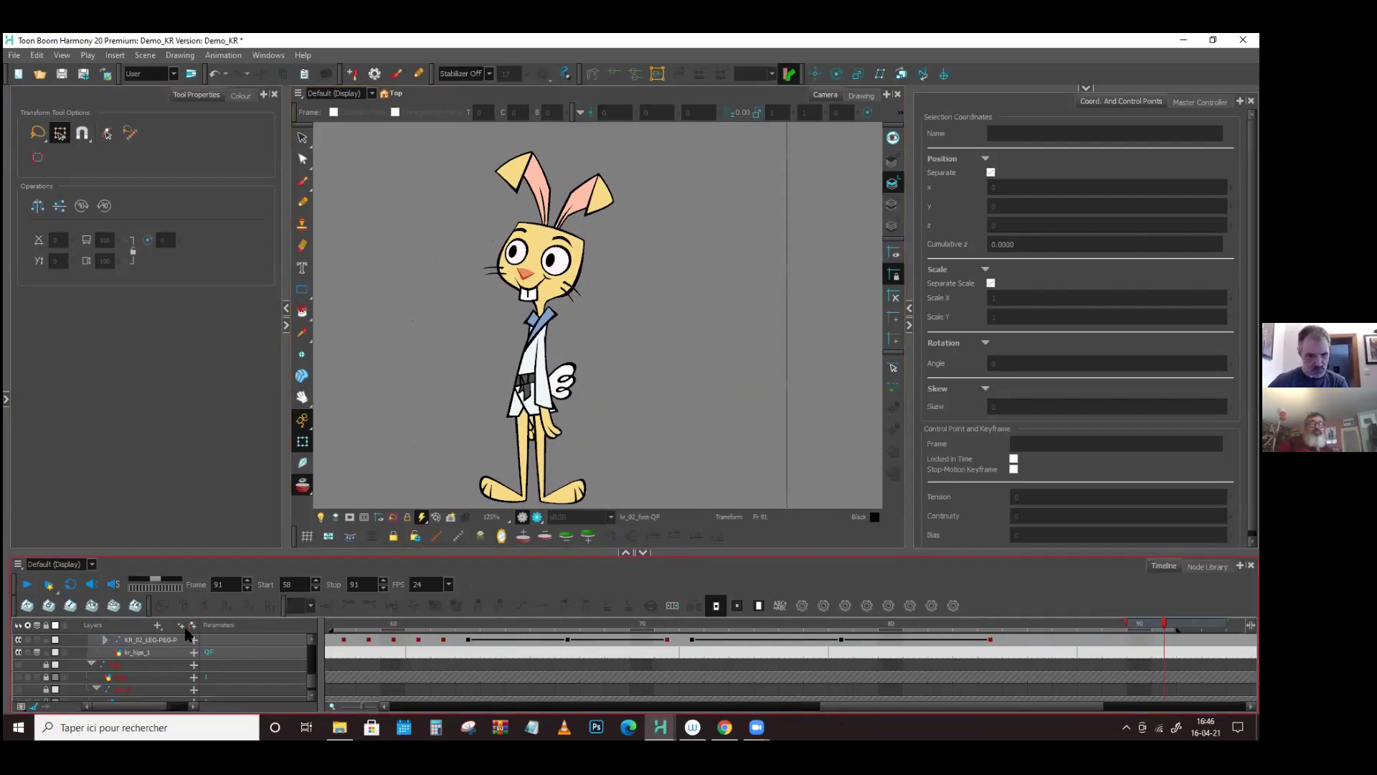
left_click_drag(229, 551, 230, 527)
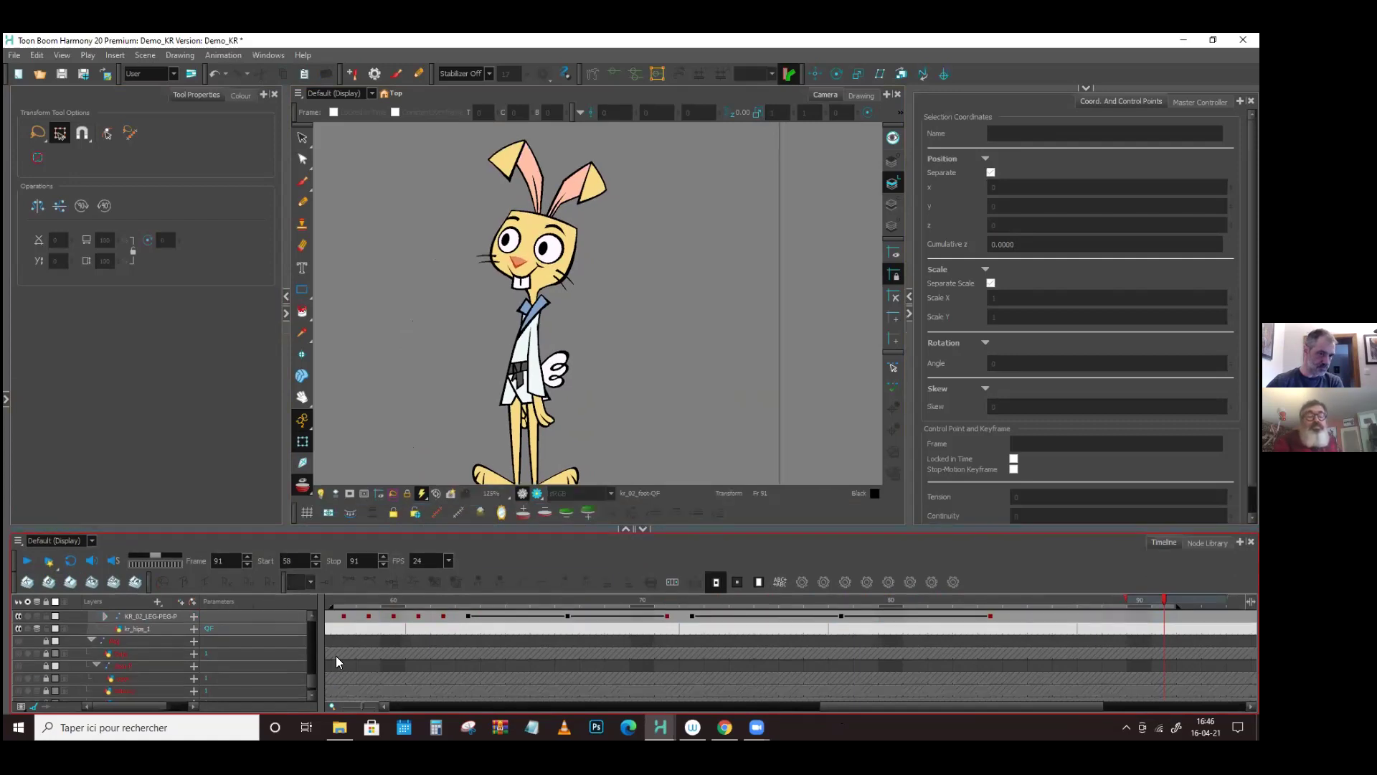
scroll(148, 649, "up", 2)
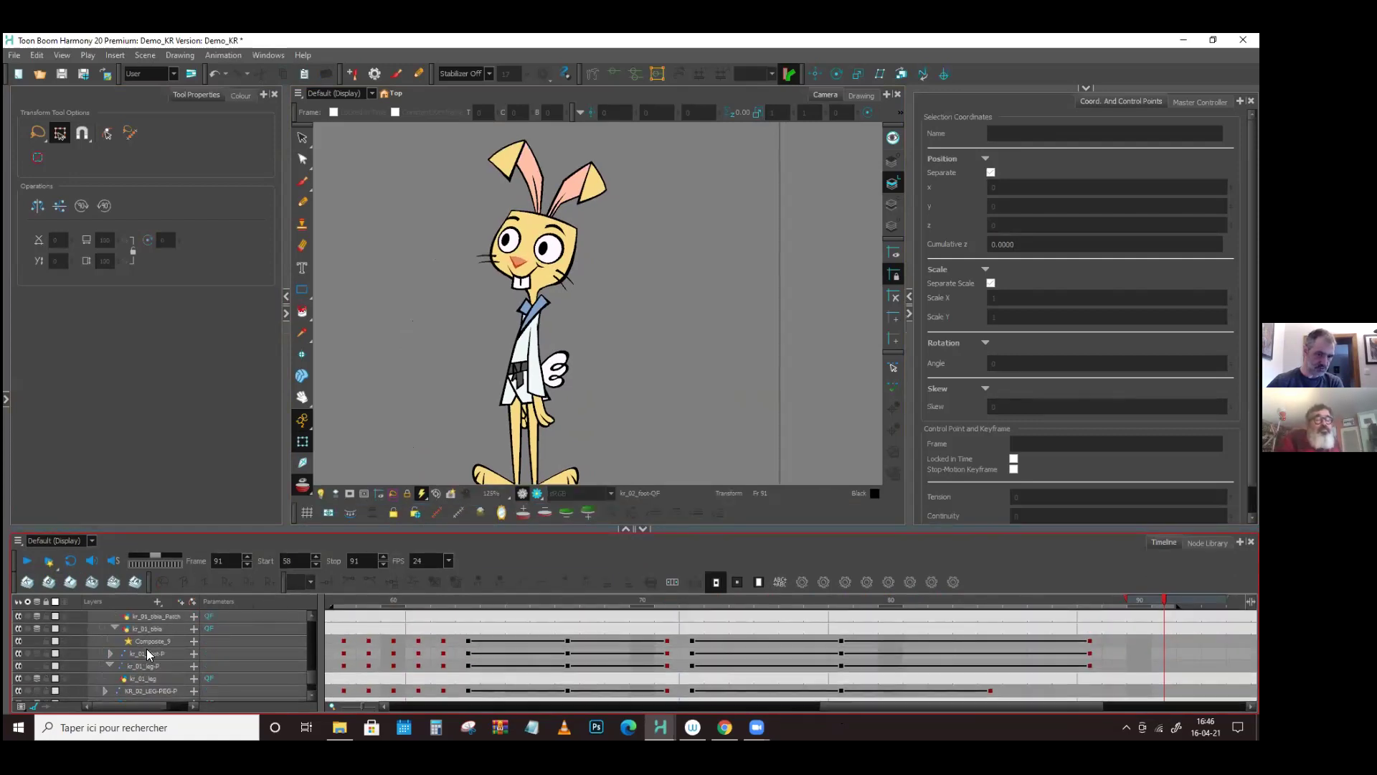
key("shift+f")
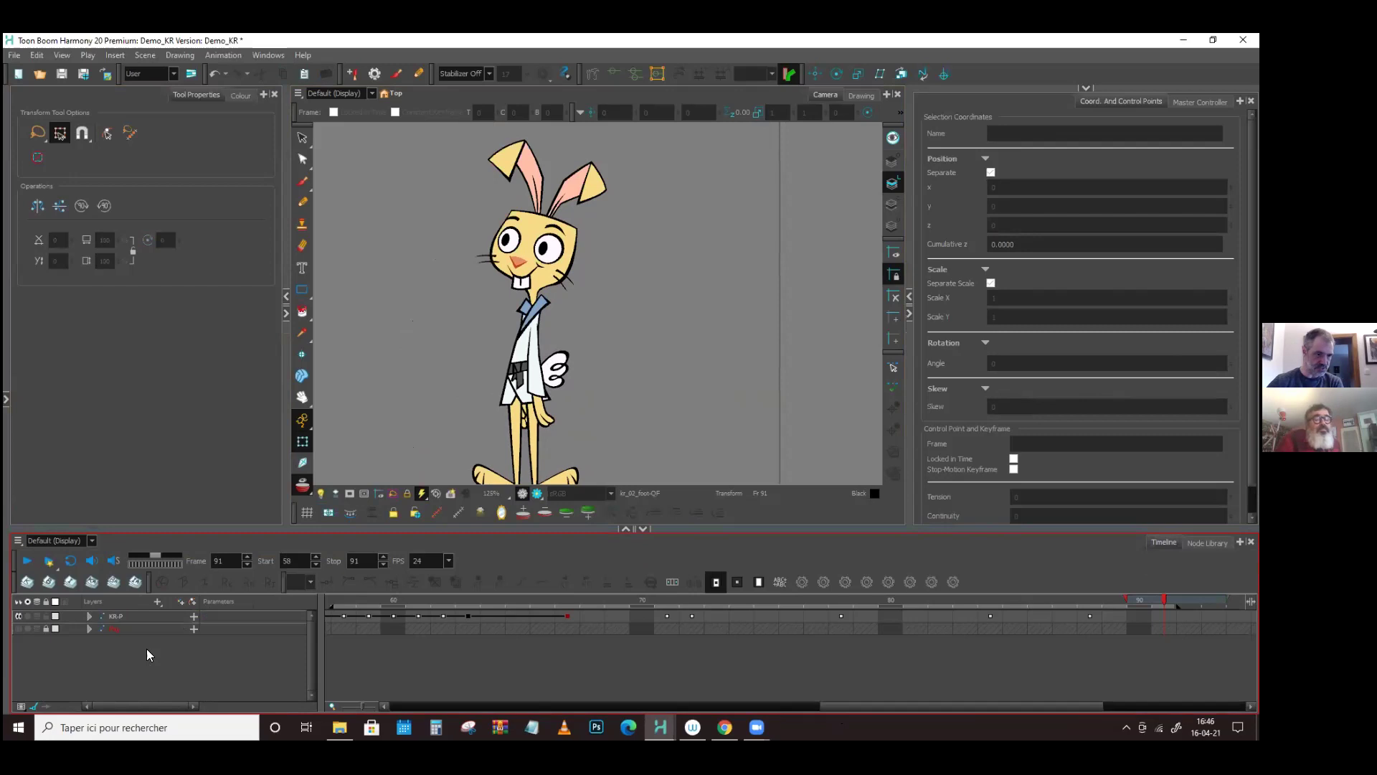
left_click(90, 616)
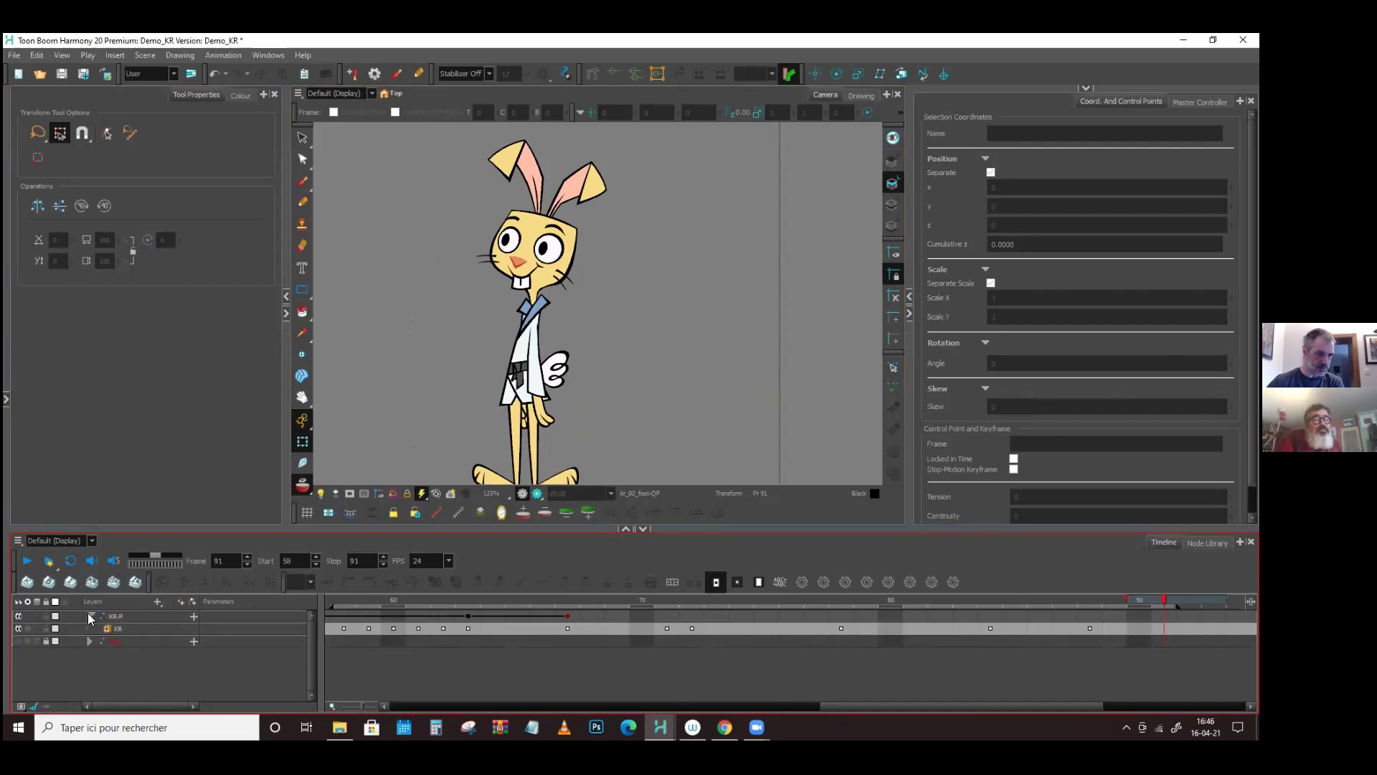
left_click(108, 629)
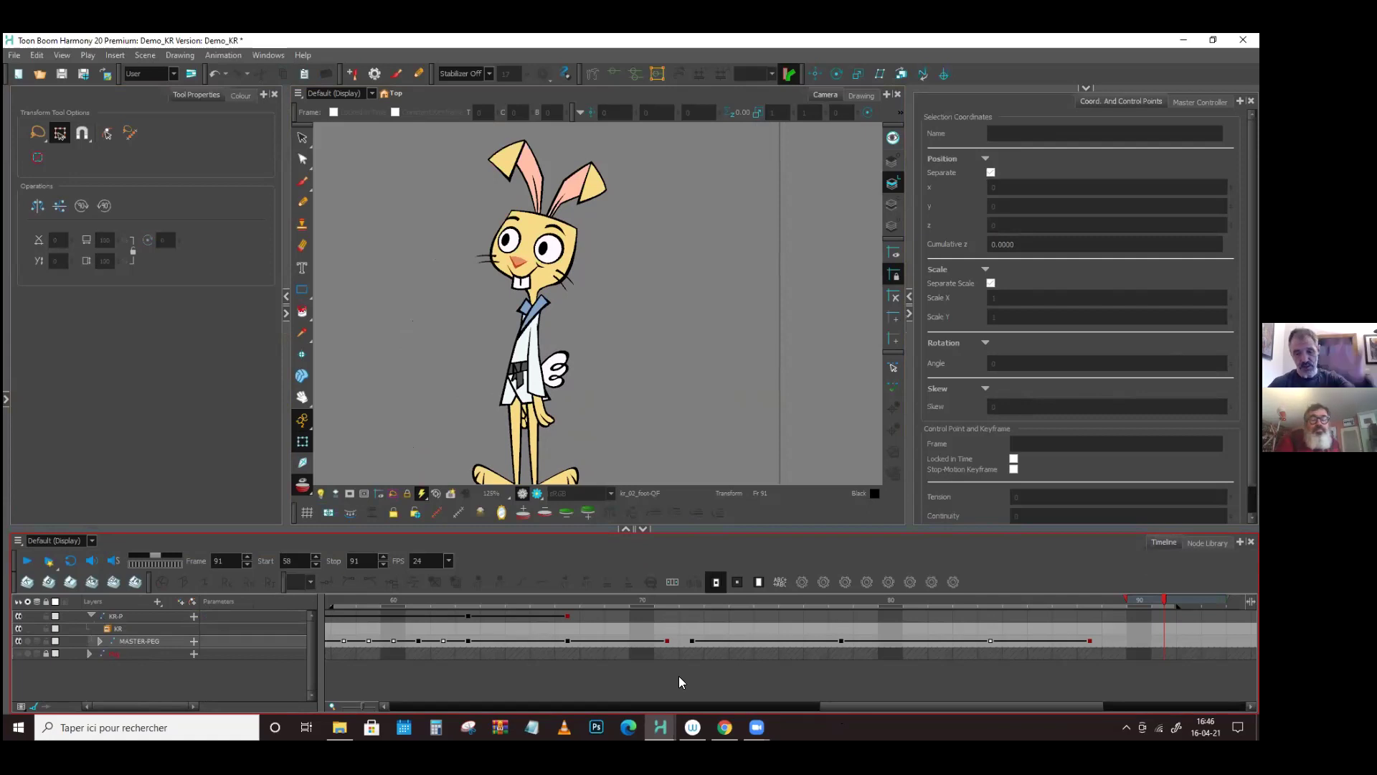
- Turn off the onion skin and scrub the walk from its beginning to frame 28, framing the rabbit's head
left_click_drag(885, 712, 664, 712)
left_click(619, 602)
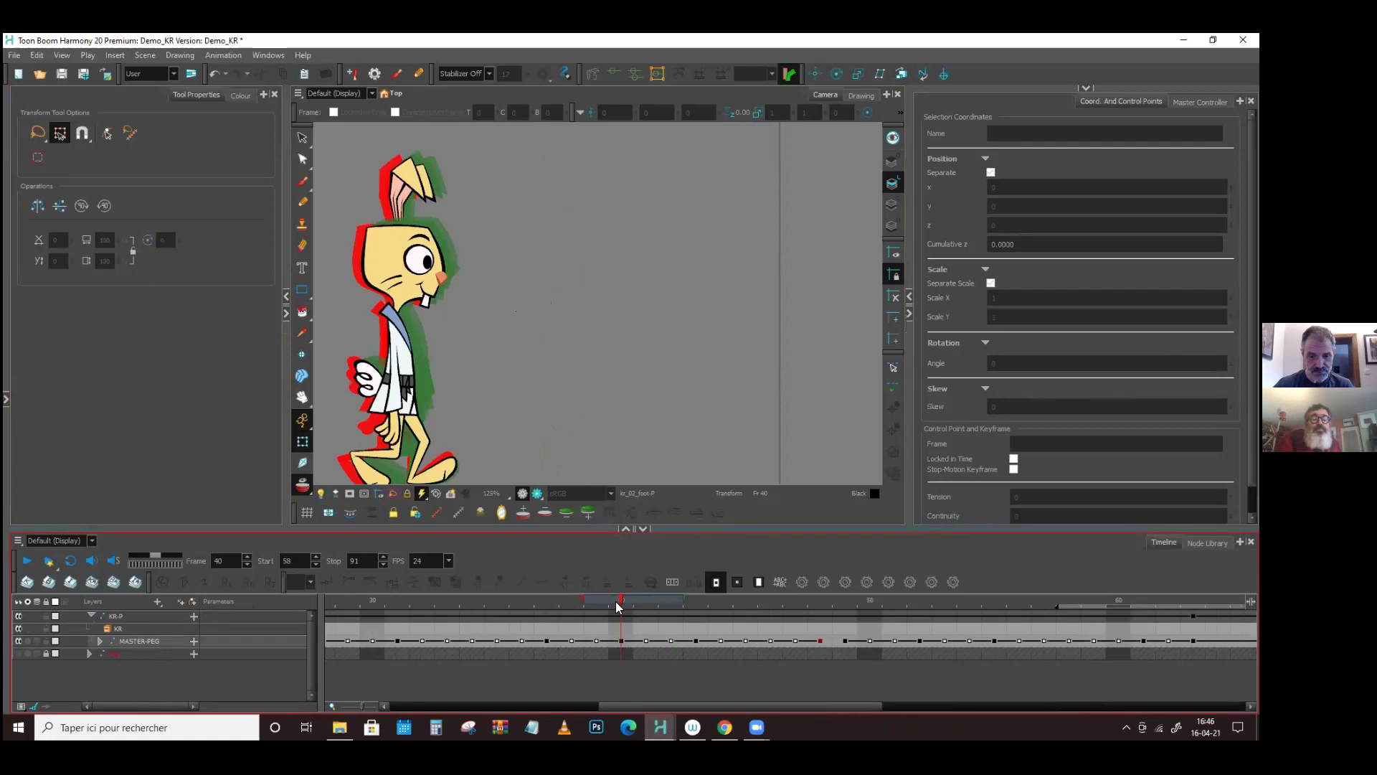
key("alt+o")
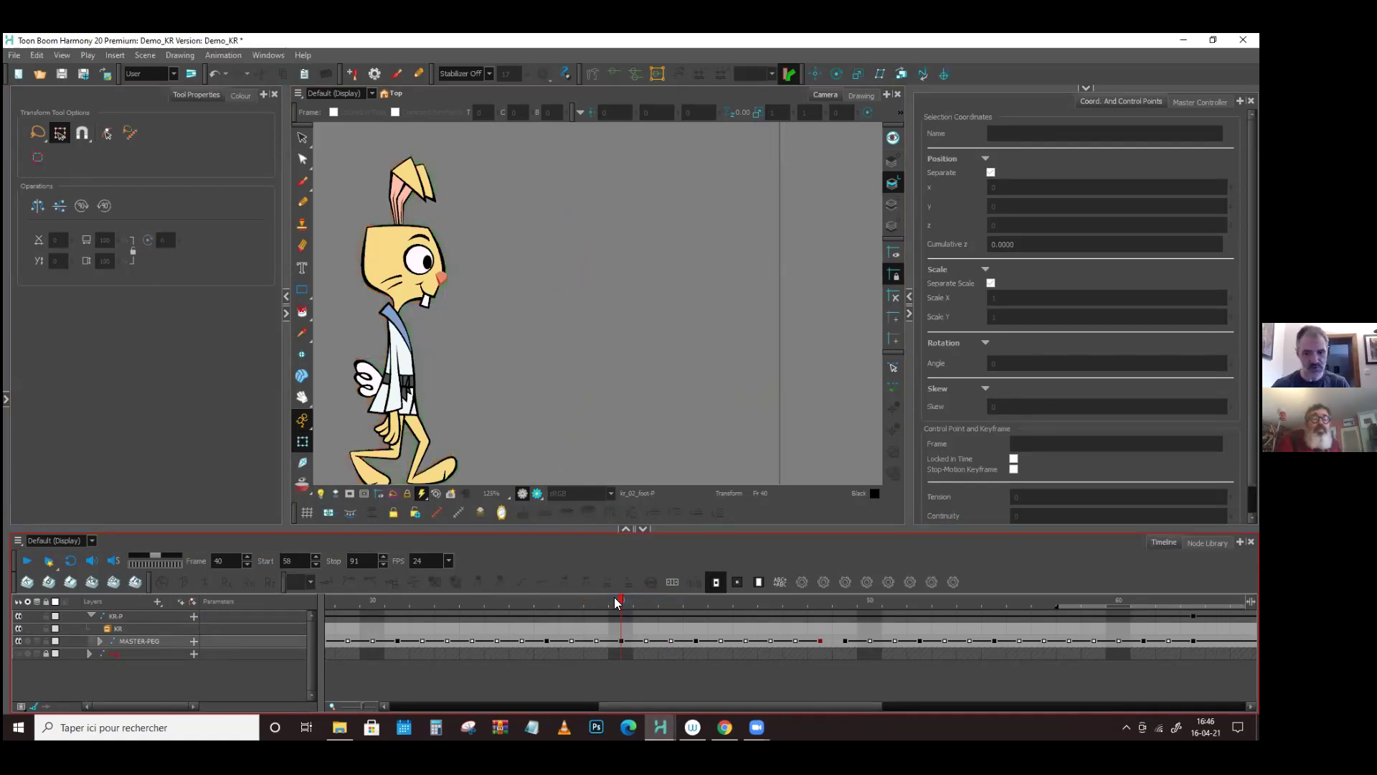
left_click_drag(714, 708, 511, 707)
left_click(368, 598)
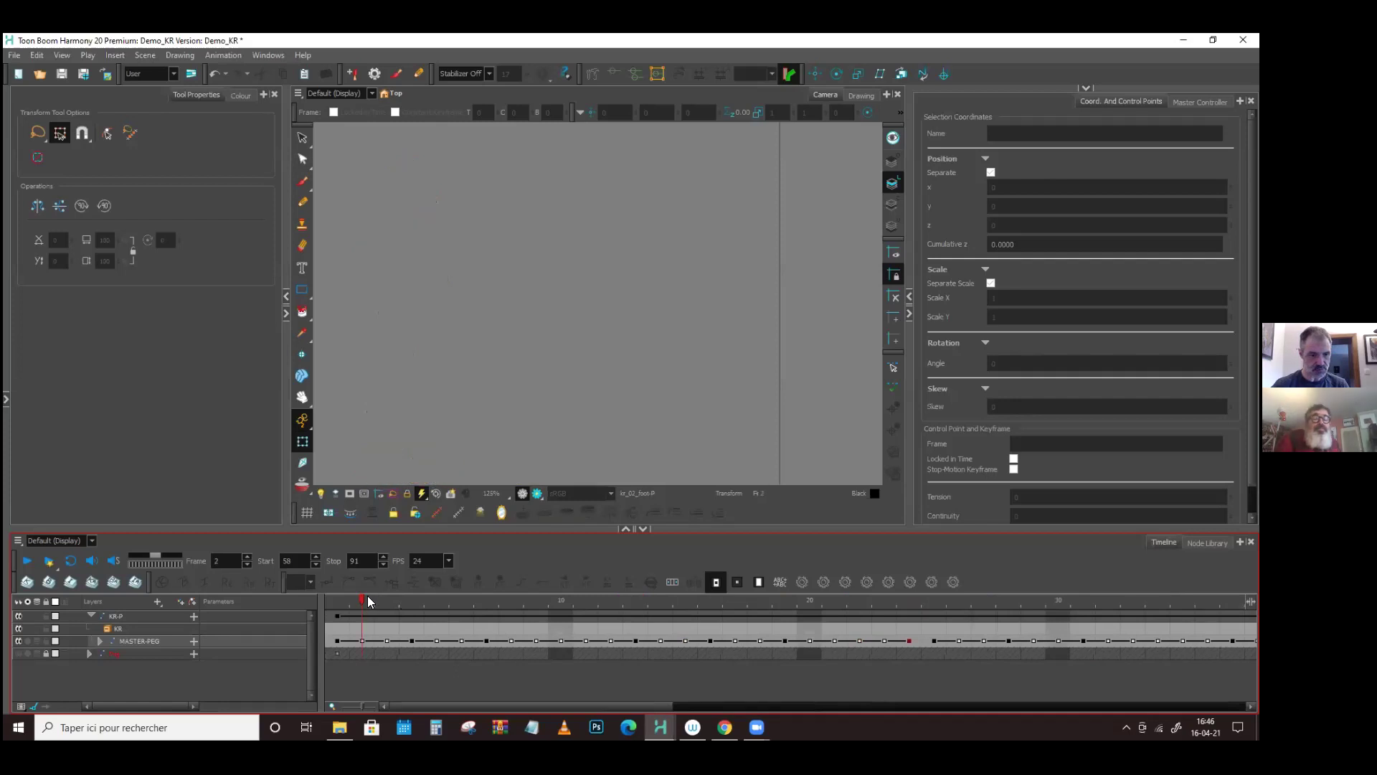
scroll(662, 268, "down", 2)
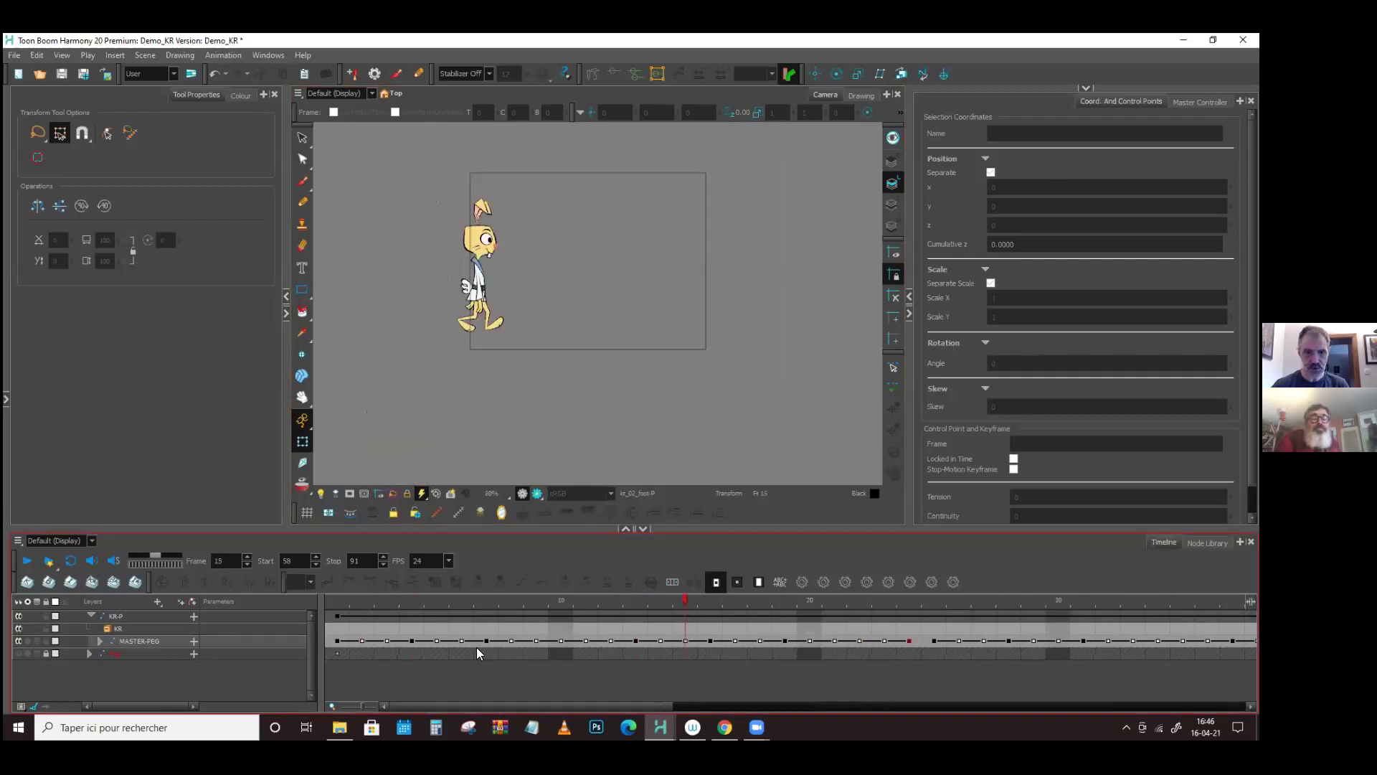
left_click_drag(683, 594, 1005, 607)
scroll(523, 287, "up", 5)
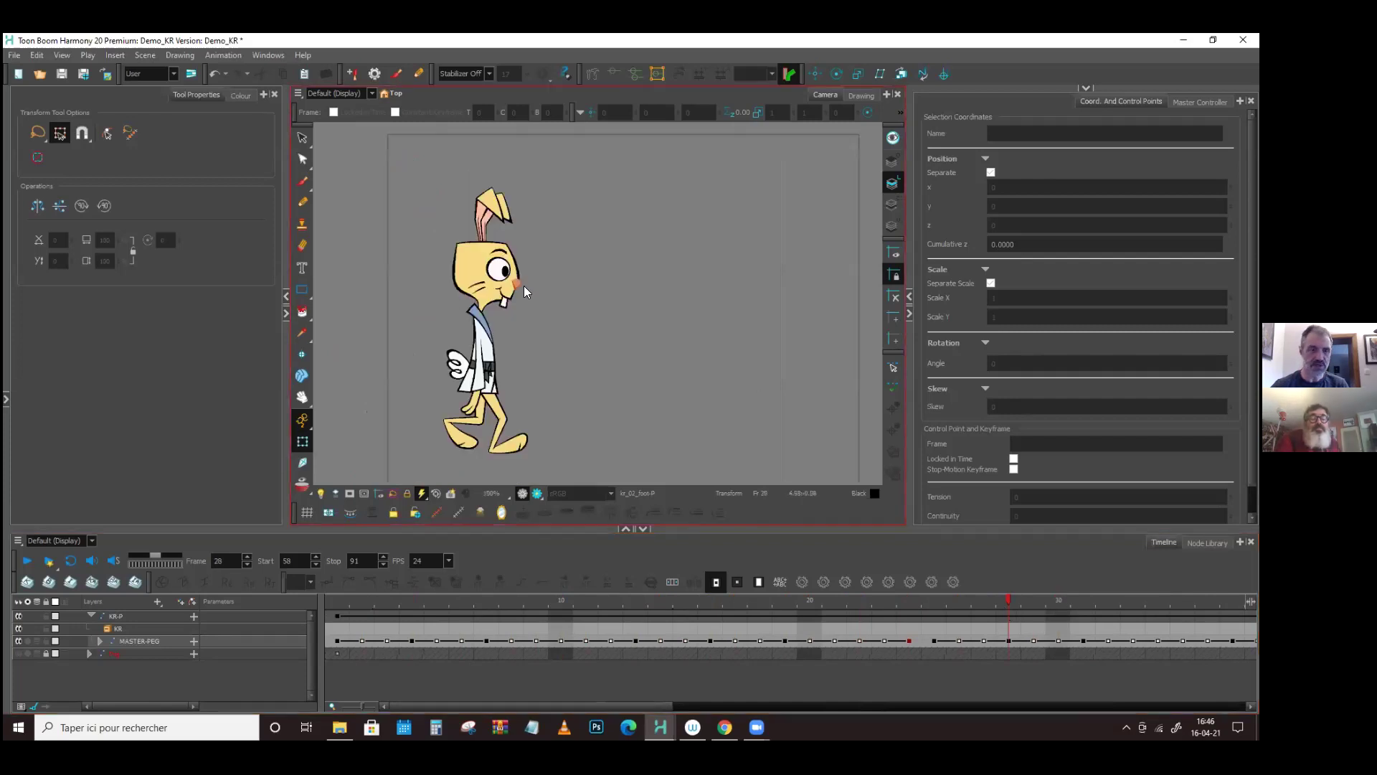
- Open the Library and preview the animation of the KR_02_EYE-PEG-P.tpl template
left_click(1086, 88)
left_click(1217, 94)
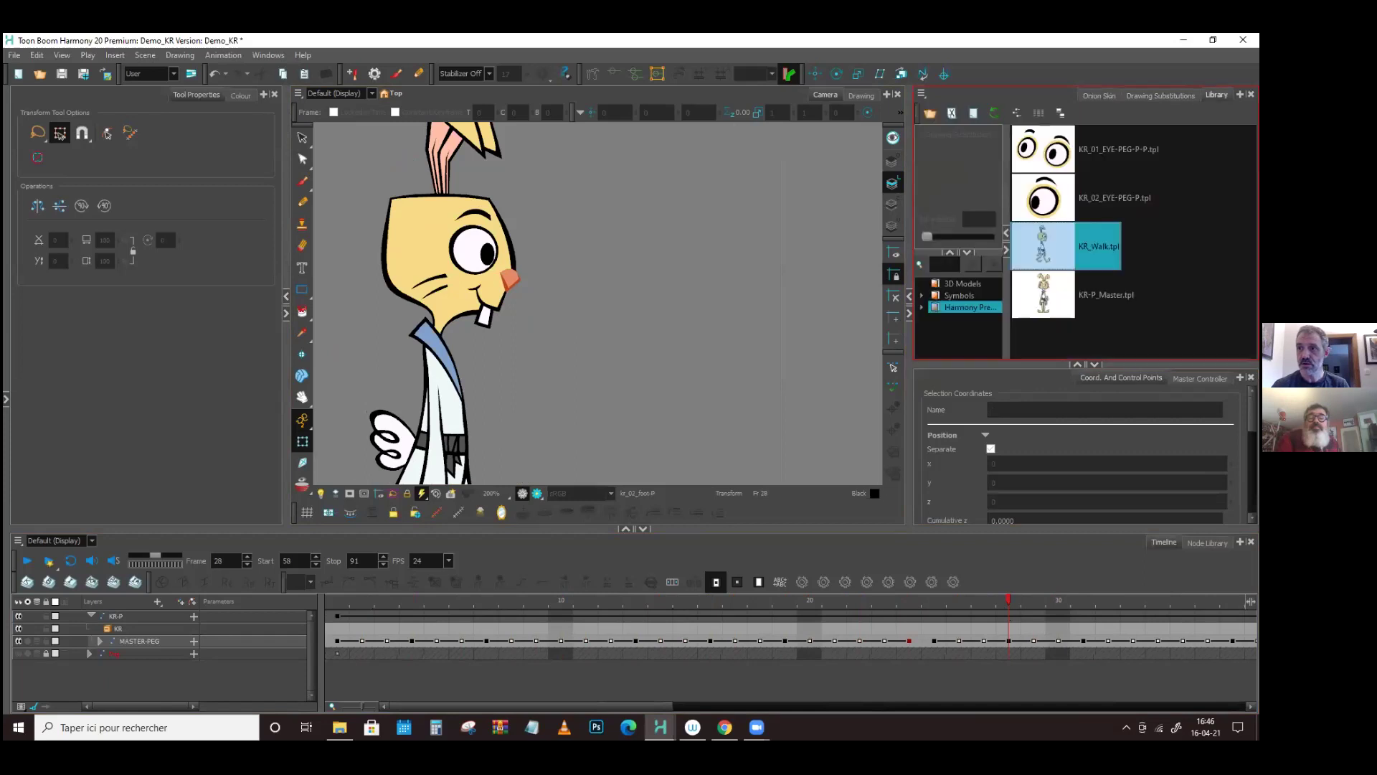
left_click(1046, 203)
mouse_move(928, 234)
left_mouse_down()
mouse_move(986, 242)
mouse_move(913, 242)
mouse_move(989, 246)
left_mouse_up()
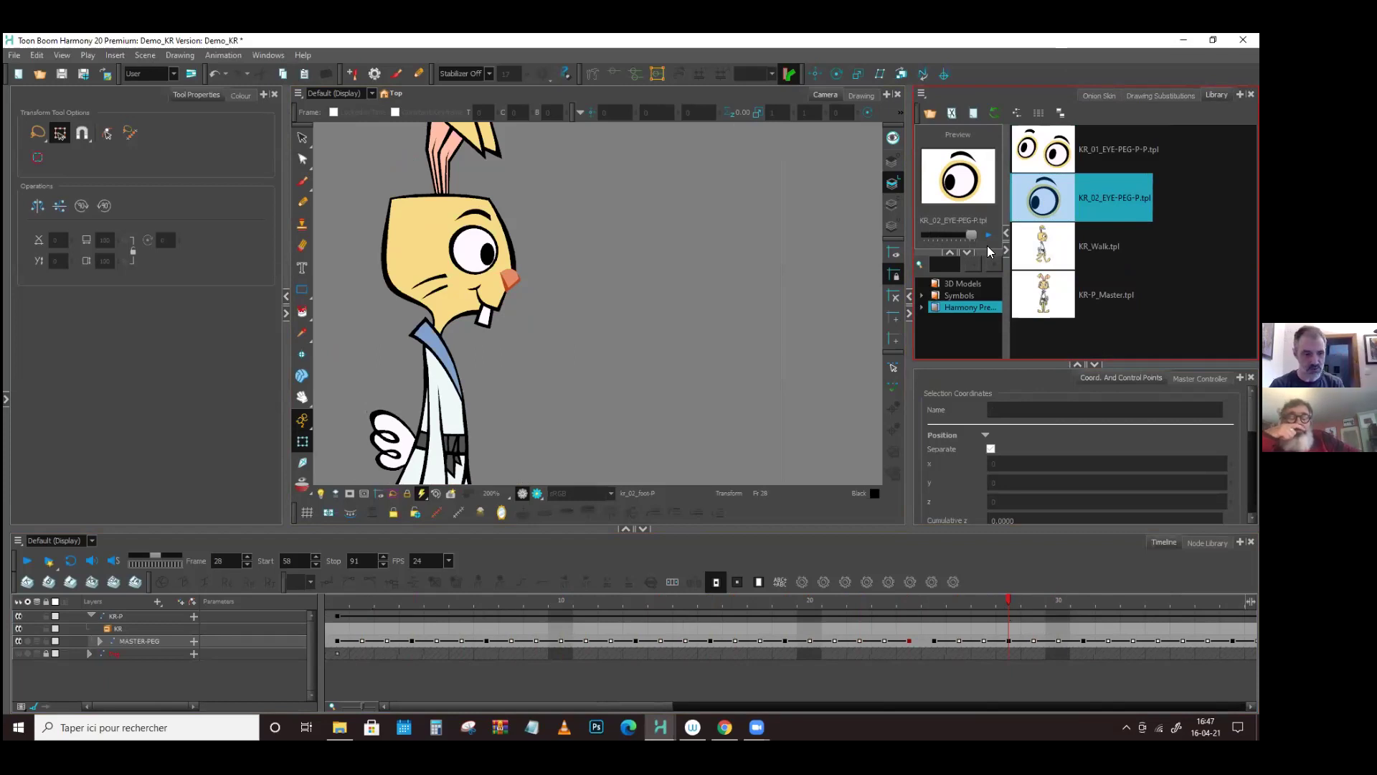
- Save the scene and apply the KR_02_EYE-PEG-P.tpl template to the rabbit's KR_02_EYE-PEG-P layer during the walk
left_click(632, 249)
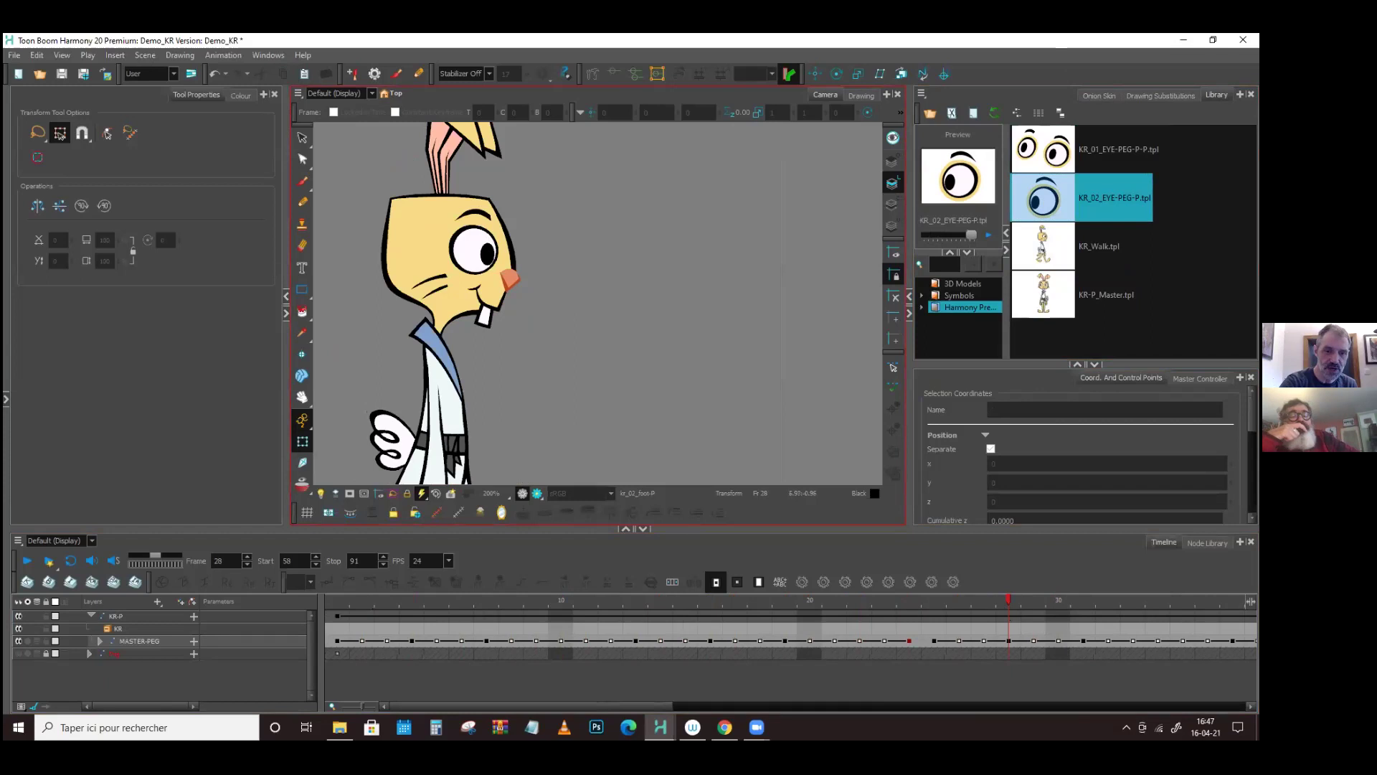
left_click(515, 223)
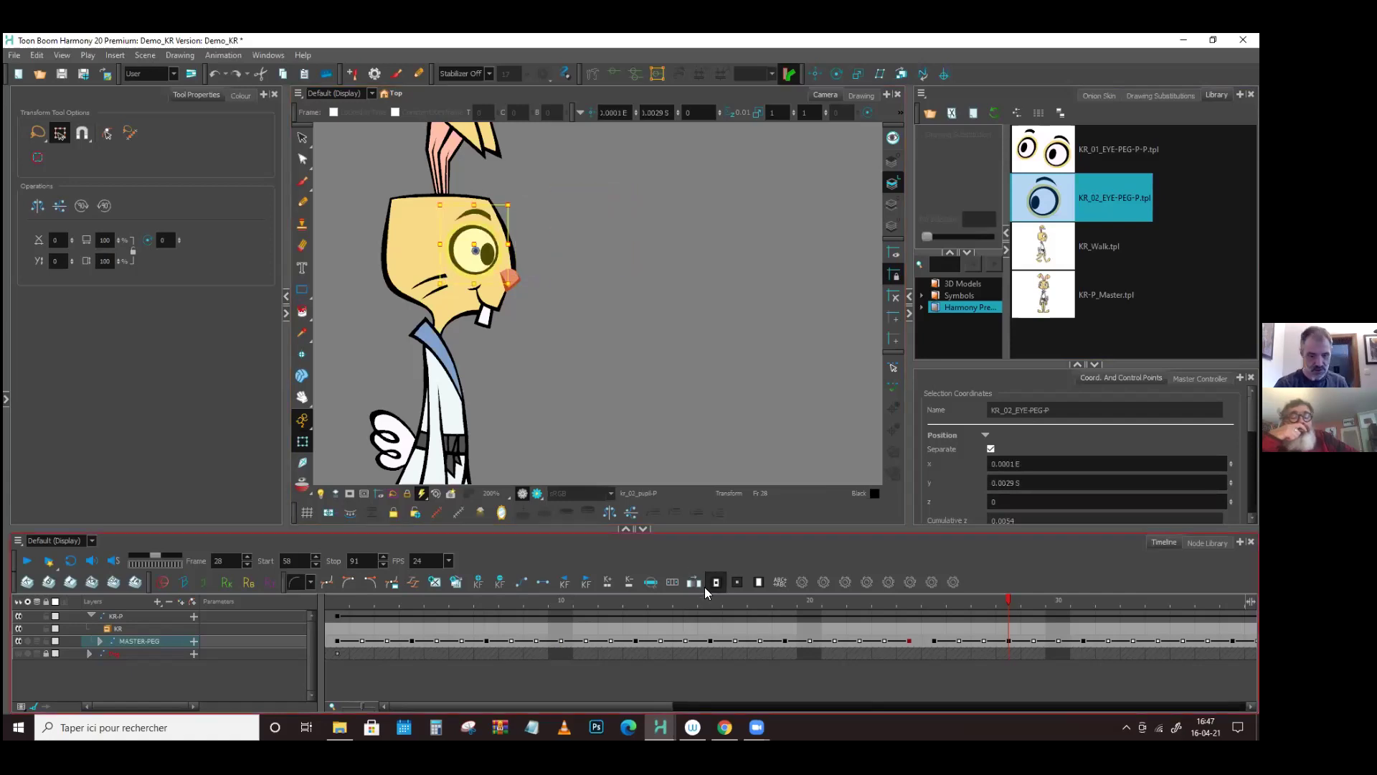
left_click(651, 582)
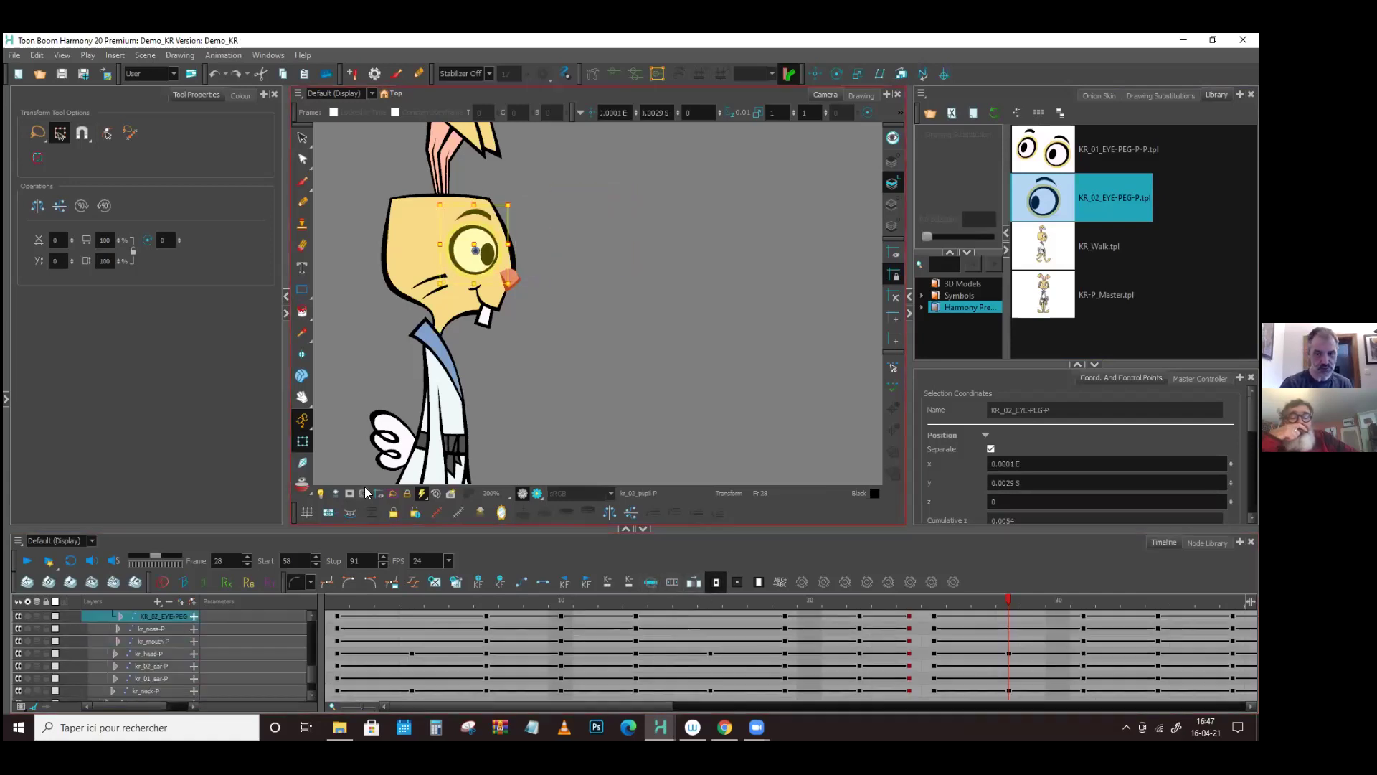
left_click(1048, 196)
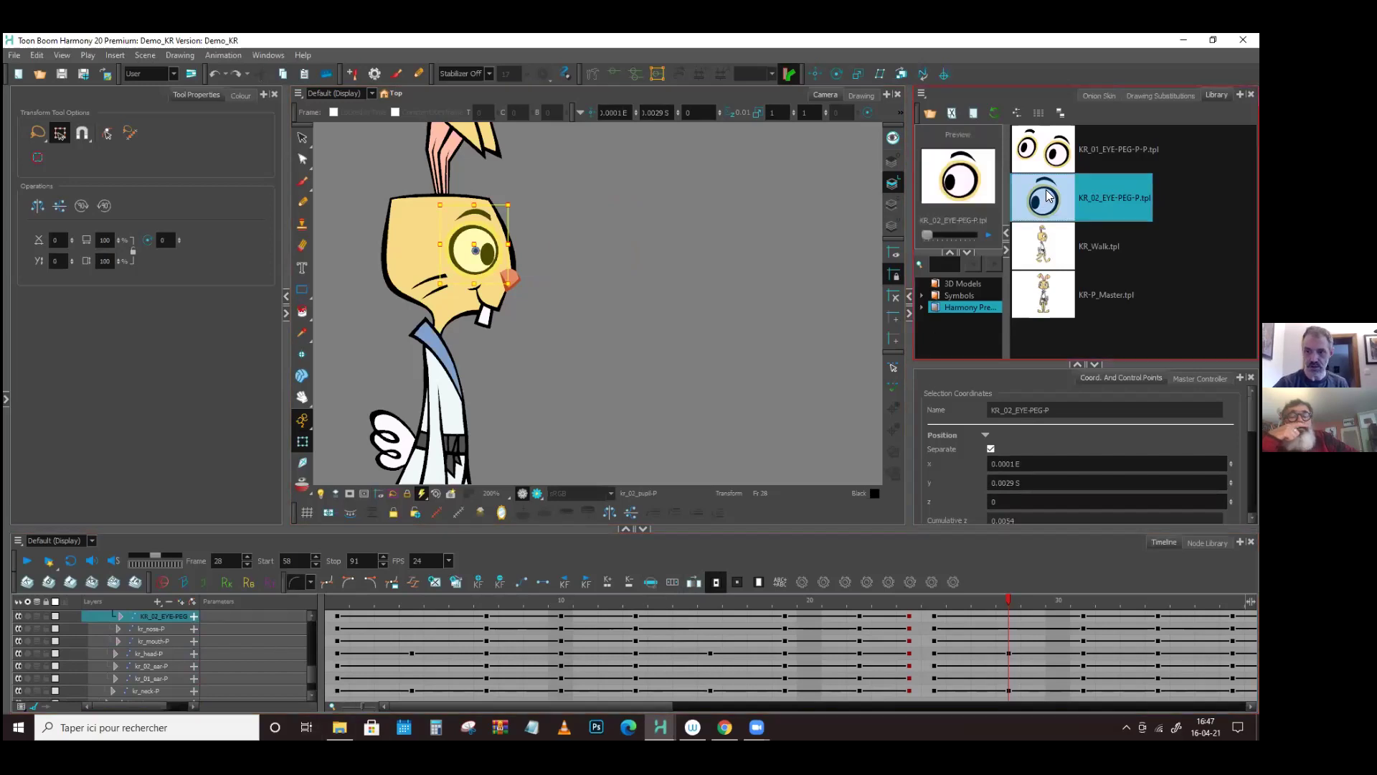
left_click_drag(1048, 195, 1207, 617)
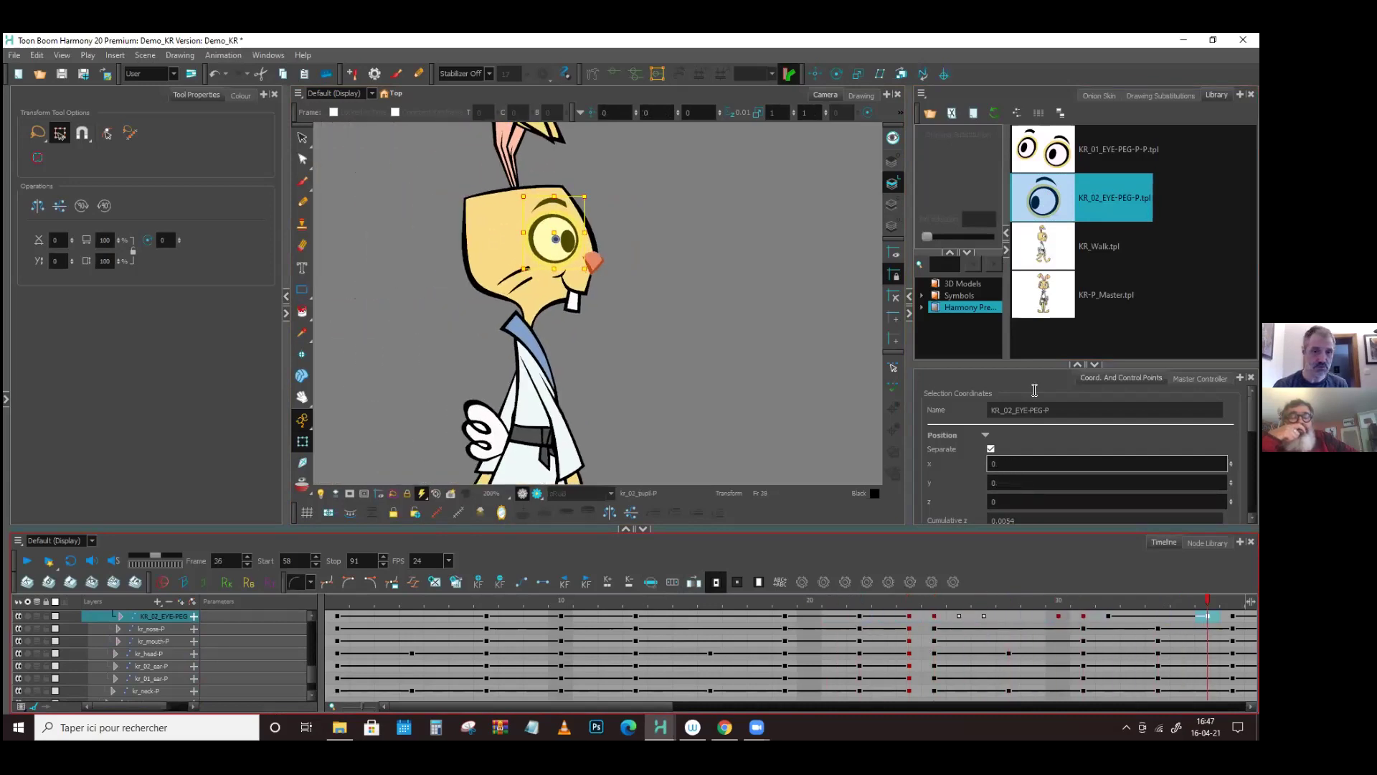
- Collapse the layers under MASTER-PEG, set the playback start to frame 5, and play the walk
scroll(733, 409, "down", 3)
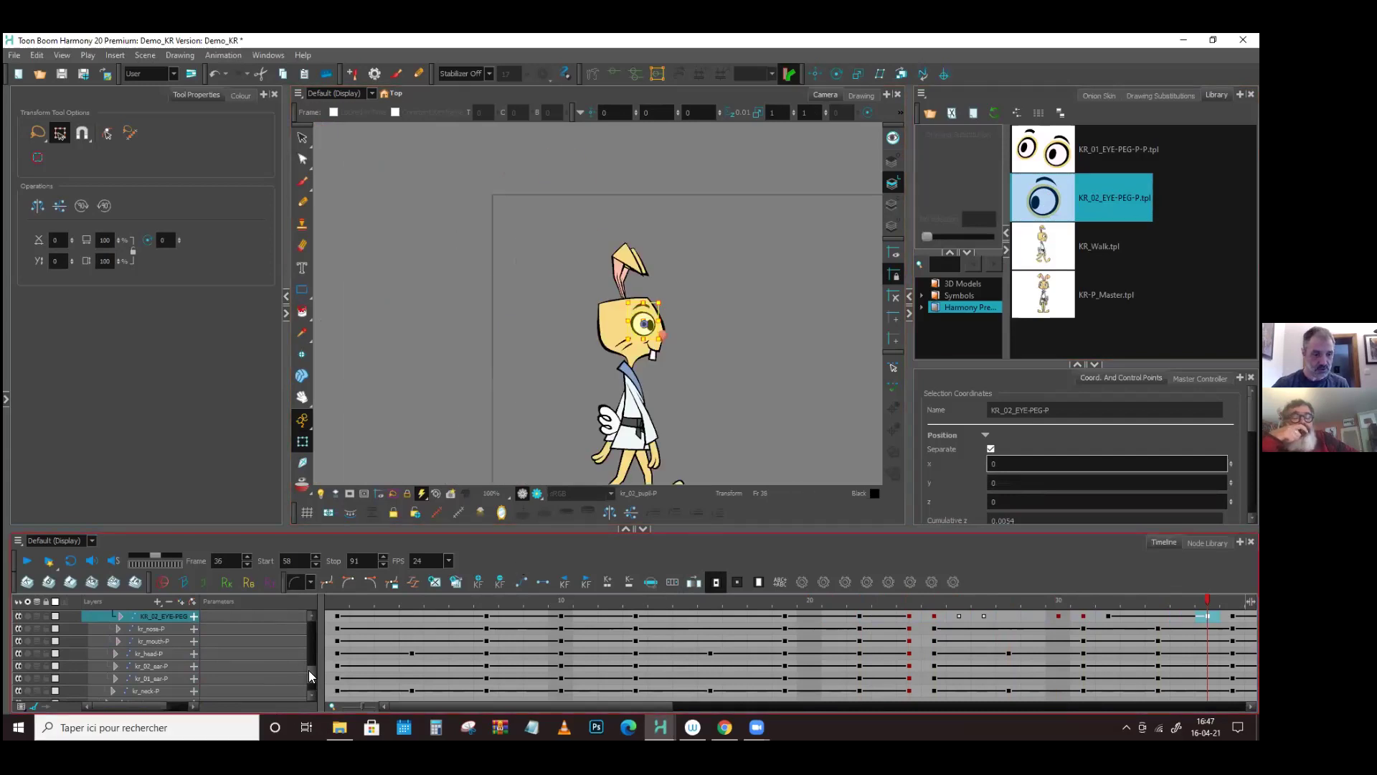
left_click_drag(309, 670, 309, 626)
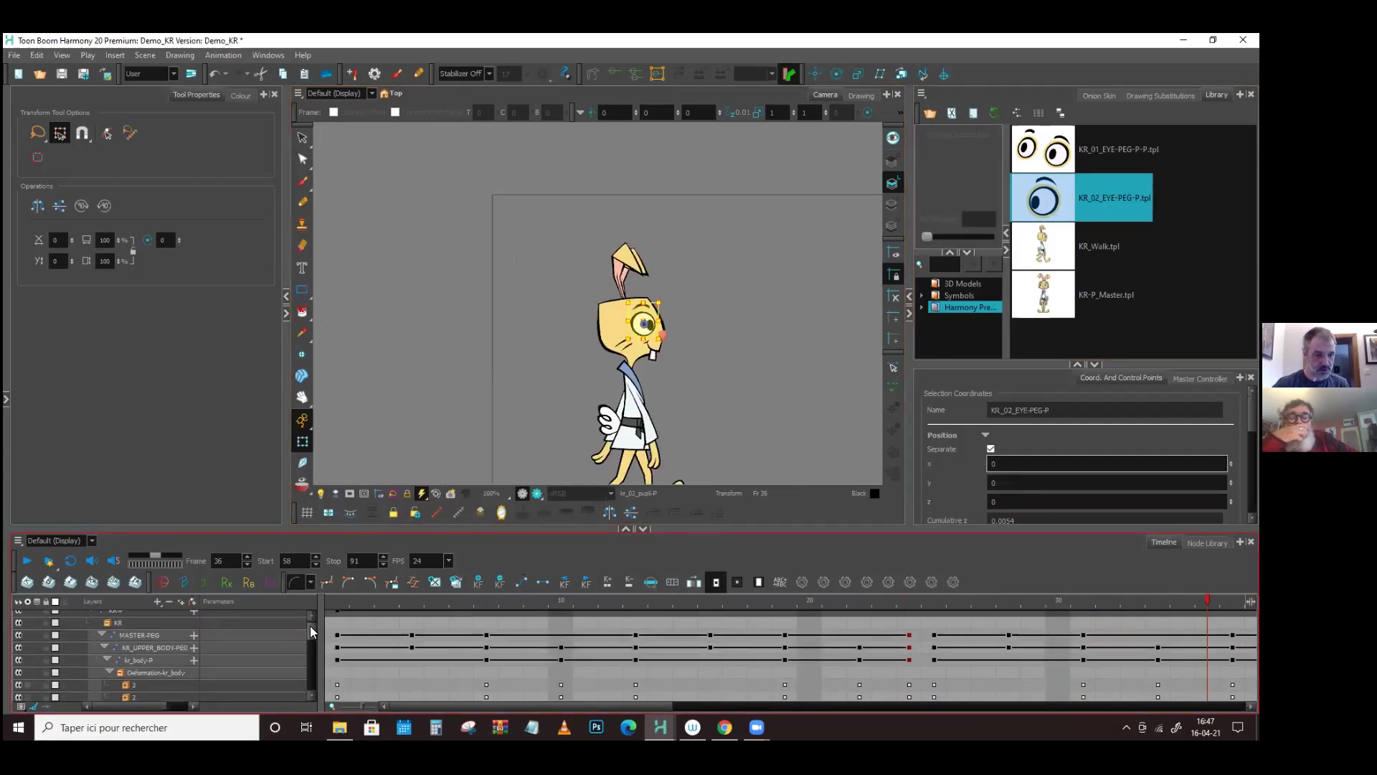
left_click(102, 638)
left_click(436, 601)
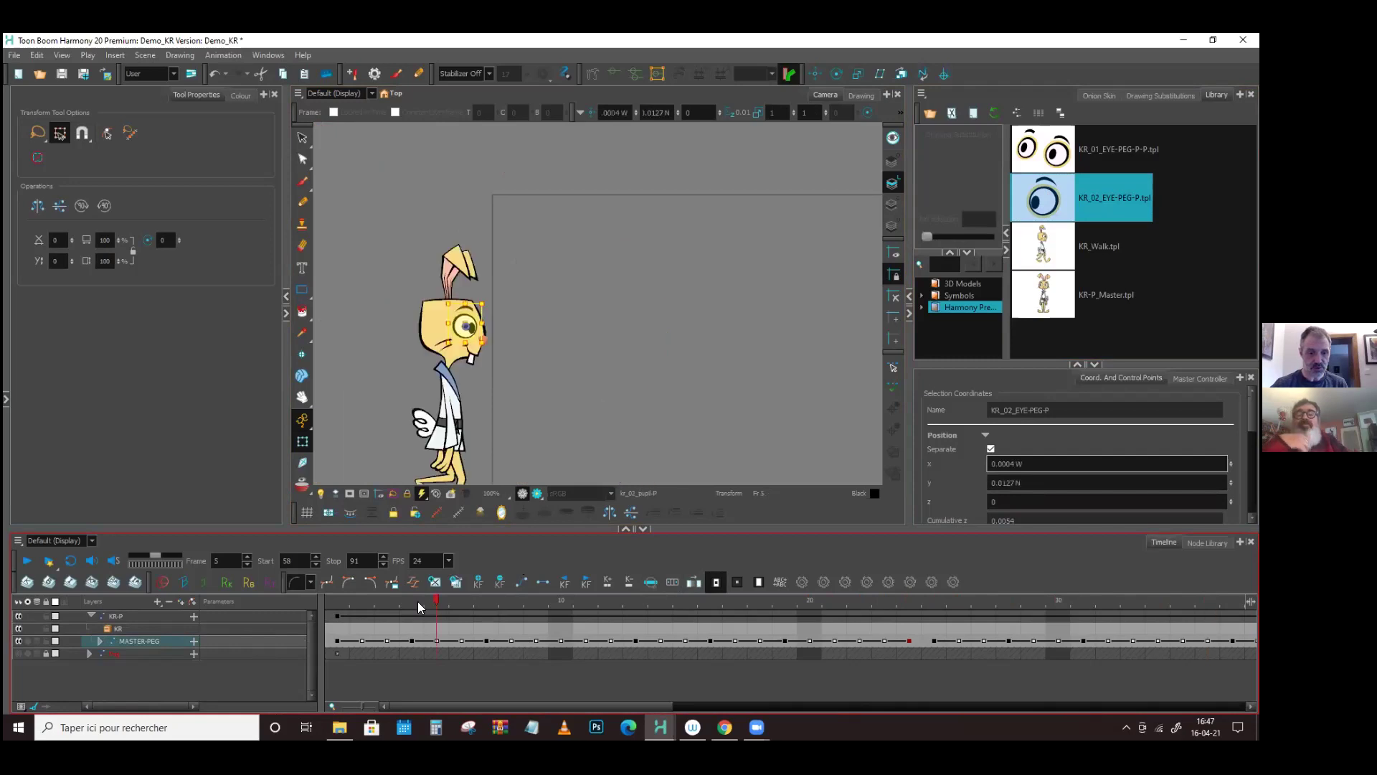
left_click(266, 561)
left_click(27, 562)
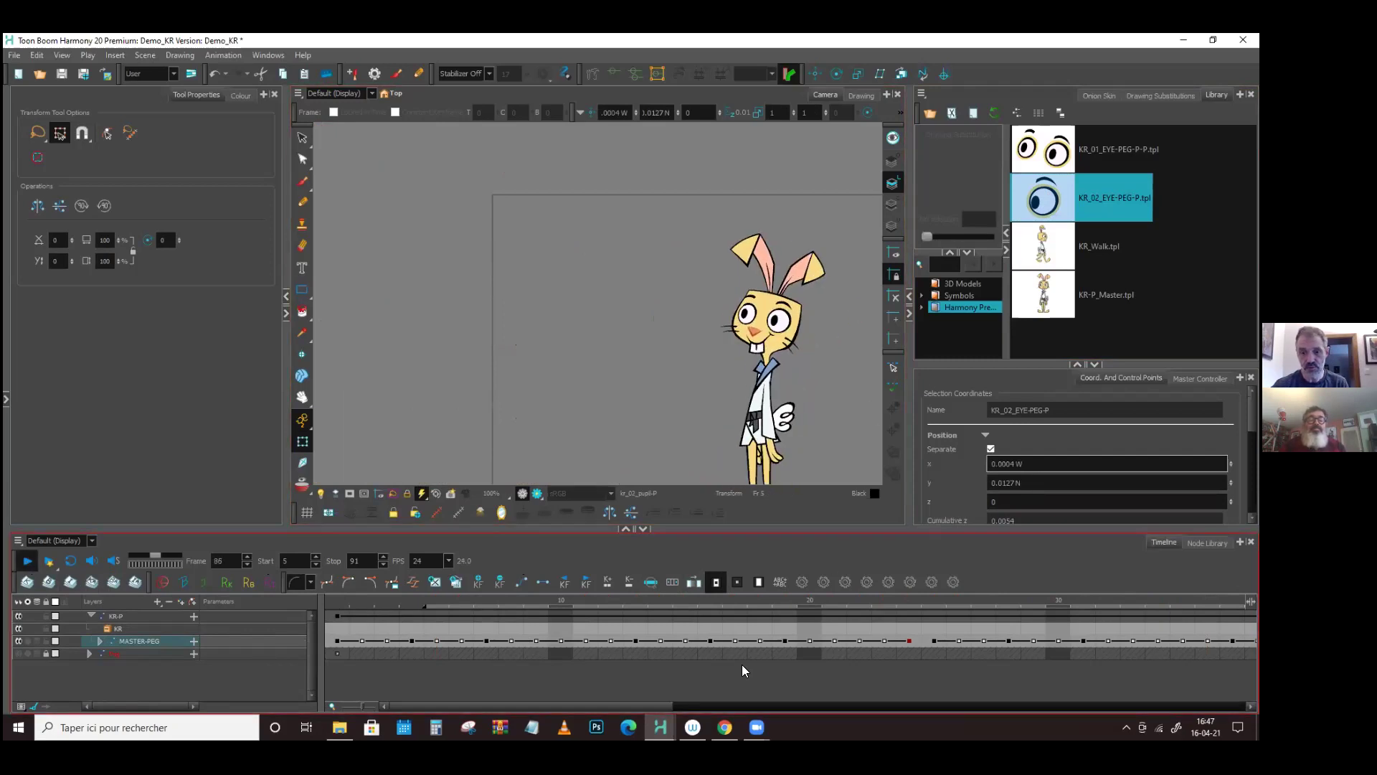
- Deselect the eye, frame the rabbit and scrub the end of the walk, stopping at frame 78
left_click_drag(800, 596, 451, 609)
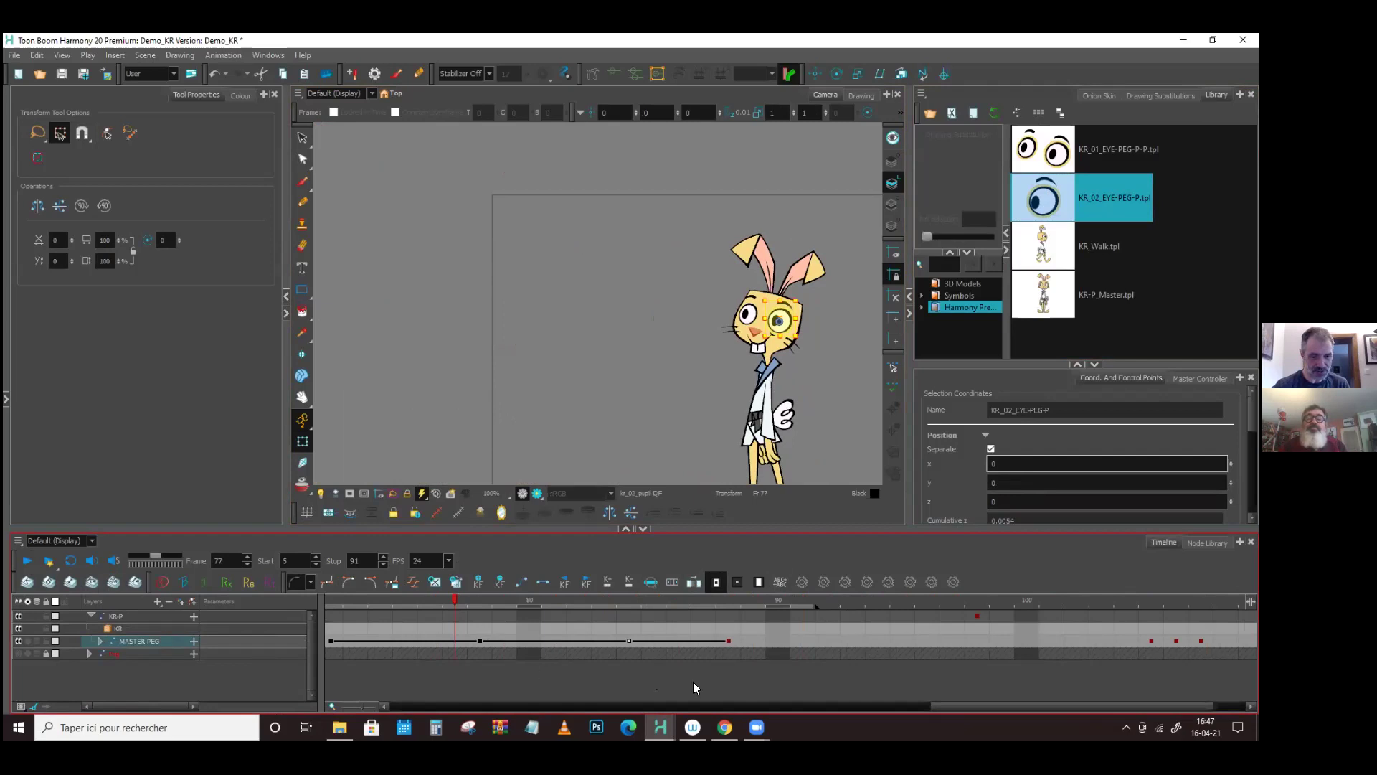
left_click_drag(945, 706, 904, 704)
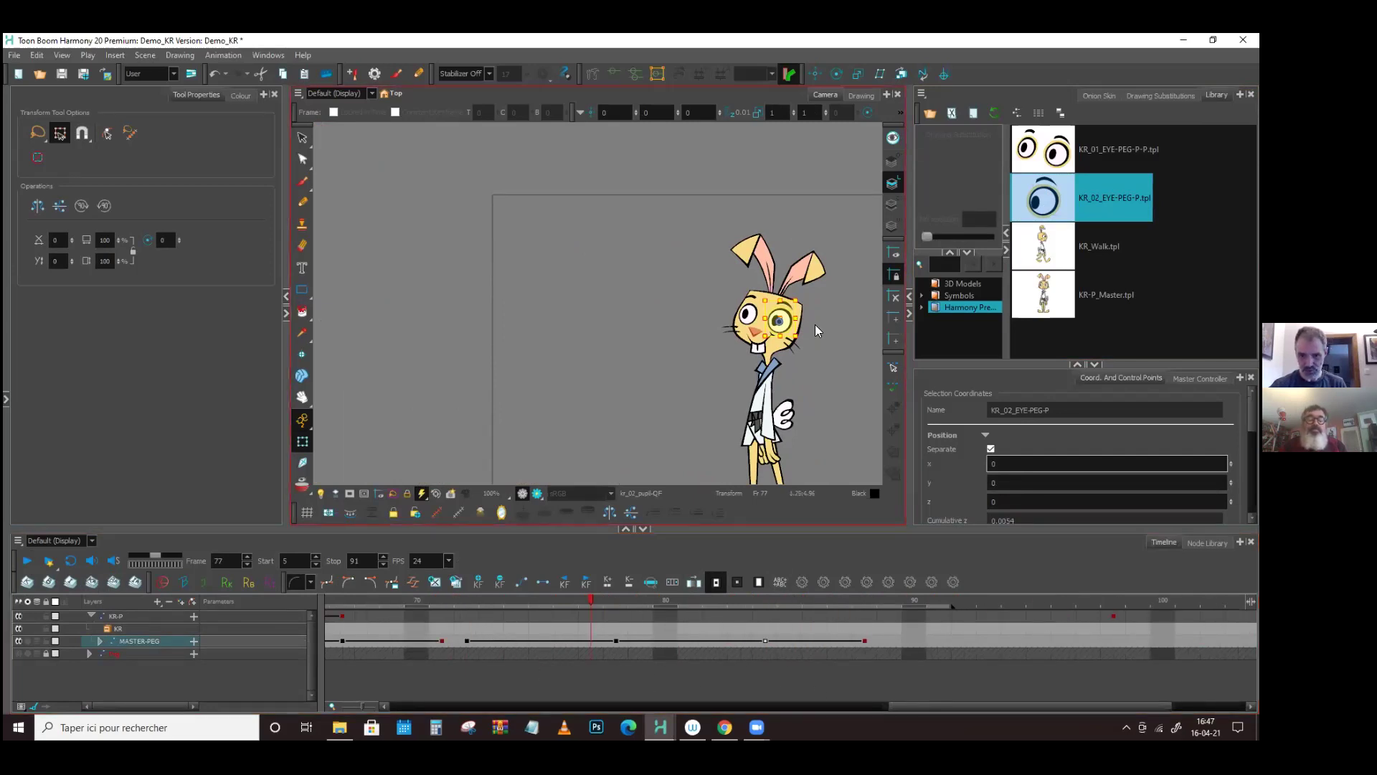
scroll(816, 325, "up", 2)
left_click_drag(820, 379, 753, 313)
scroll(743, 319, "down", 1)
scroll(824, 366, "down", 1)
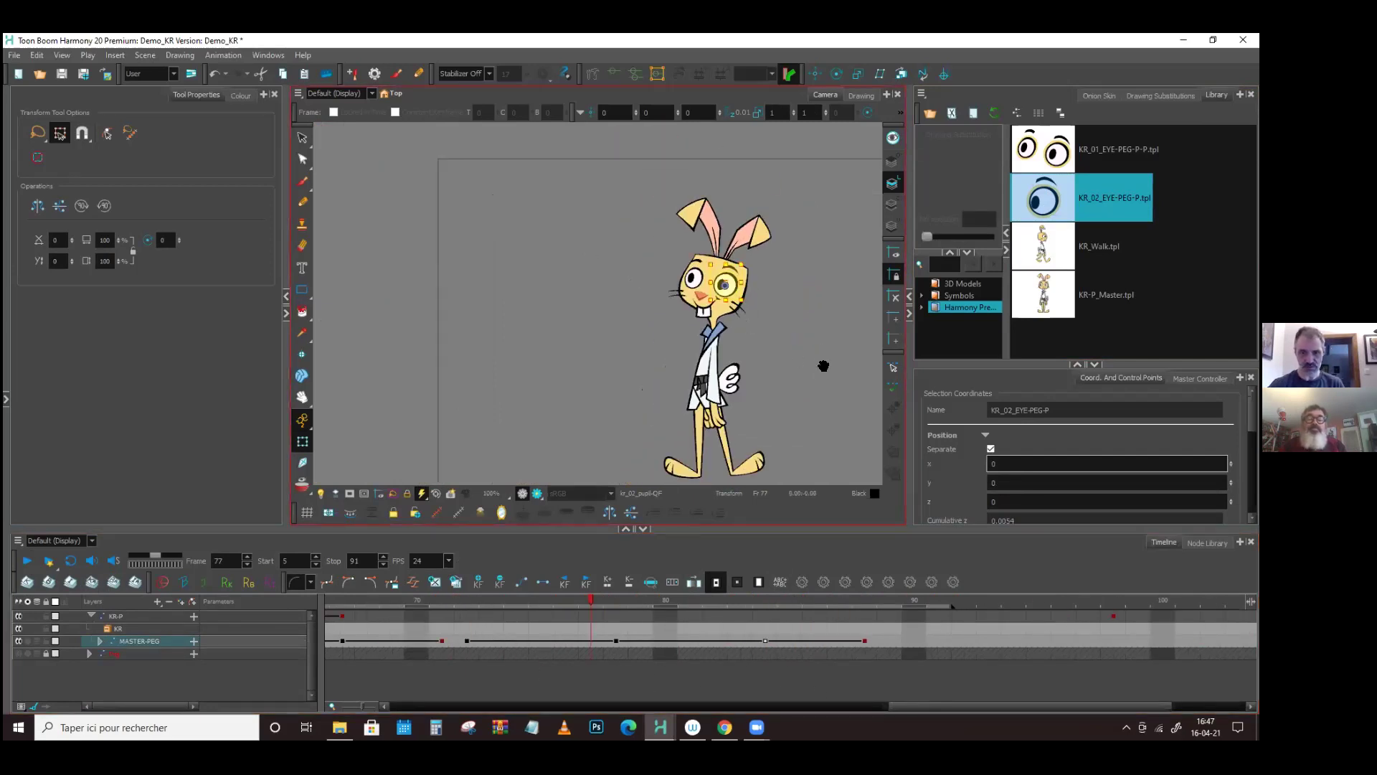
left_click_drag(823, 366, 729, 363)
left_click(774, 363)
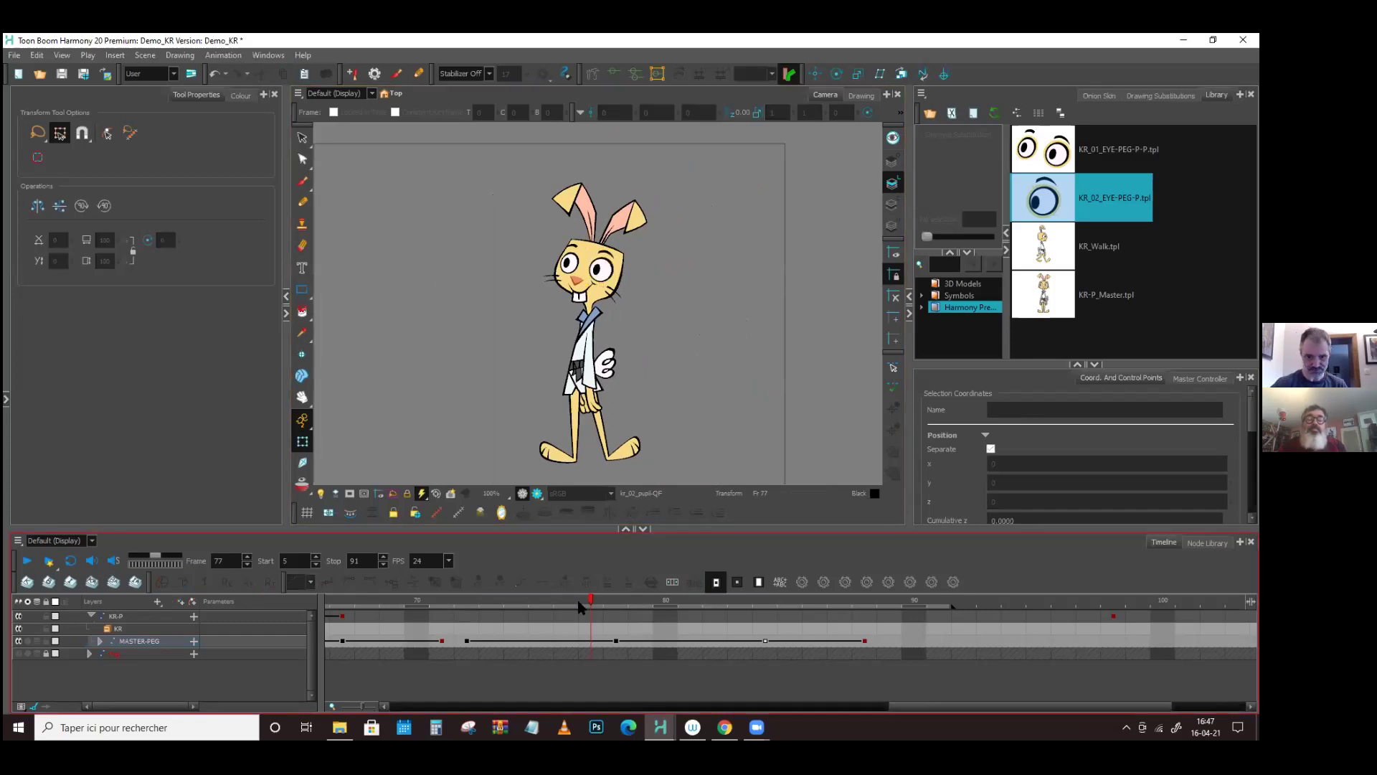
left_click_drag(594, 606, 624, 627)
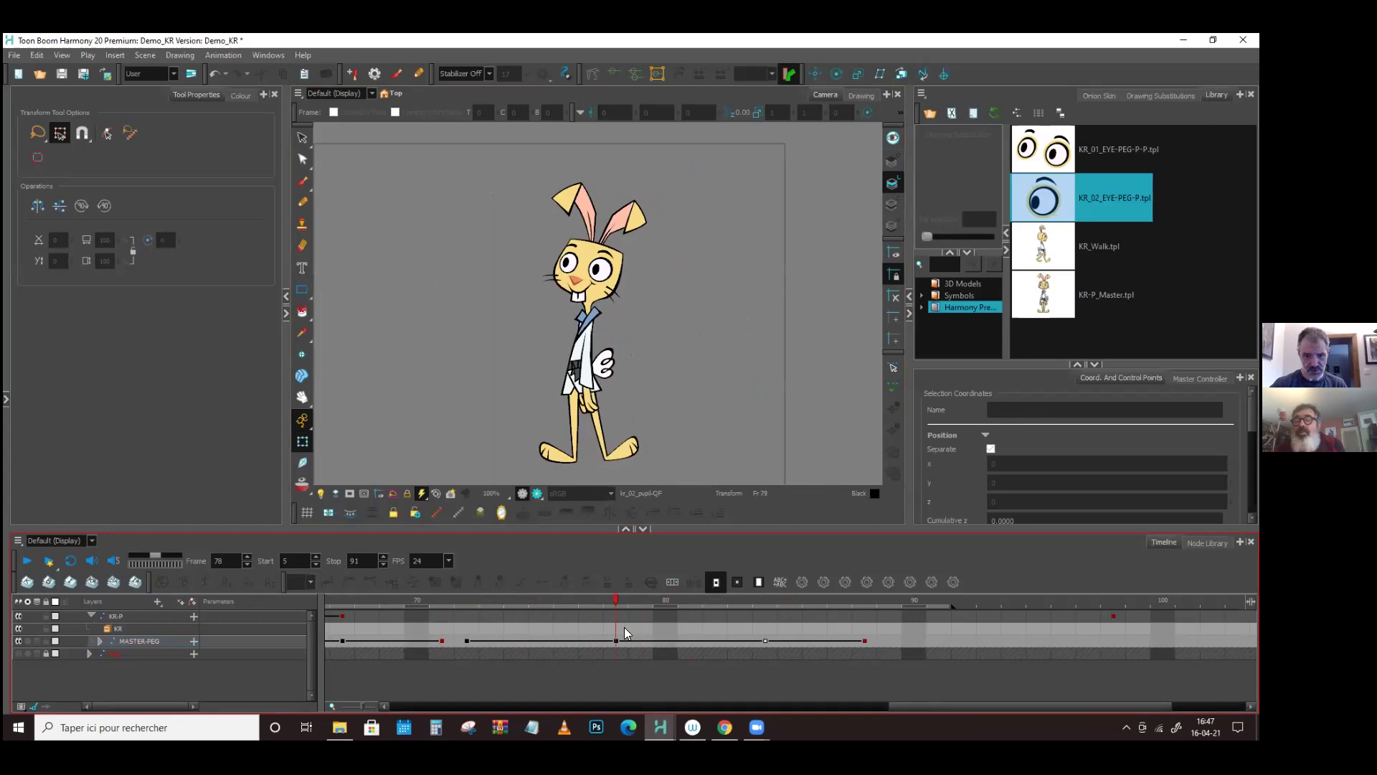
scroll(581, 260, "up", 2)
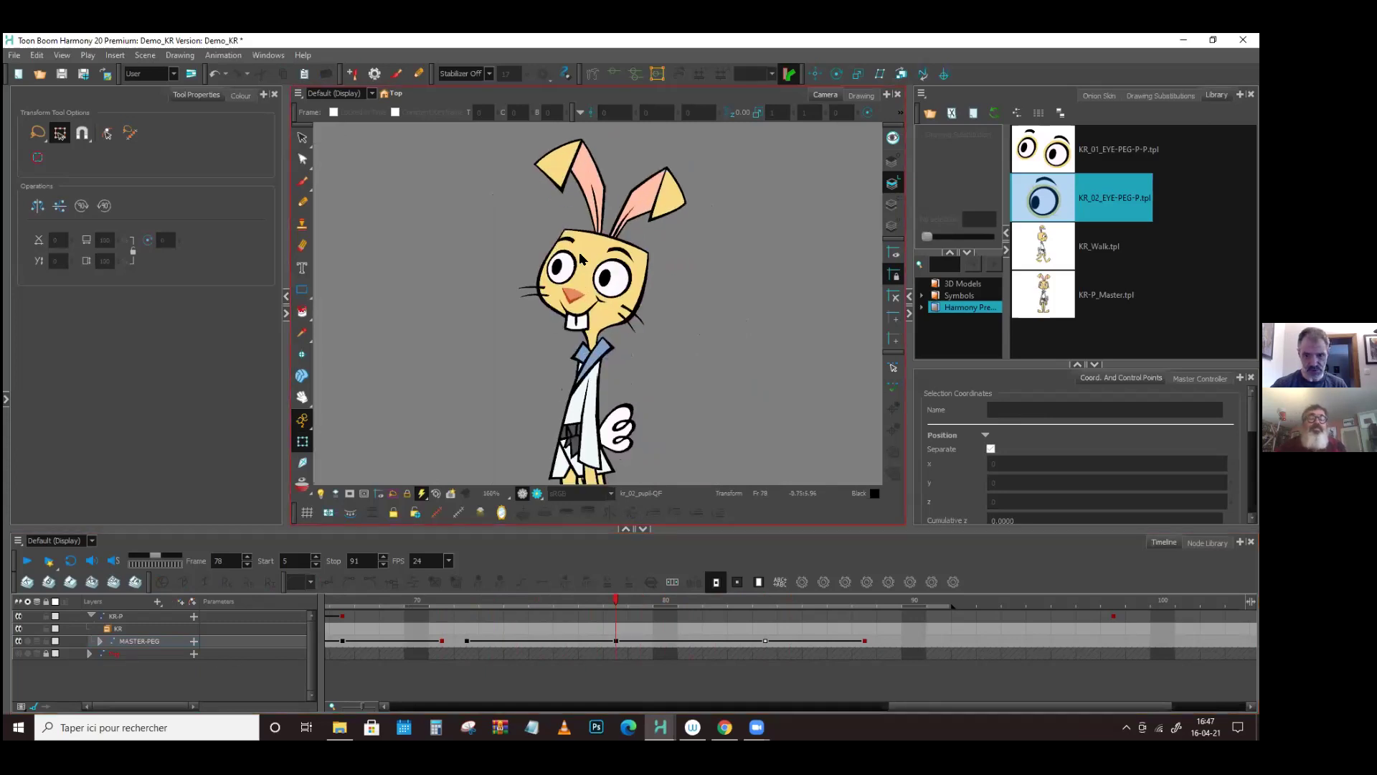
left_click_drag(616, 601, 540, 602)
left_click(615, 601)
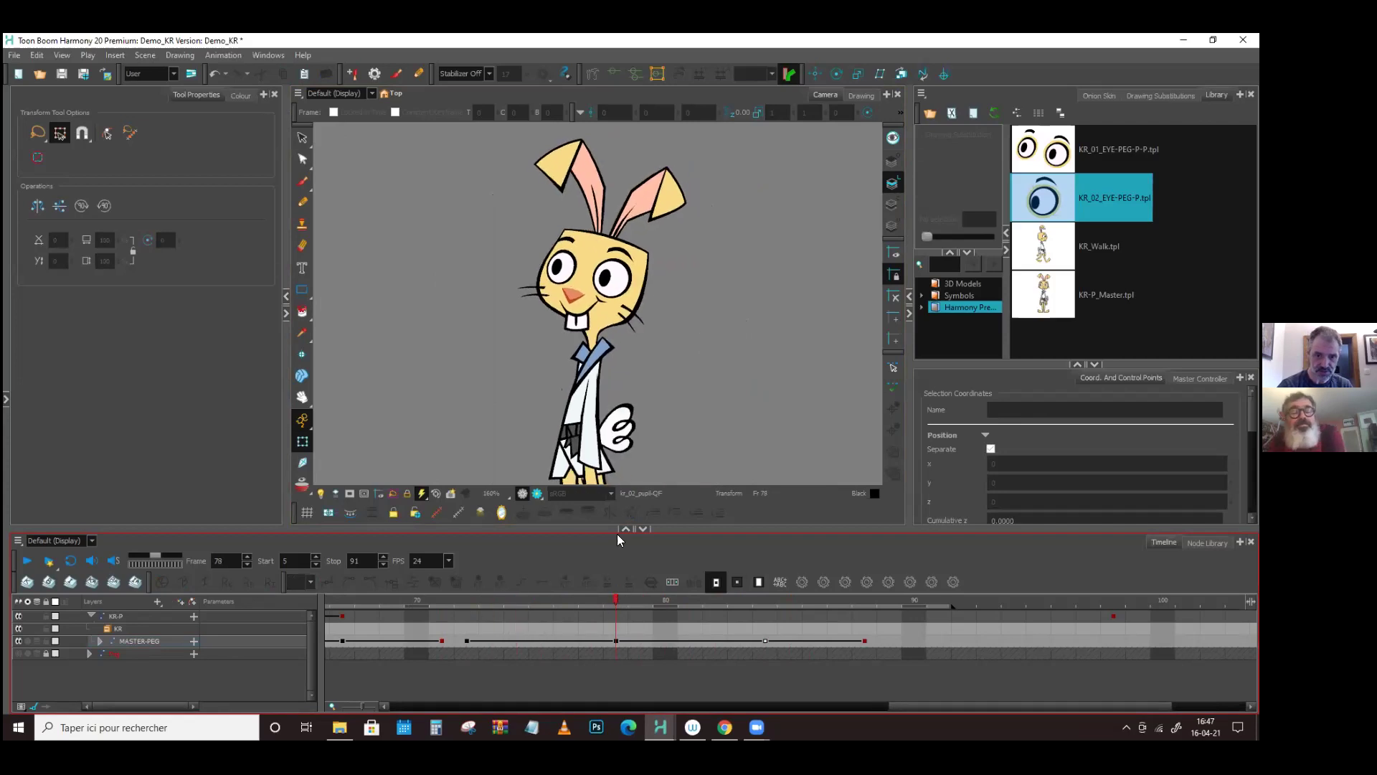
- Examine each ear's motion by selecting it and scrubbing through the final frames, and deselect it when finished
left_click(586, 165)
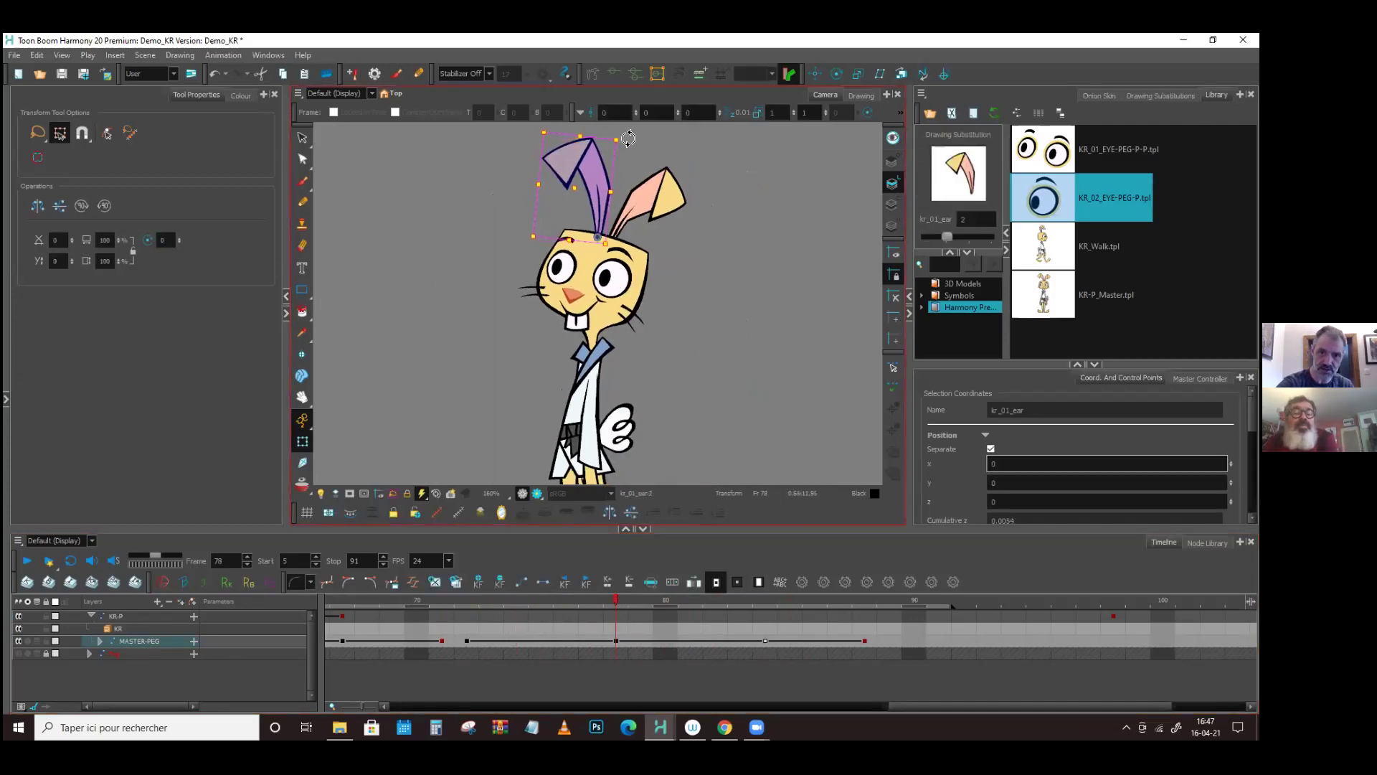
left_click(554, 604)
left_click_drag(552, 609, 616, 614)
left_click(671, 195)
left_click_drag(694, 160, 701, 168)
left_click(613, 600)
left_click_drag(612, 601, 417, 617)
key("Return")
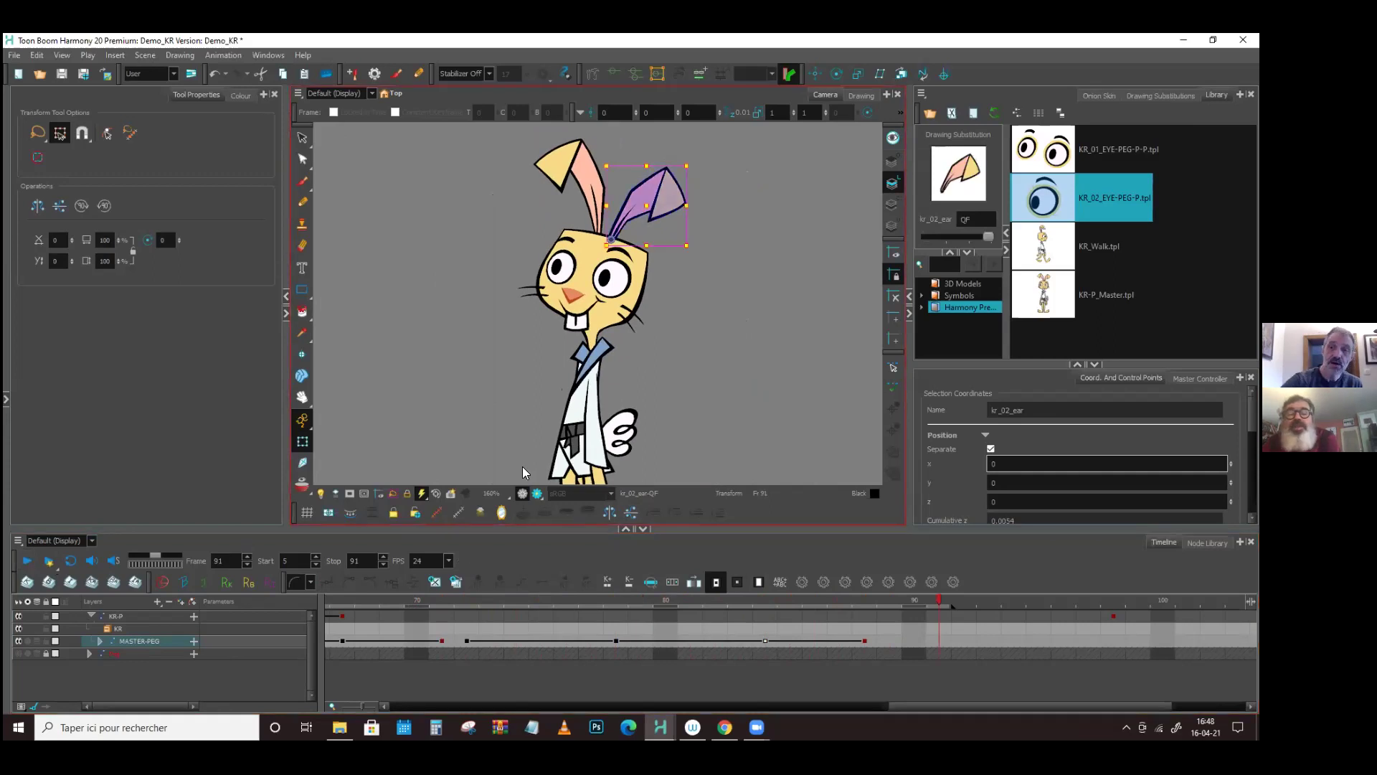
left_click(784, 394)
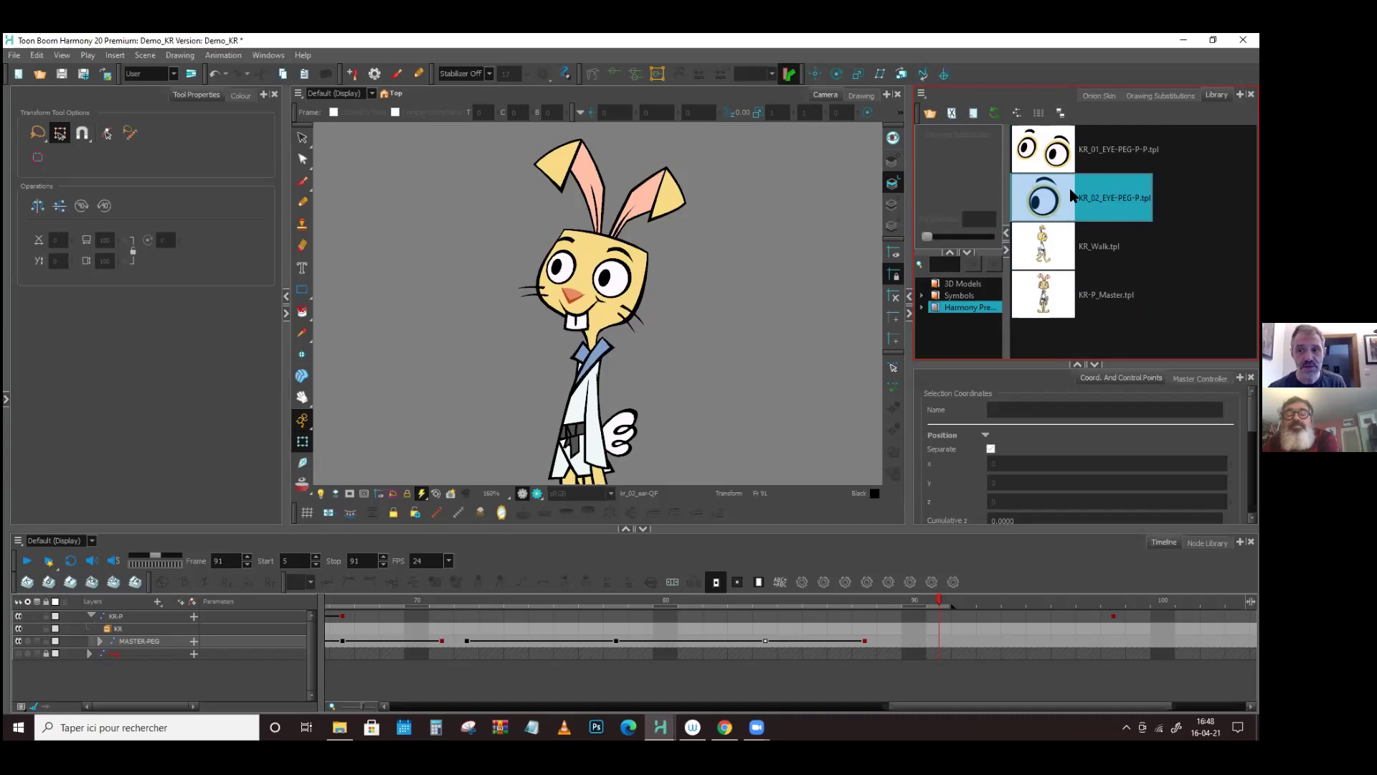
- Open the KR_01_EYE-PEG-P-P.tpl library template for editing and scrub through its eye animation
left_click(1048, 150)
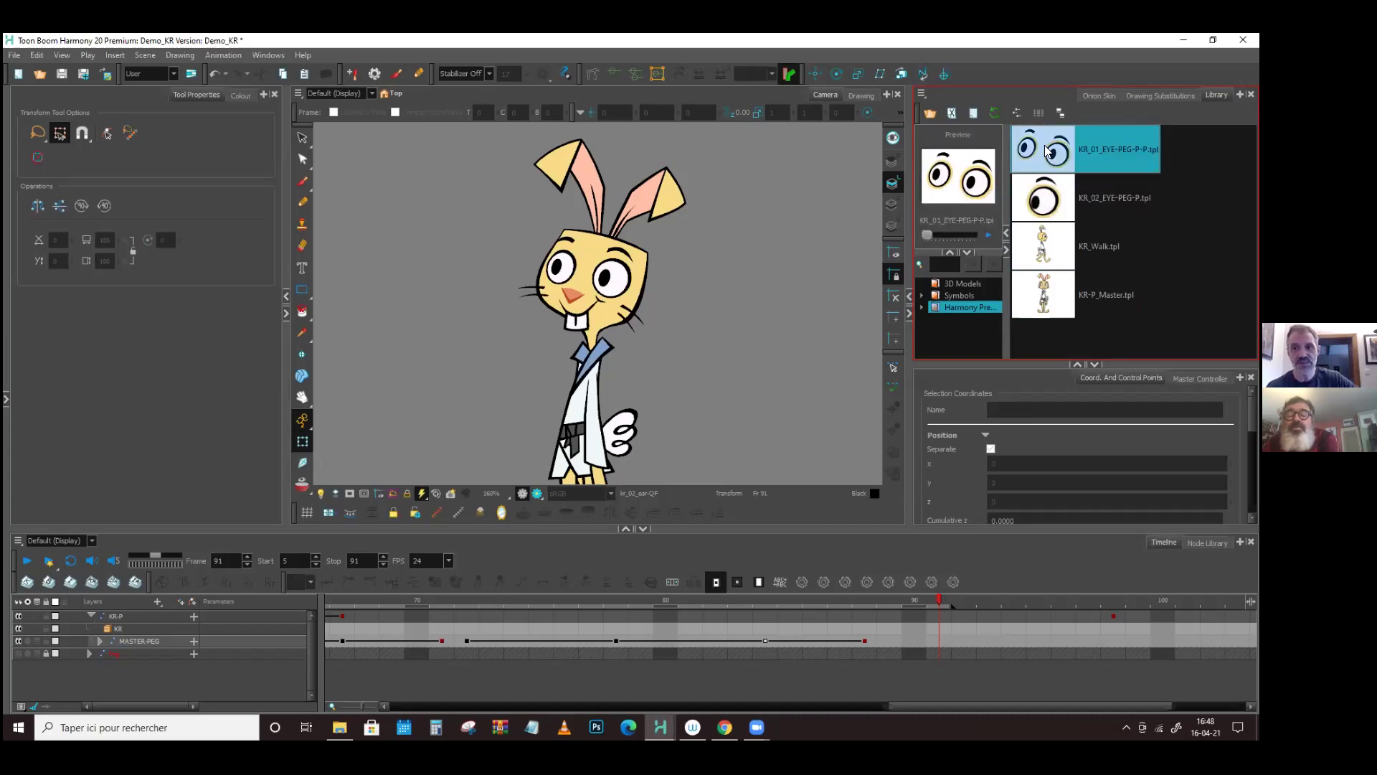
right_click(1051, 150)
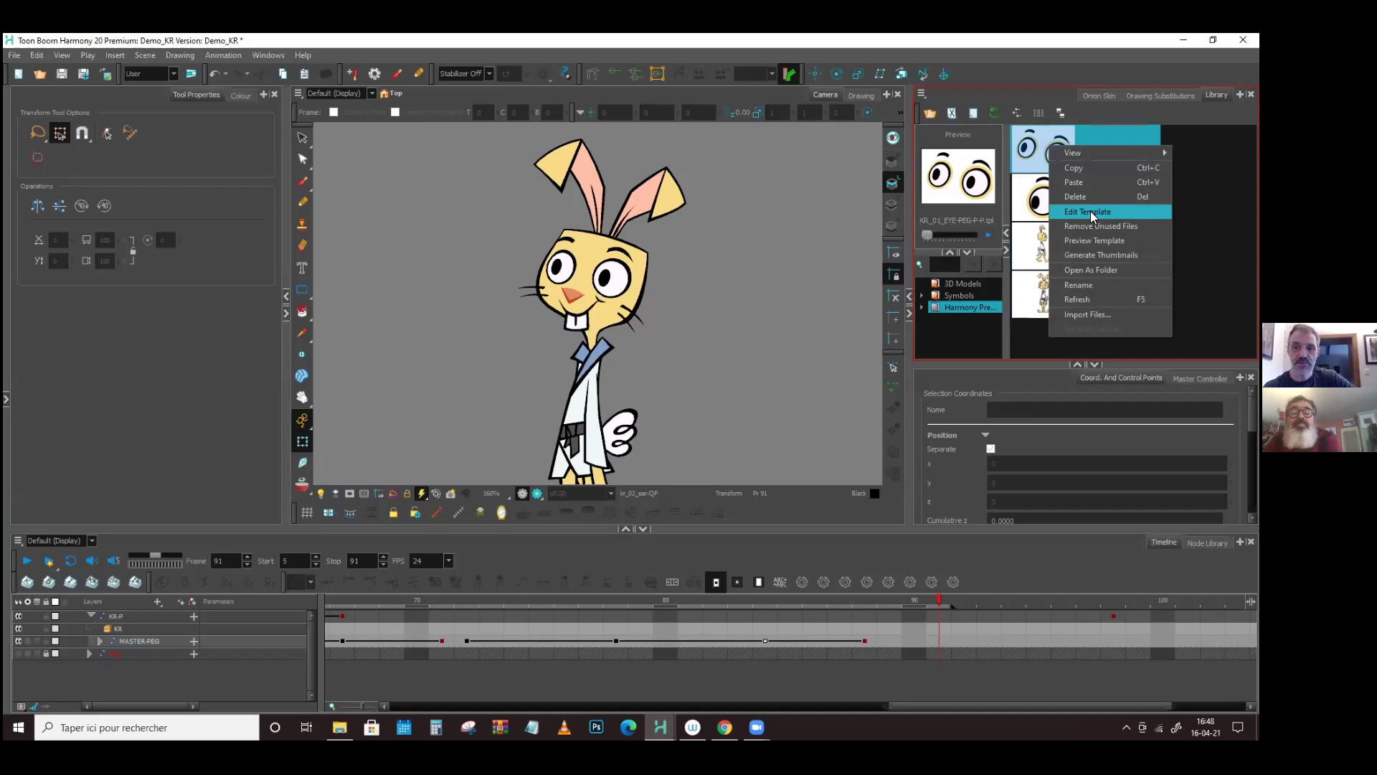
left_click(1091, 211)
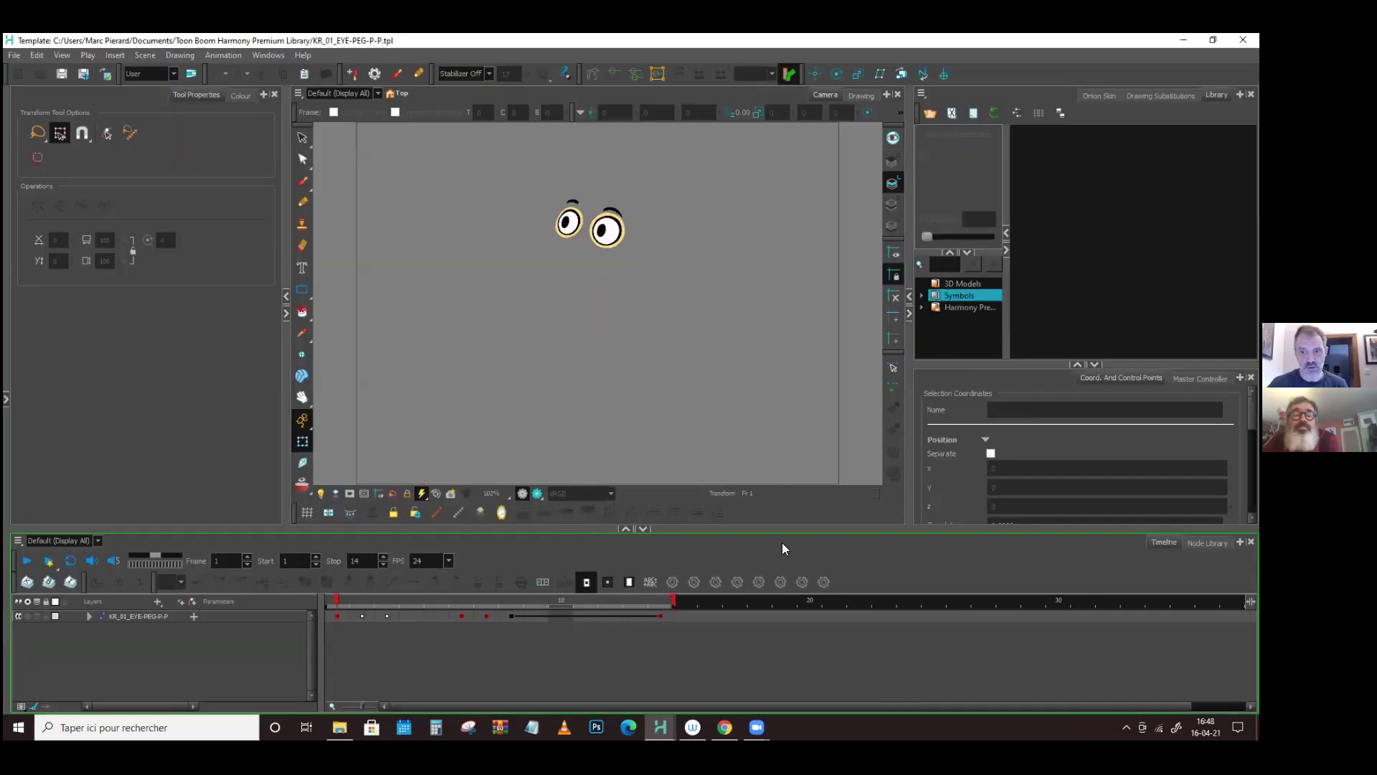
scroll(613, 154, "up", 4)
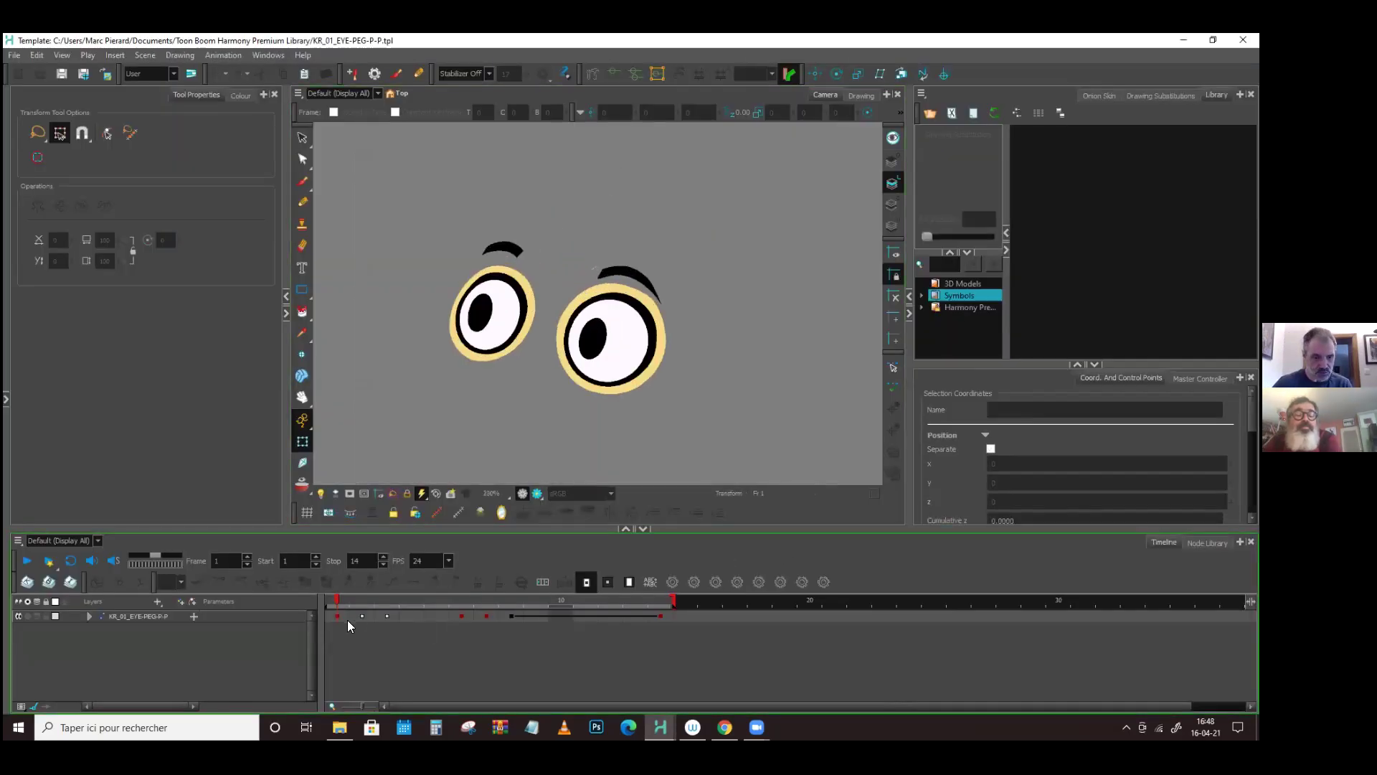
mouse_move(346, 595)
left_mouse_down()
mouse_move(398, 597)
mouse_move(334, 586)
mouse_move(459, 607)
mouse_move(653, 608)
mouse_move(448, 610)
mouse_move(661, 609)
left_mouse_up()
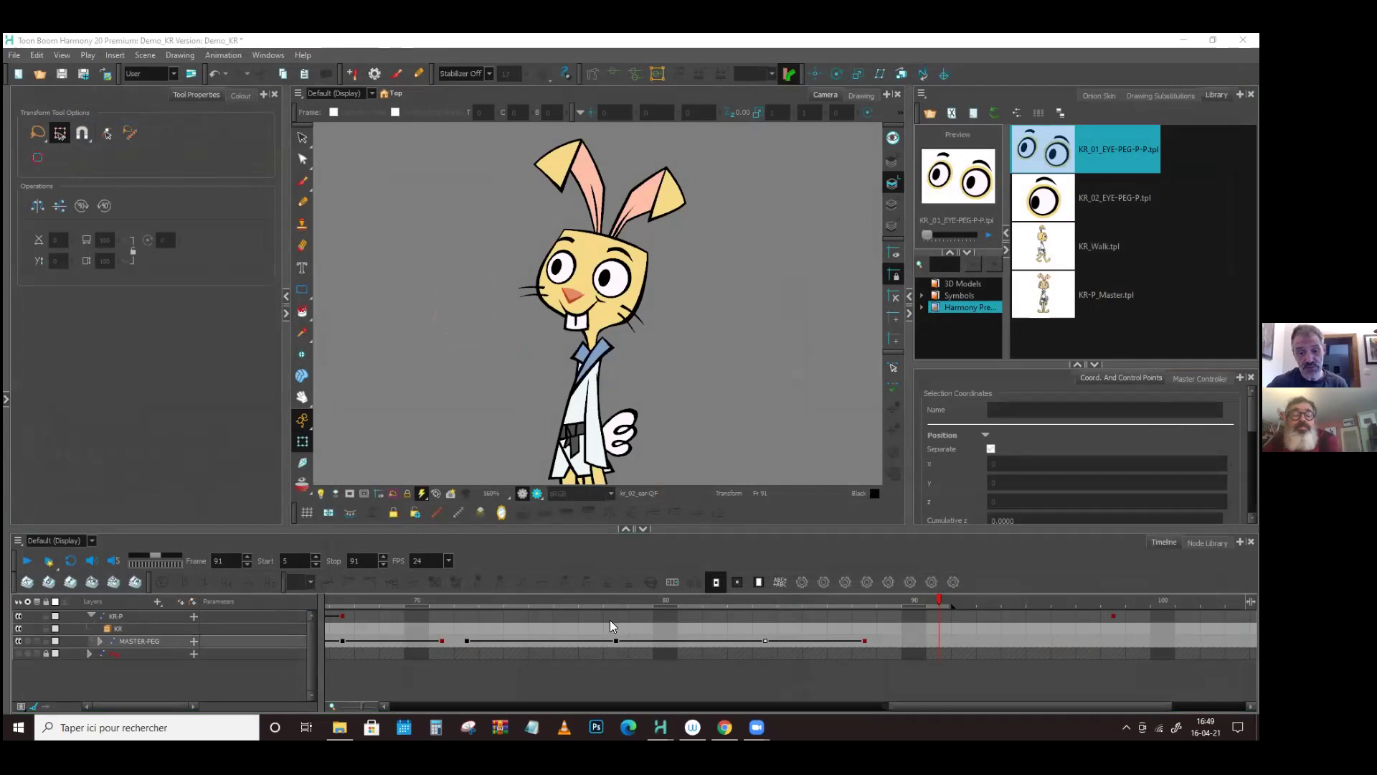
- Apply the KR_01_EYE-PEG-P-P.tpl template to the rabbit's KR_01_EYE-PEG-P-P layer from frame 72, and scrub through the result
left_click_drag(617, 597, 461, 604)
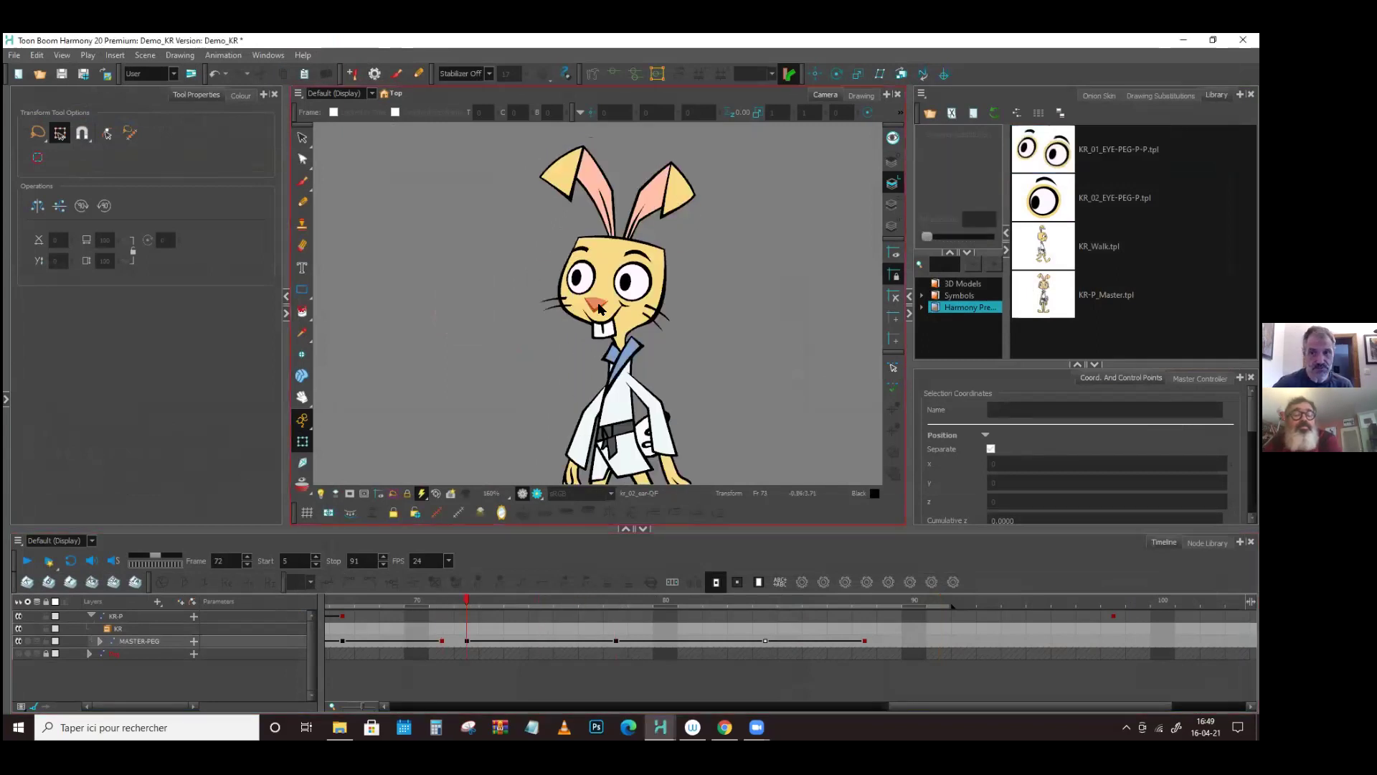
left_click(629, 284)
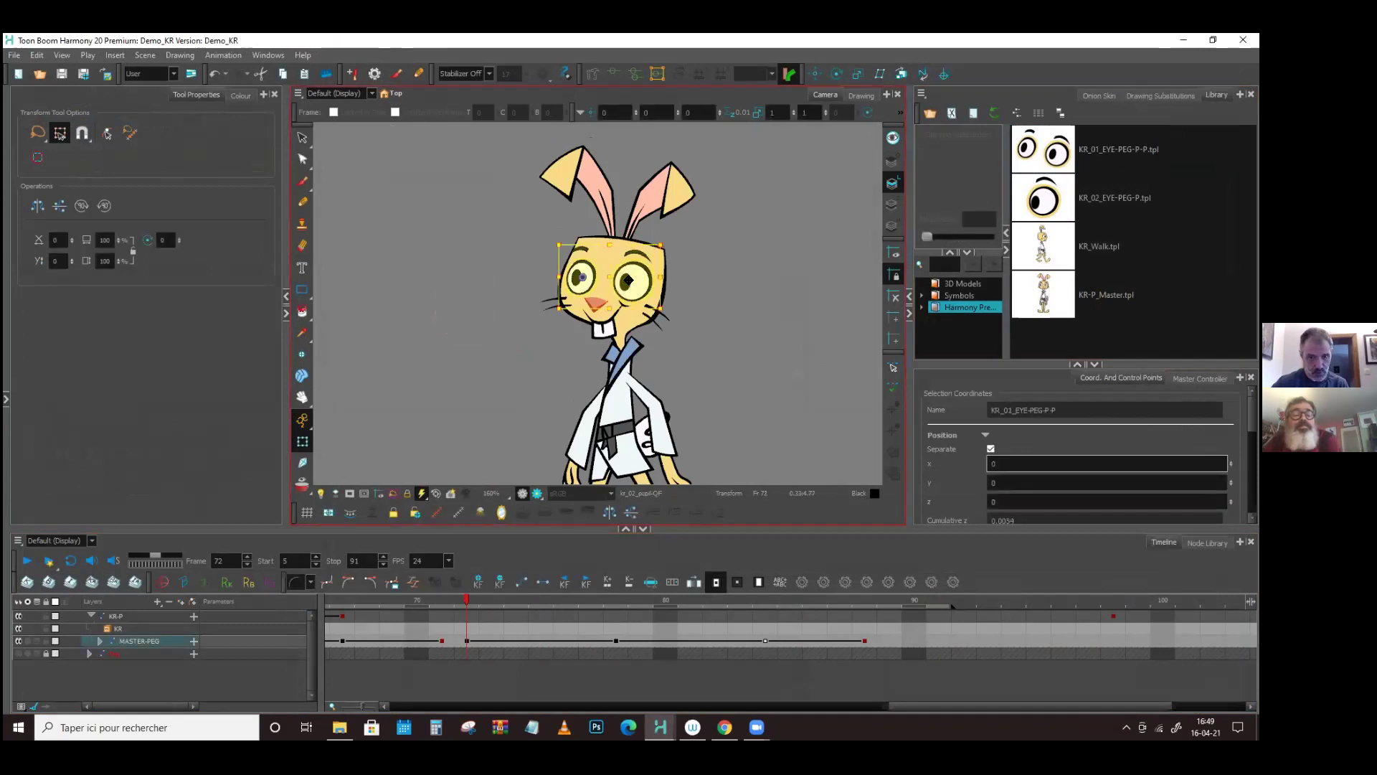
left_click(650, 583)
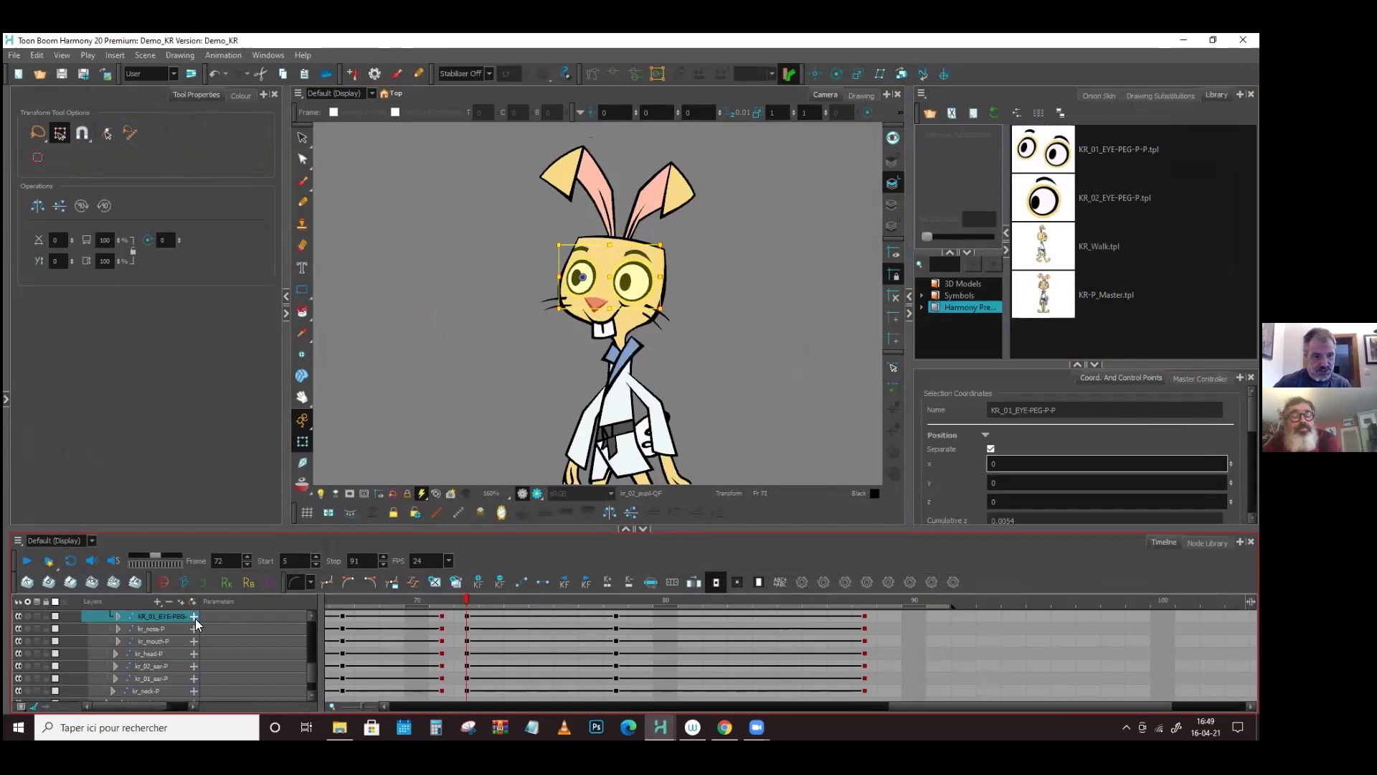
left_click(1052, 152)
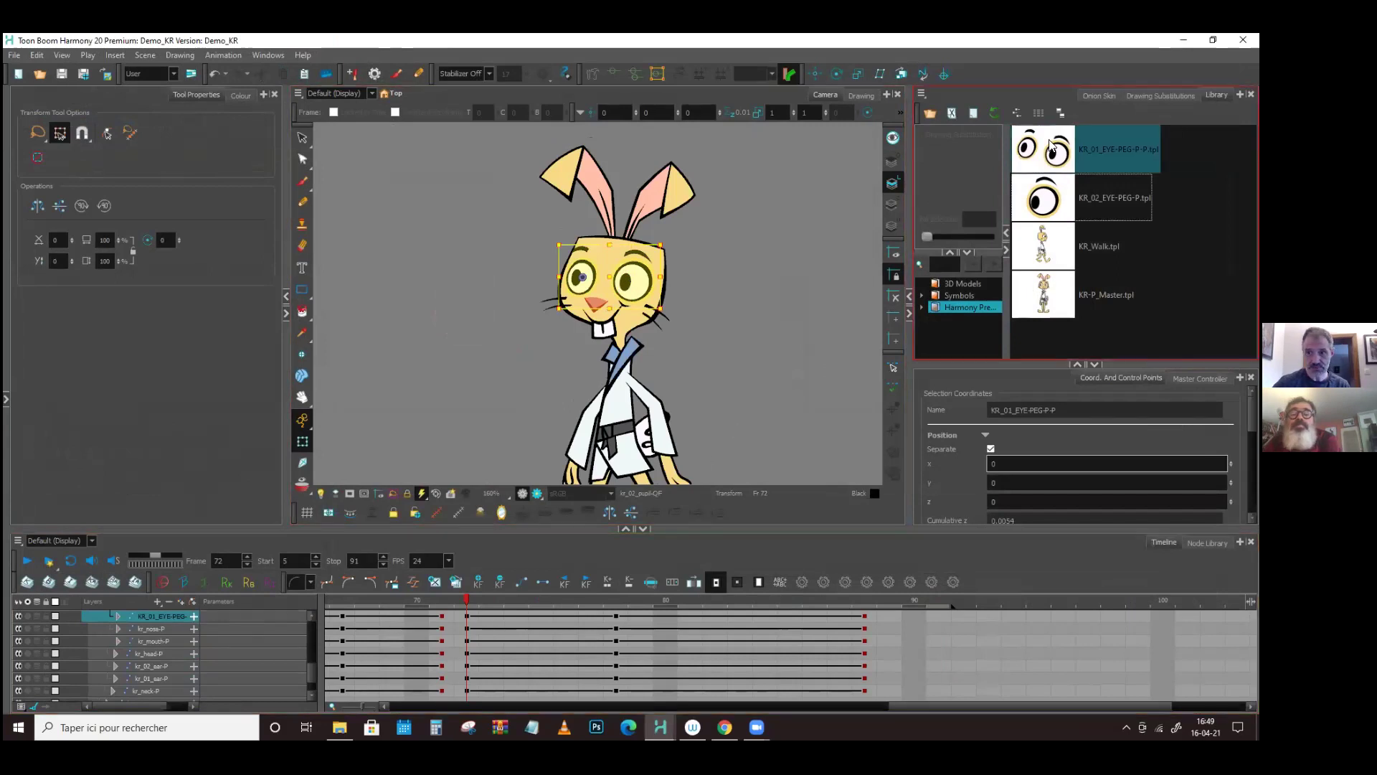
left_click_drag(539, 536, 821, 600)
left_click(442, 599)
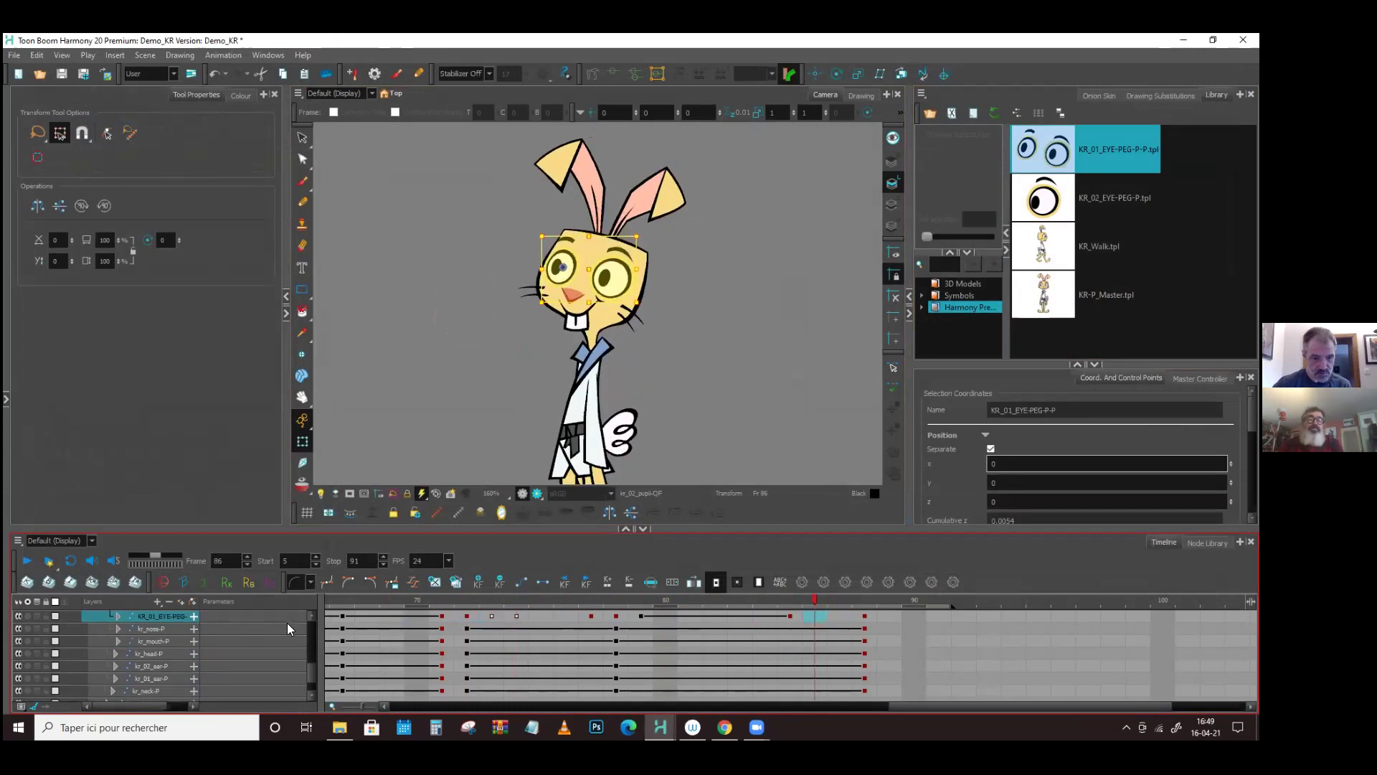
- Collapse the timeline layers so that KR-P is expanded only down to MASTER-PEG, and move to frame 87
key("shift+f")
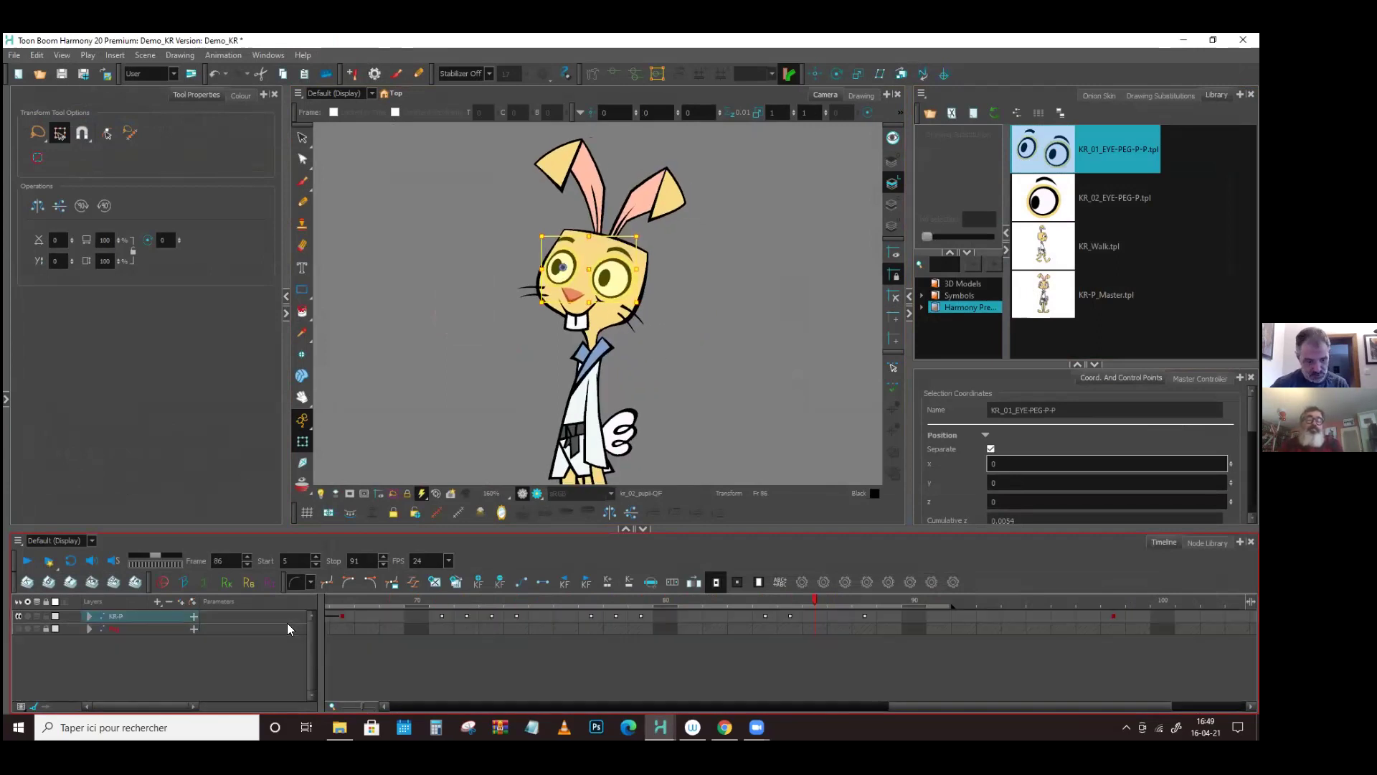
left_click(90, 616)
left_click(108, 629)
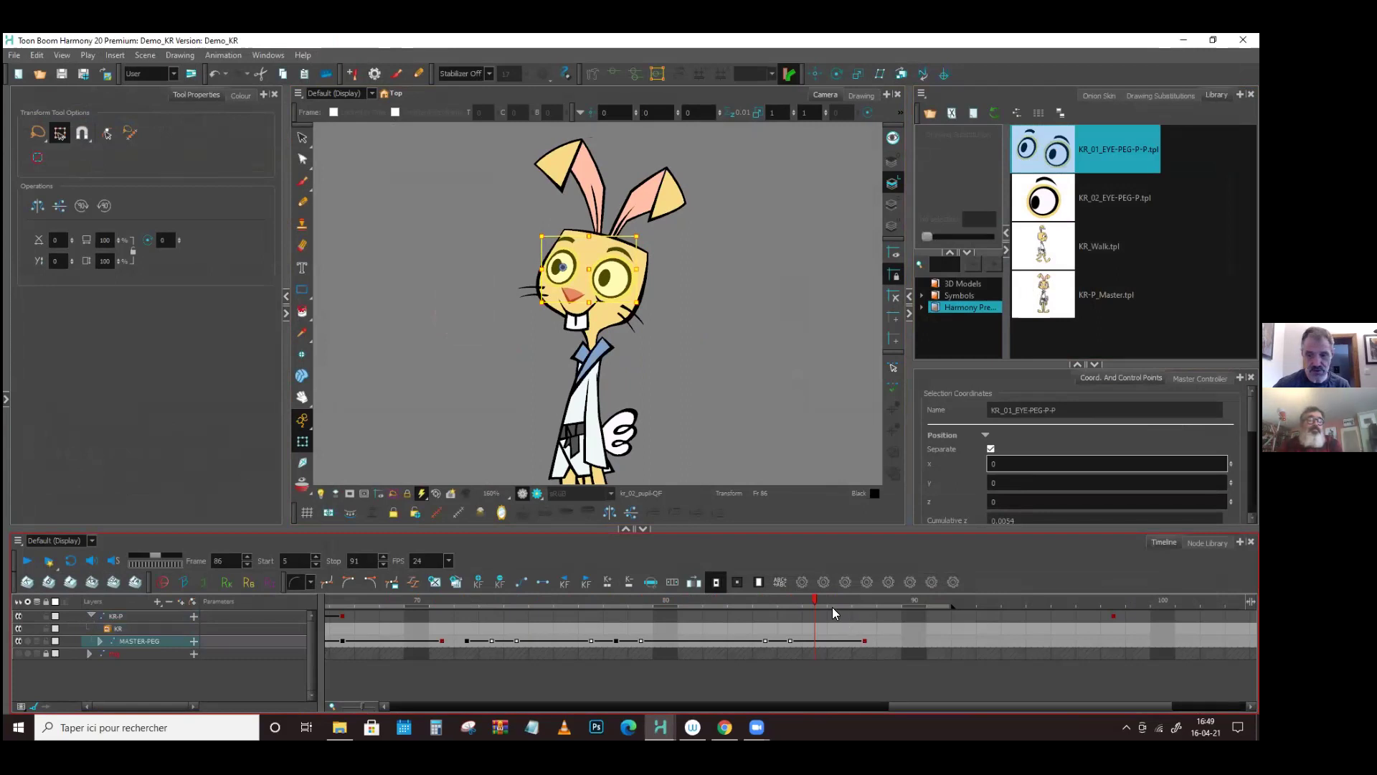
left_click_drag(811, 606, 840, 620)
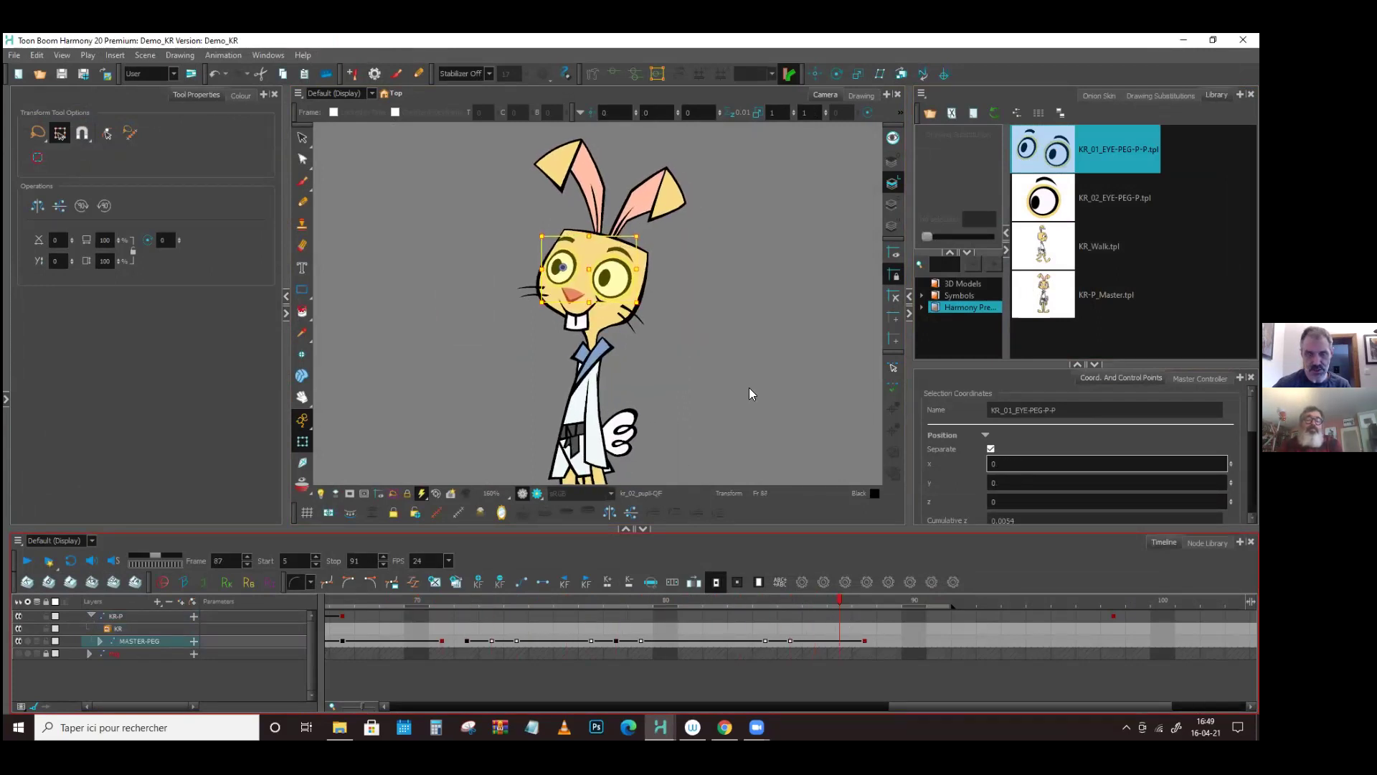
- Enlarge the Camera view around the whole rabbit and, with nothing selected, play the walk from frame 5
scroll(739, 401, "down", 3)
left_click_drag(711, 527, 710, 569)
left_click_drag(711, 421, 652, 373)
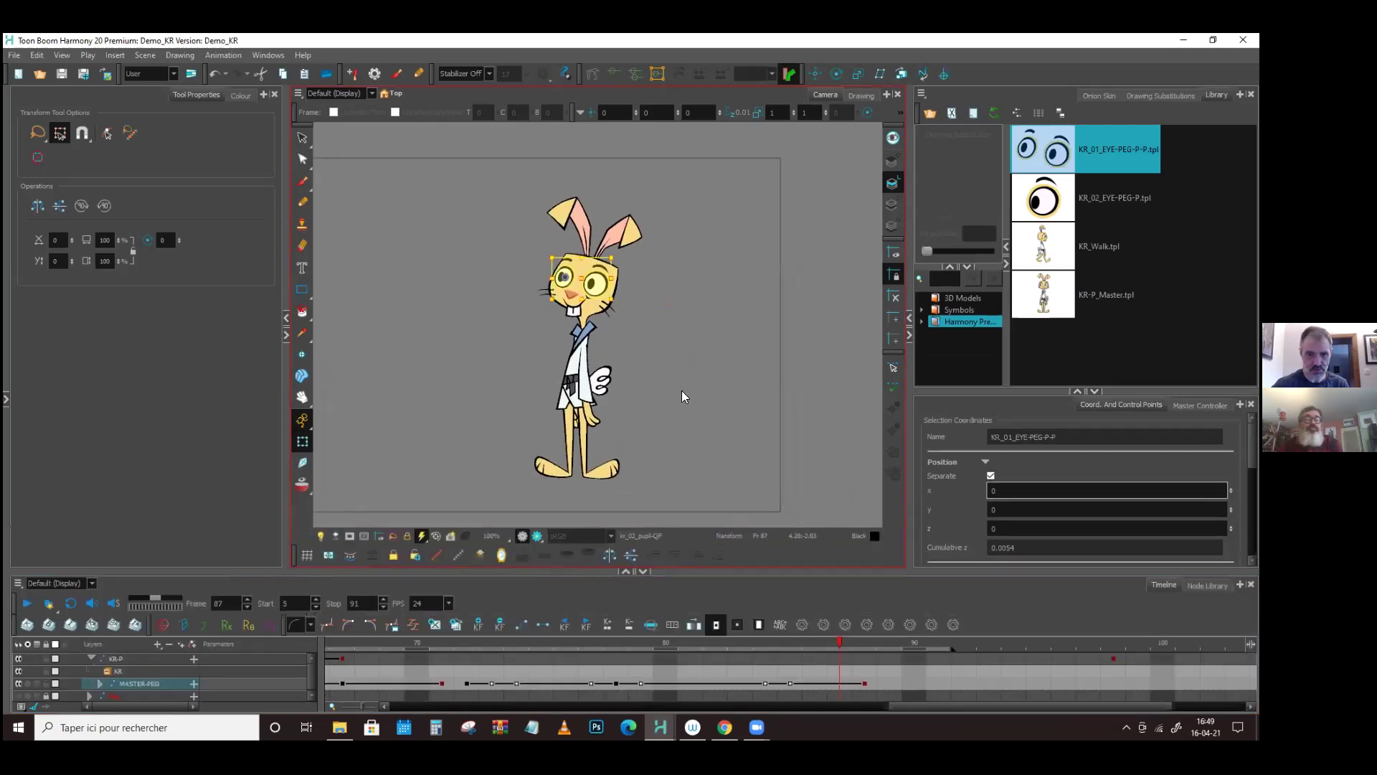
left_click(682, 391)
left_click_drag(470, 642, 367, 646)
left_click(29, 608)
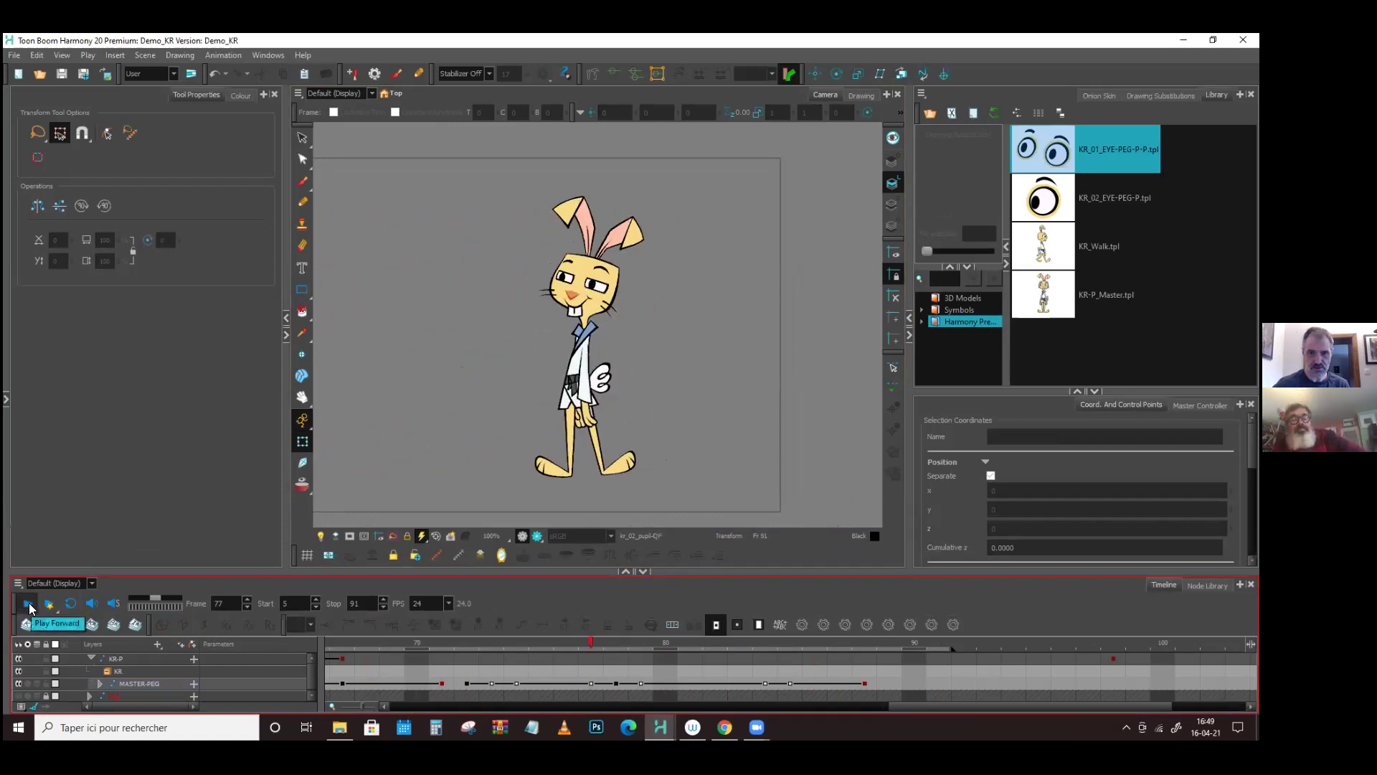
- Scrub the final frames with the rabbit enlarged and replay the walk to check the eye animation
left_click(667, 644)
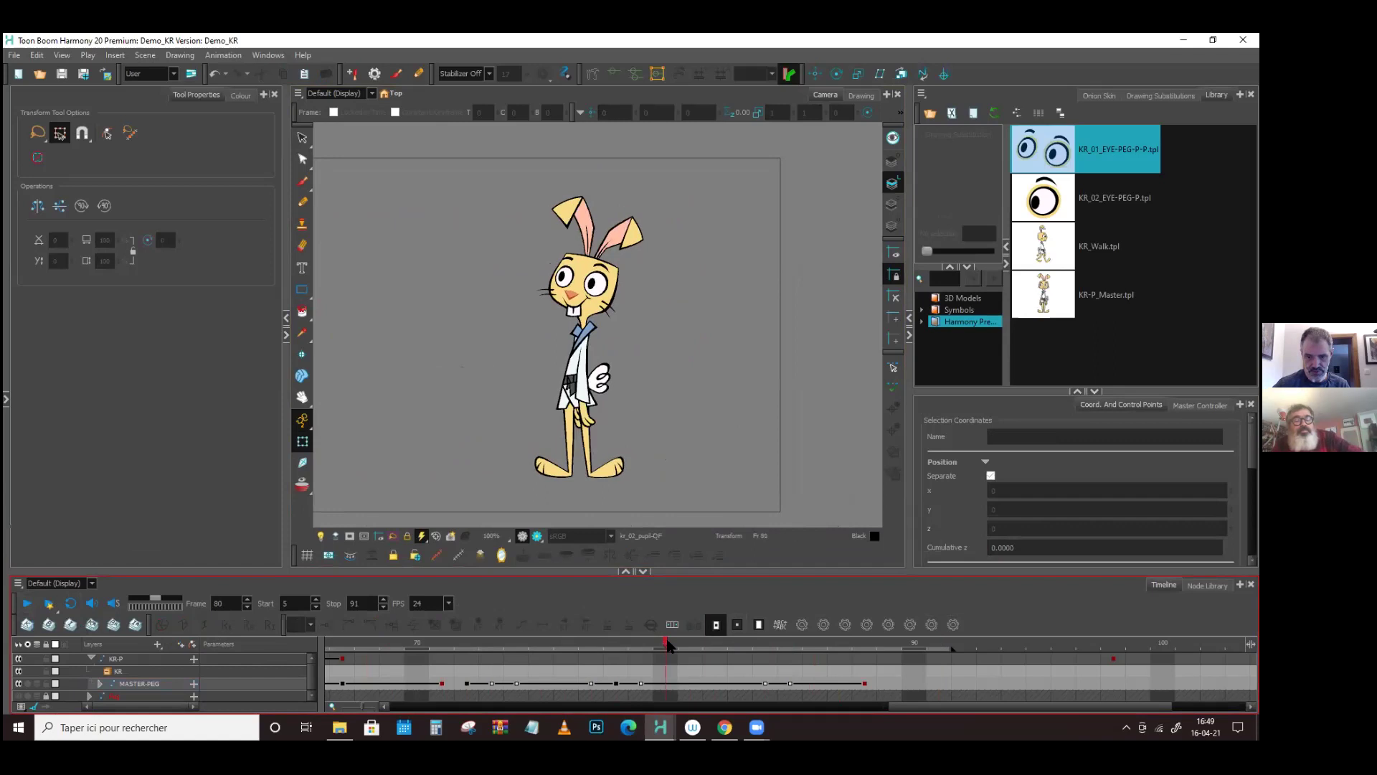
scroll(580, 469, "up", 2)
left_click(641, 644)
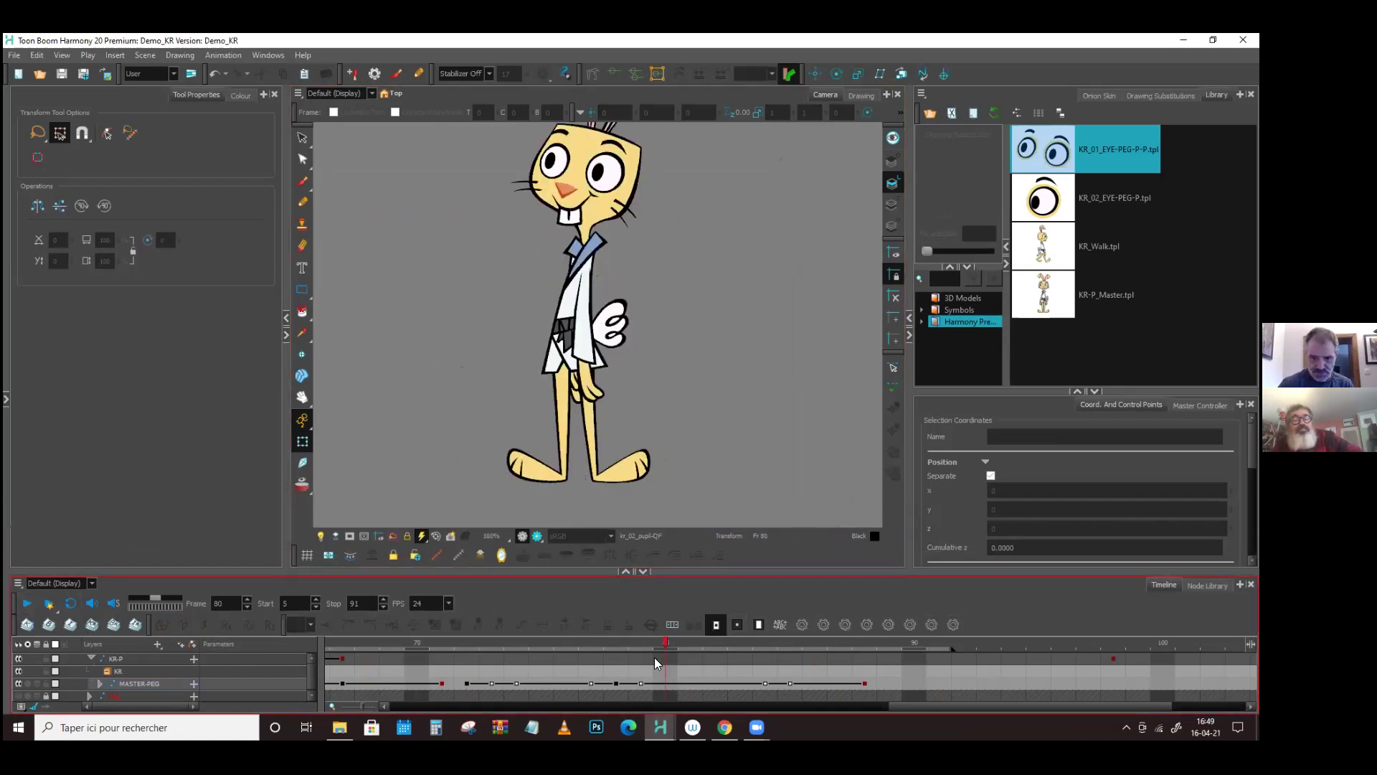
left_click_drag(625, 648, 416, 663)
left_click(27, 607)
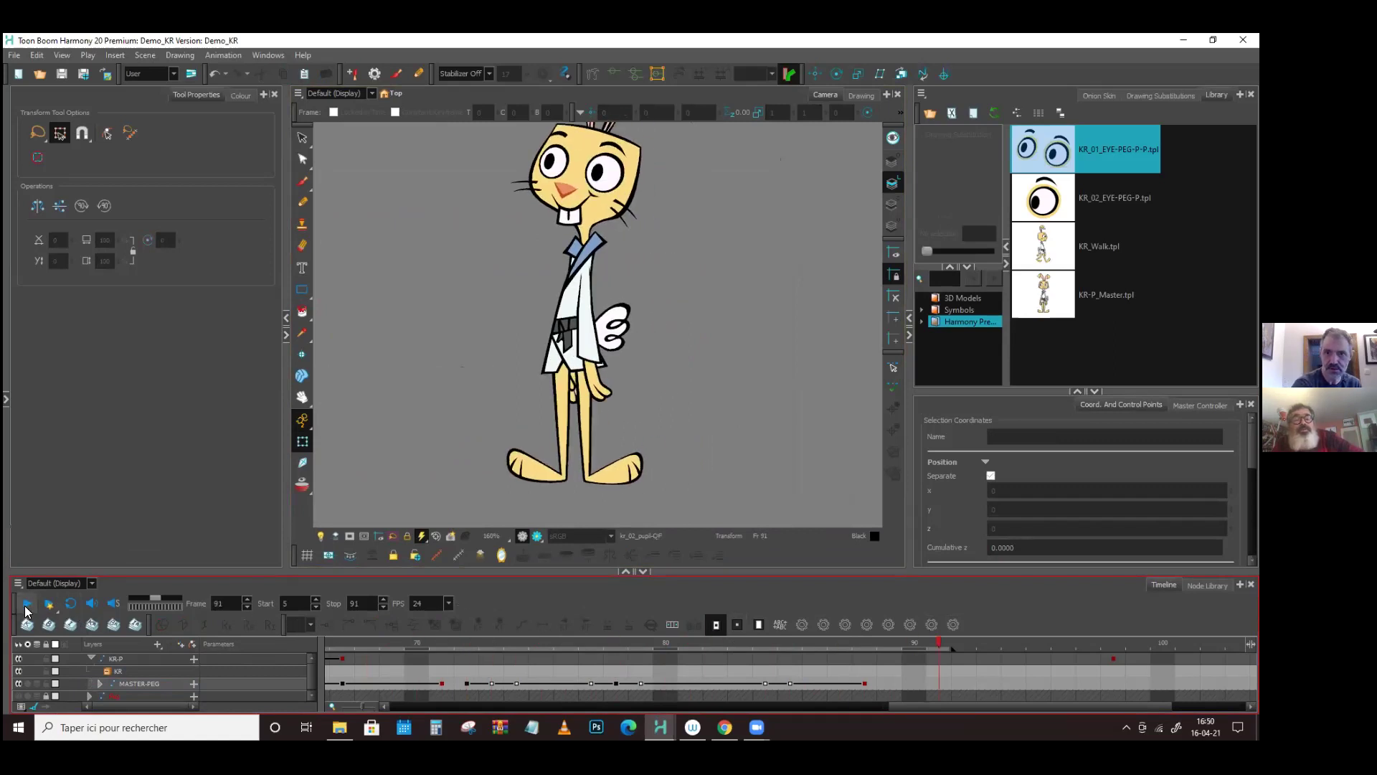
left_click(28, 602)
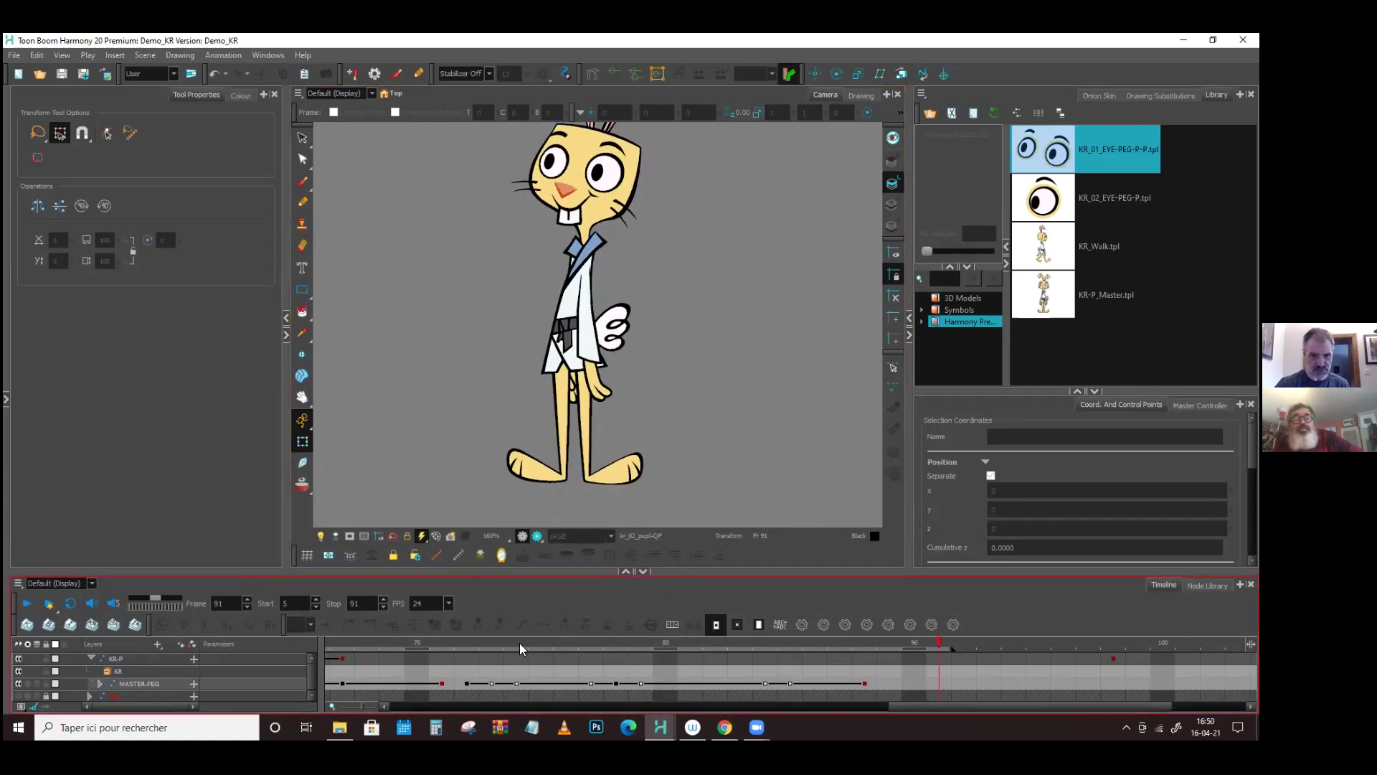
left_click(470, 644)
left_click_drag(469, 641, 569, 678)
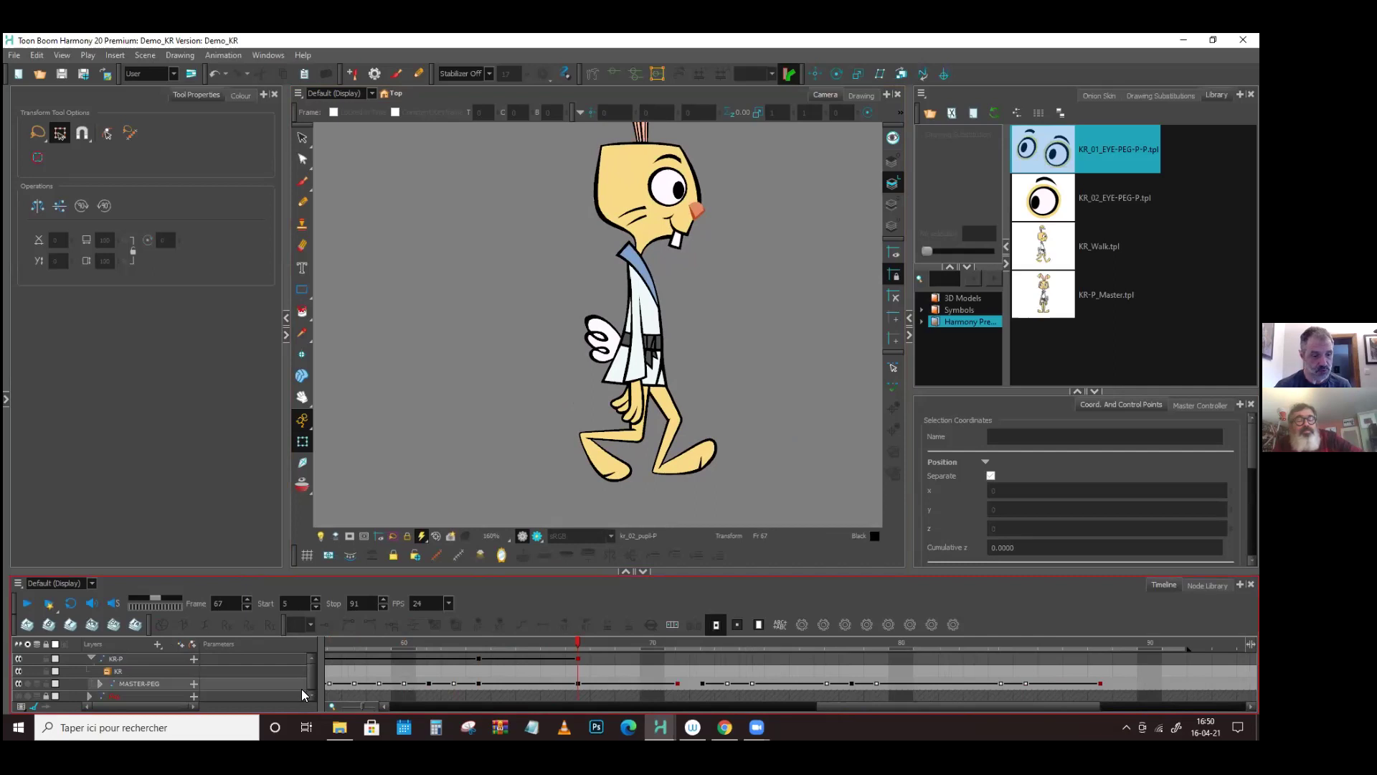
- Save frames 63 to 67 of the collapsed KR group to the library as the template KR.tpl
left_click(106, 670)
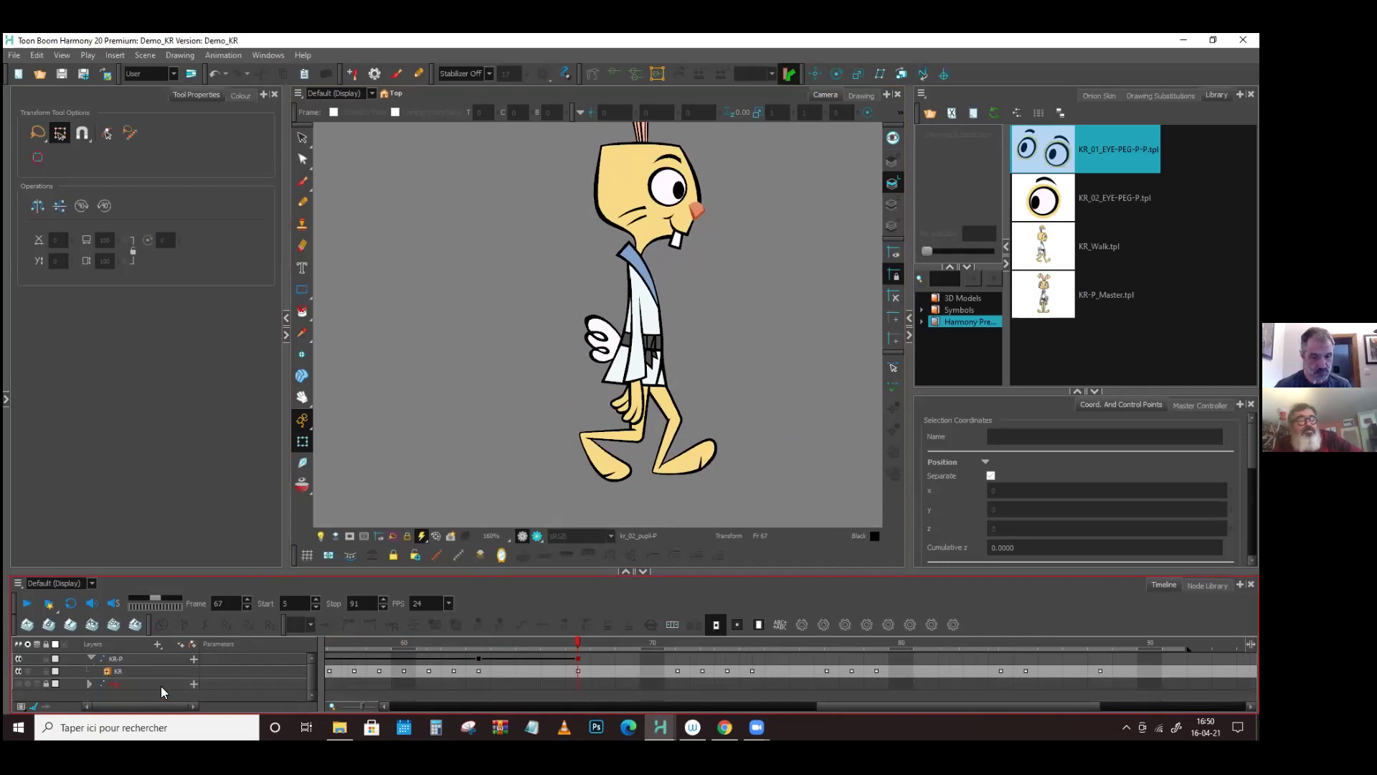
left_click(478, 671)
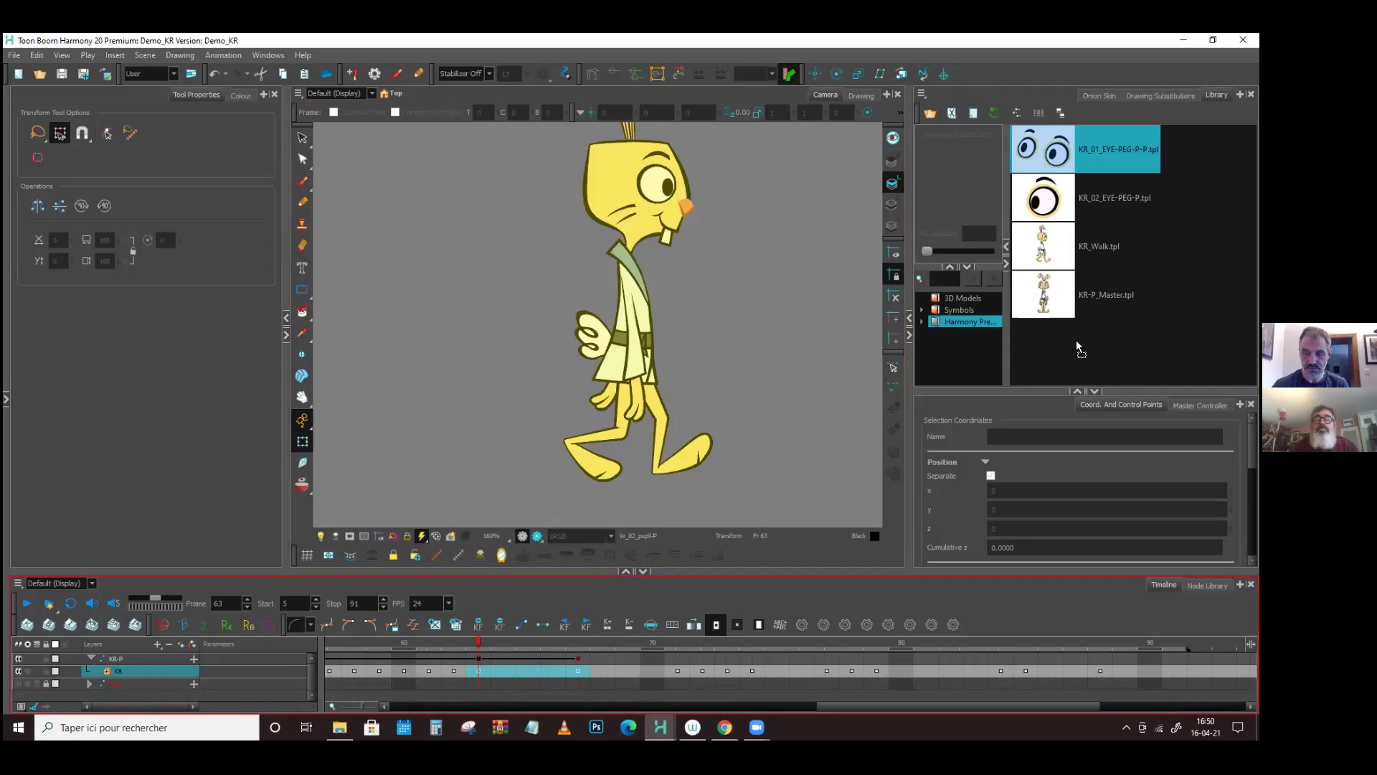
left_click_drag(1076, 340, 1076, 340)
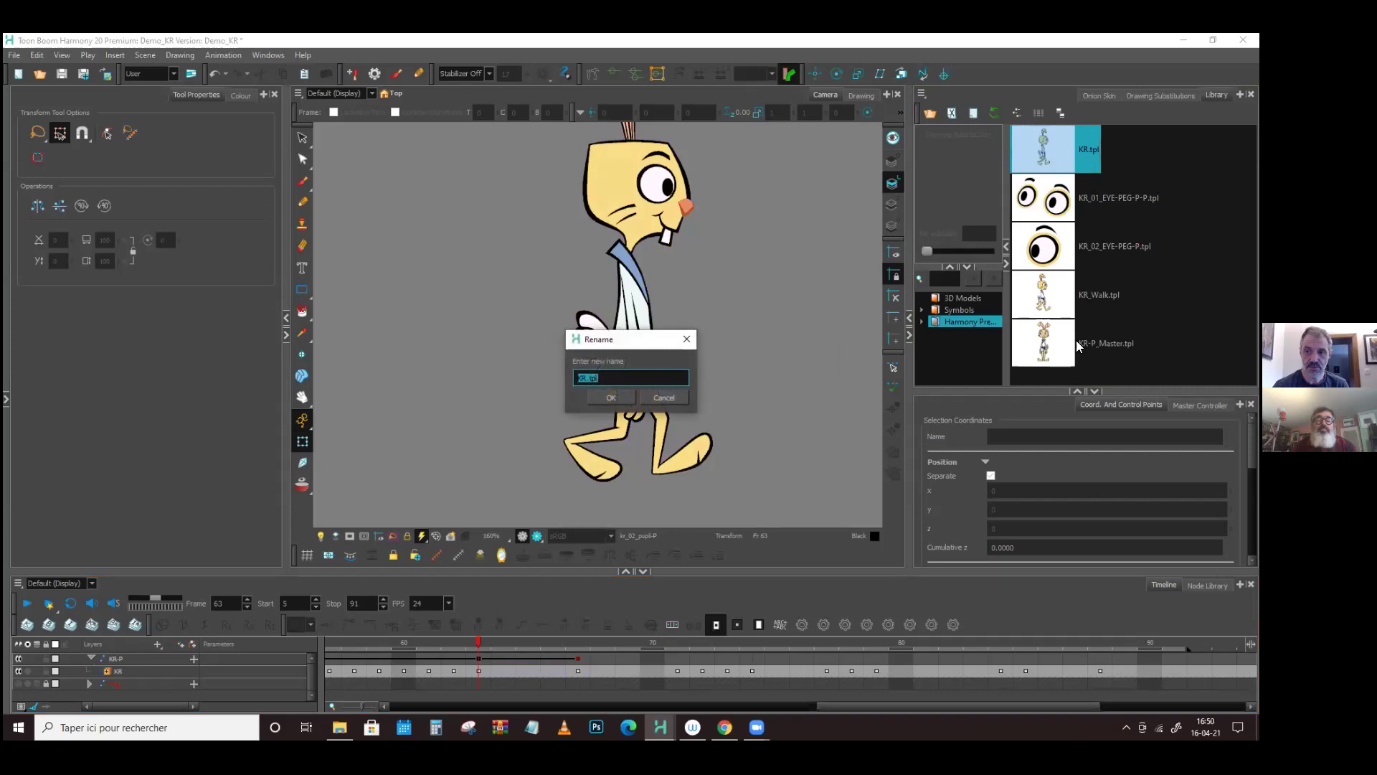
left_click(611, 397)
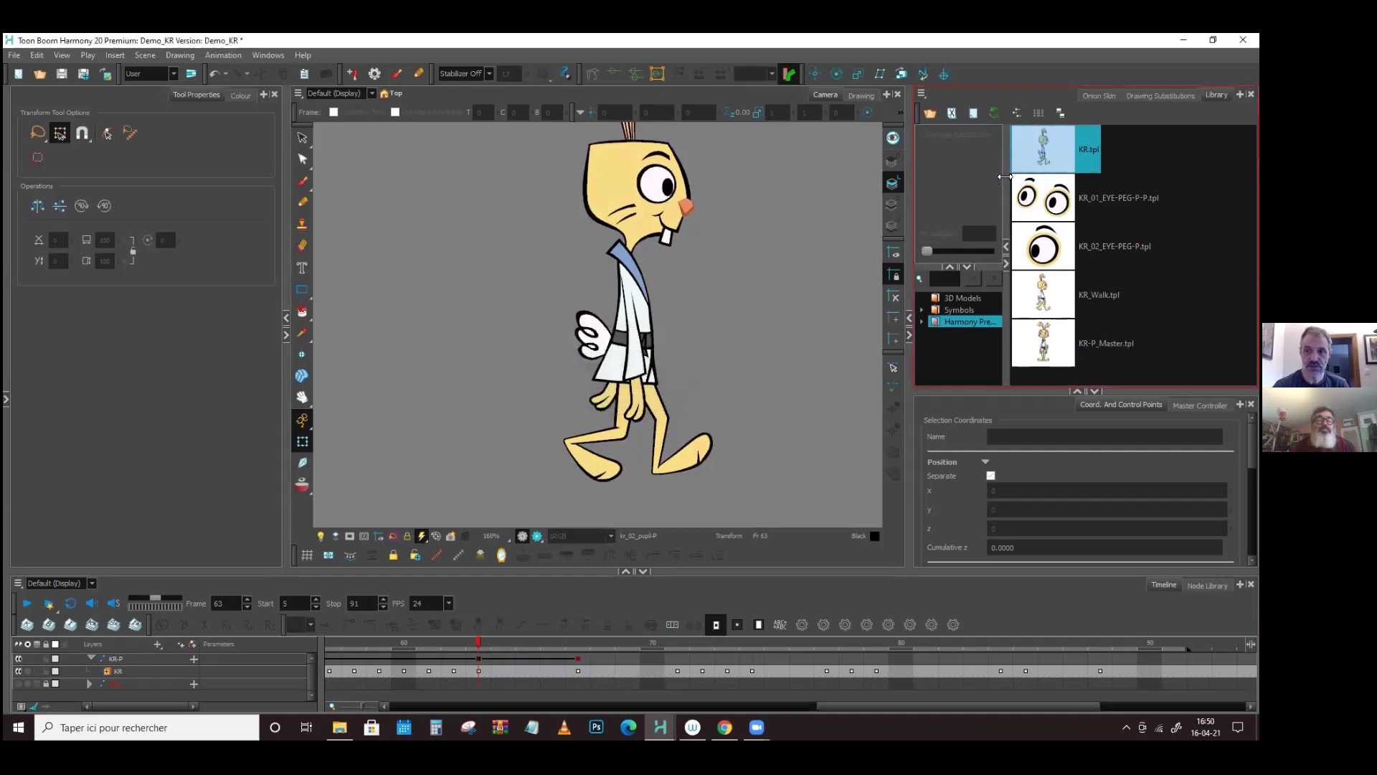
- Preview the saved KR.tpl template in the library and scrub the scene back to frame 52
left_click(1061, 161)
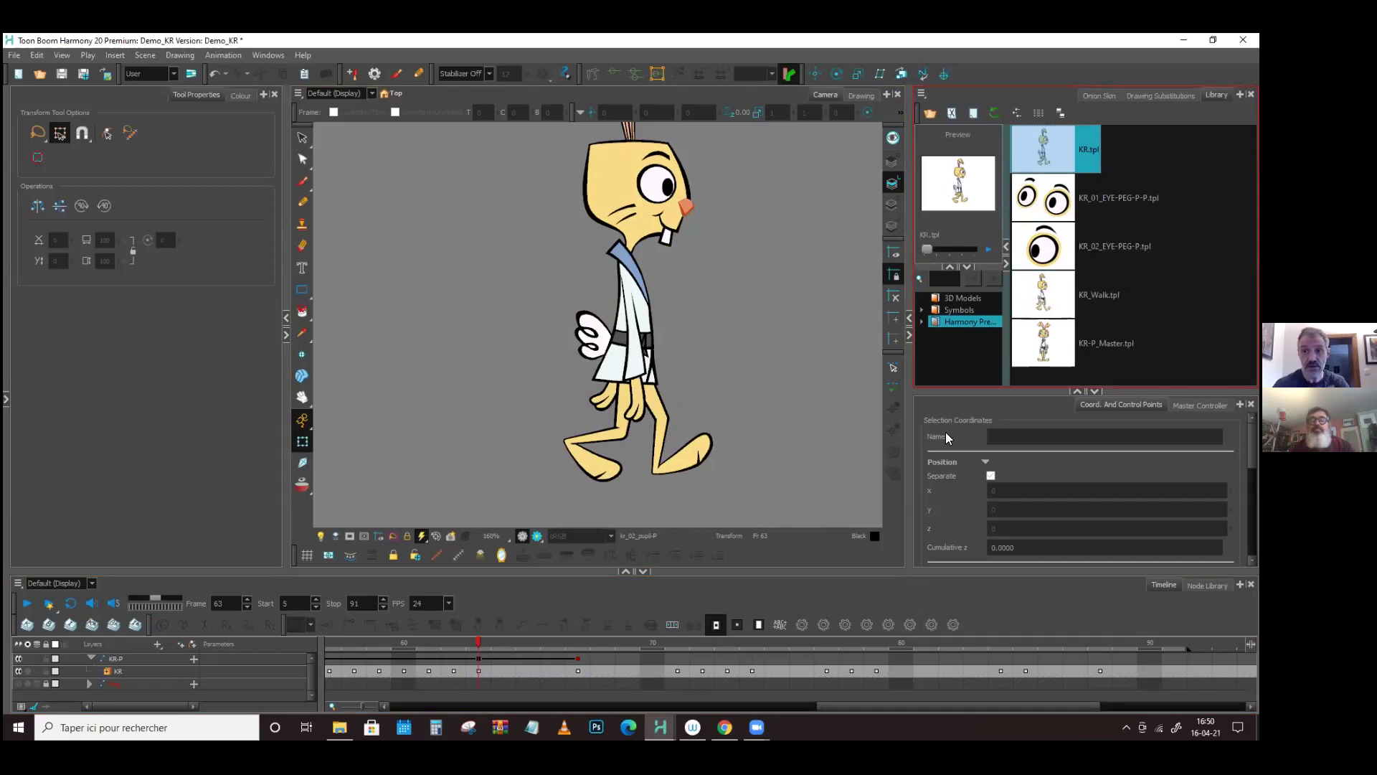
left_click_drag(483, 641, 164, 468)
left_click(164, 467)
- Re-enable the nodes in the purple backdrop of the Node View, then hide the Node View
left_click(6, 398)
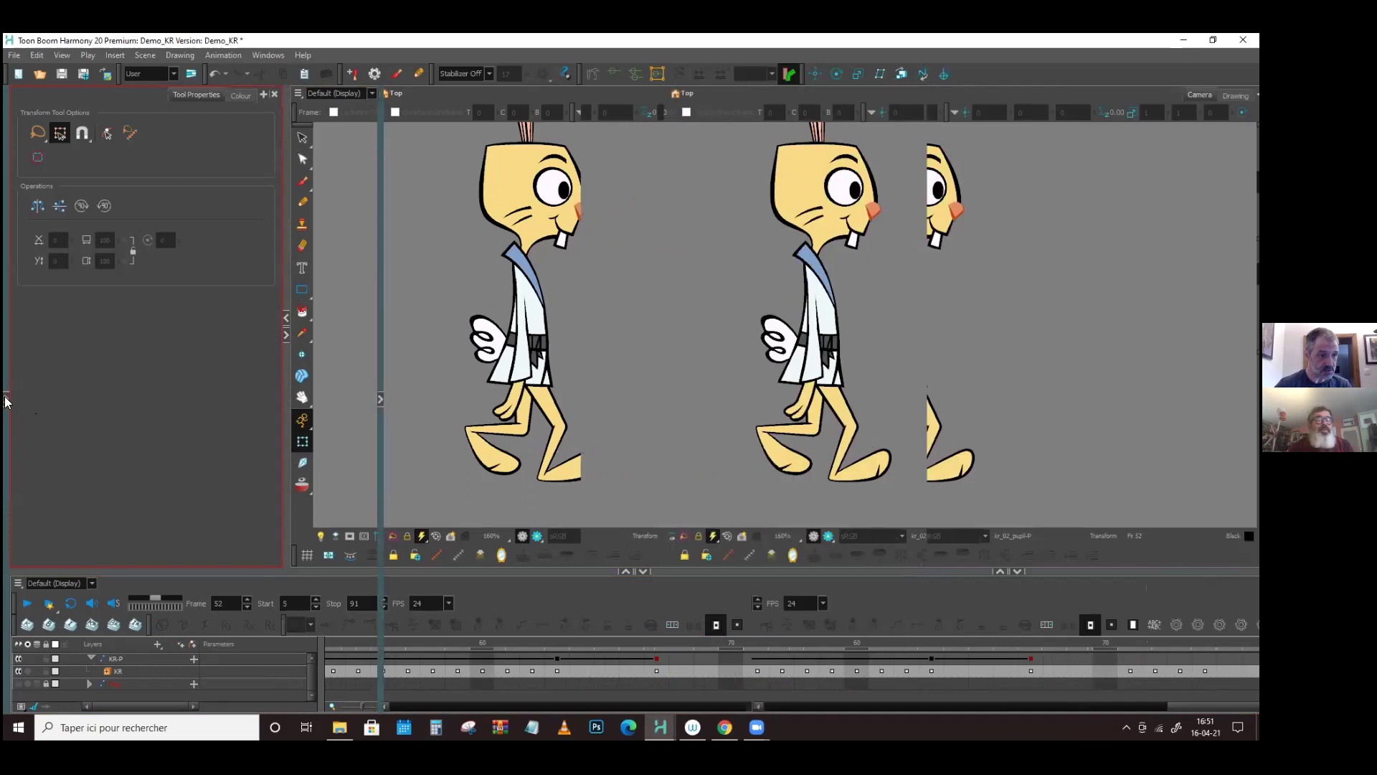
scroll(201, 143, "up", 2)
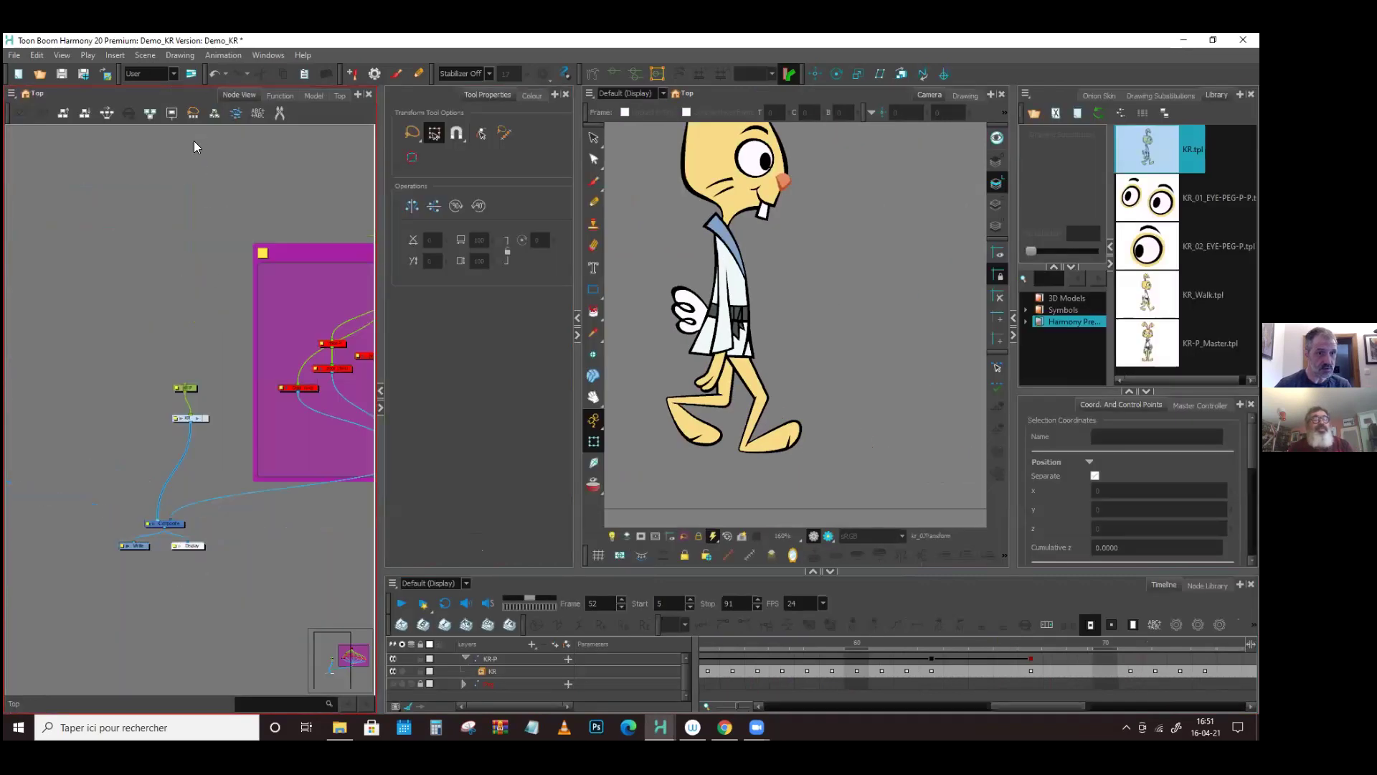
left_click(299, 257)
key("a")
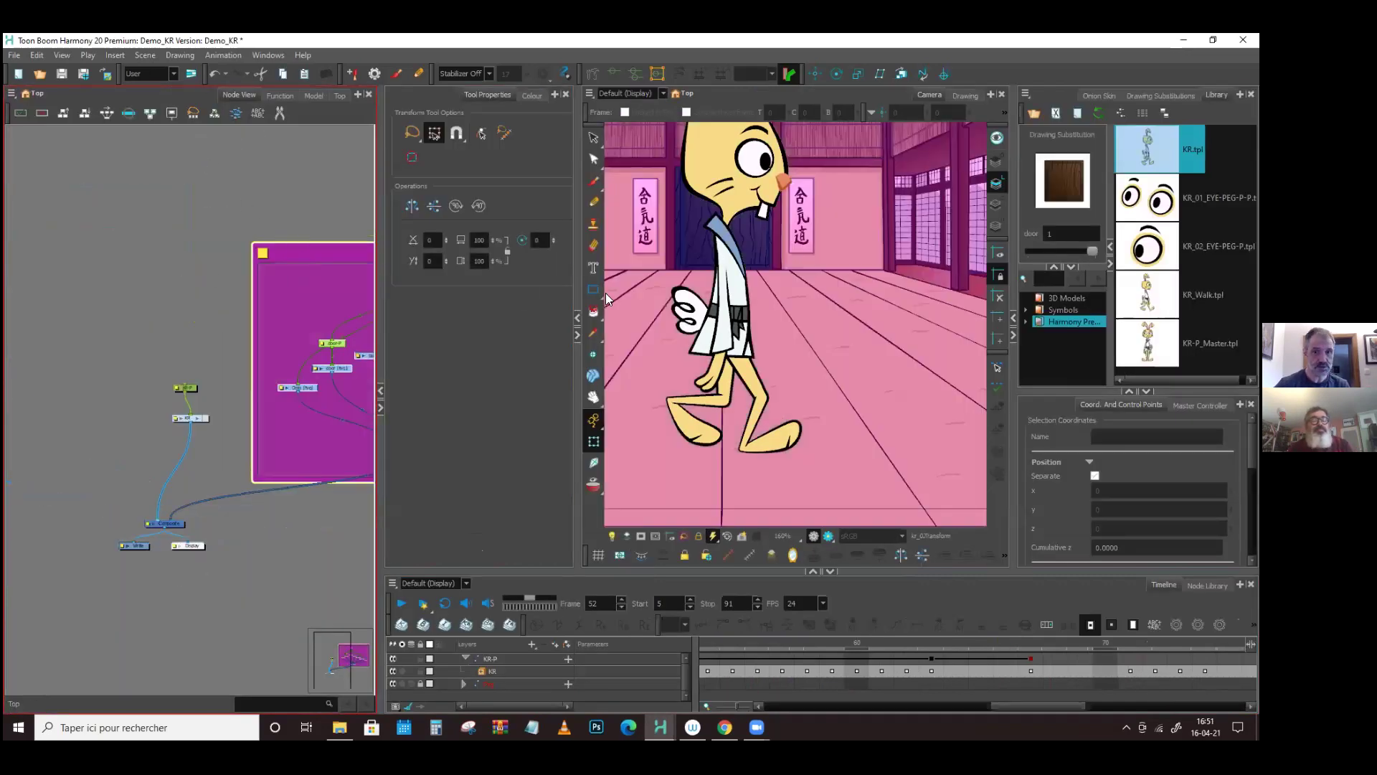
left_click(381, 393)
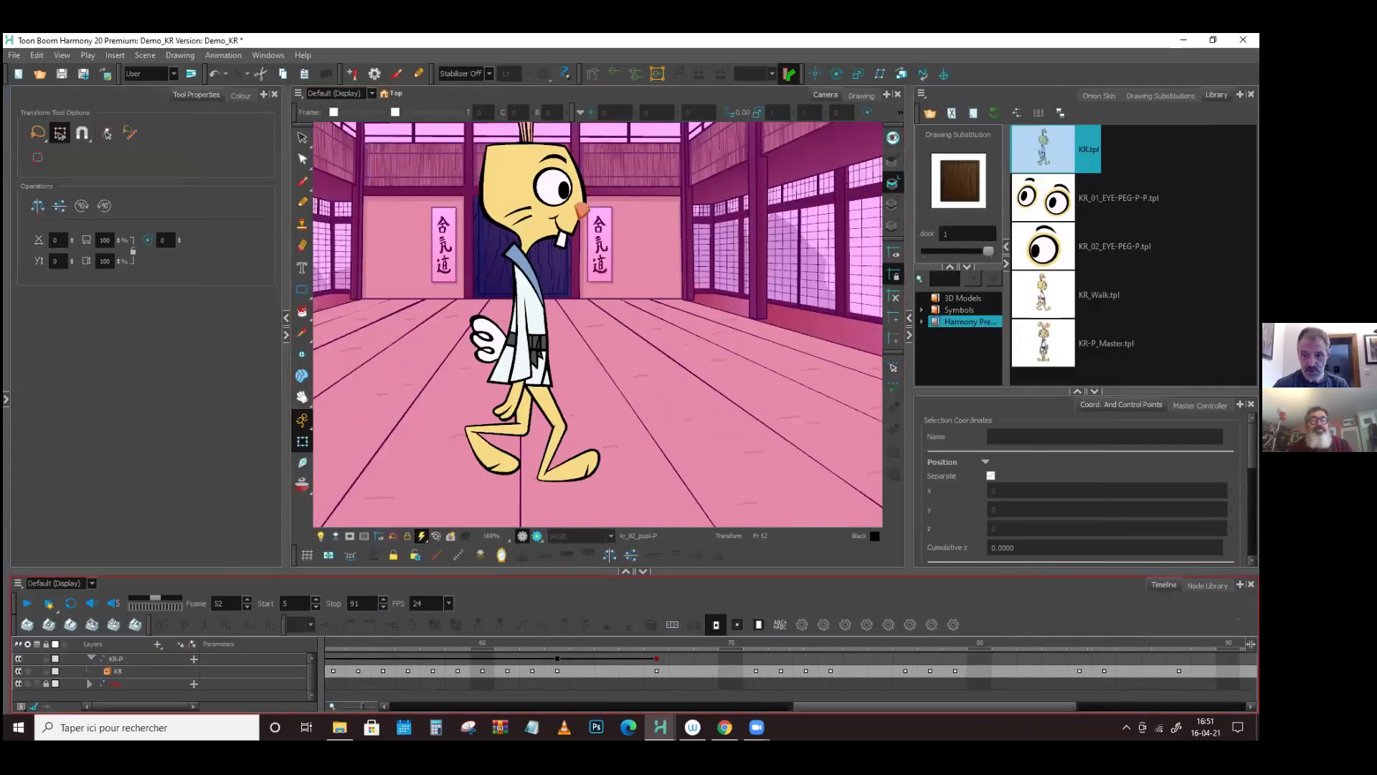
- Show the MASTER-PEG layer inside the KR group and compare the rabbit's poses at frames 67 and 70
left_click_drag(646, 644, 735, 655)
scroll(674, 447, "up", 2)
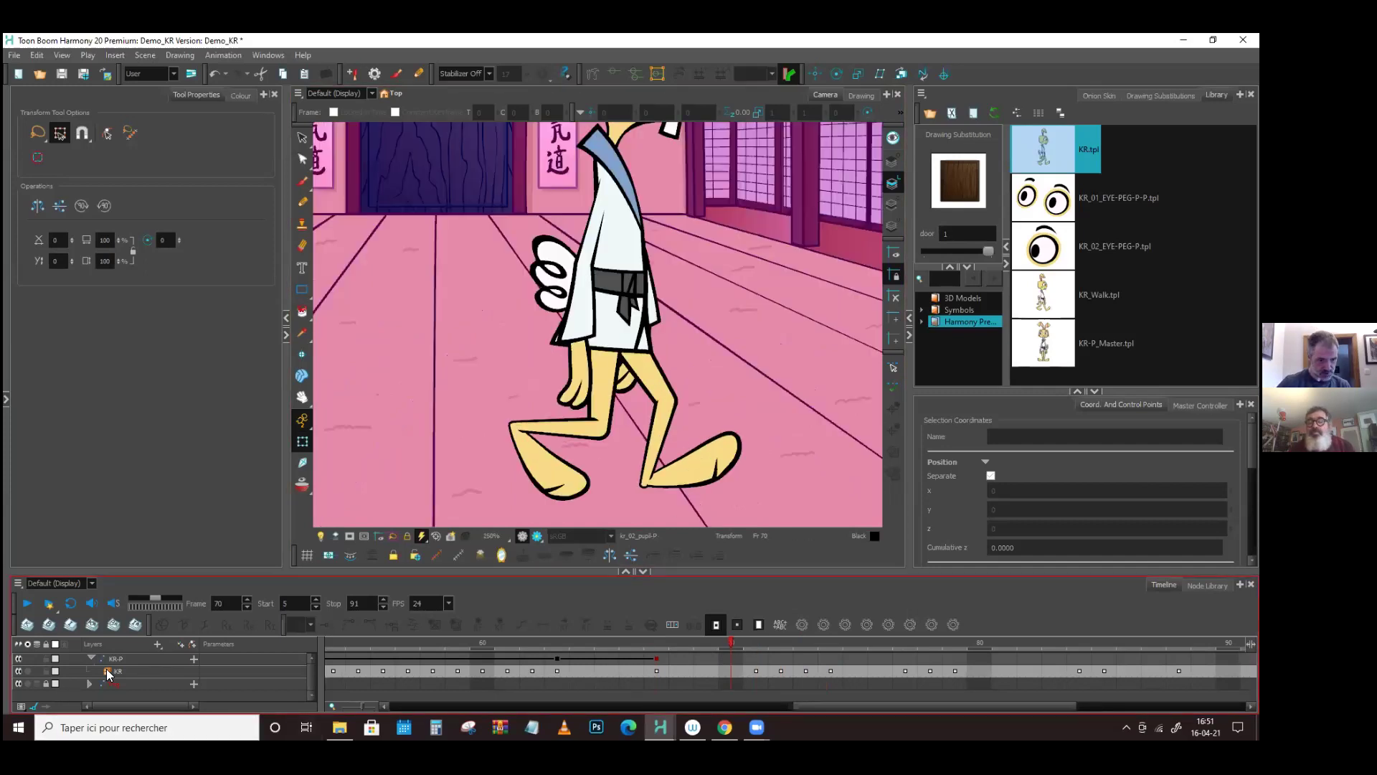
left_click(108, 672)
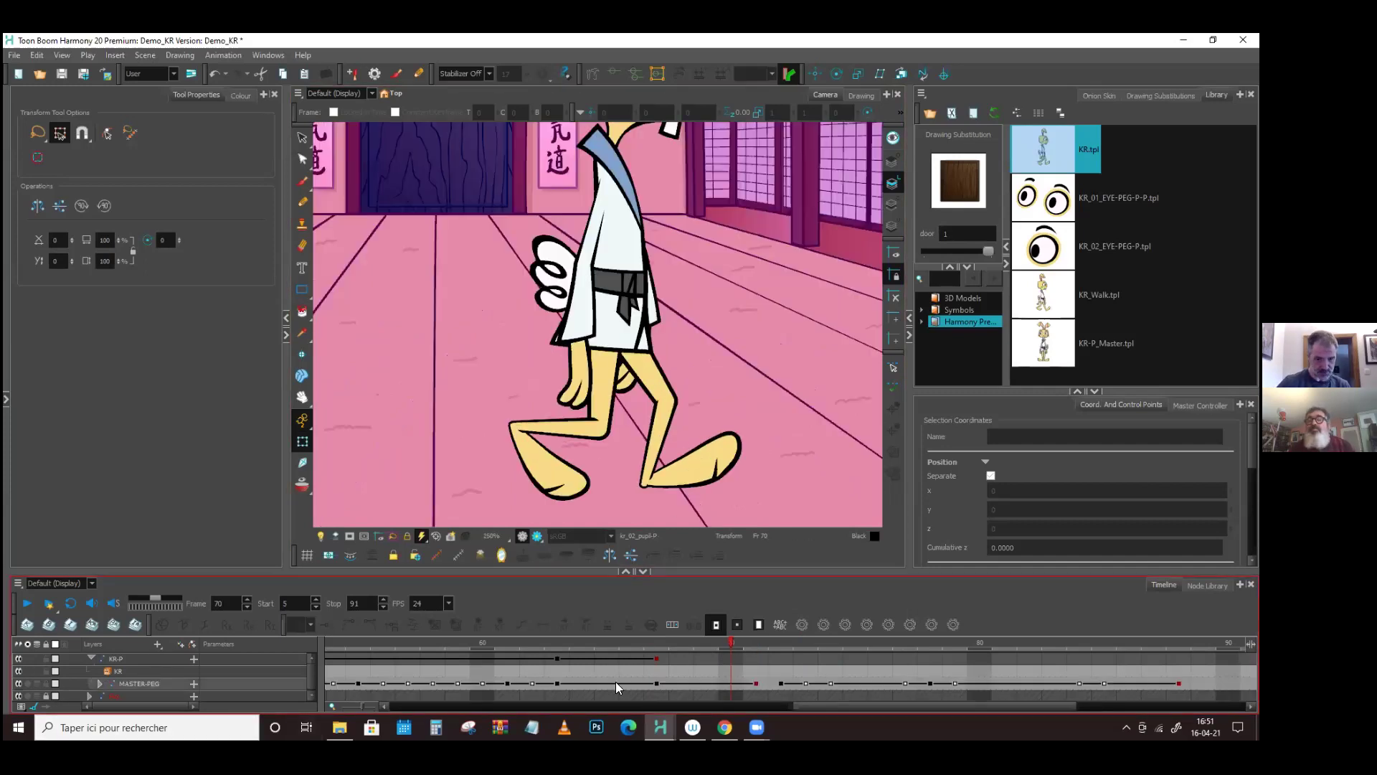
left_click(657, 684)
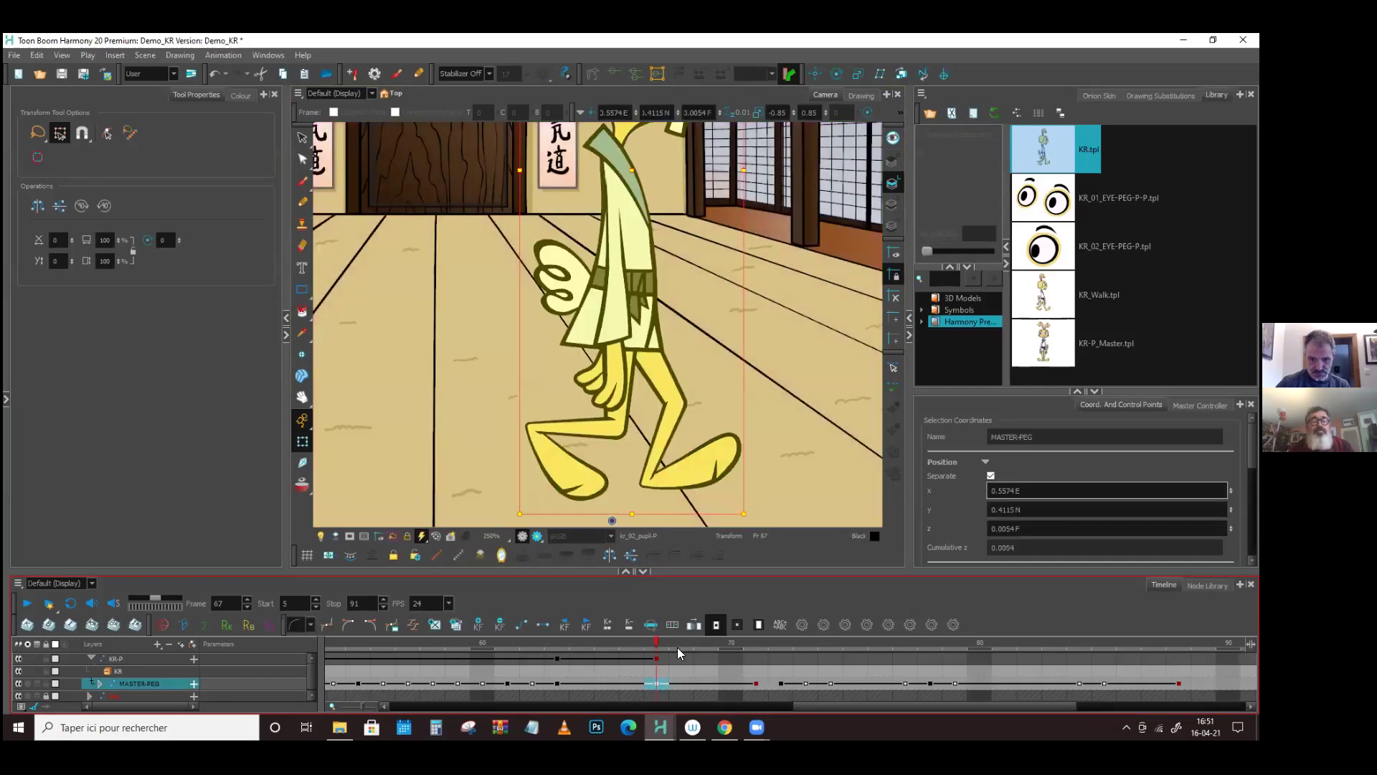
left_click_drag(659, 638, 724, 691)
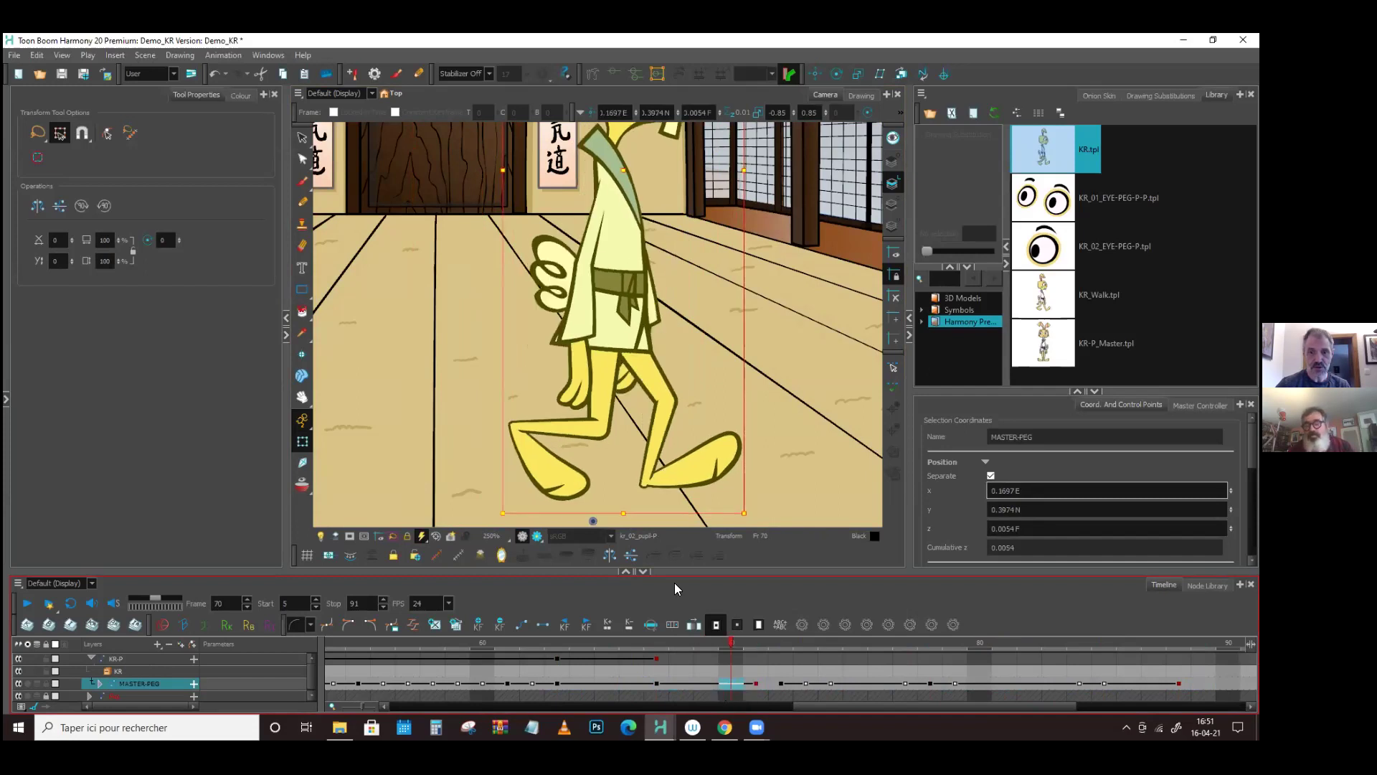
left_click(656, 684)
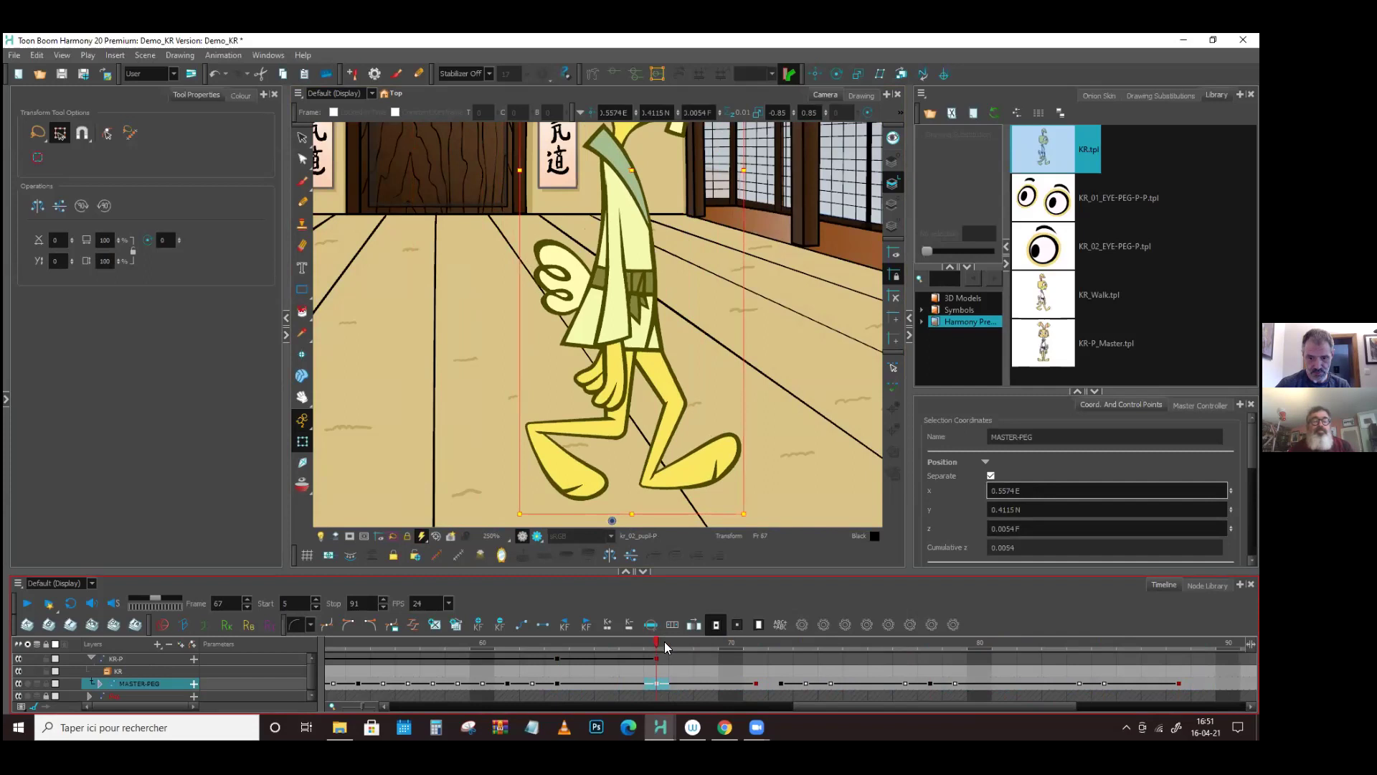
- Mask the Camera view outside the camera frame and play the full walk from frame 5 to 91
scroll(663, 448, "down", 3)
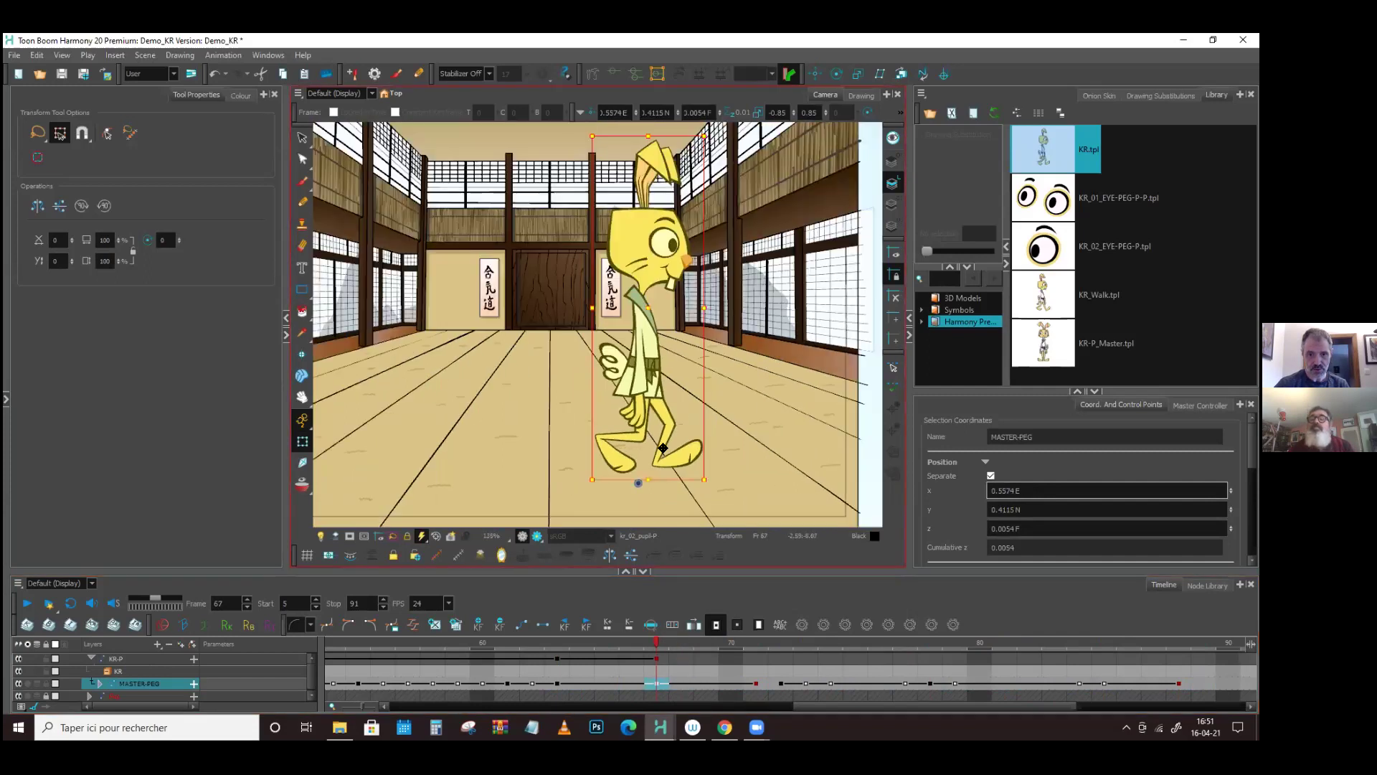
scroll(663, 447, "down", 2)
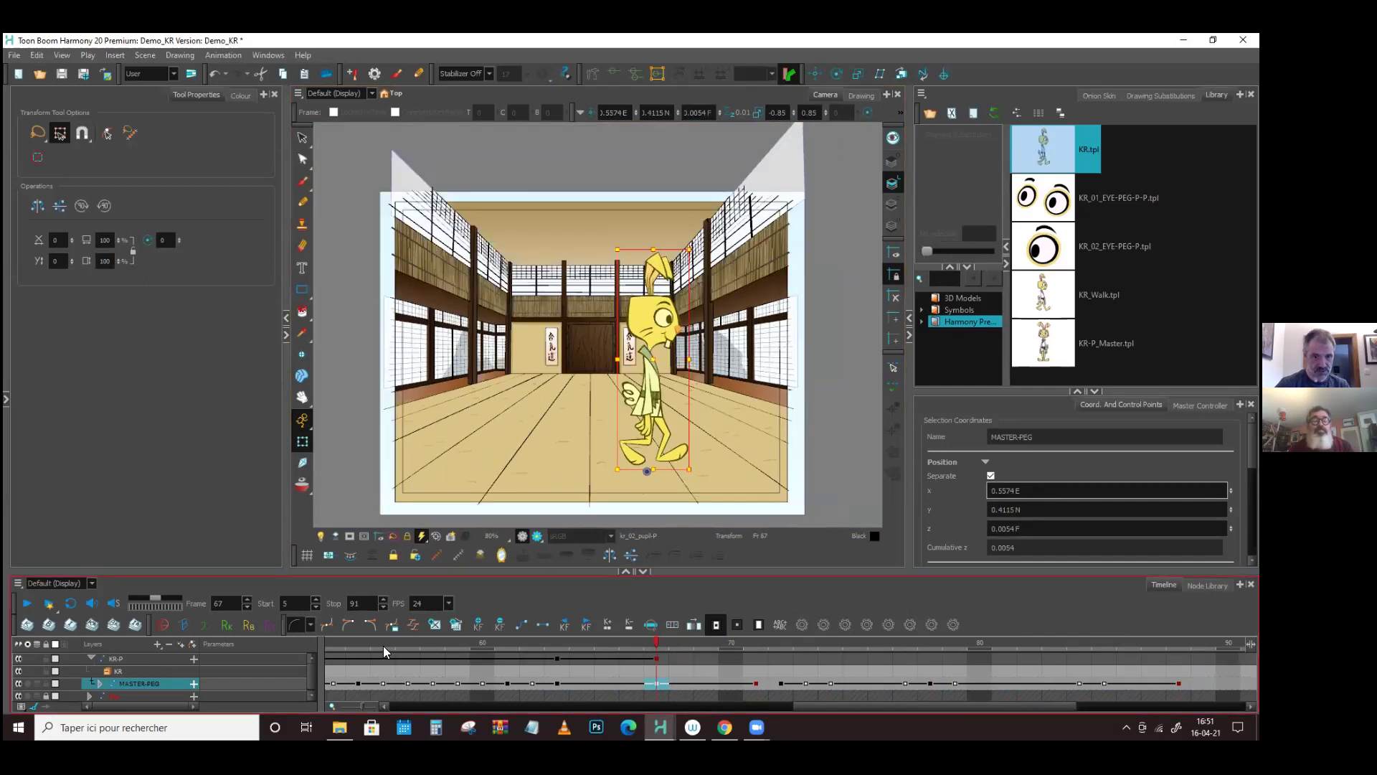
left_click(350, 535)
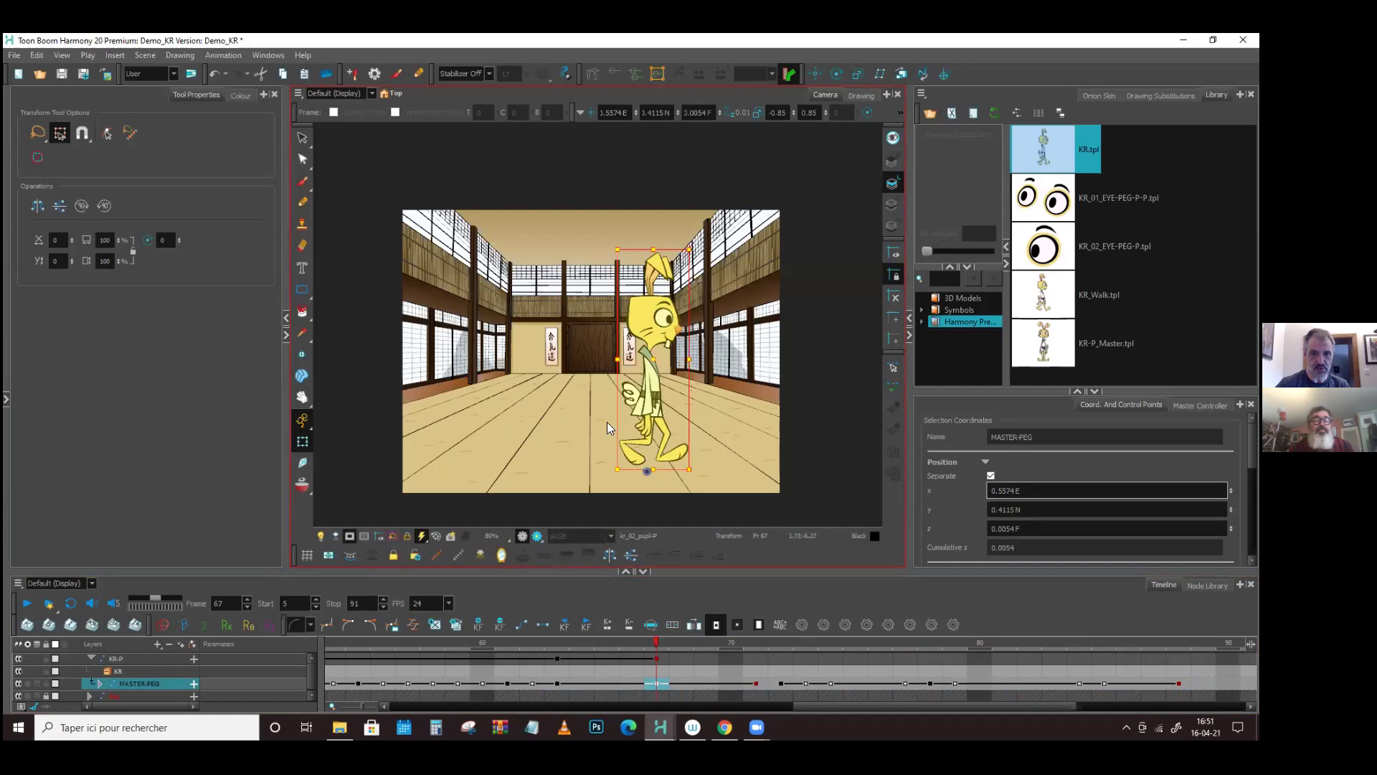
key("shift+comma")
left_click(48, 603)
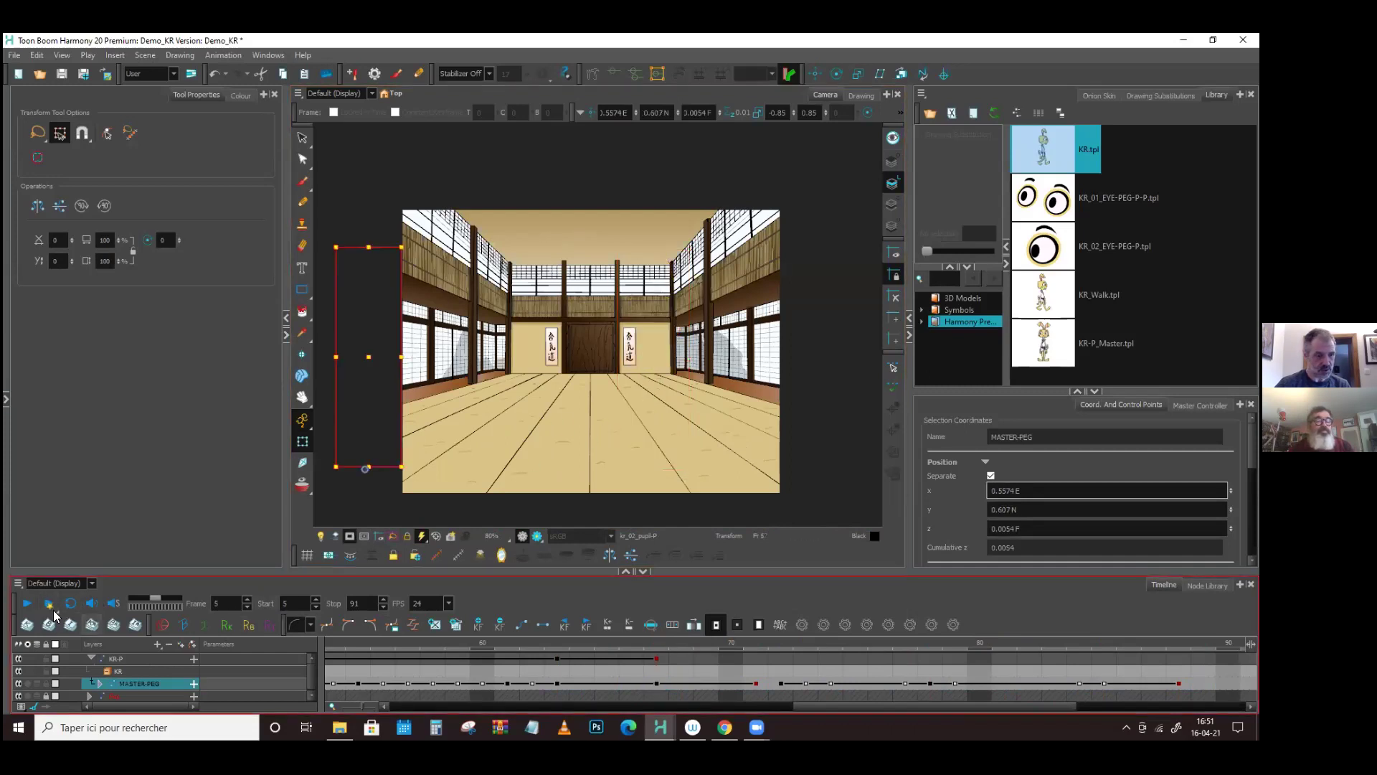
left_click(27, 604)
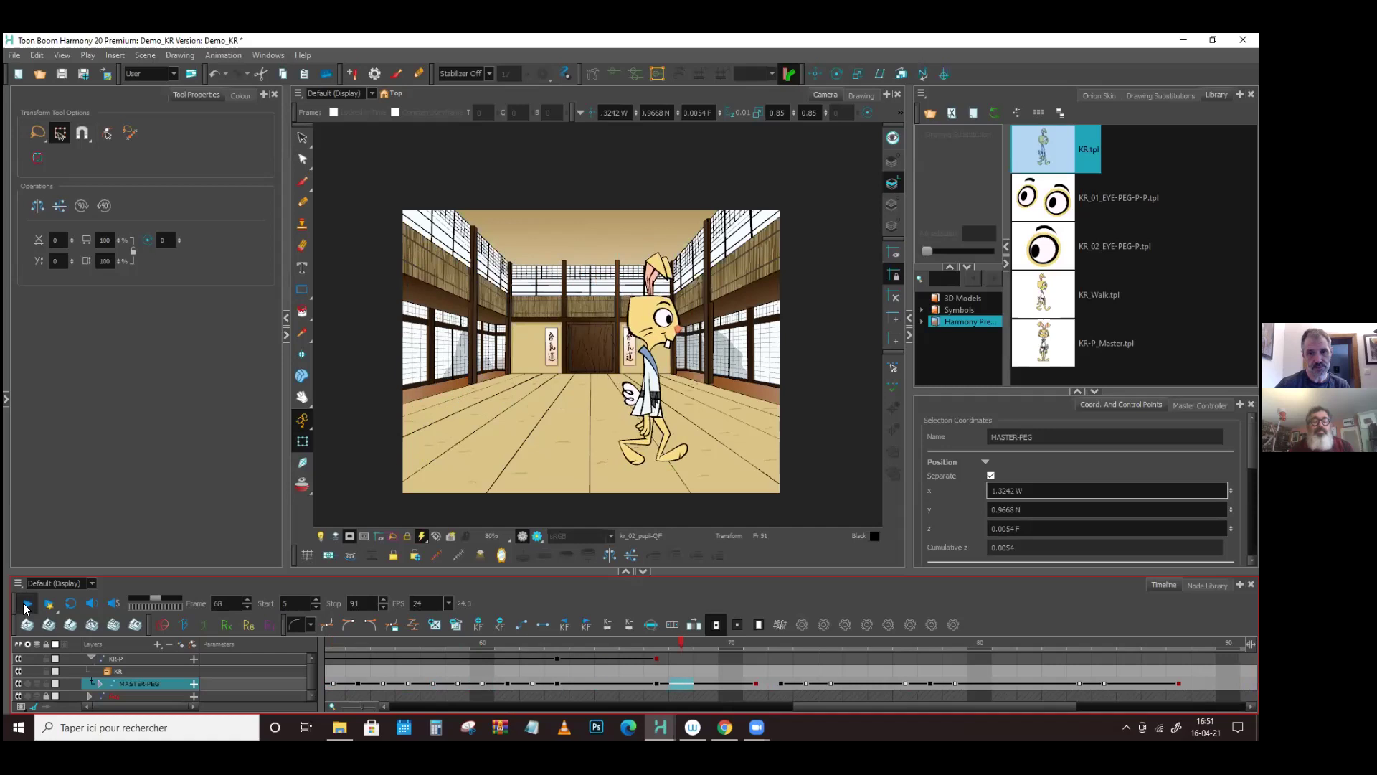
left_click(27, 605)
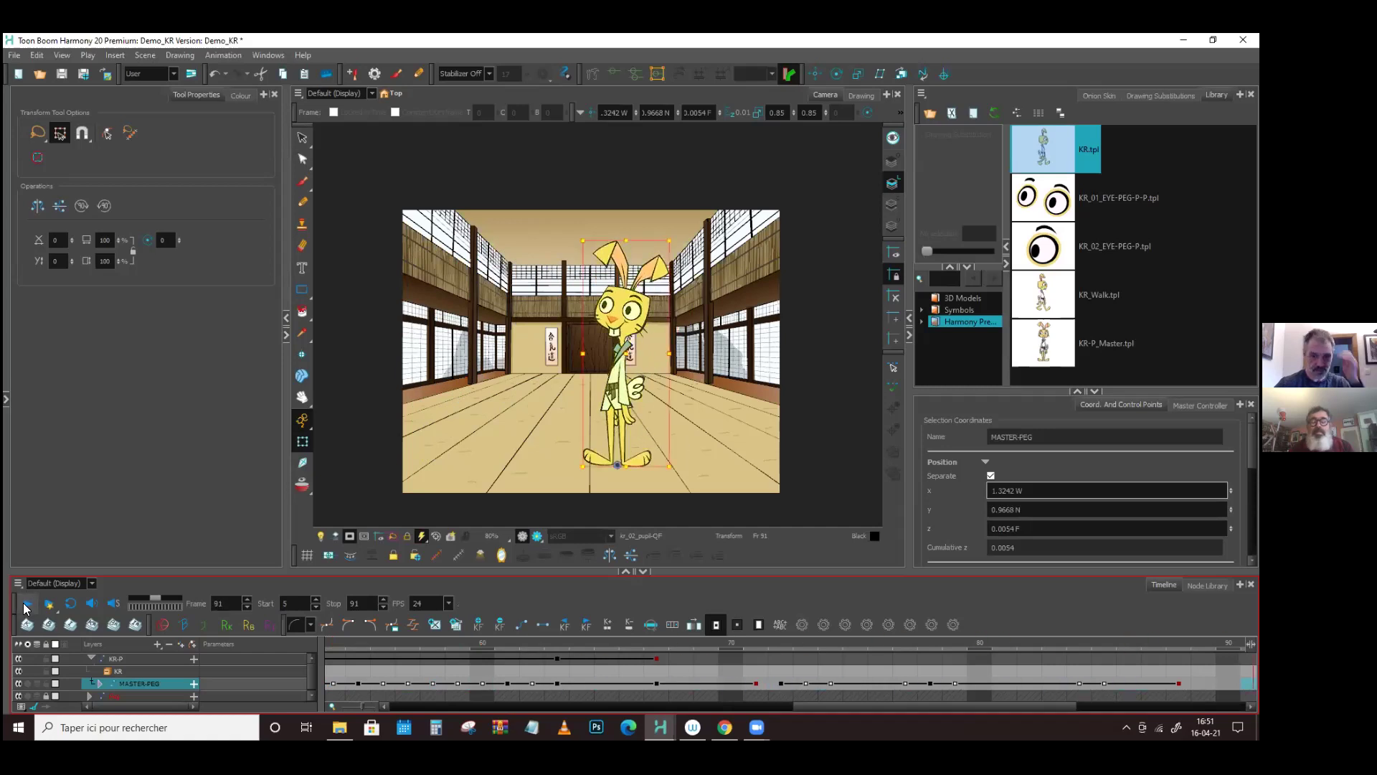
left_click(26, 605)
left_click(27, 604)
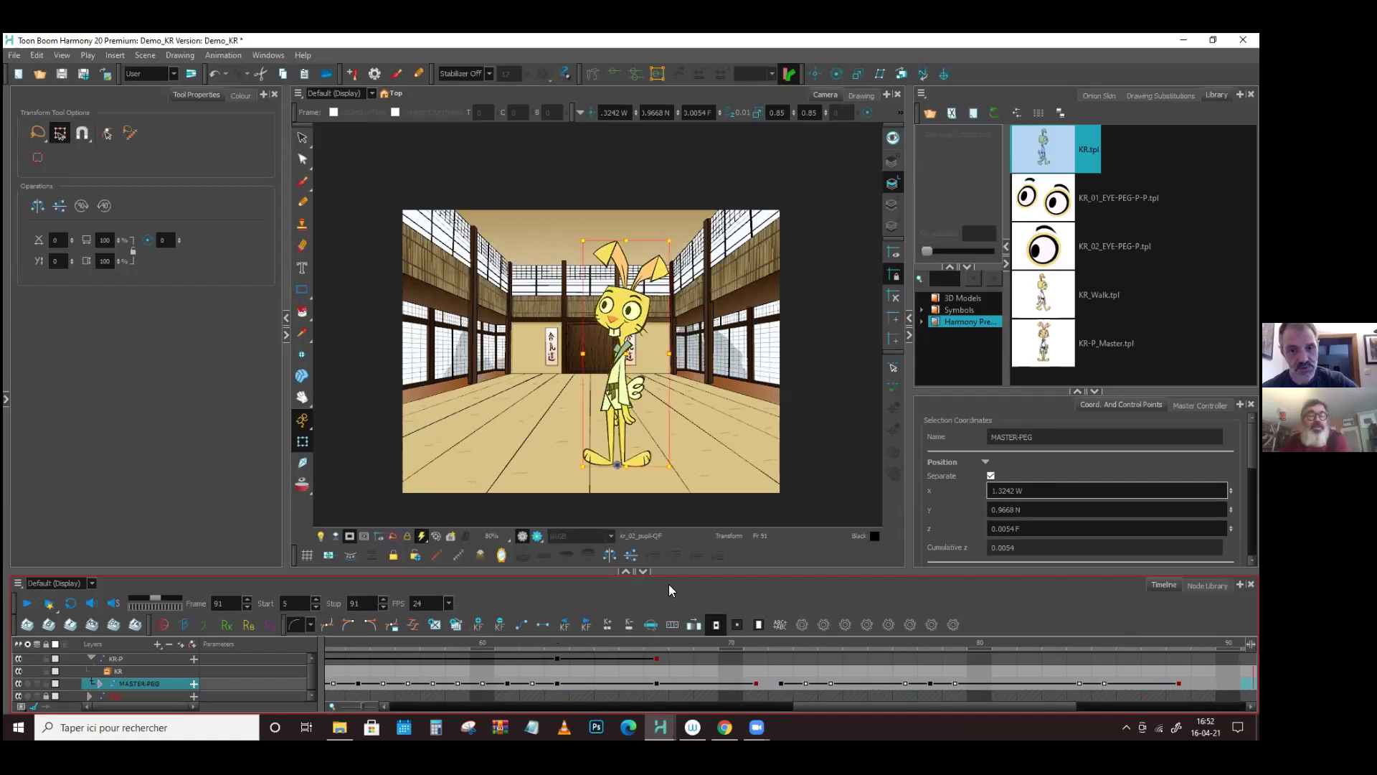
- Turn off the camera mask, clear the MASTER-PEG selection and frame the whole standing rabbit at frame 91
scroll(636, 463, "up", 4)
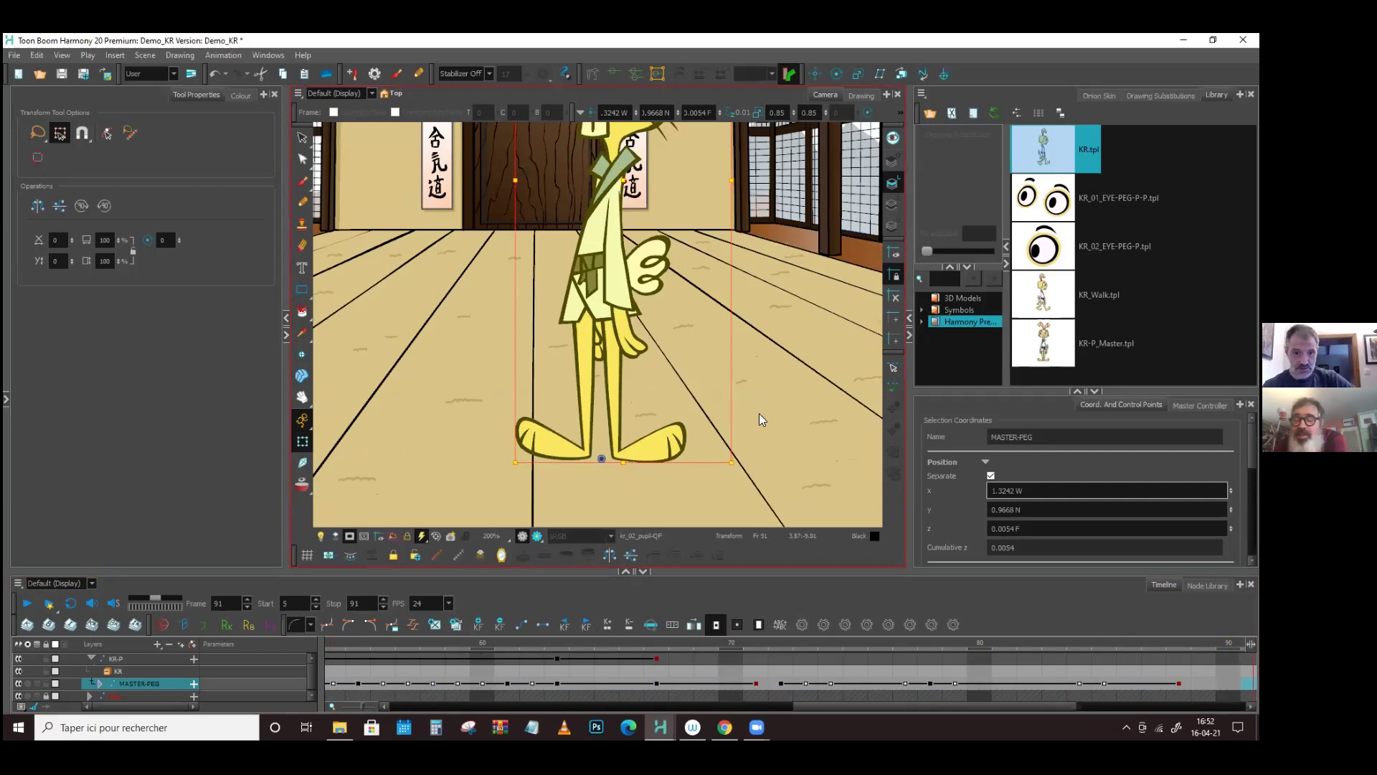
scroll(759, 414, "down", 3)
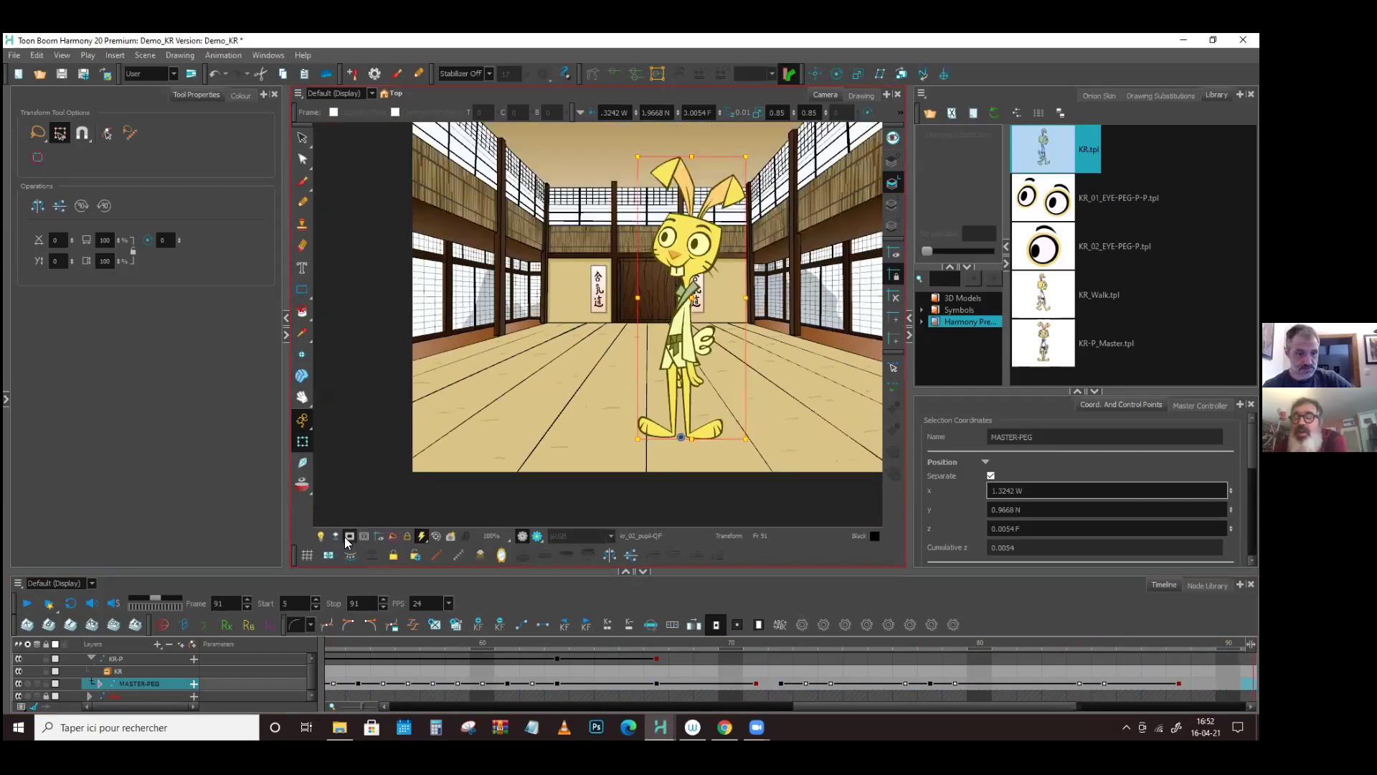
left_click(349, 536)
left_click(366, 435)
left_click_drag(851, 282, 787, 316)
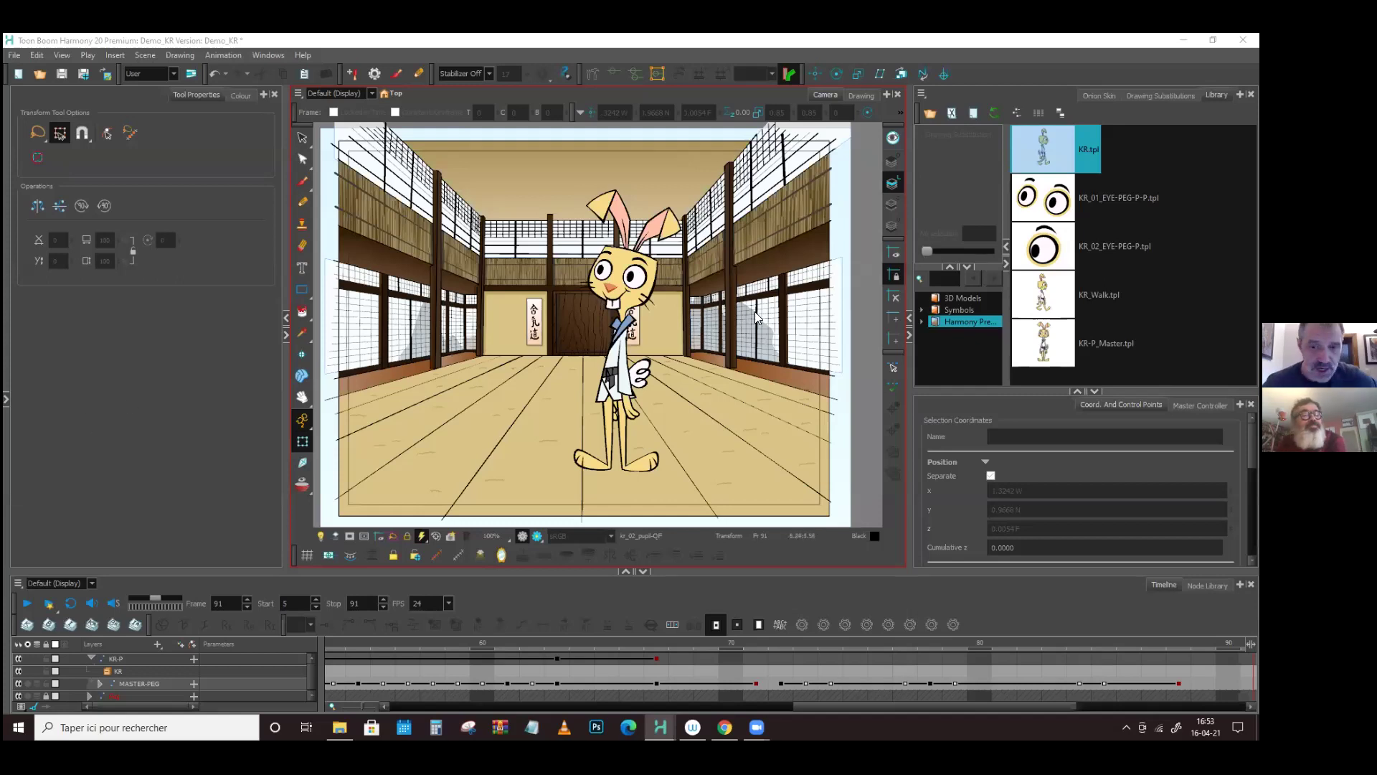
- Select the rabbit's foot drawing kr_02_foot and locate its node within the KR_02_LEG backdrop of the Node View
scroll(611, 469, "up", 3)
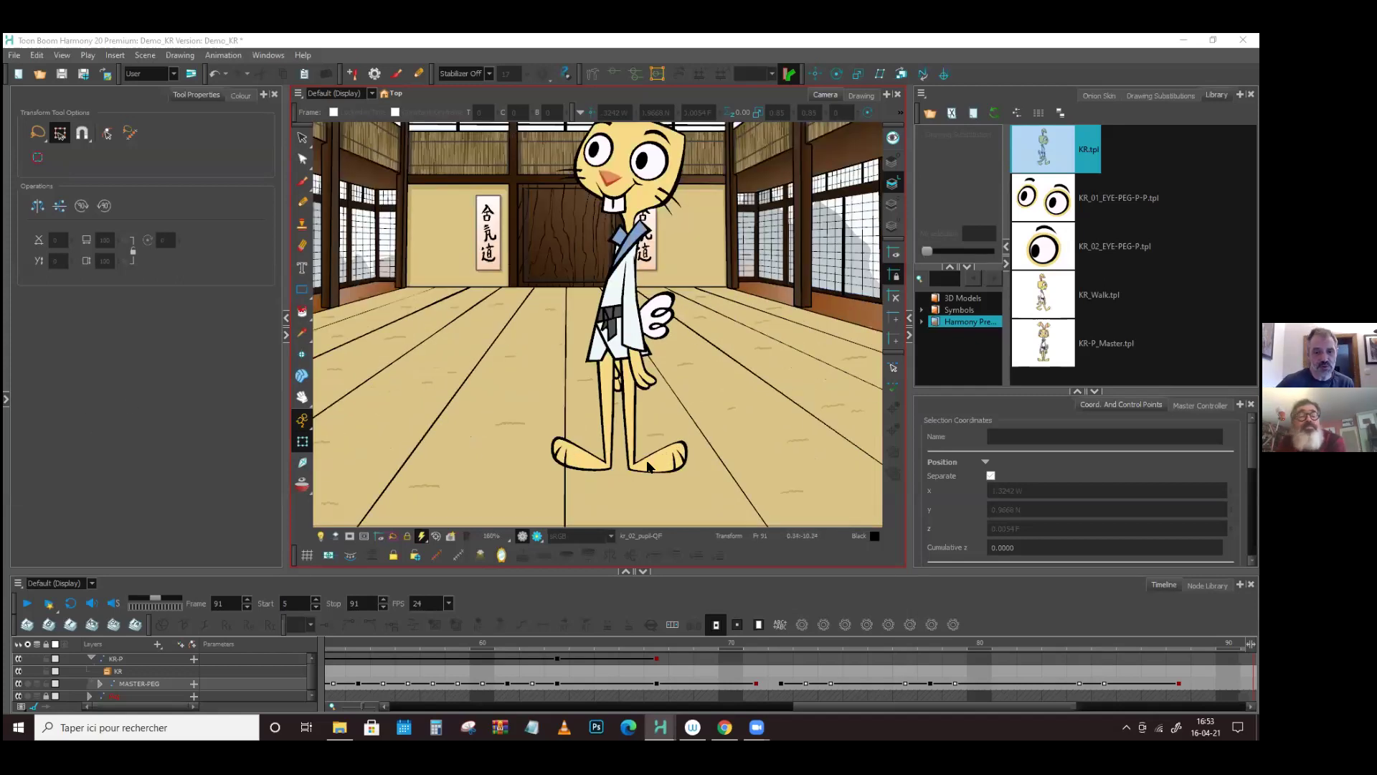
left_click(647, 459)
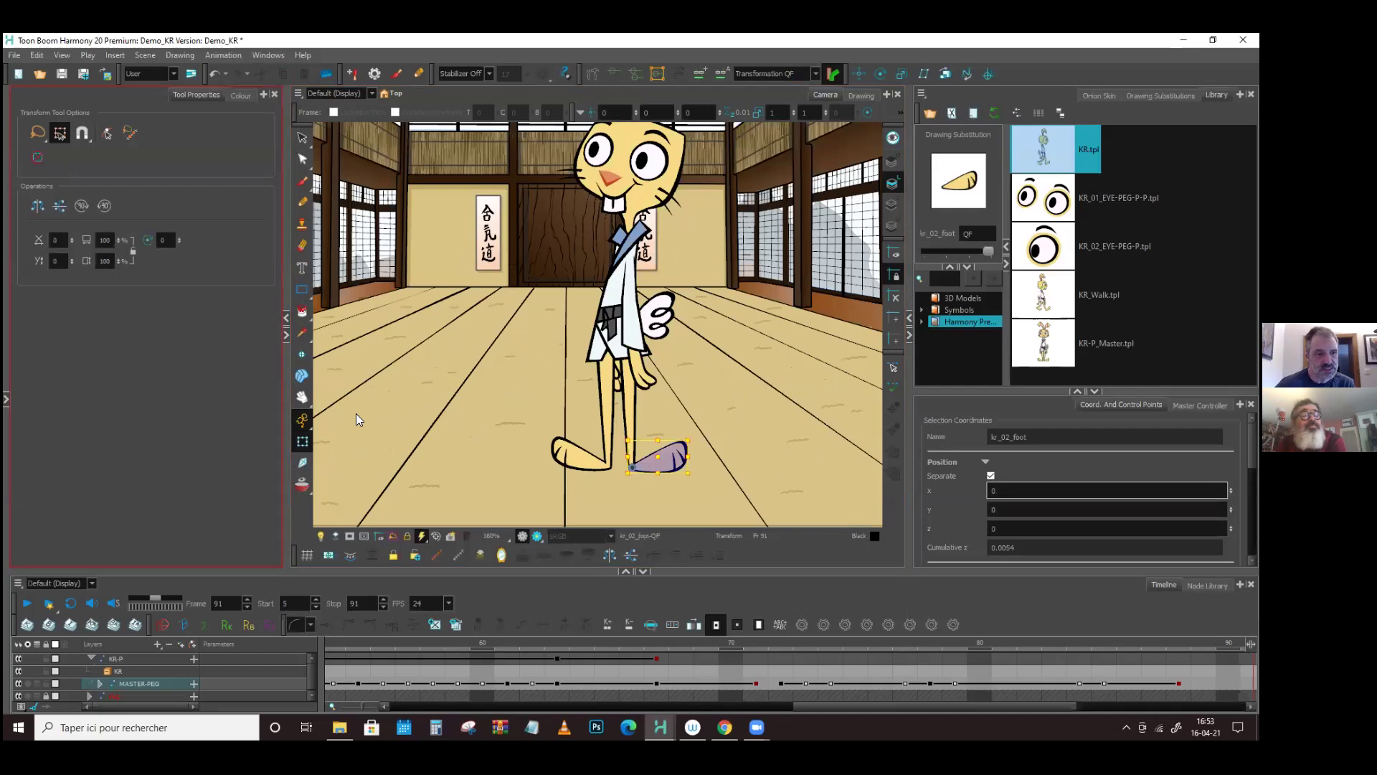
left_click(9, 400)
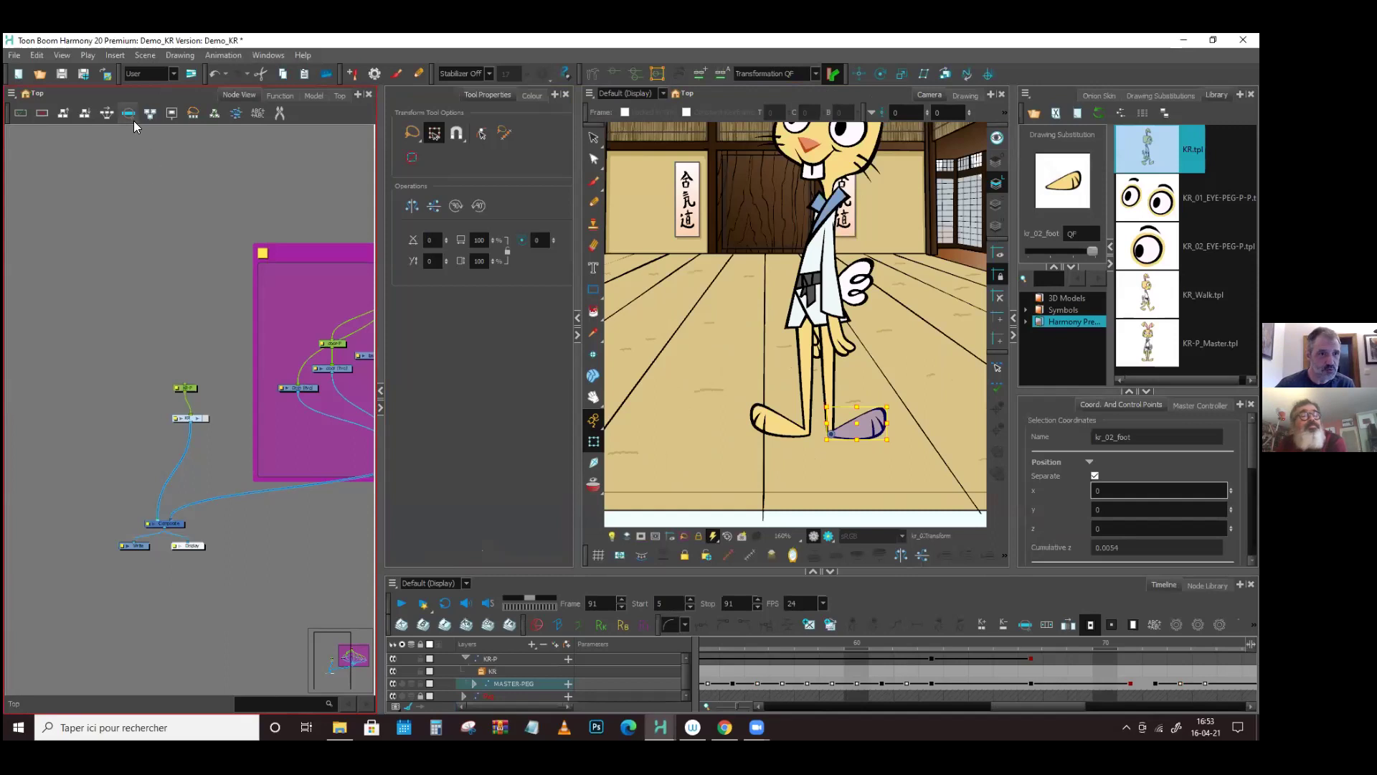
left_click(128, 114)
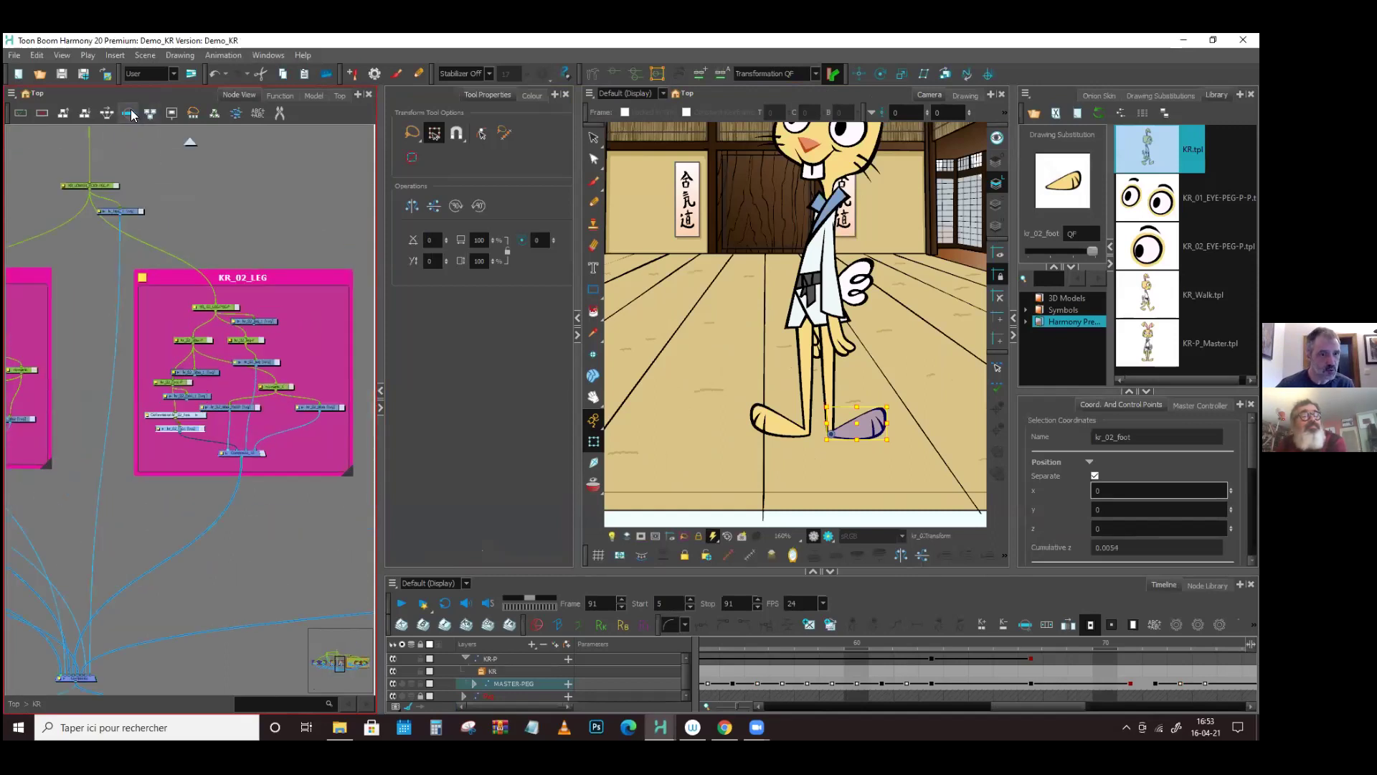
scroll(214, 455, "up", 4)
left_click_drag(213, 411, 142, 536)
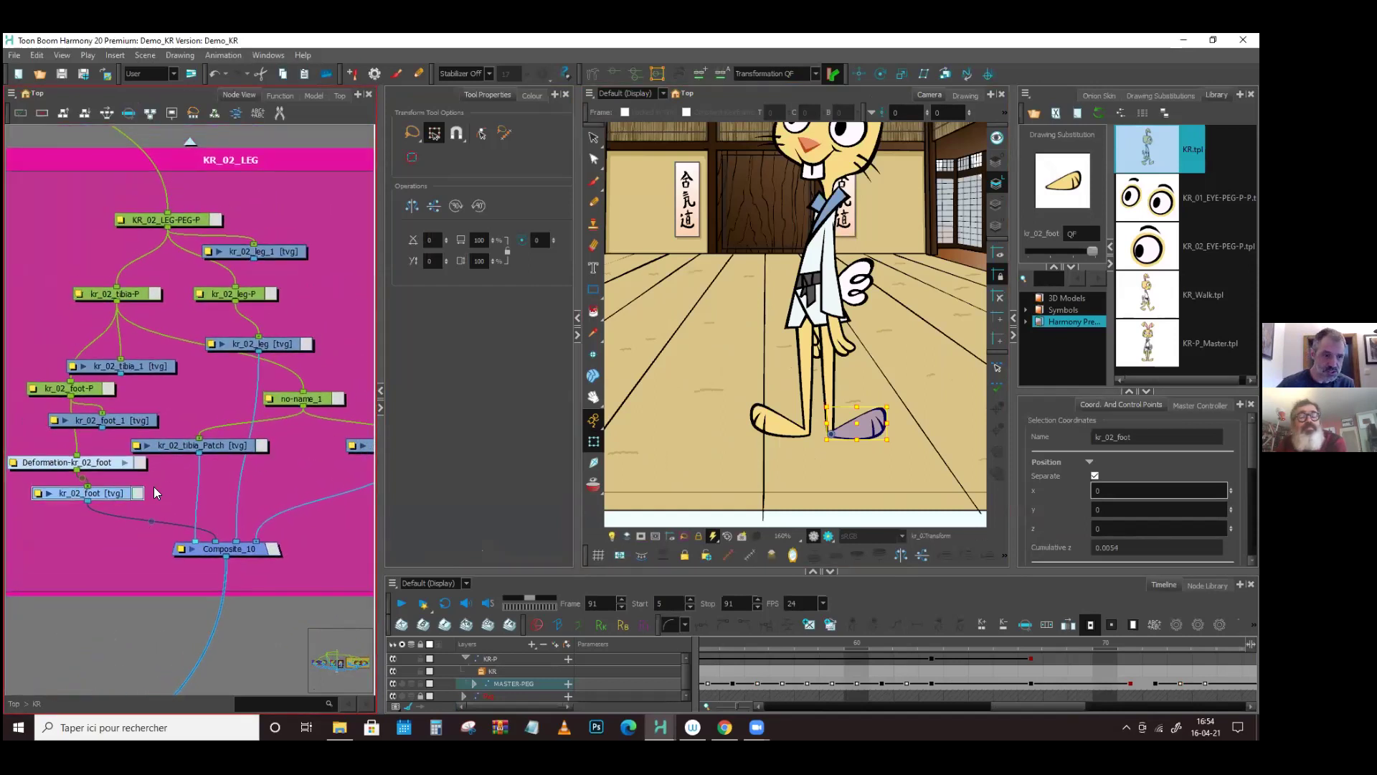
- Select the kr_02_foot-P peg, move the selection up its parents to KR_02_LEG-PEG-P, and shift that node slightly upward
left_click(92, 386)
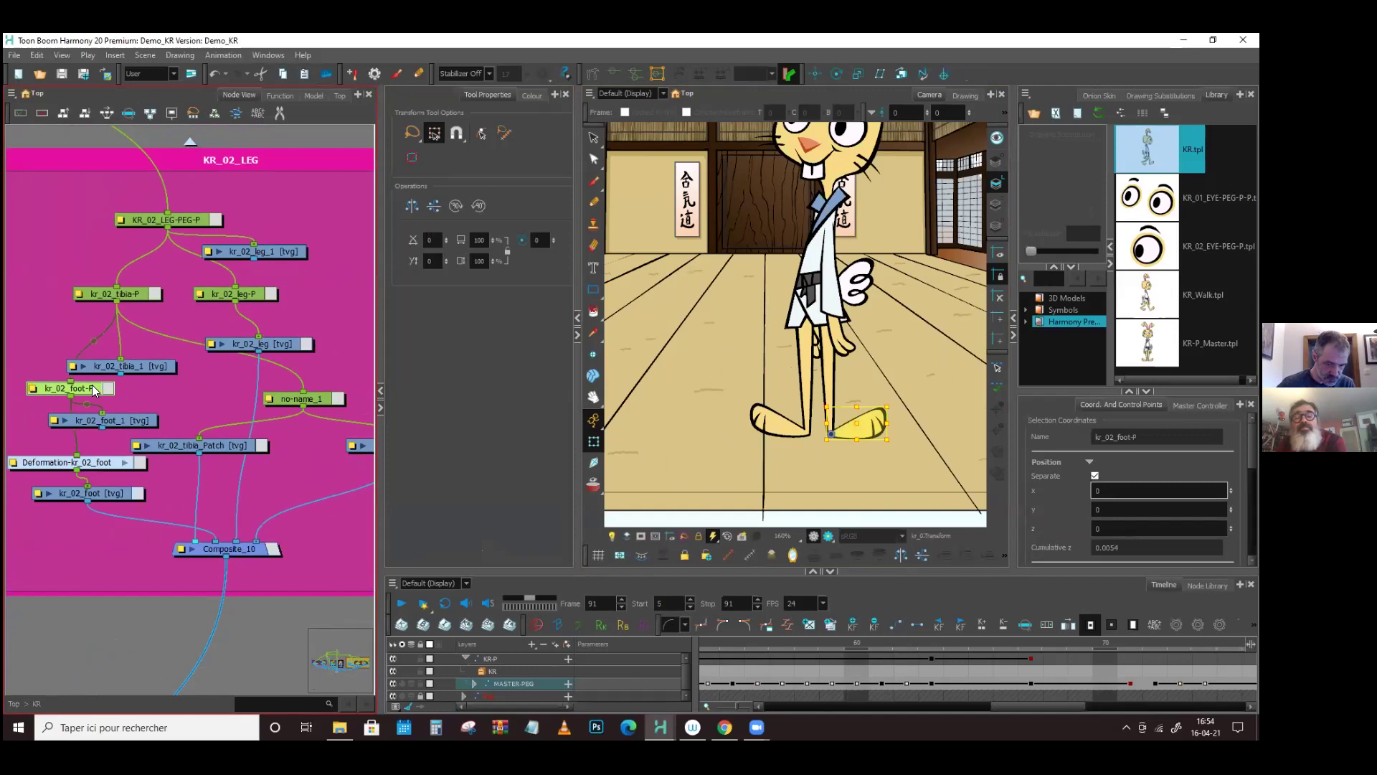
key("b")
key("b")
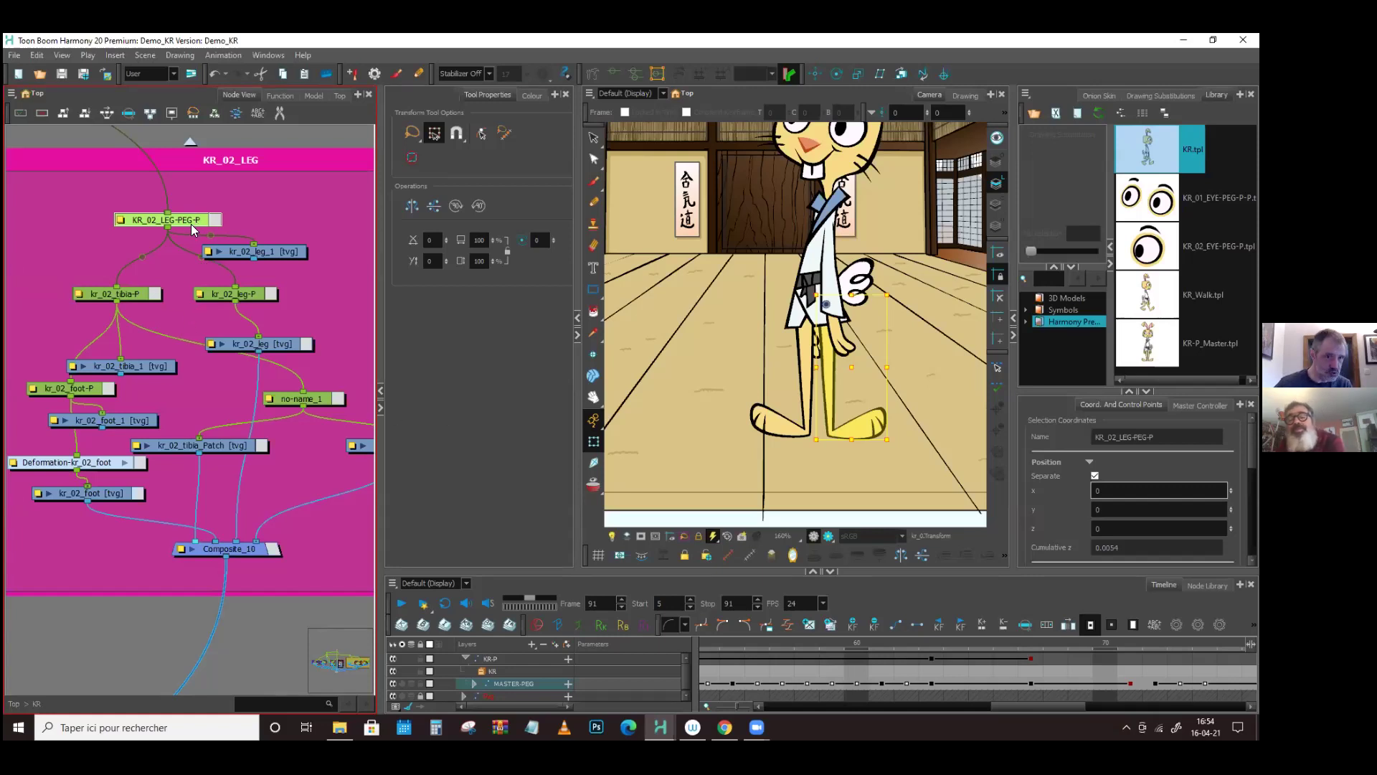
left_click_drag(192, 225, 199, 212)
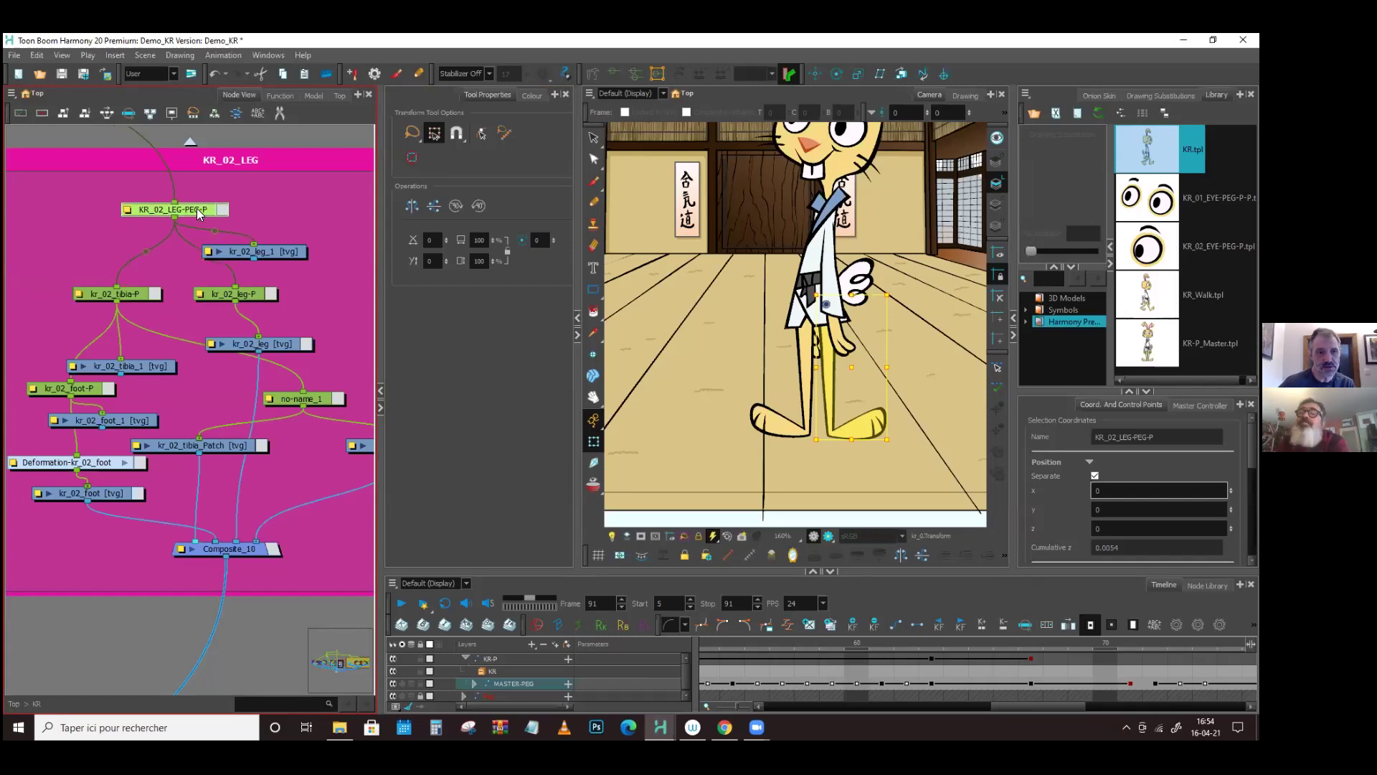
- Pick kr_02_foot in the Camera view, move the selection up to the KR_02_LEG-PEG-P parent, then clear the selection
left_click(893, 513)
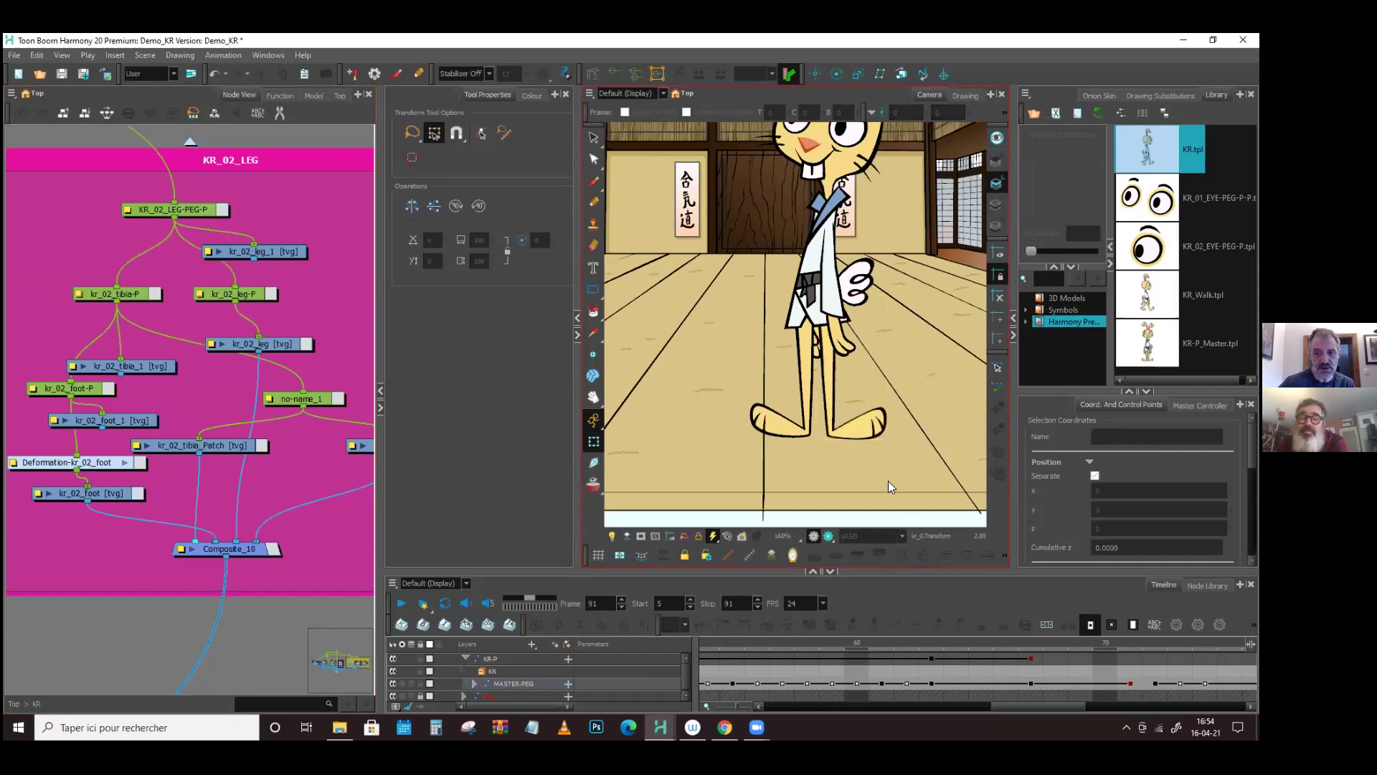
left_click(854, 431)
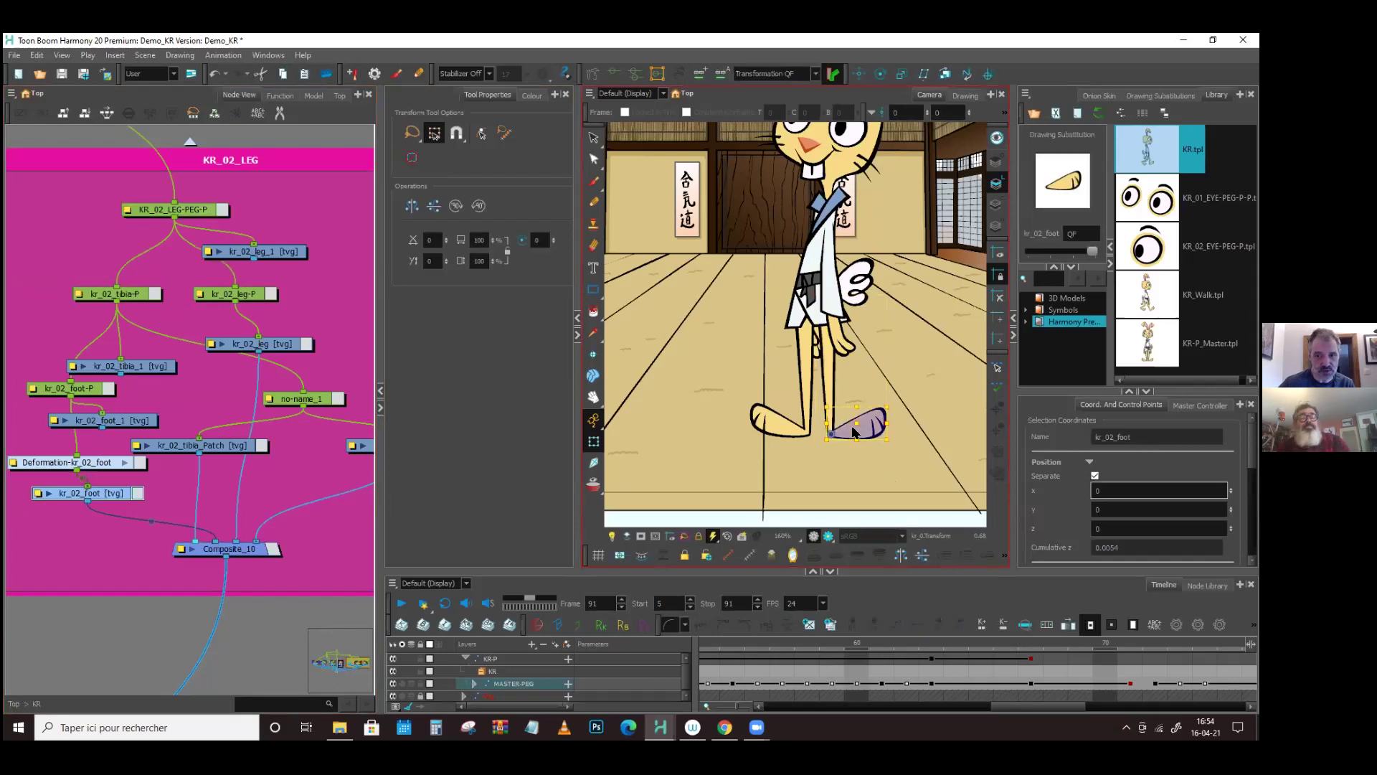
key("b")
key("b")
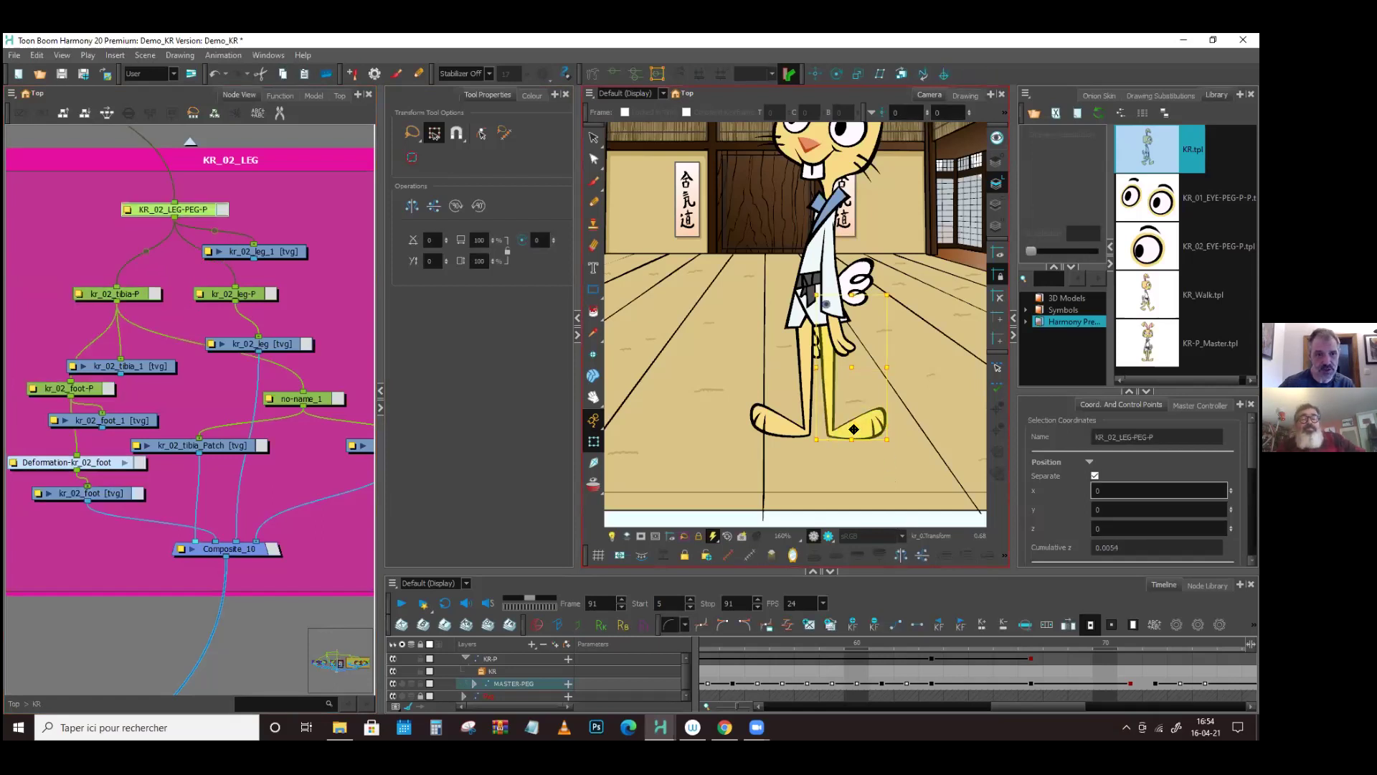
left_click(920, 387)
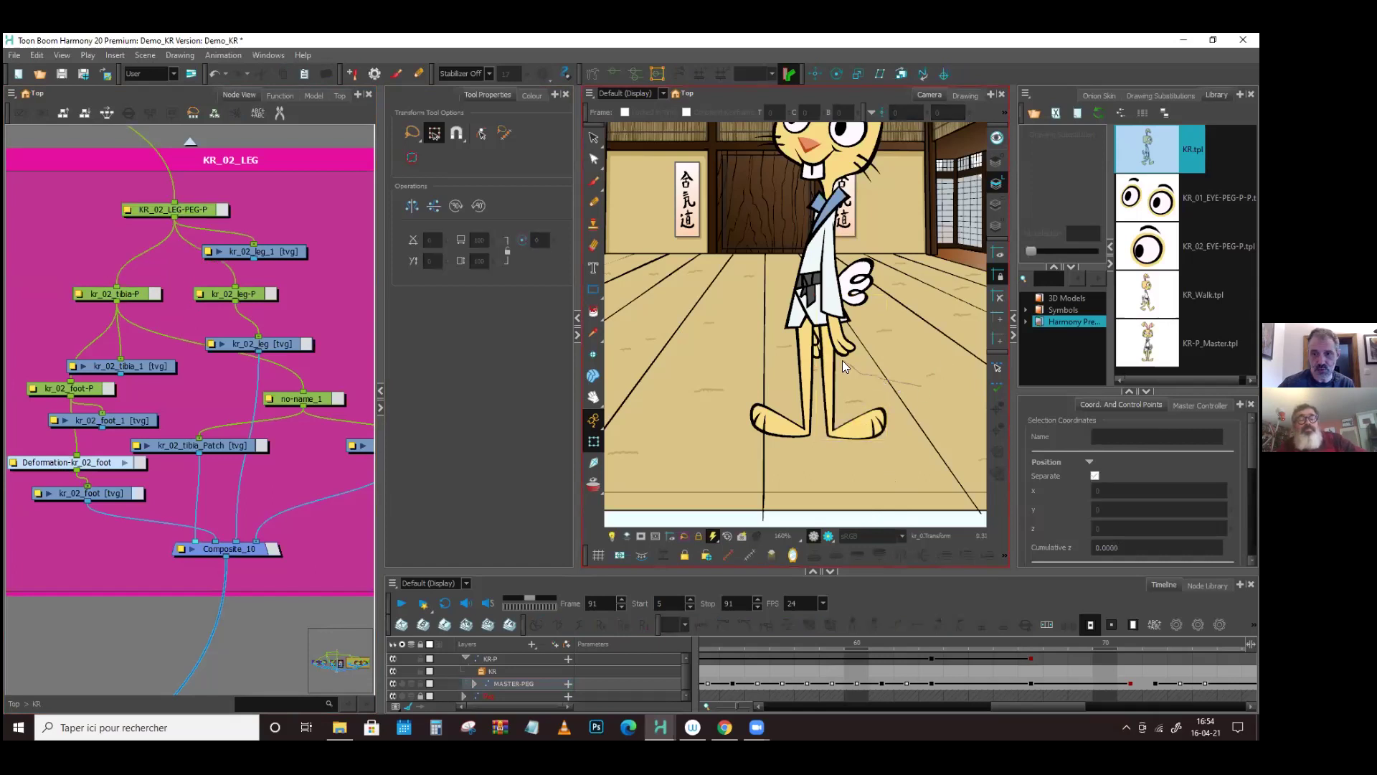
- Select the drawings of the whole KR_02 leg in the Camera view and examine their nodes in the KR_02_LEG backdrop
left_click(829, 432)
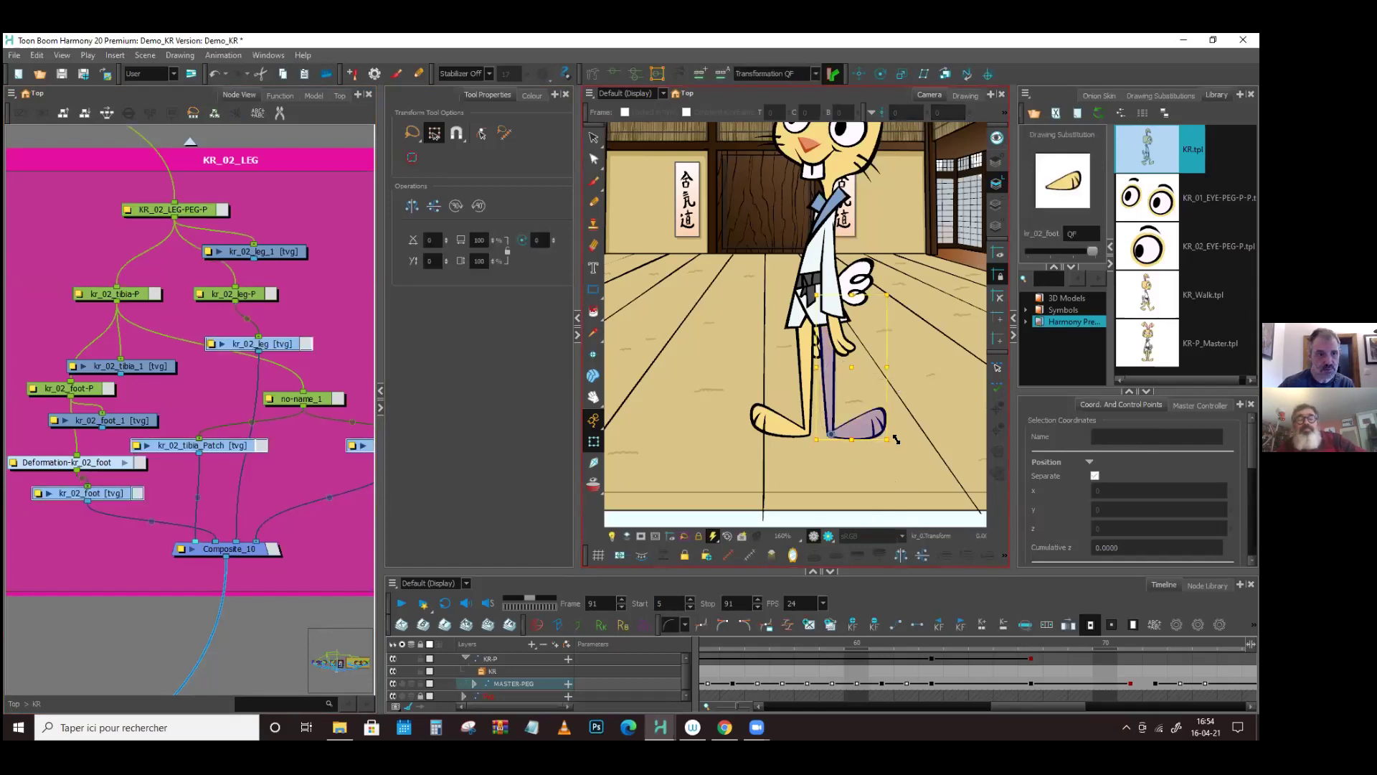
left_click_drag(134, 503, 81, 515)
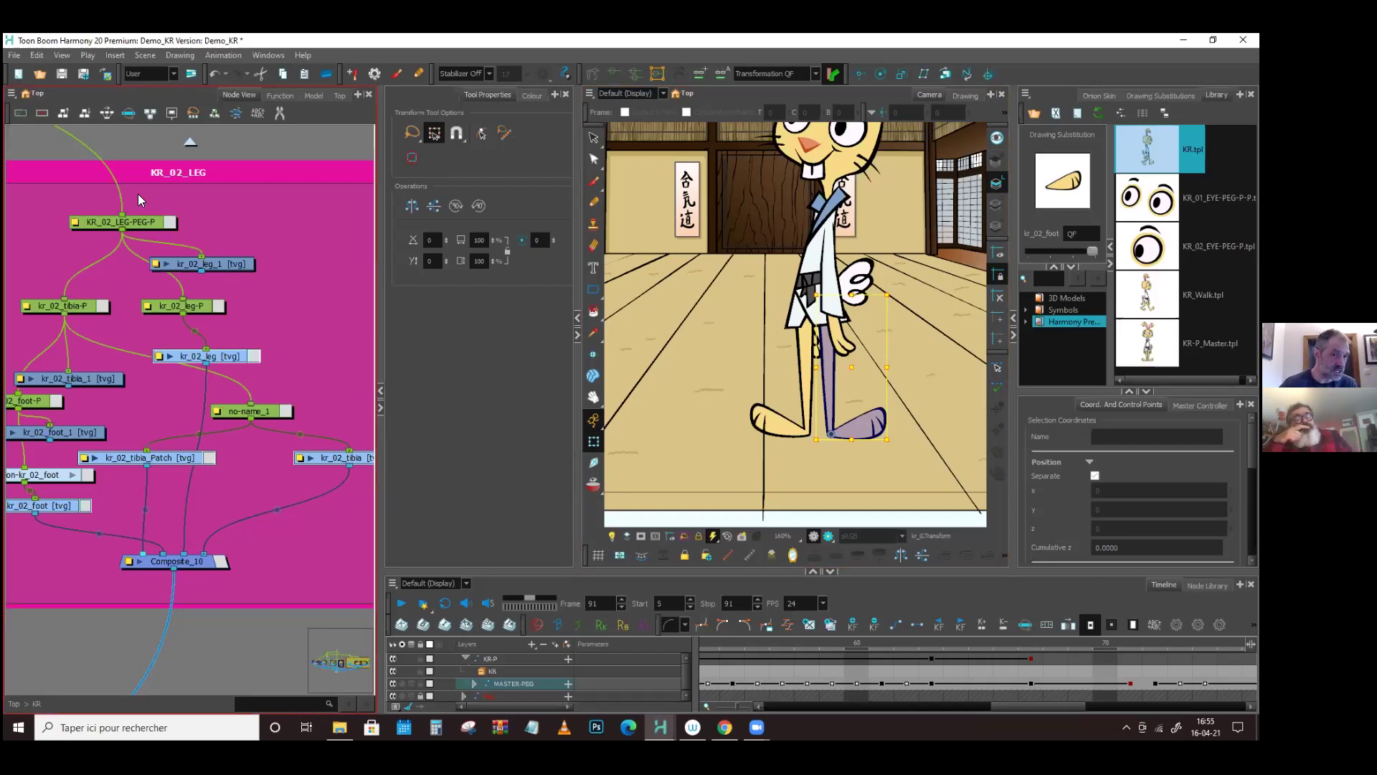
scroll(128, 266, "down", 5)
left_click_drag(115, 298, 120, 387)
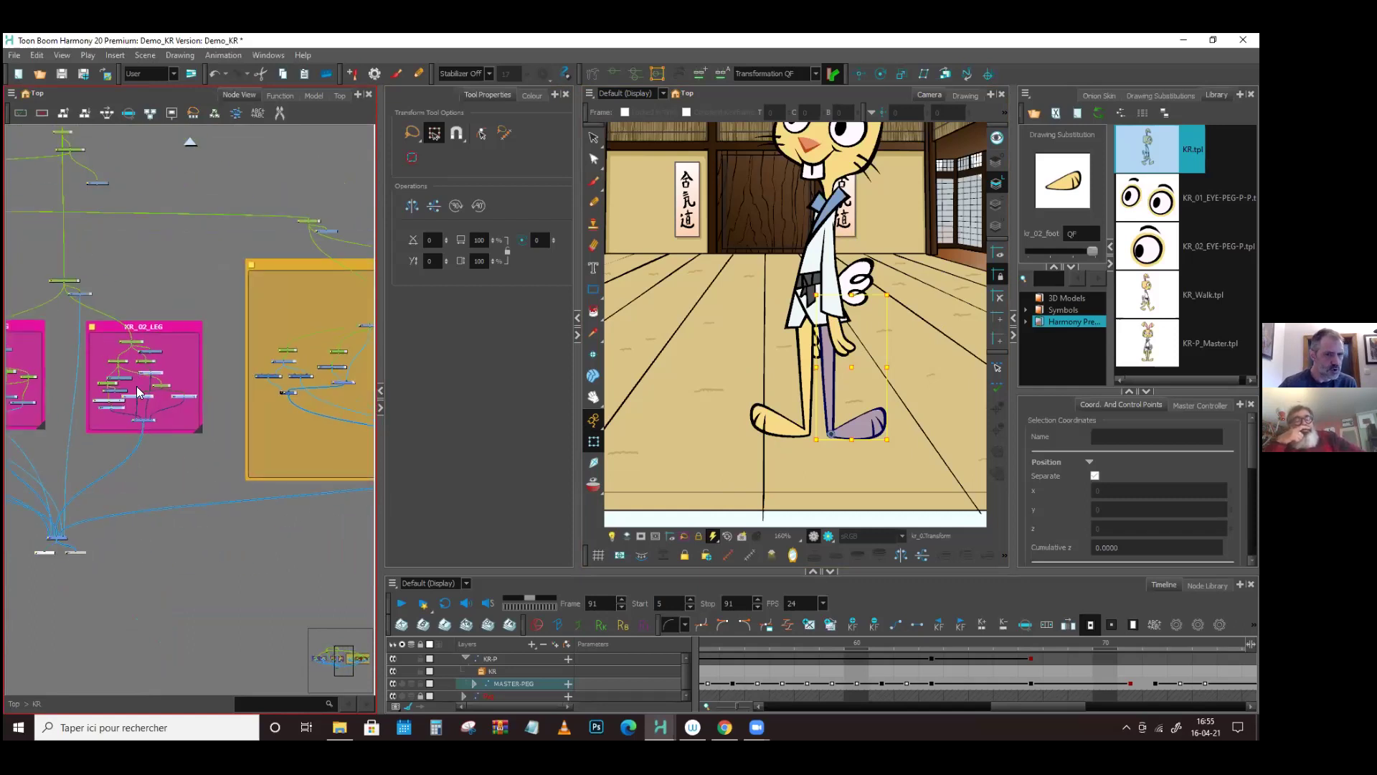
scroll(136, 357, "up", 5)
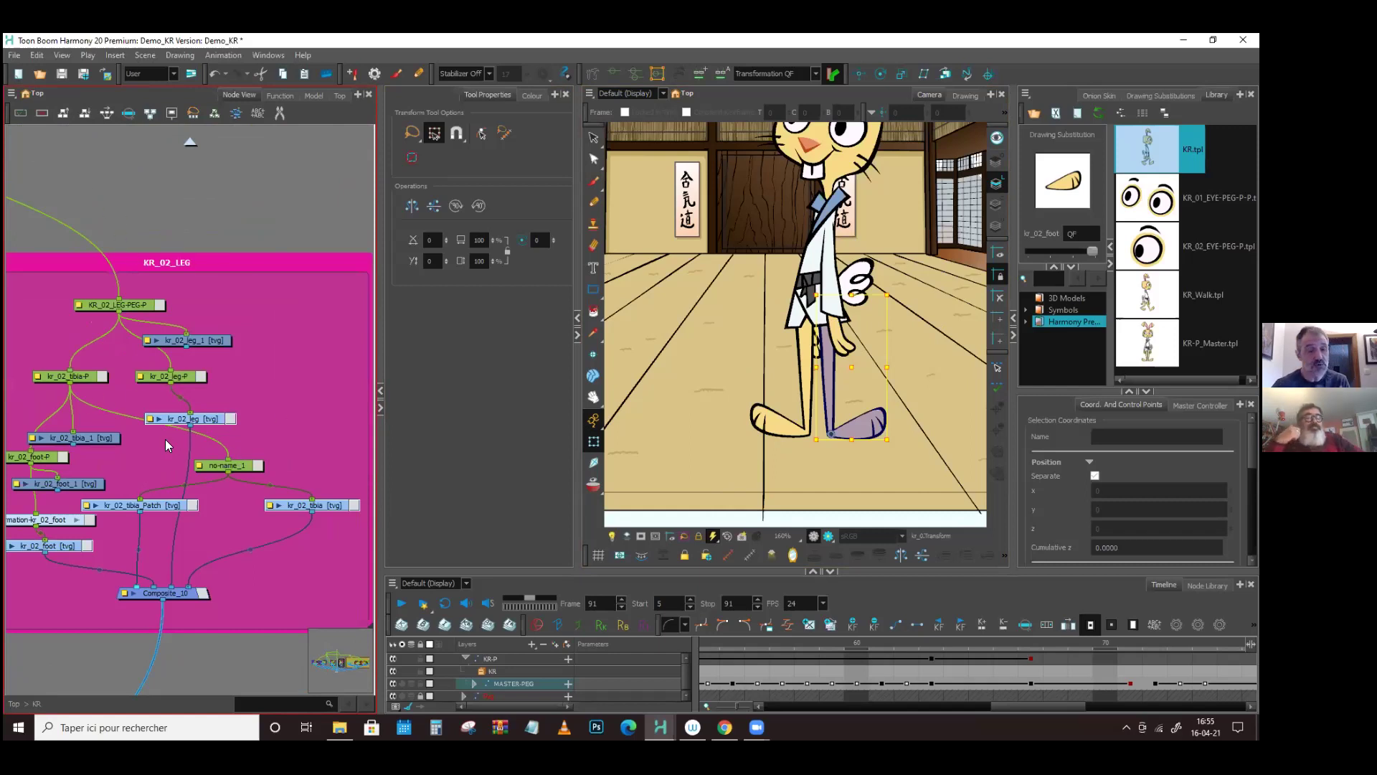
- Select the KR_02_LEG-PEG-P peg, move the selection up to its parent KR_LOWER_BODY-PEG-P, and collapse the Node View
left_click(223, 219)
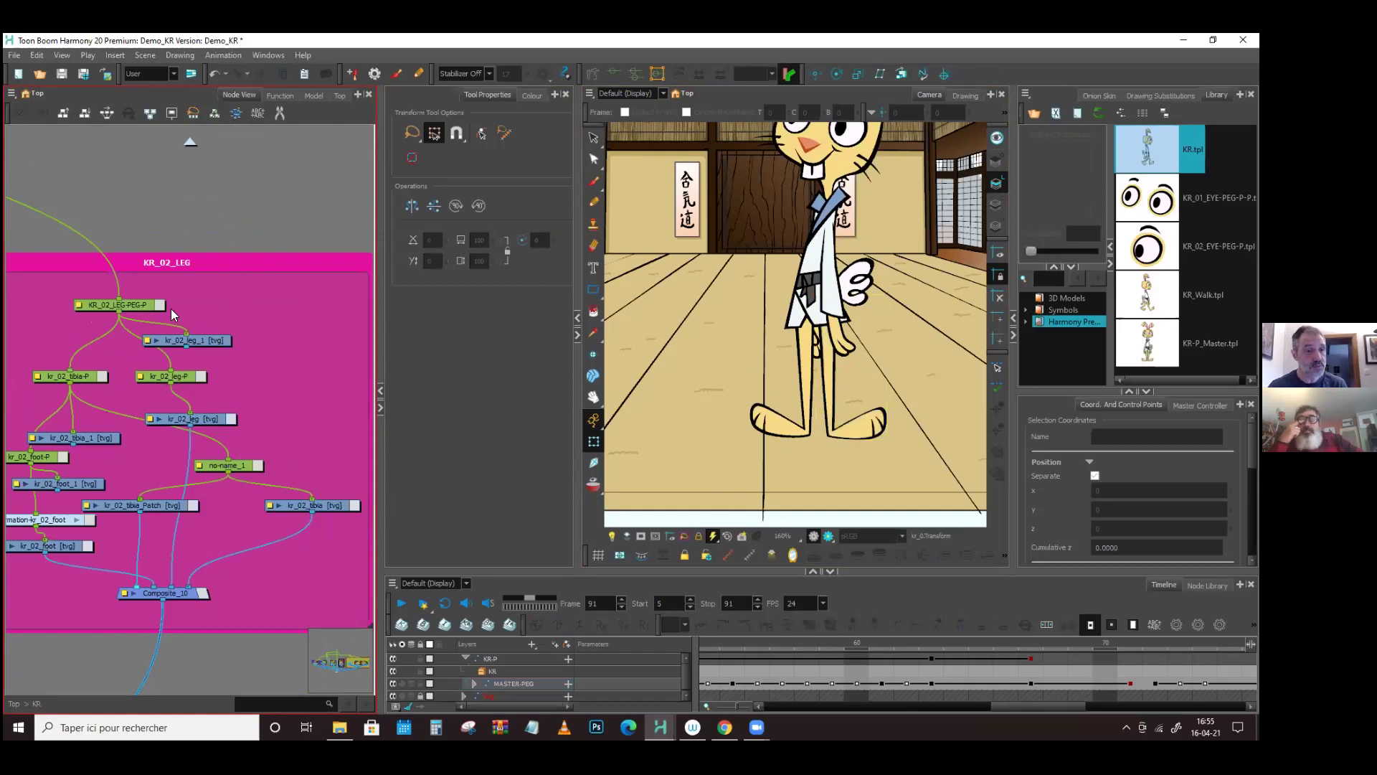
scroll(181, 316, "down", 4)
left_click(156, 310)
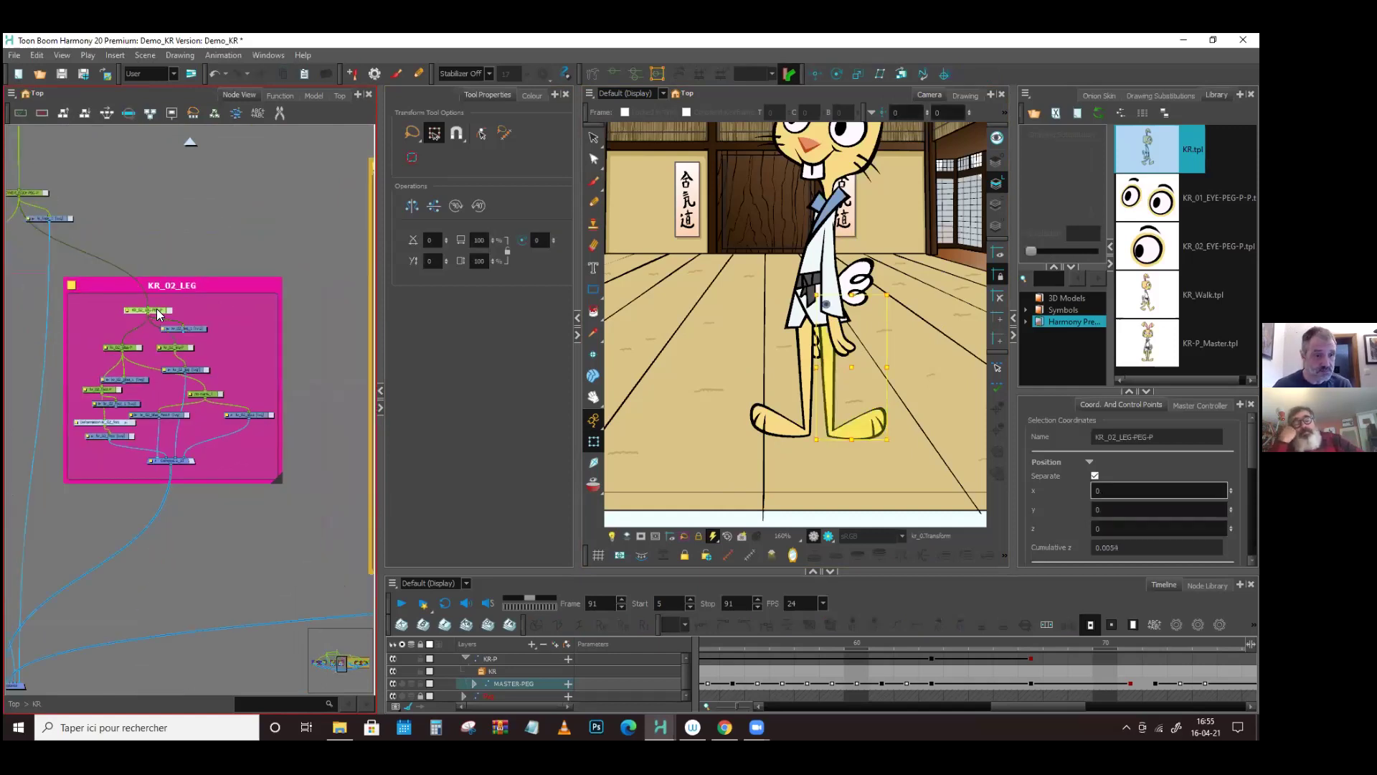
scroll(252, 305, "up", 2)
key("b")
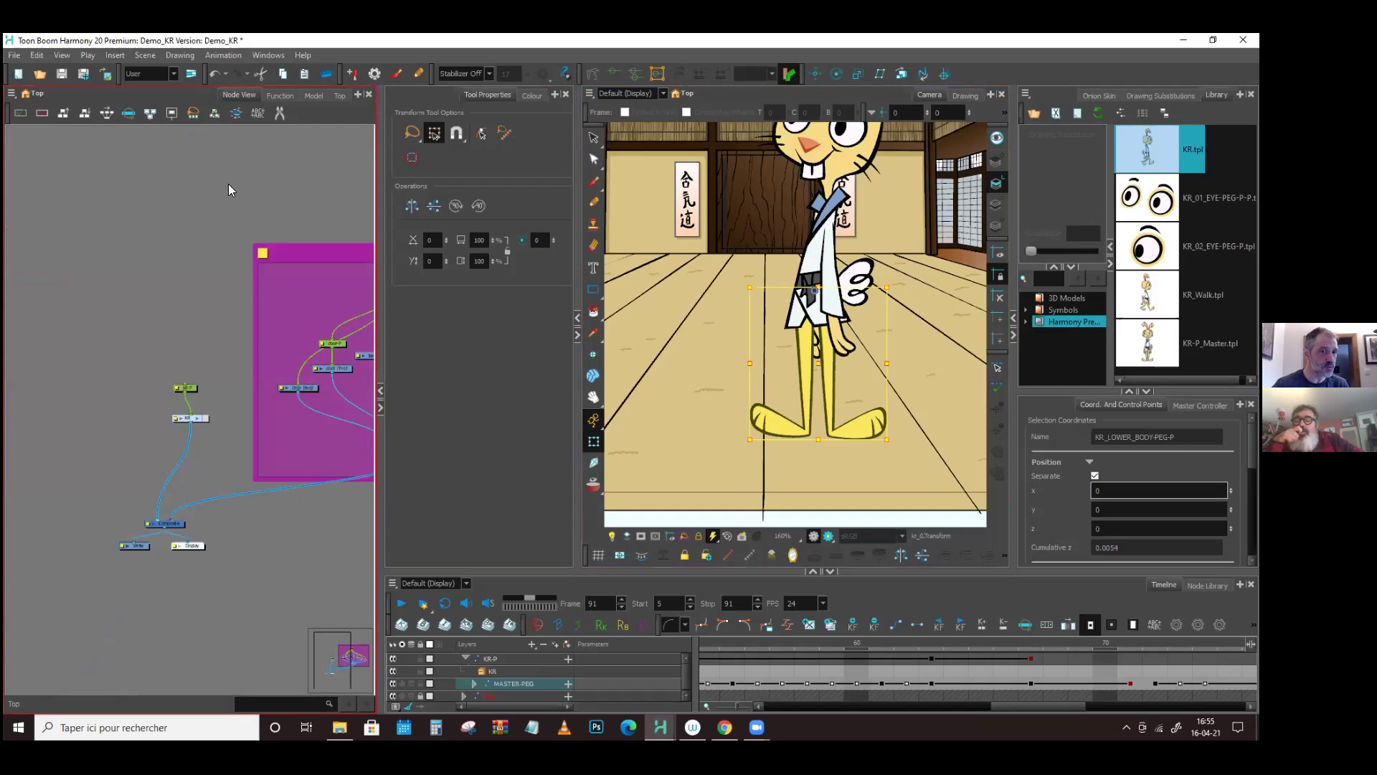
left_click(380, 390)
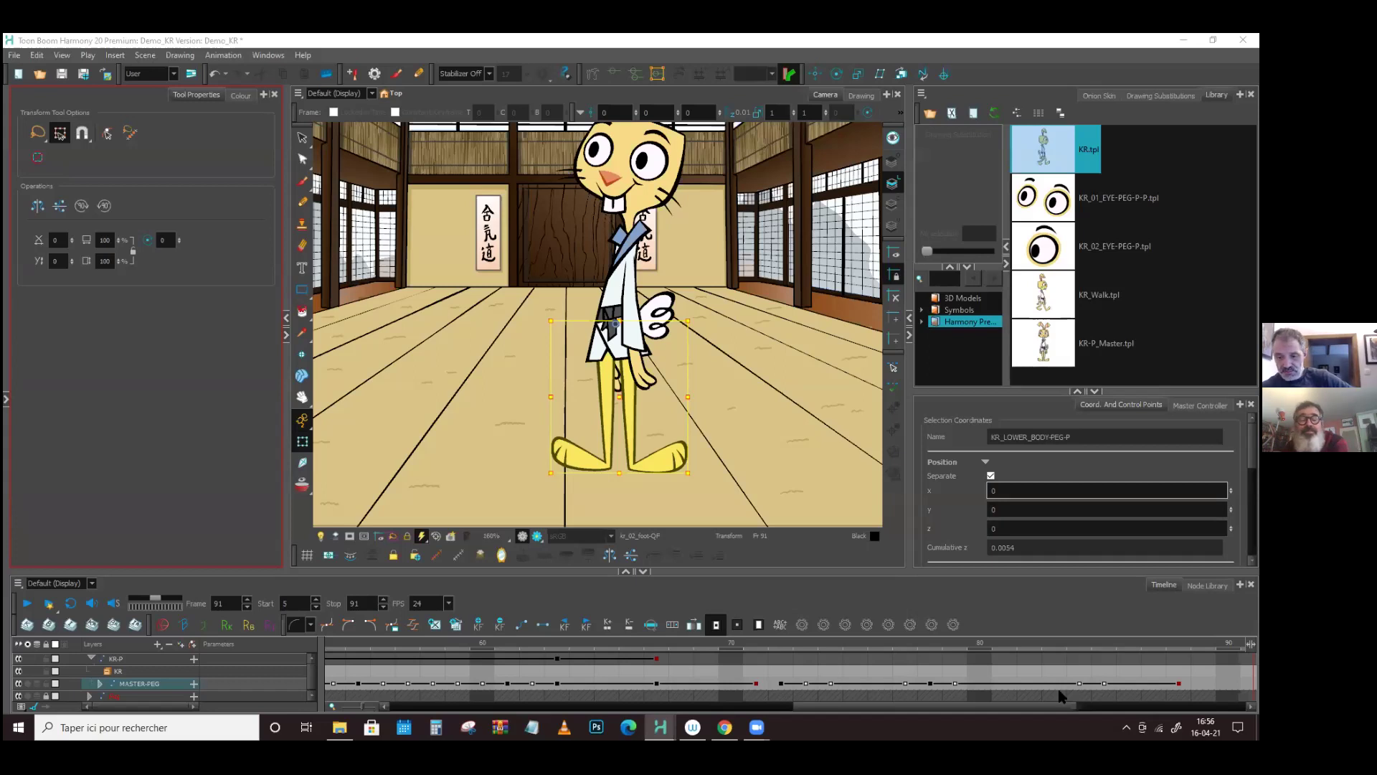
- Go to the MASTER-PEG keyframe at frame 105, examine the rabbit standing beside the background, and clear the selection
left_click_drag(1061, 706, 1232, 706)
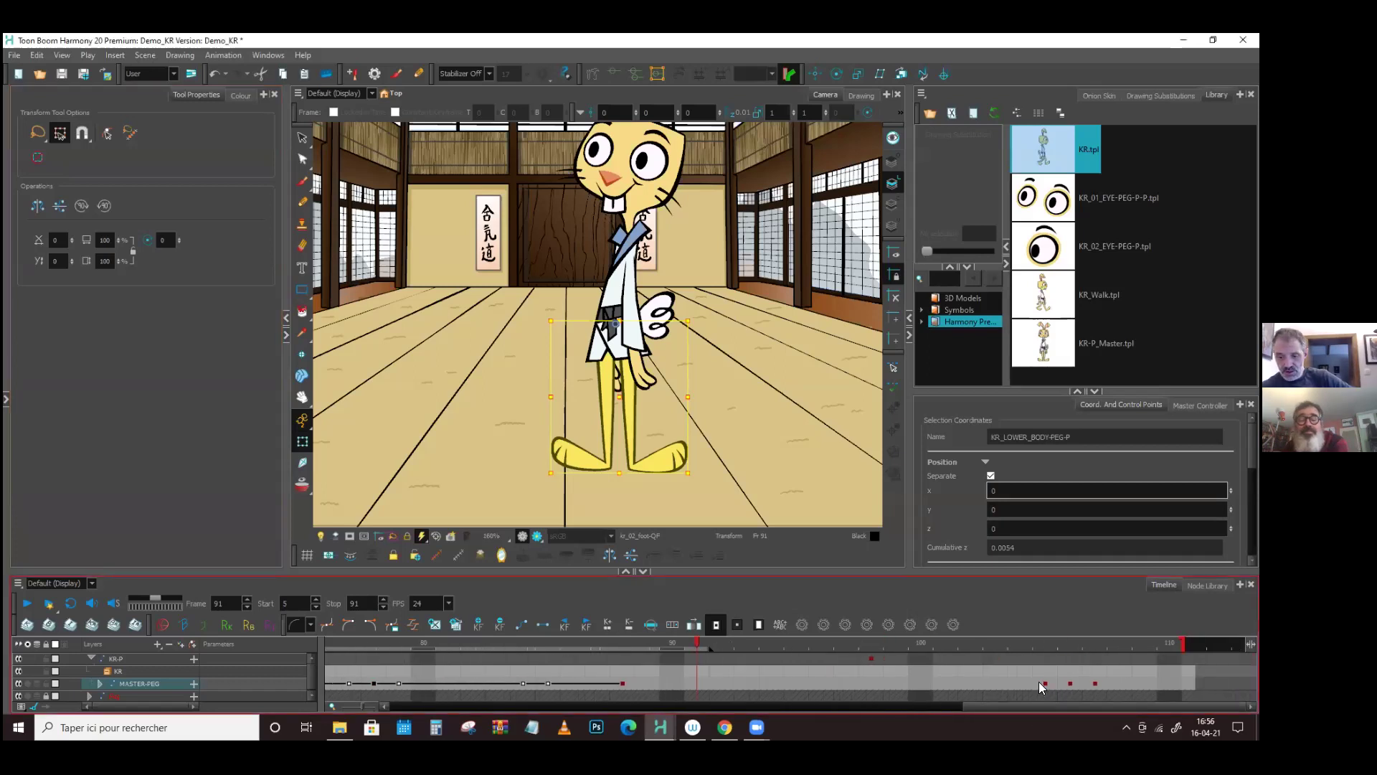
left_click(1044, 684)
scroll(611, 298, "down", 5)
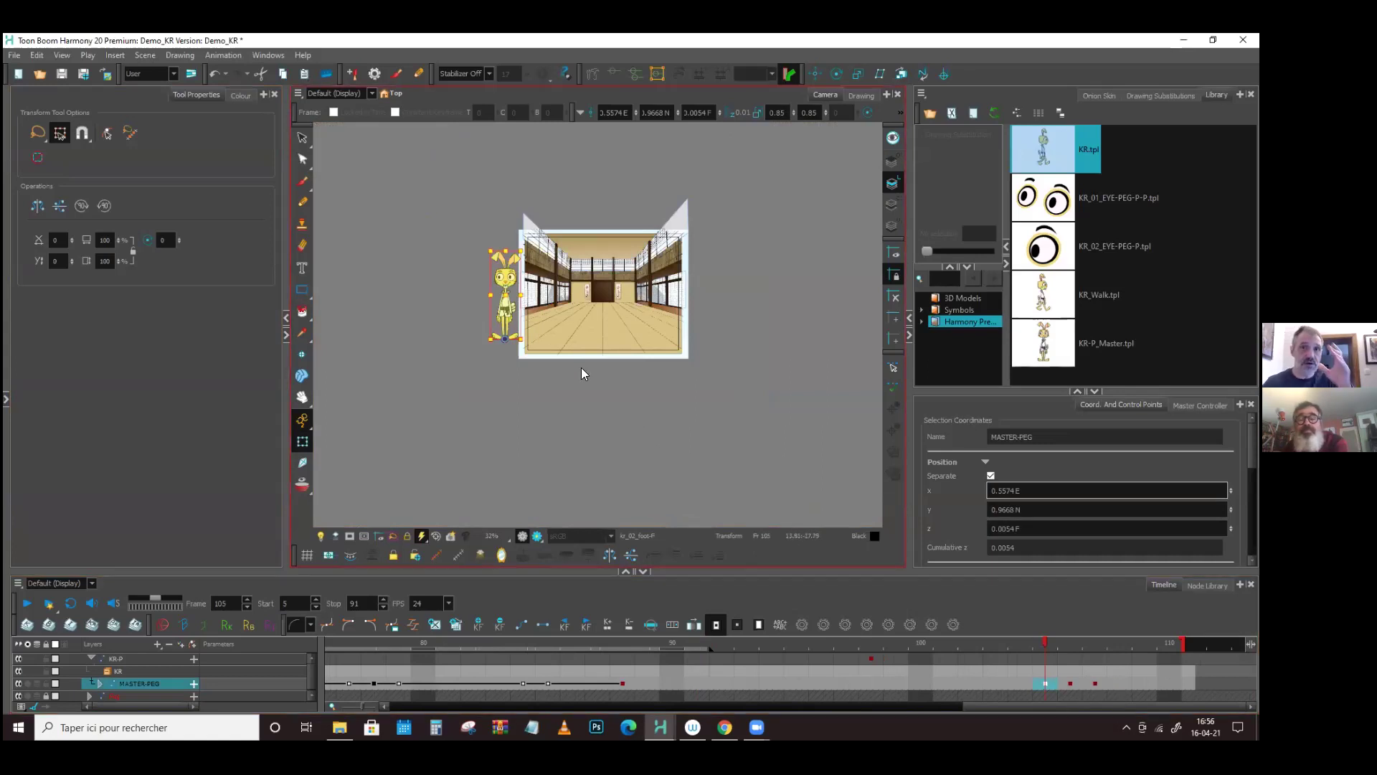
scroll(538, 301, "up", 2)
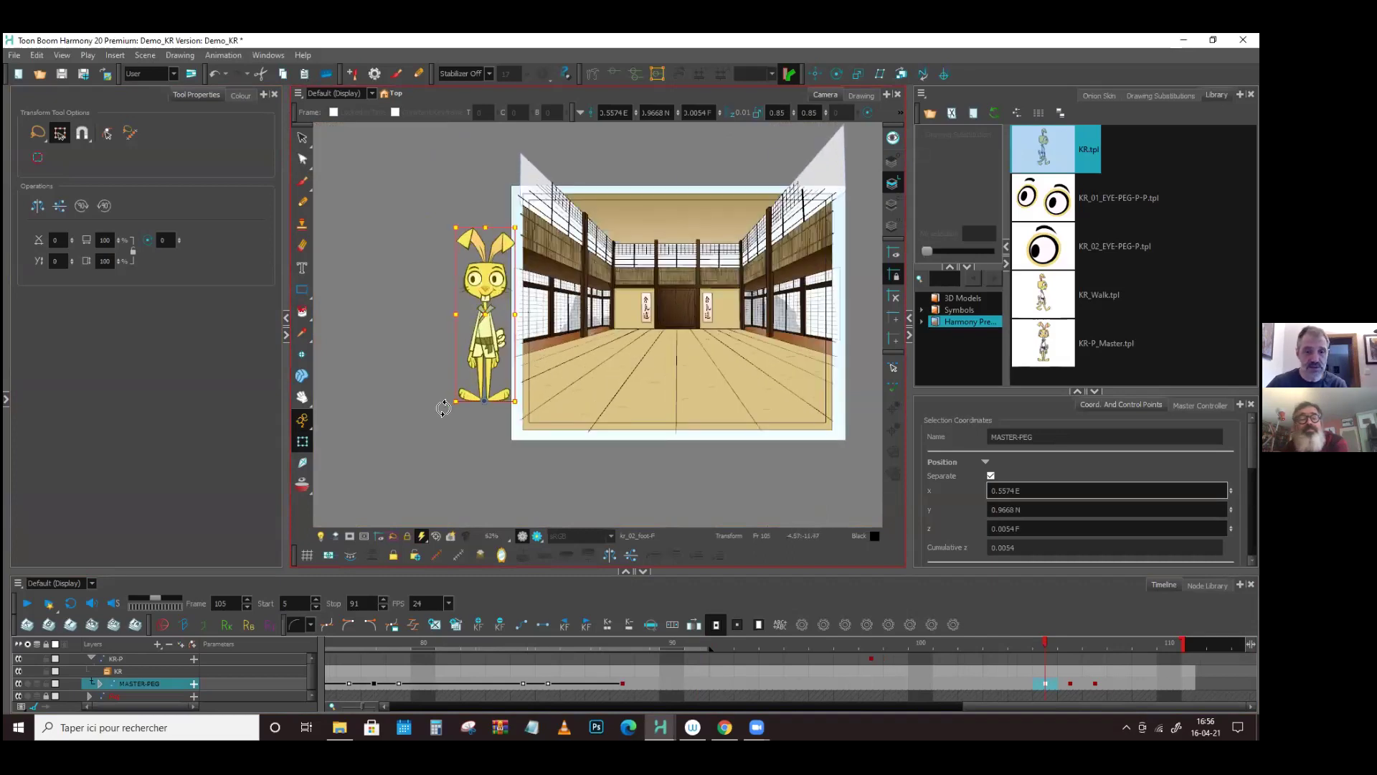
scroll(404, 310, "up", 1)
left_click(403, 310)
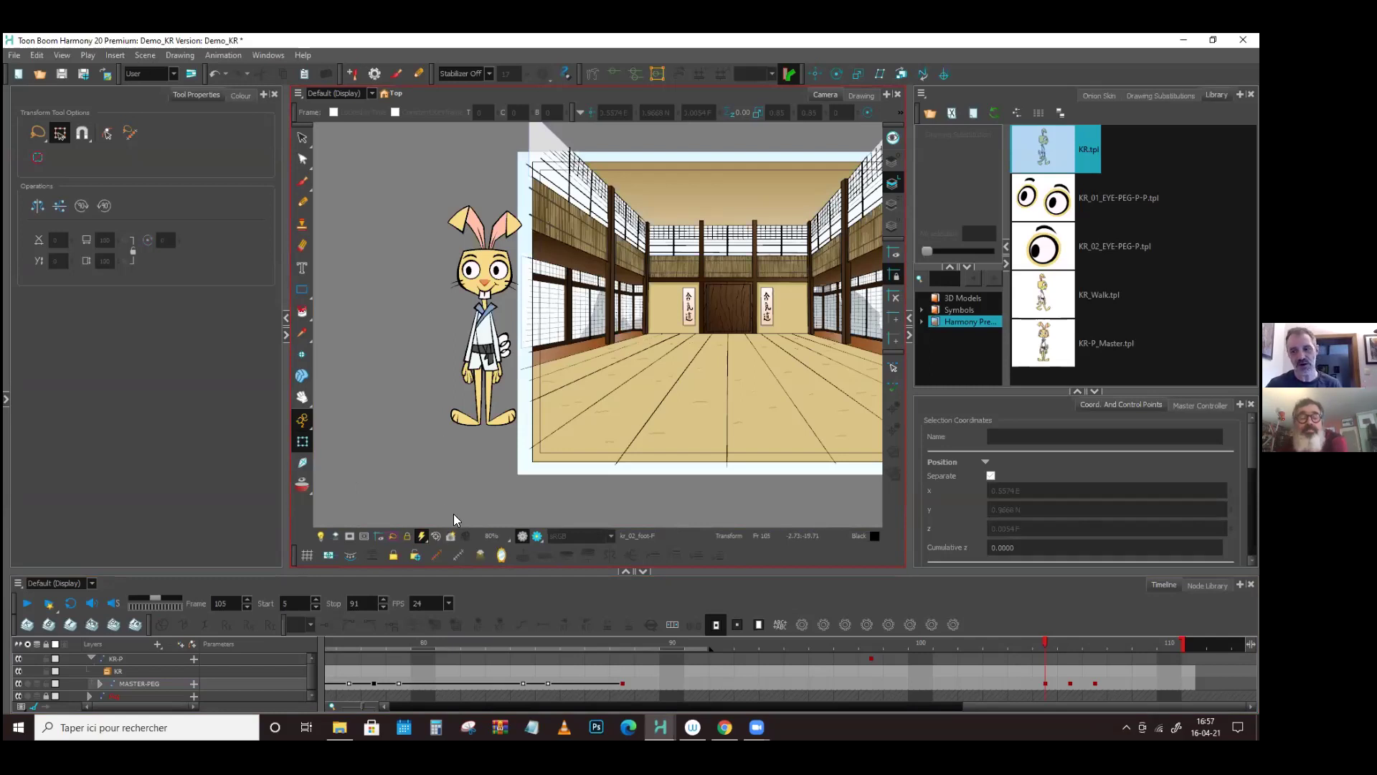
- Compare the rabbit's poses at frames 105 and 106, clear the selection, and fit the rabbit and whole background in the Camera view
left_click(1044, 683)
left_click(1073, 683)
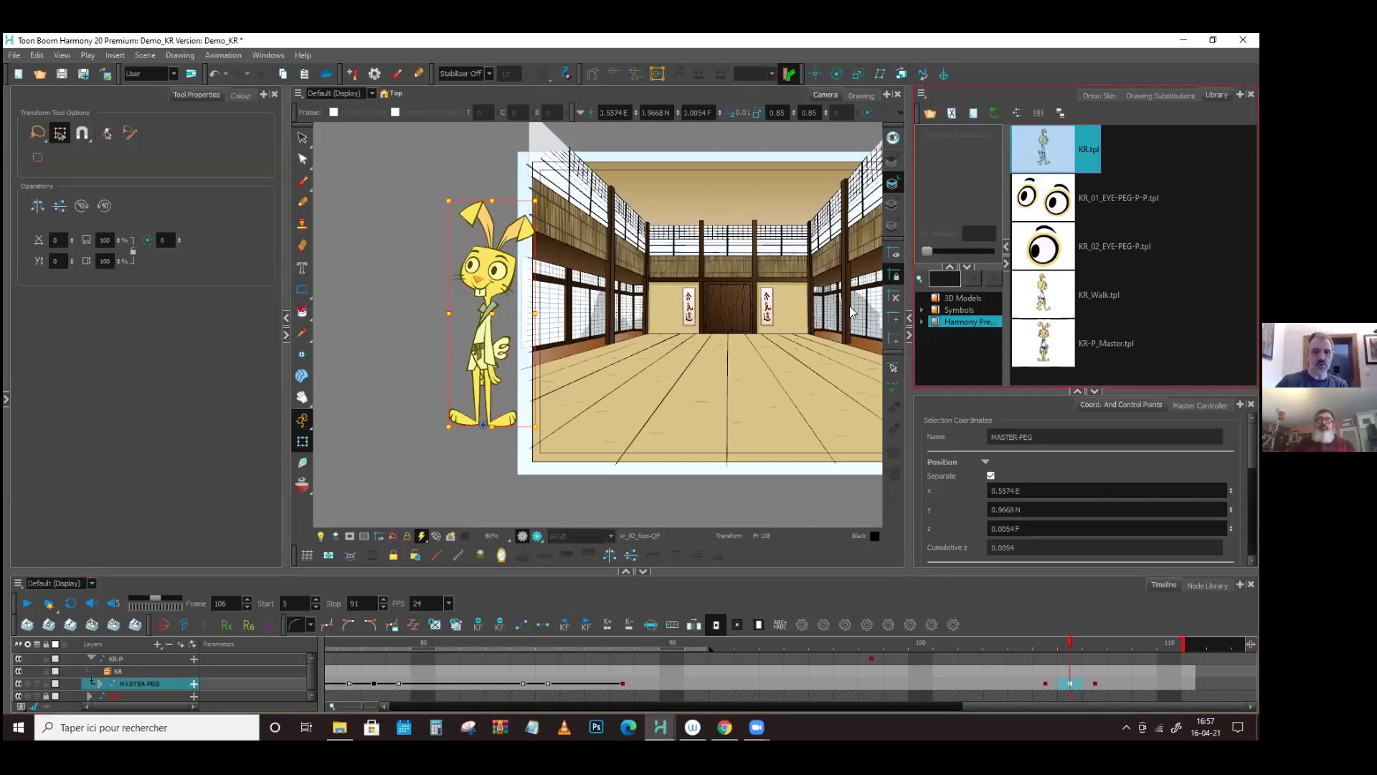
left_click(414, 323)
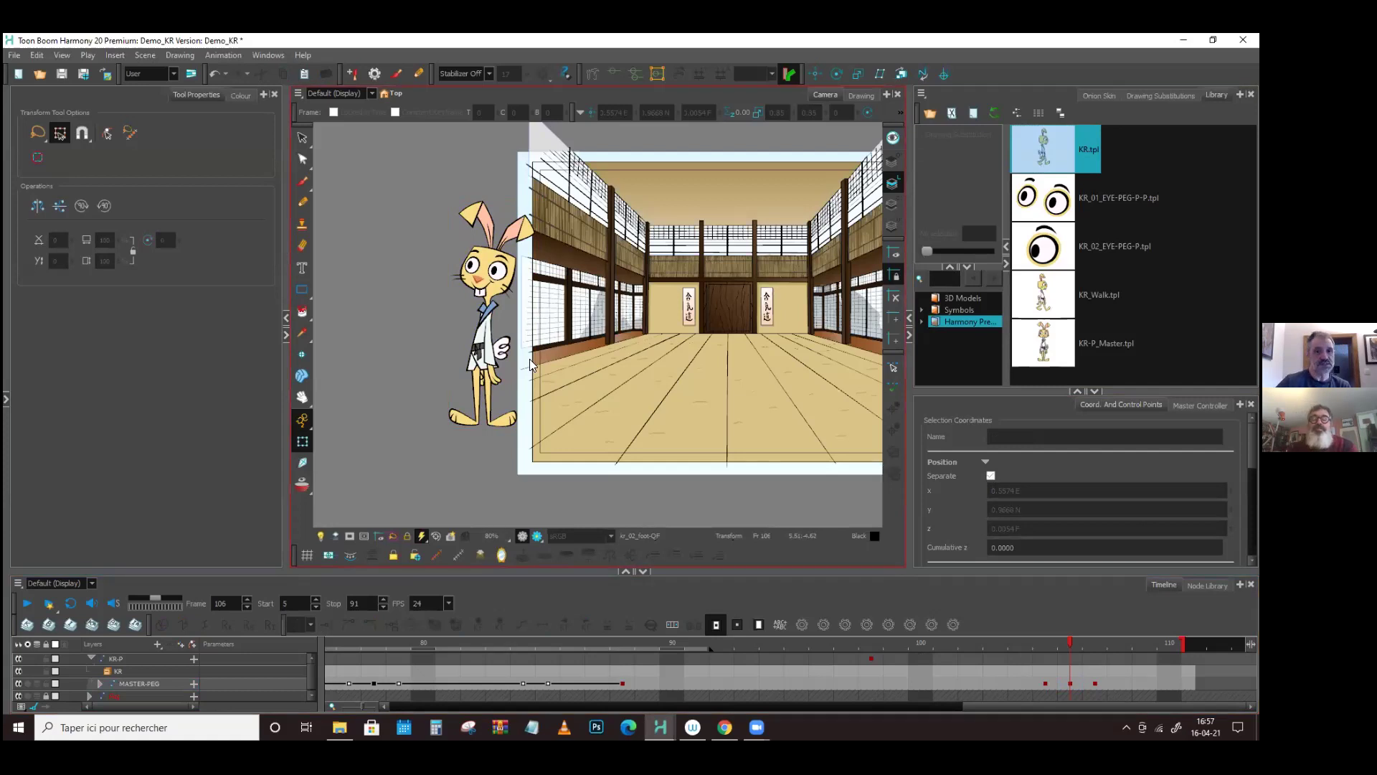
scroll(409, 353, "up", 2)
scroll(414, 360, "down", 2)
key("space")
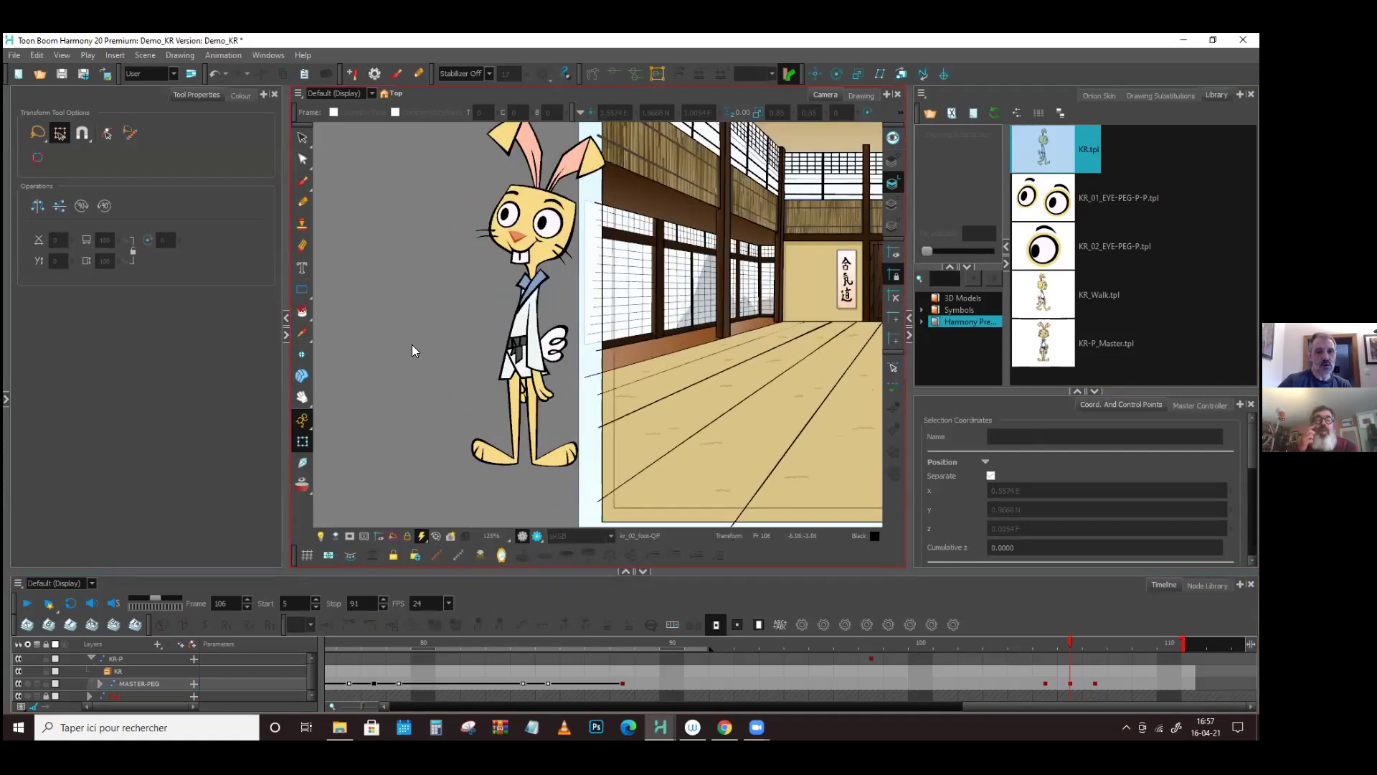
left_click_drag(472, 381, 407, 395)
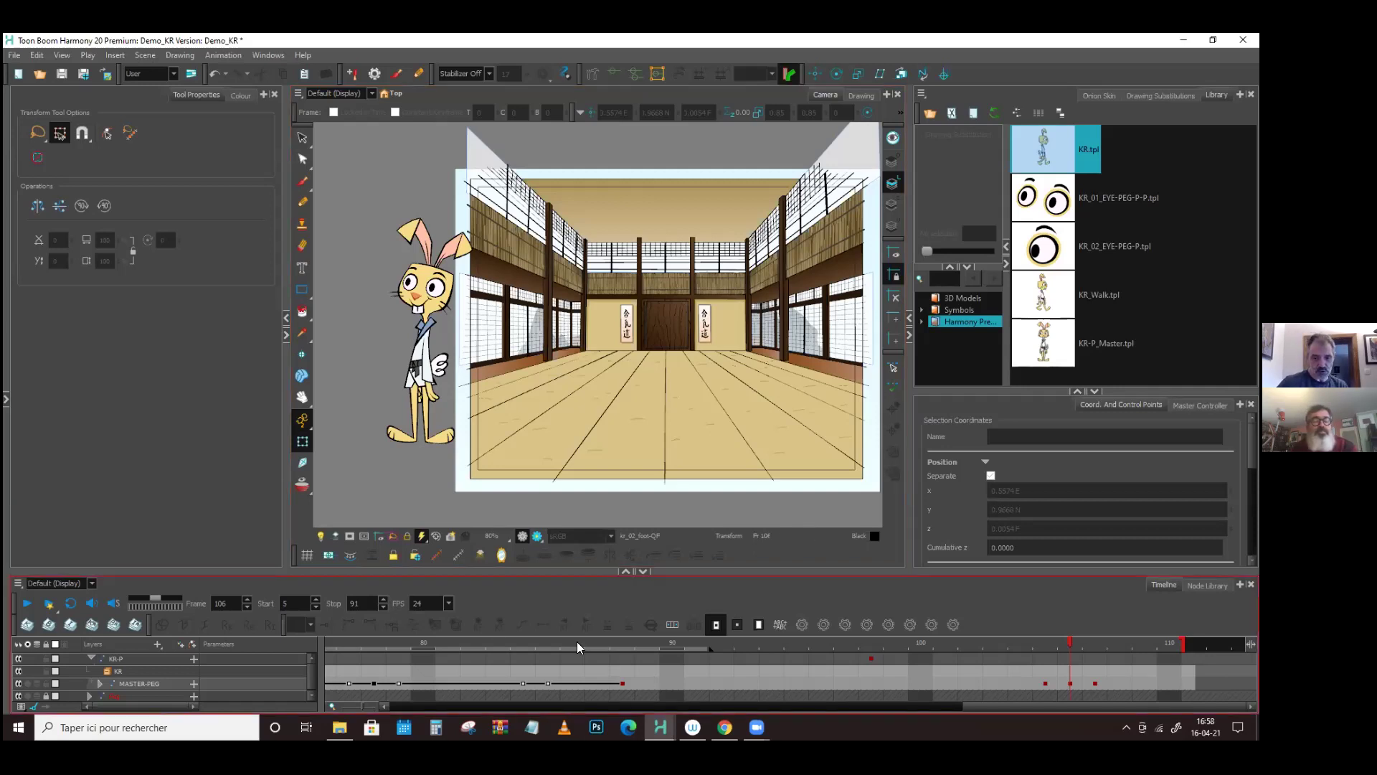
- Return to the walk section of the timeline and select the MASTER-PEG keyframe at frame 67
left_click_drag(981, 705, 732, 709)
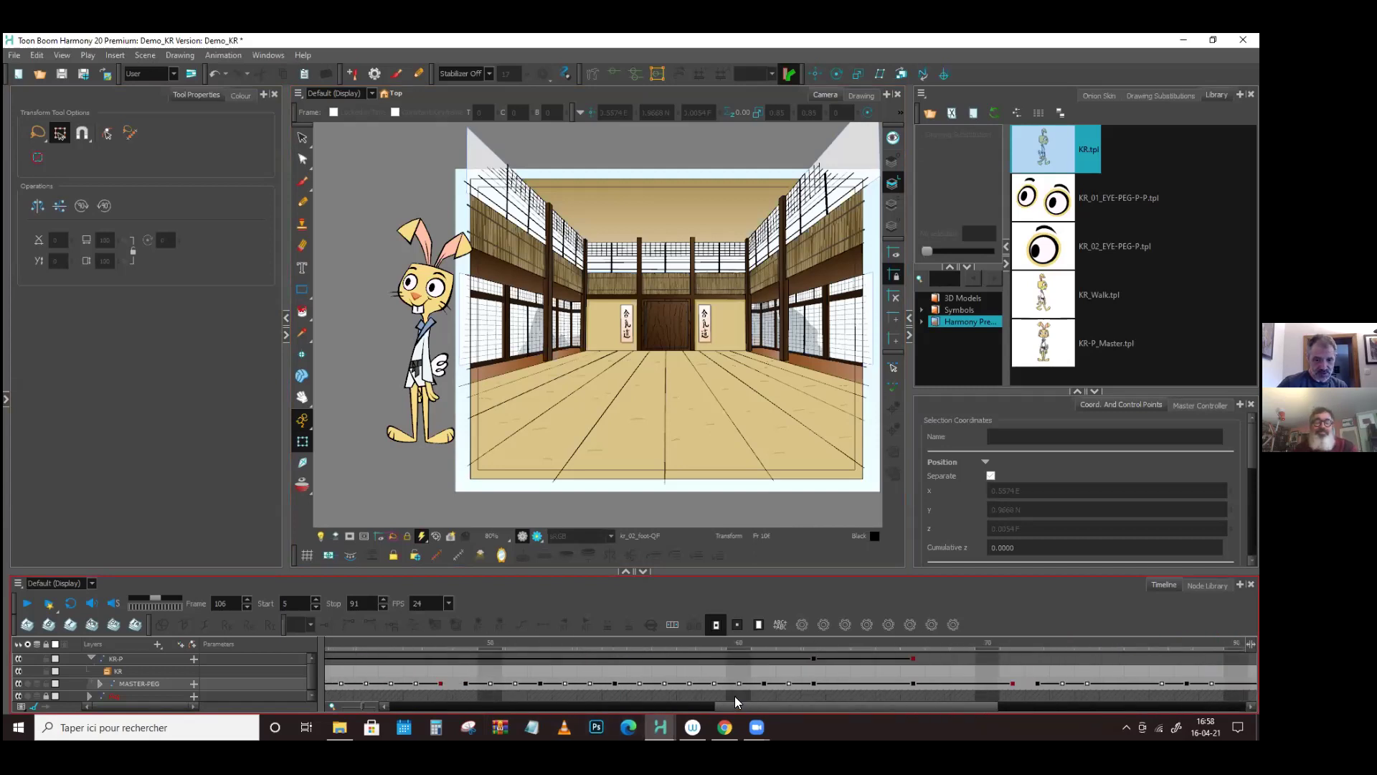
left_click(826, 684)
left_click_drag(836, 645, 954, 671)
left_click(931, 682)
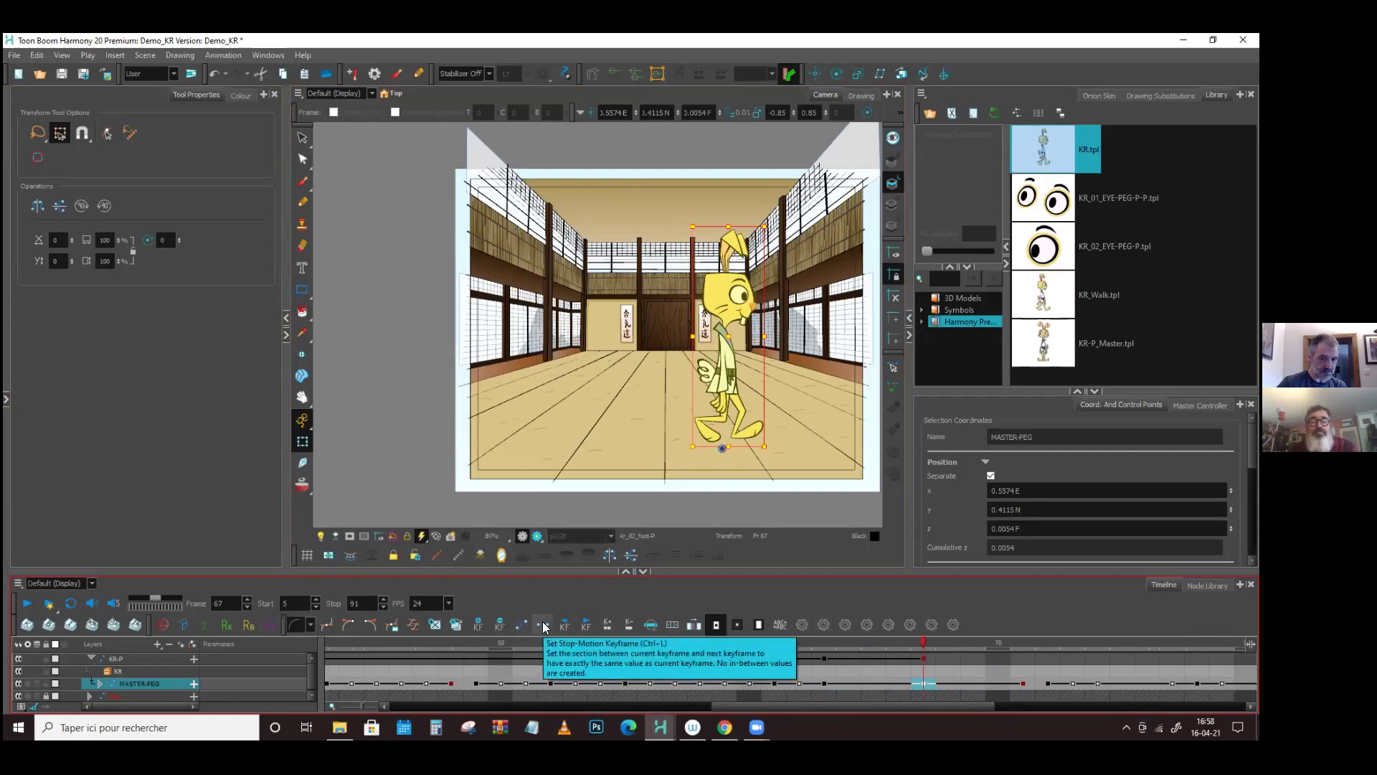
- Advance frame by frame from 67 and flip repeatedly between frames 71 and 72 to examine the change from walk to stop
key("period")
key("period")
key("period")
key("period")
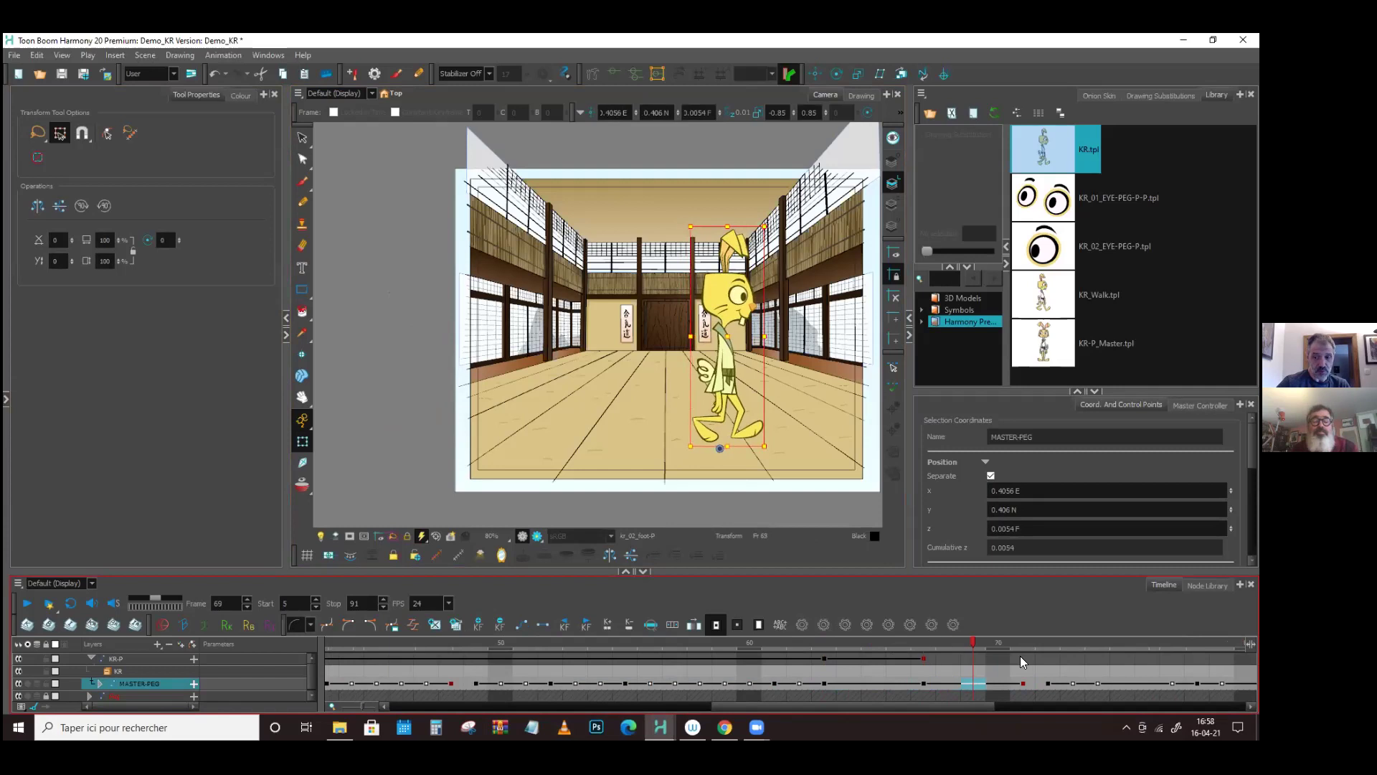
key("period")
key("comma")
key("period")
key("comma")
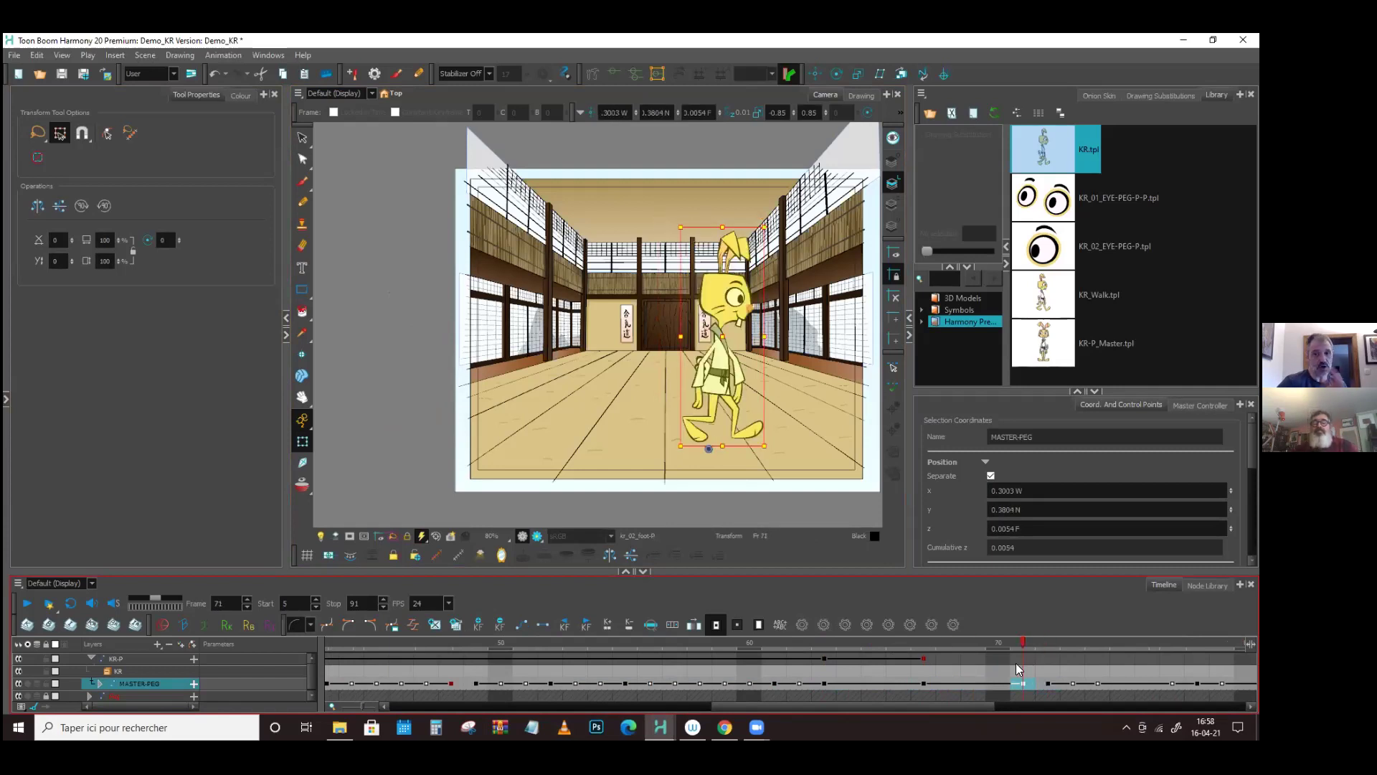
key("period")
key("comma")
key("period")
key("comma")
key("period")
key("comma")
key("period")
key("comma")
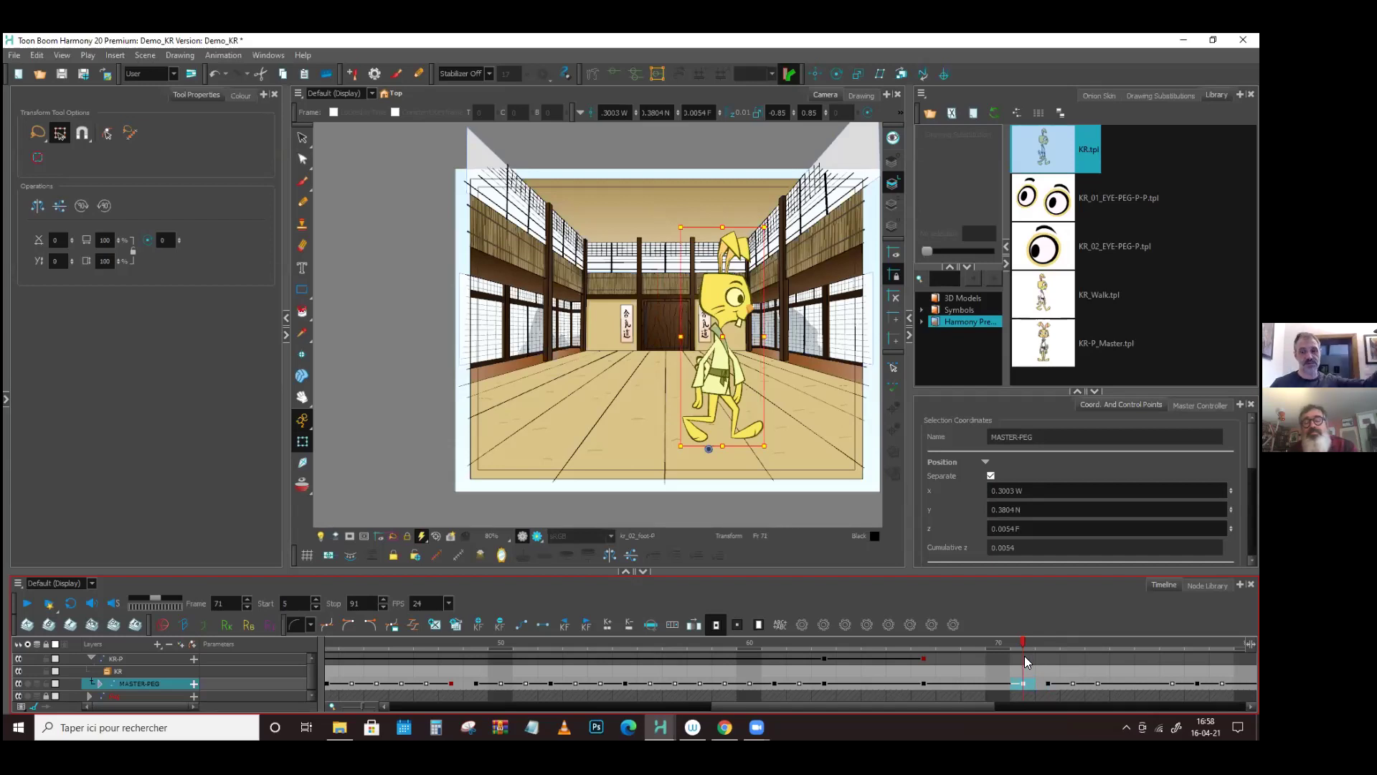
key("period")
key("comma")
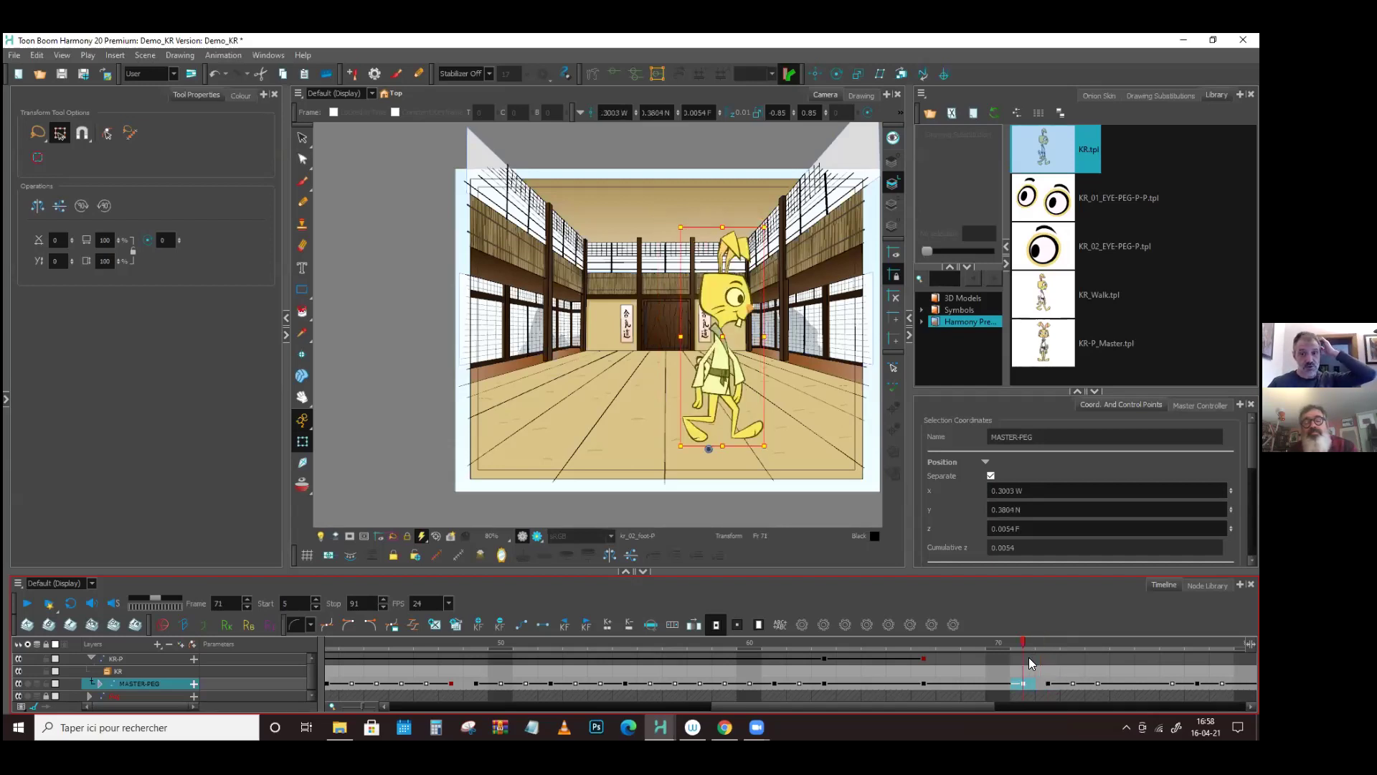
- Compare the rabbit's poses at MASTER-PEG frames 71, 72, 80 and 65, and examine the keyframes at the end of the timeline
left_click_drag(1028, 657, 1066, 666)
key("period")
key("period")
key("period")
left_click(1041, 681)
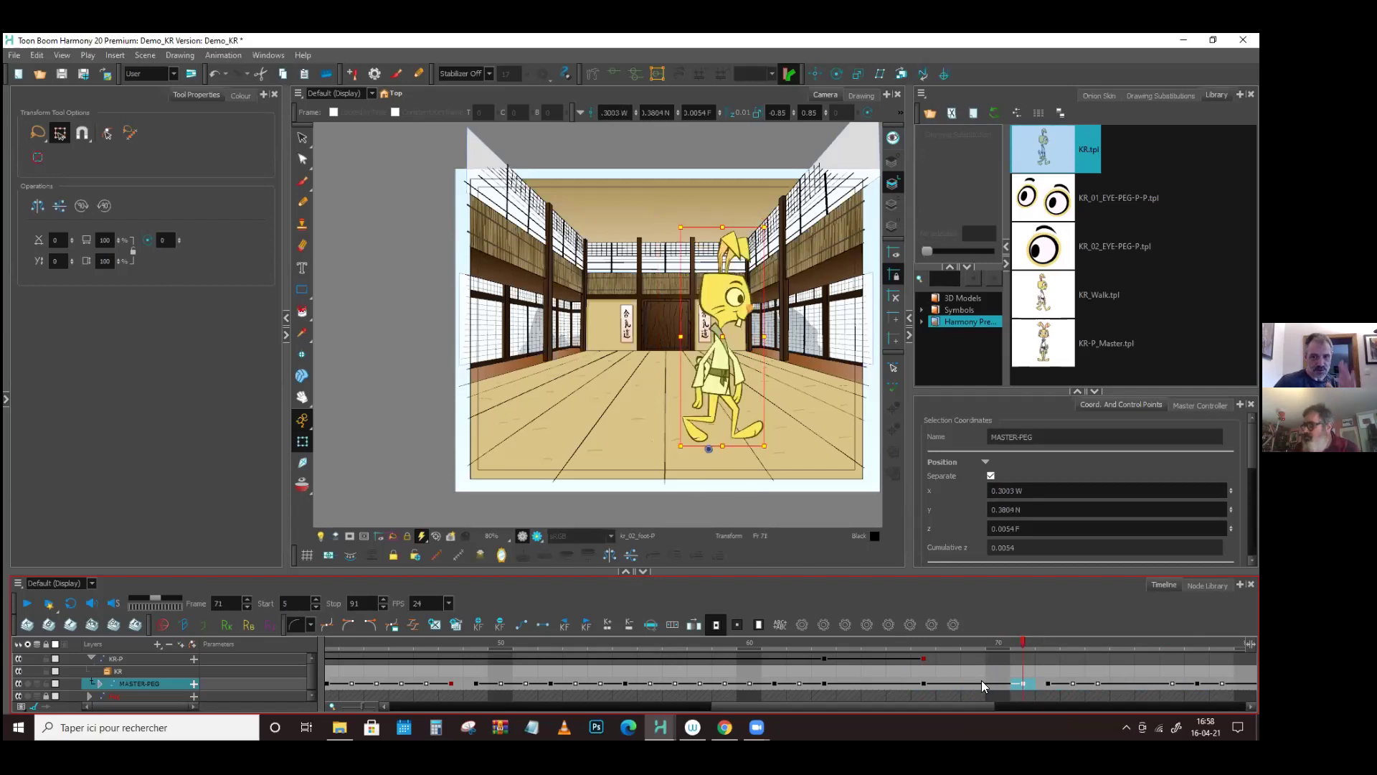
left_click(937, 682)
left_click(1042, 683)
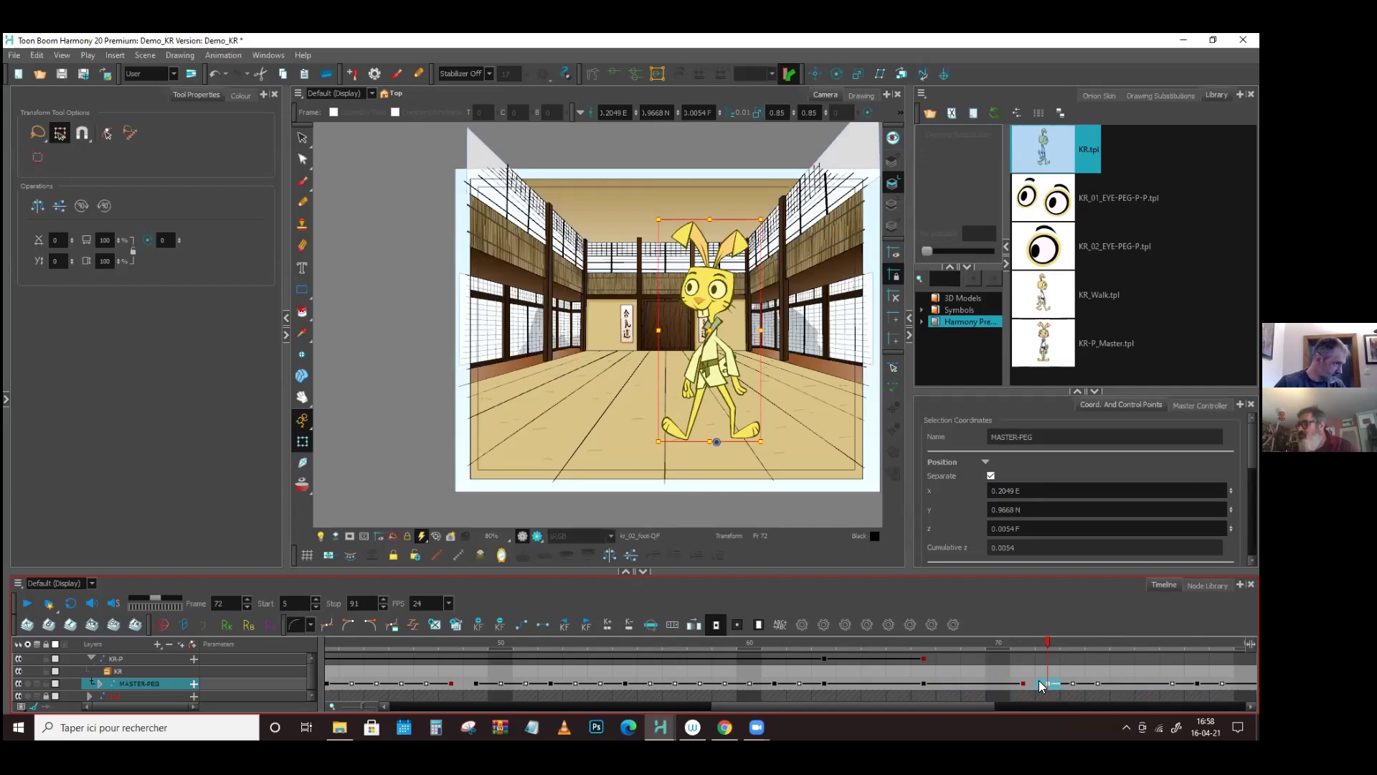
left_click(1173, 683)
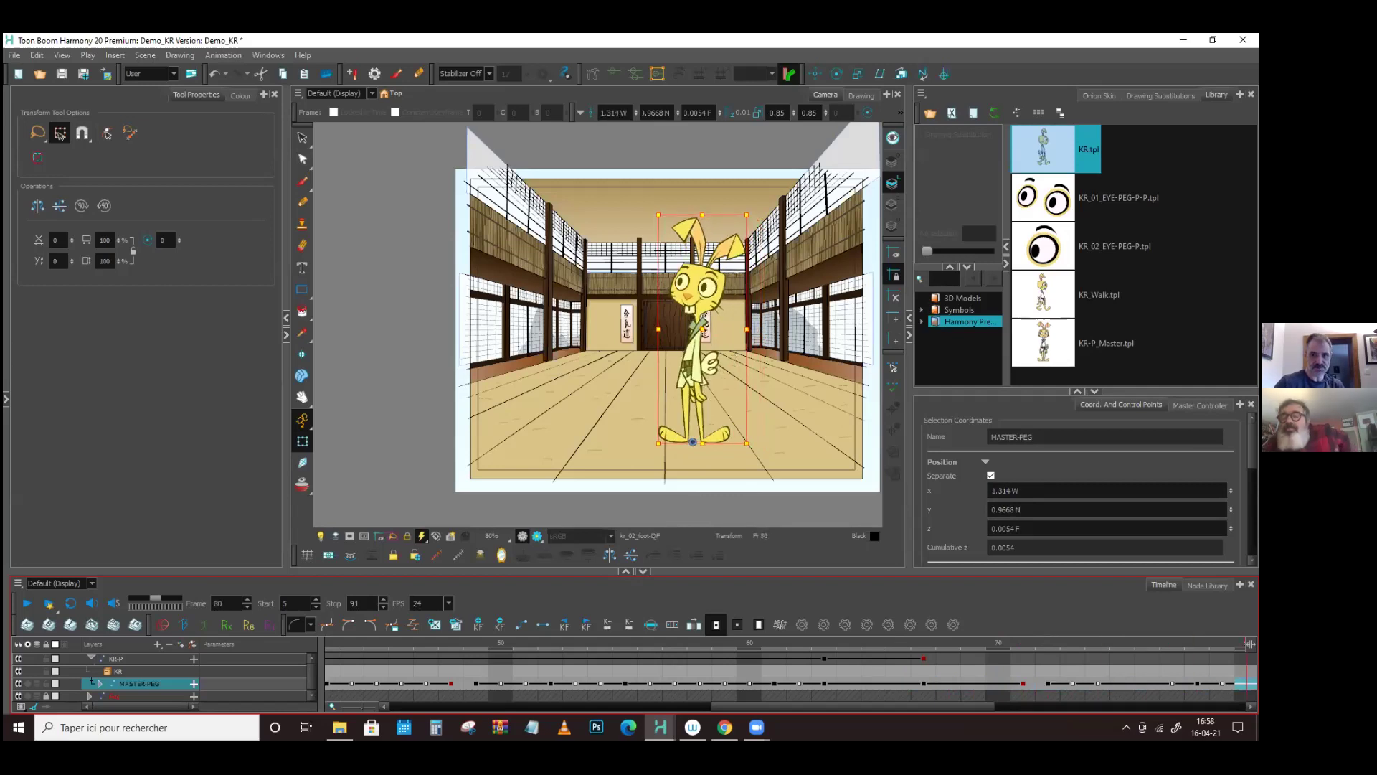
left_click(878, 685)
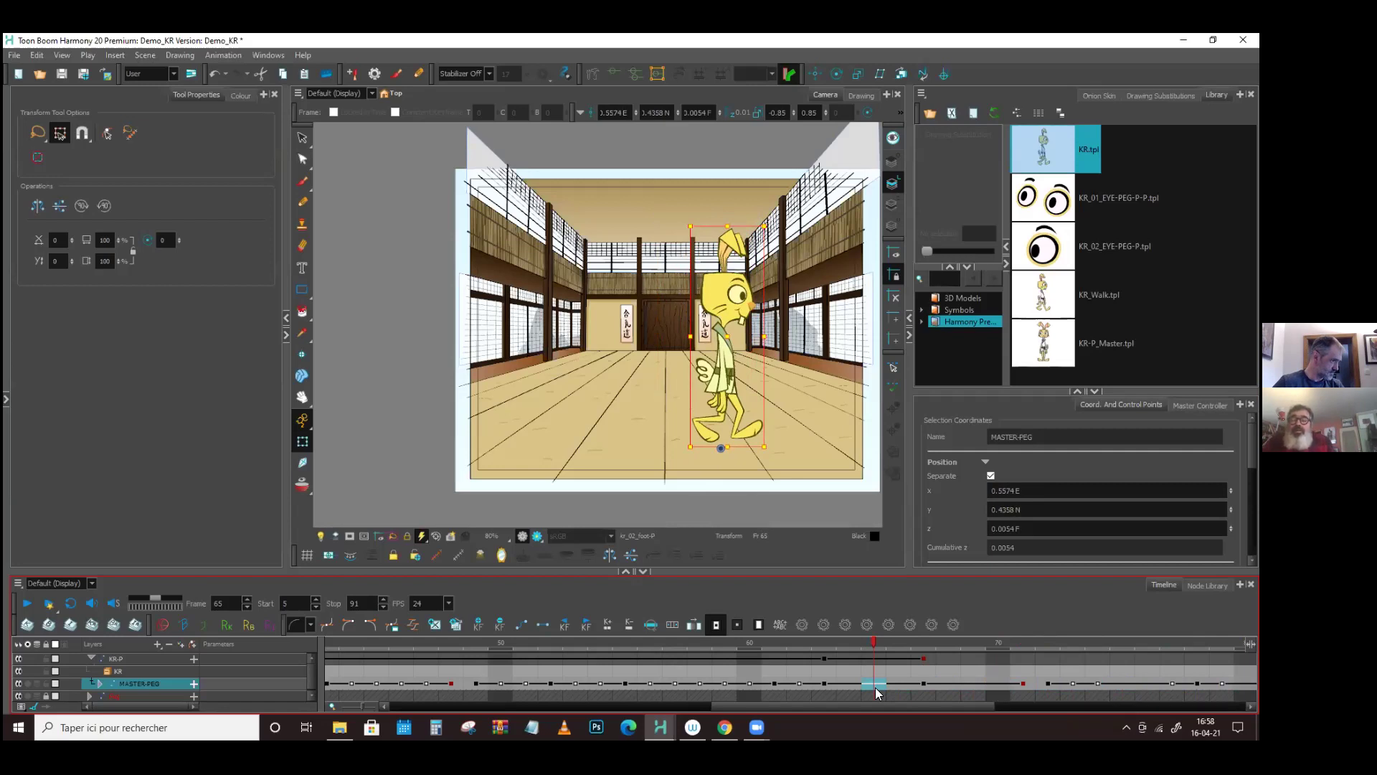
left_click_drag(875, 687, 1186, 709)
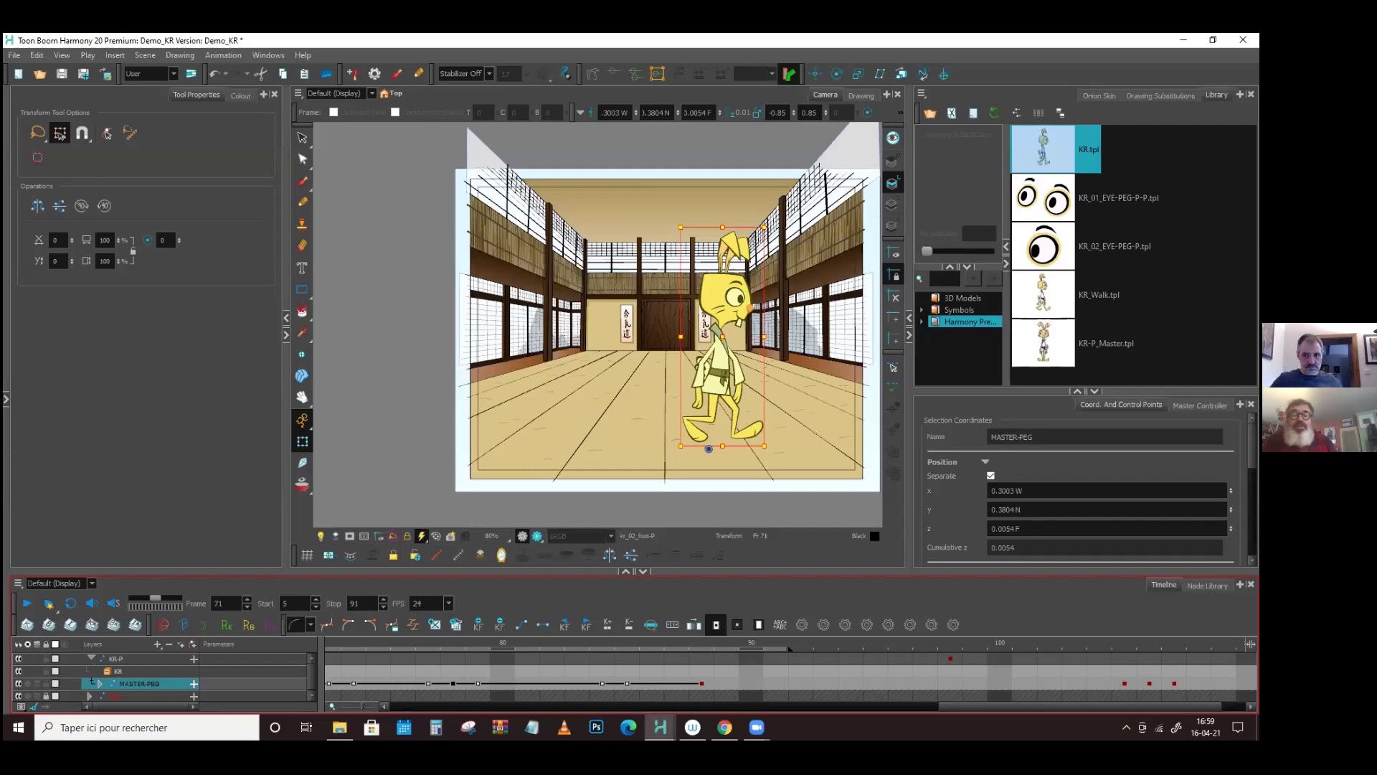
- Show the Demo_KR project folder in File Explorer, and minimize its window to return to the scene
left_click(1251, 446)
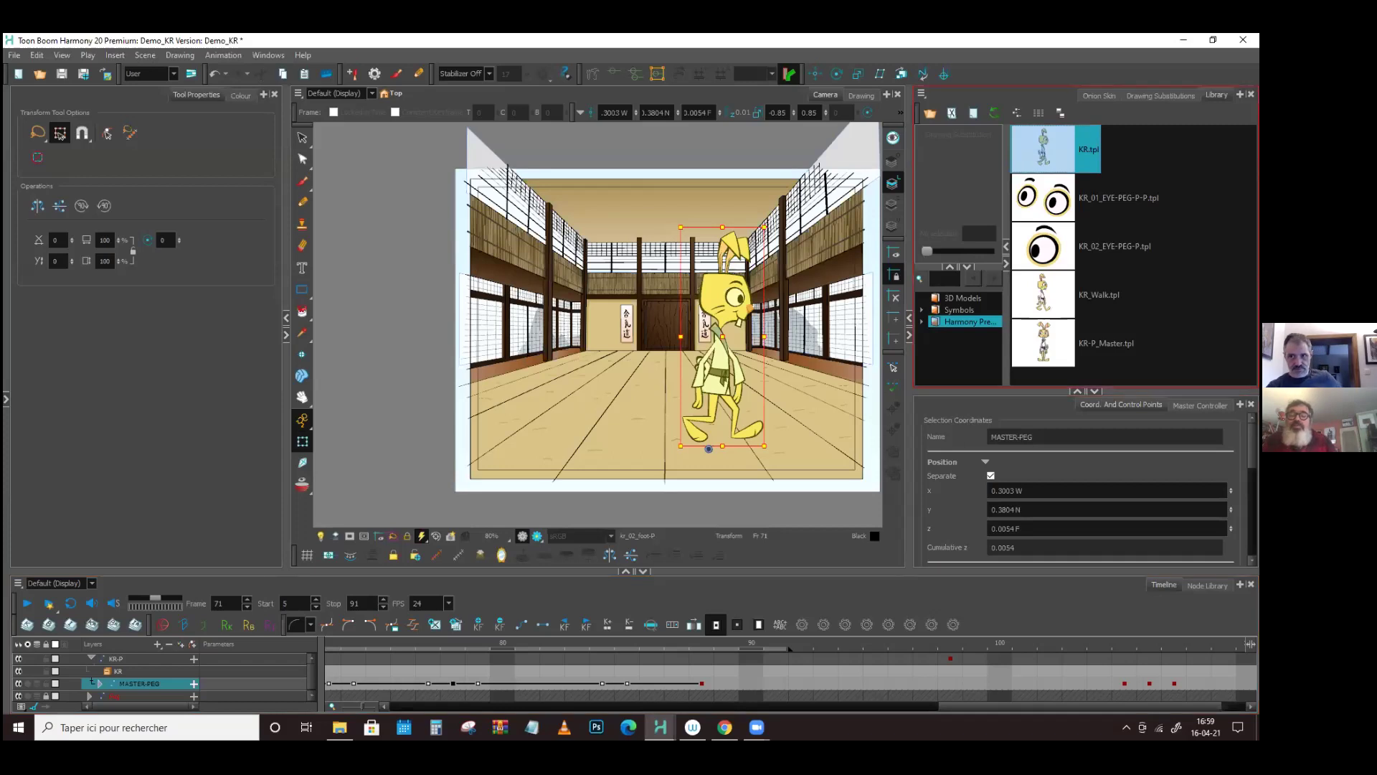
left_click(975, 163)
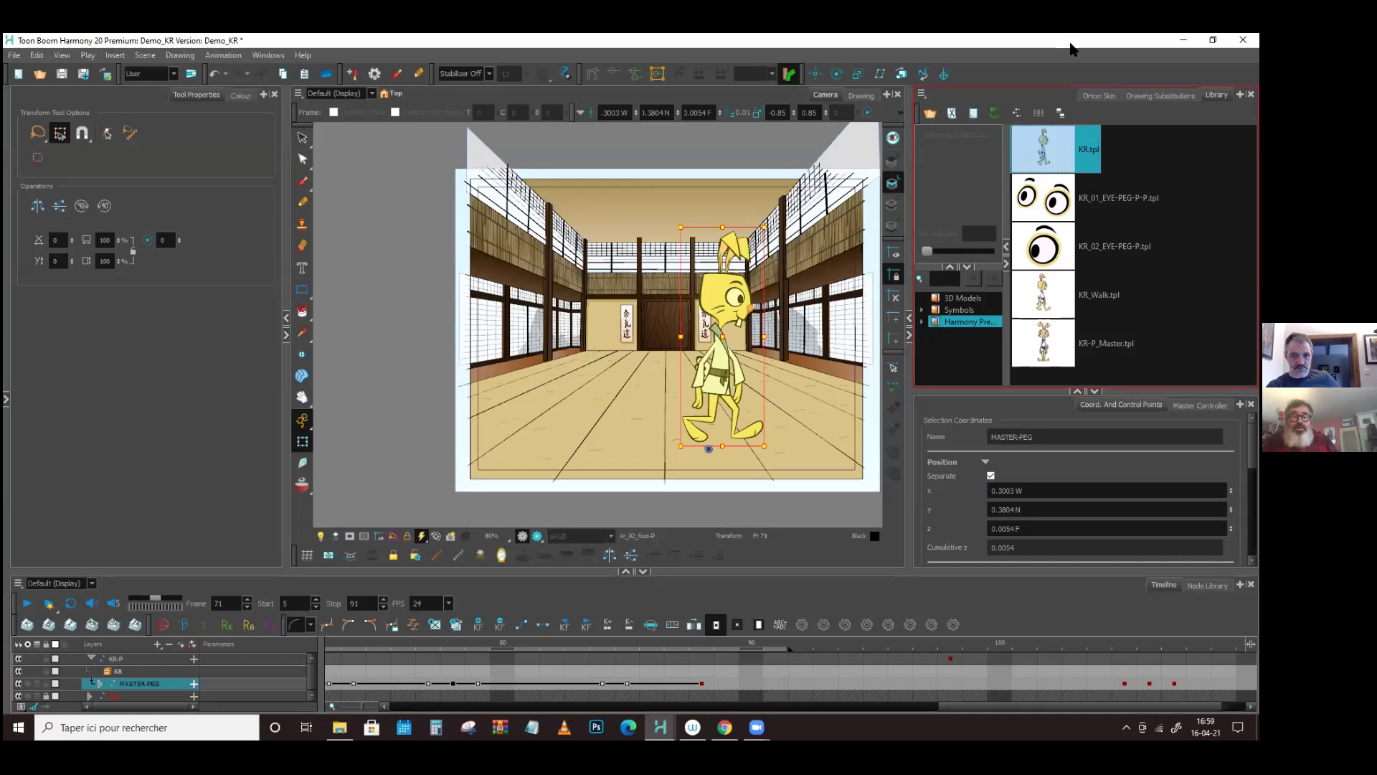
left_click(339, 726)
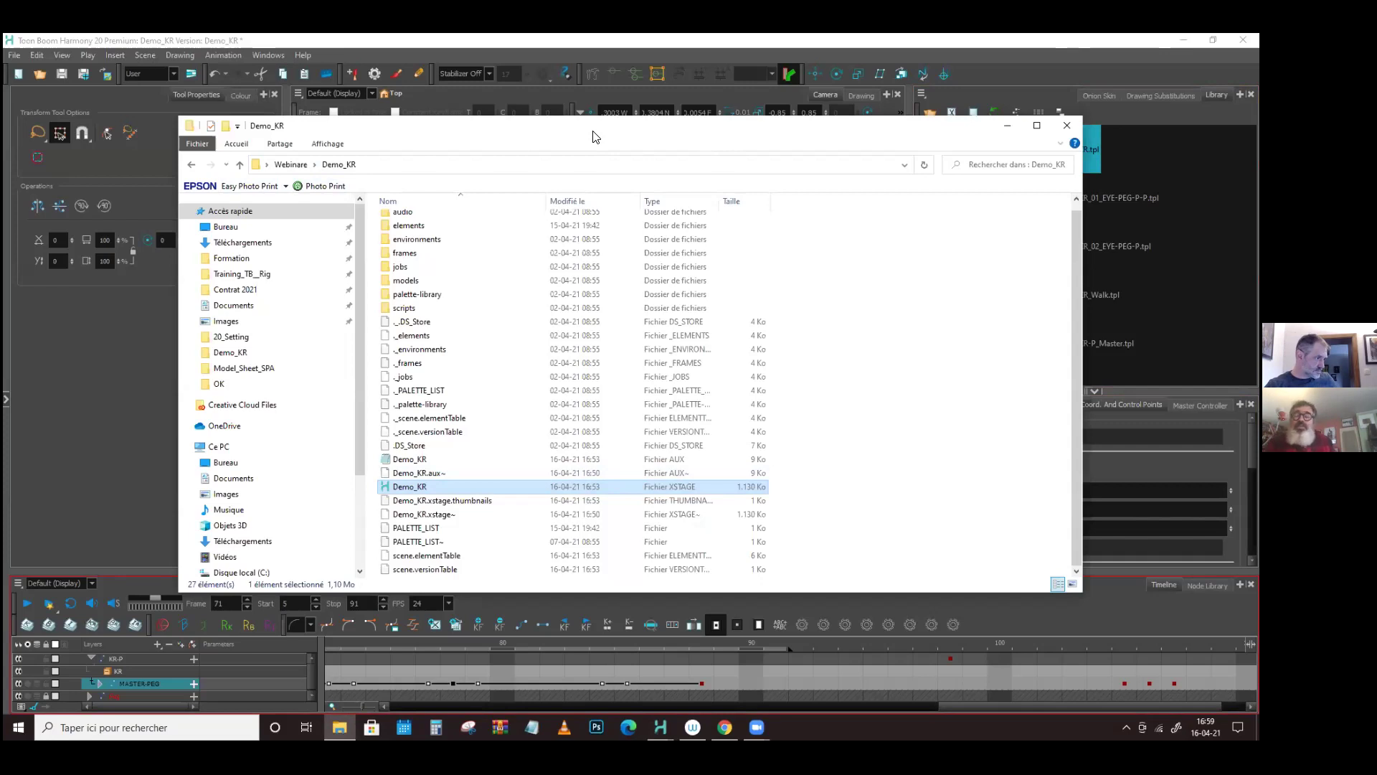
left_click(1007, 125)
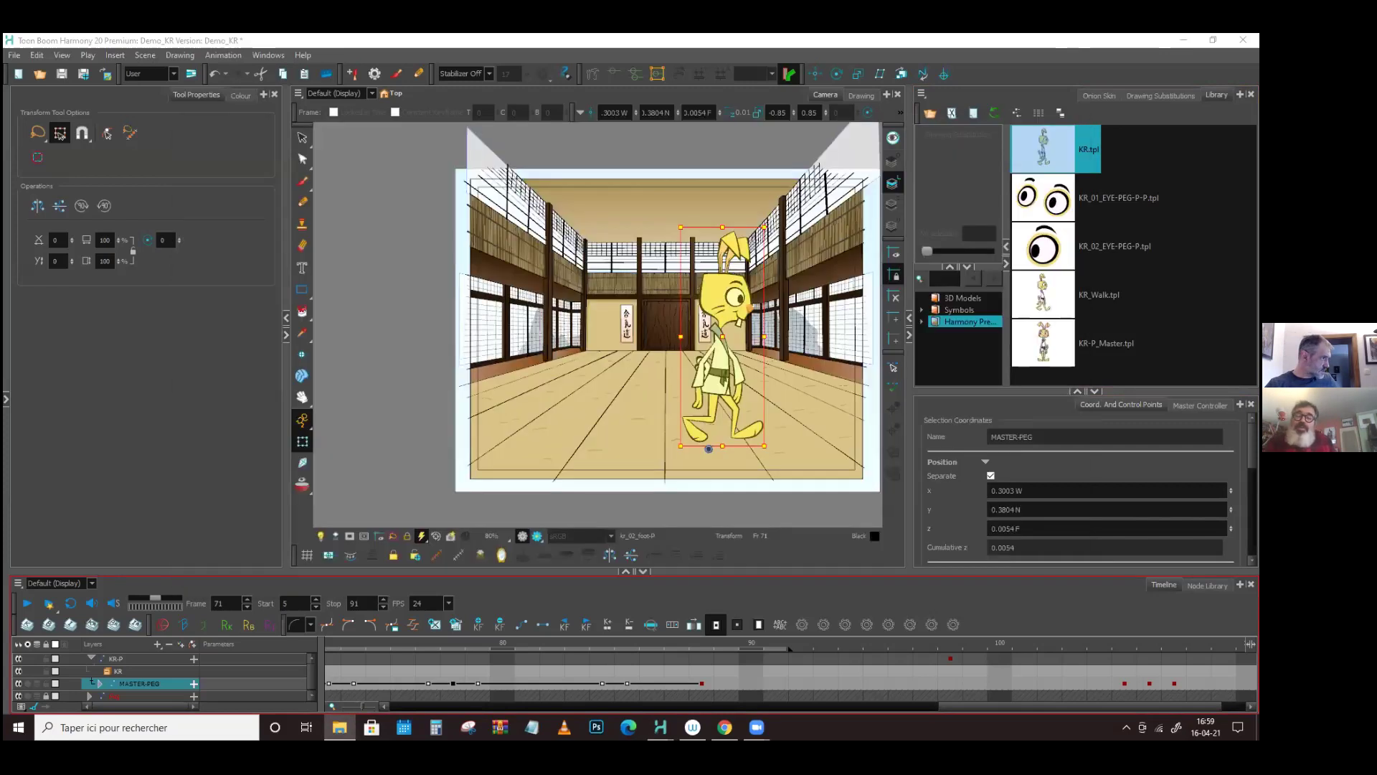